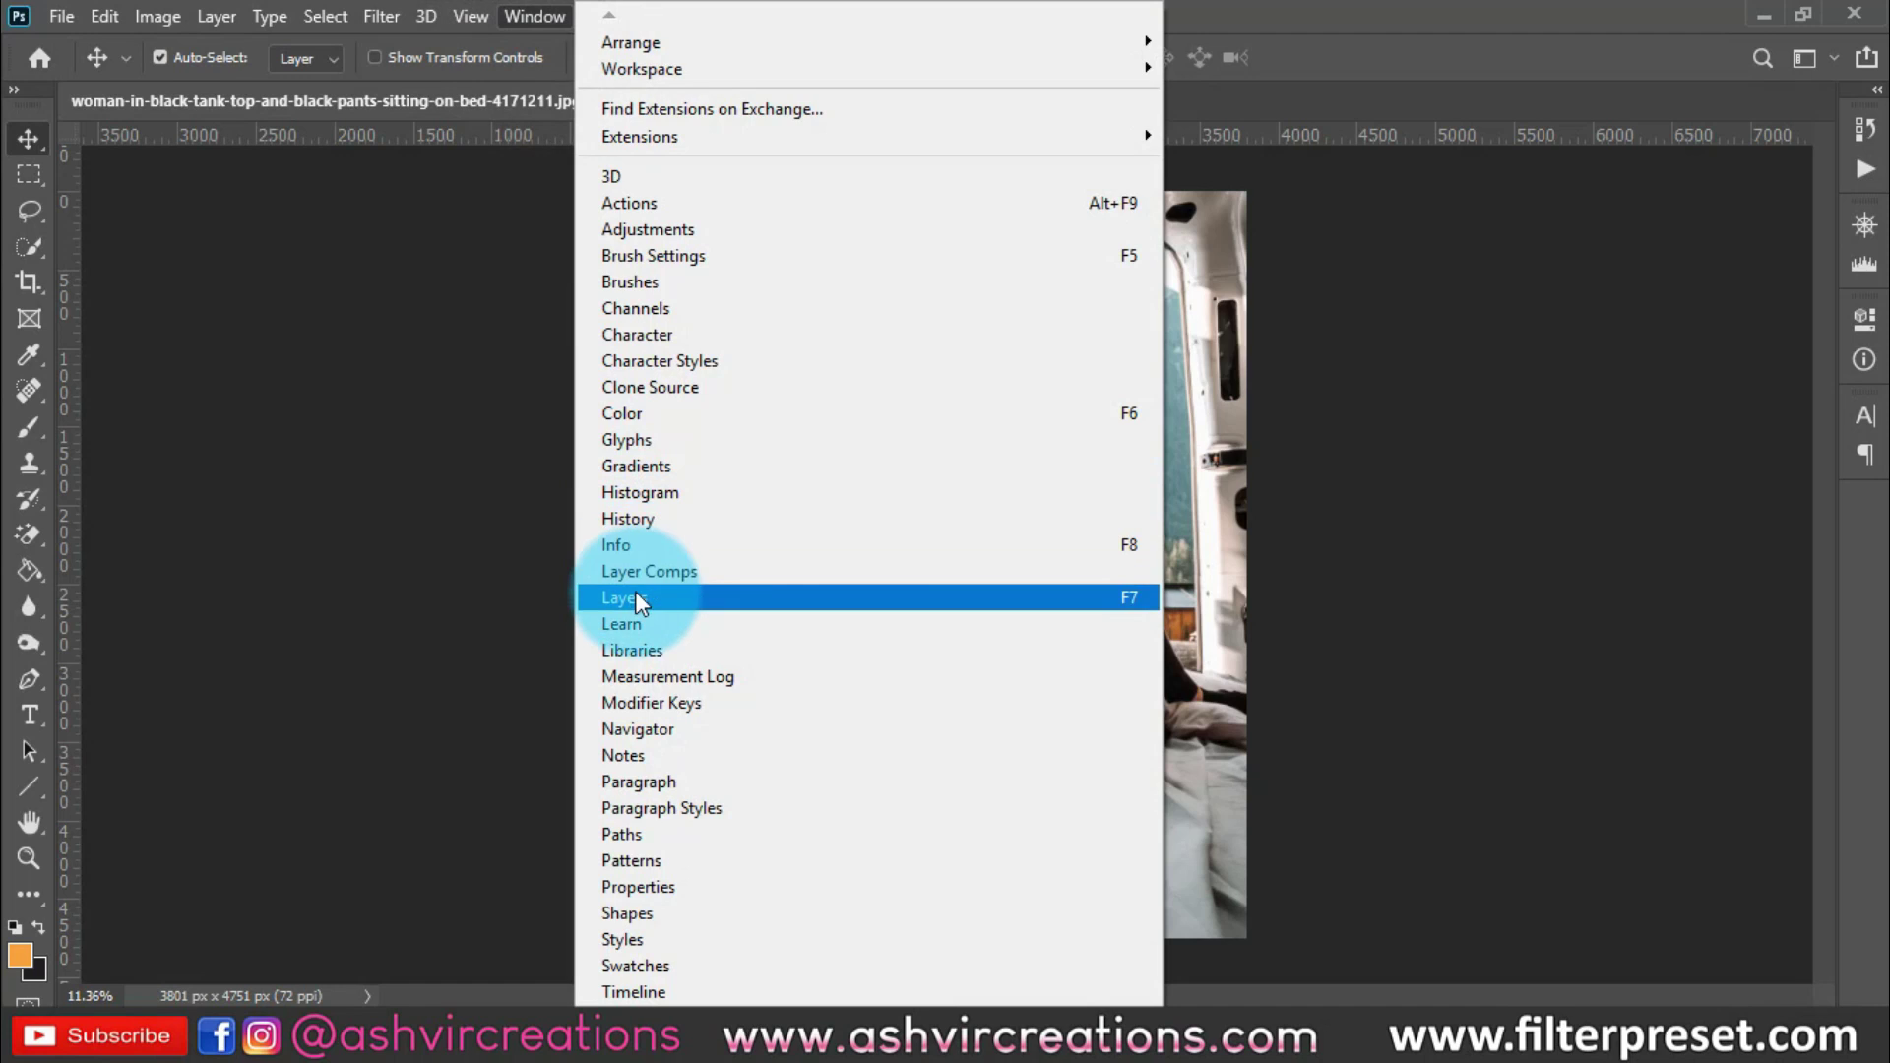
Show the Layers panel and add a new empty layer above the Background
left_click(635, 597)
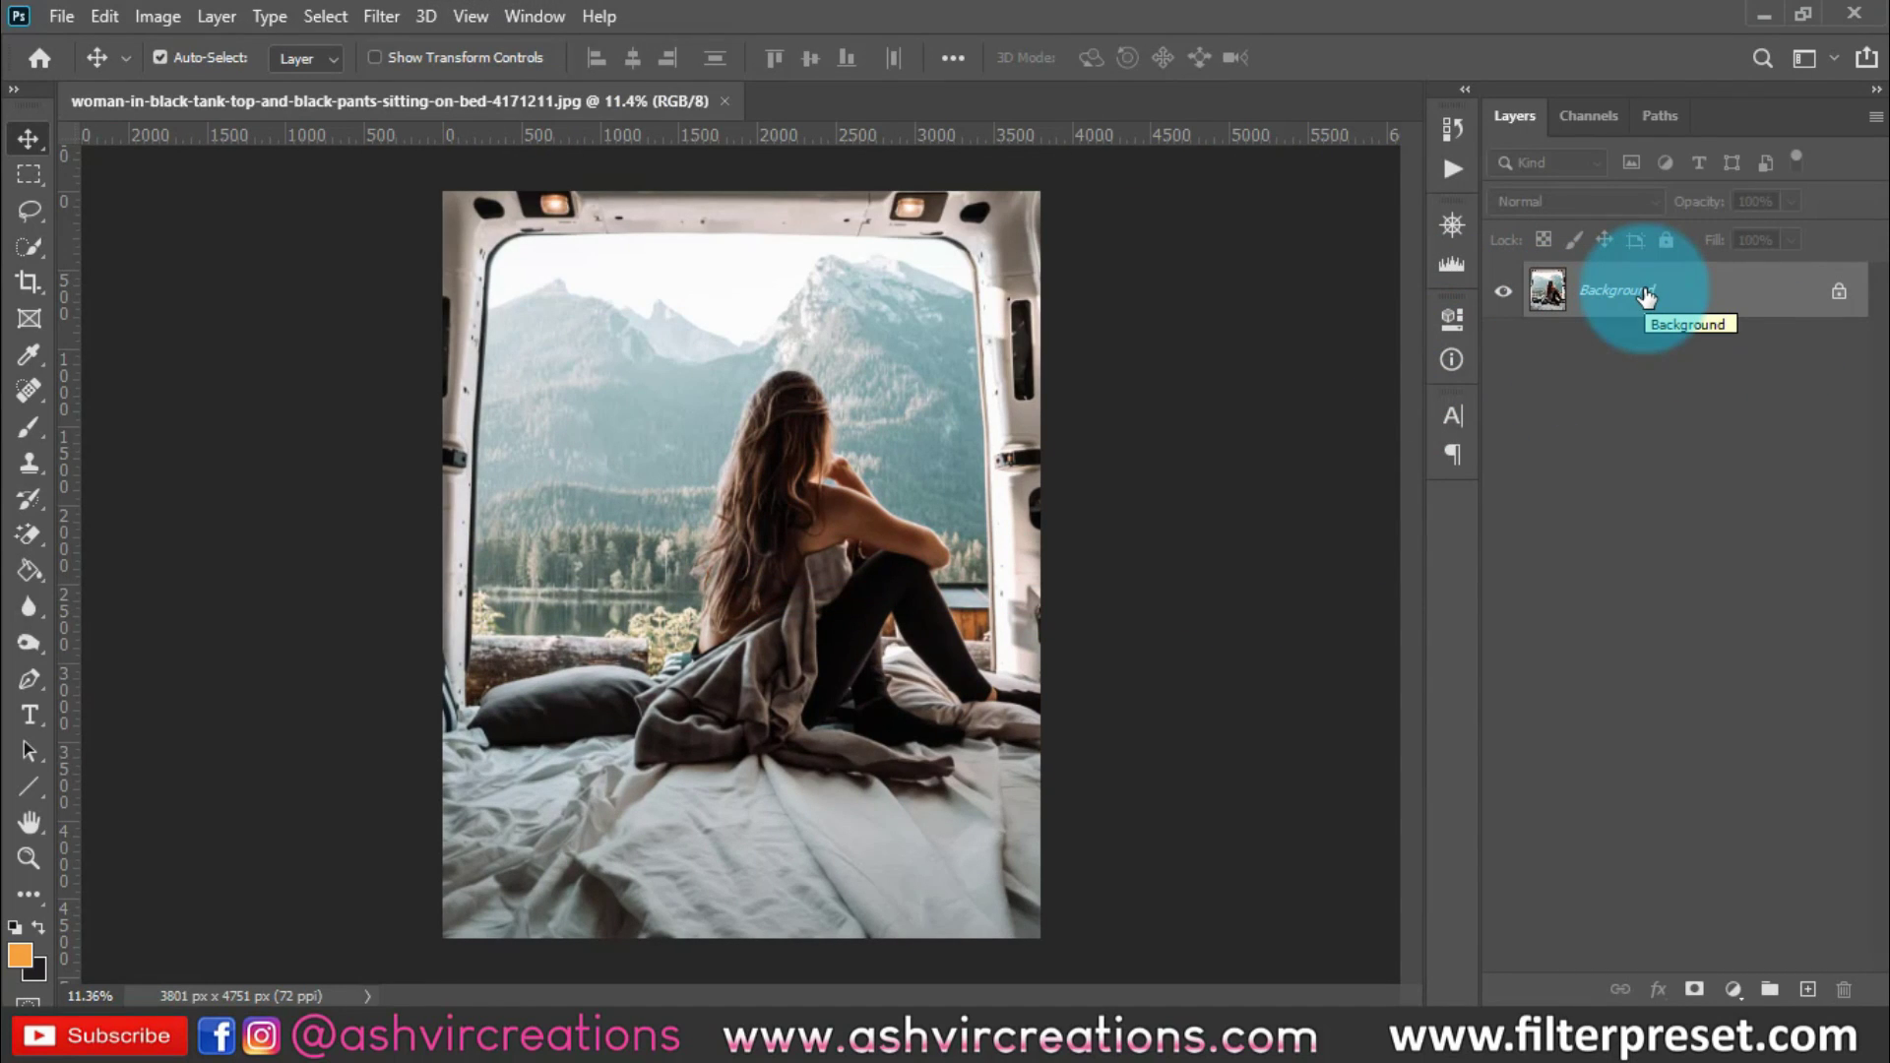
scroll(823, 525, "down", 6)
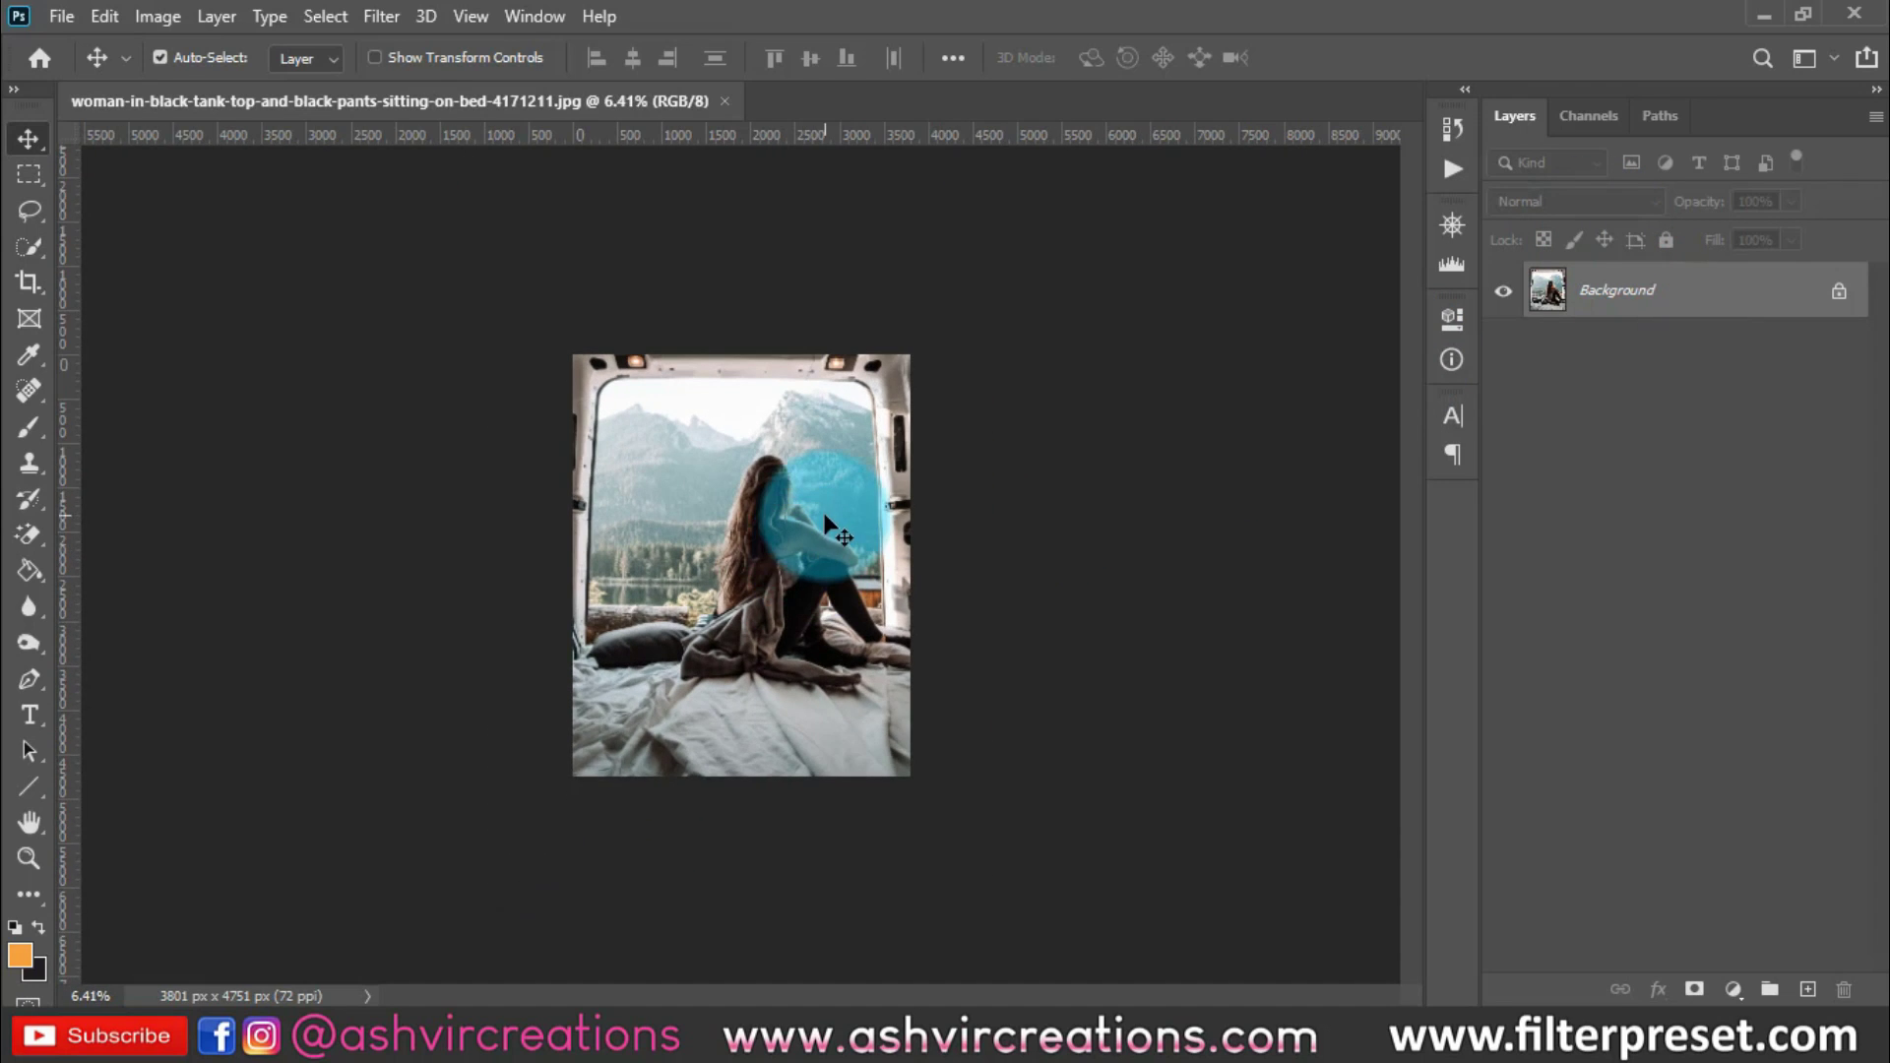
scroll(815, 526, "up", 9)
scroll(814, 529, "down", 2)
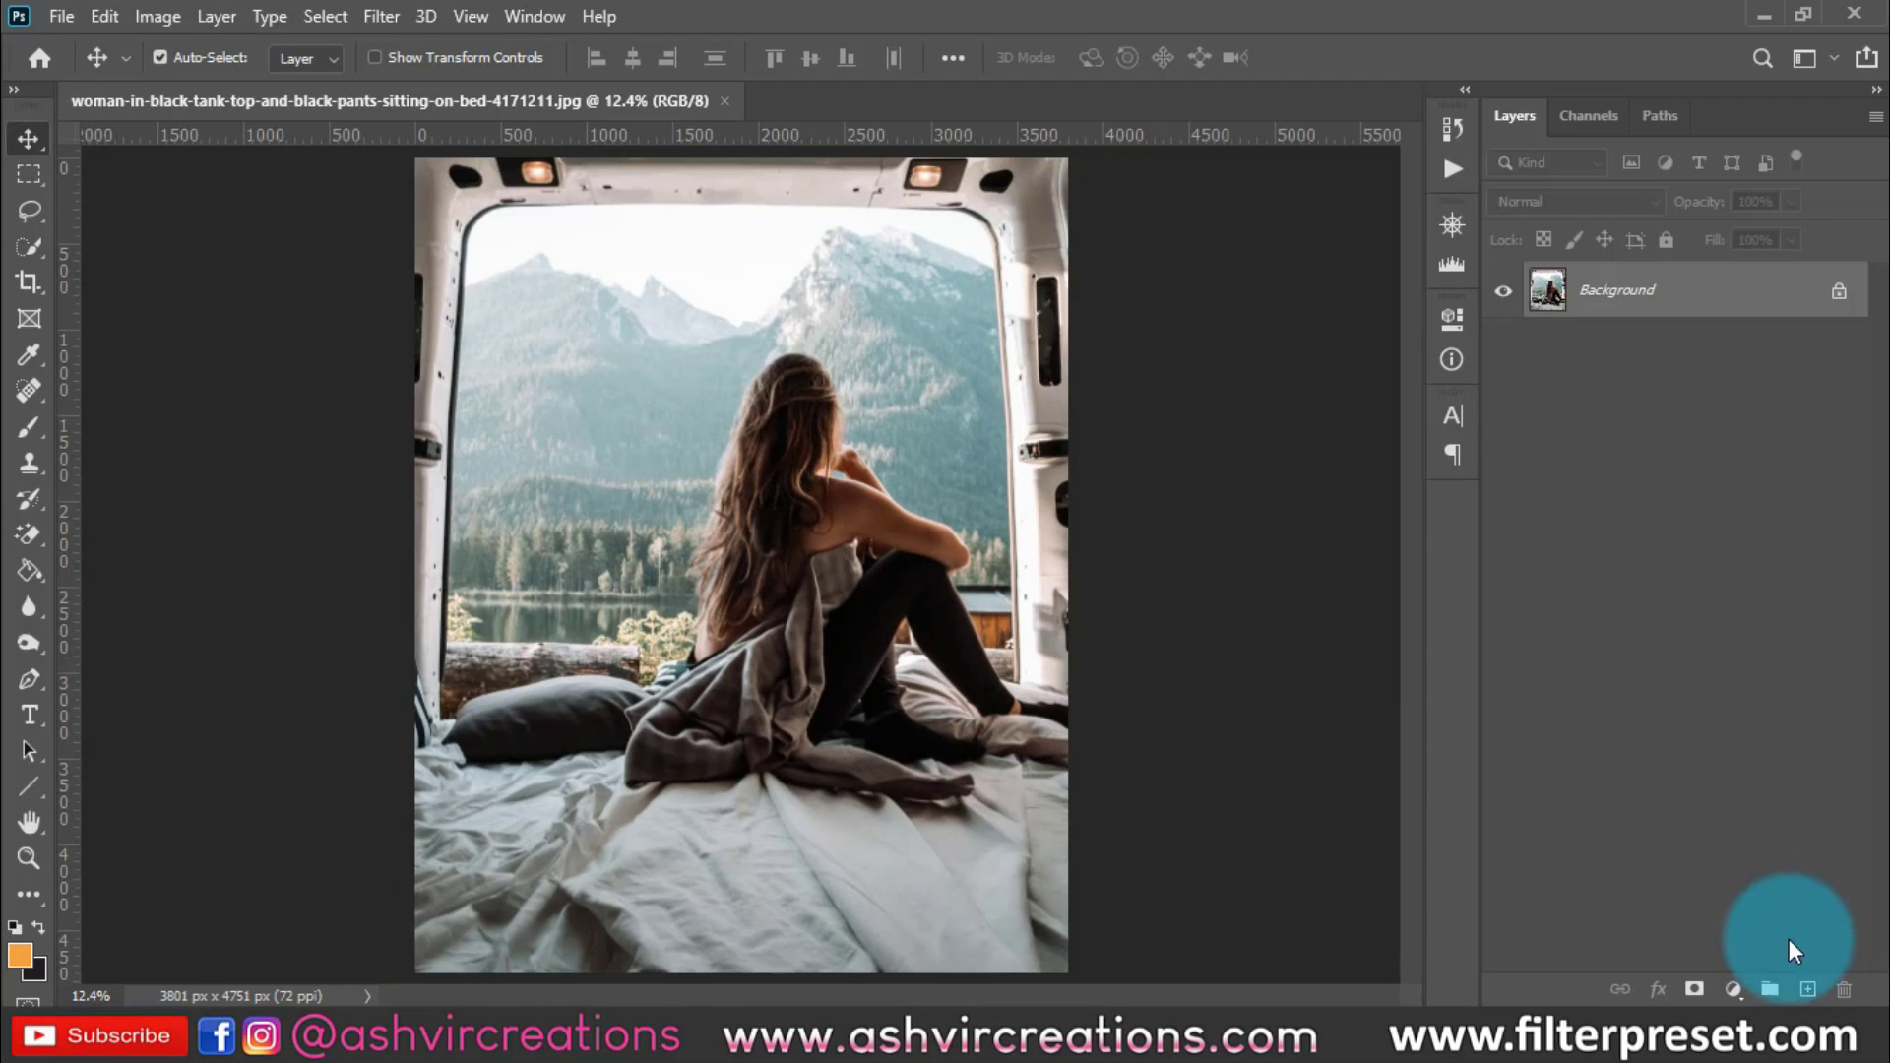
left_click(1809, 989)
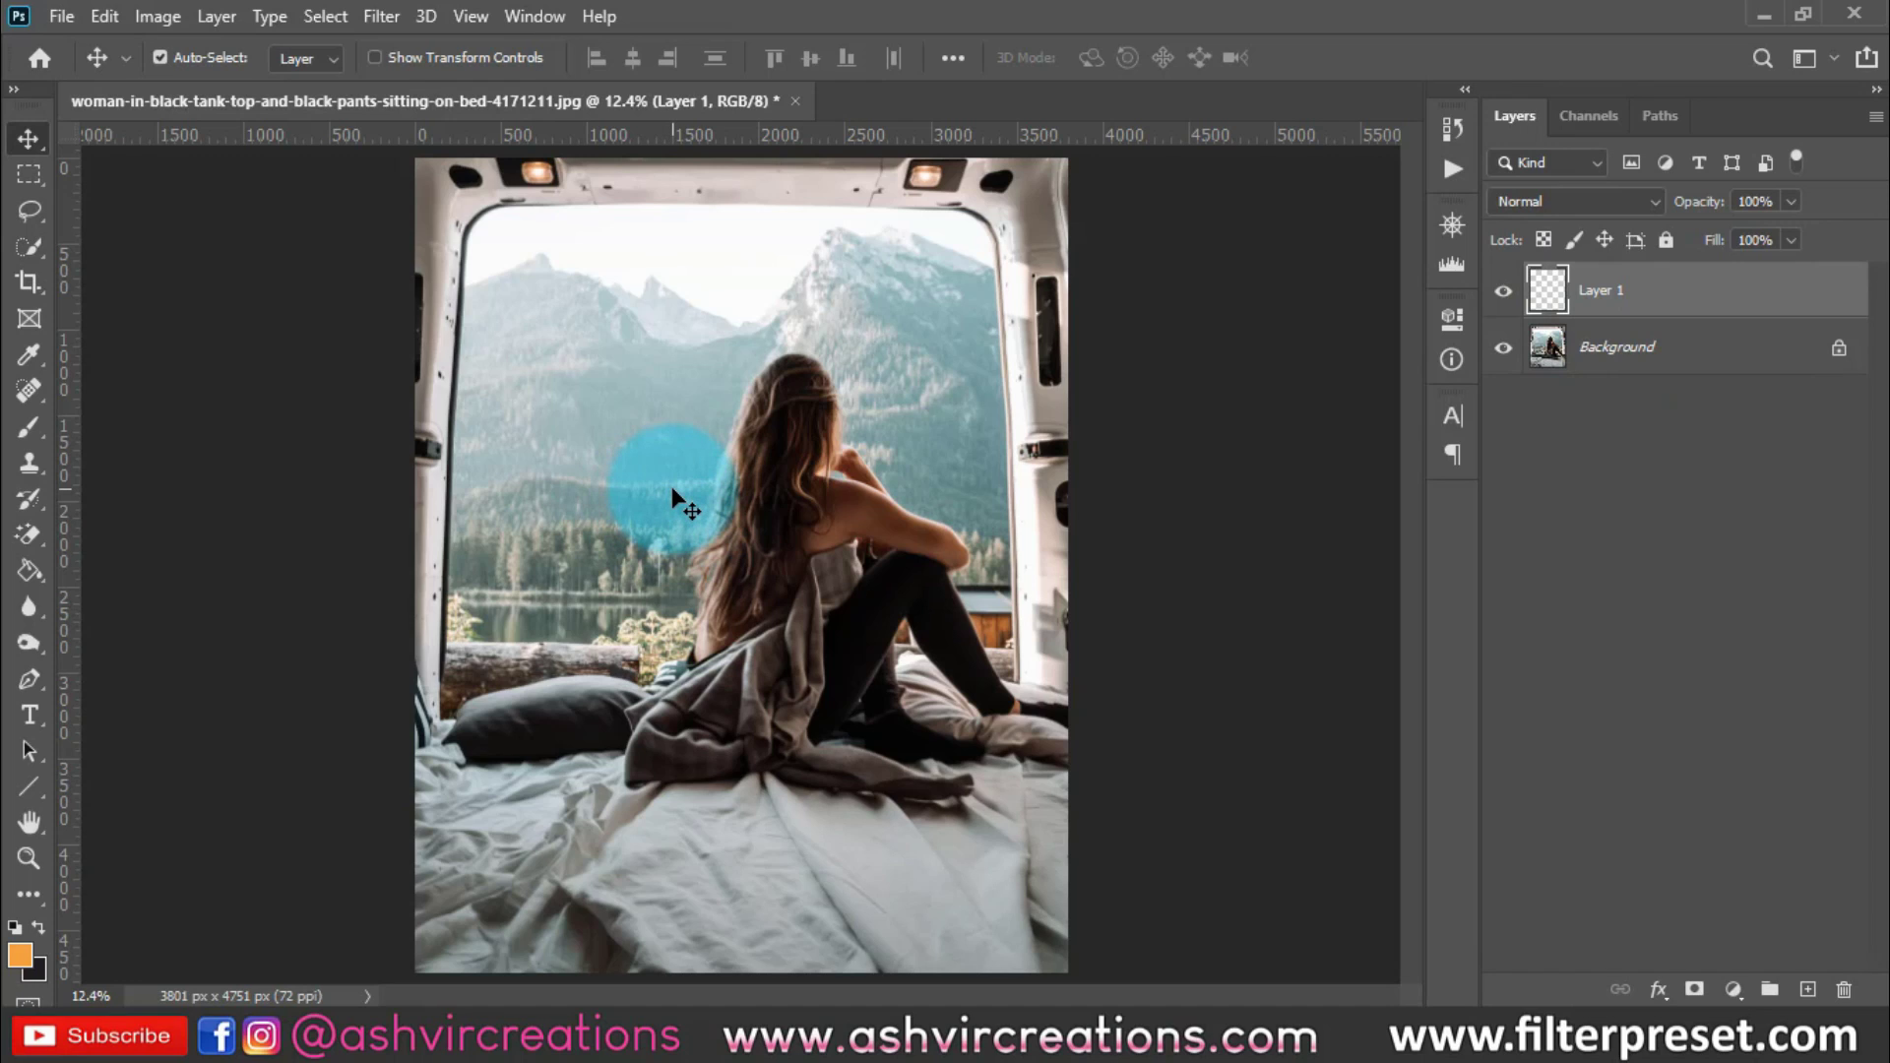
Choose the Brush tool and set the foreground colour to light orange #ffb059
left_click(27, 427)
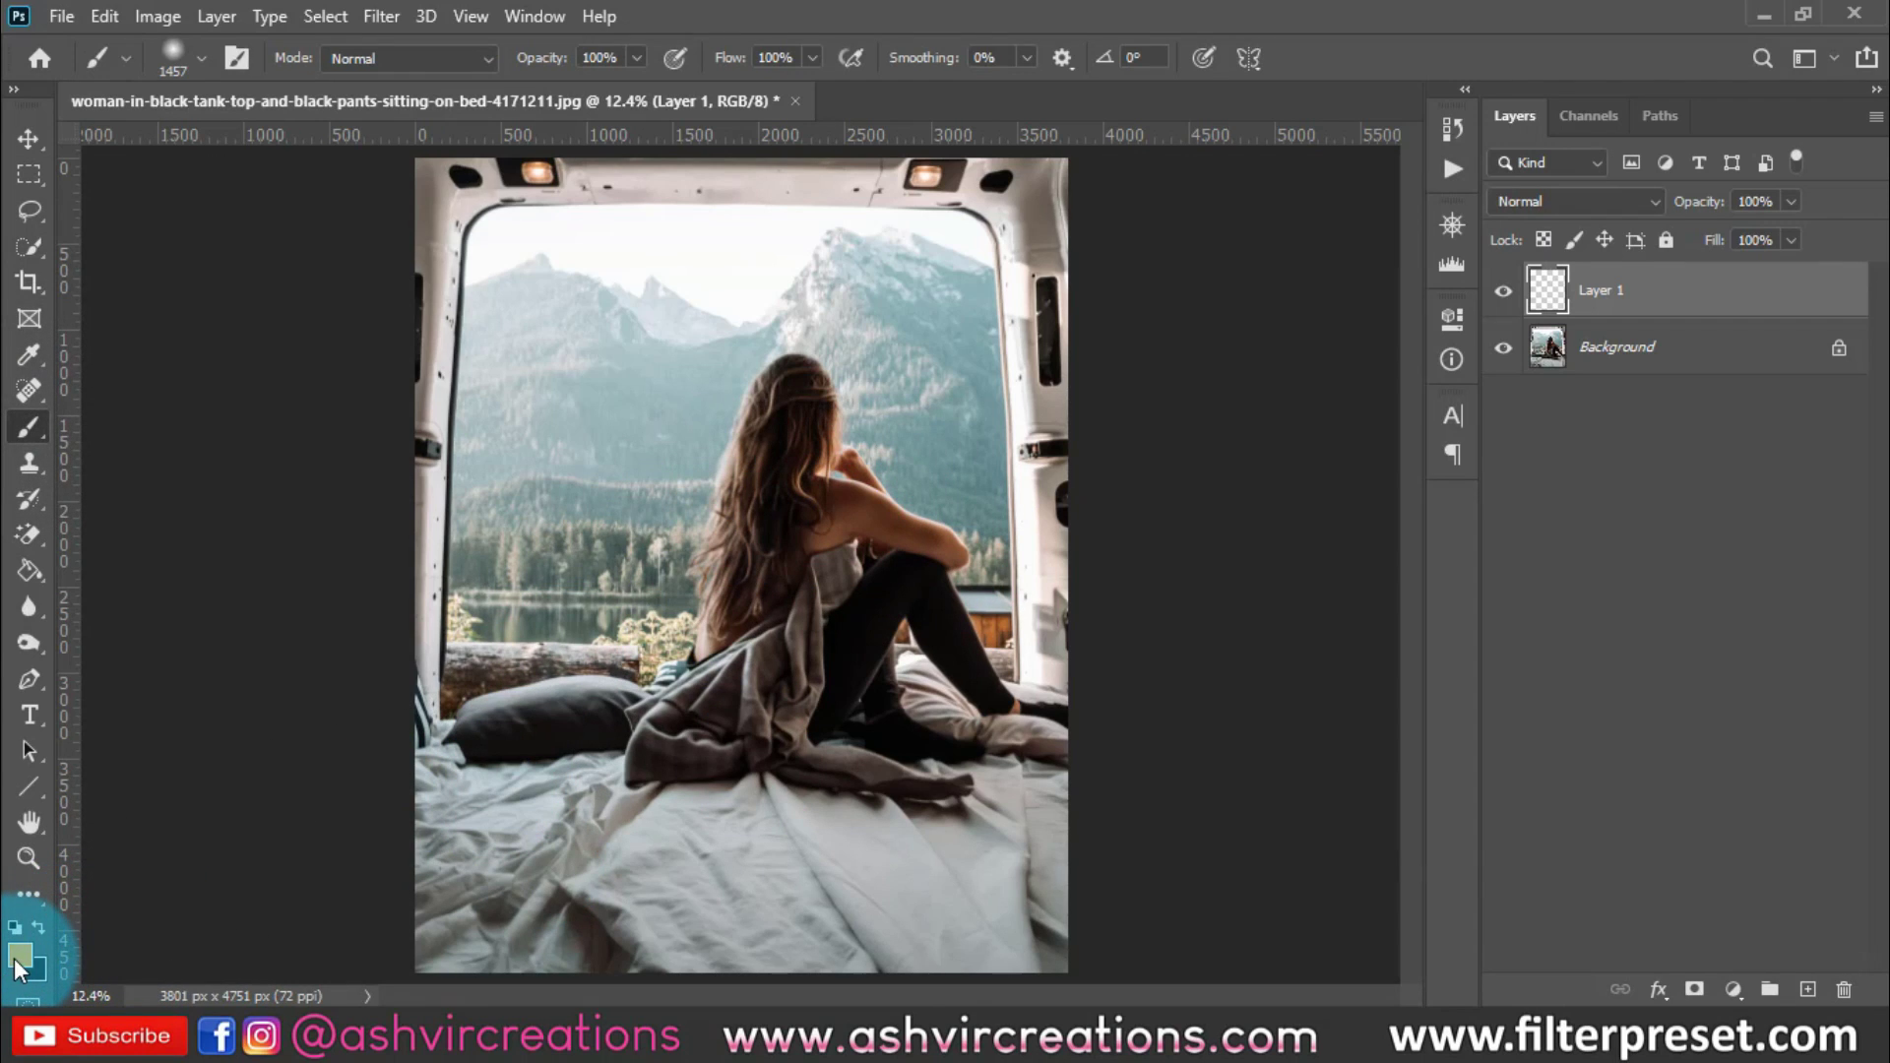
left_click(17, 959)
left_click(1361, 380)
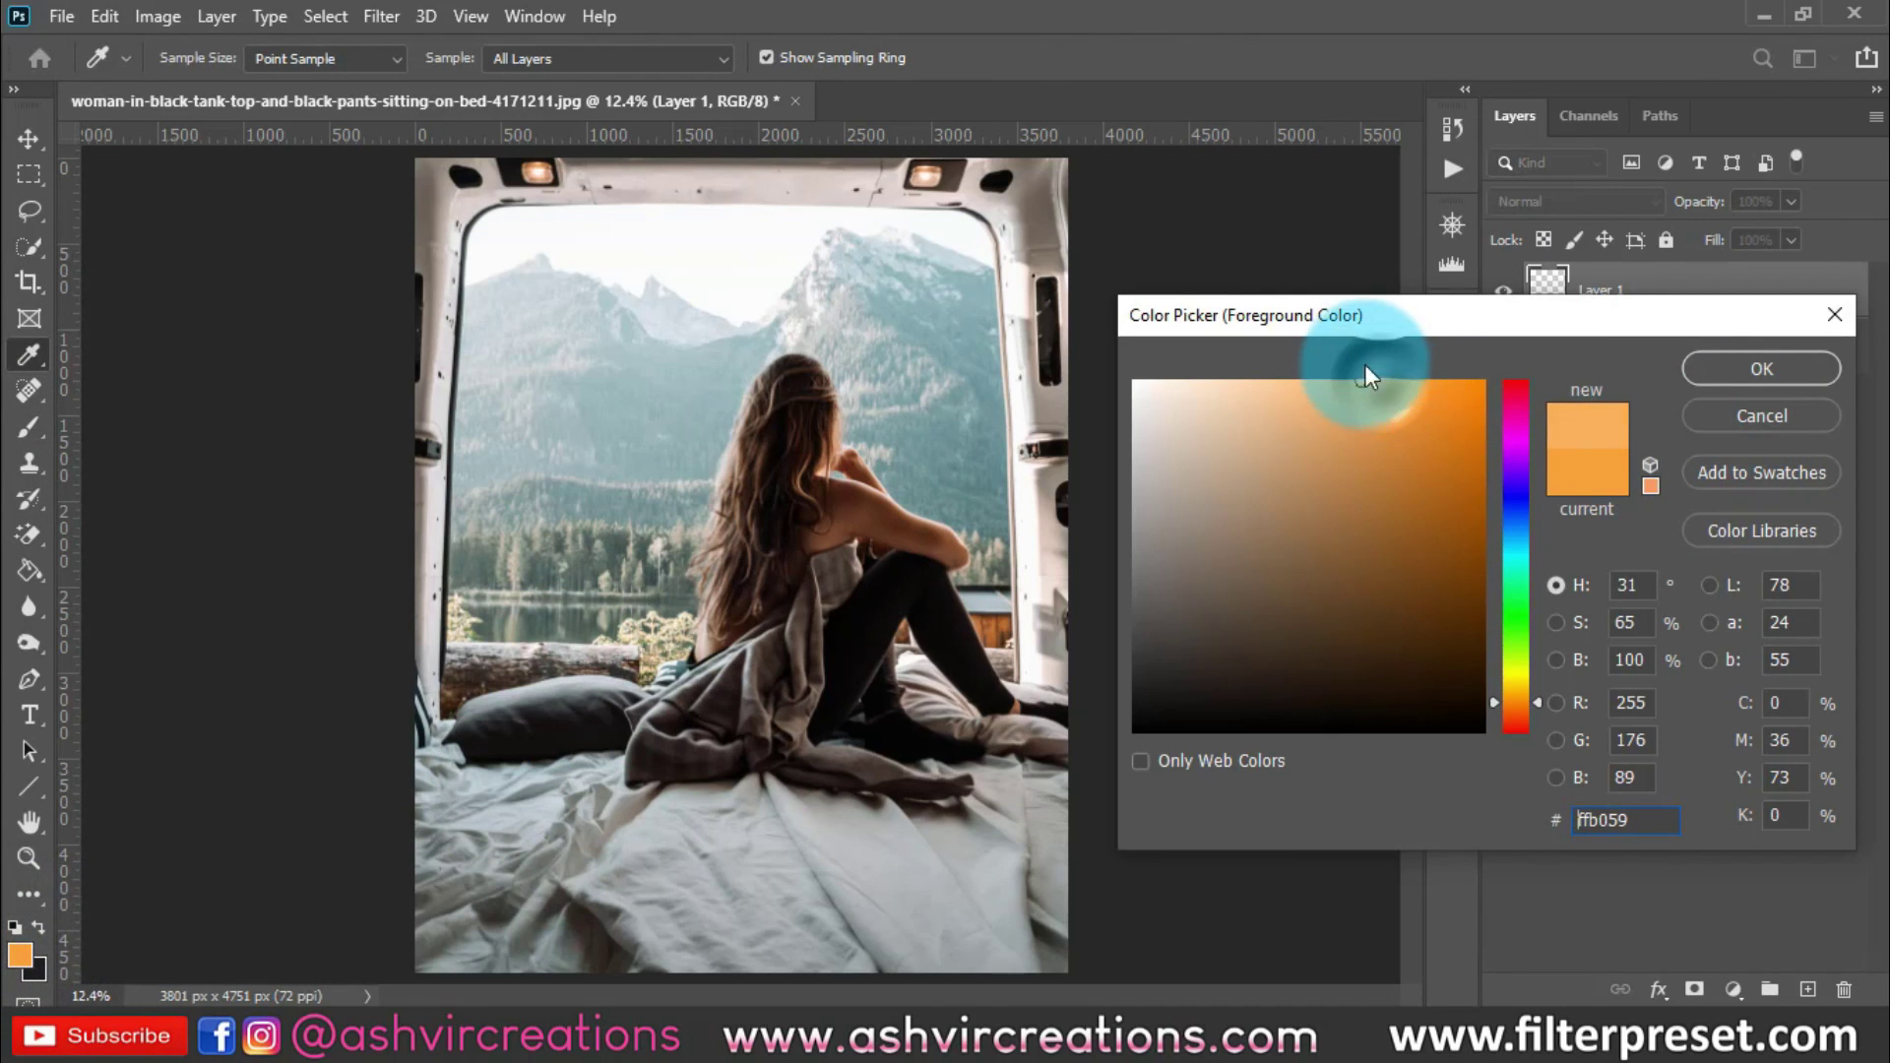
left_click(1697, 369)
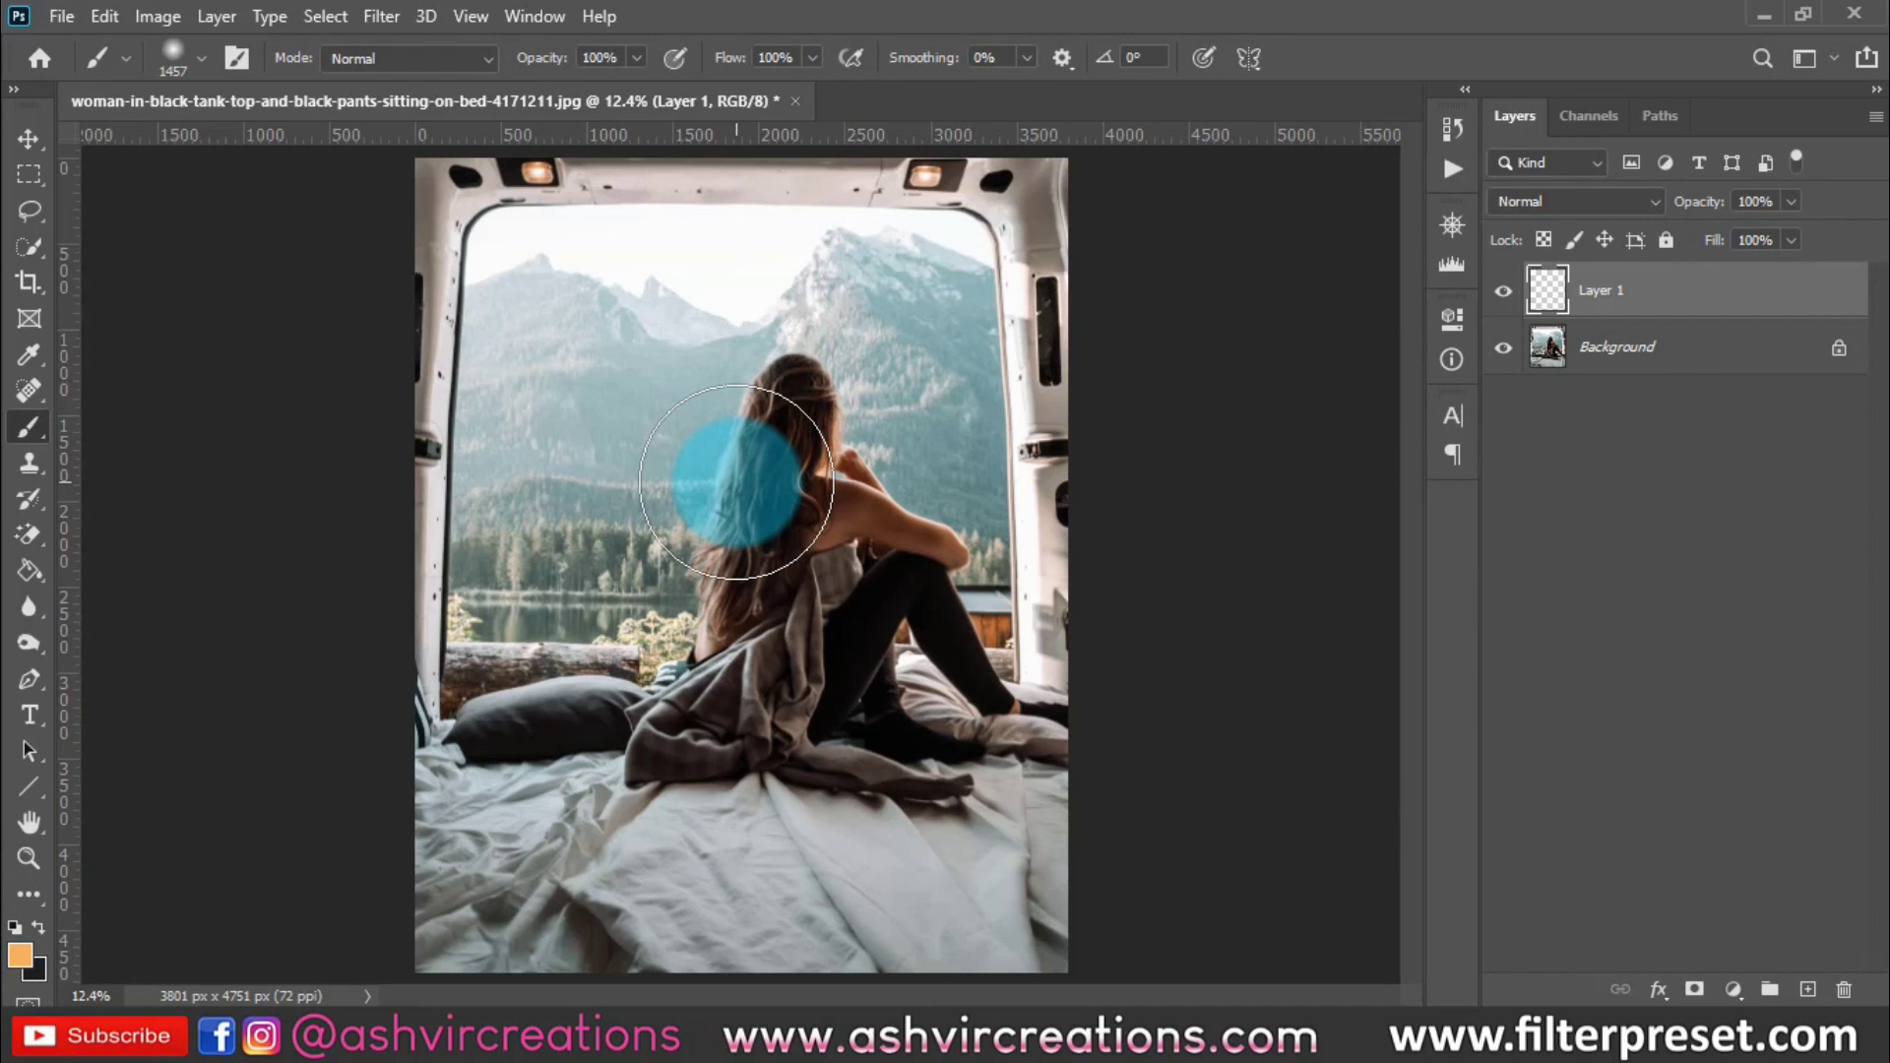
Paint one soft orange dab over the woman's hair and set Layer 1's blend mode to Screen
left_click(733, 472)
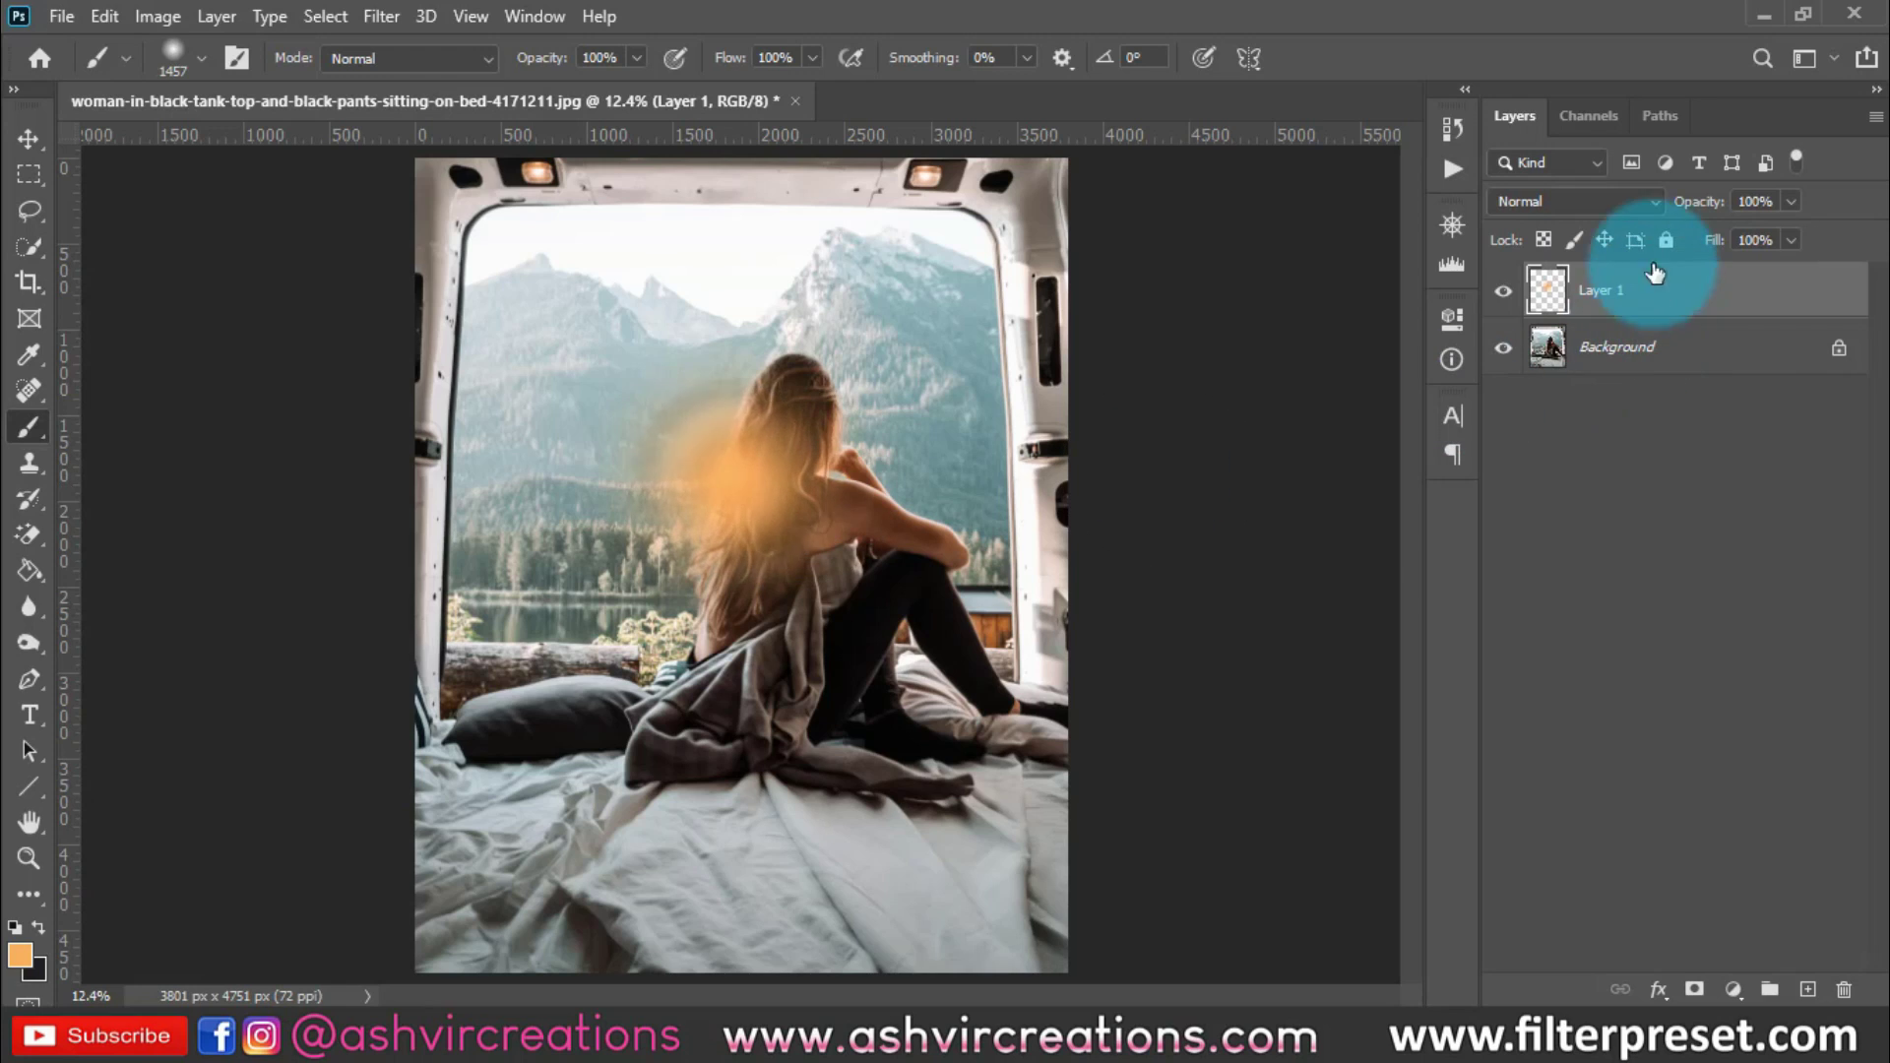
left_click(1584, 206)
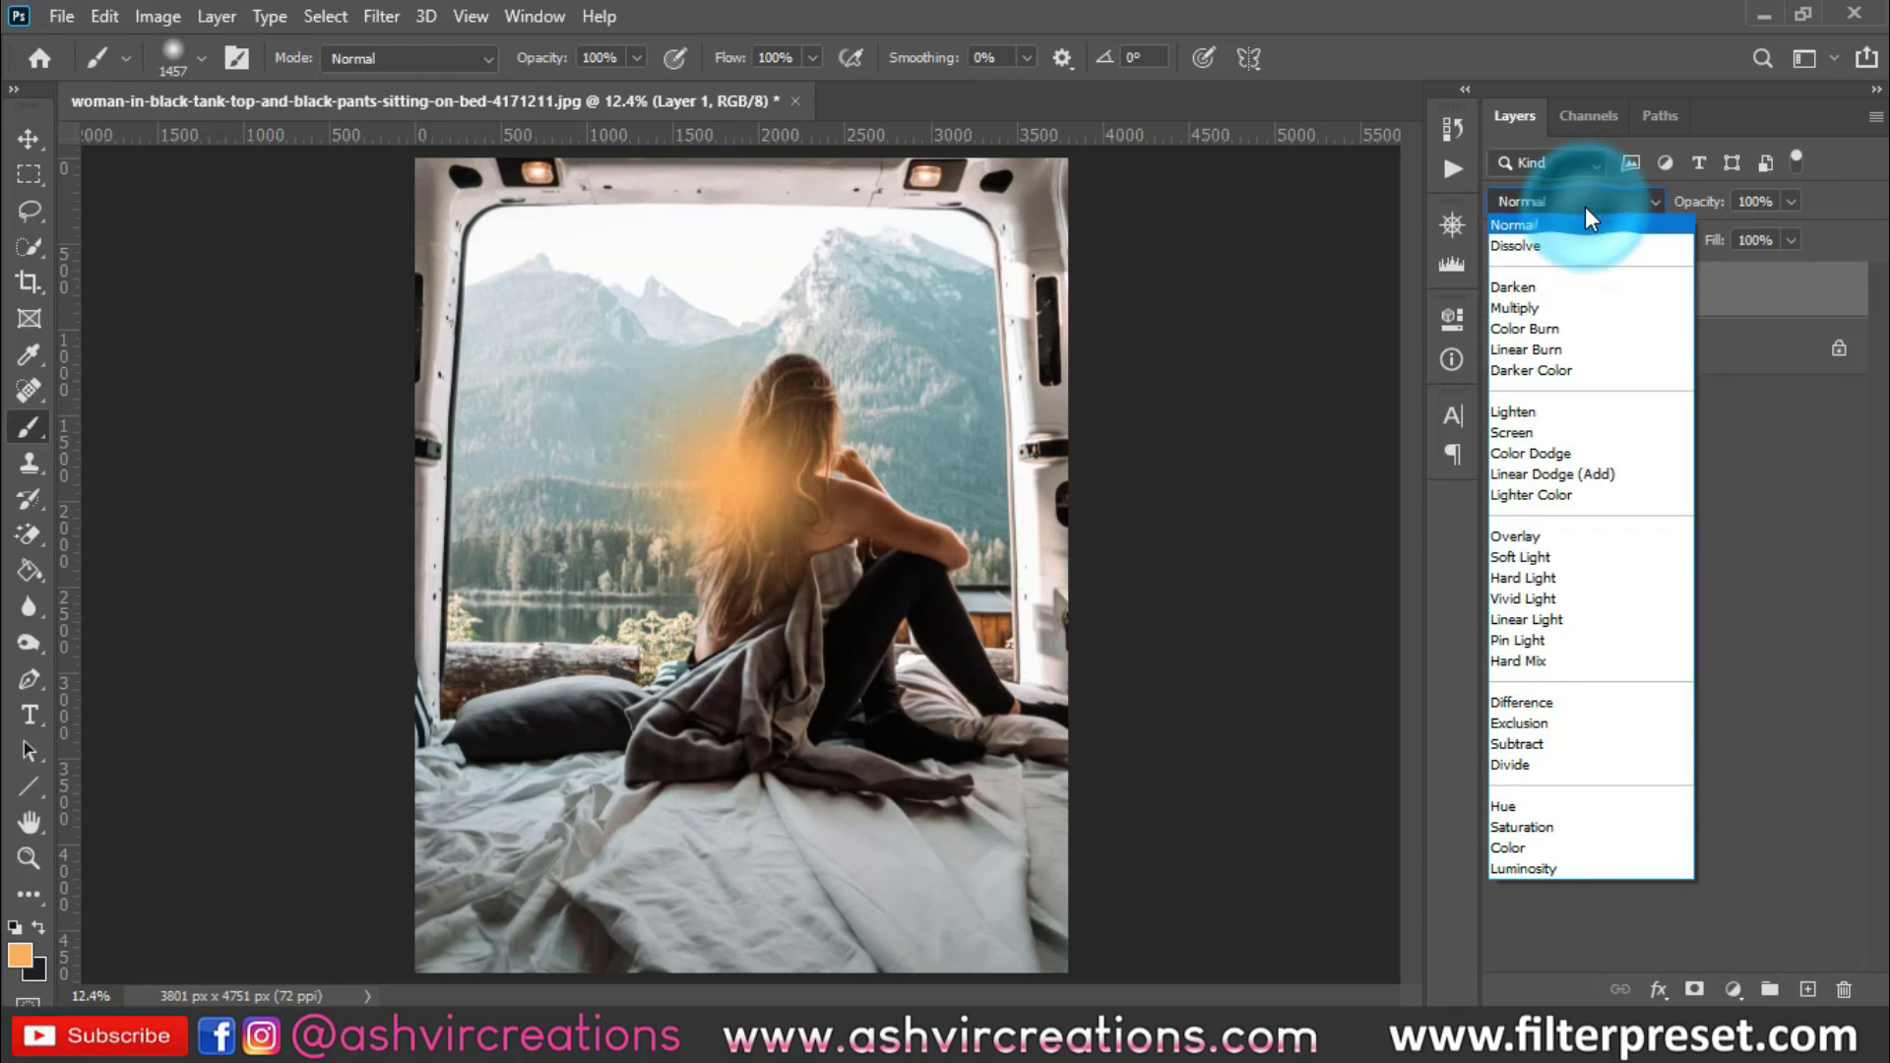
left_click(1526, 428)
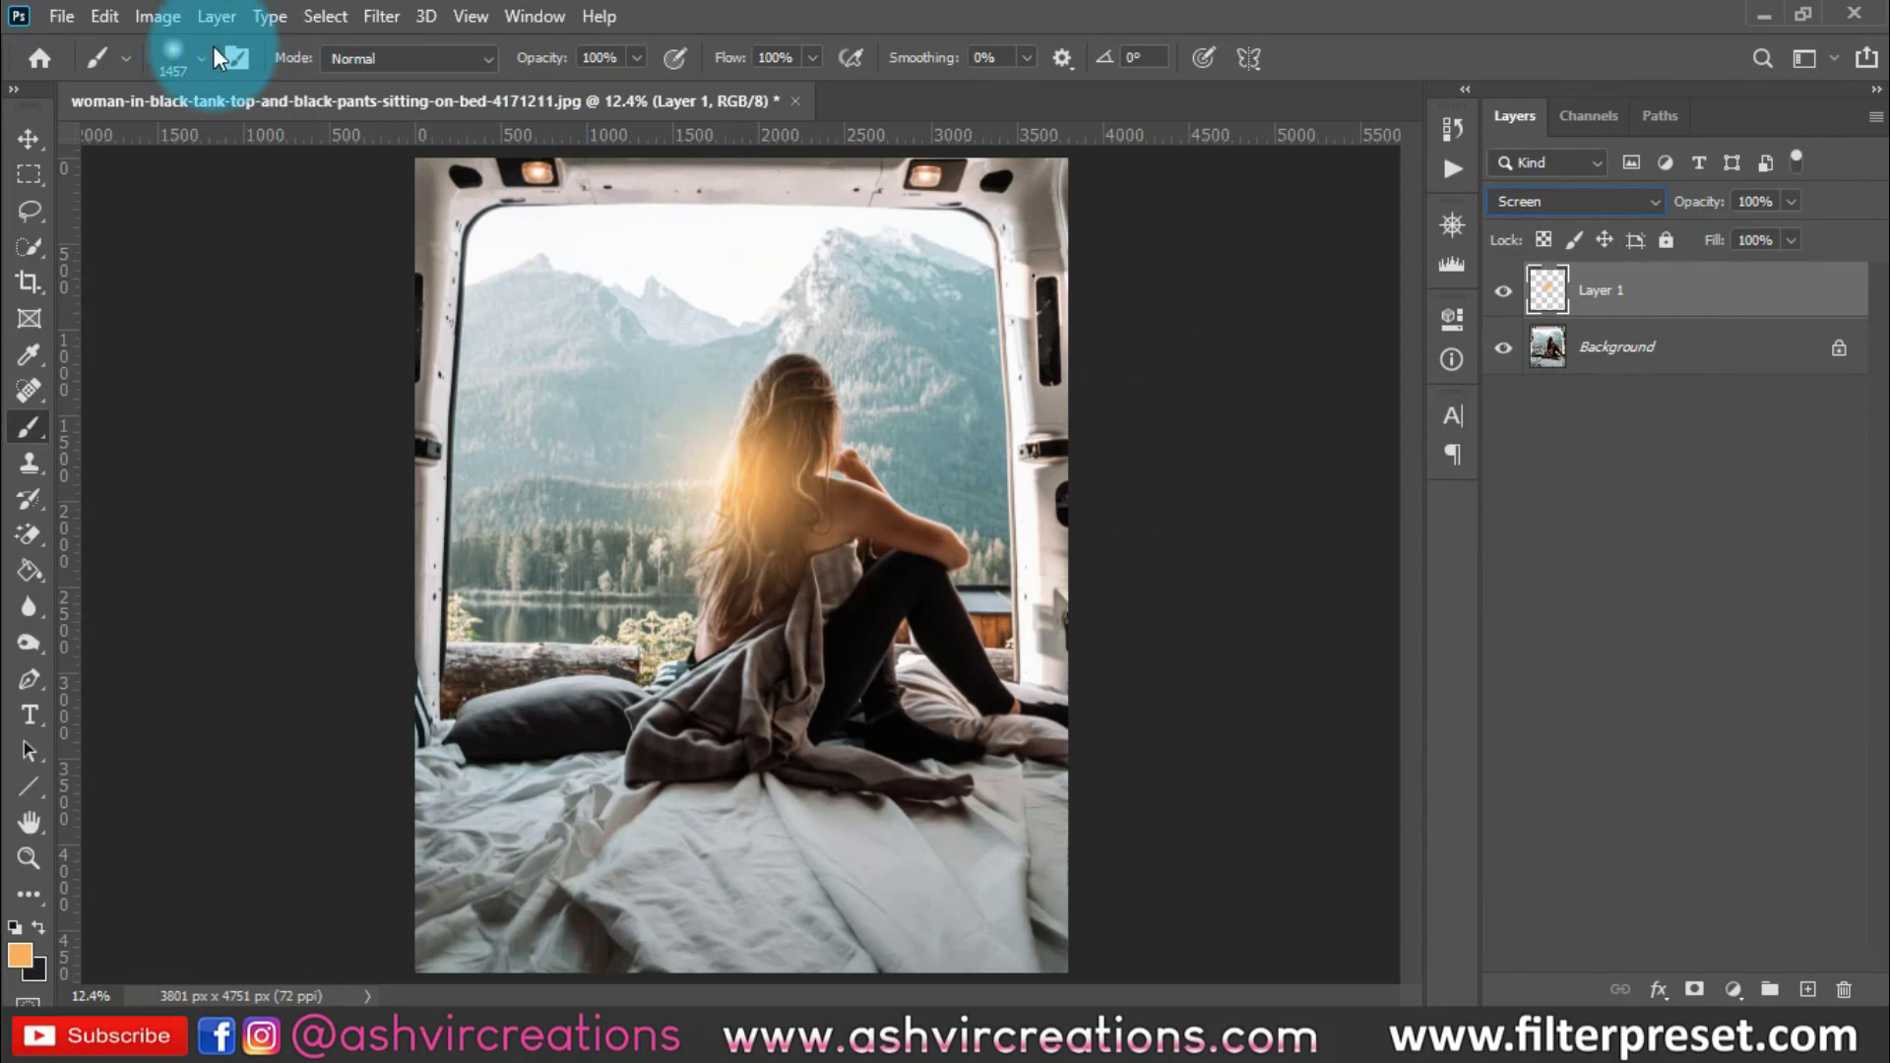
Free-transform the orange glow to about 155% and place it in the sky between the two mountain peaks
left_click(108, 14)
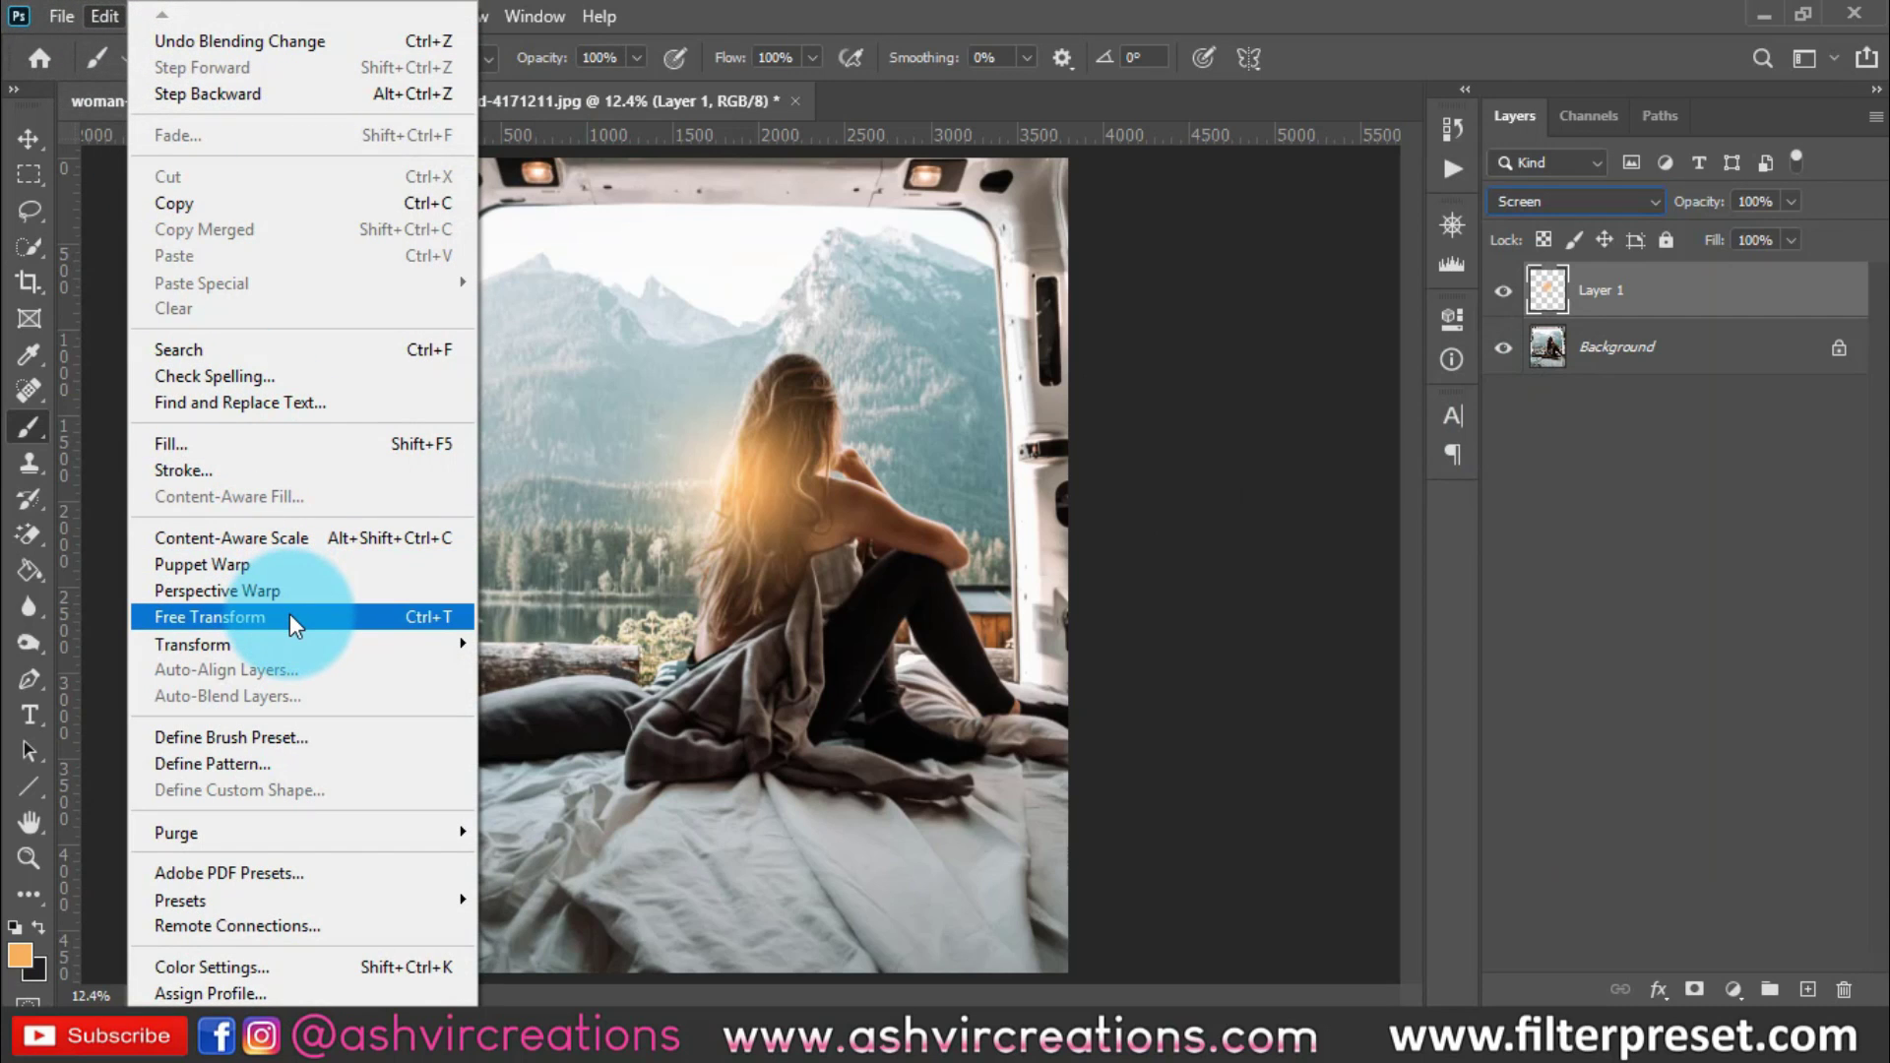
left_click(429, 617)
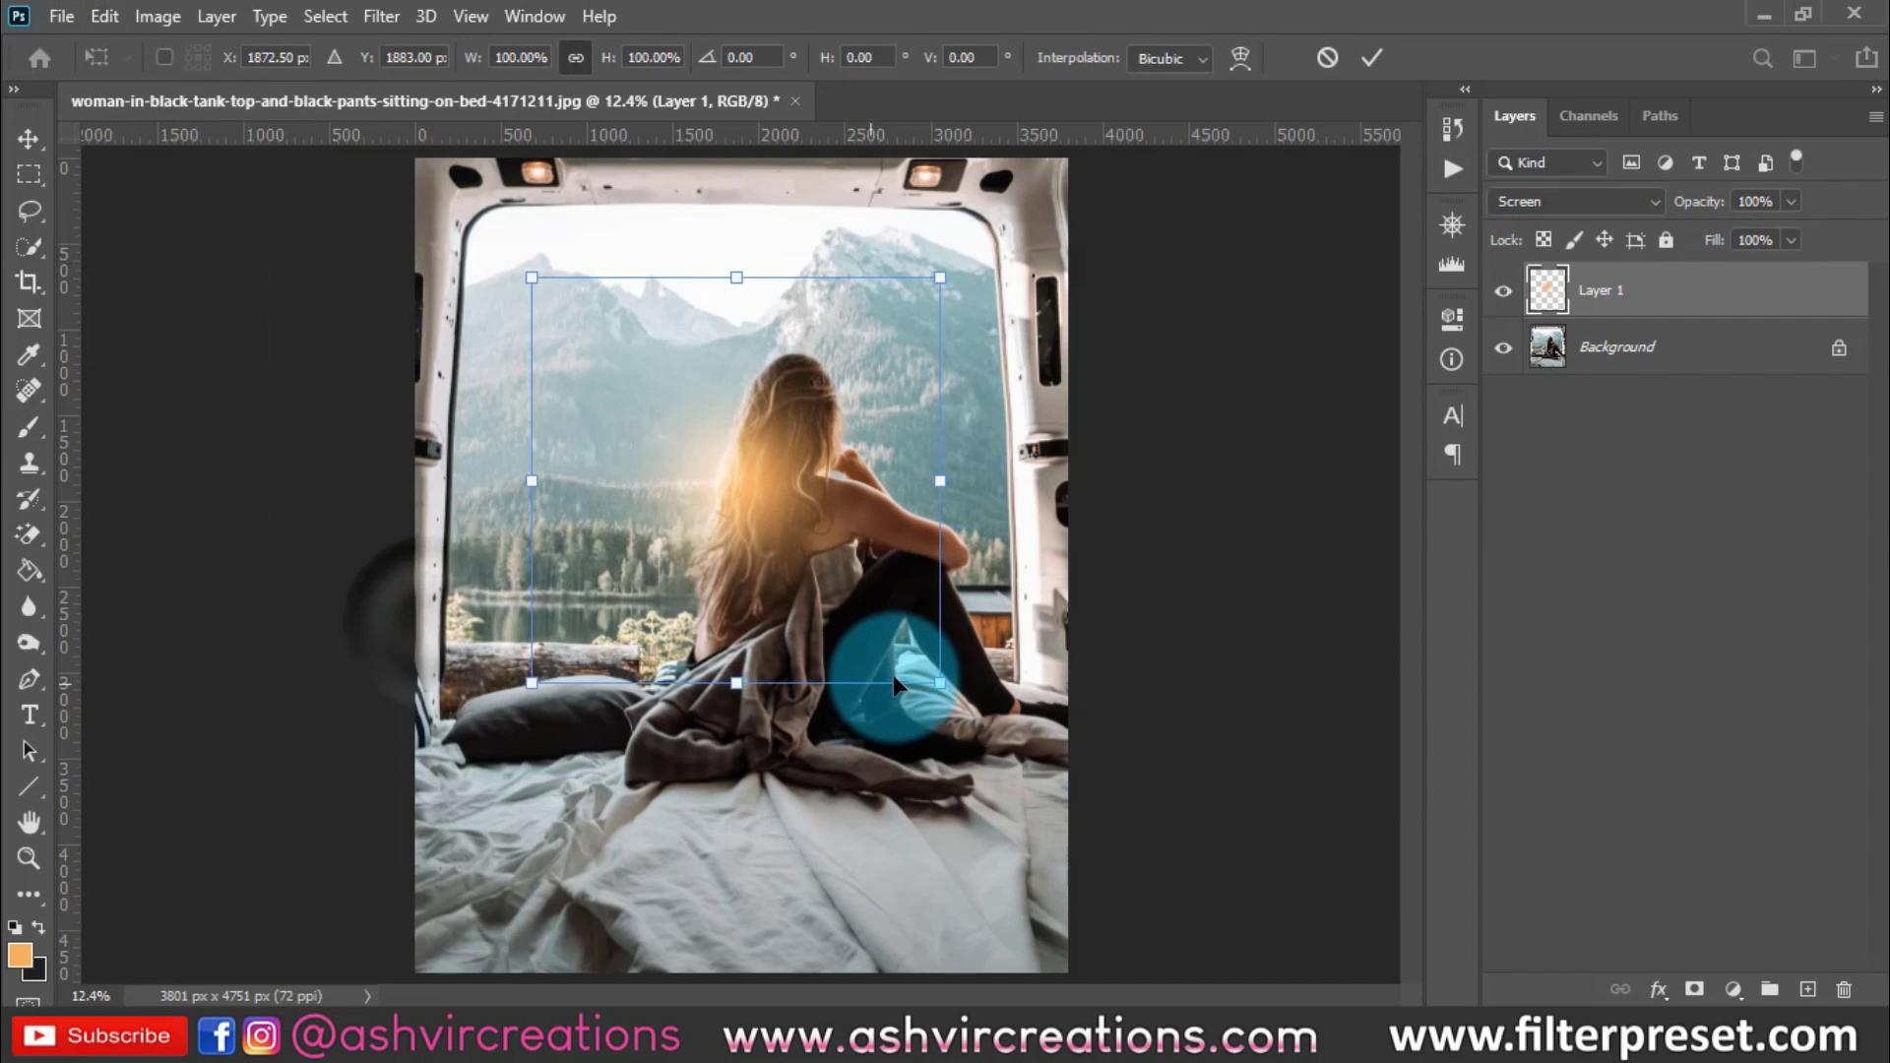
left_click_drag(940, 679, 1012, 754)
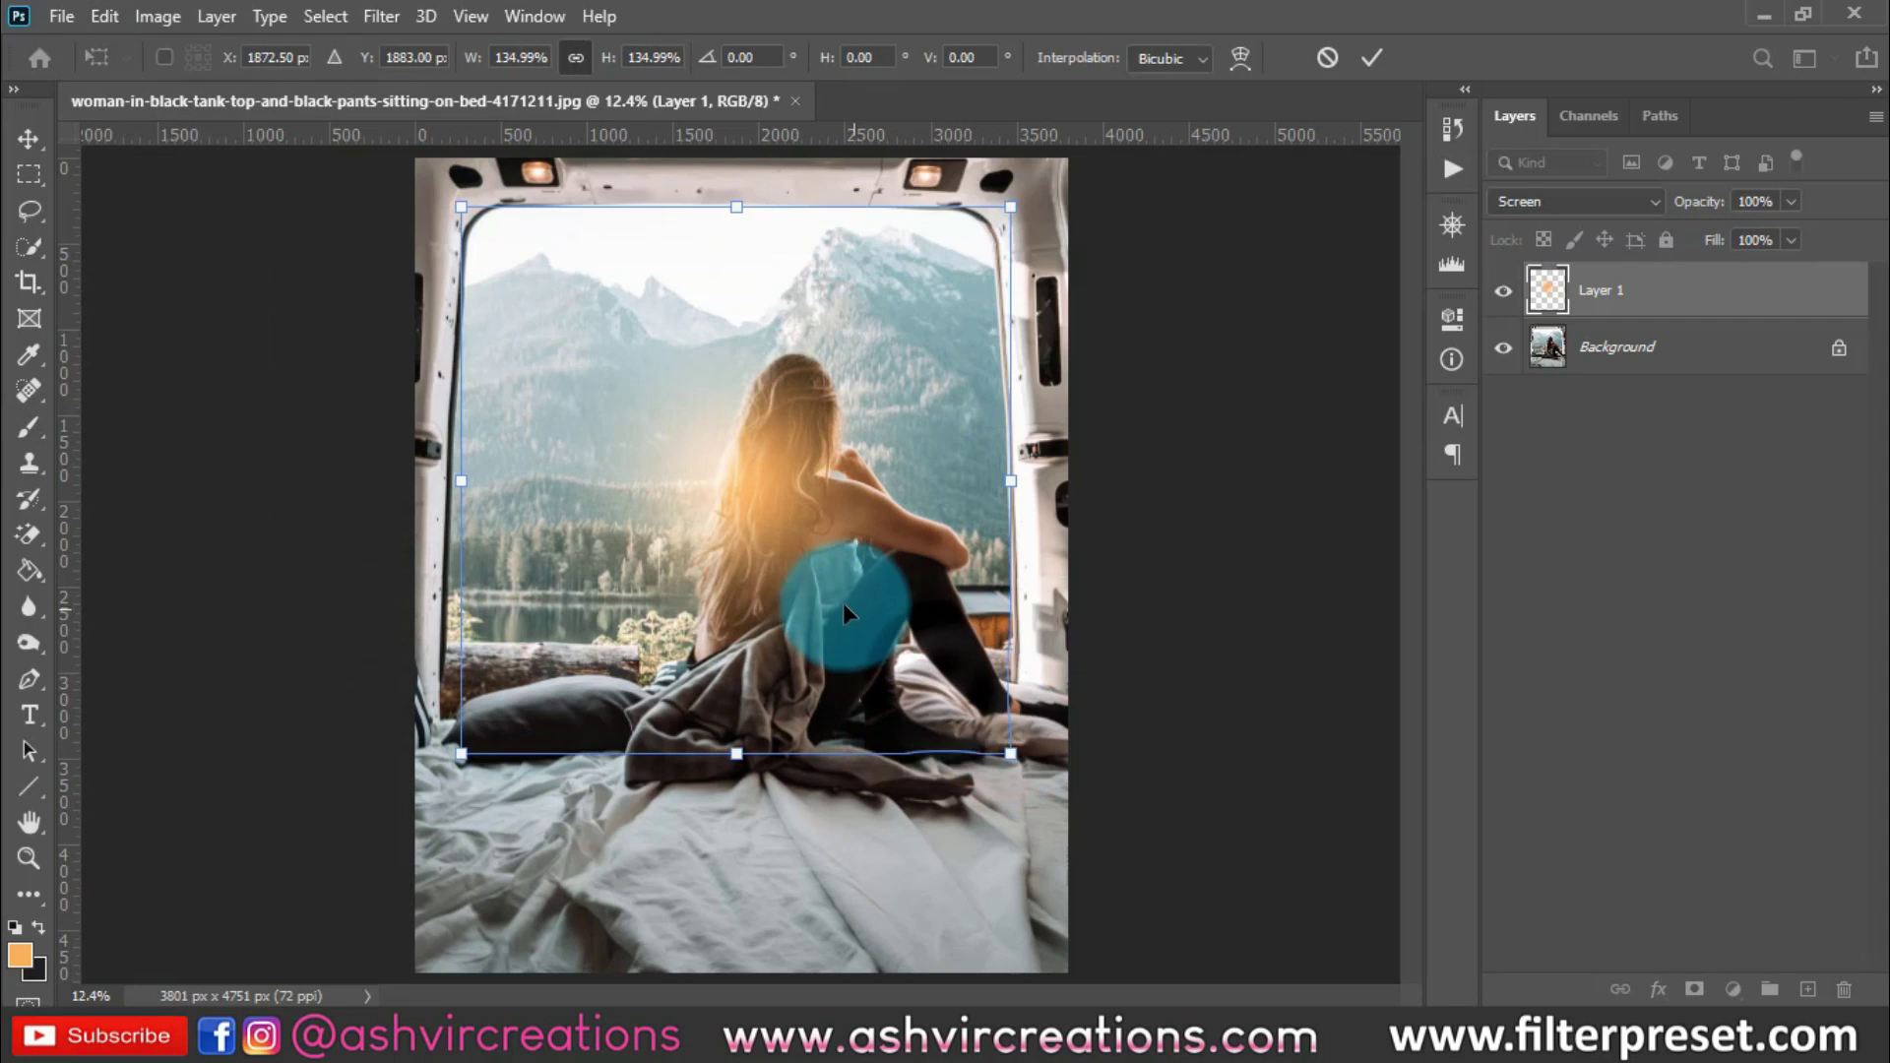
left_click_drag(836, 606, 809, 411)
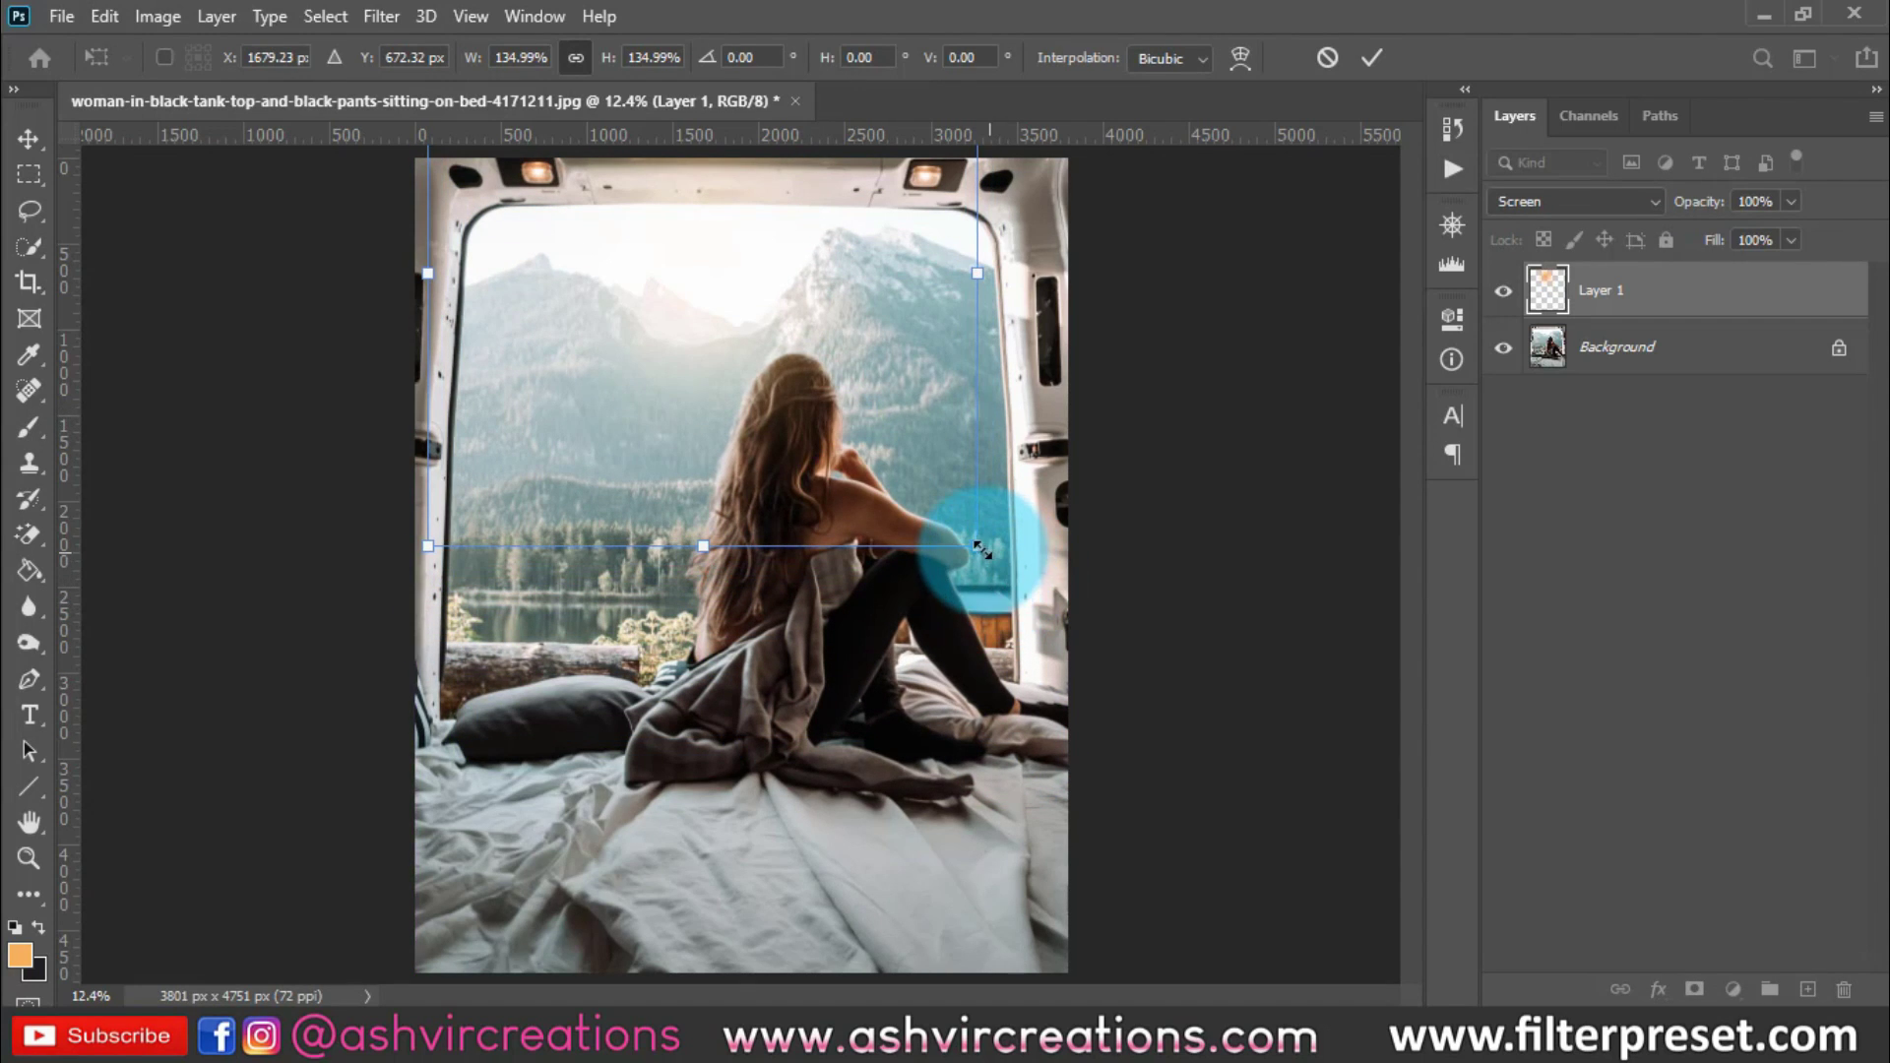
left_click_drag(976, 546, 1017, 586)
mouse_move(883, 411)
left_mouse_down()
mouse_move(890, 433)
mouse_move(809, 351)
left_mouse_up()
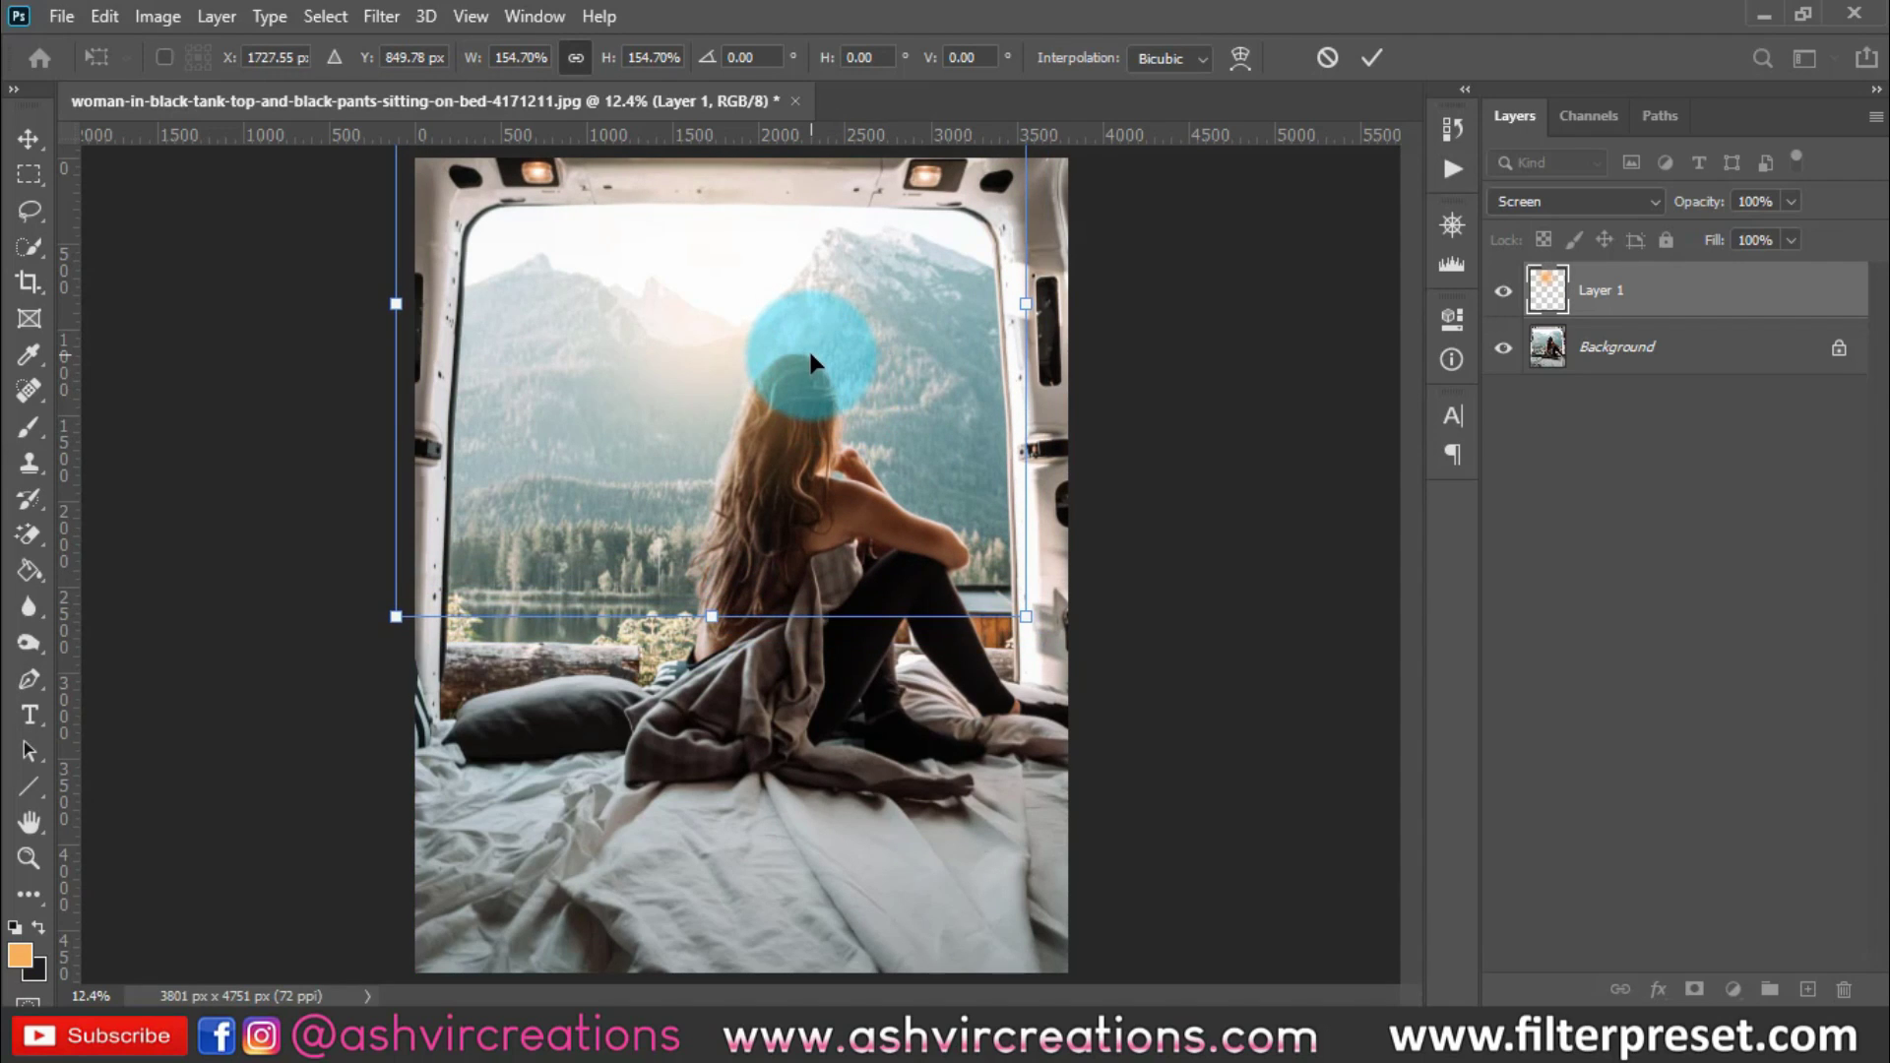
key("Return")
key("b")
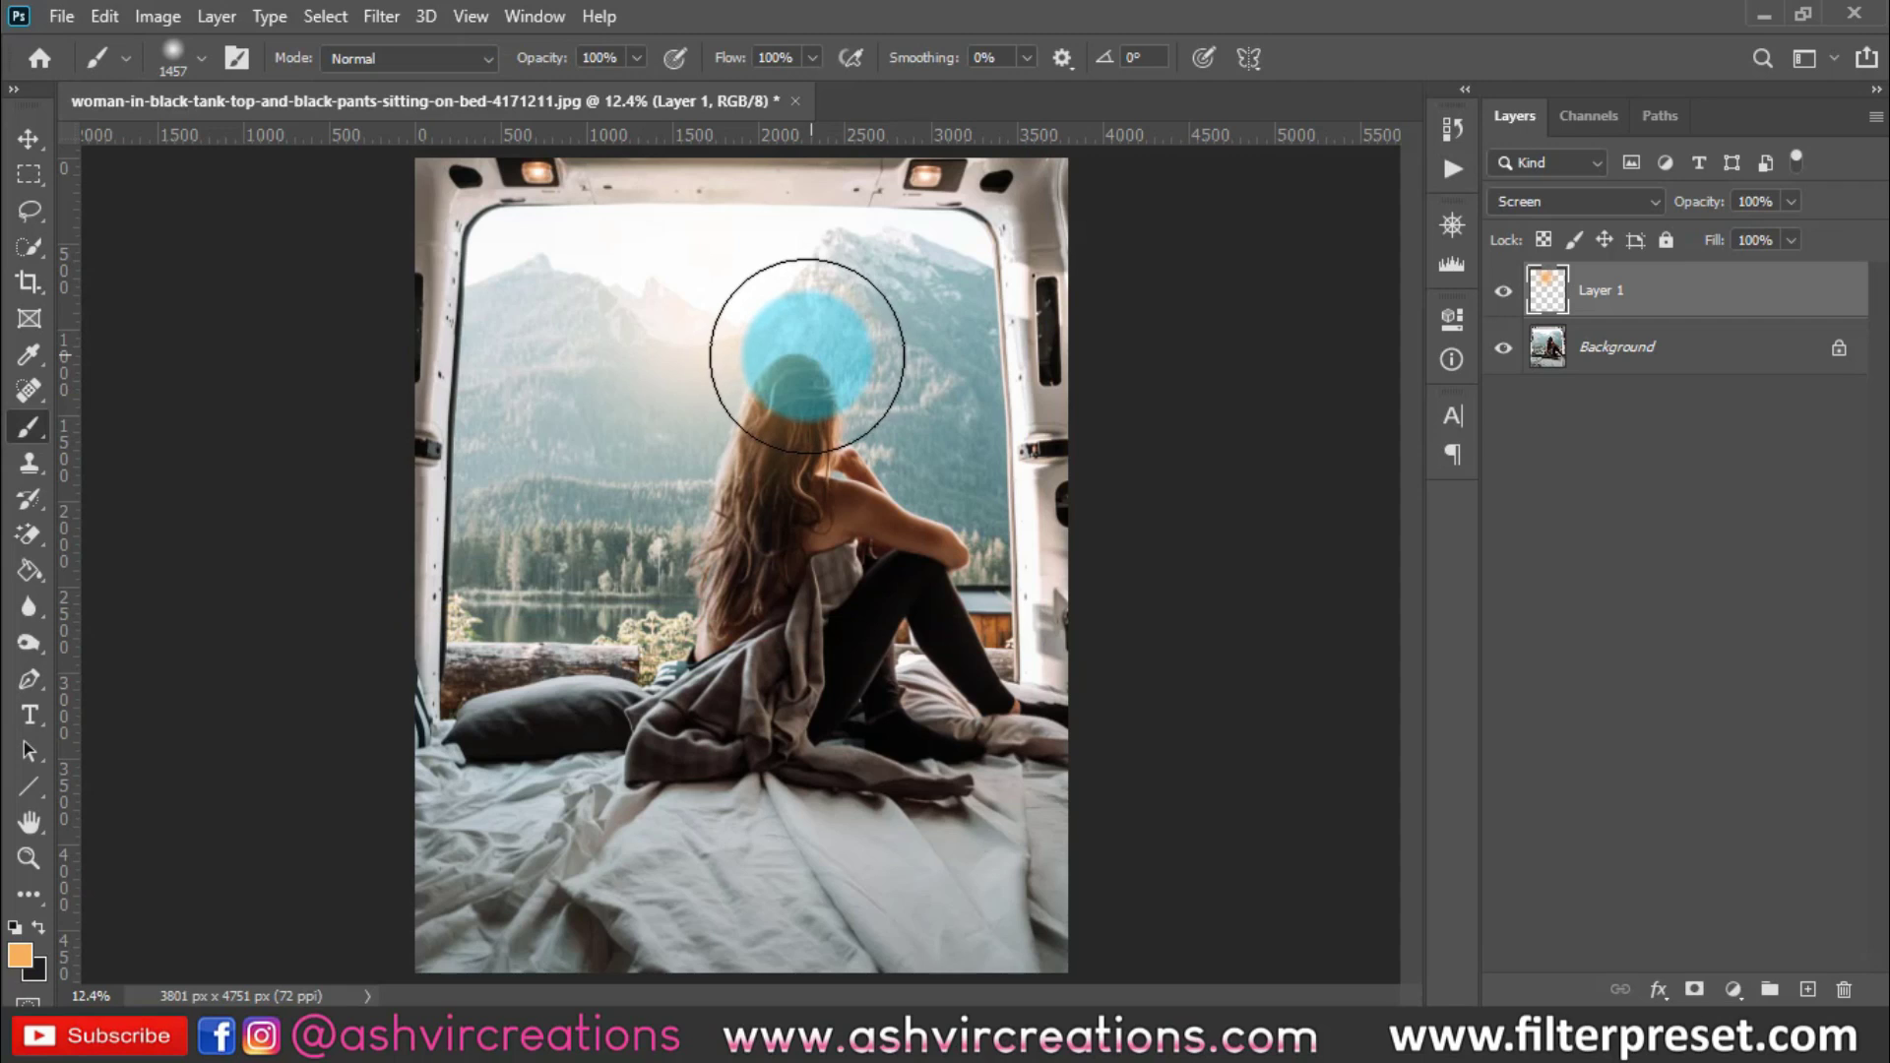
key("v")
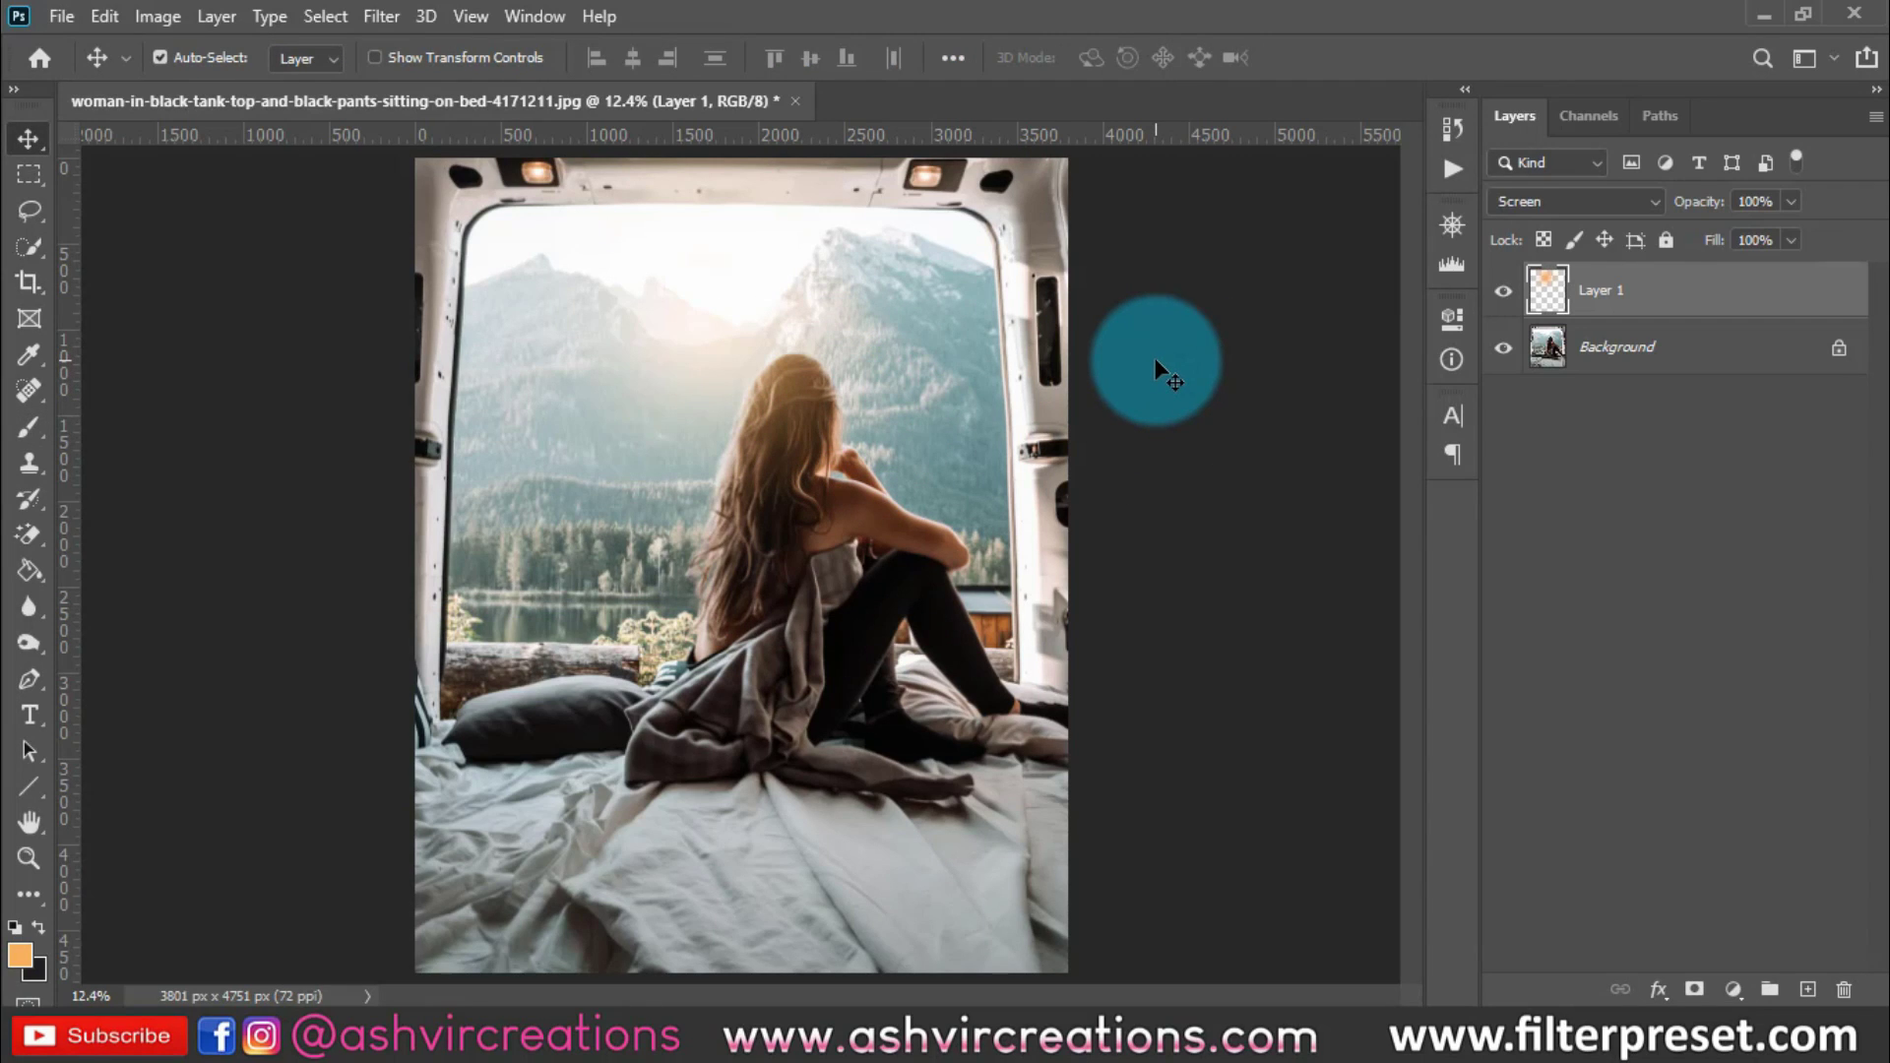
Compare the photo without and with the glow on Layer 1
left_click(1503, 292)
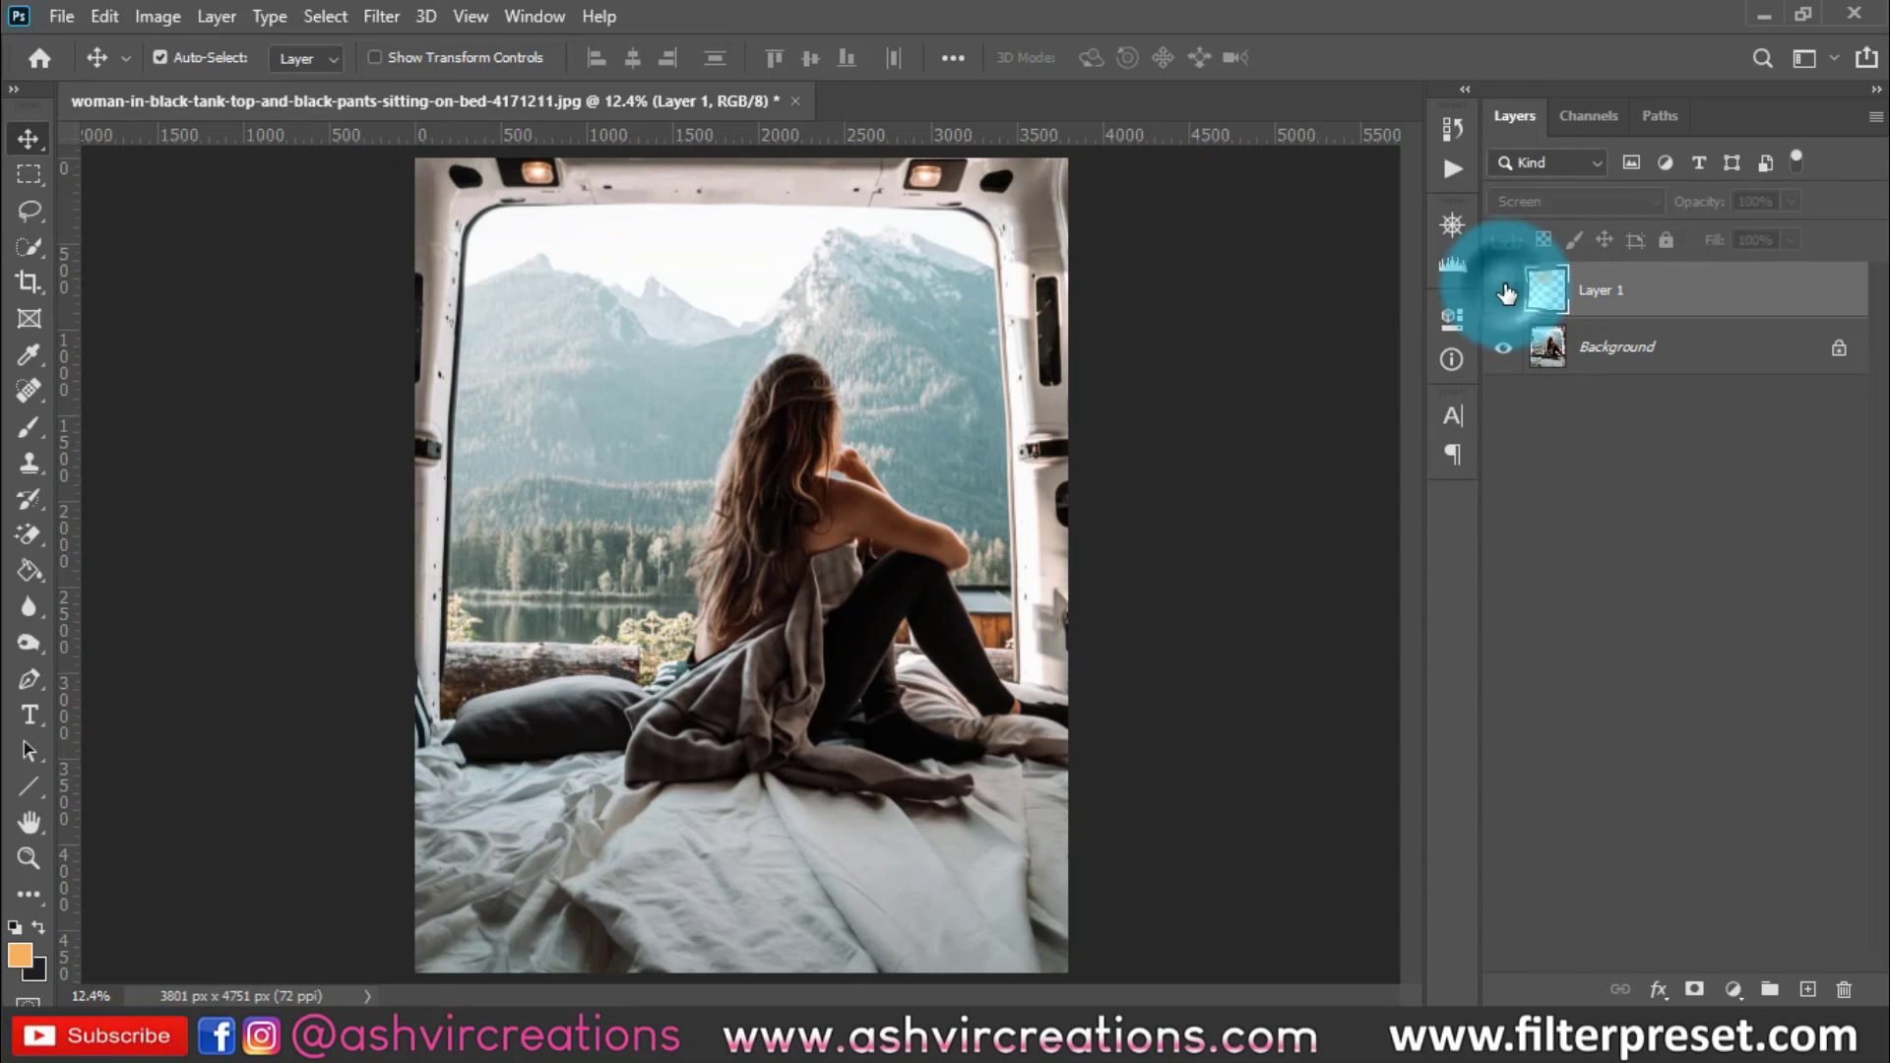
left_click(1596, 347)
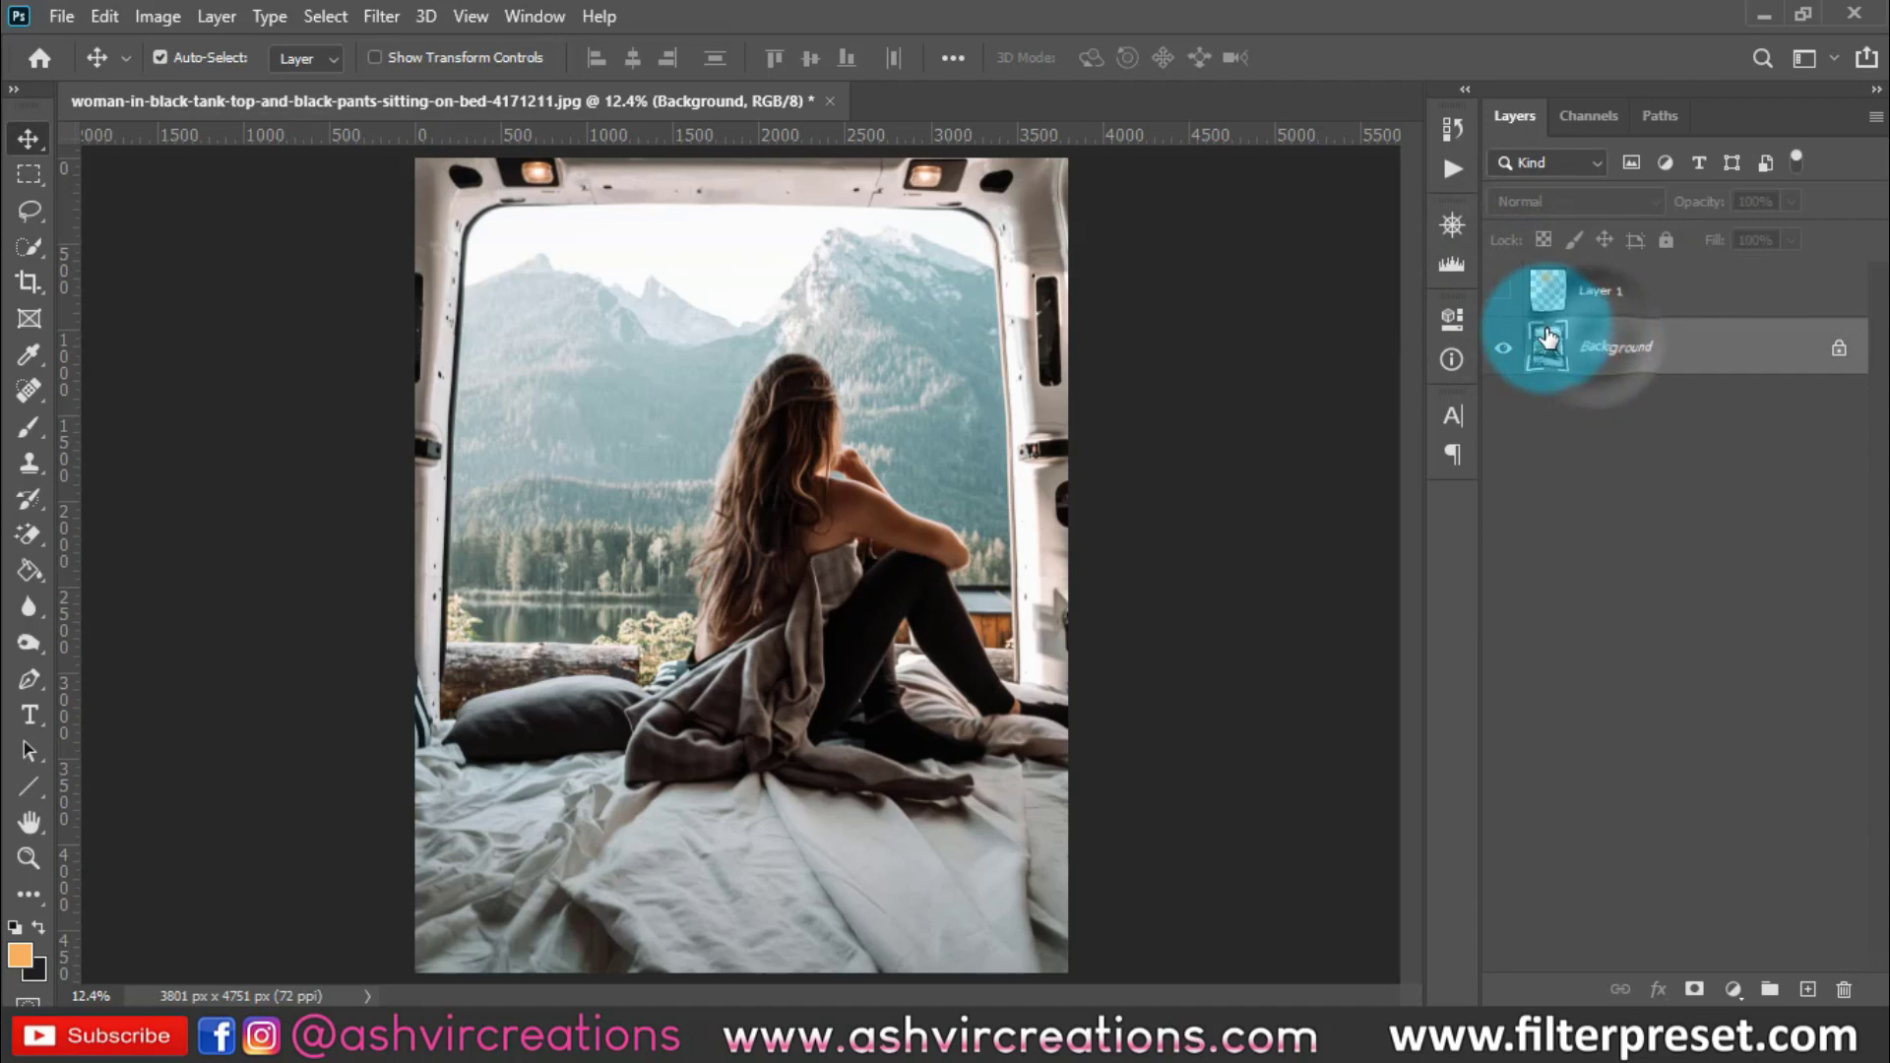
left_click(1501, 293)
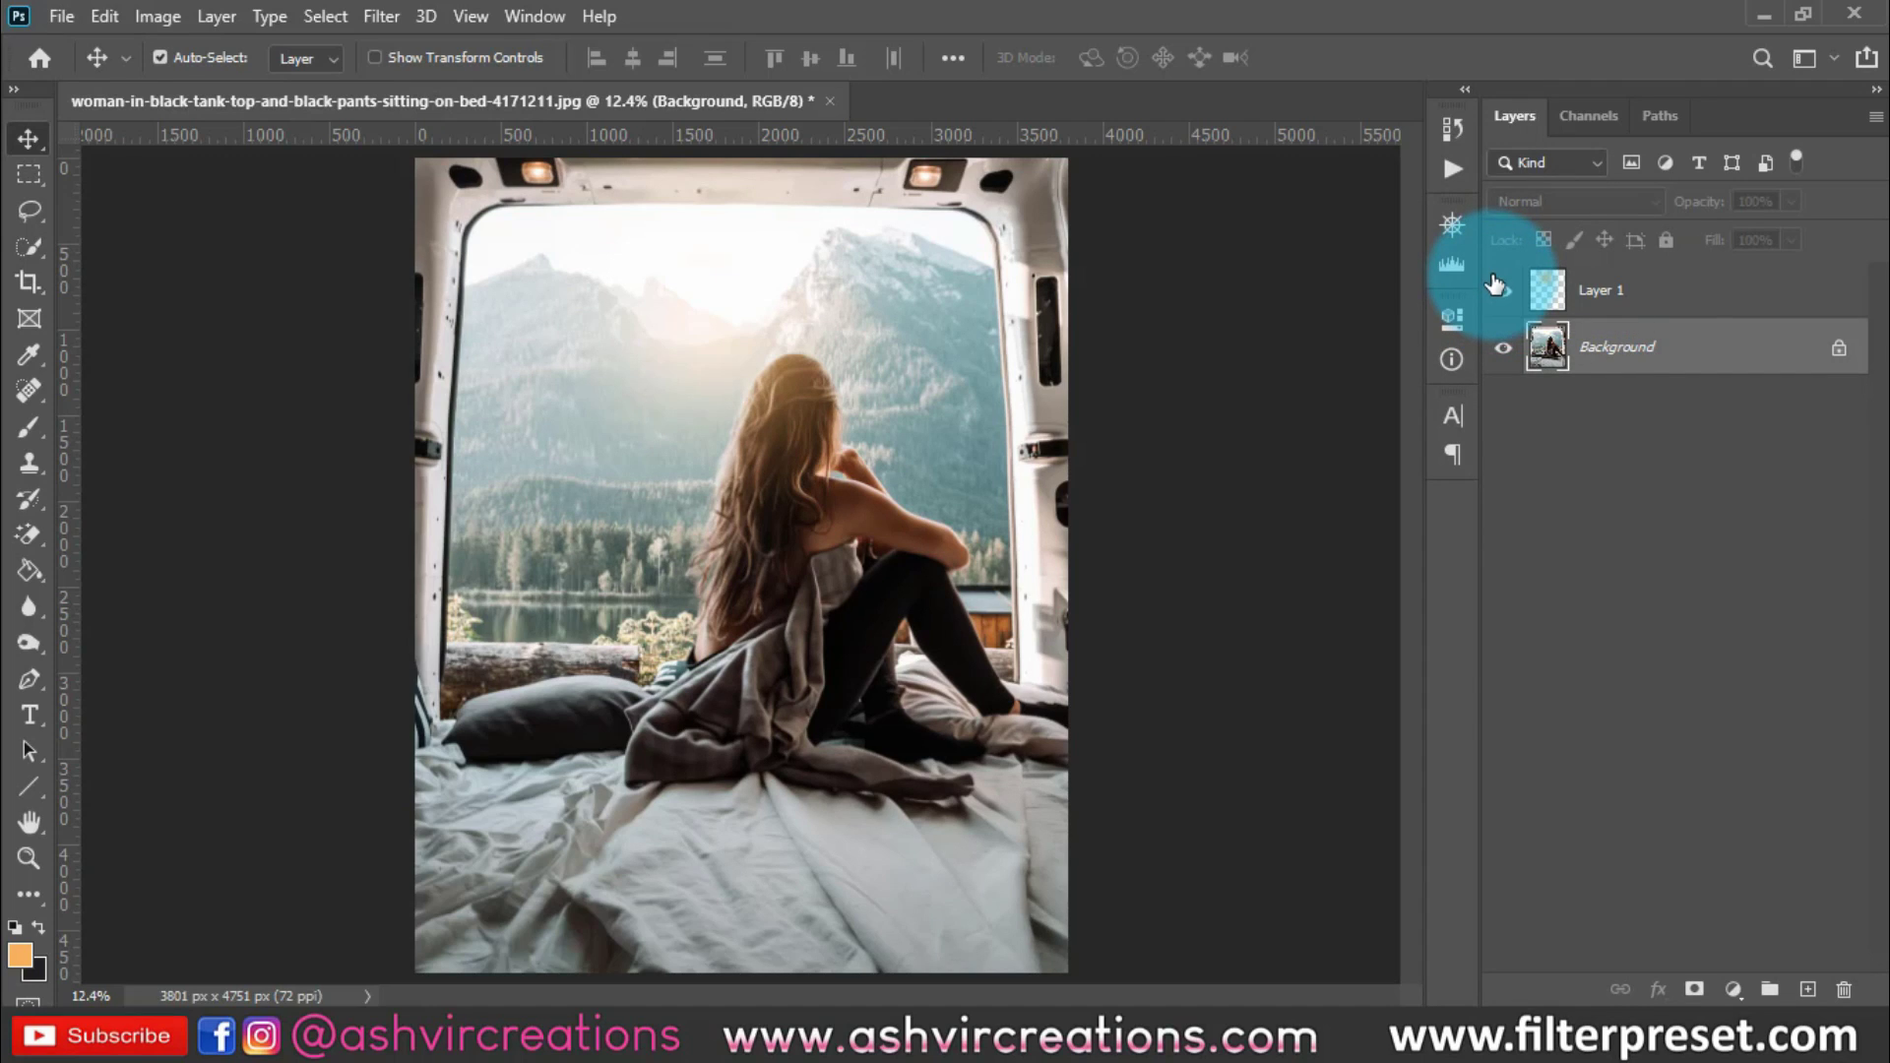
Add another new empty layer directly above Layer 1
left_click(1619, 289)
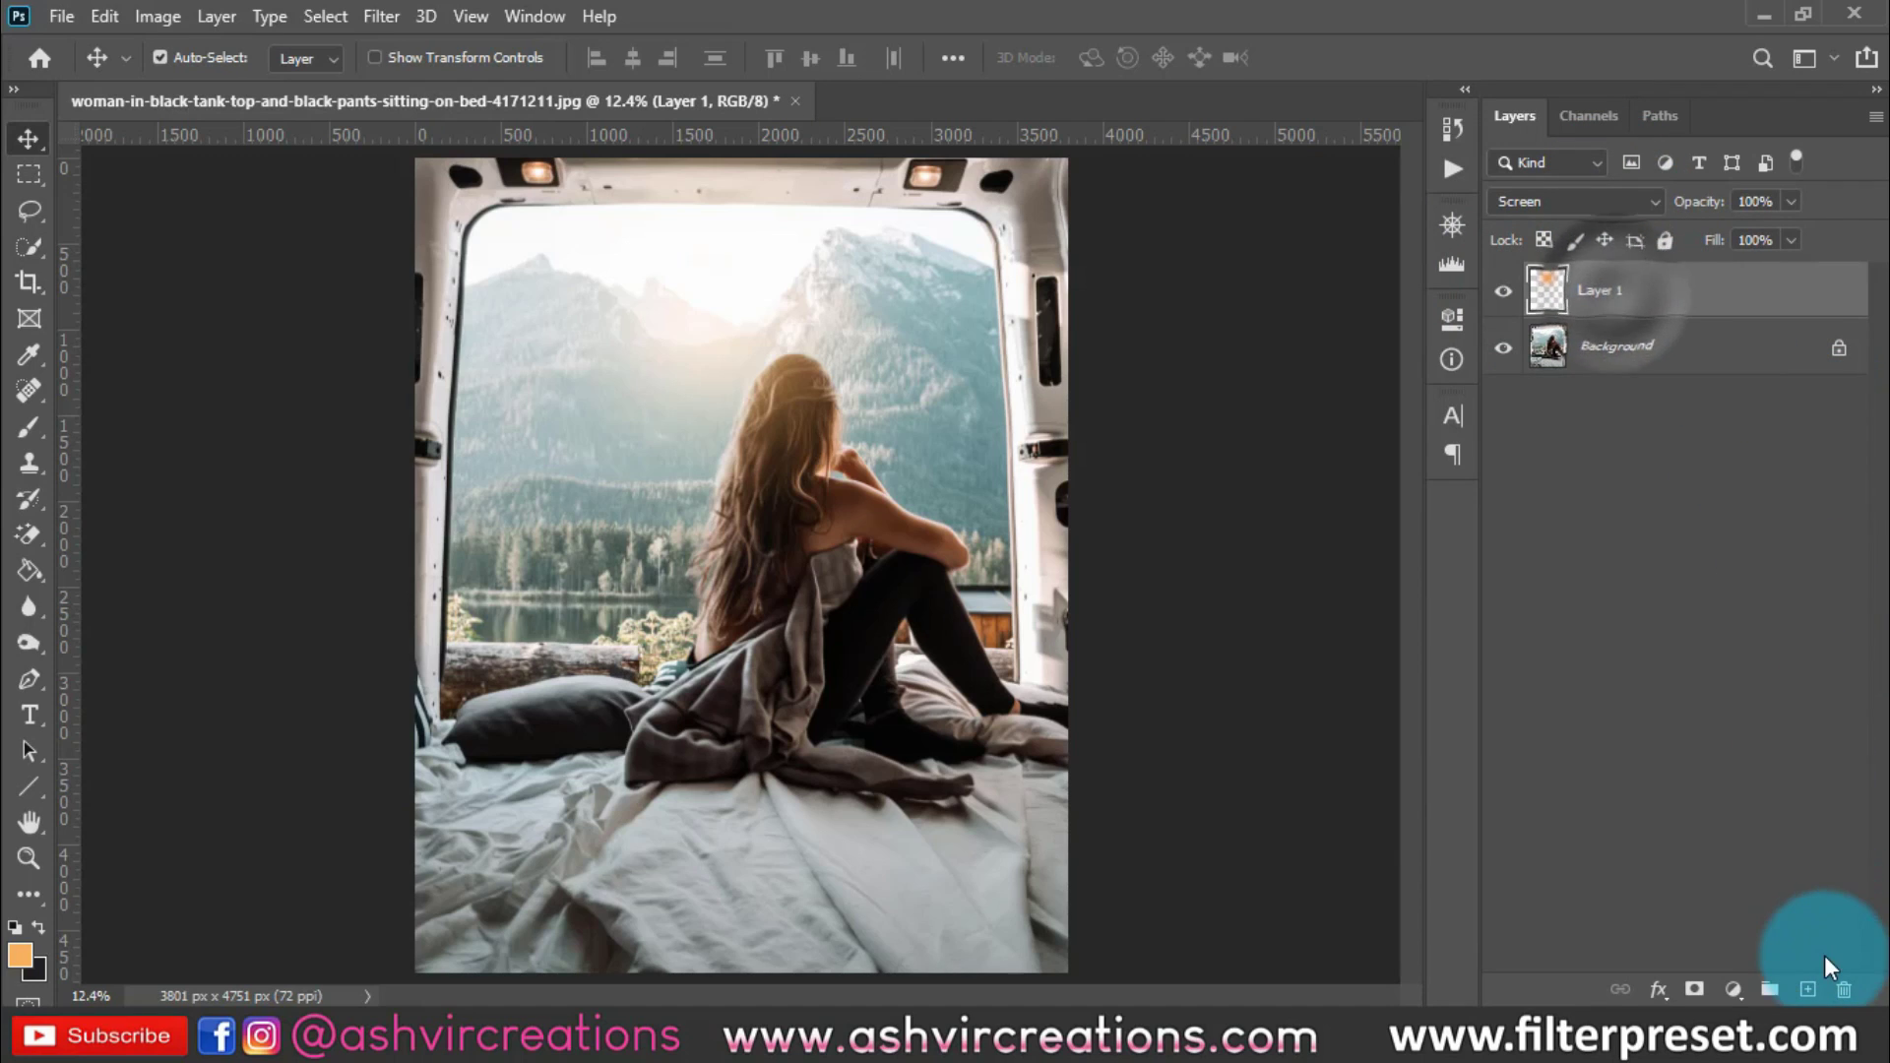
left_click(1807, 988)
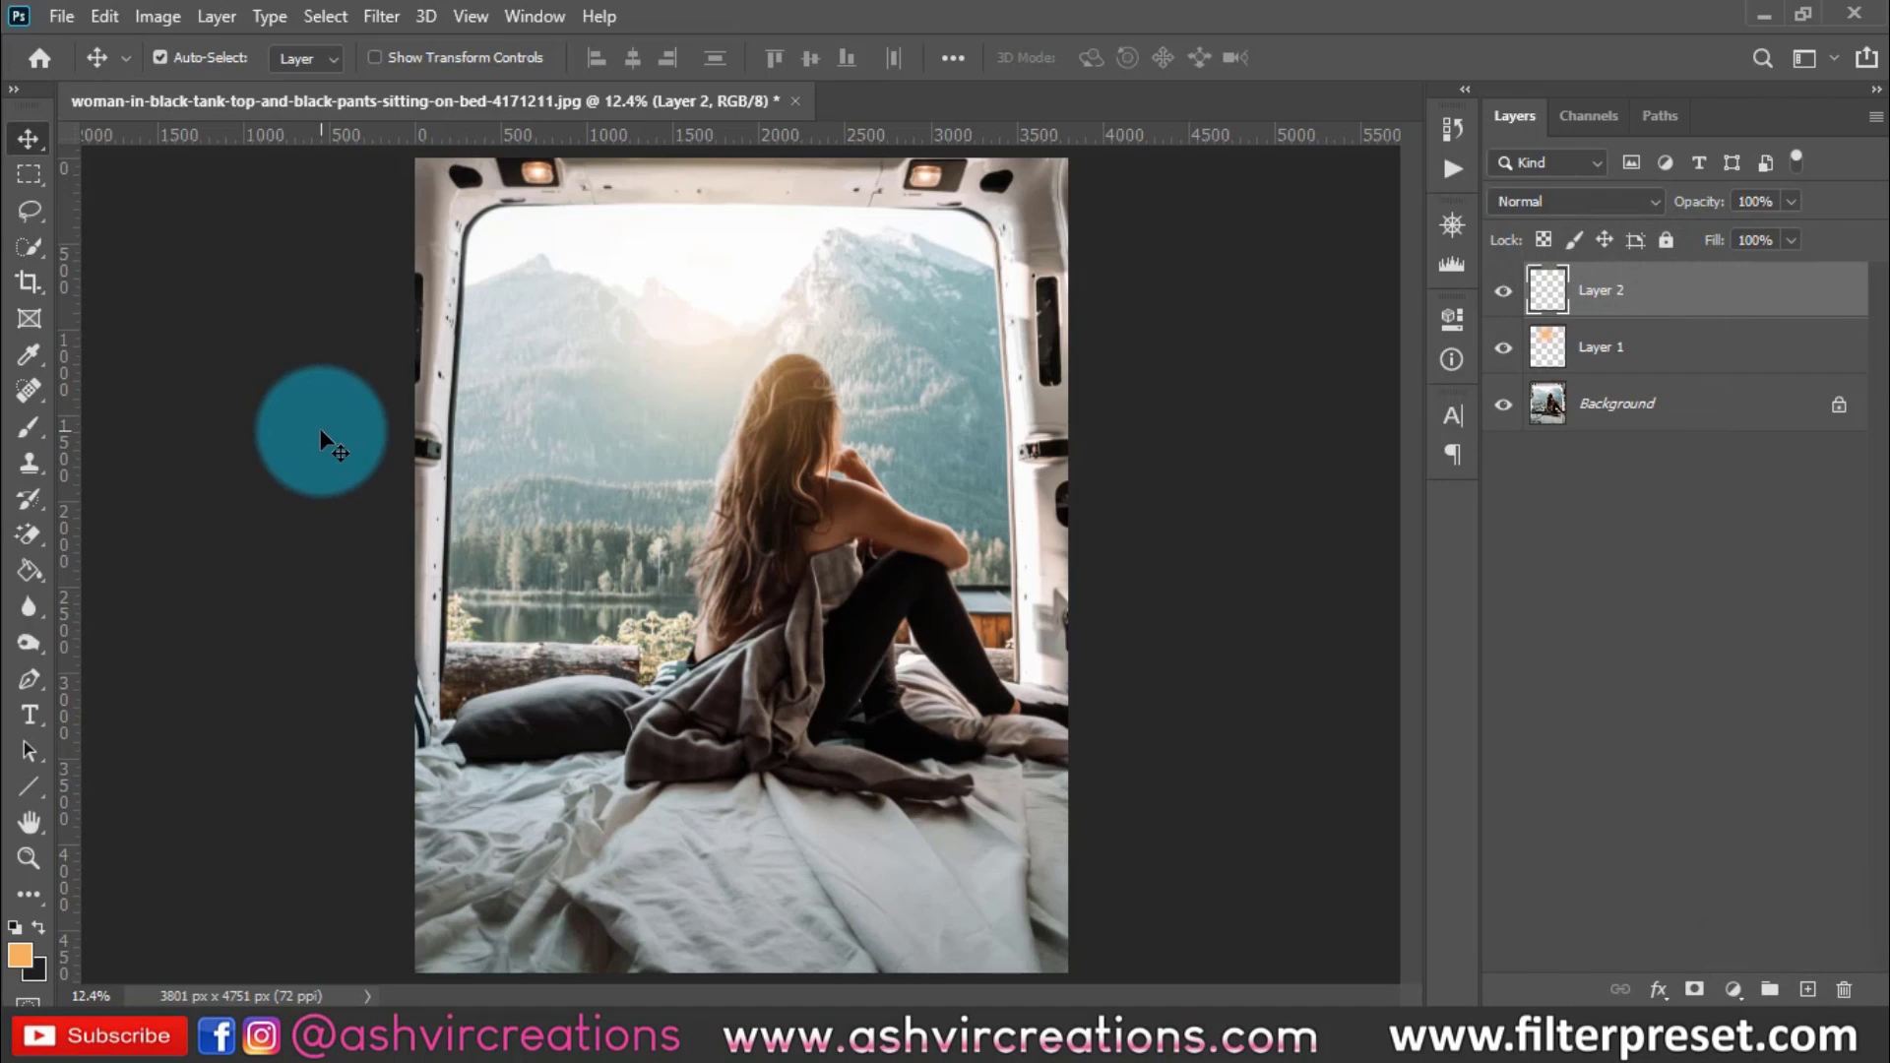
Copy the dark pillow from the Background to its own layer with Quick Selection and place that layer above Layer 1
left_click(1653, 424)
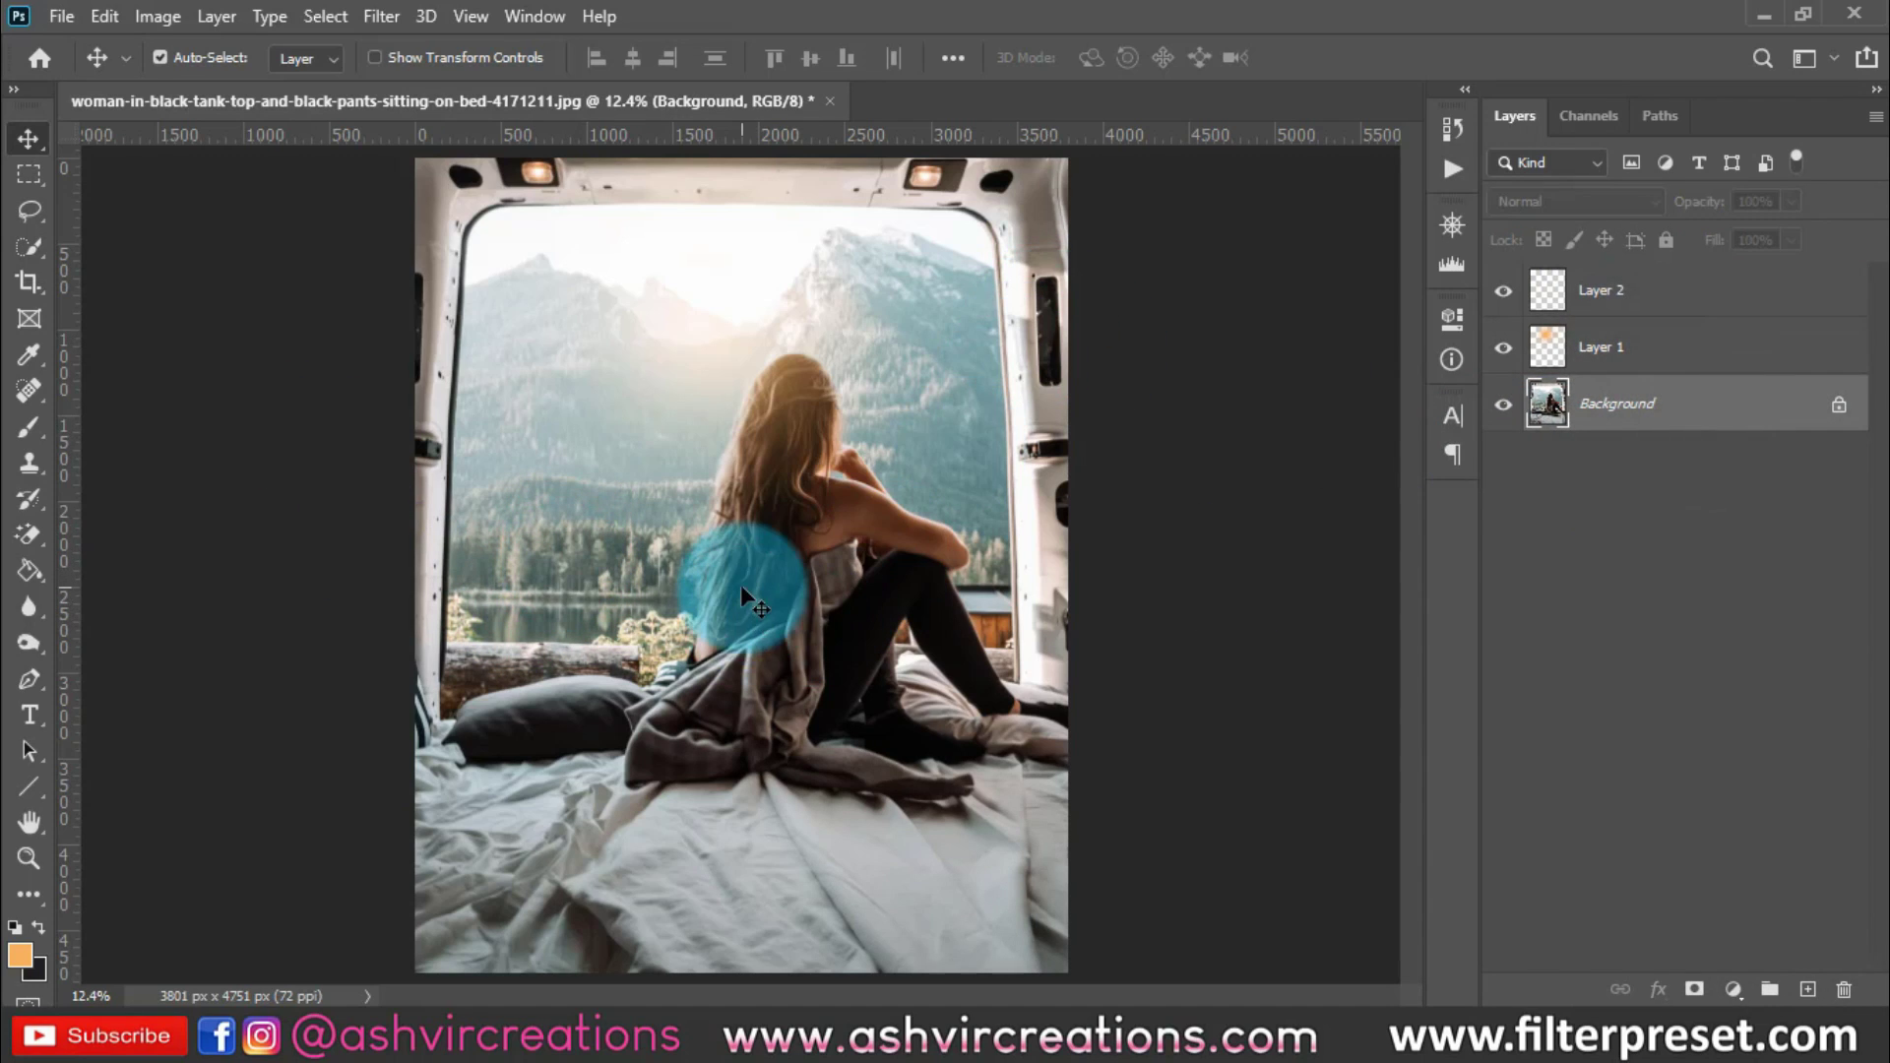
left_click(30, 244)
left_click_drag(505, 725, 580, 713)
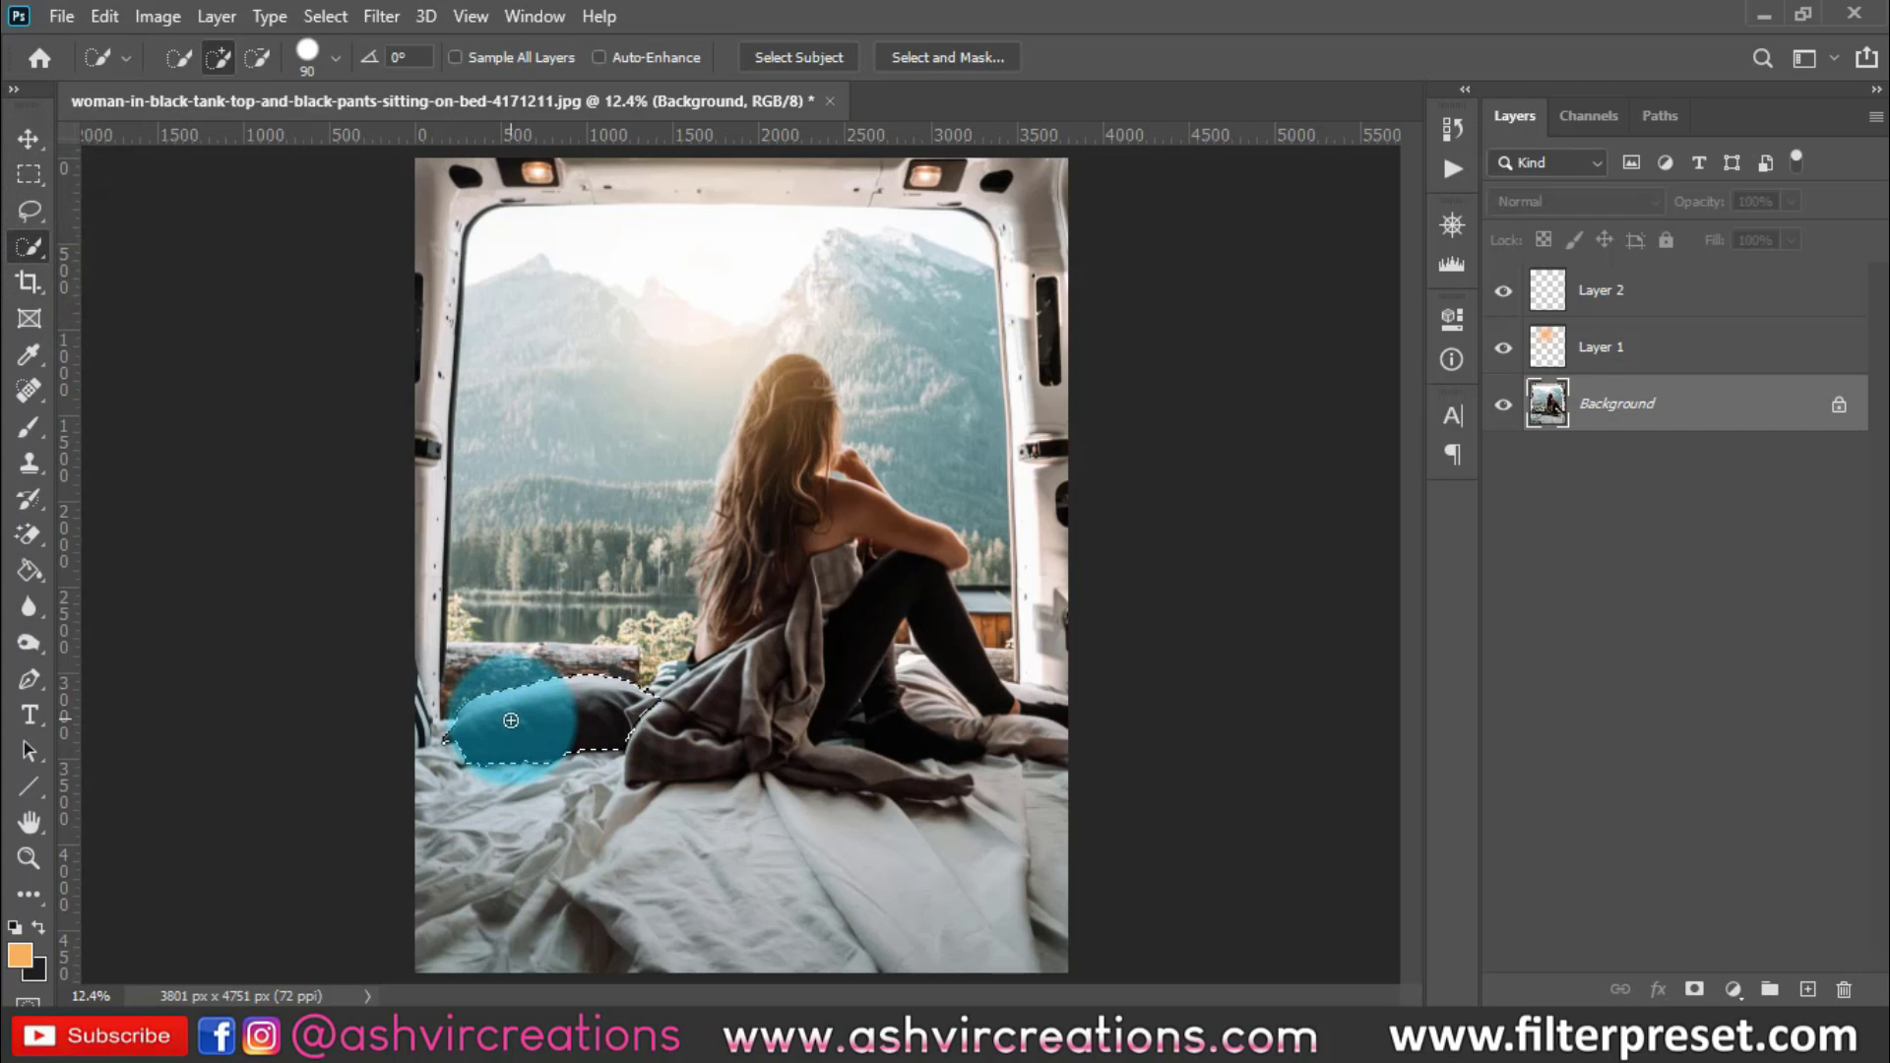
right_click(650, 691)
left_click(781, 372)
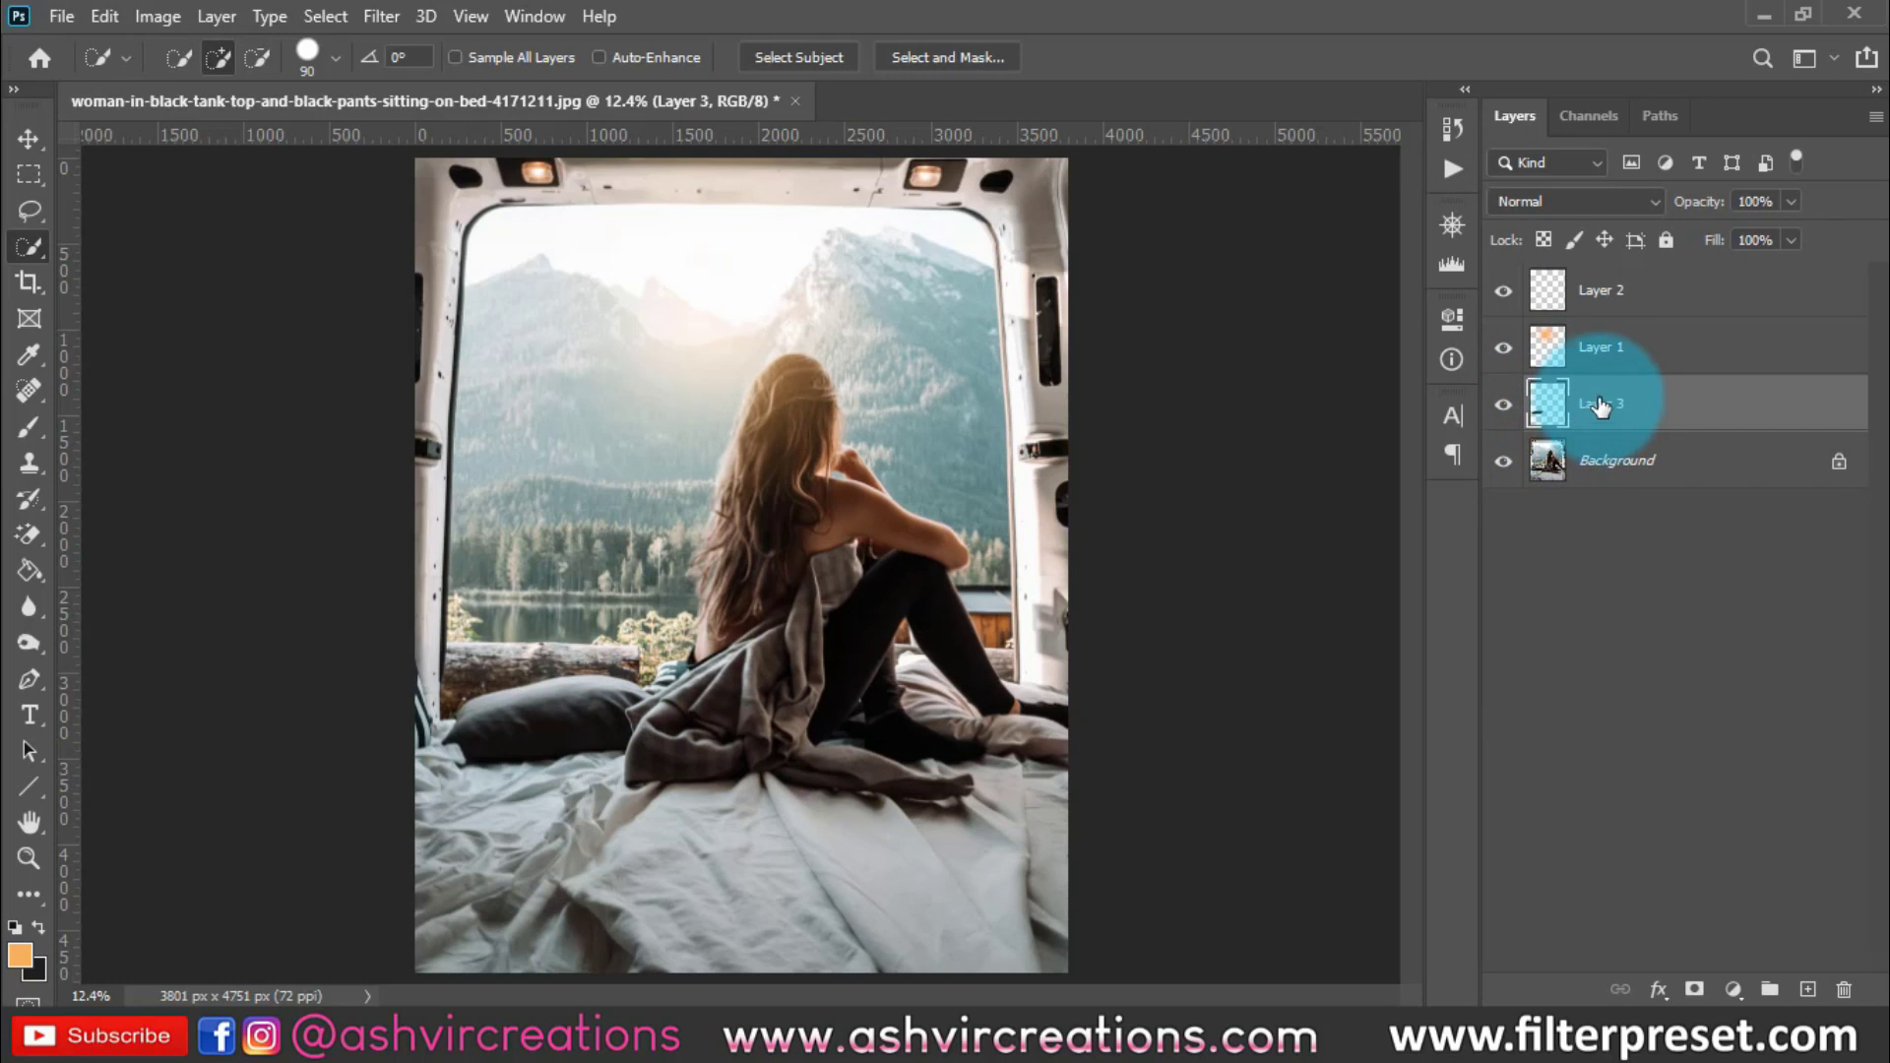
left_click_drag(1607, 396, 1582, 340)
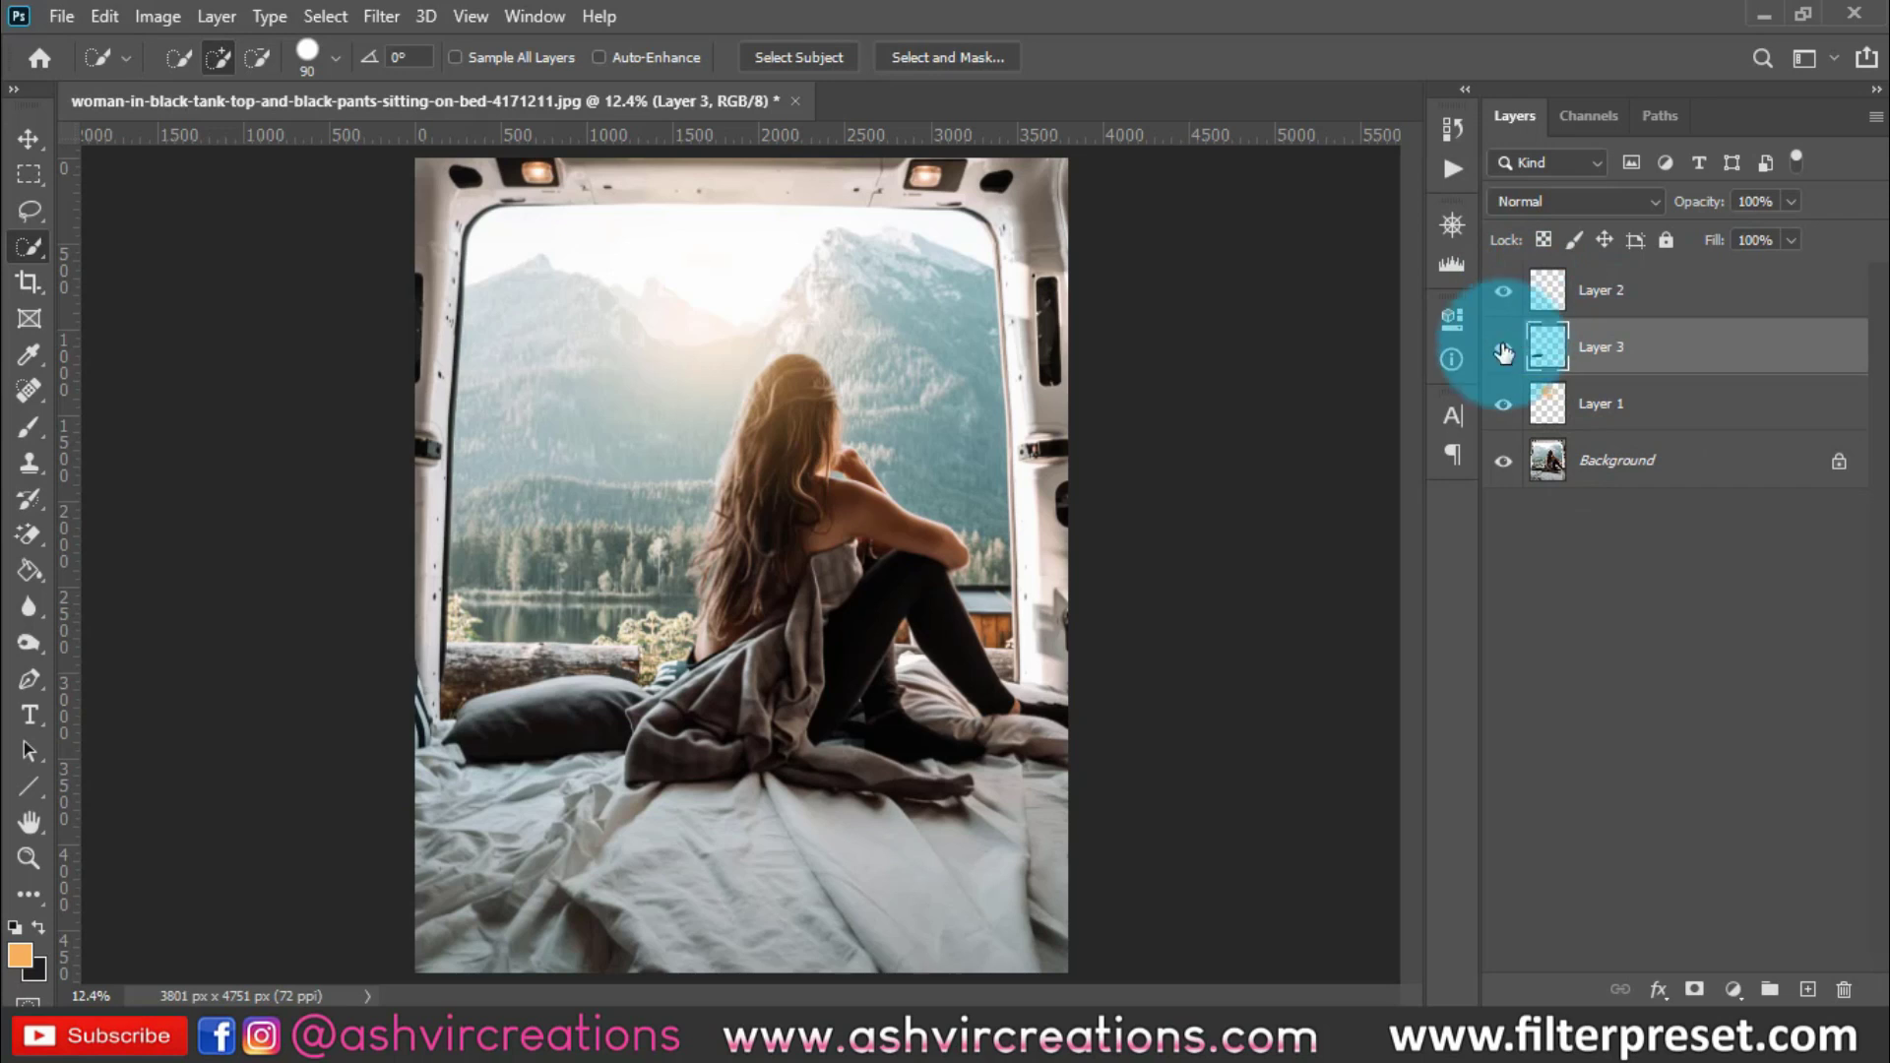
Apply a Box Blur with a 16-pixel radius to the copied pillow on Layer 3
left_click(29, 138)
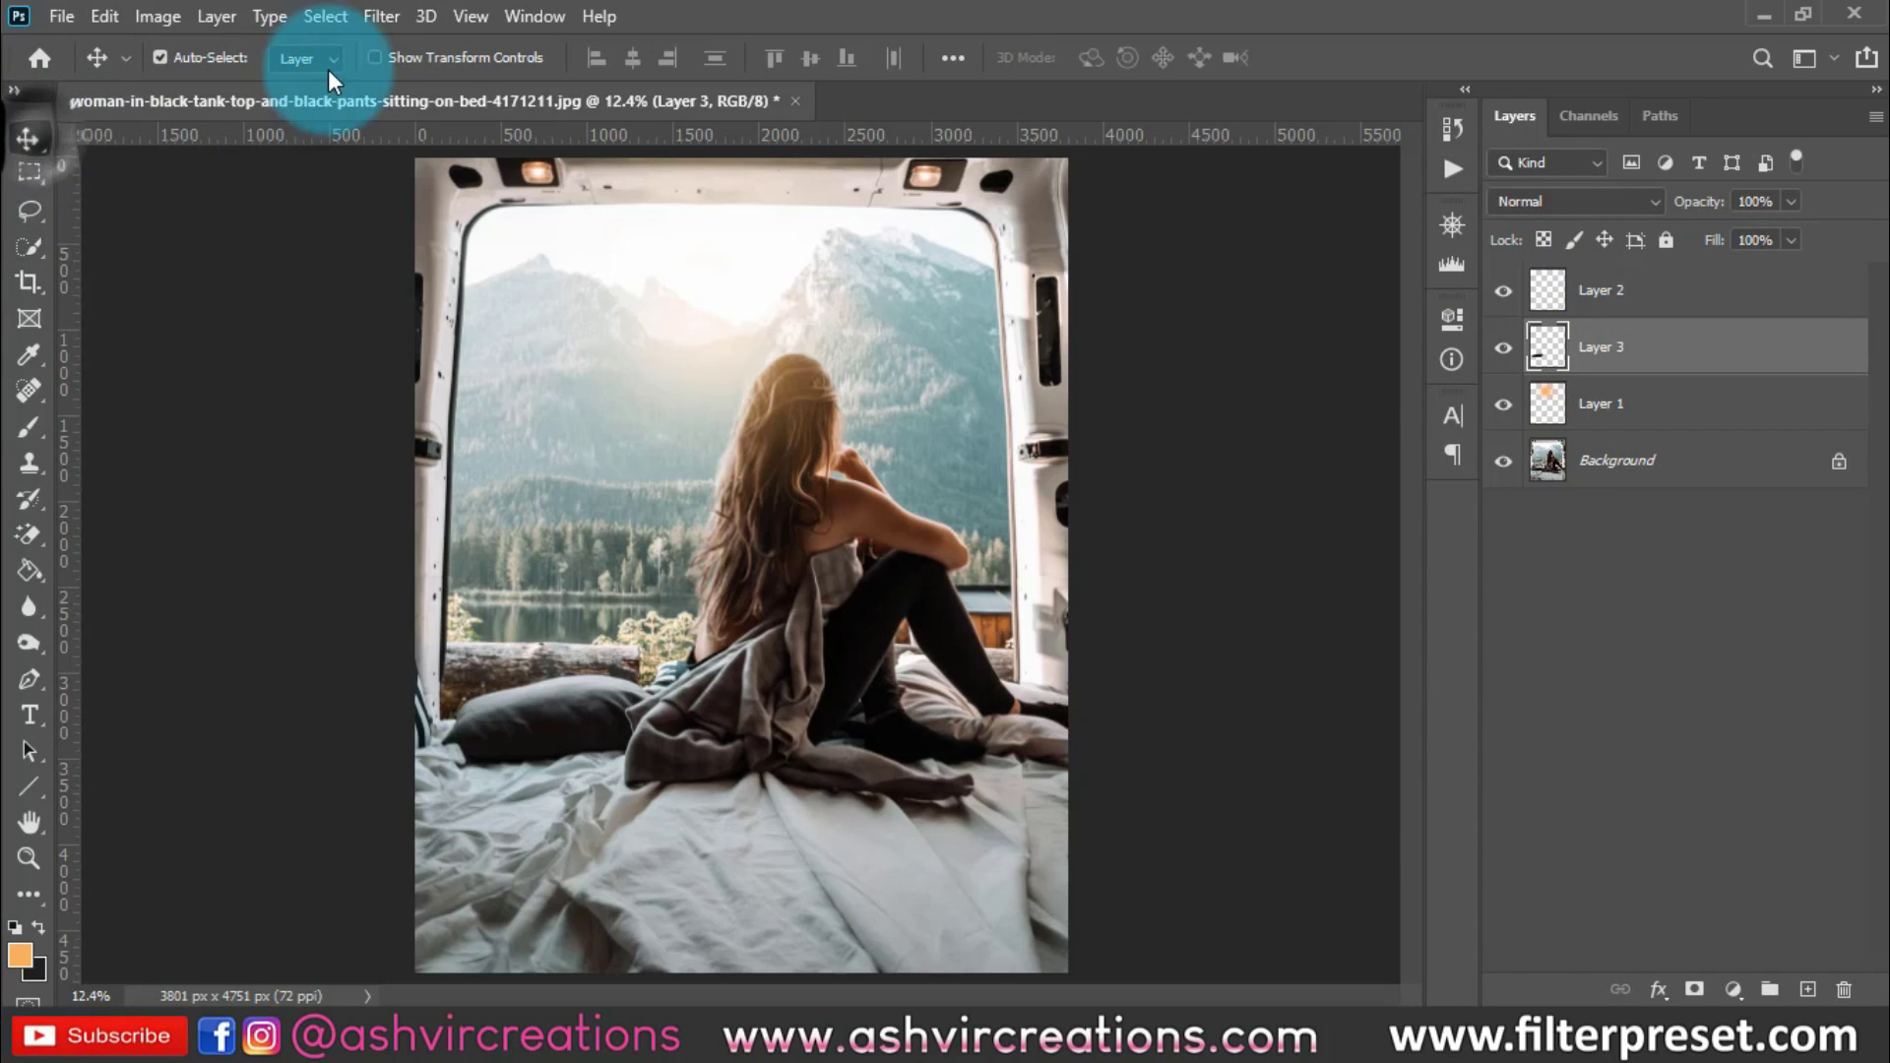
left_click(382, 17)
mouse_move(418, 330)
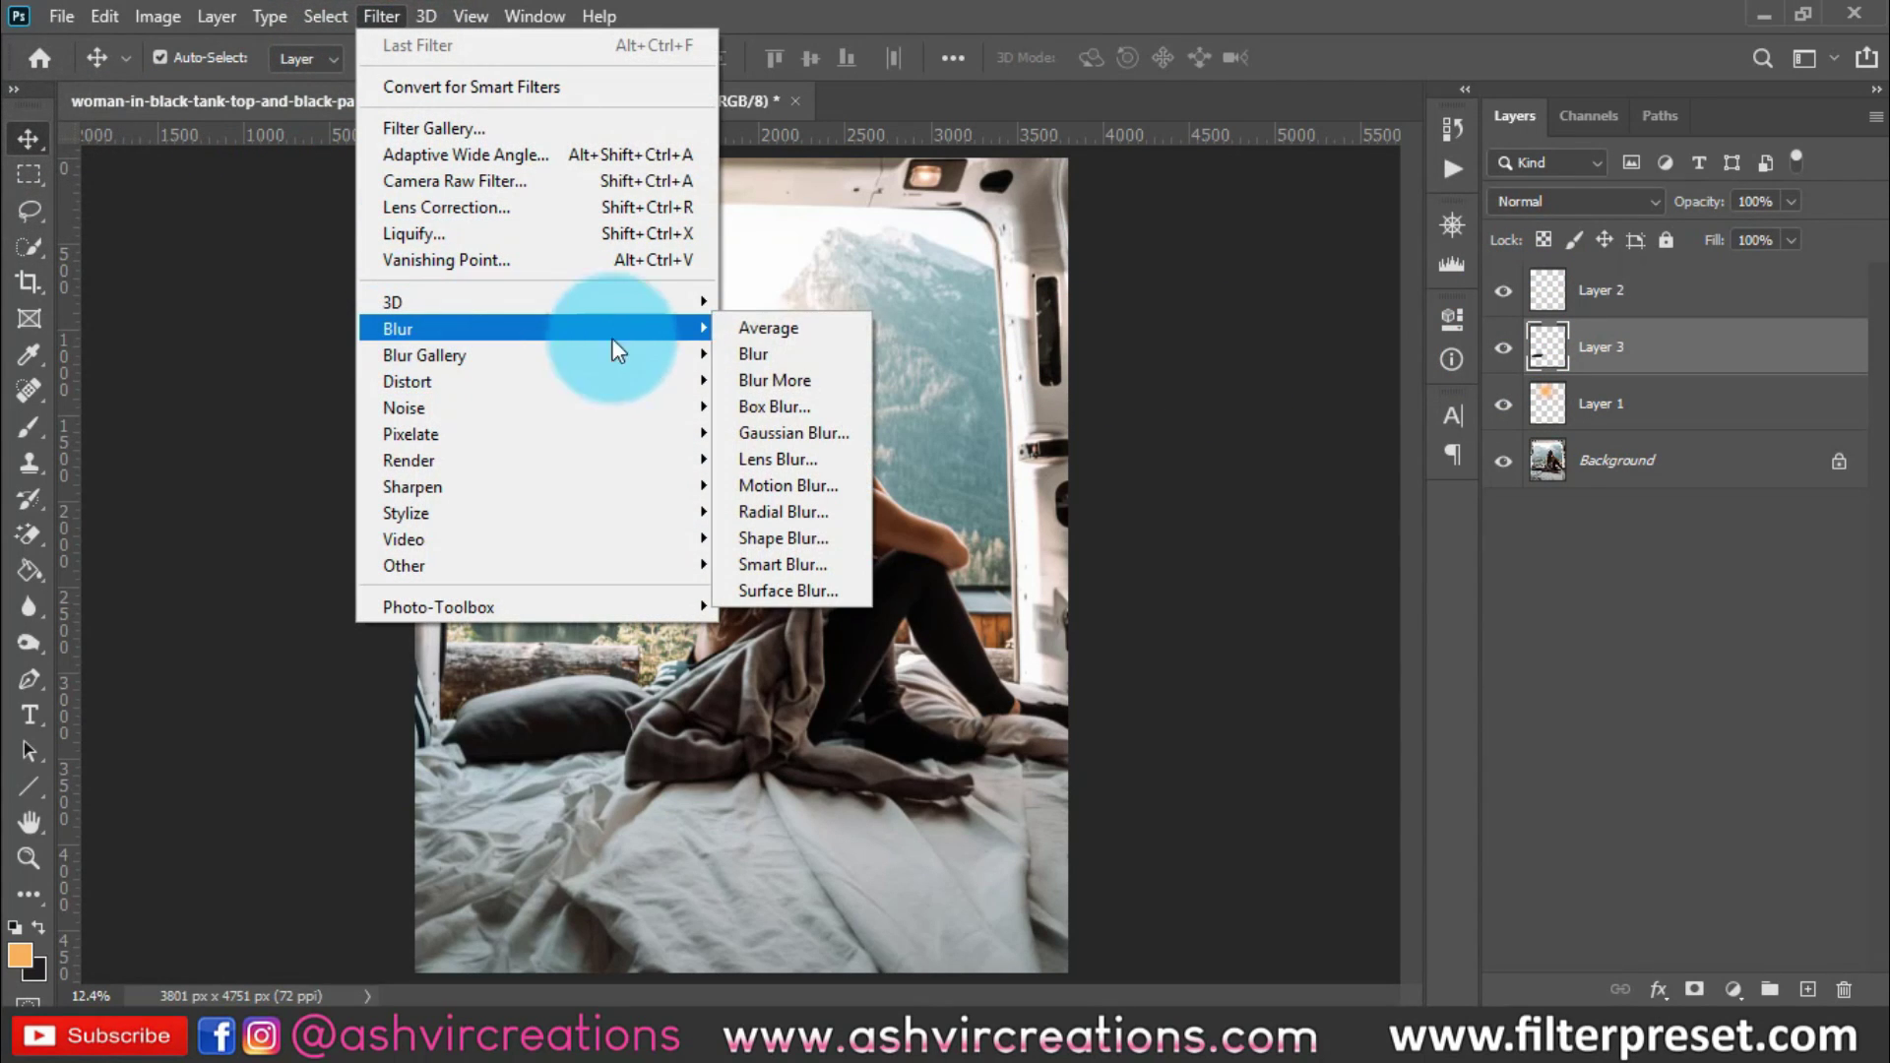
left_click(823, 404)
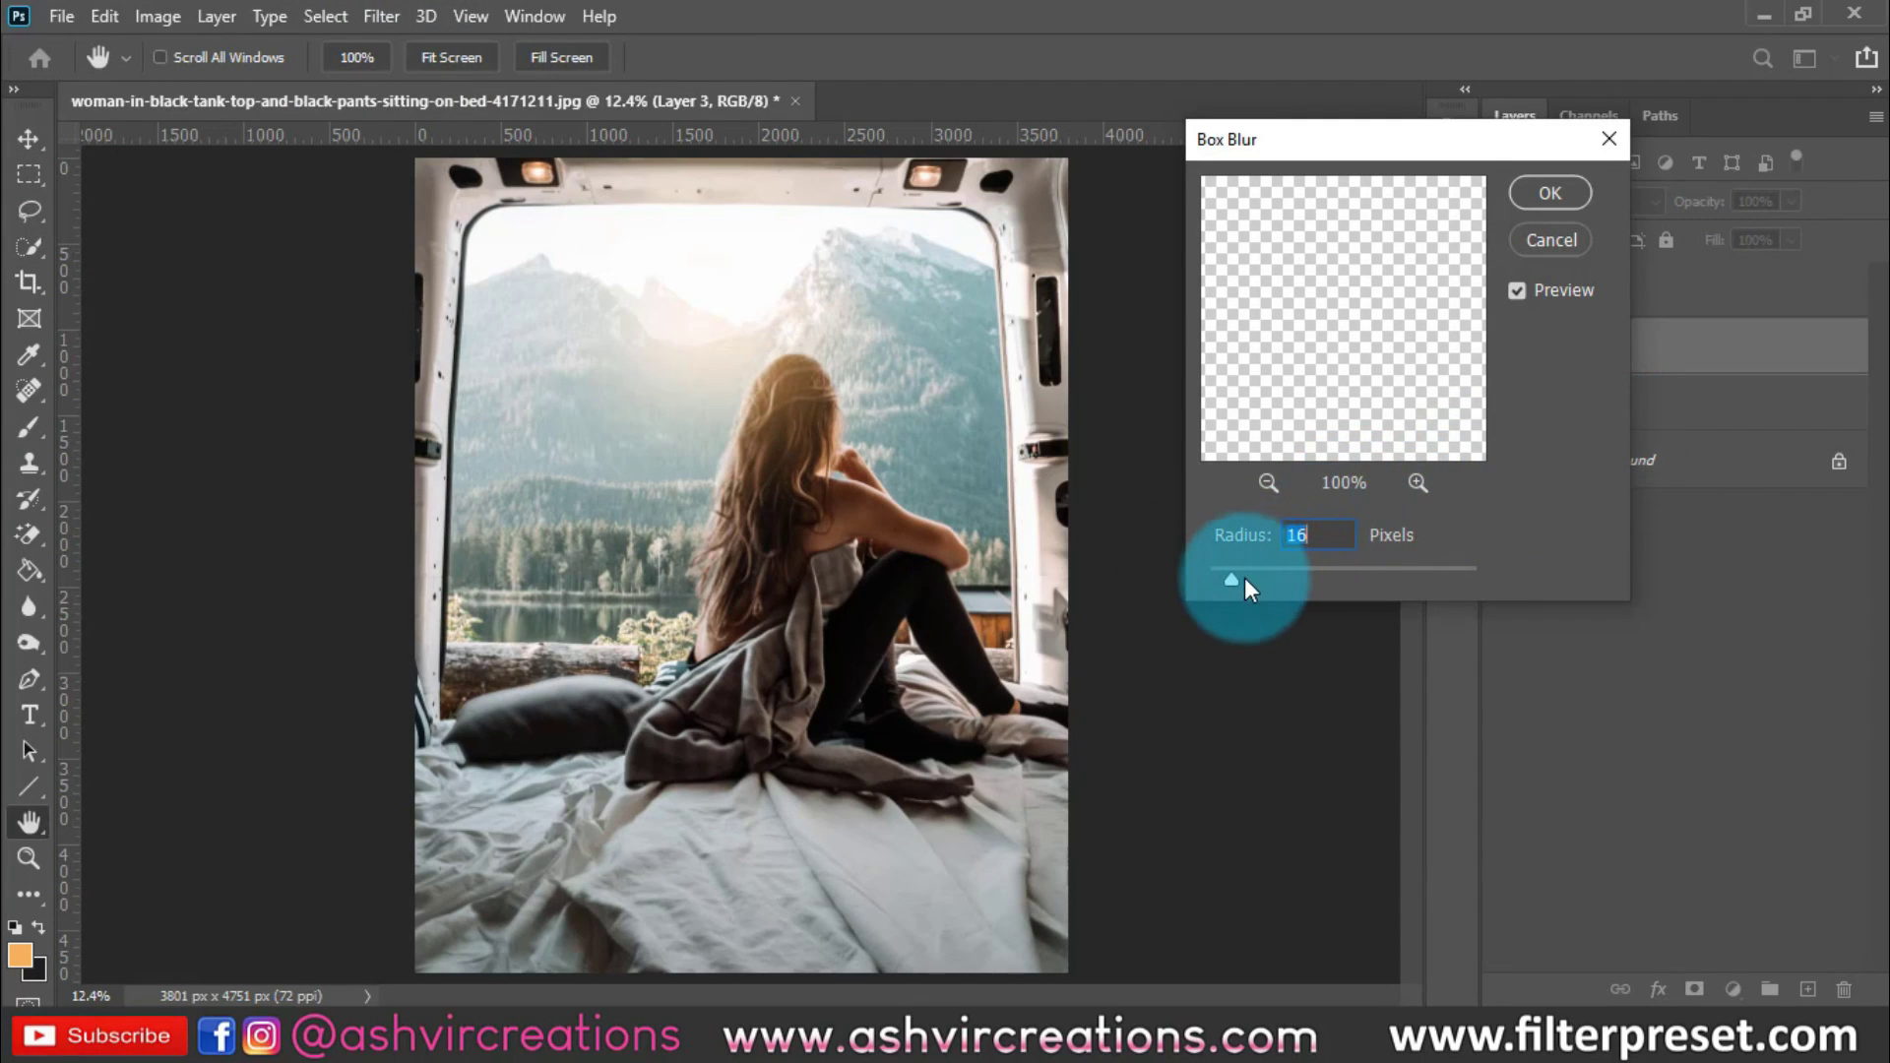
left_click(1551, 193)
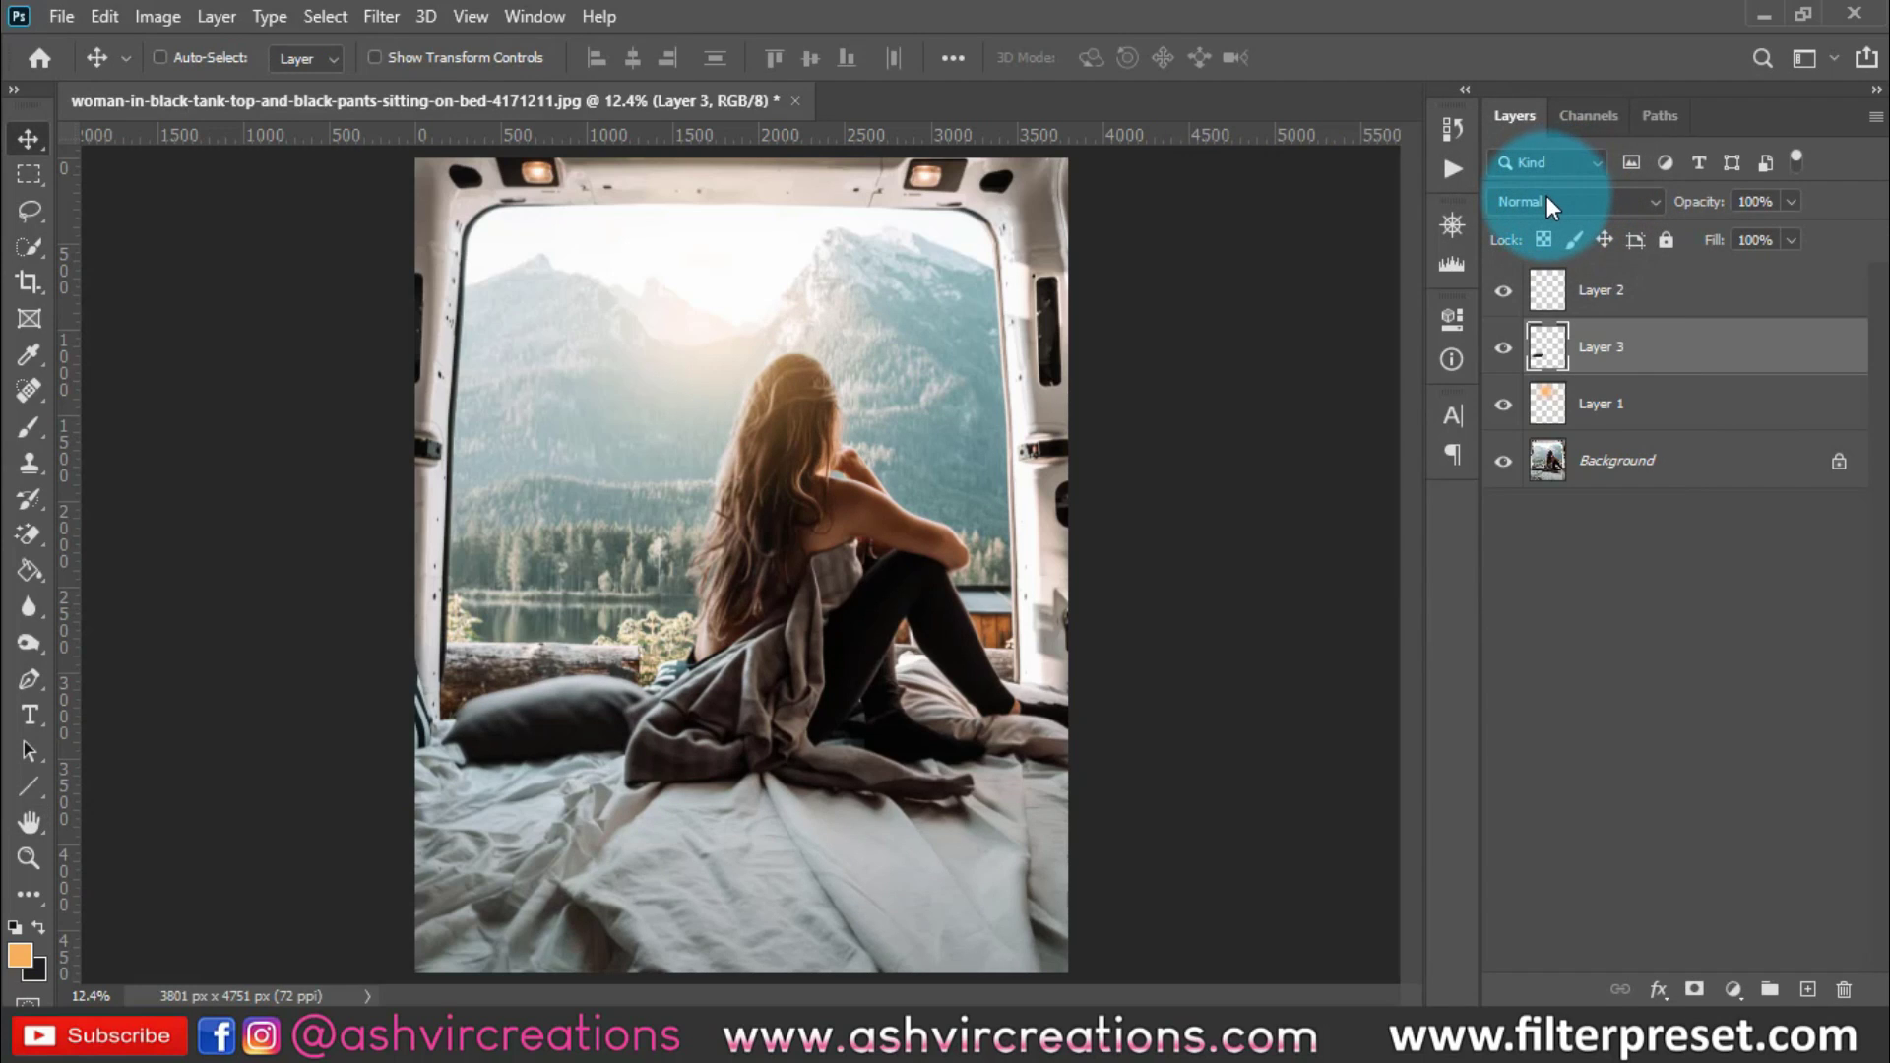
Enlarge the blurred pillow with Free Transform to span the photo's full width and place it across the lower edge as a foreground
key("ctrl+t")
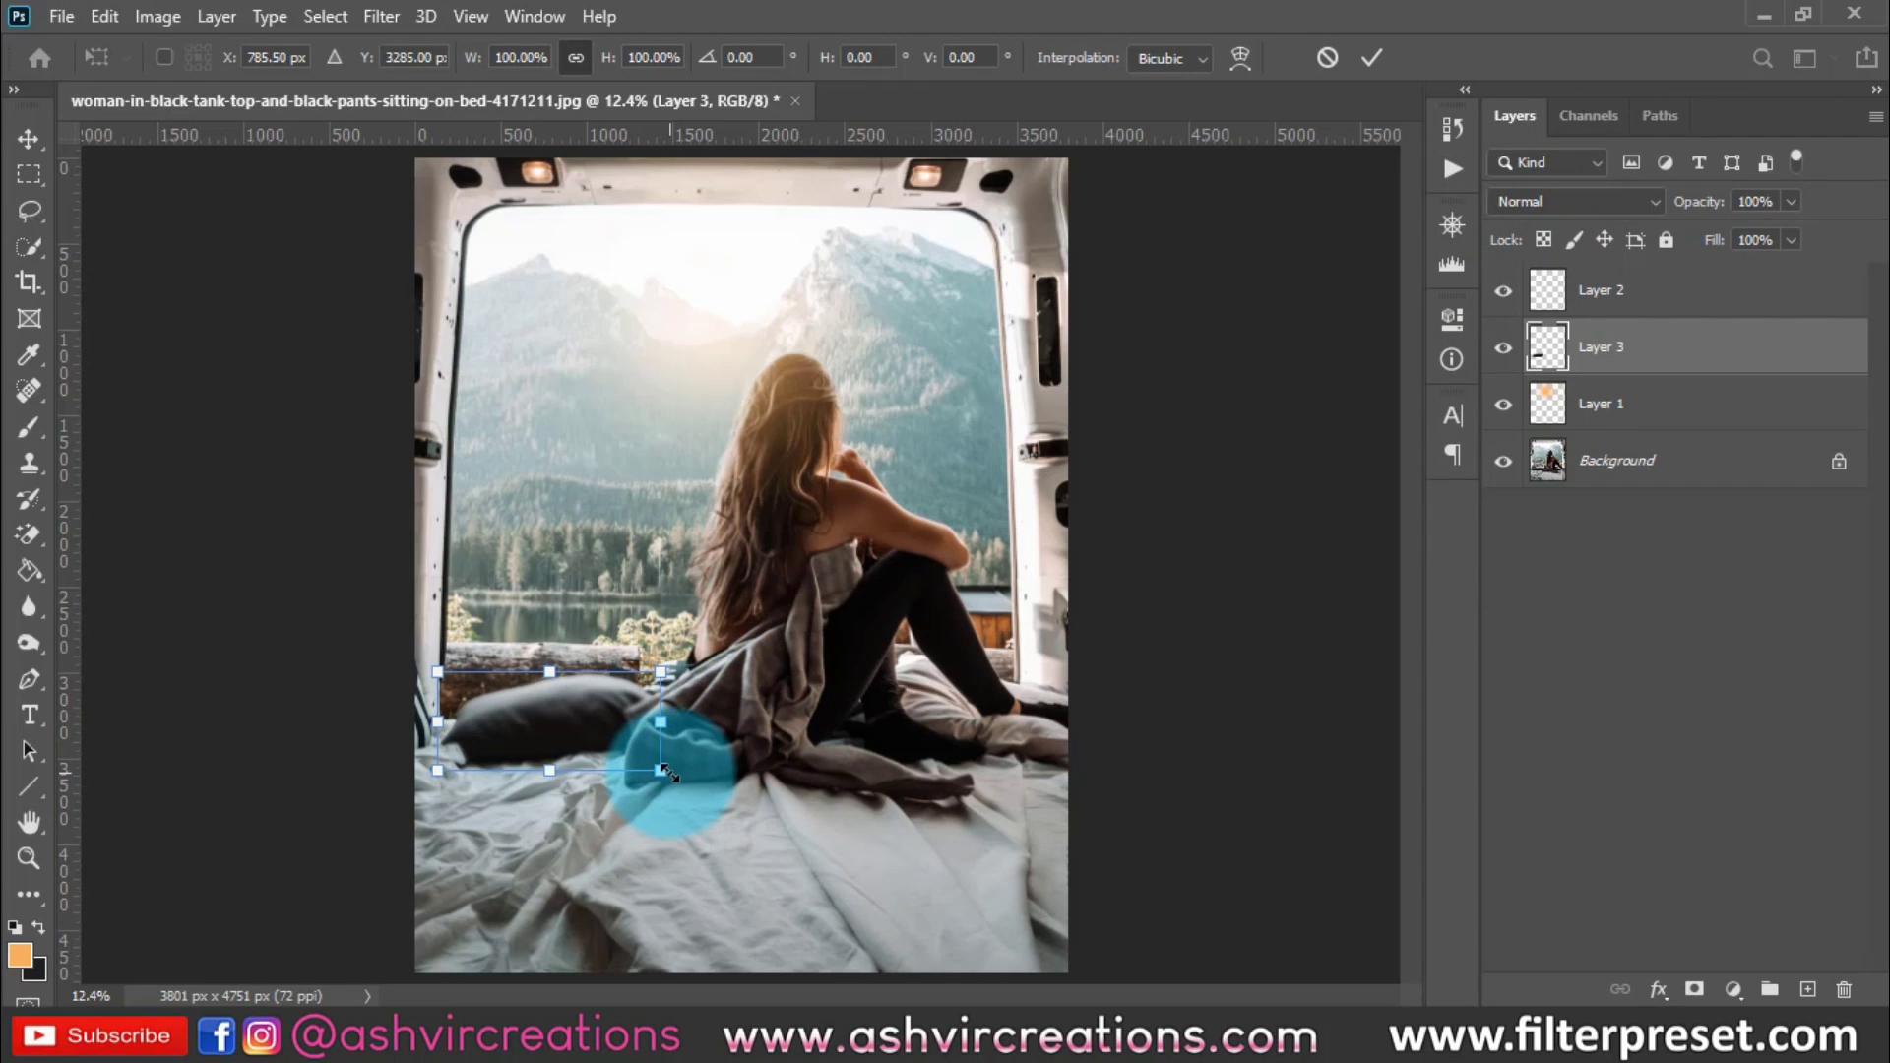
left_click_drag(661, 770, 1006, 878)
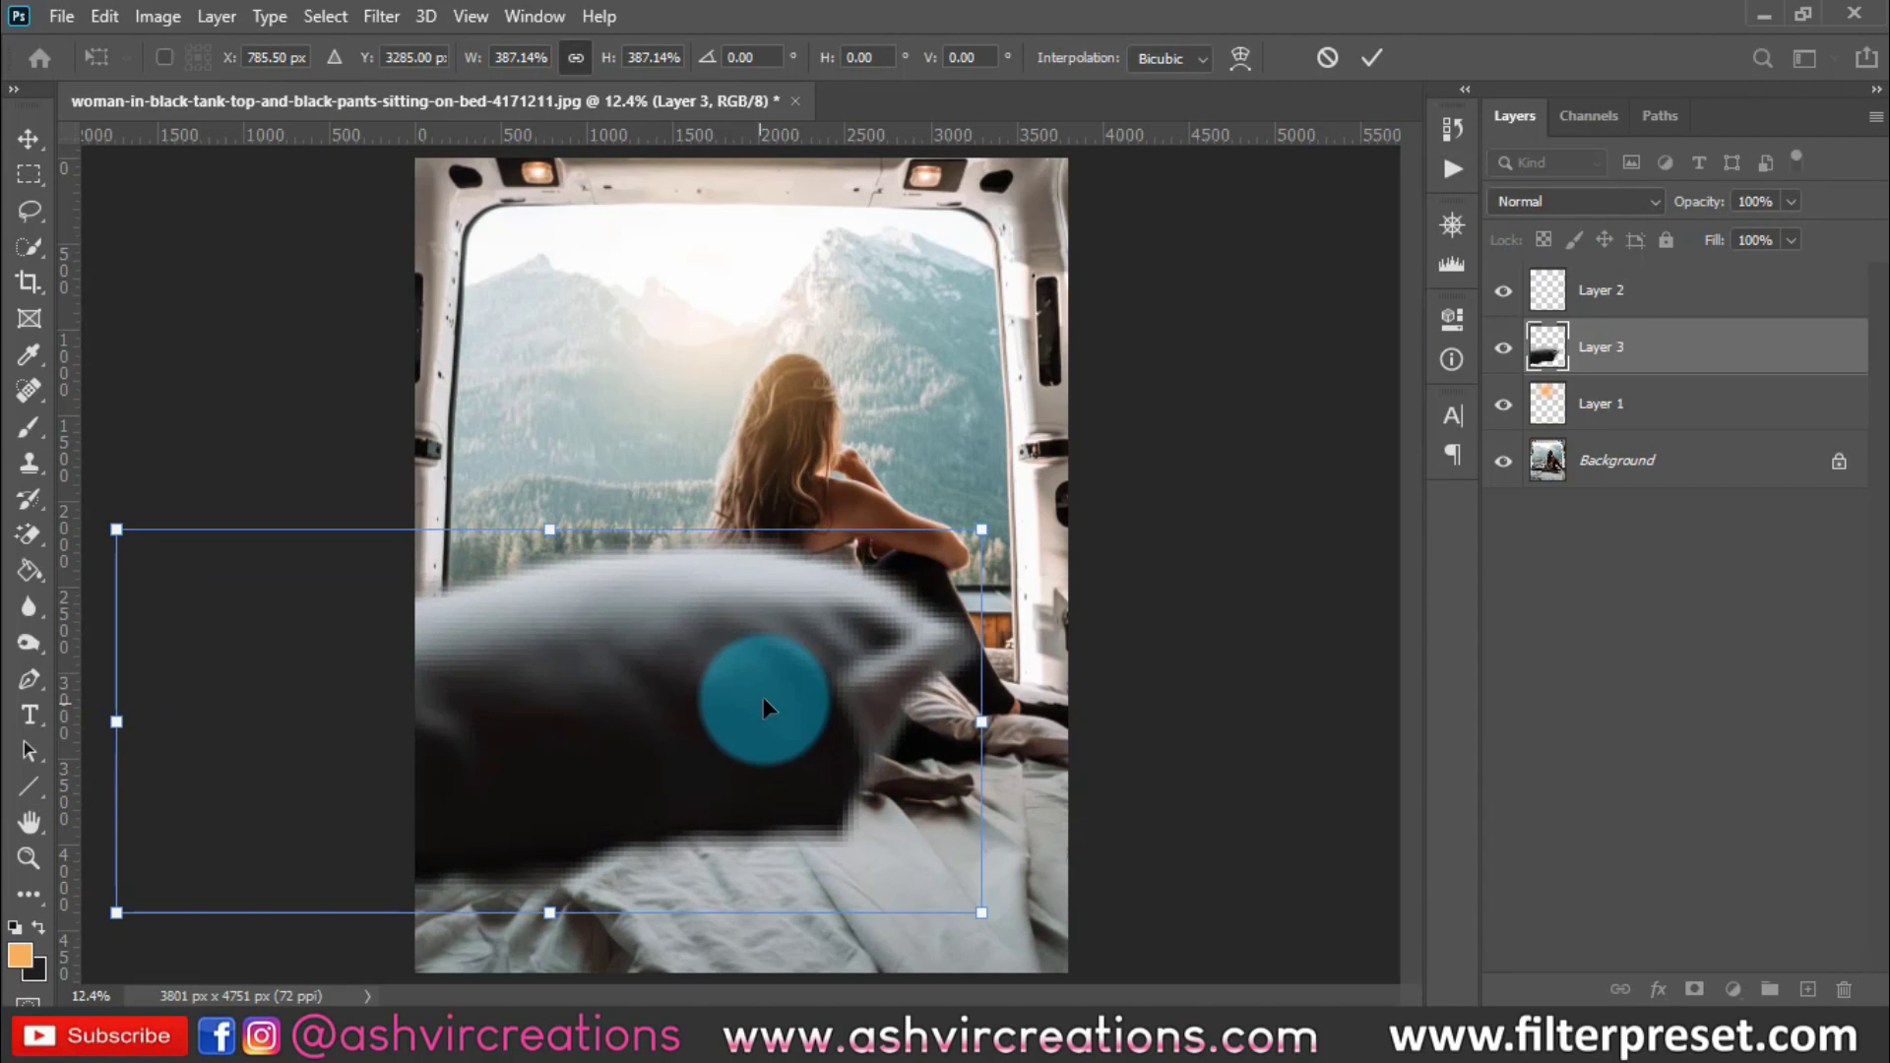
left_click_drag(785, 694, 910, 914)
scroll(912, 879, "down", 4)
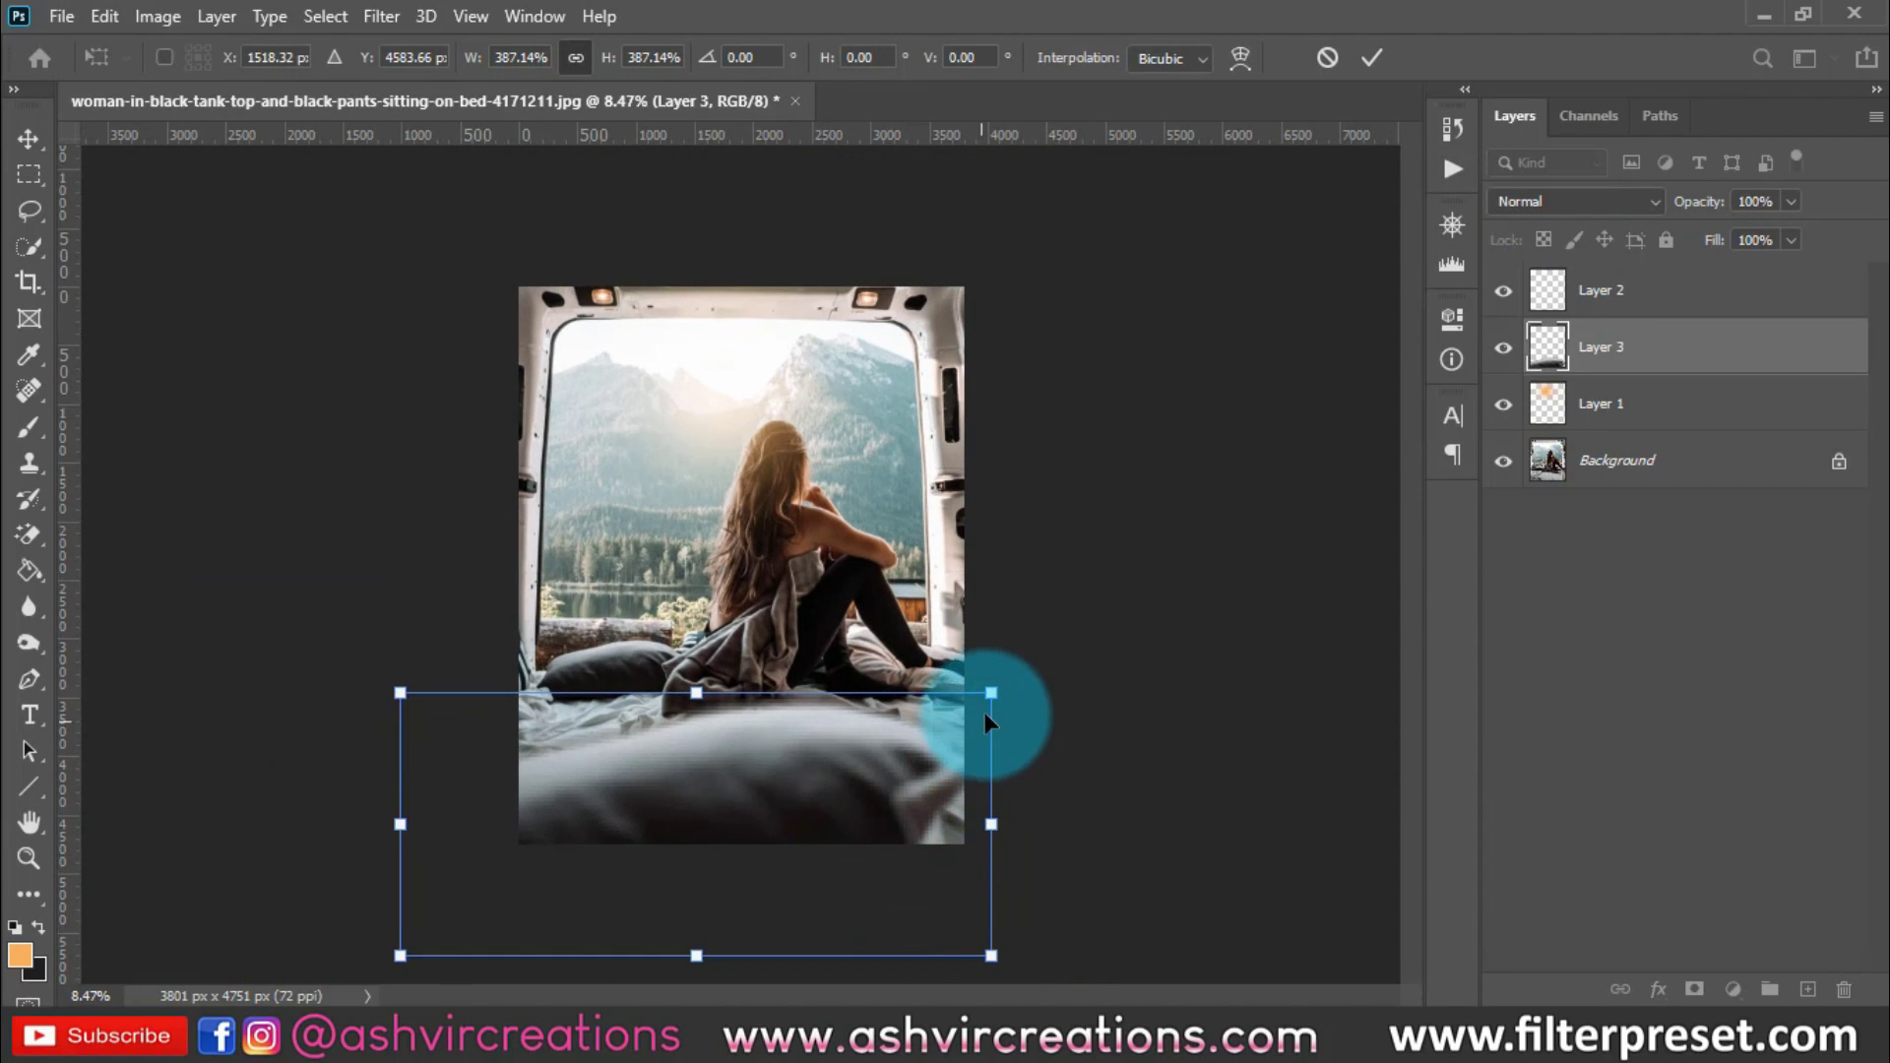
left_click_drag(992, 695, 1030, 675)
left_click_drag(914, 714, 954, 712)
key("Return")
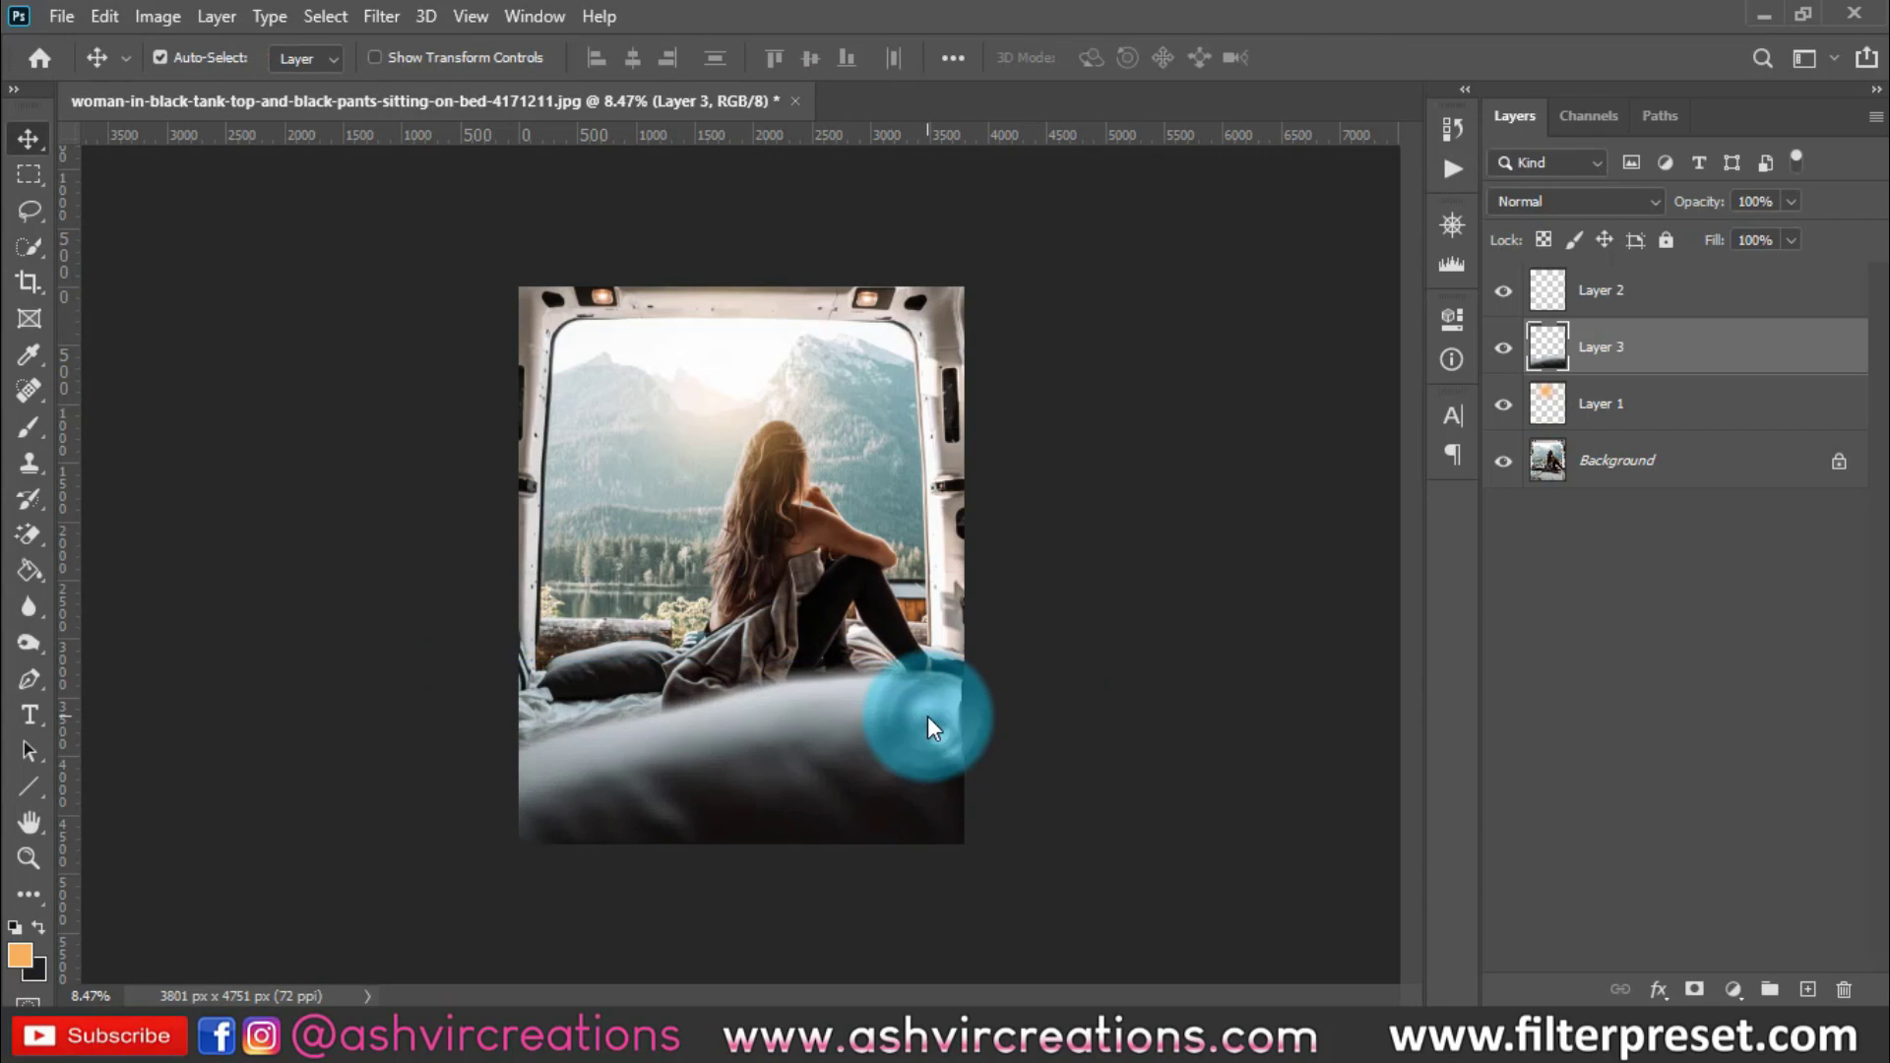
key("ctrl+0")
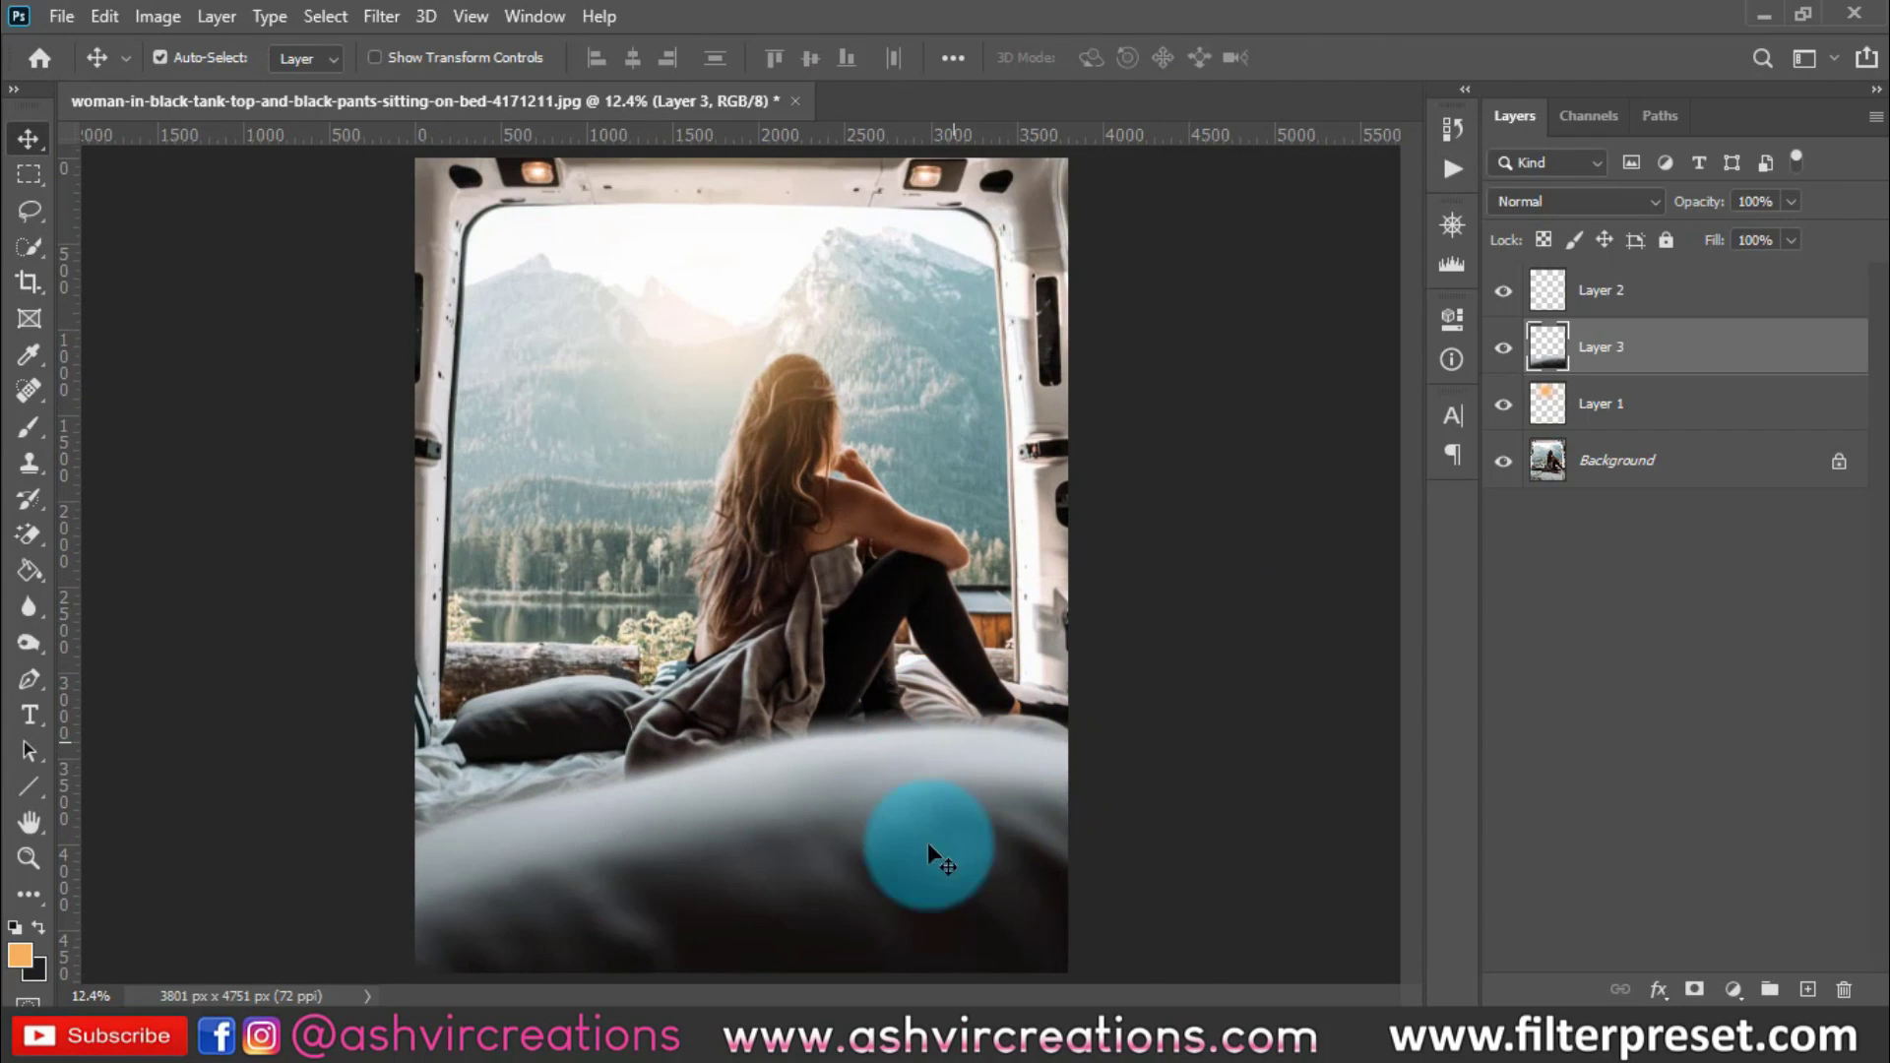
Compare the photo with and without the blurred pillow on Layer 3
left_click(1501, 348)
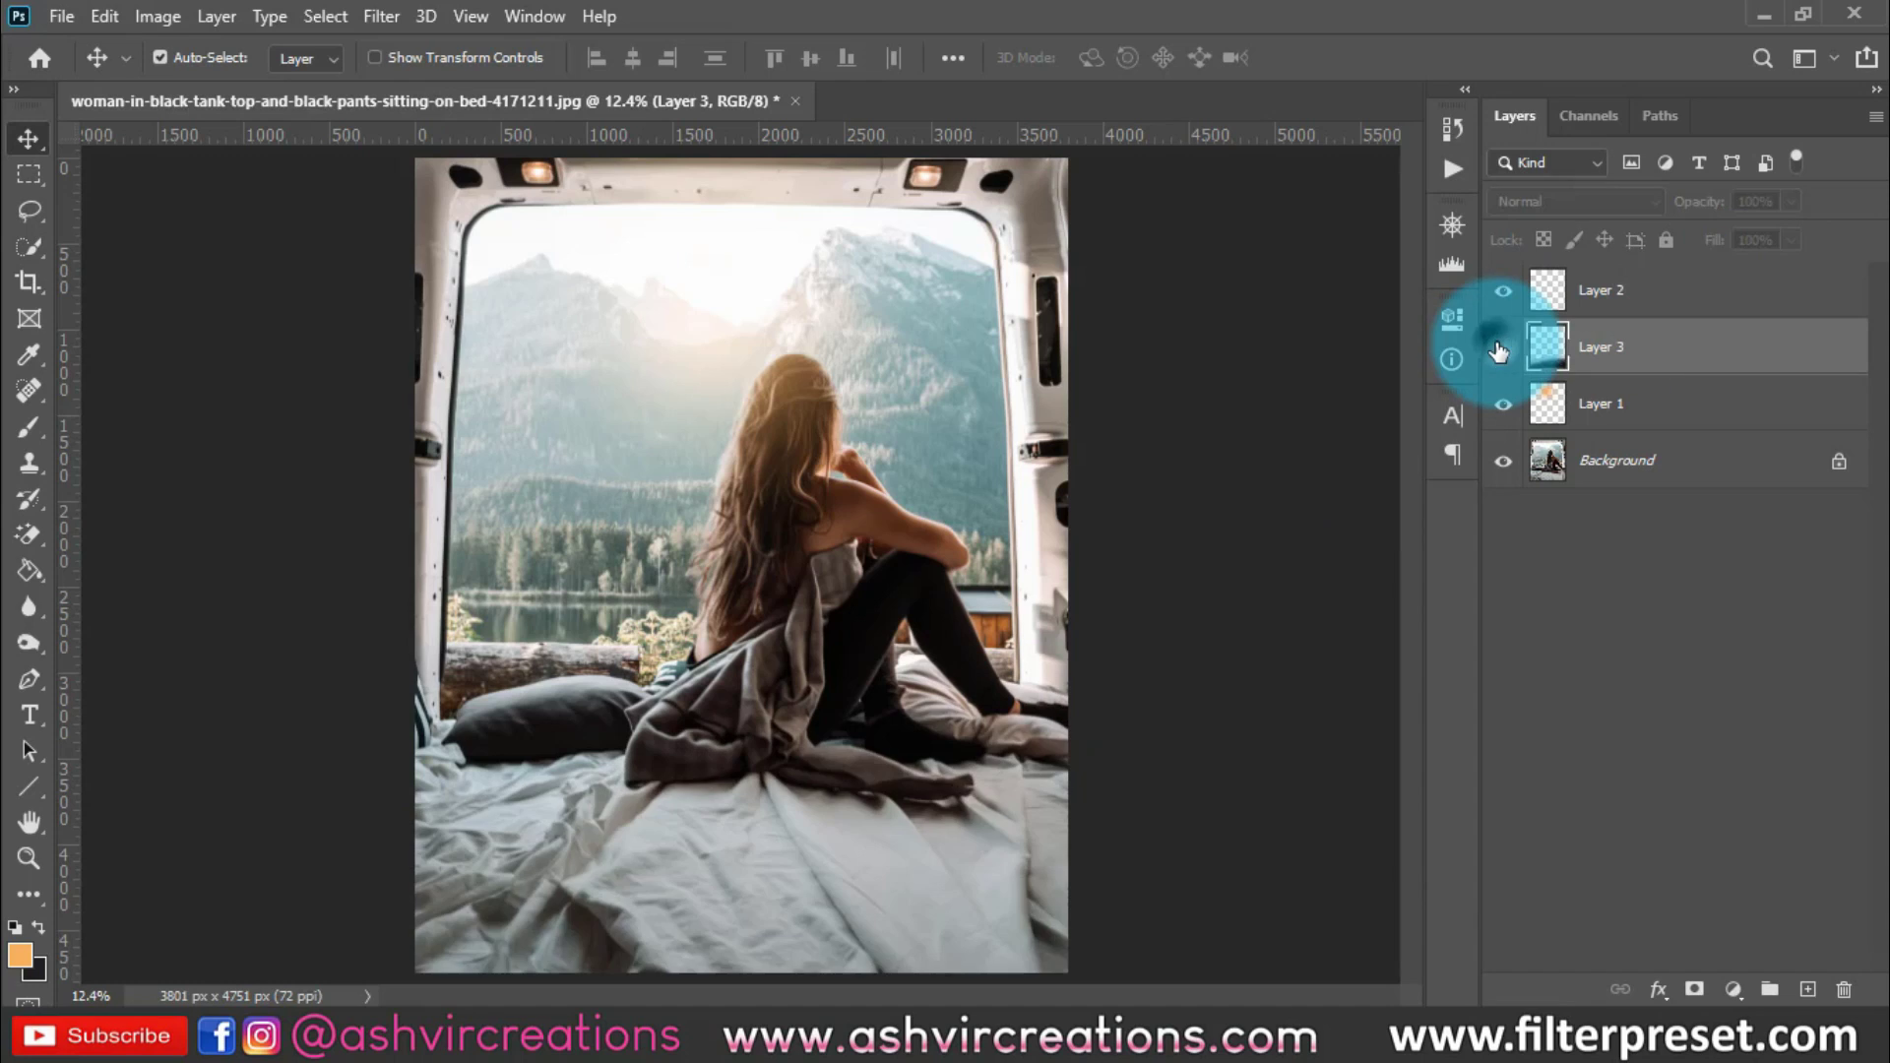
left_click(1501, 348)
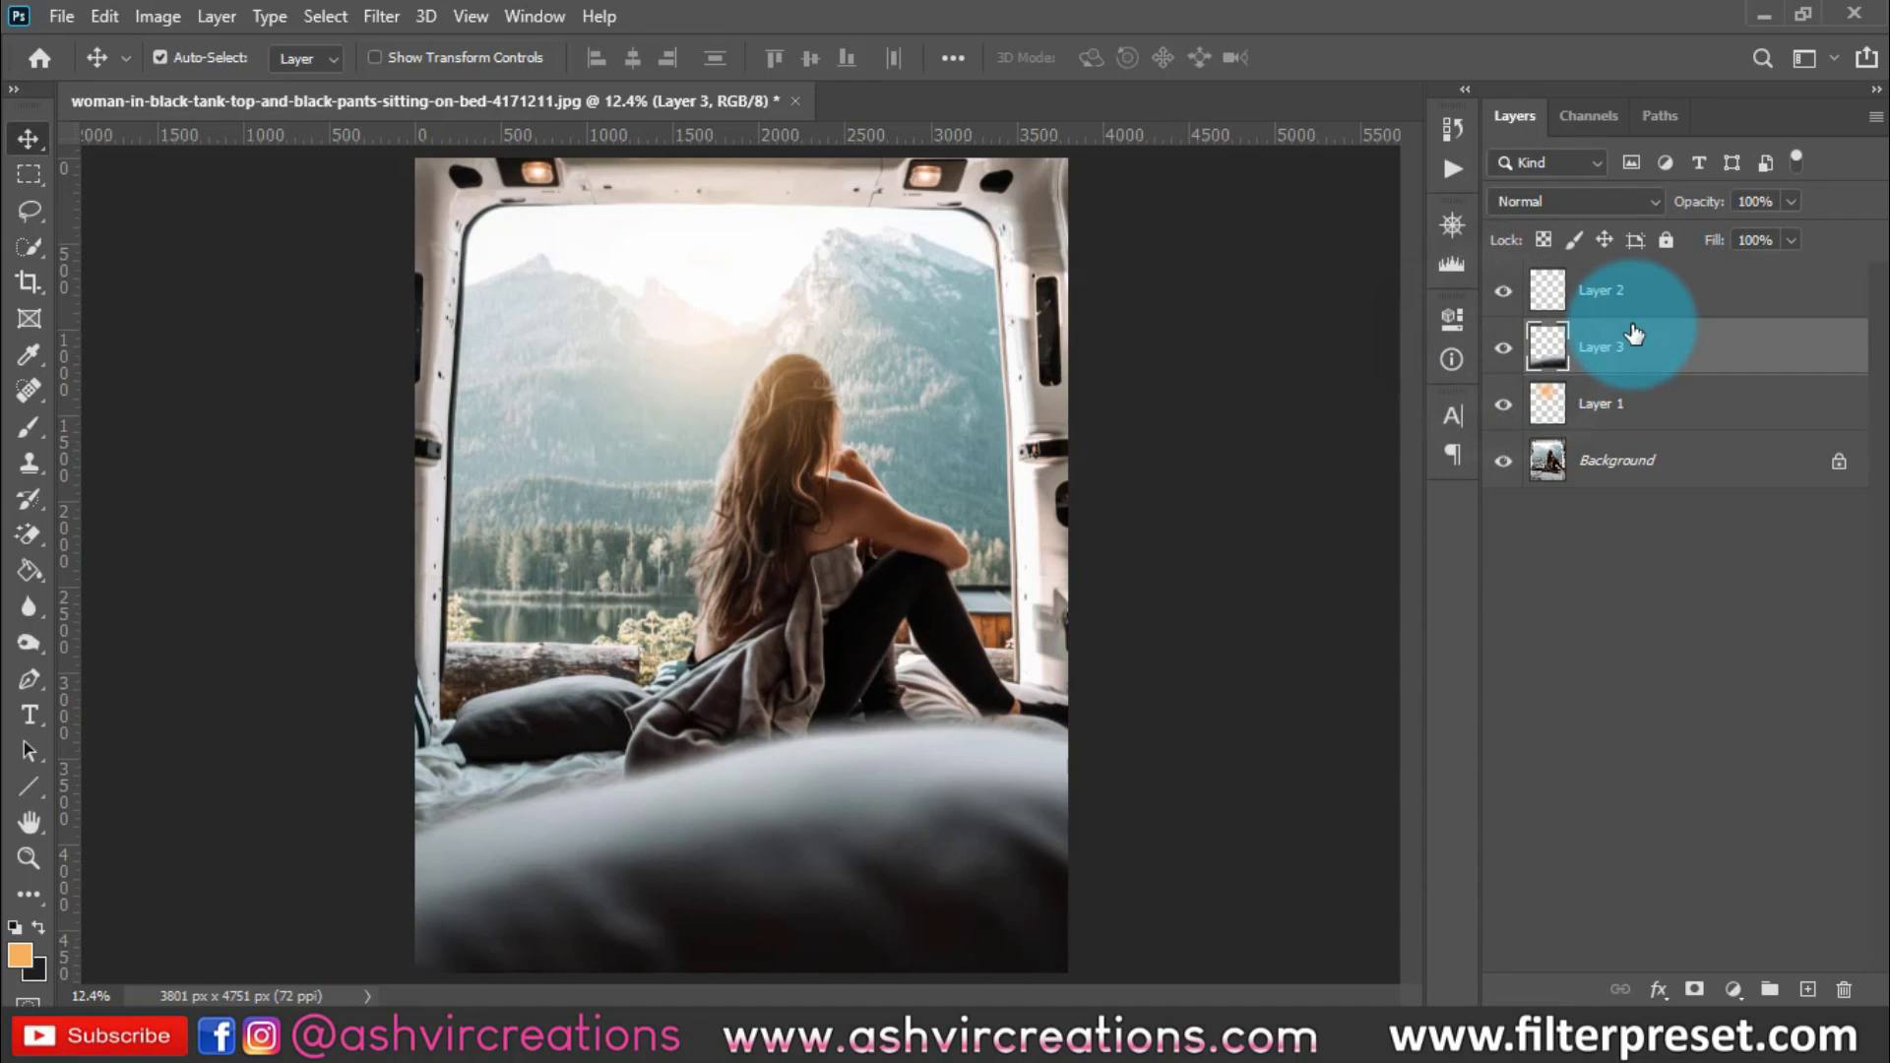
left_click(1695, 730)
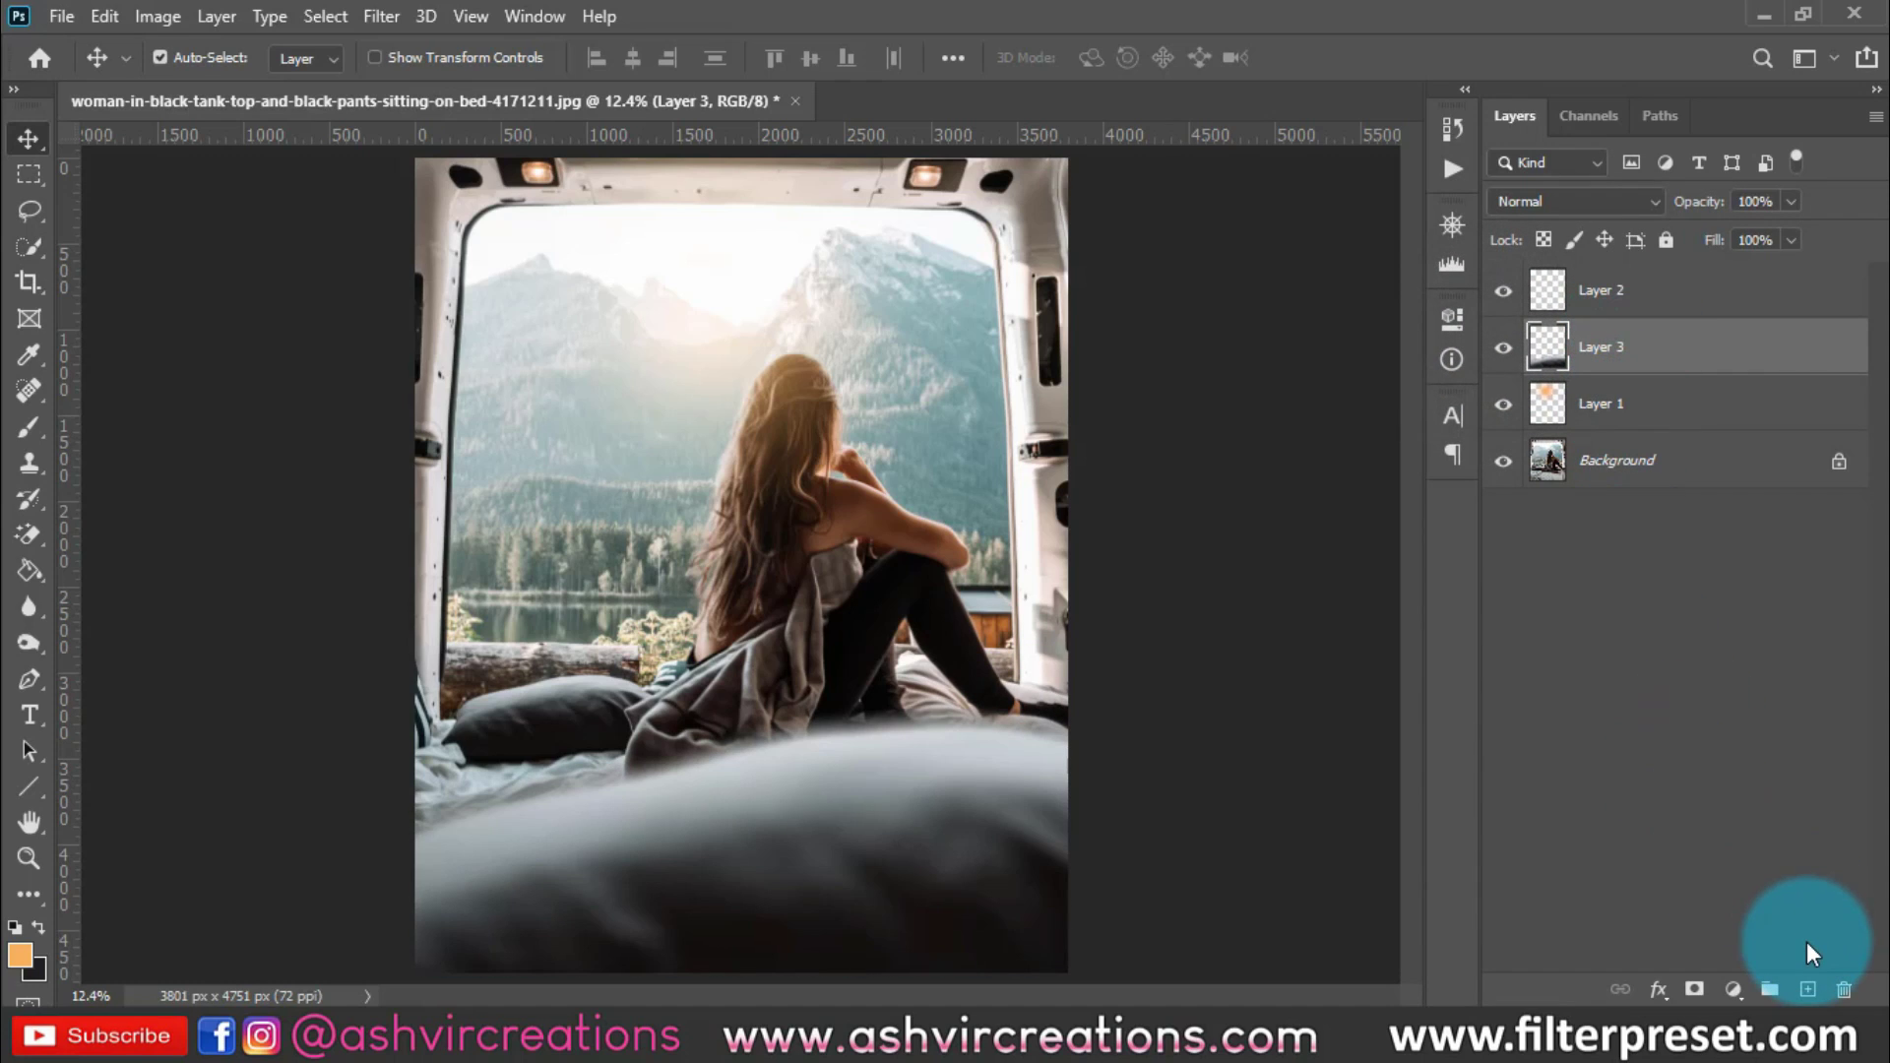
Paint a wide soft band of teal #54a7b6 across the bed and foreground pillow on Layer 2 with the 1457 px Brush
left_click(1668, 301)
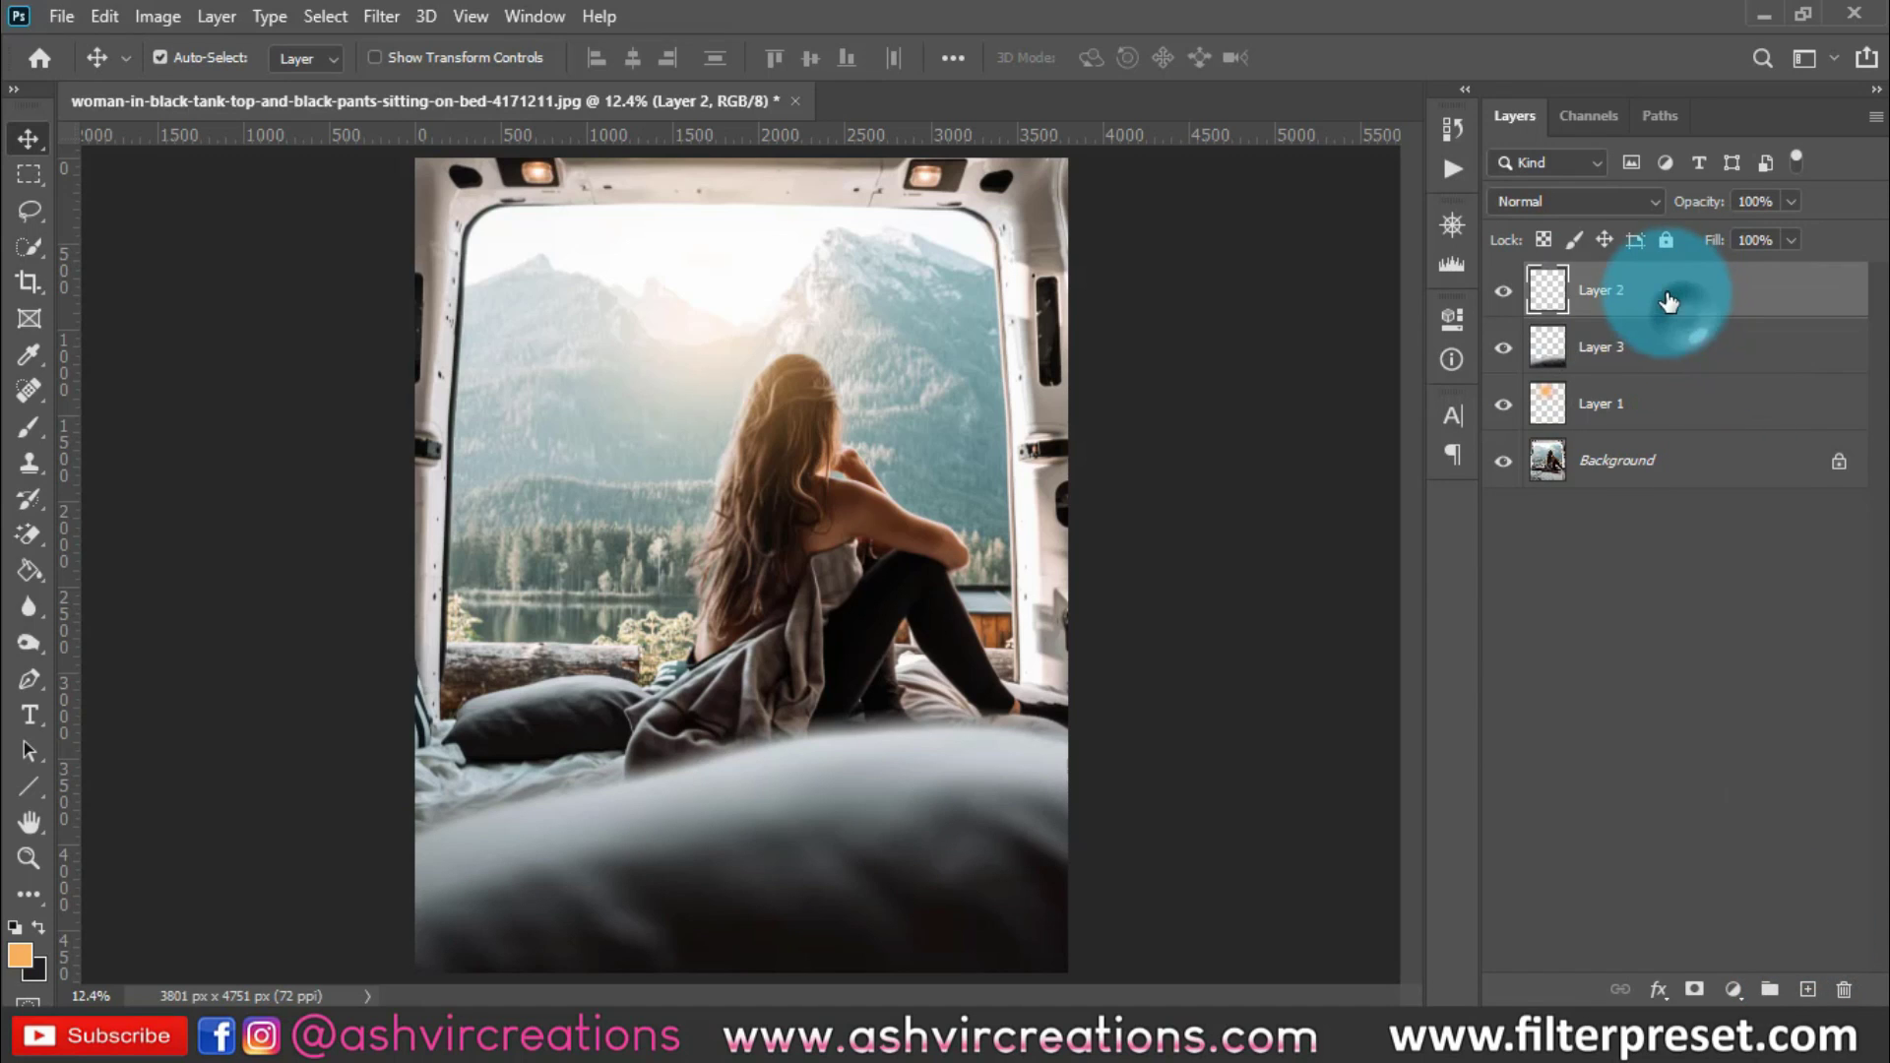
left_click(28, 429)
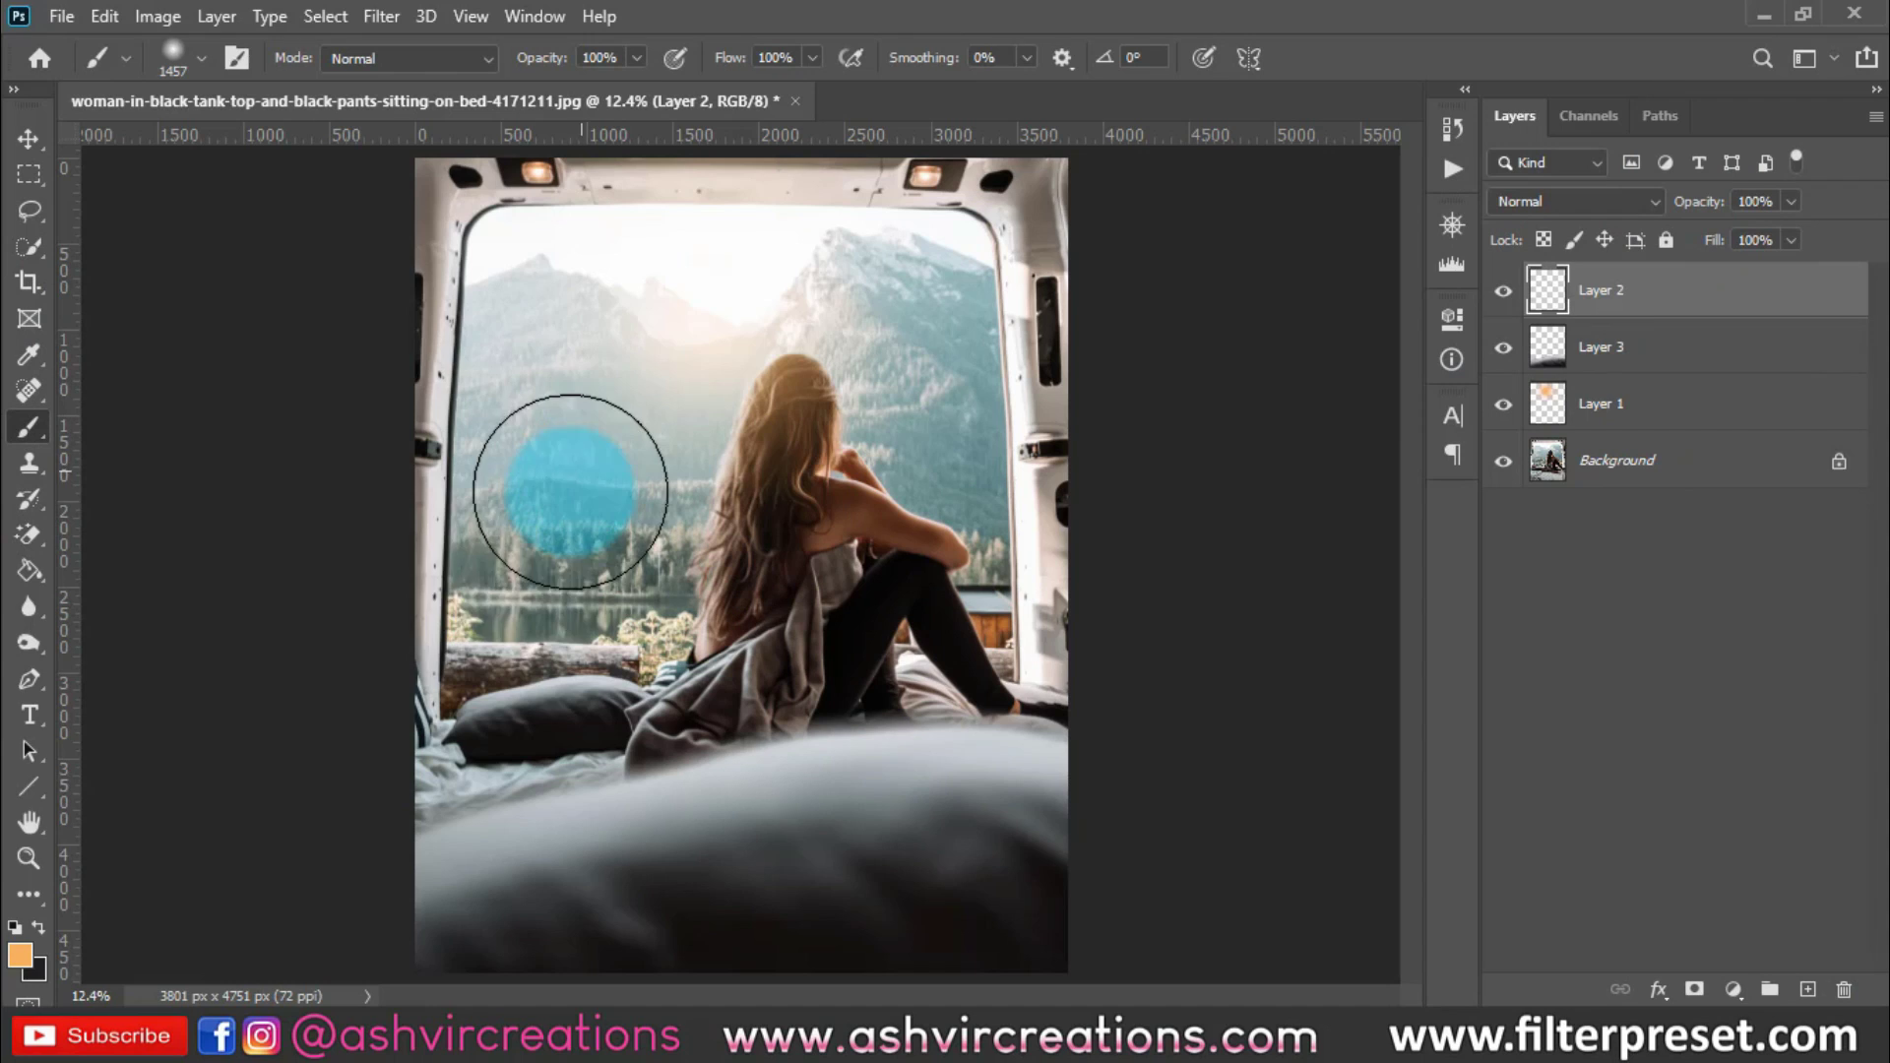
left_click(19, 954)
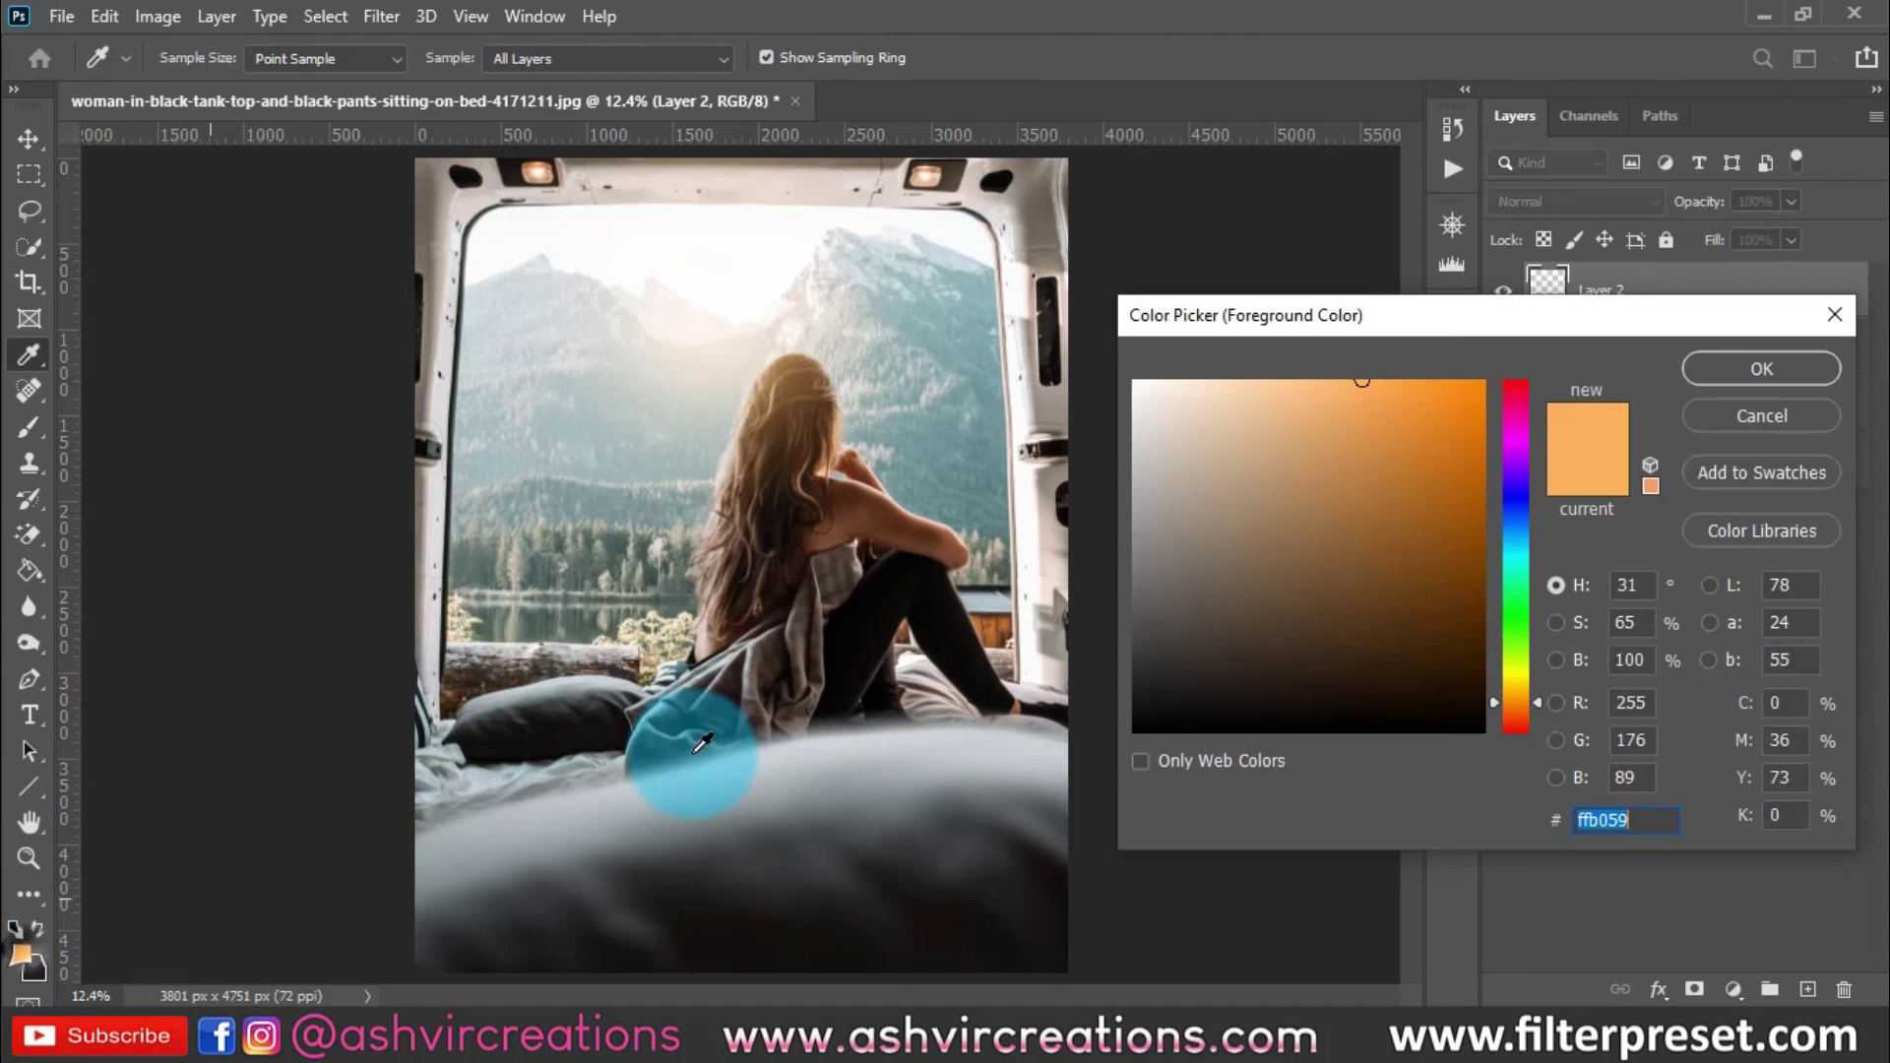
left_click(992, 431)
left_click(1324, 480)
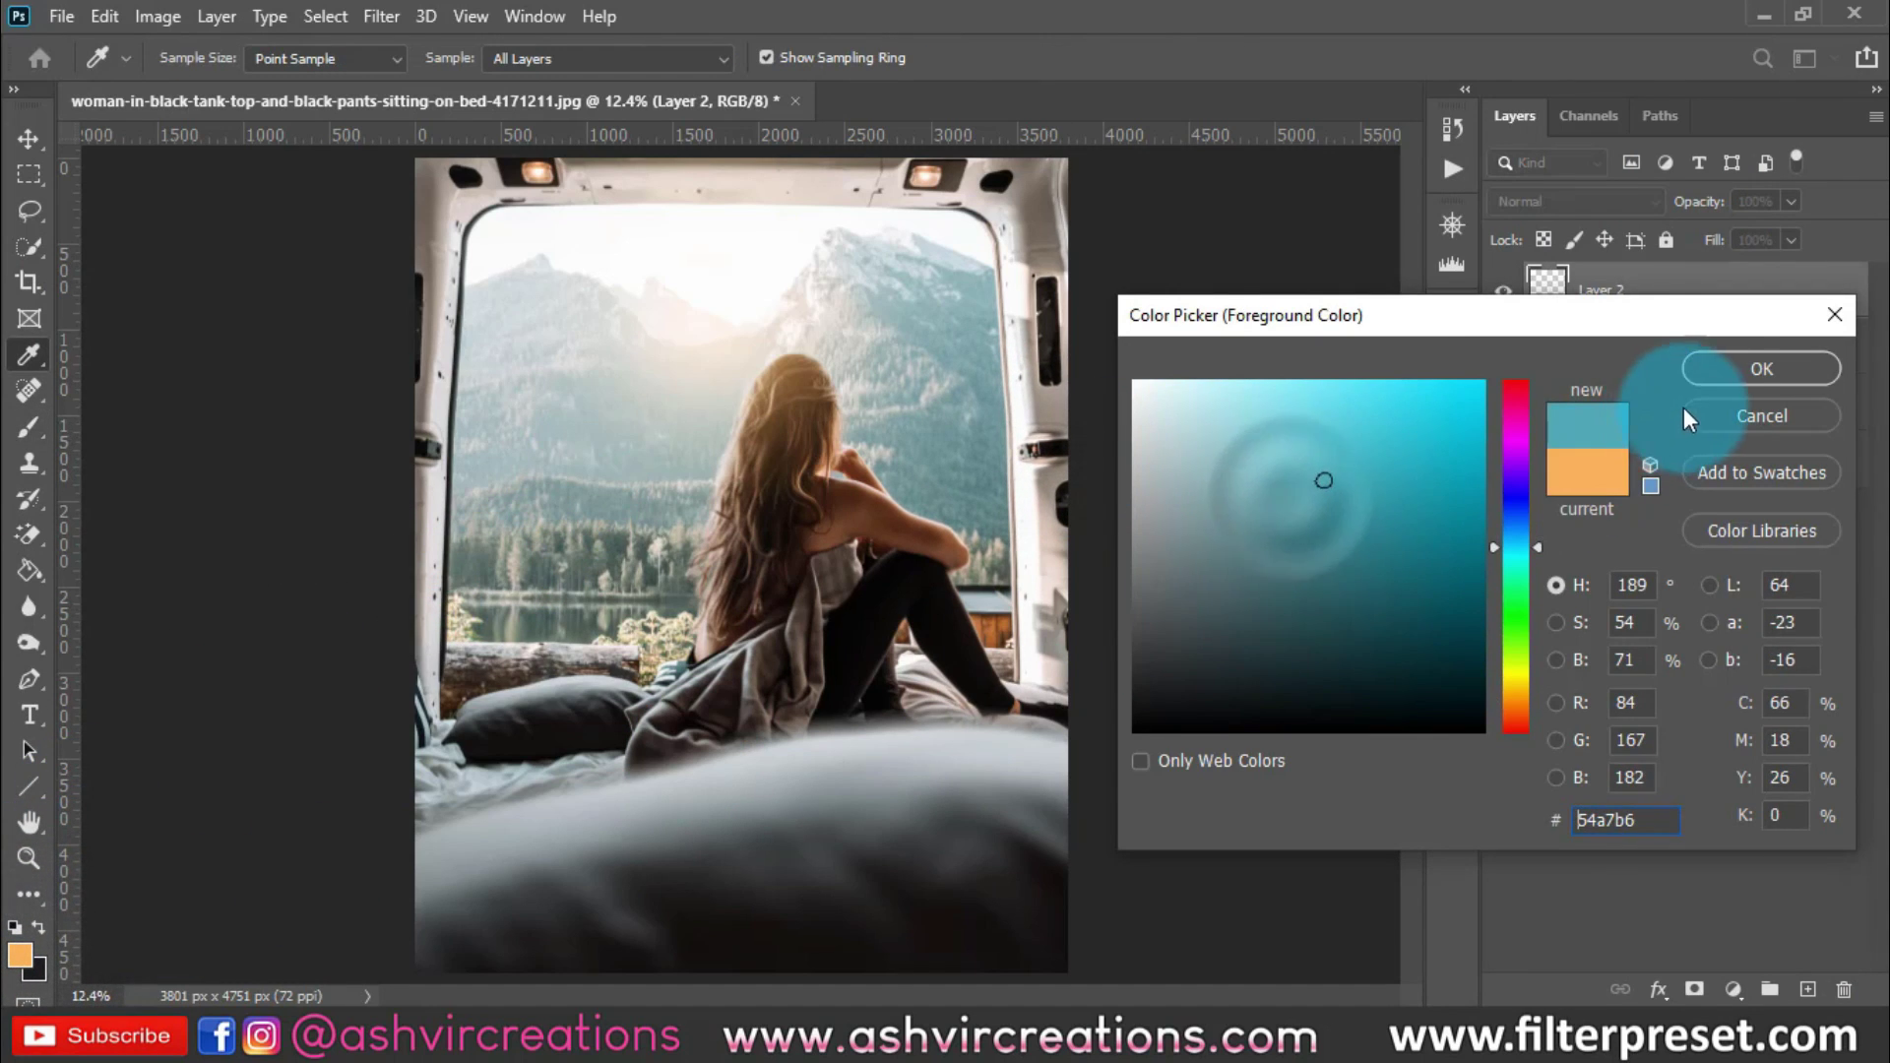
left_click(1730, 369)
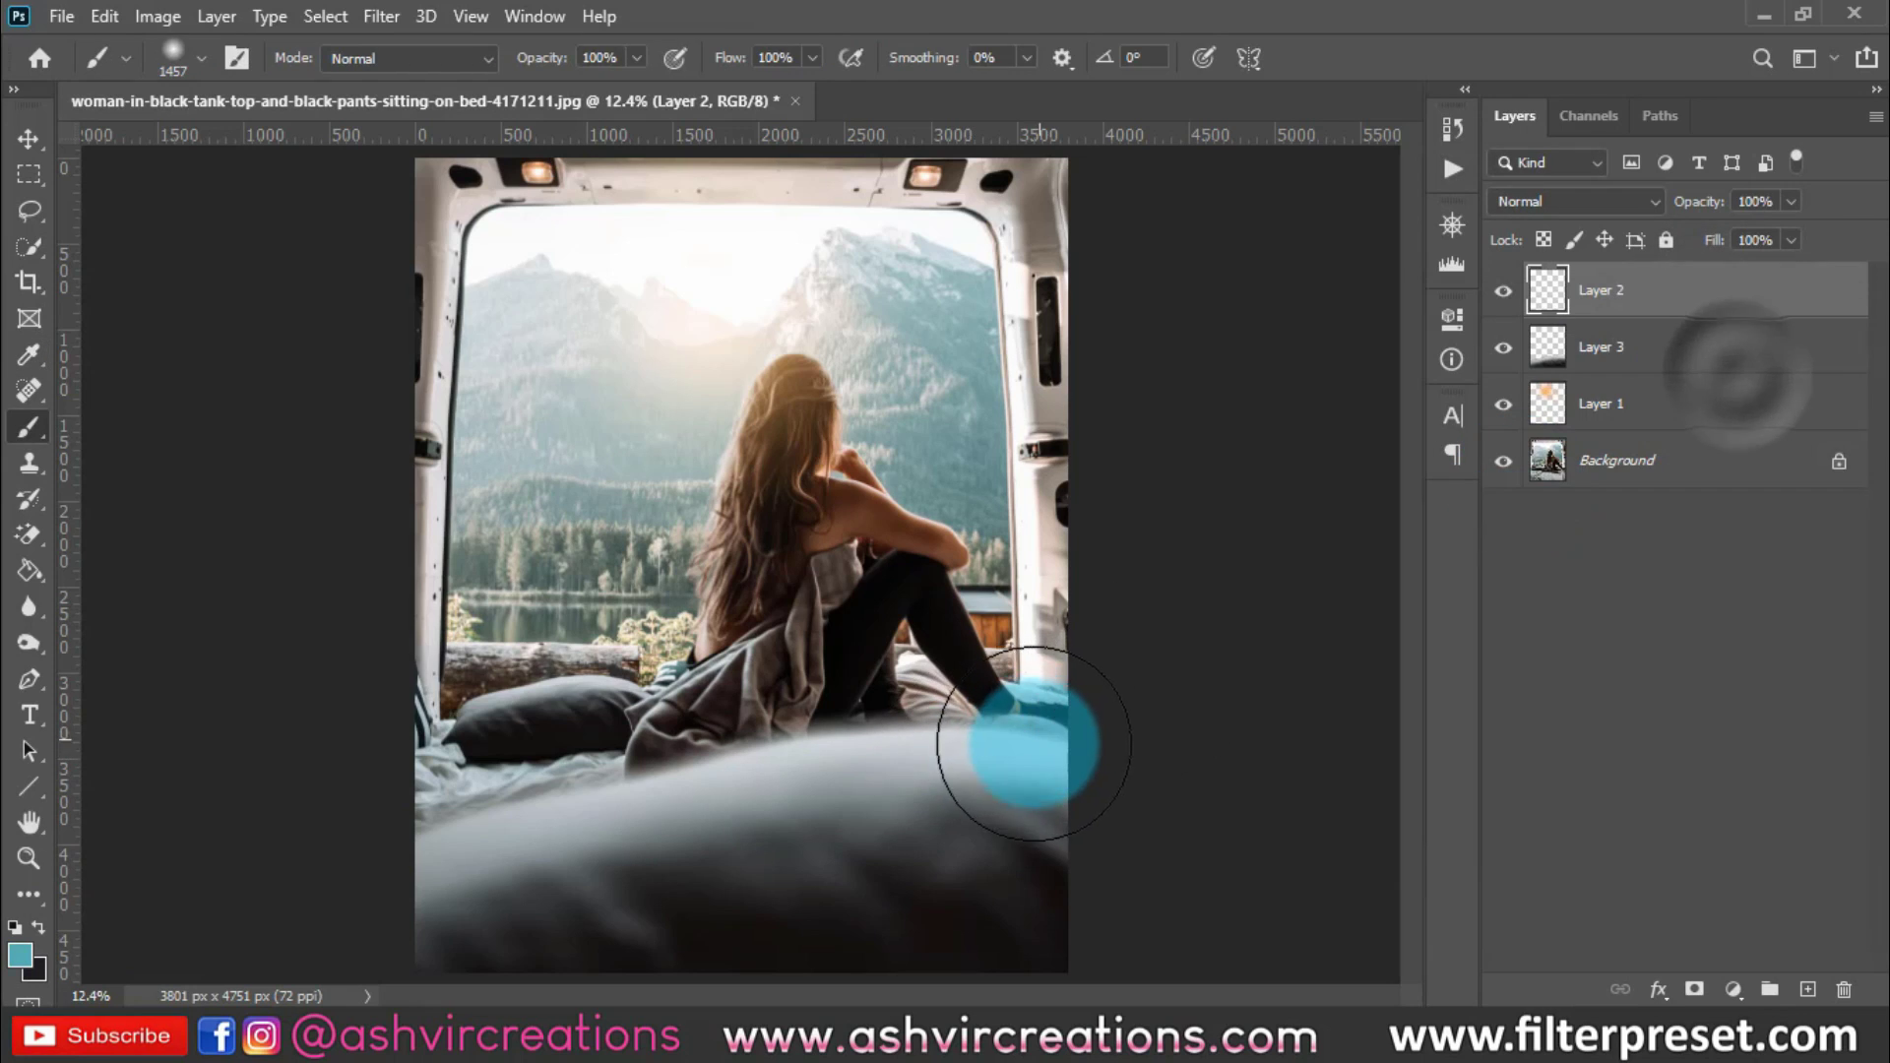
left_click_drag(1033, 743, 358, 836)
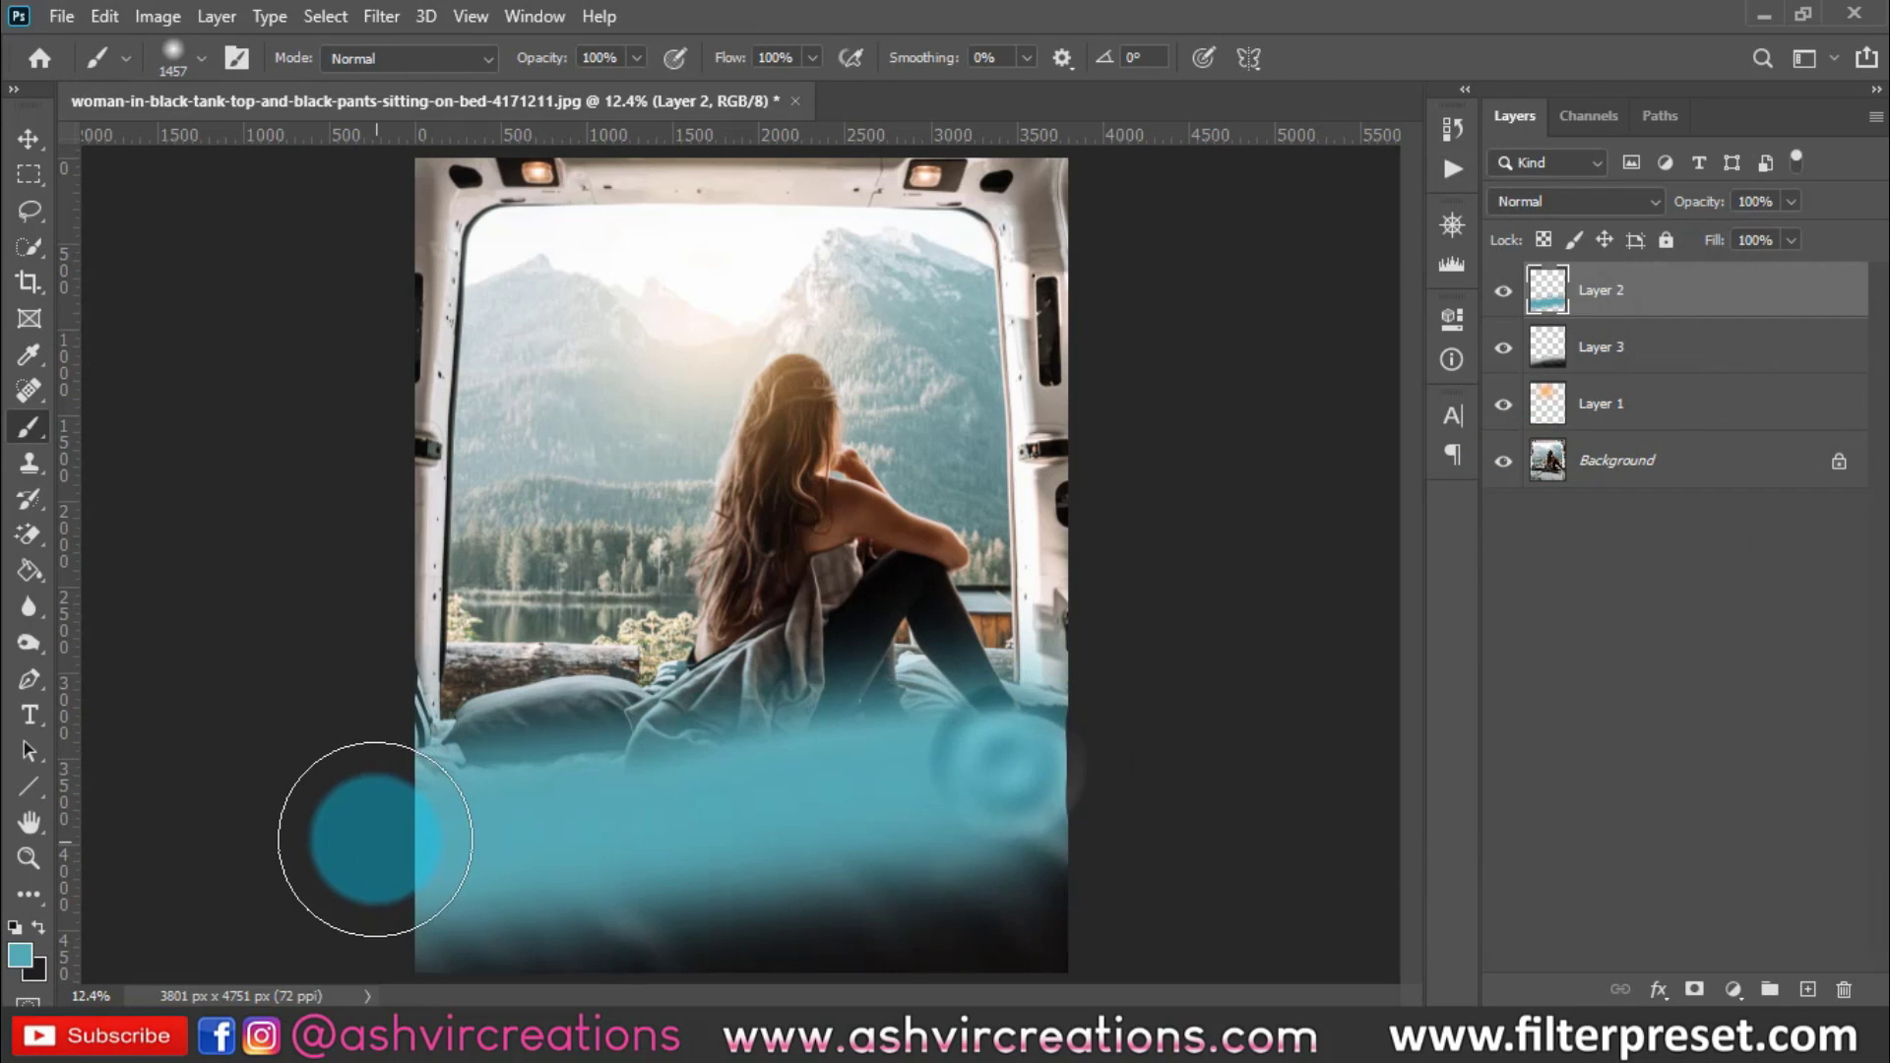
Set Layer 2's blend mode to Multiply and move the teal band slightly up over the blanket and bed
left_click(1549, 204)
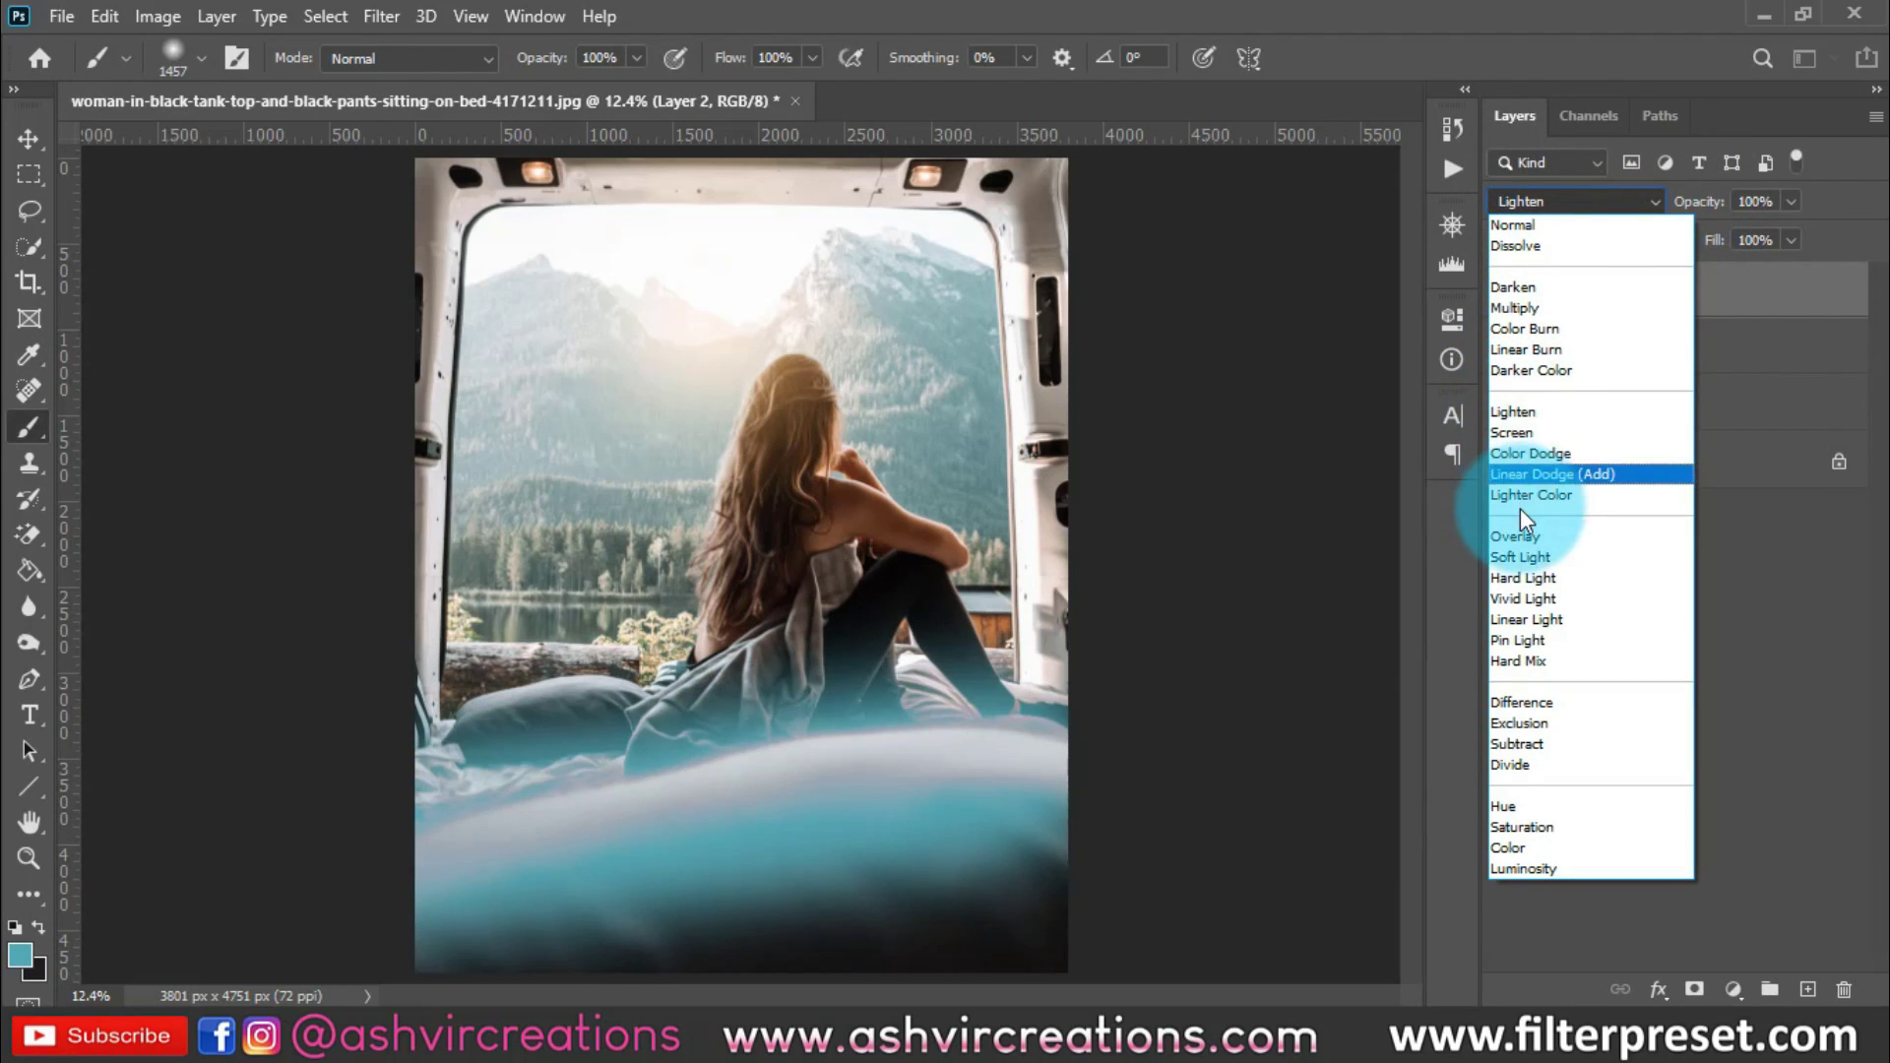
left_click(1514, 307)
left_click(29, 141)
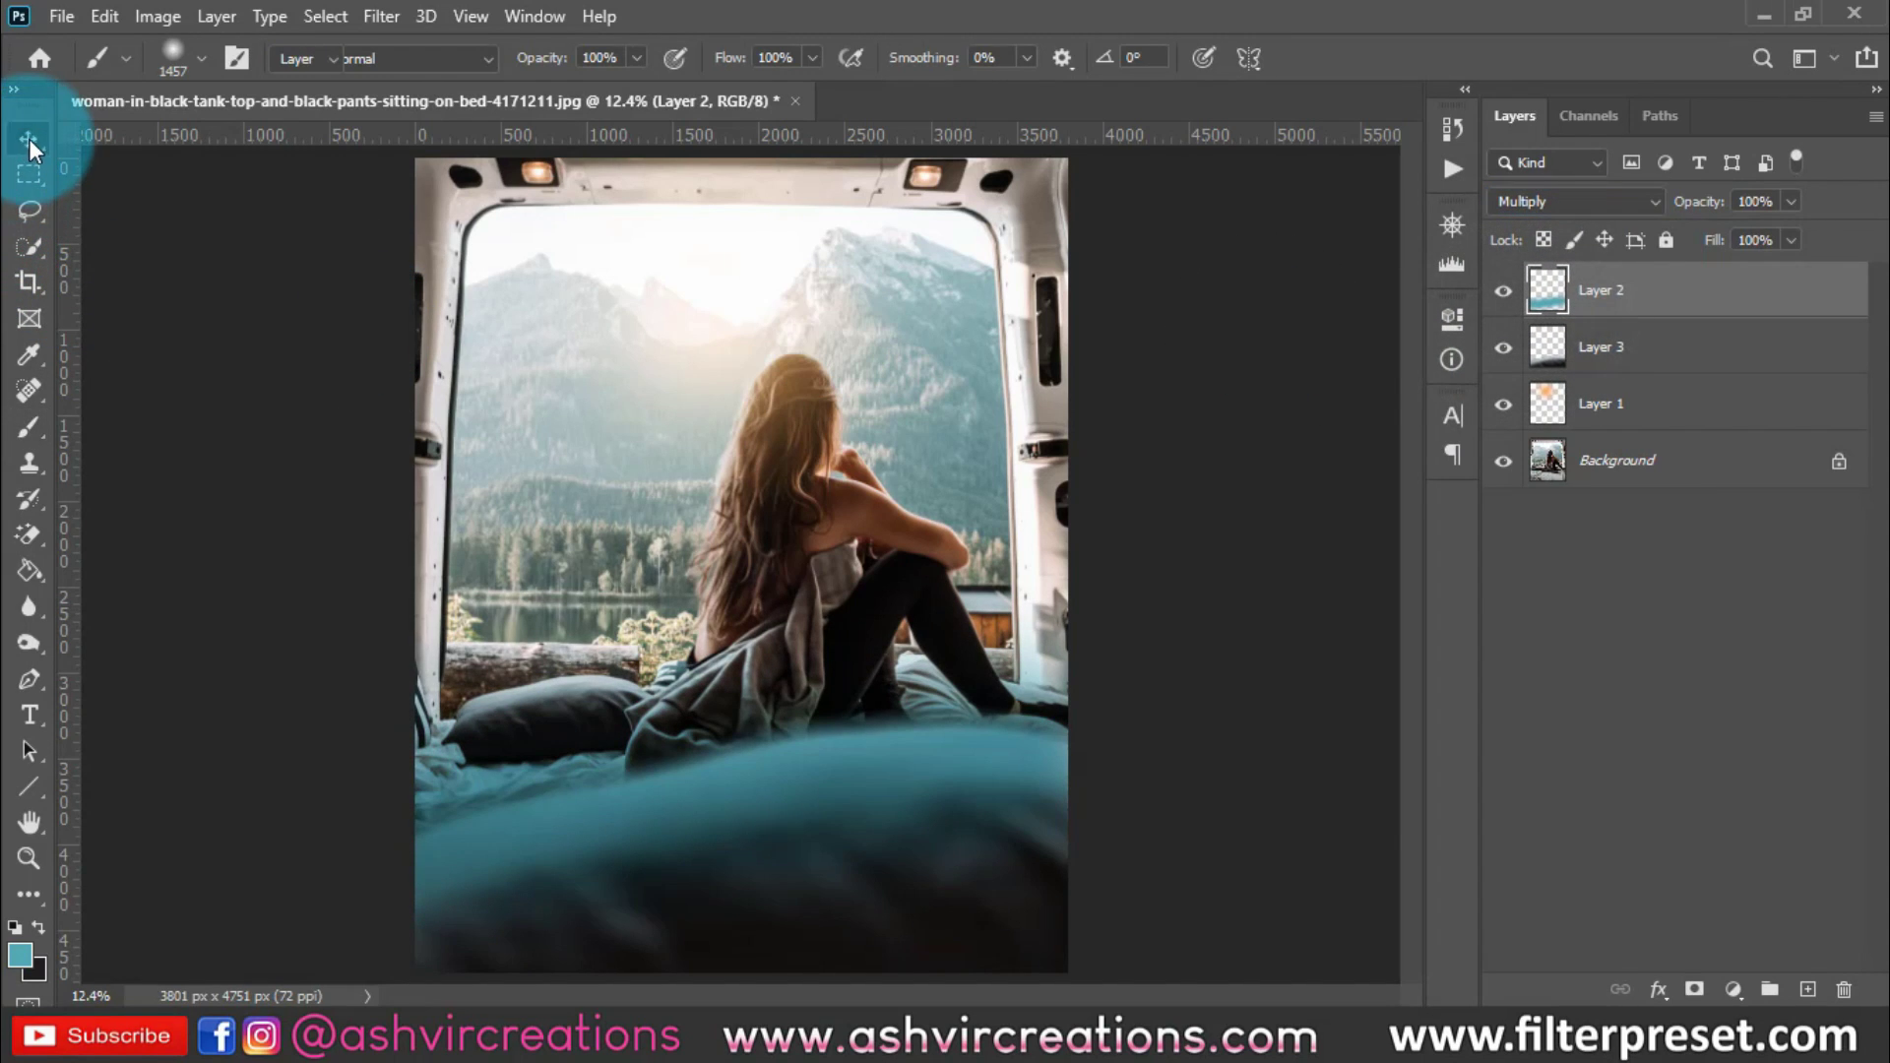
mouse_move(827, 759)
left_mouse_down()
mouse_move(807, 677)
mouse_move(841, 724)
left_mouse_up()
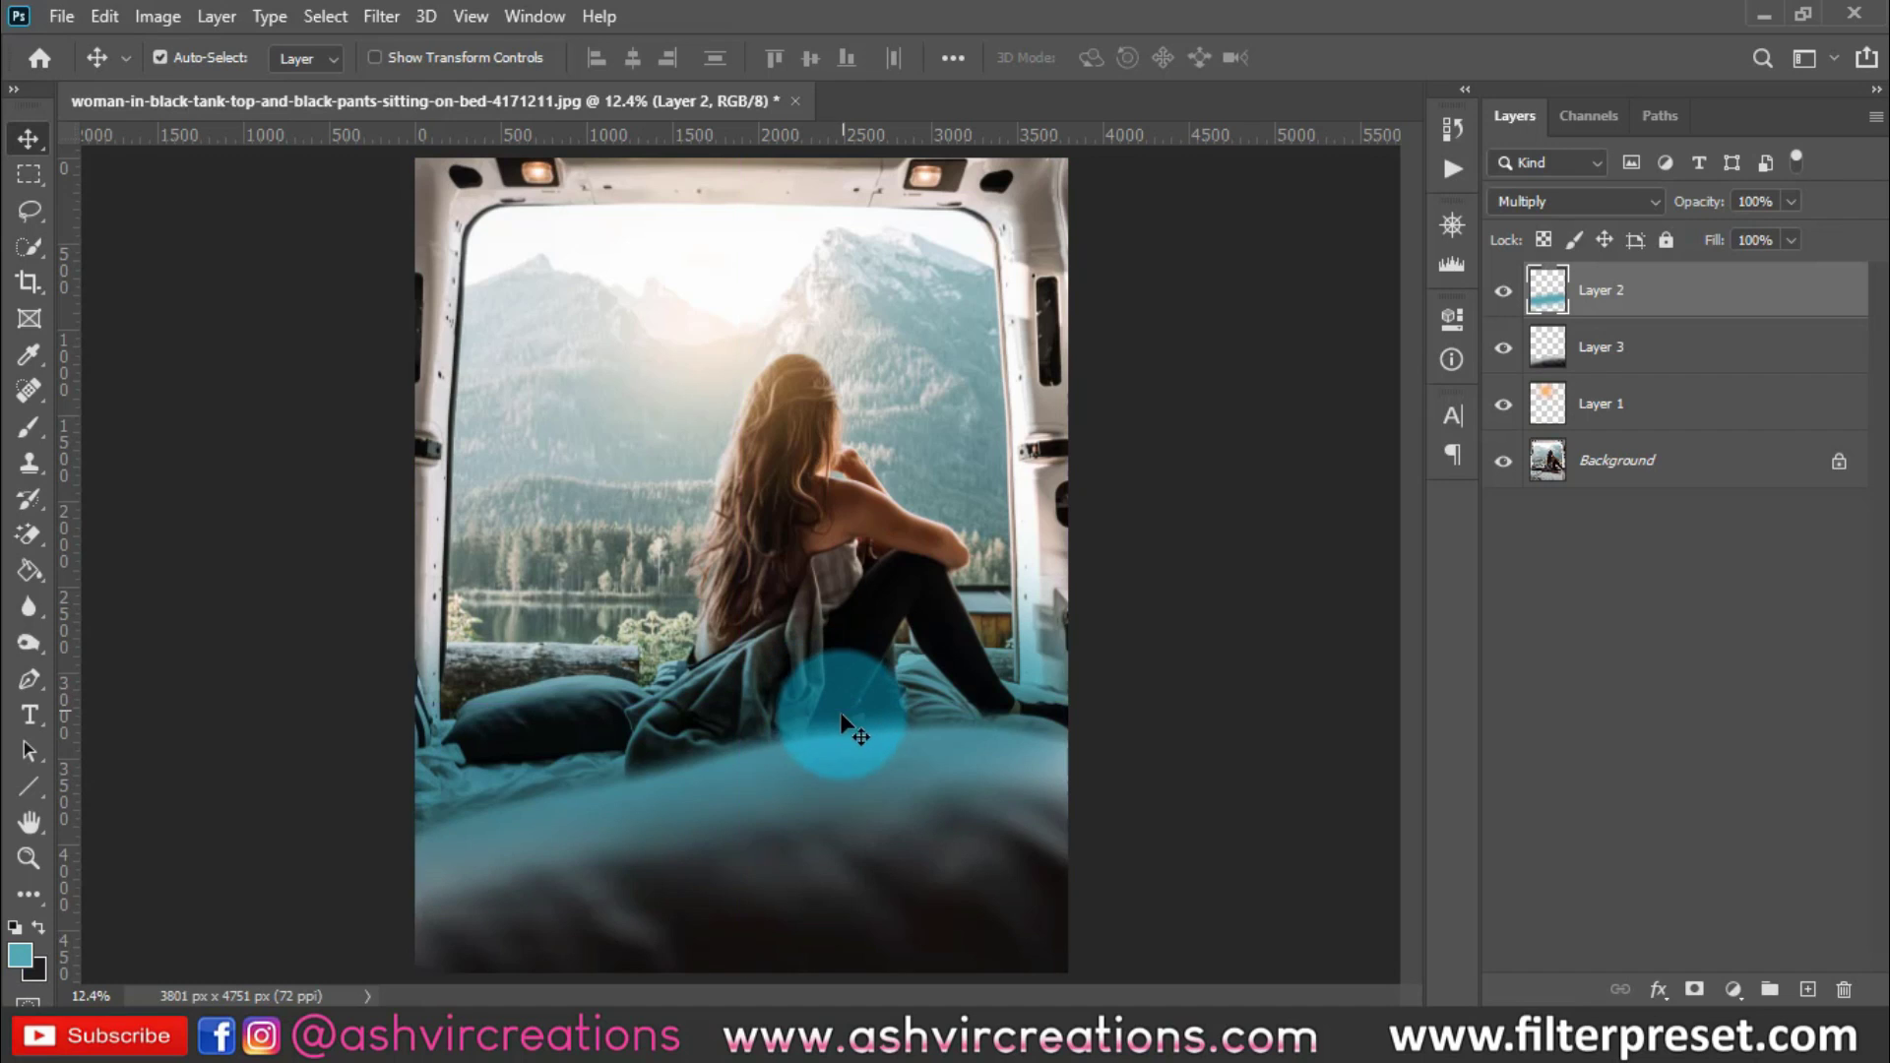
scroll(871, 689, "down", 2)
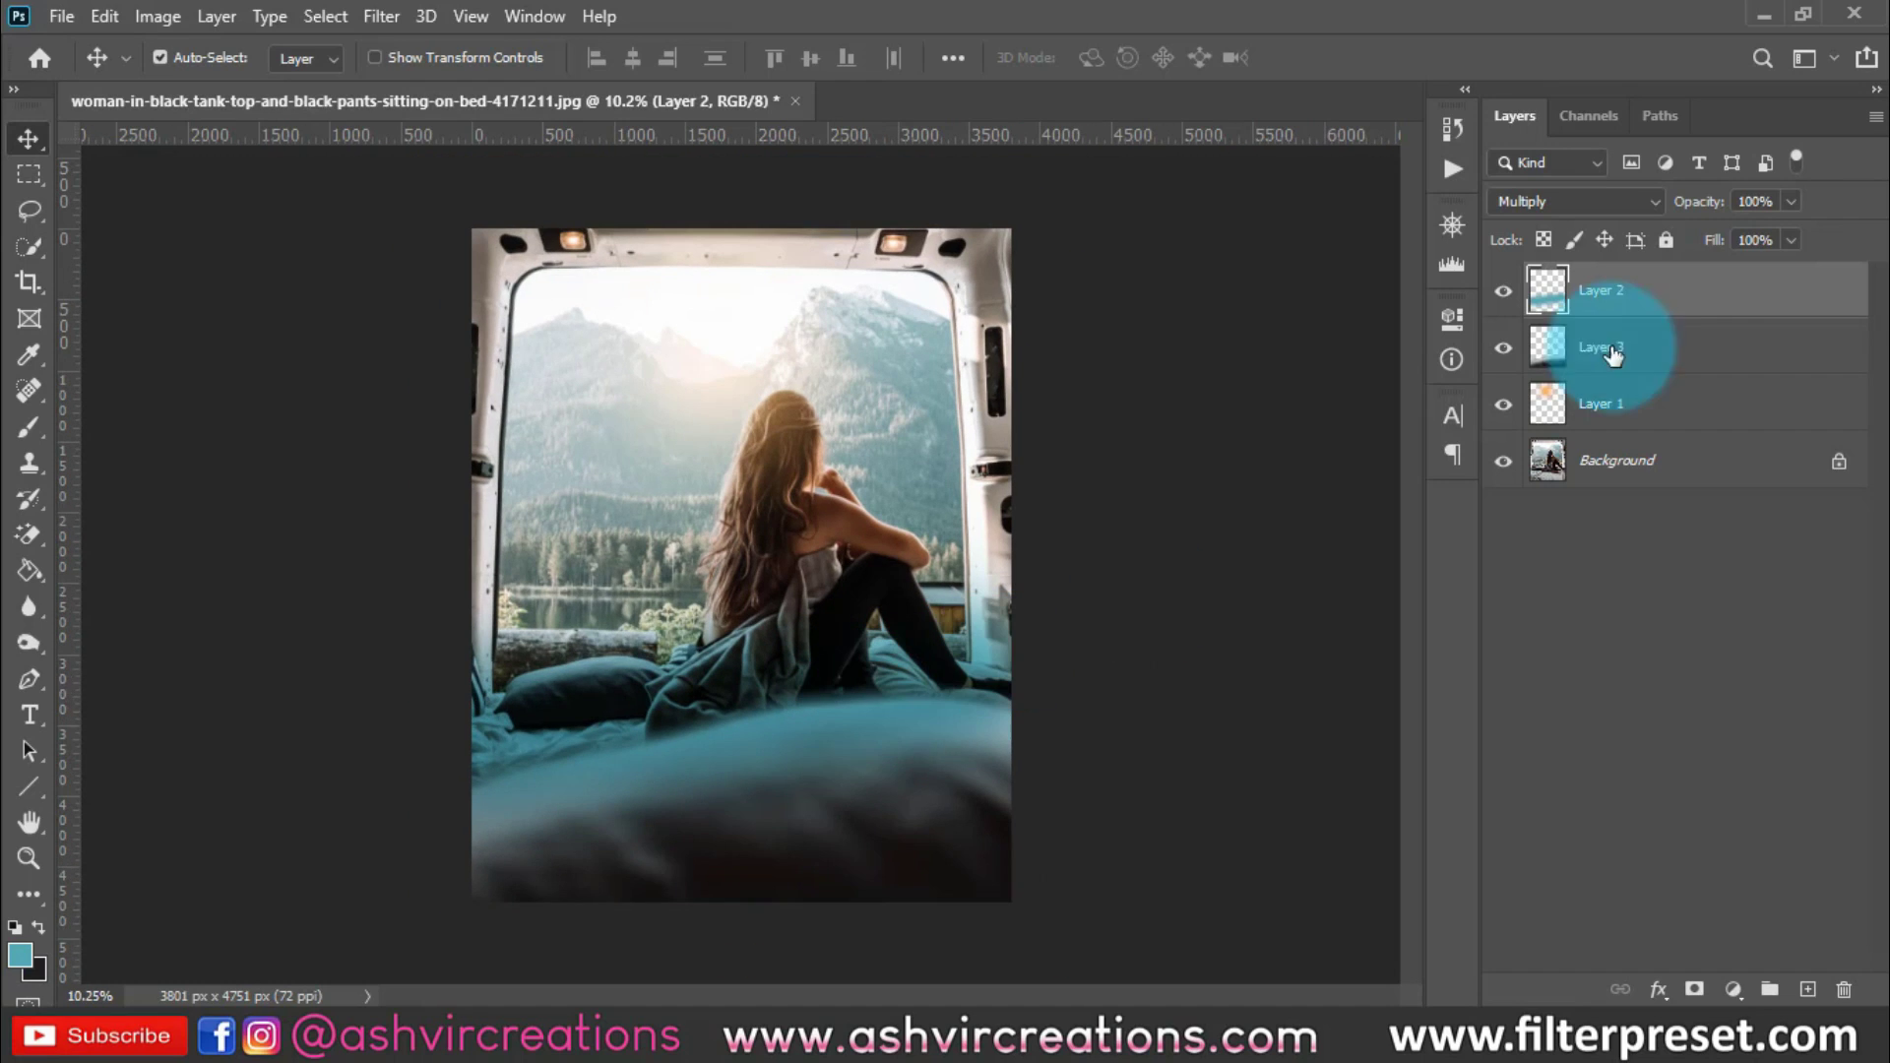
Check Layer 2's tint by toggling its visibility, and place the layer directly below Layer 3
left_click(1504, 292)
left_click(1504, 292)
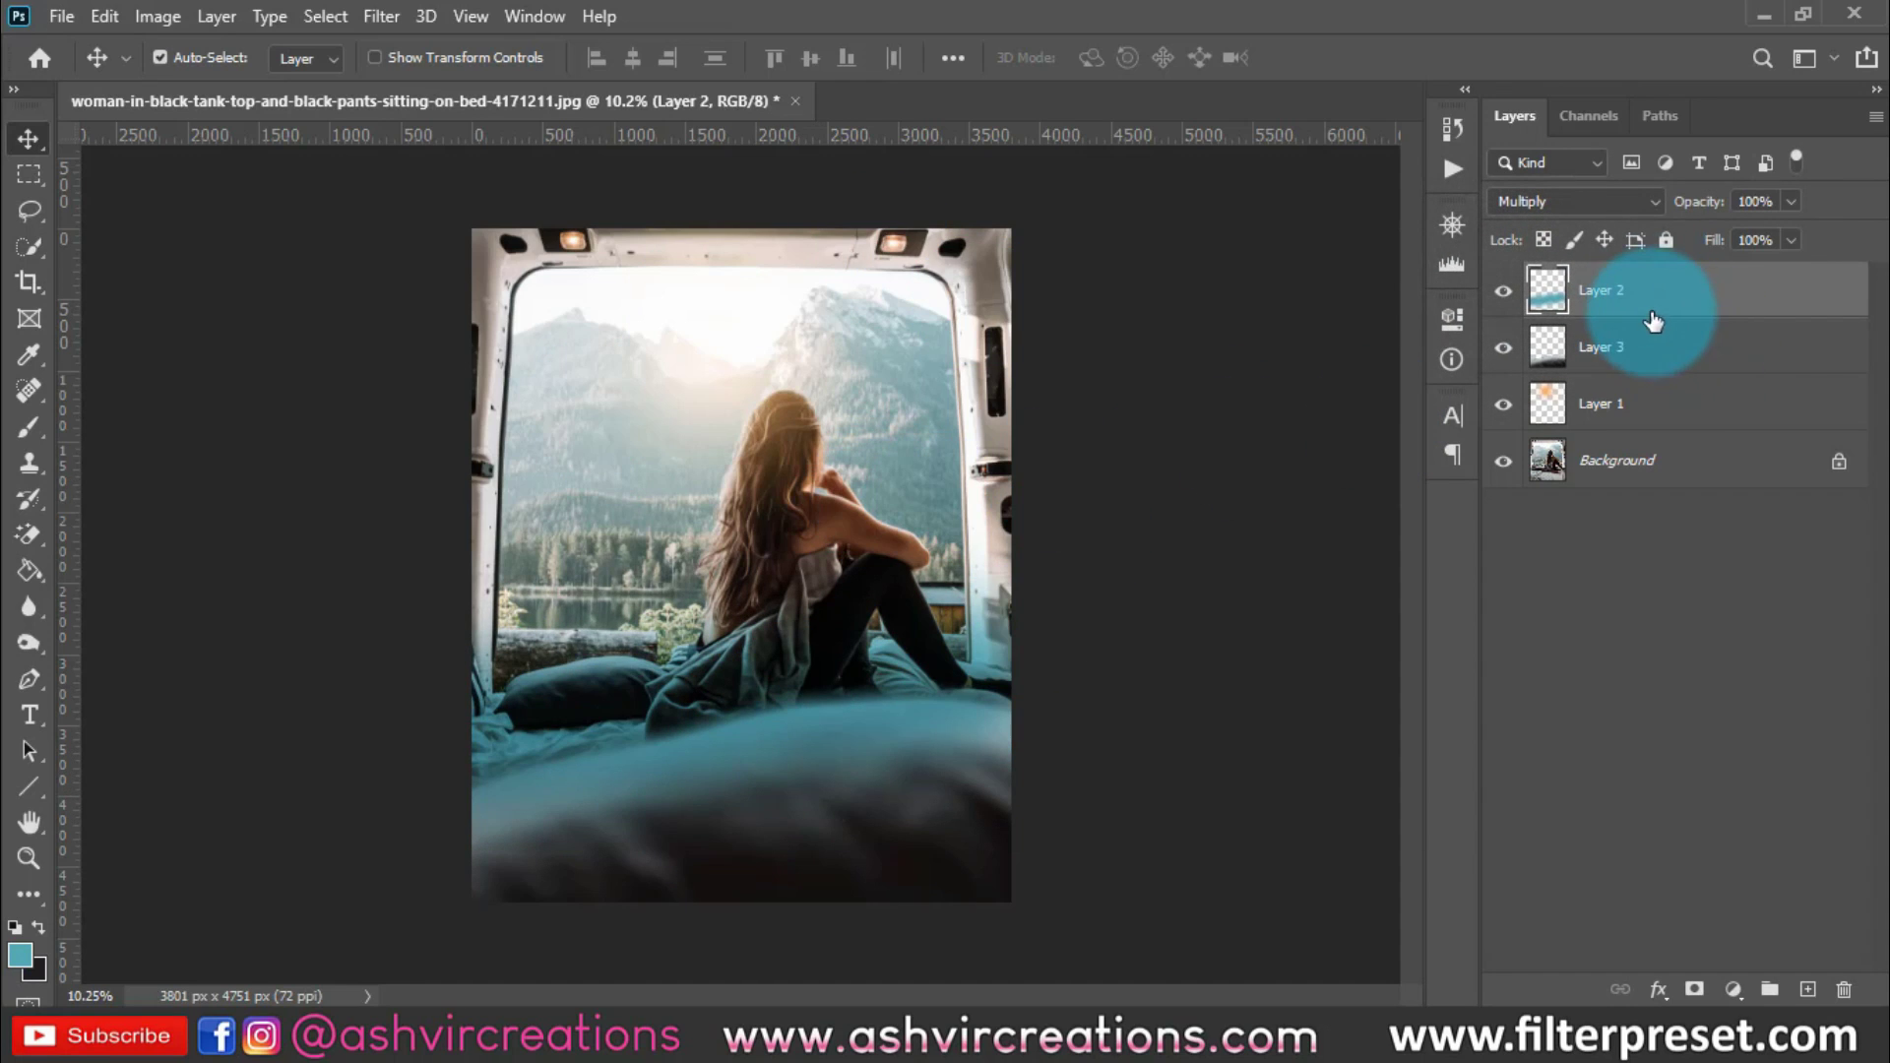
left_click_drag(1647, 306, 1653, 366)
scroll(815, 762, "up", 4)
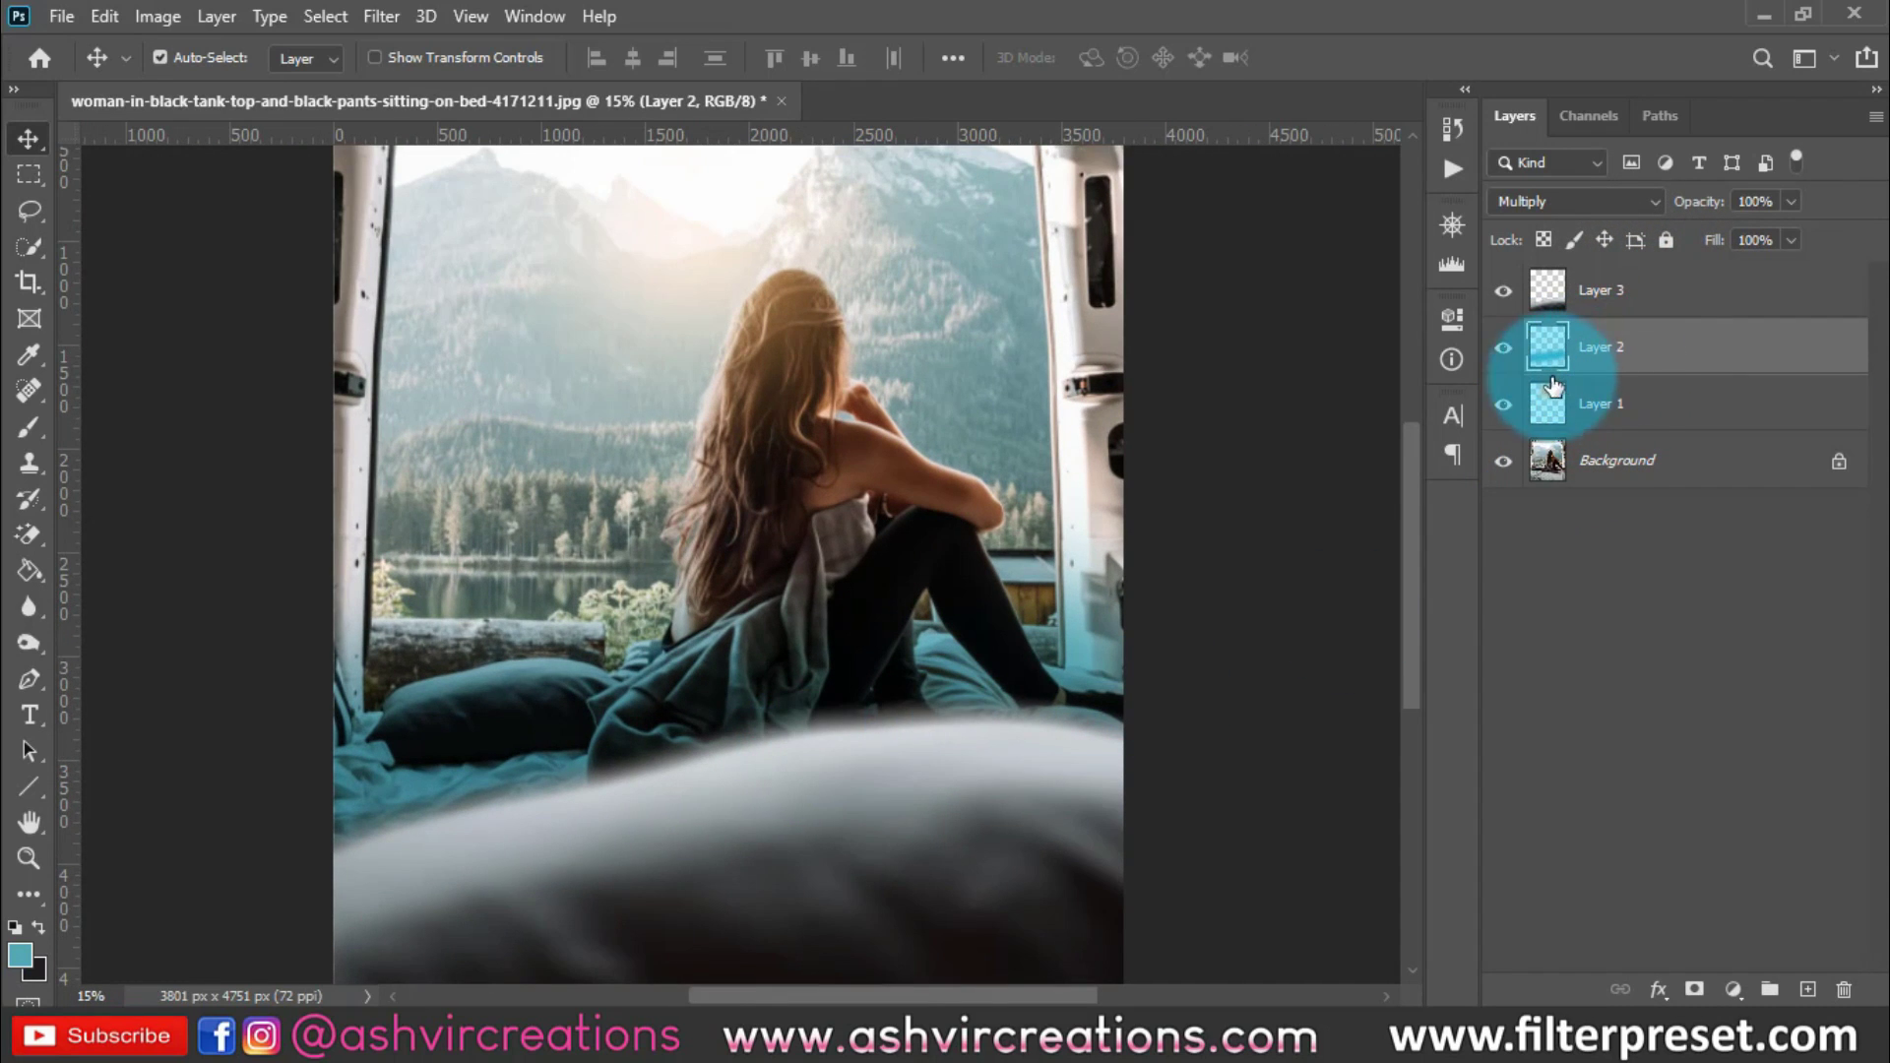
Compare the photo with and without the teal tint on Layer 2 and the pillow on Layer 3
left_click(1503, 347)
left_click(1516, 348)
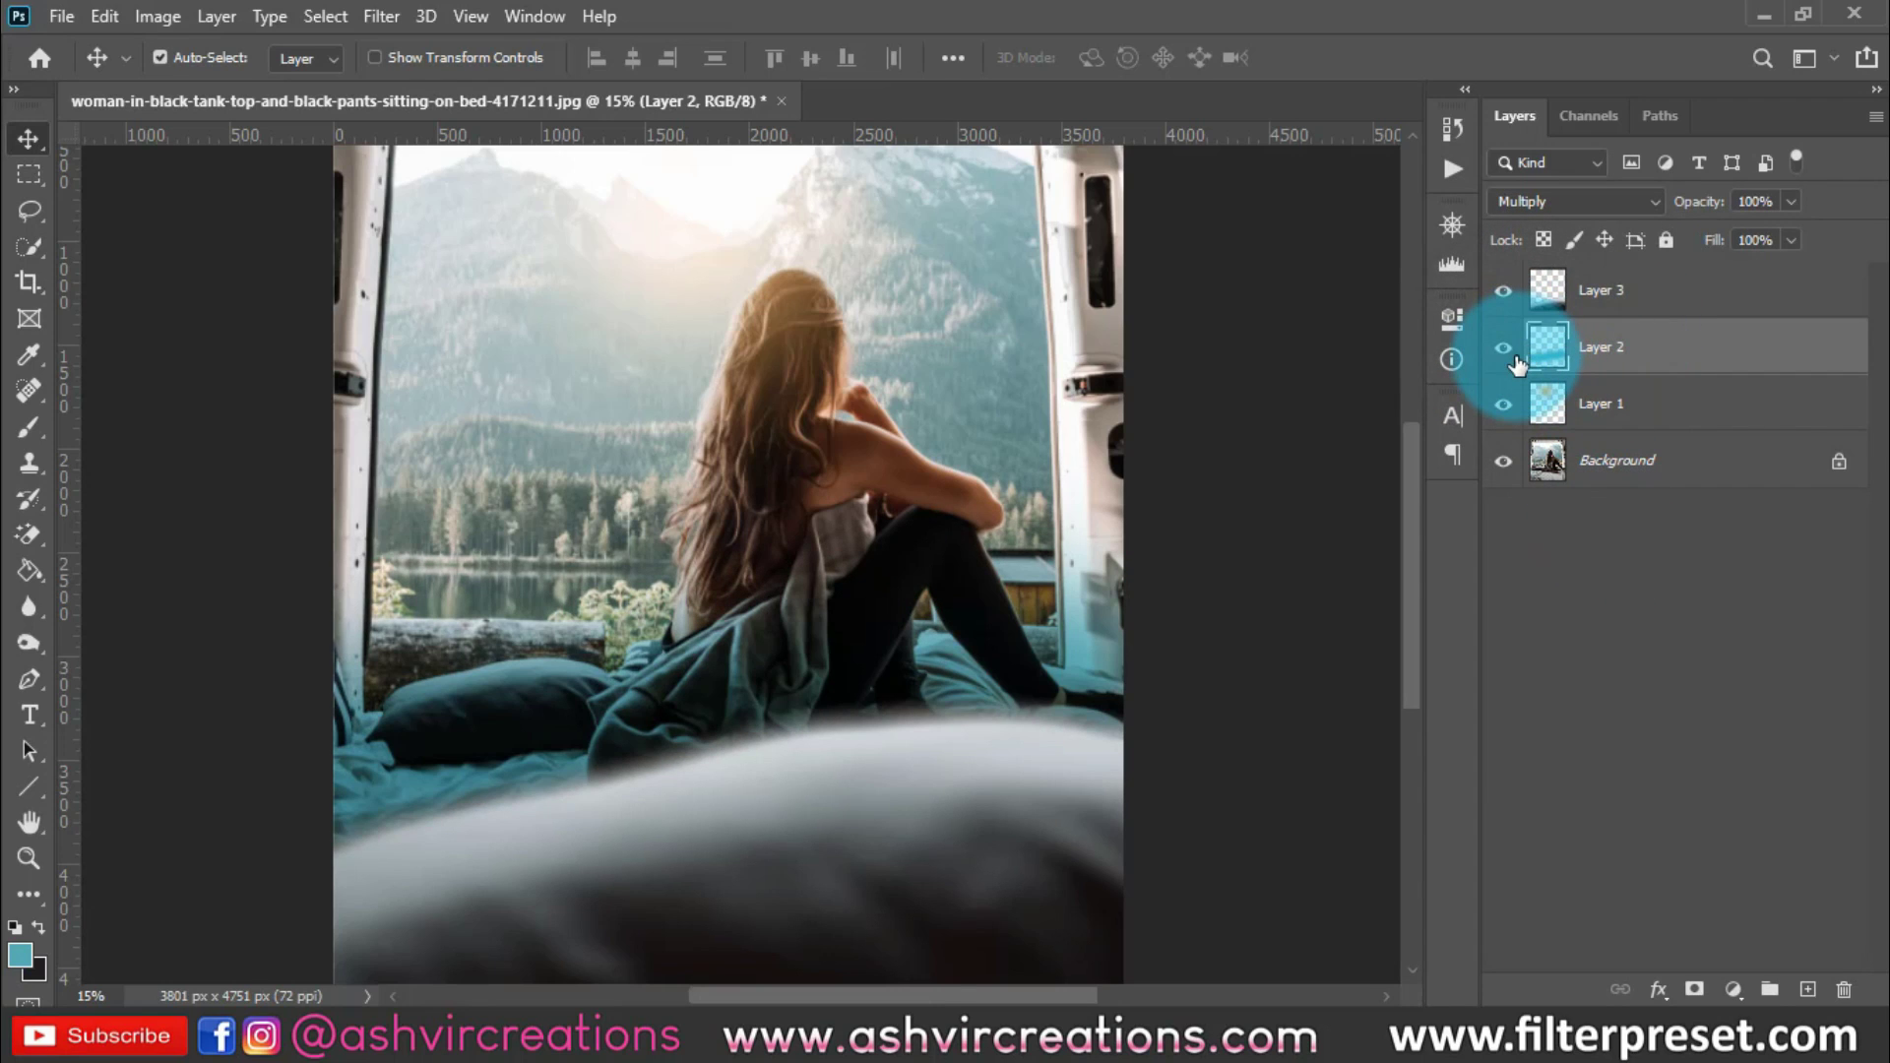
left_click(1506, 348)
left_click(1506, 348)
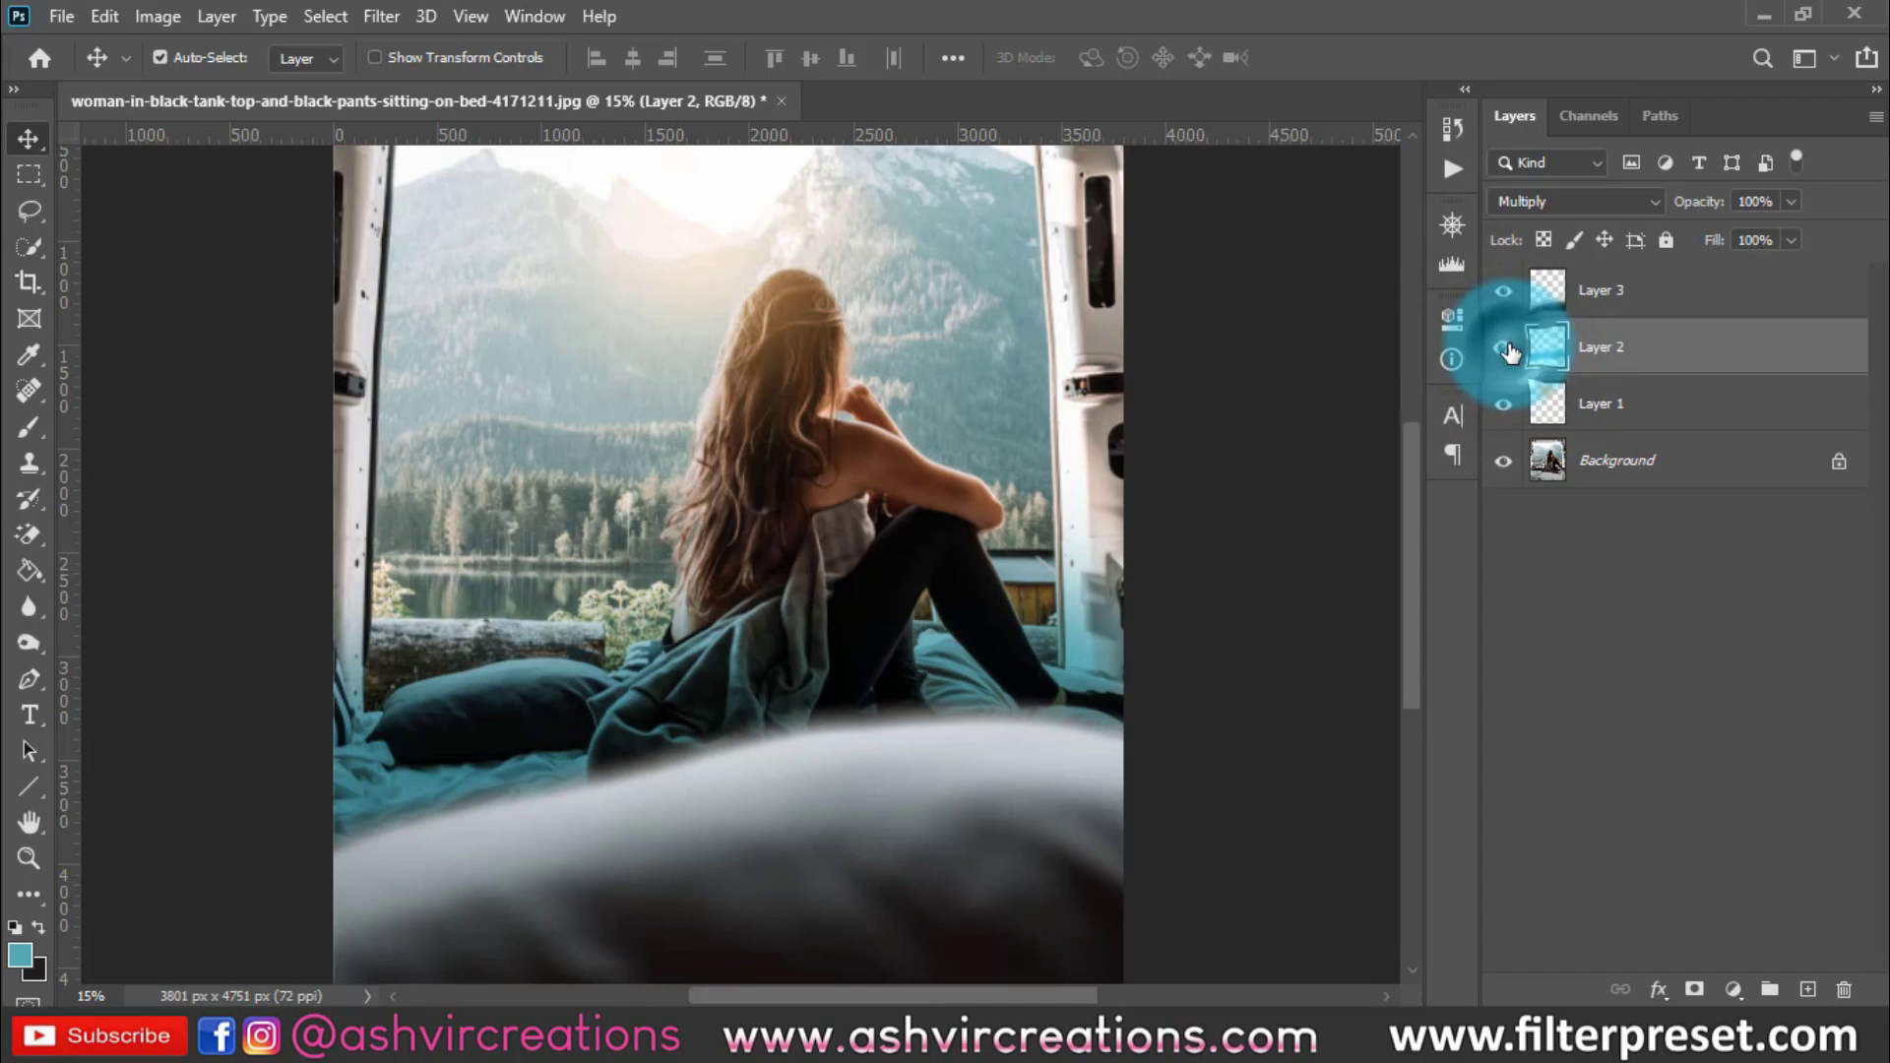
left_click(1504, 292)
left_click(1505, 294)
key("ctrl+0")
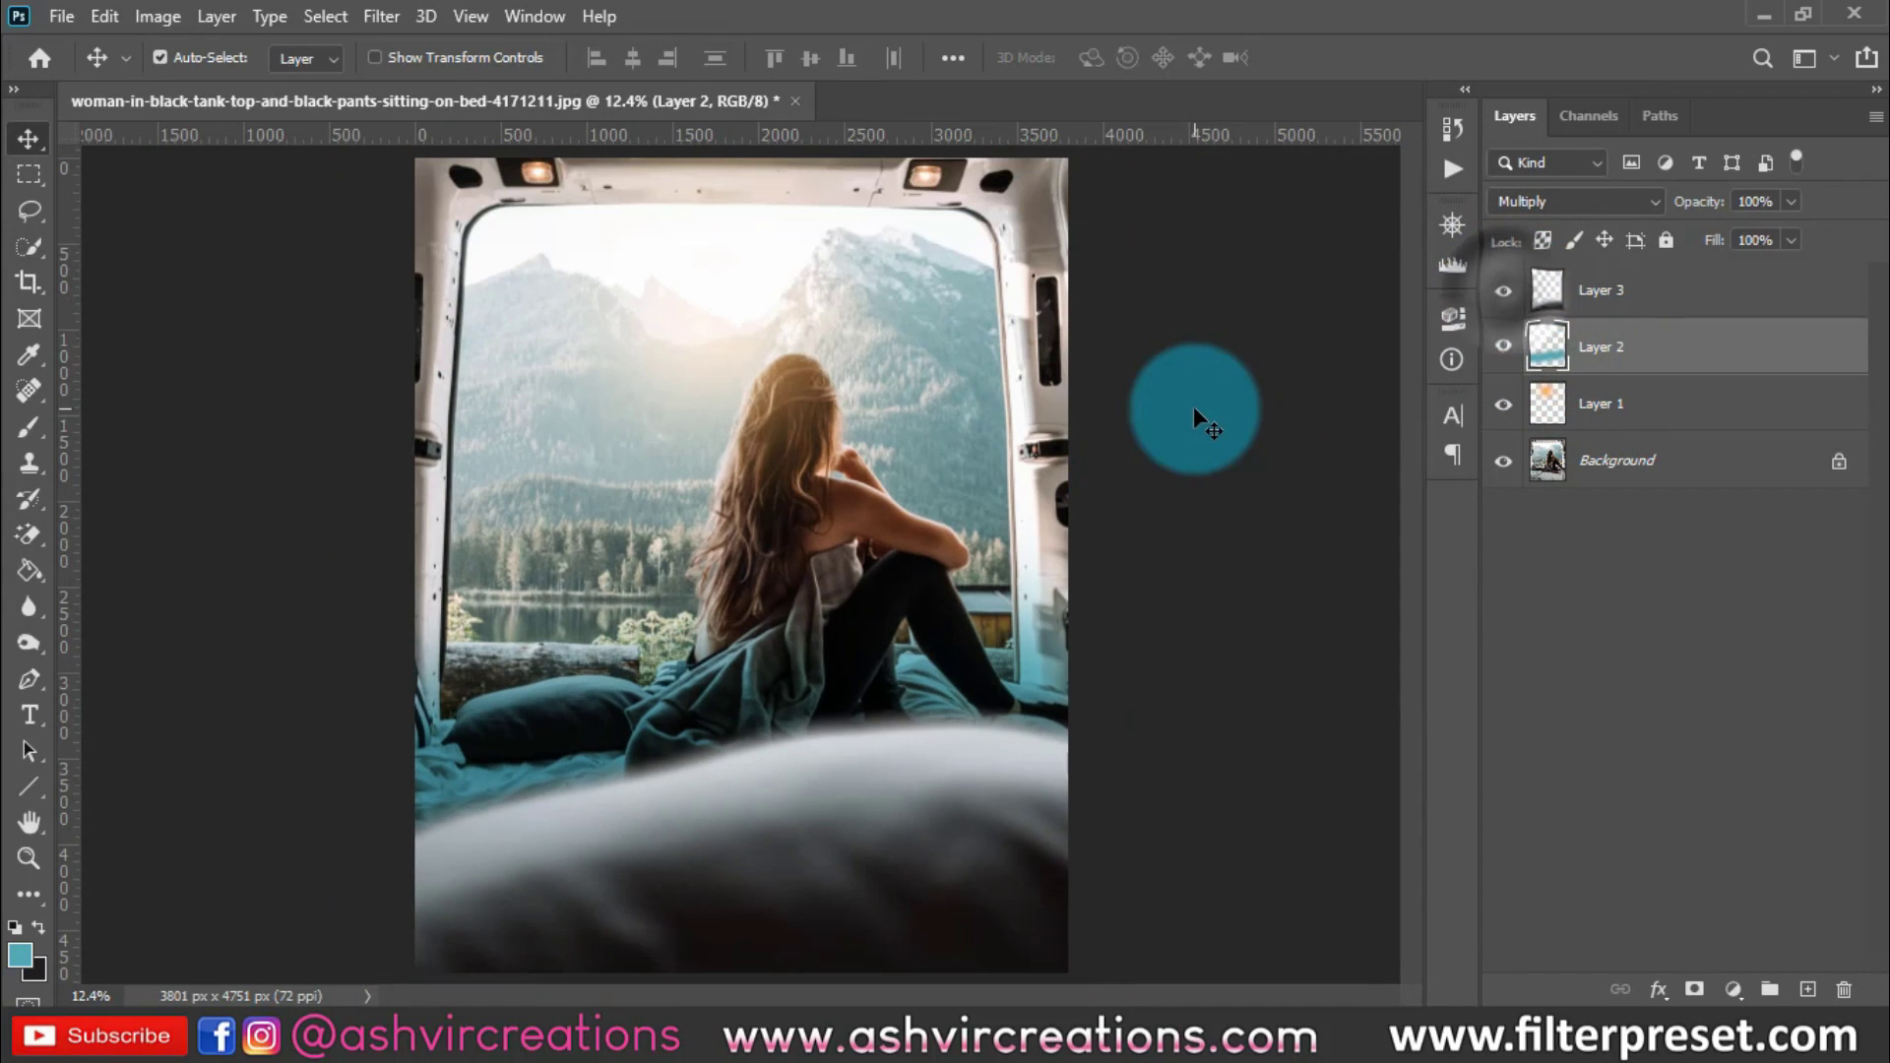
scroll(818, 659, "down", 2)
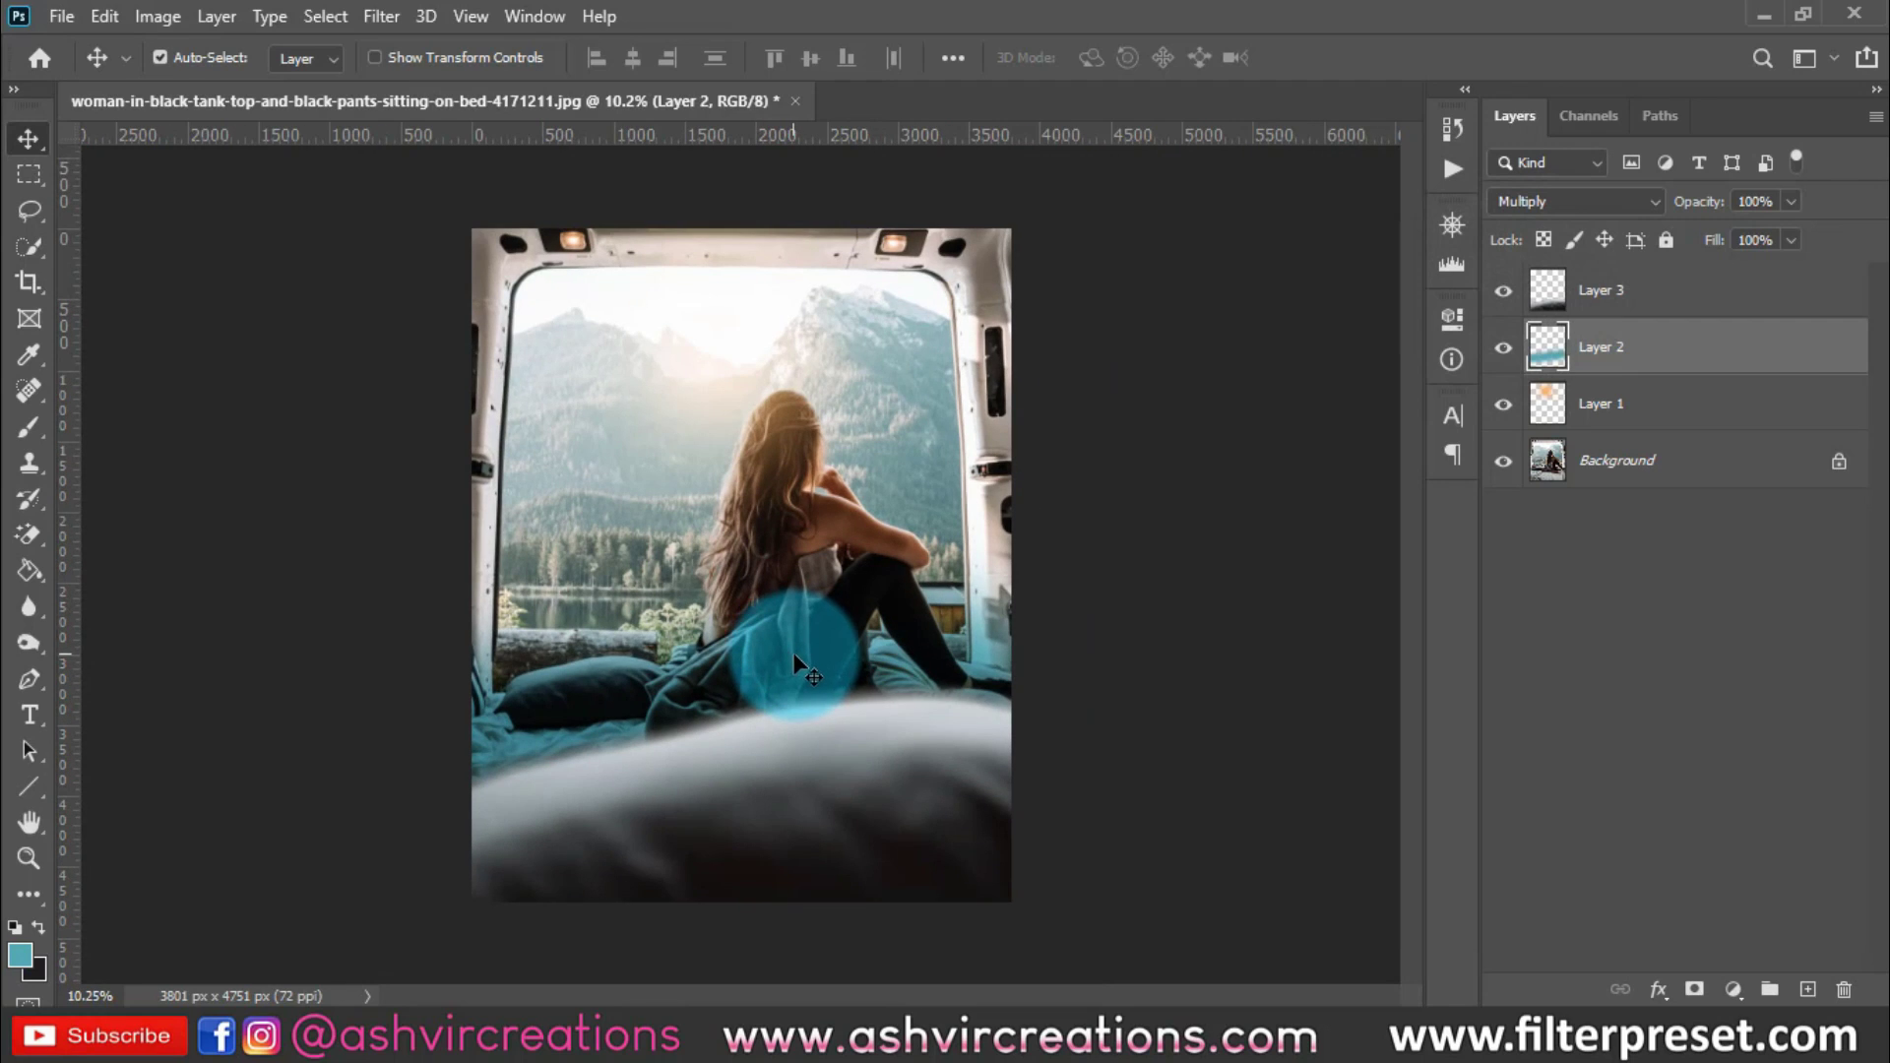
scroll(960, 598, "up", 1)
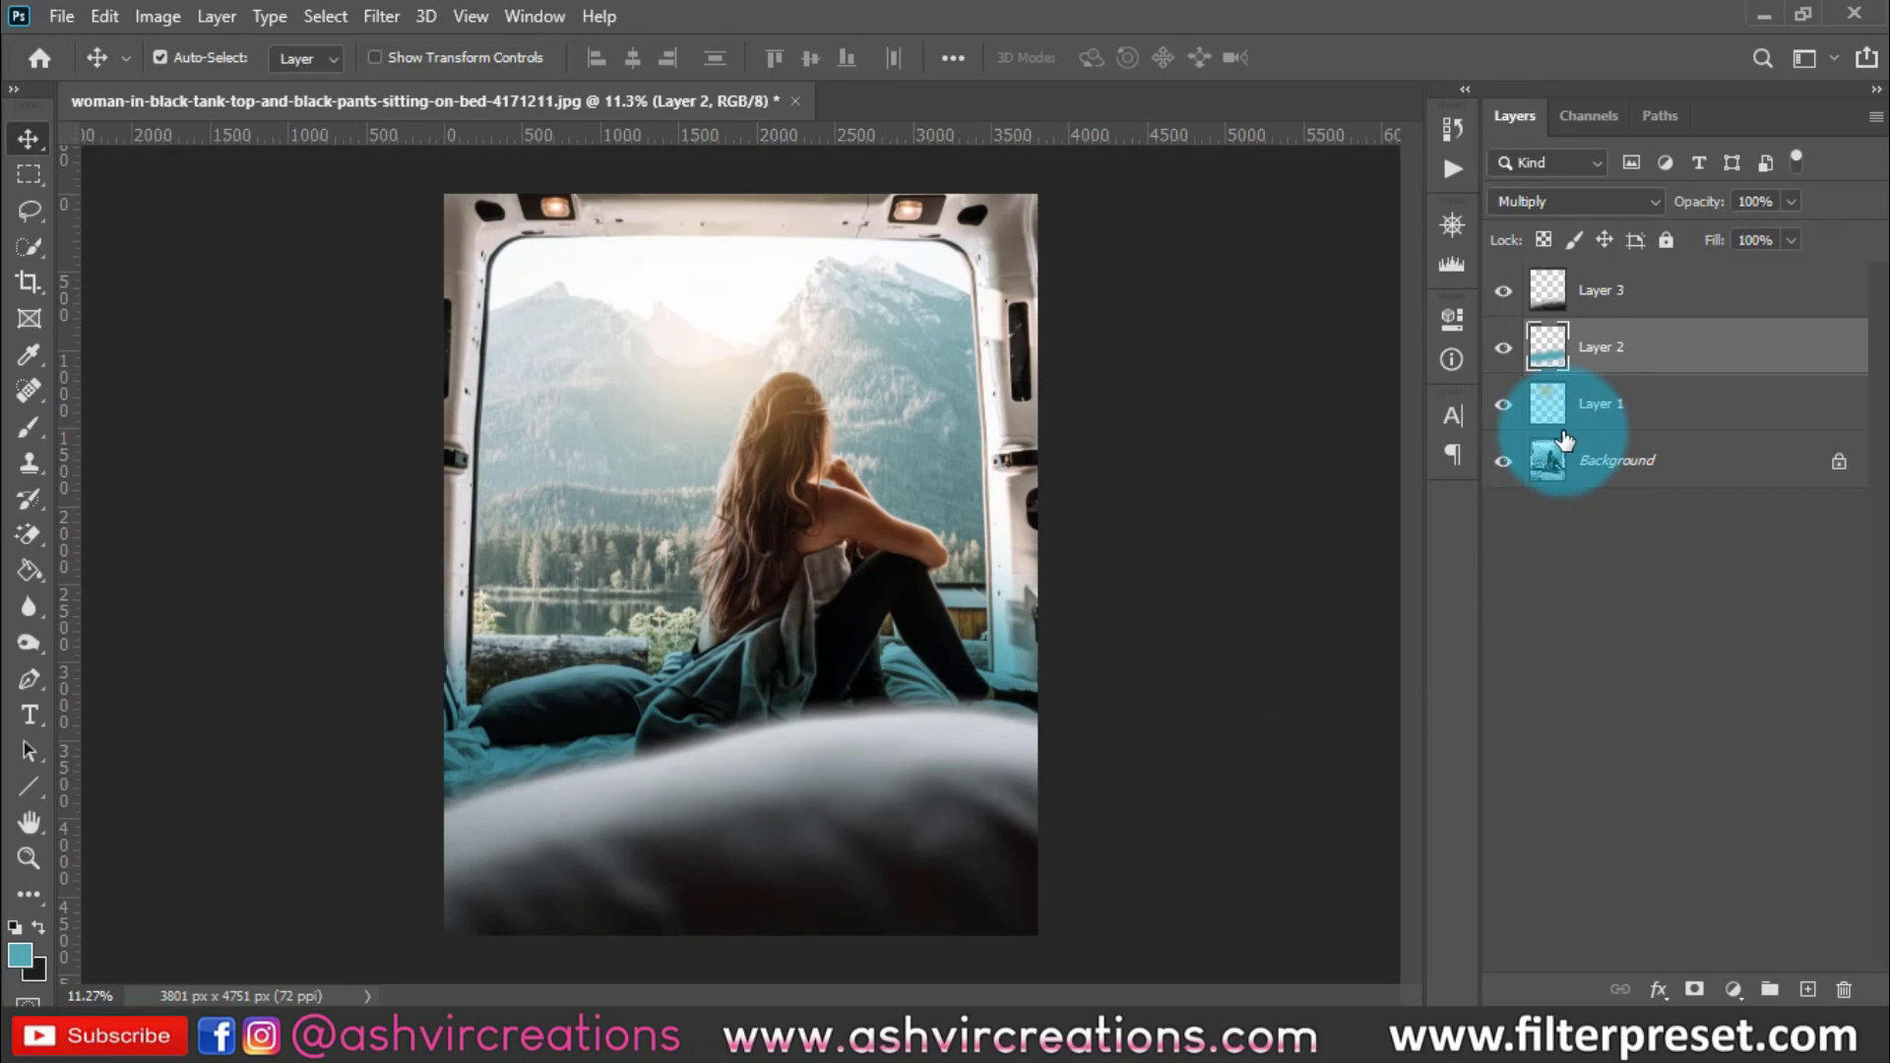
left_click(1503, 353)
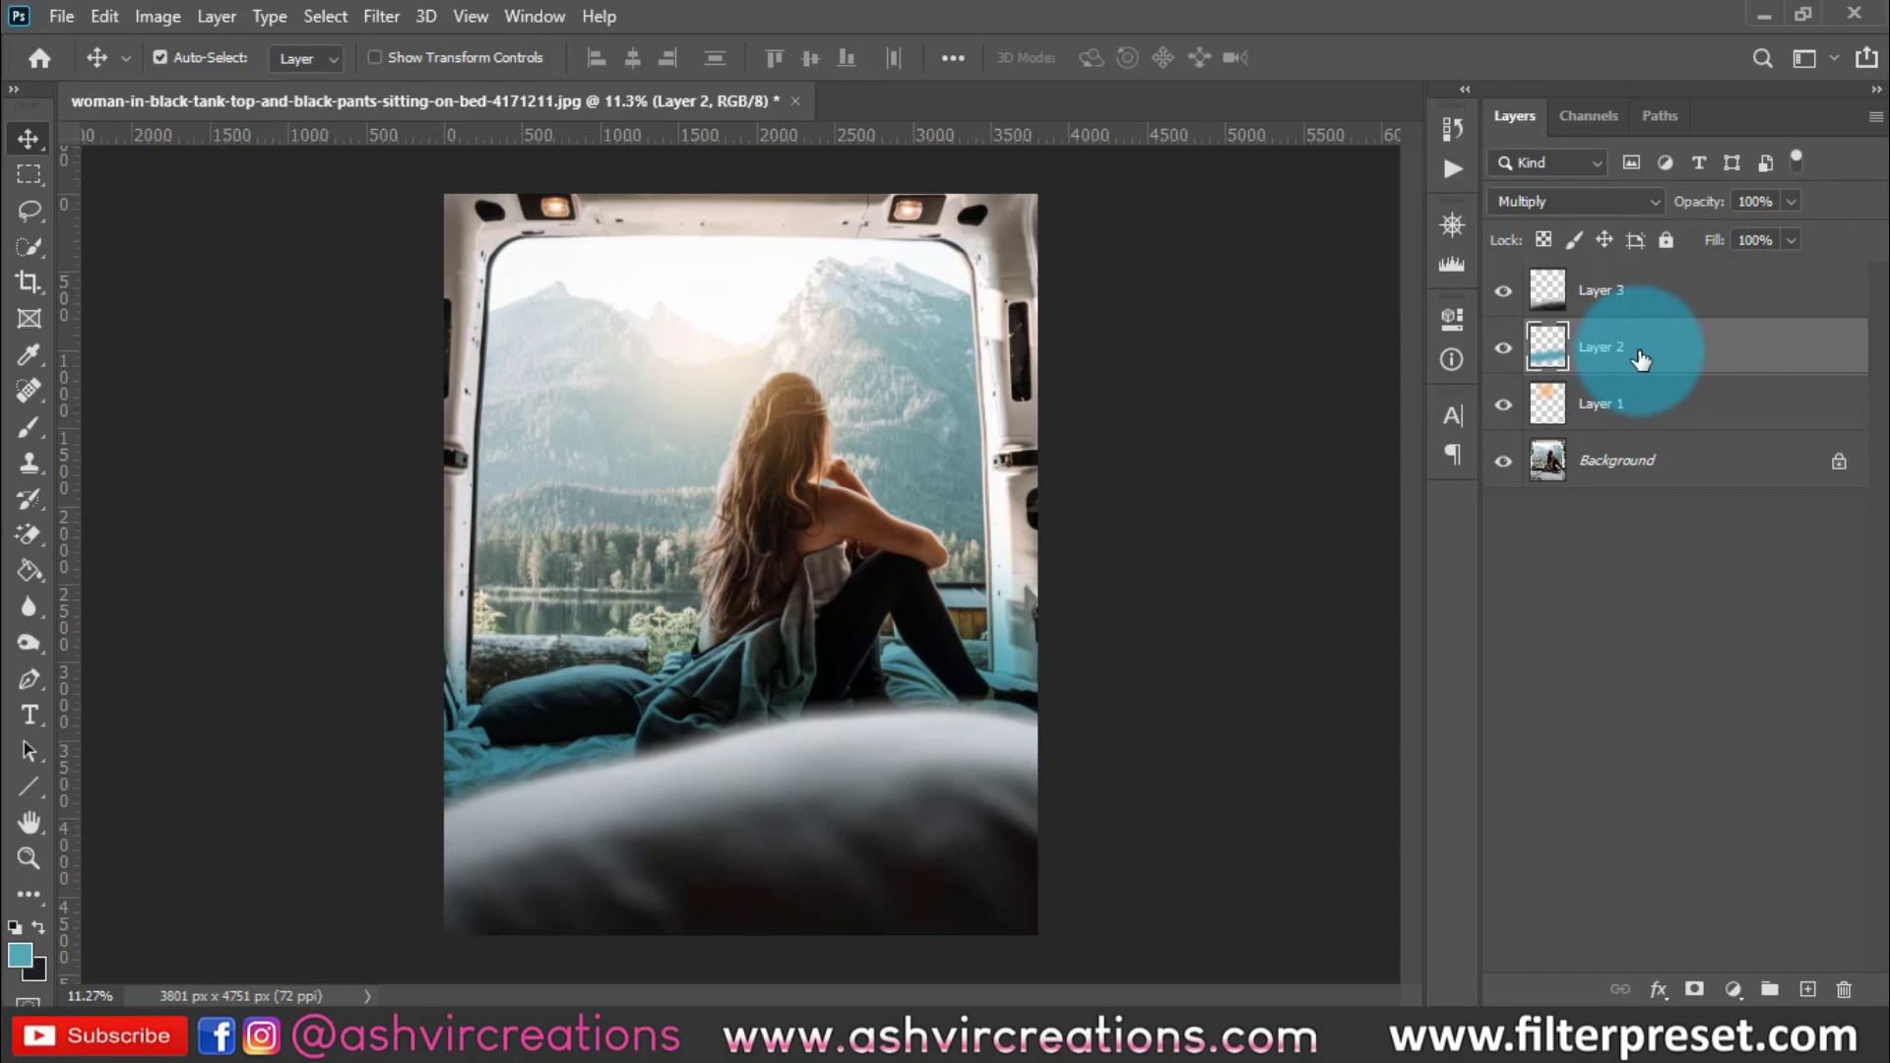
Select the woman's shoulder, arm and hand on the Background layer with the Quick Selection tool
left_click(1579, 470)
left_click(37, 248)
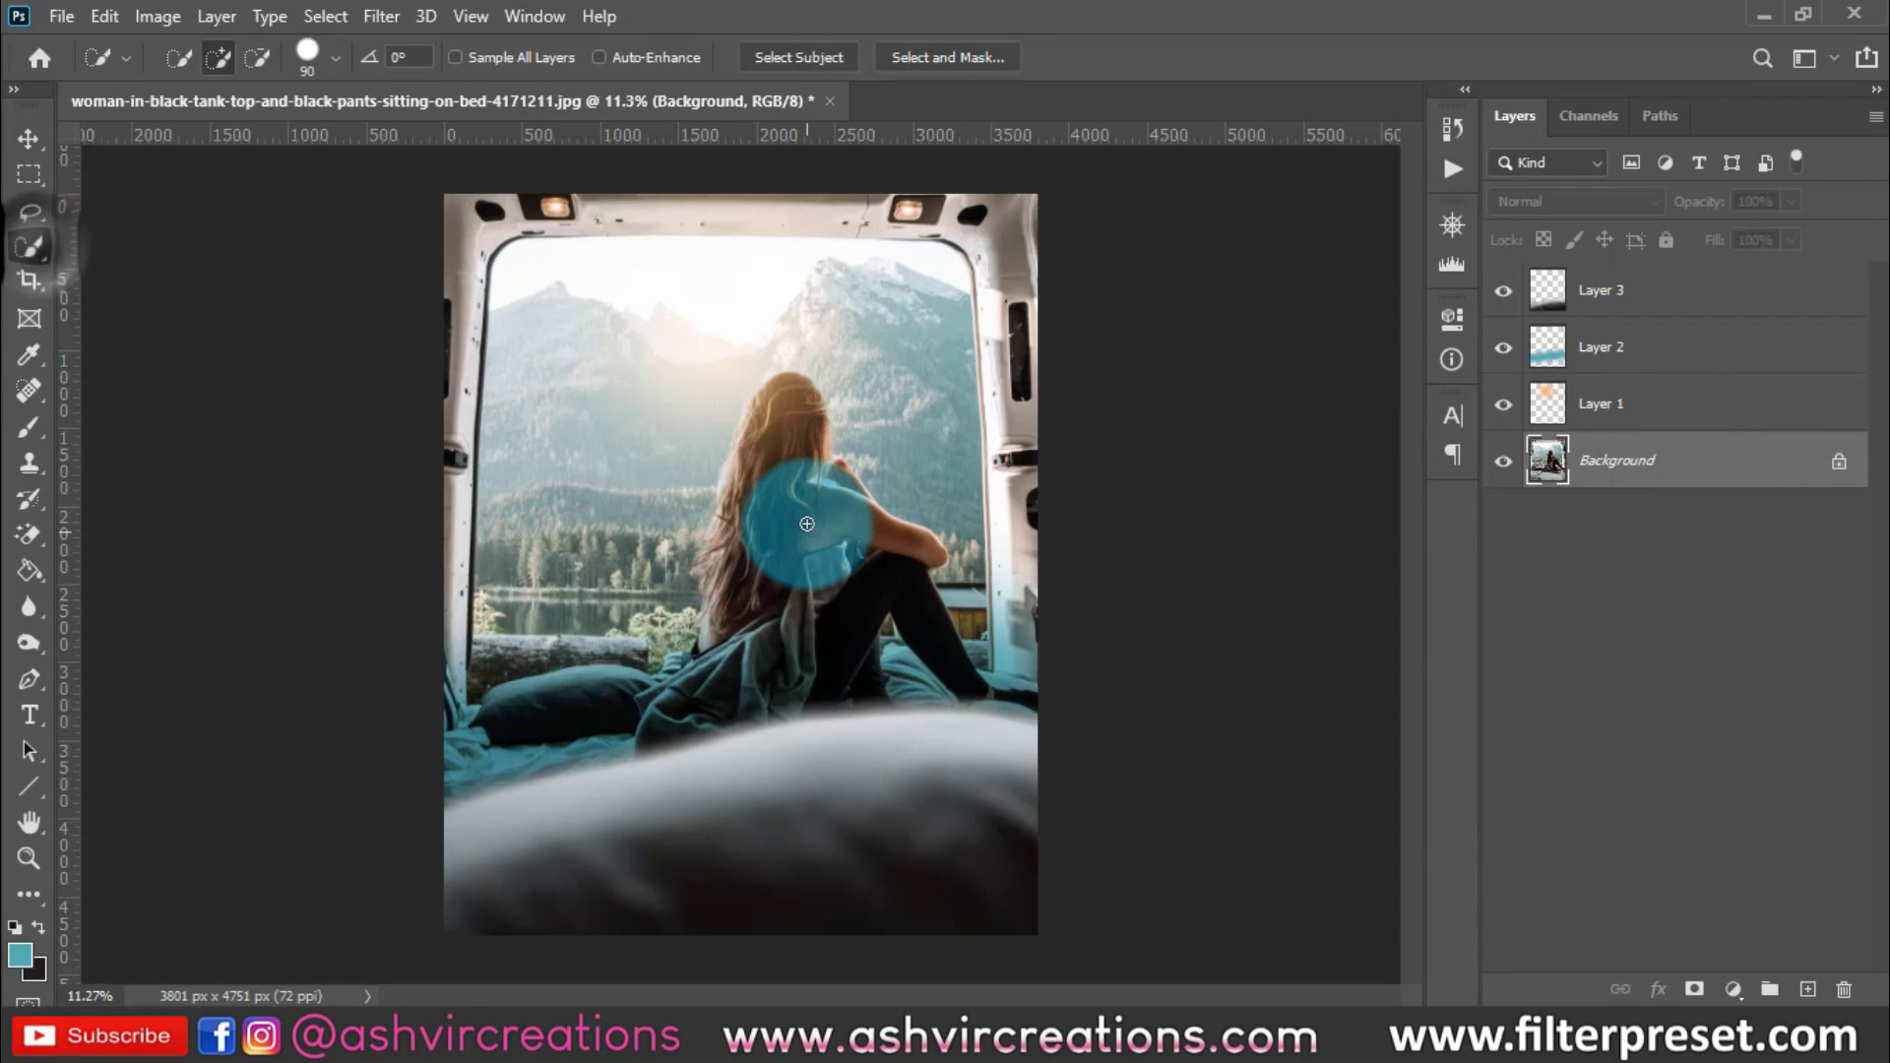
scroll(835, 487, "up", 4)
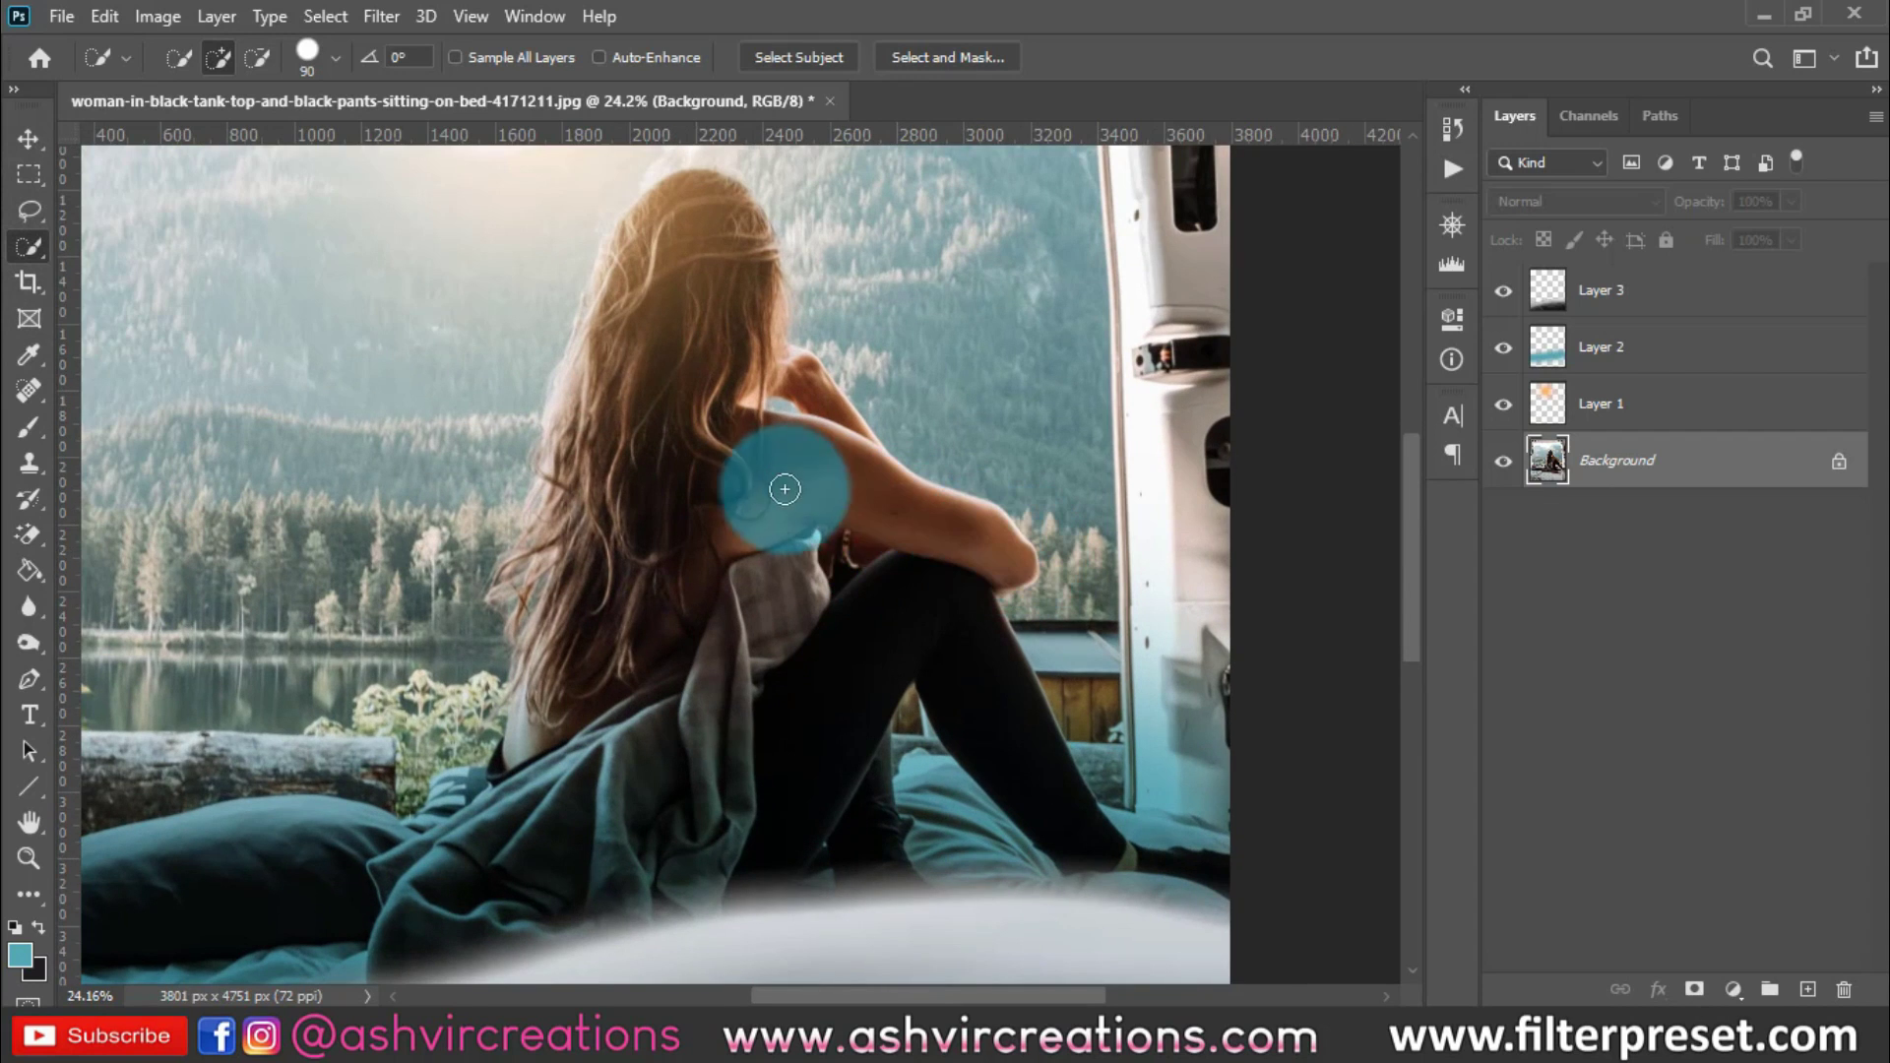
scroll(881, 529, "down", 3)
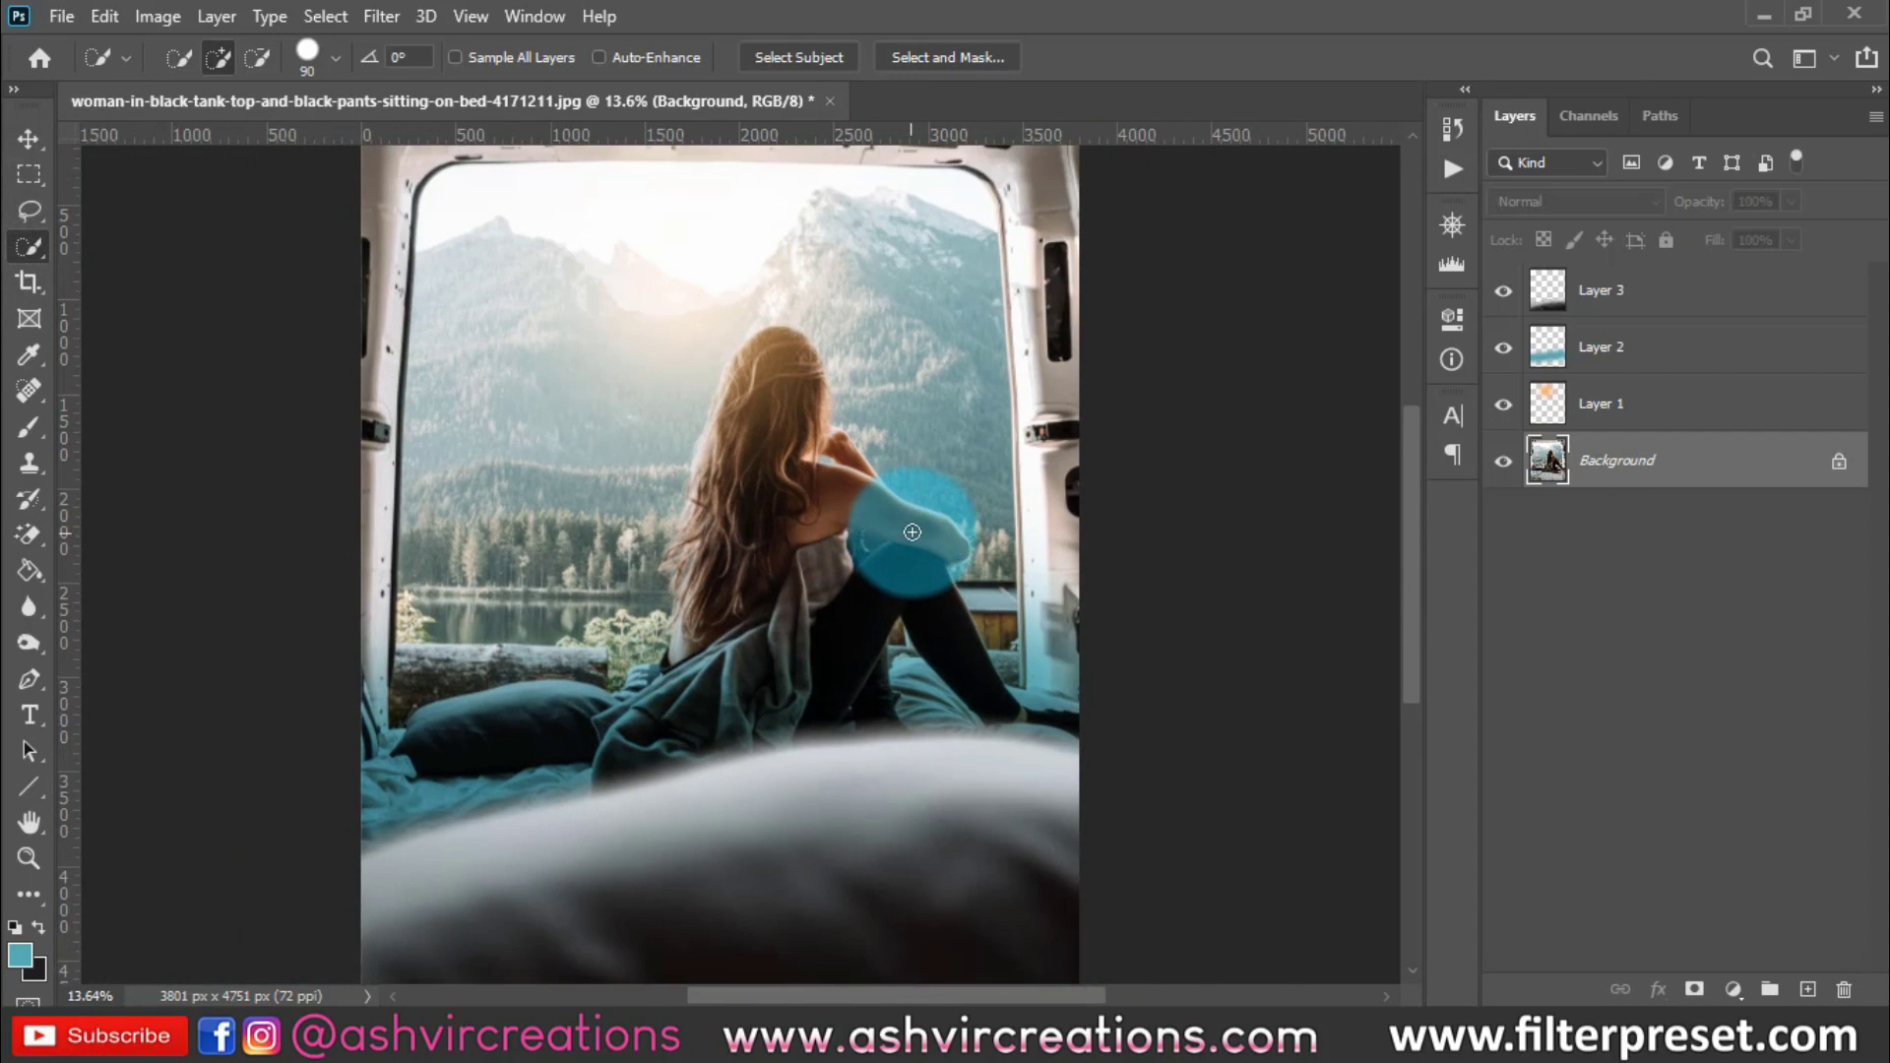
scroll(911, 518, "up", 6)
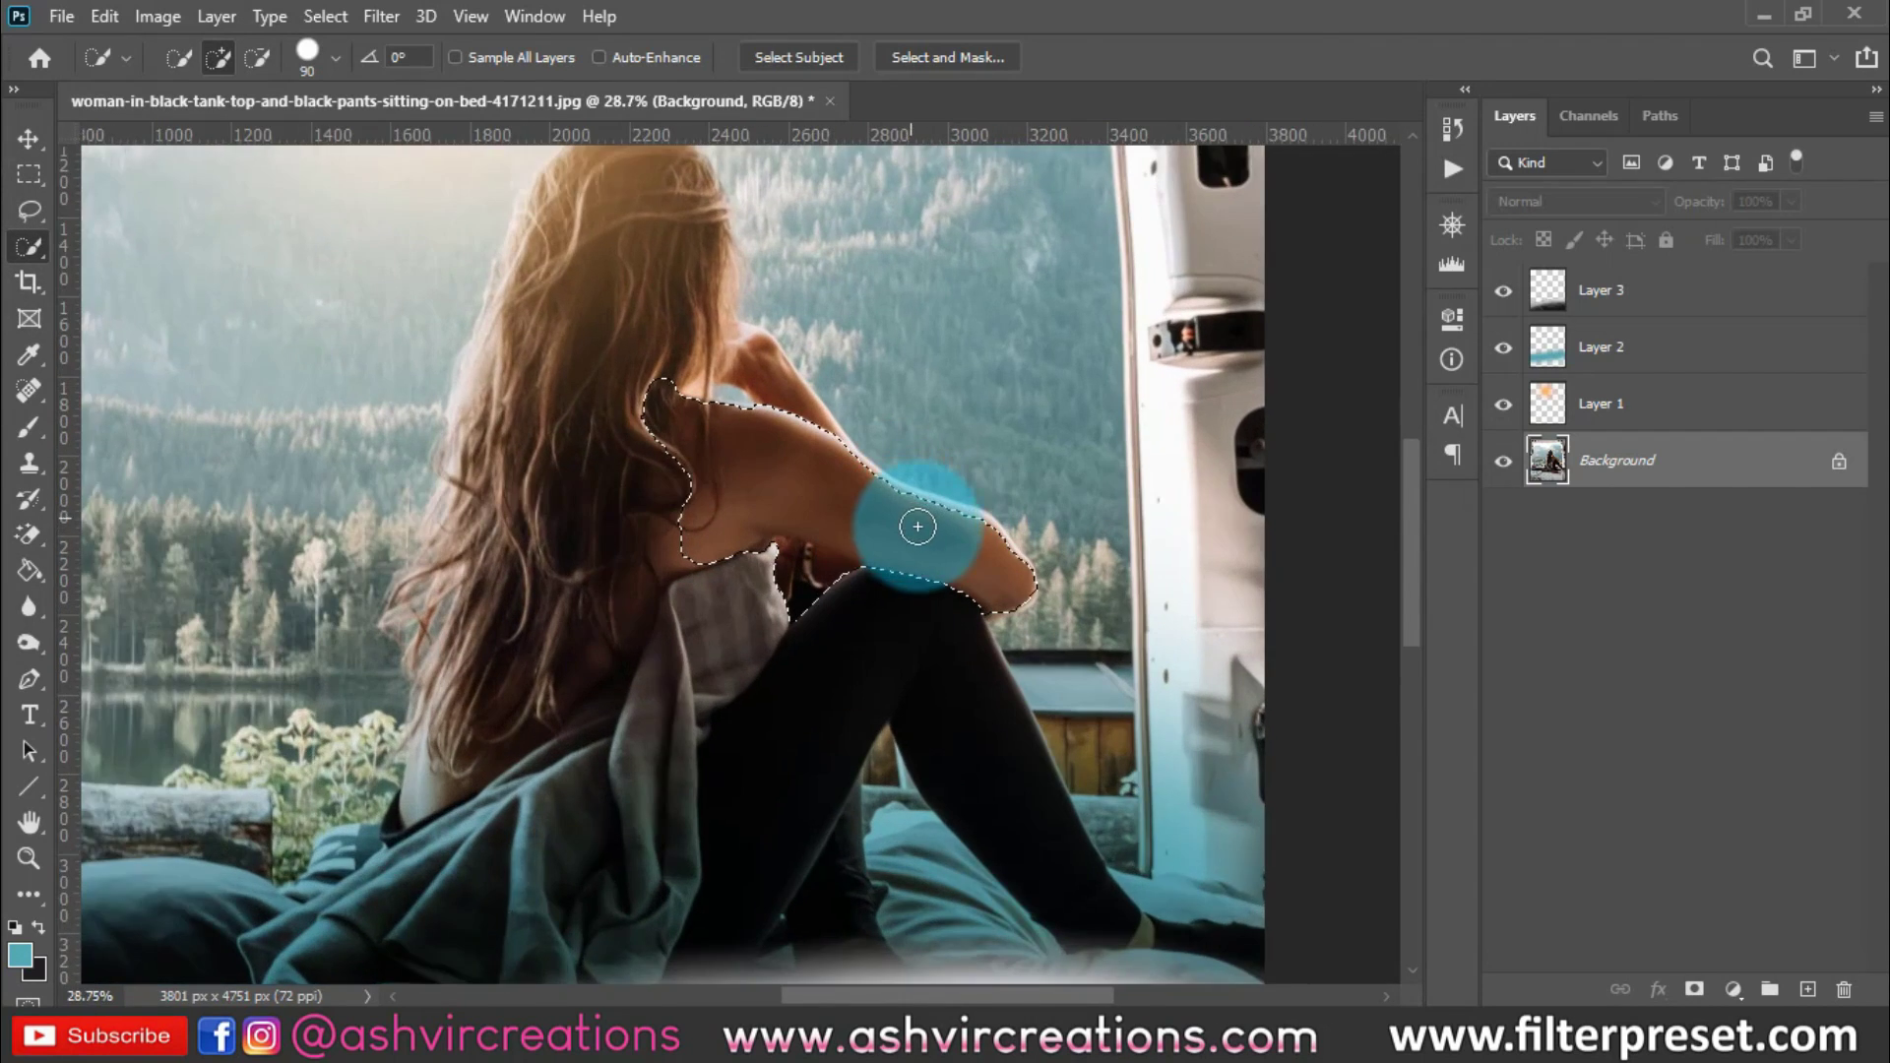
mouse_move(1003, 528)
left_mouse_down()
mouse_move(1060, 608)
mouse_move(981, 575)
mouse_move(953, 531)
mouse_move(797, 438)
mouse_move(712, 295)
mouse_move(753, 361)
mouse_move(722, 324)
left_mouse_up()
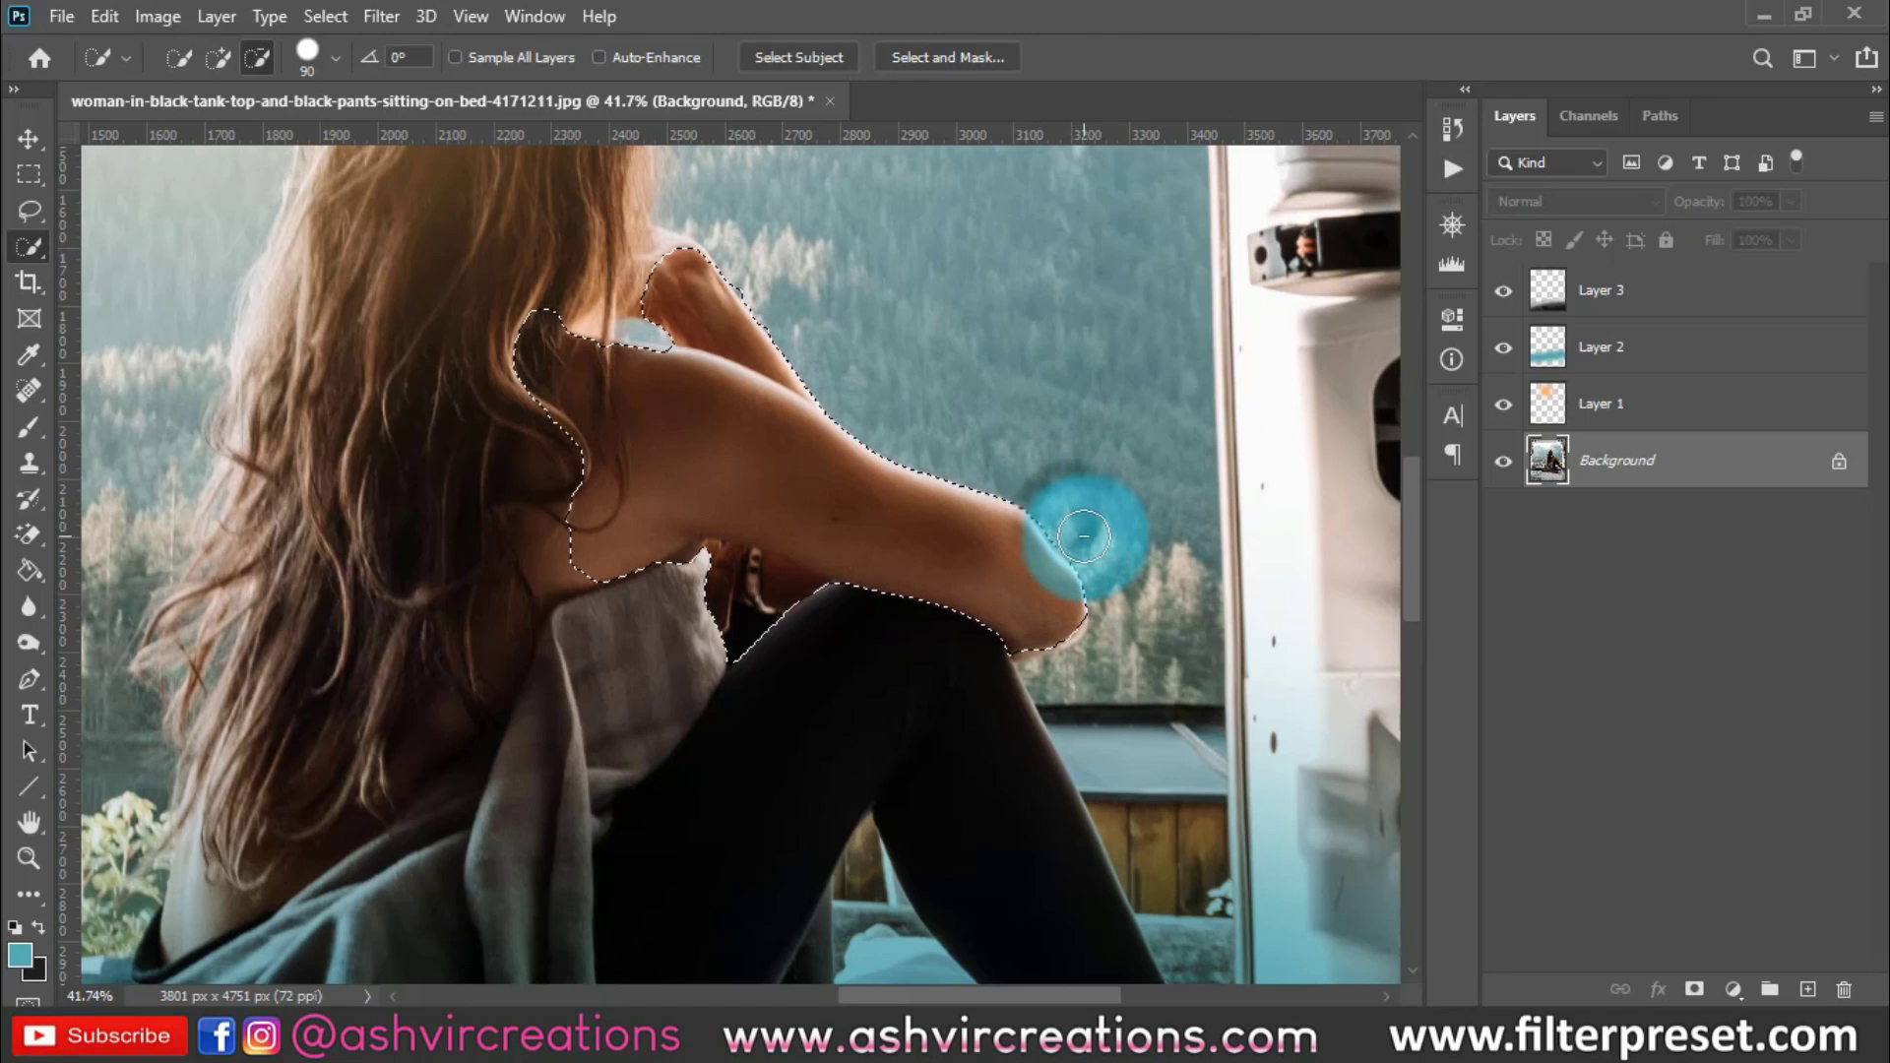
scroll(958, 521, "down", 4)
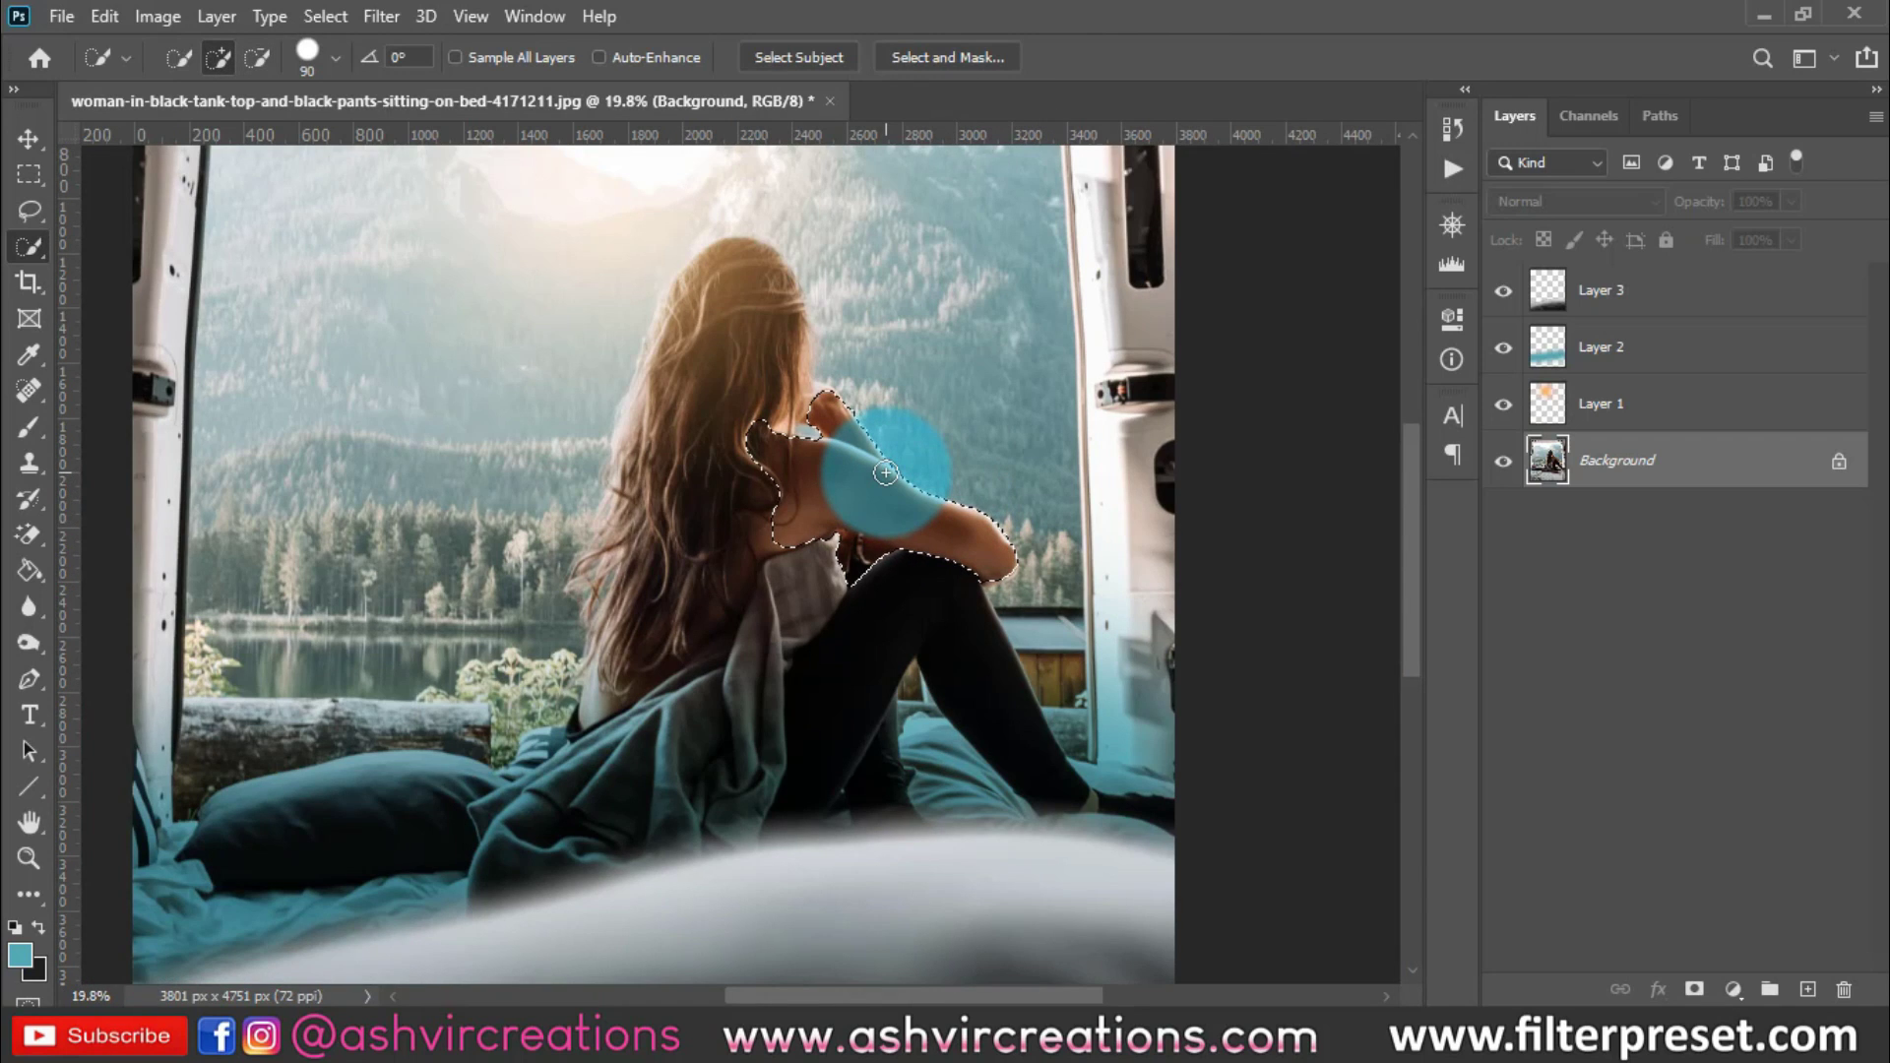
Extend the selection over the woman's top and black leggings and copy it to its own layer
mouse_move(886, 473)
left_mouse_down()
mouse_move(873, 507)
mouse_move(915, 603)
mouse_move(936, 633)
mouse_move(954, 624)
mouse_move(888, 535)
left_mouse_up()
right_click(888, 534)
left_click(995, 222)
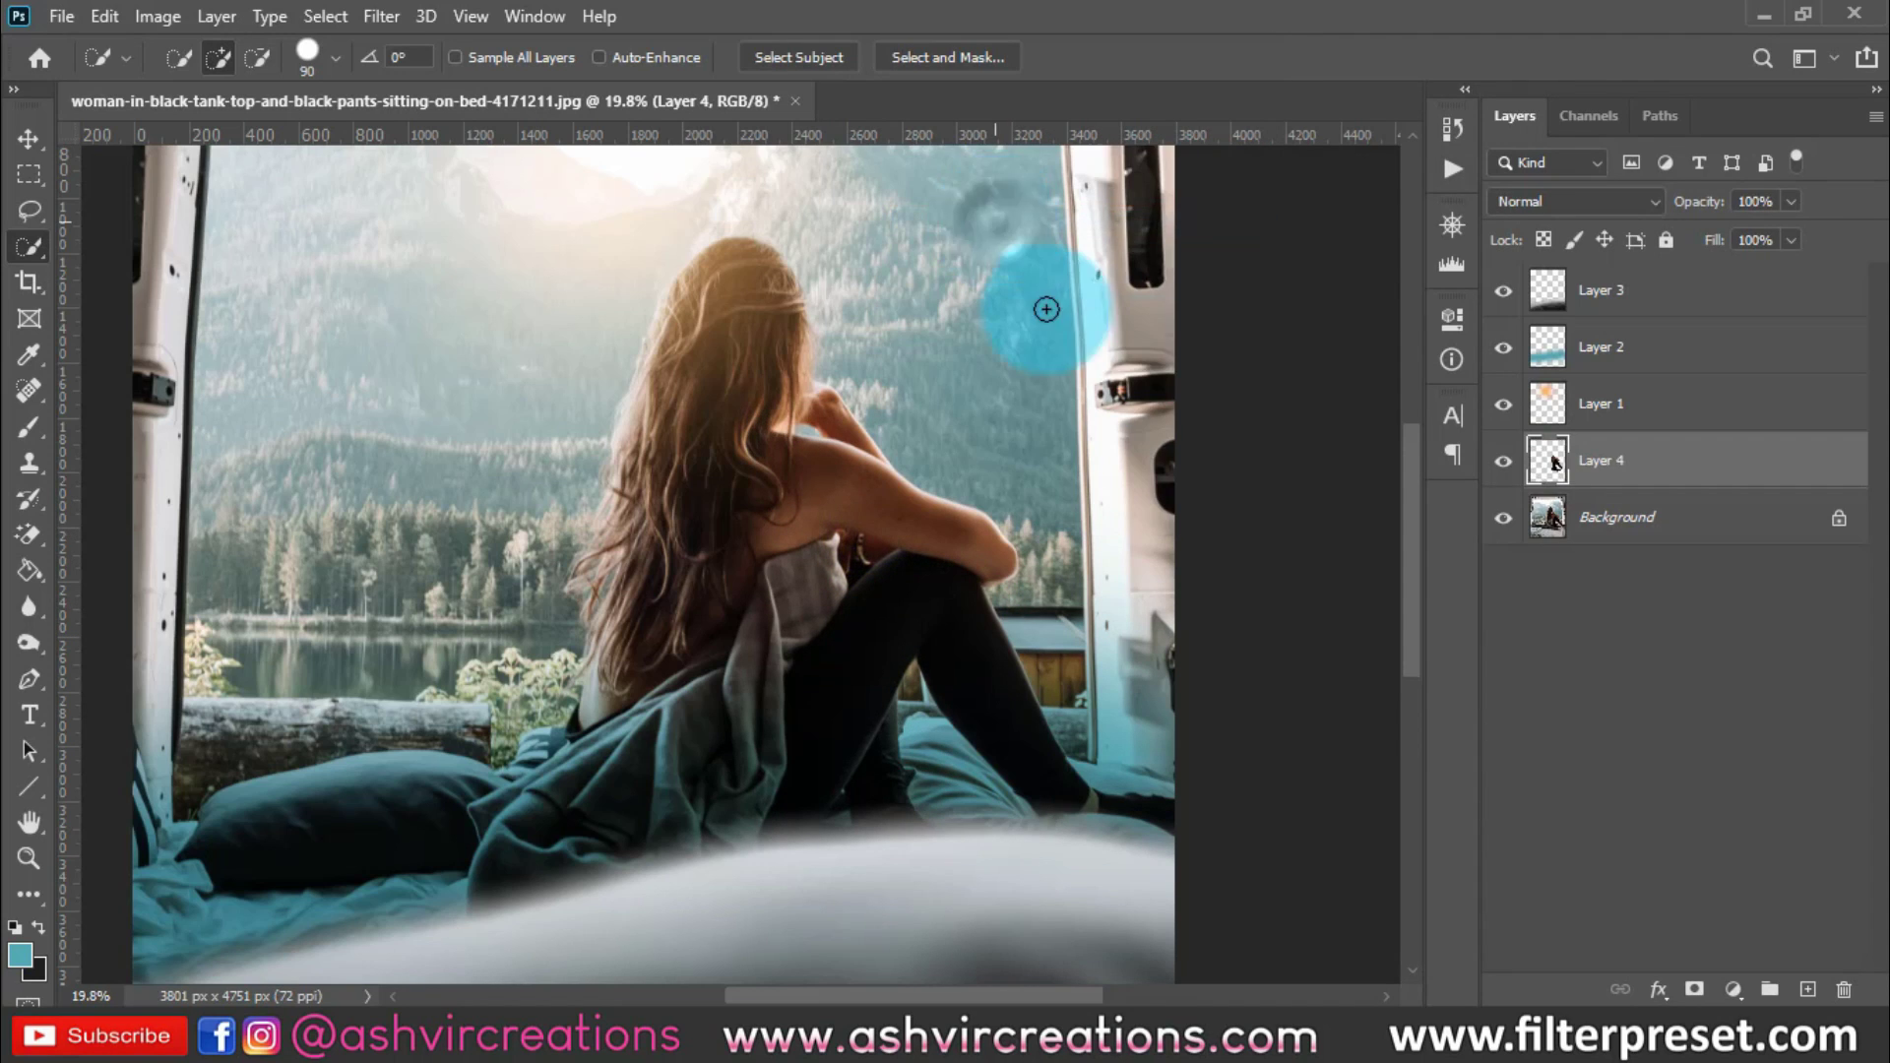
Inspect the copied body cutout on Layer 4 with the Background hidden, and show the Background again
left_click(1525, 489)
left_click(1503, 516)
left_click_drag(910, 669, 866, 483)
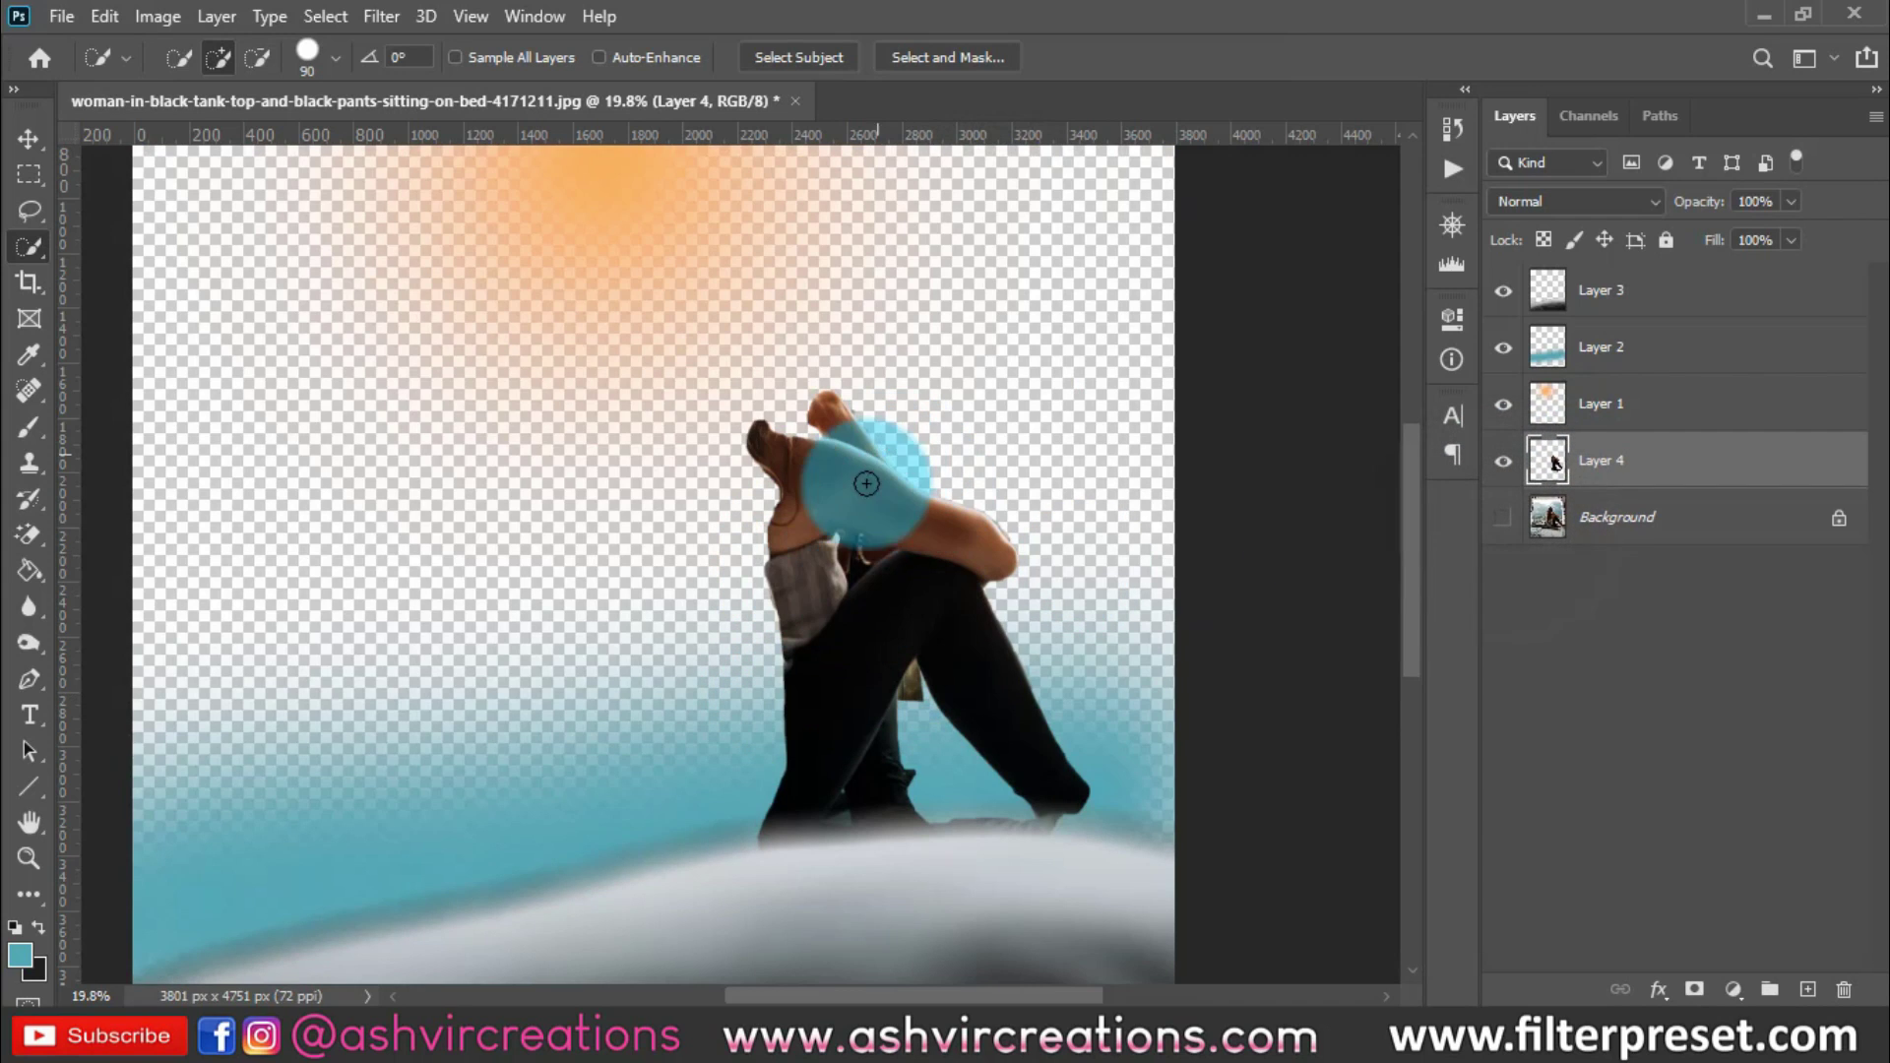
left_click(1503, 517)
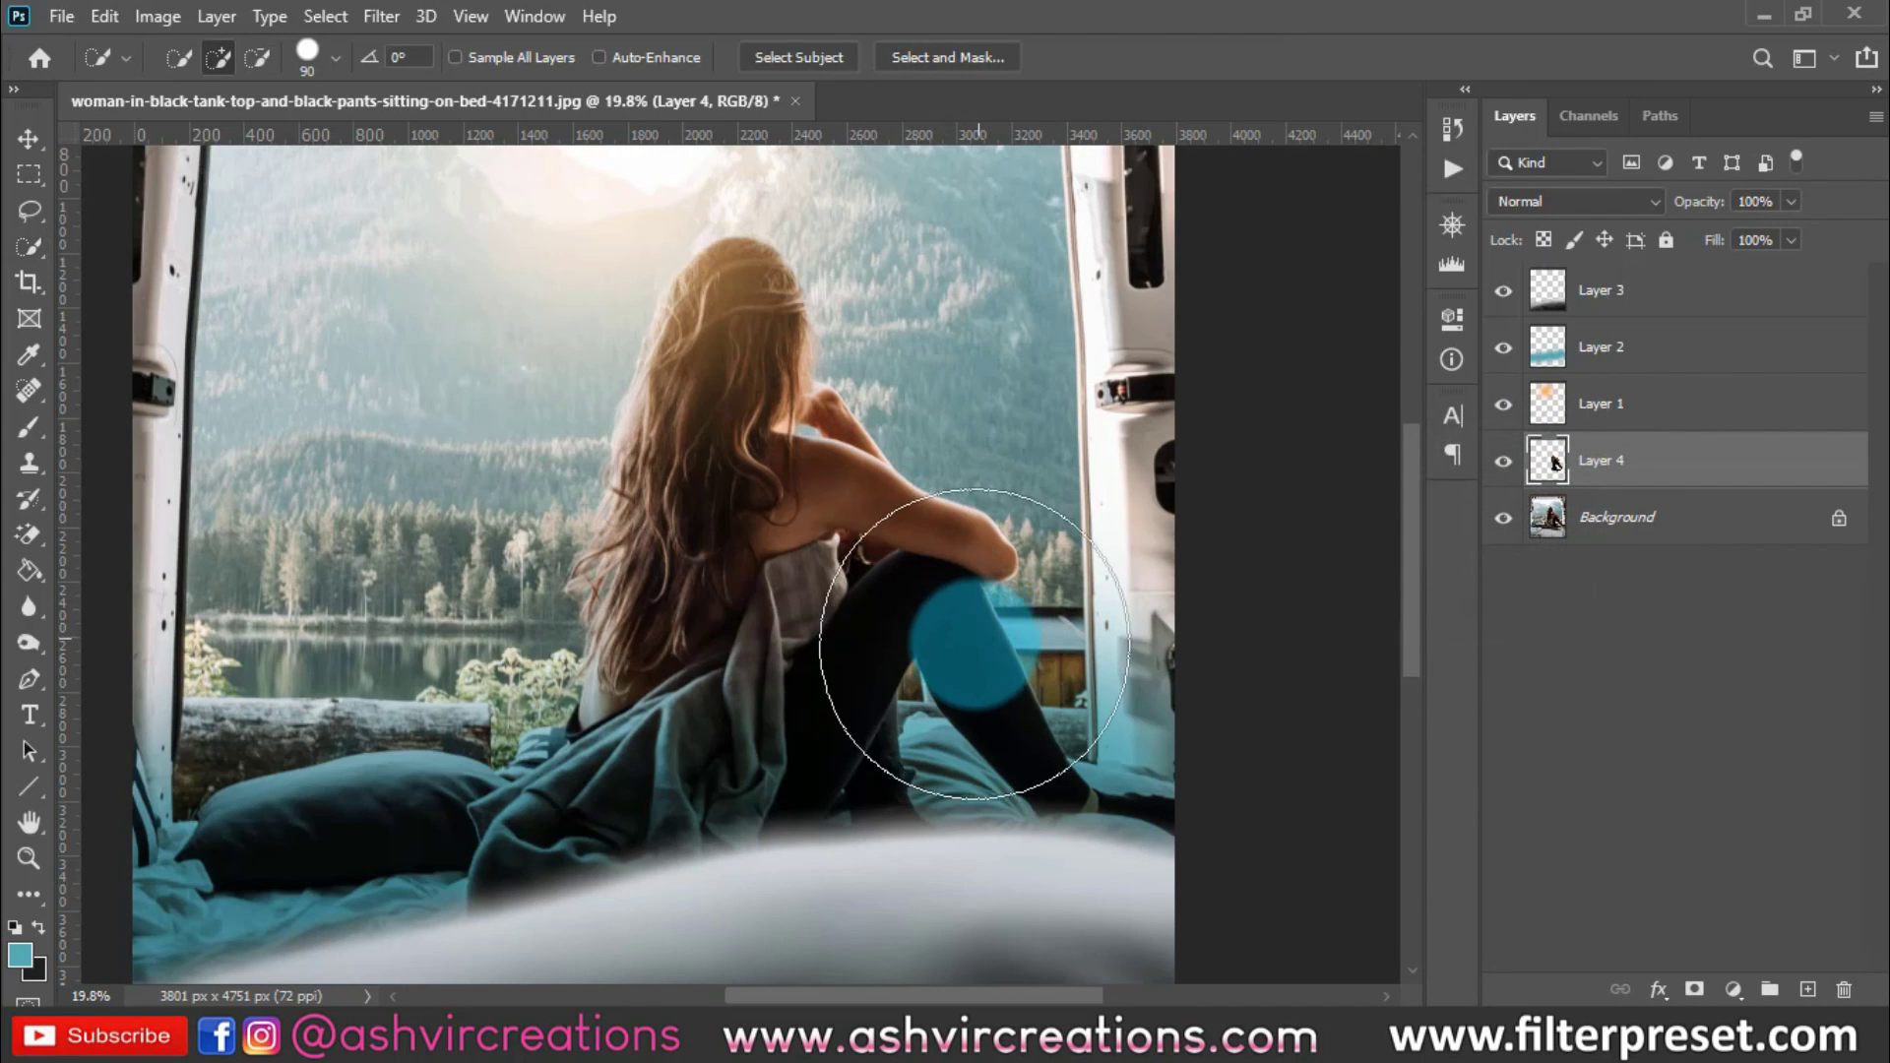
Add a new empty layer directly above Layer 4 with the Brush tool active, and check the cutout beneath it
key("b")
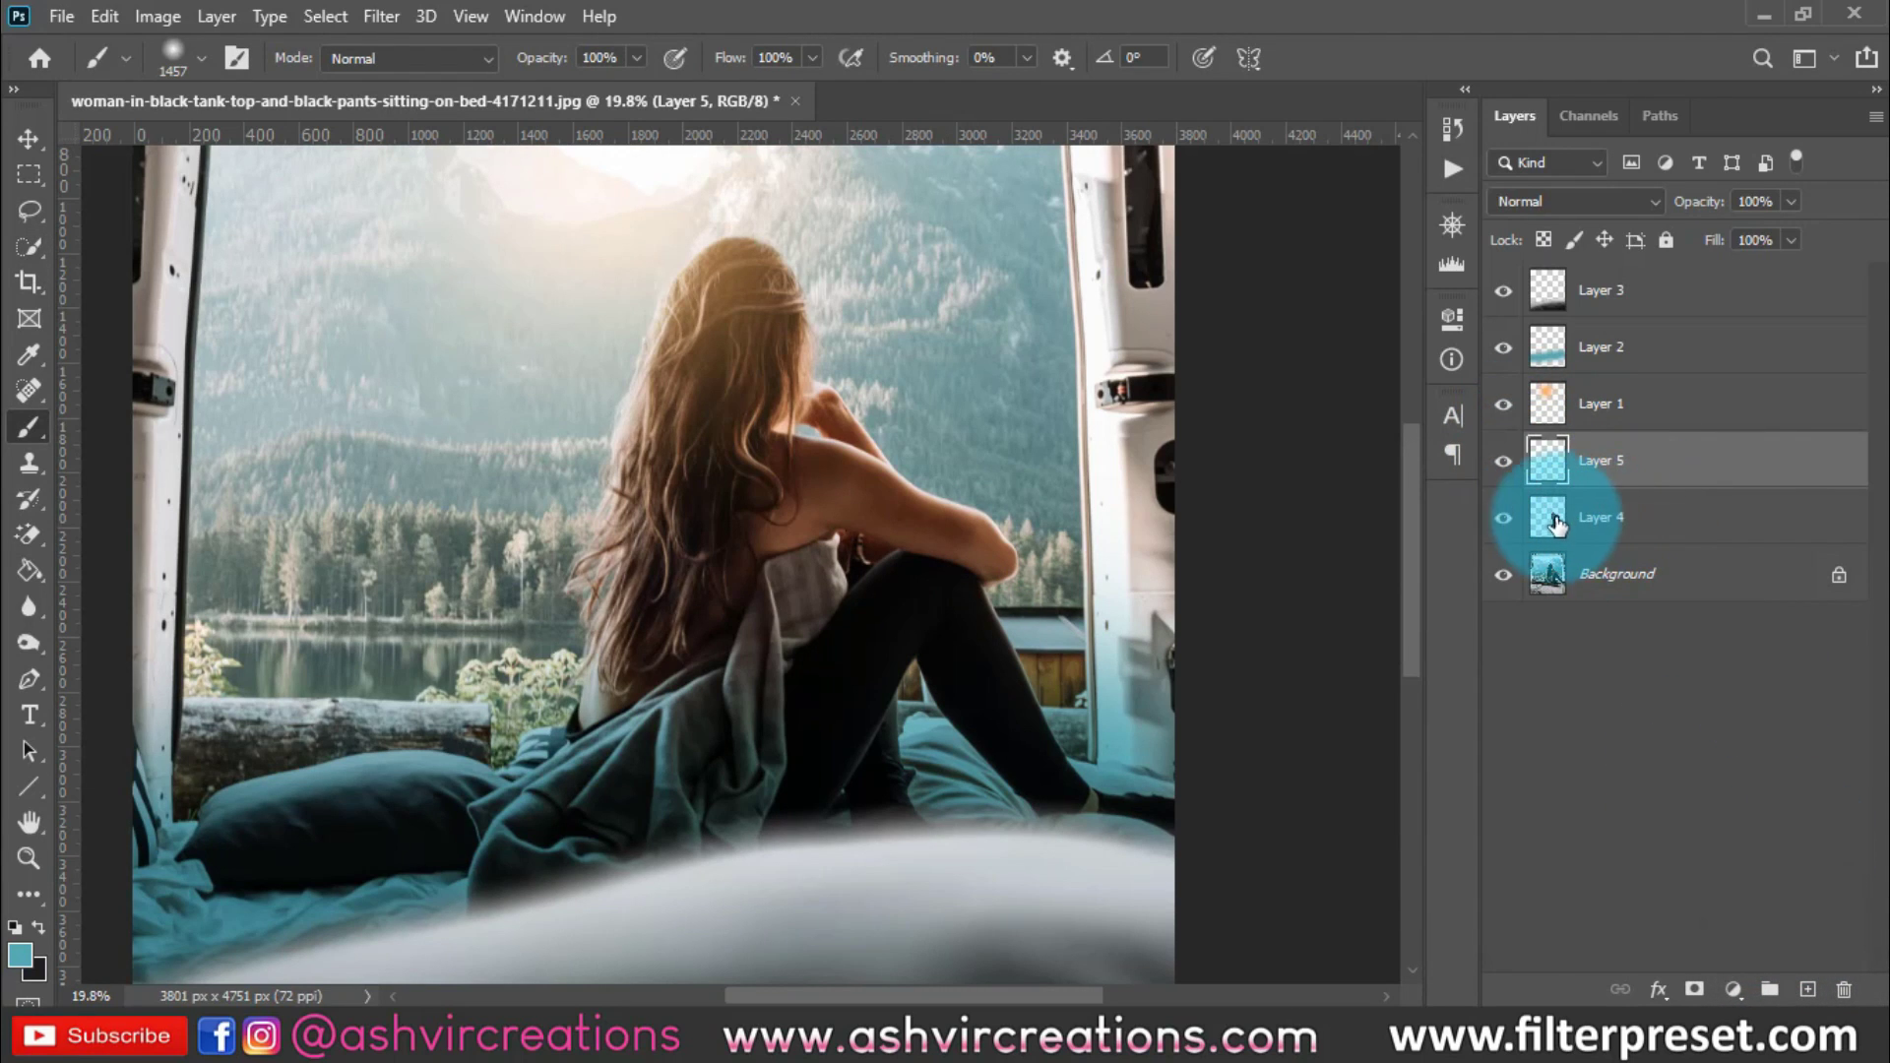
left_click(1503, 575)
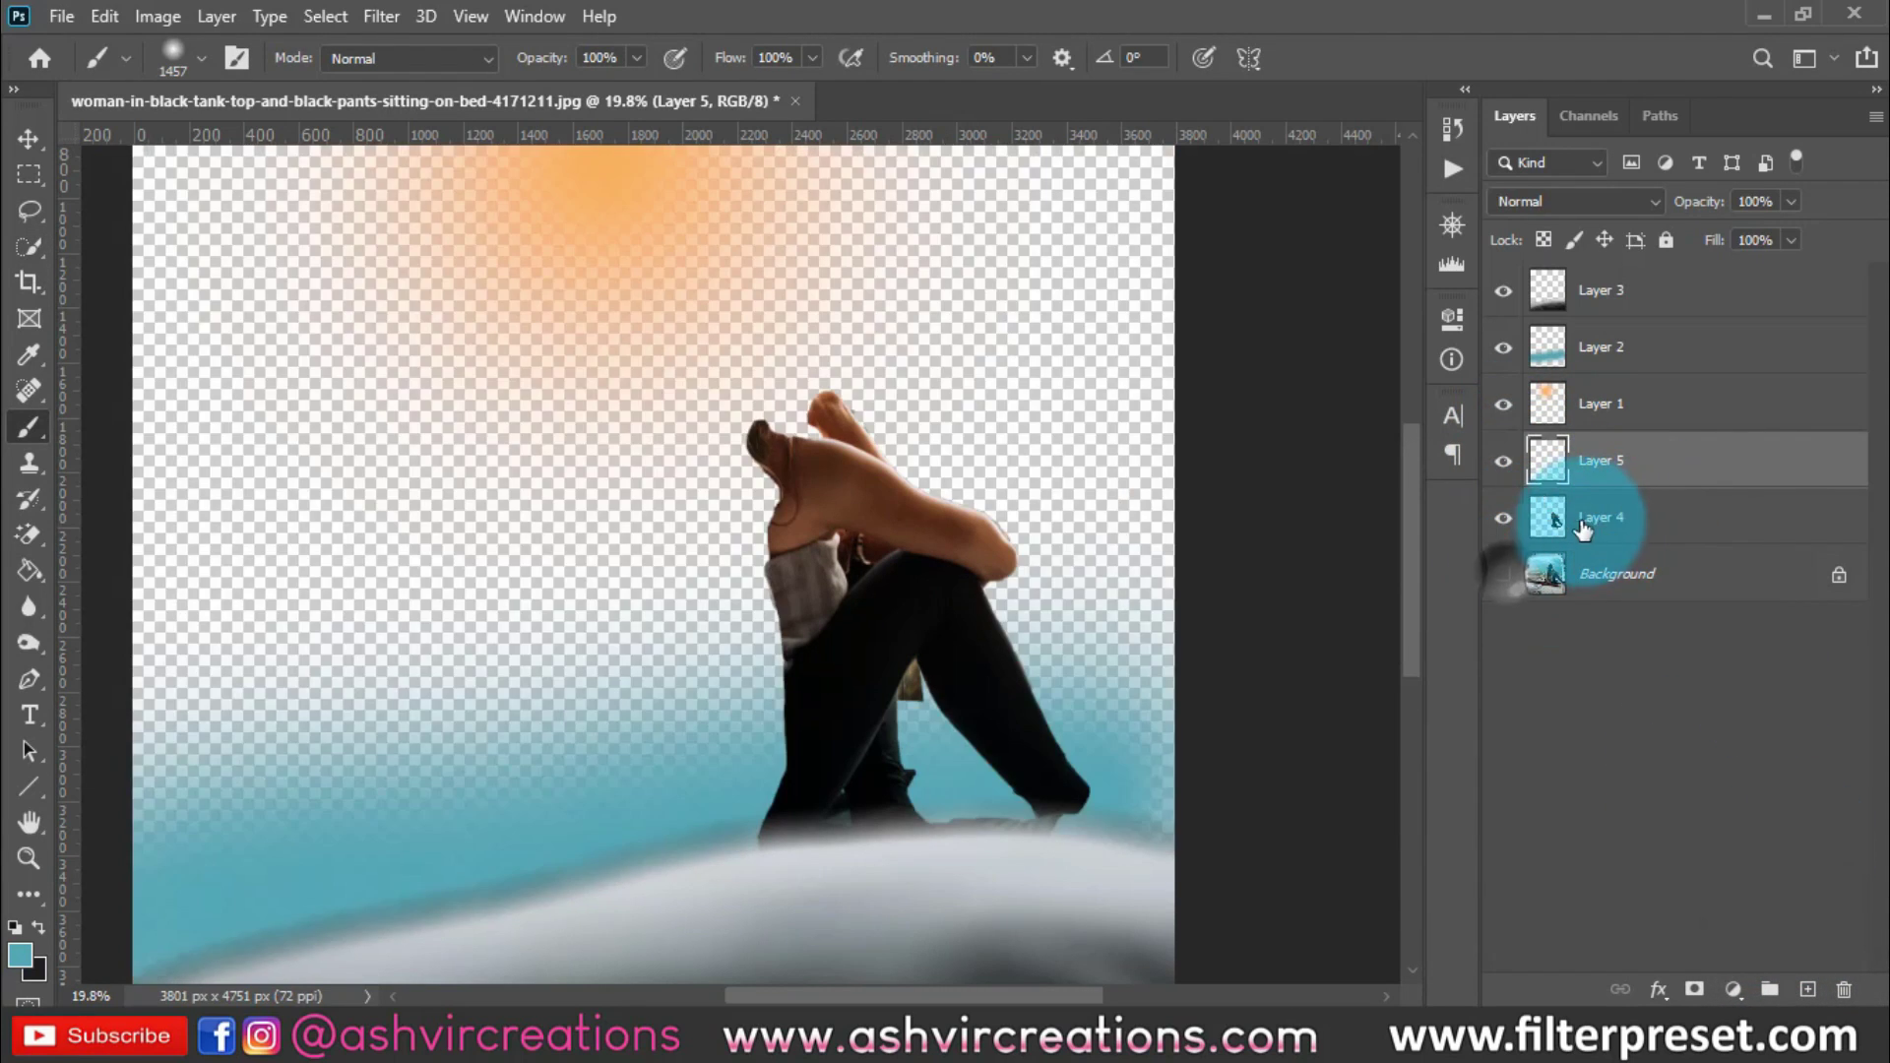
left_click(1503, 574)
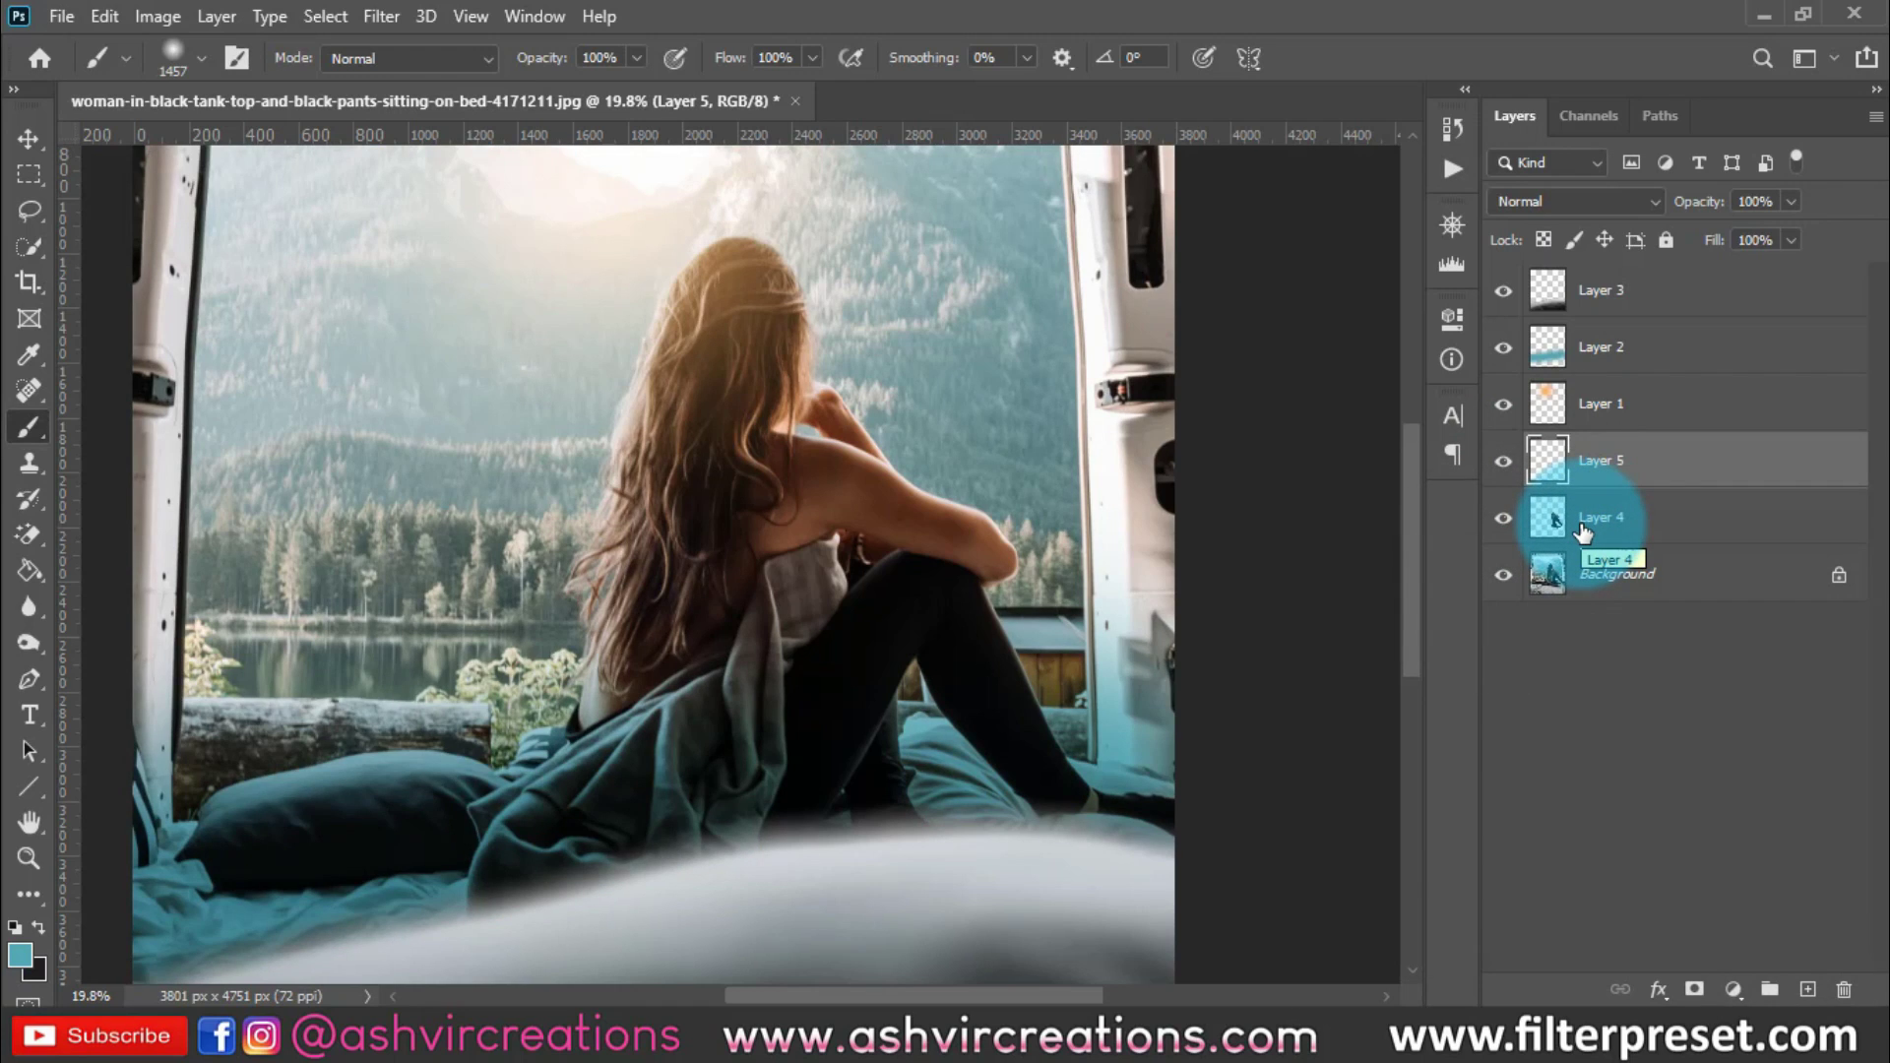
mouse_move(1582, 531)
left_mouse_down()
mouse_move(1611, 512)
mouse_move(1604, 480)
left_mouse_up()
scroll(1227, 497, "up", 2)
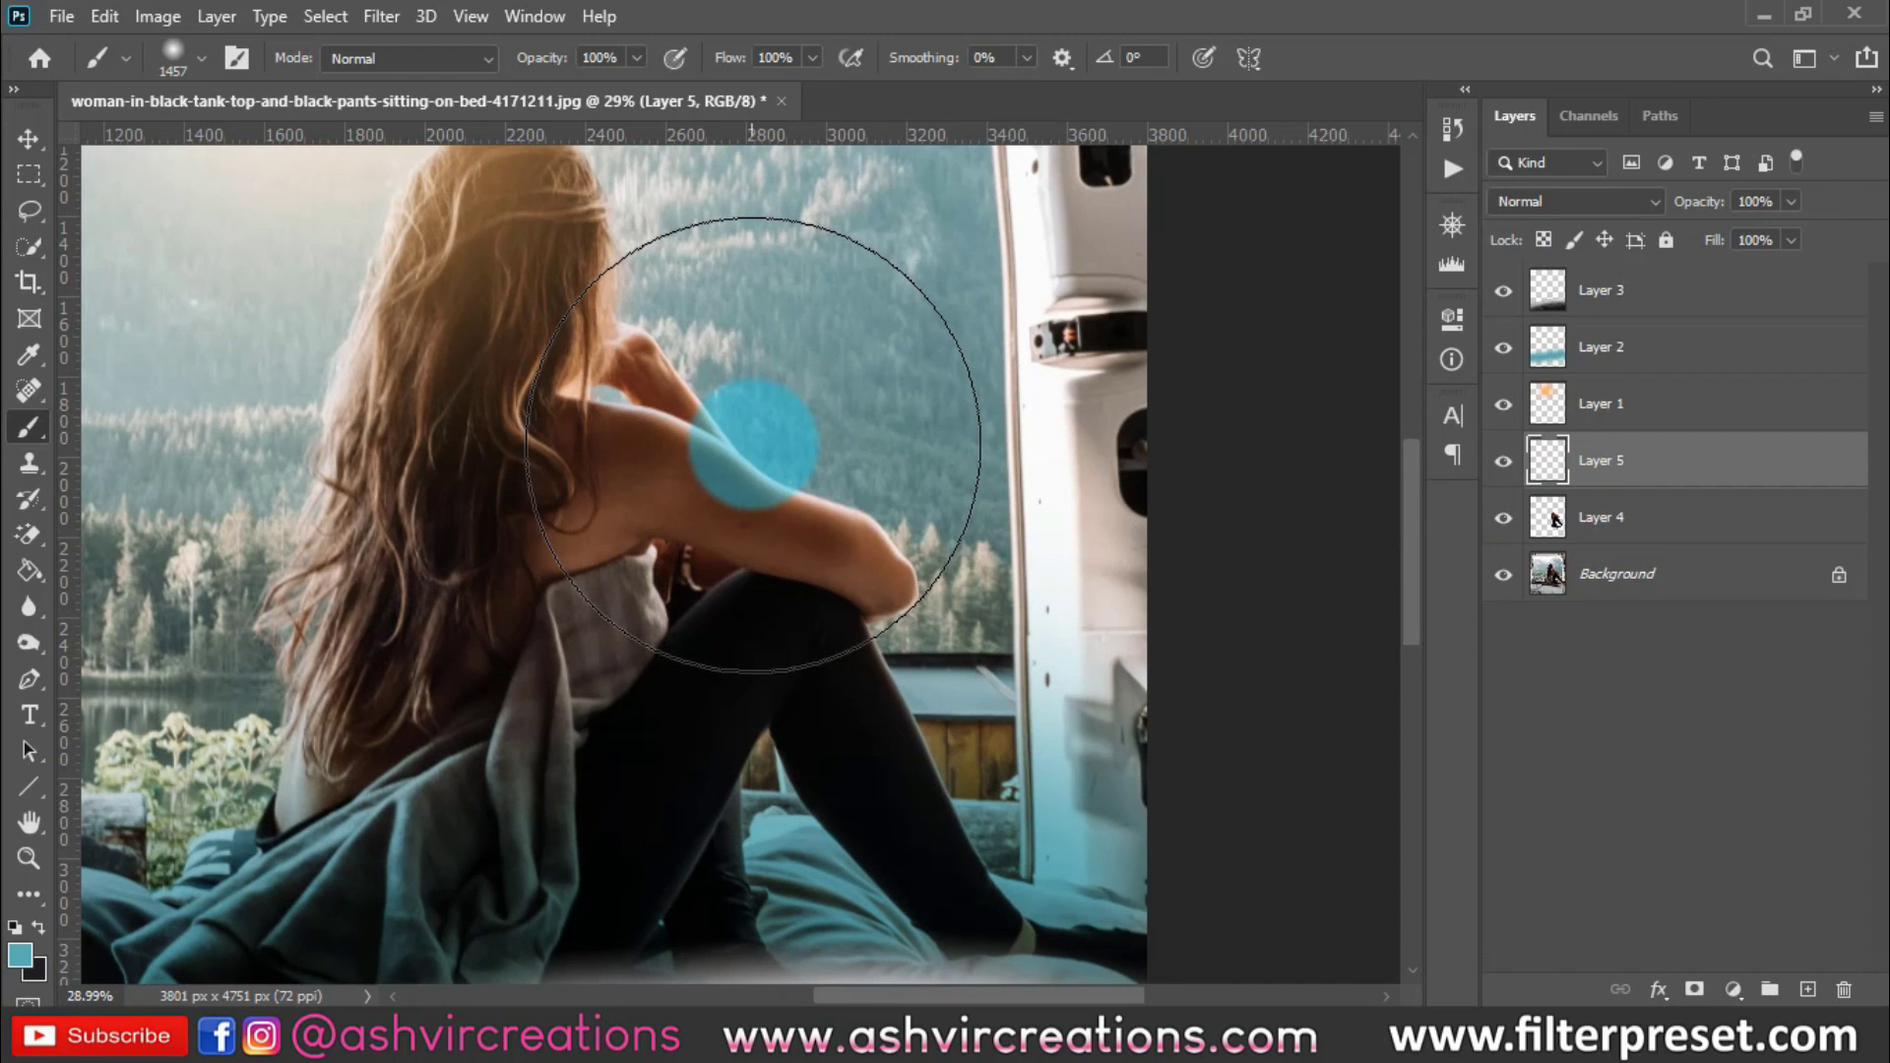
scroll(752, 443, "down", 1)
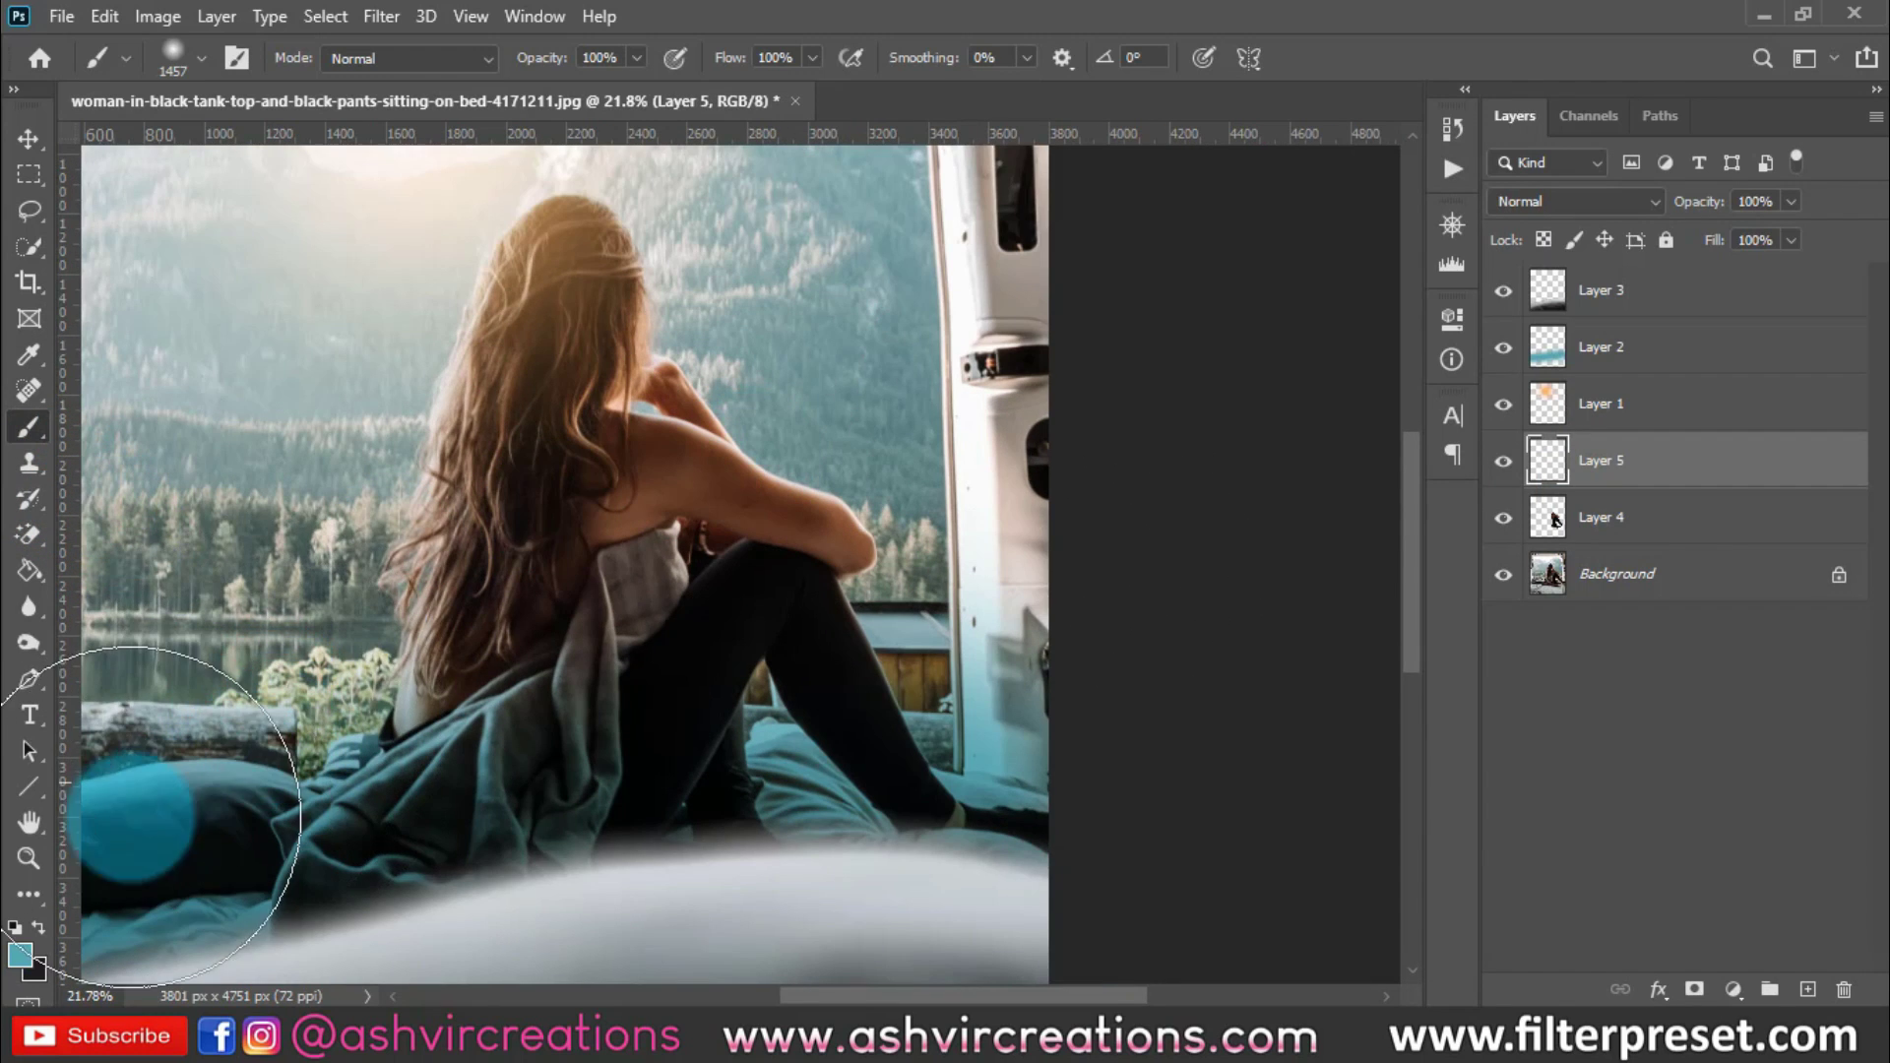
Paint a large soft teal spot beside the woman's shoulder and elbow on Layer 5
left_click(854, 366)
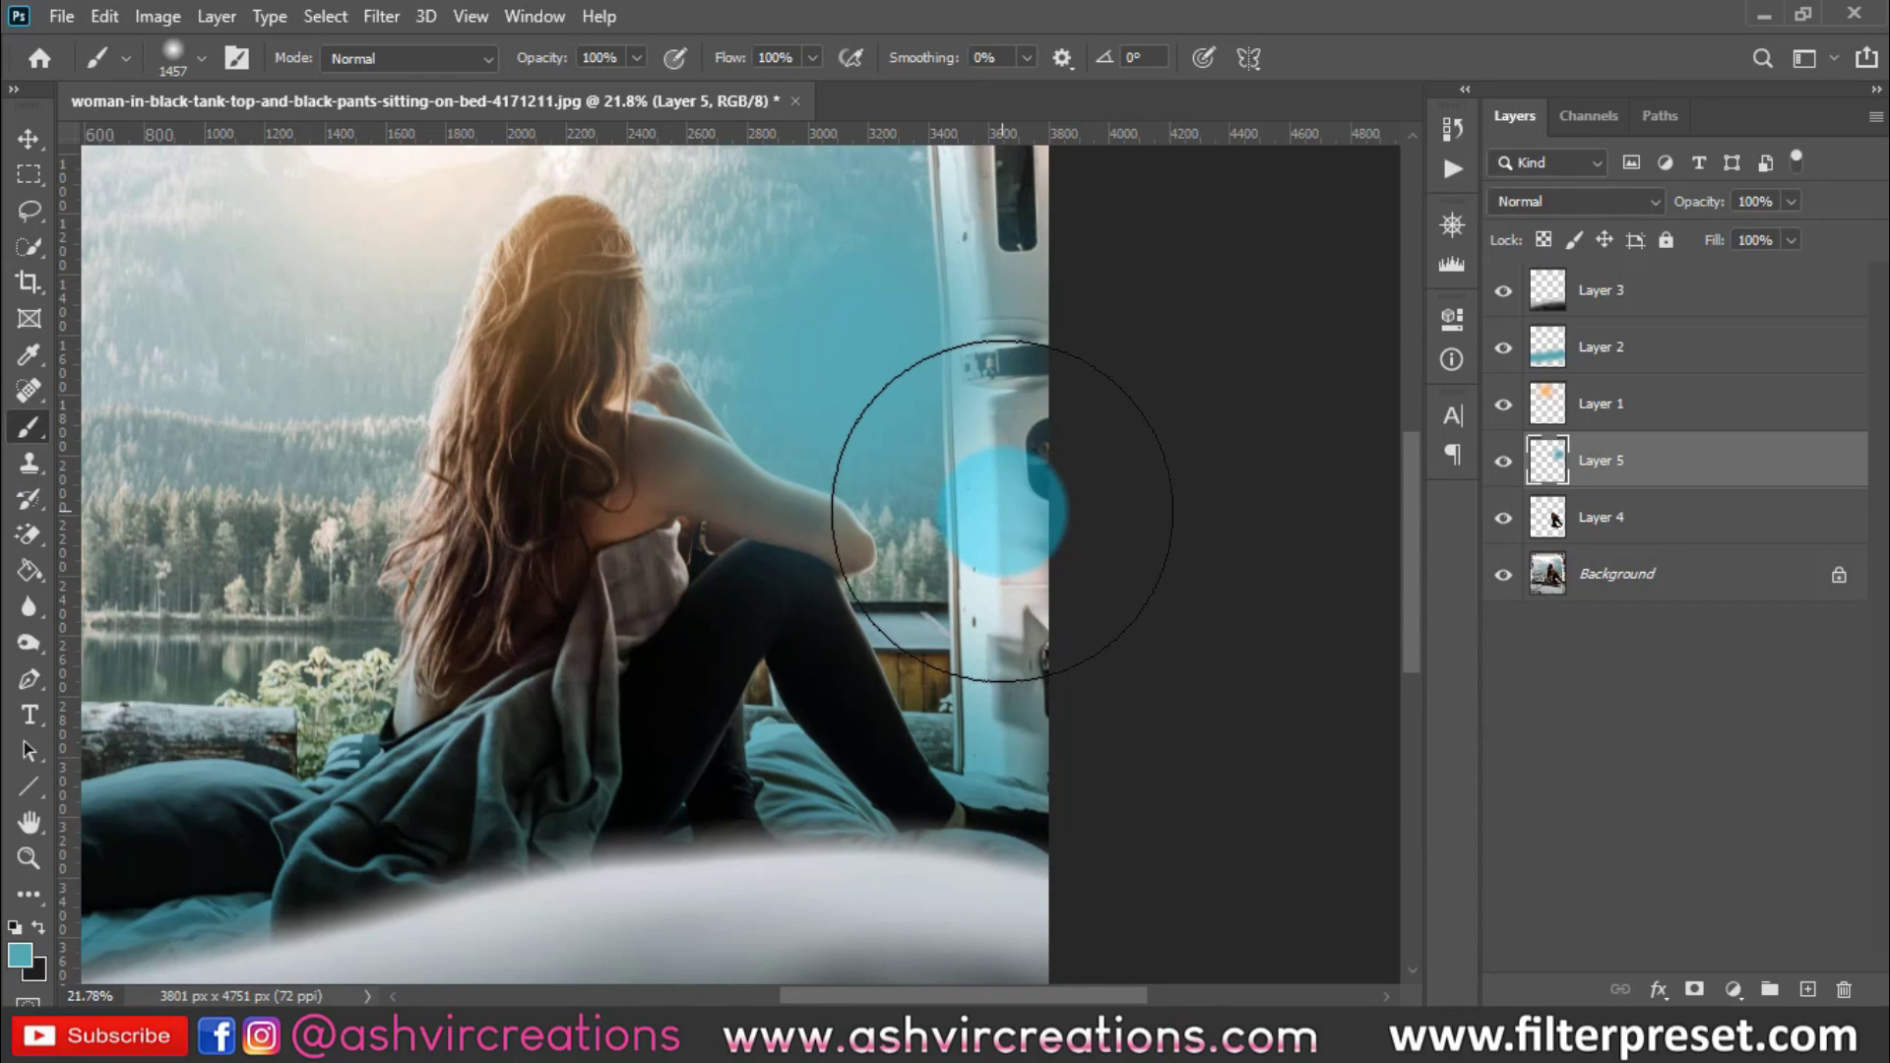
scroll(926, 497, "down", 2)
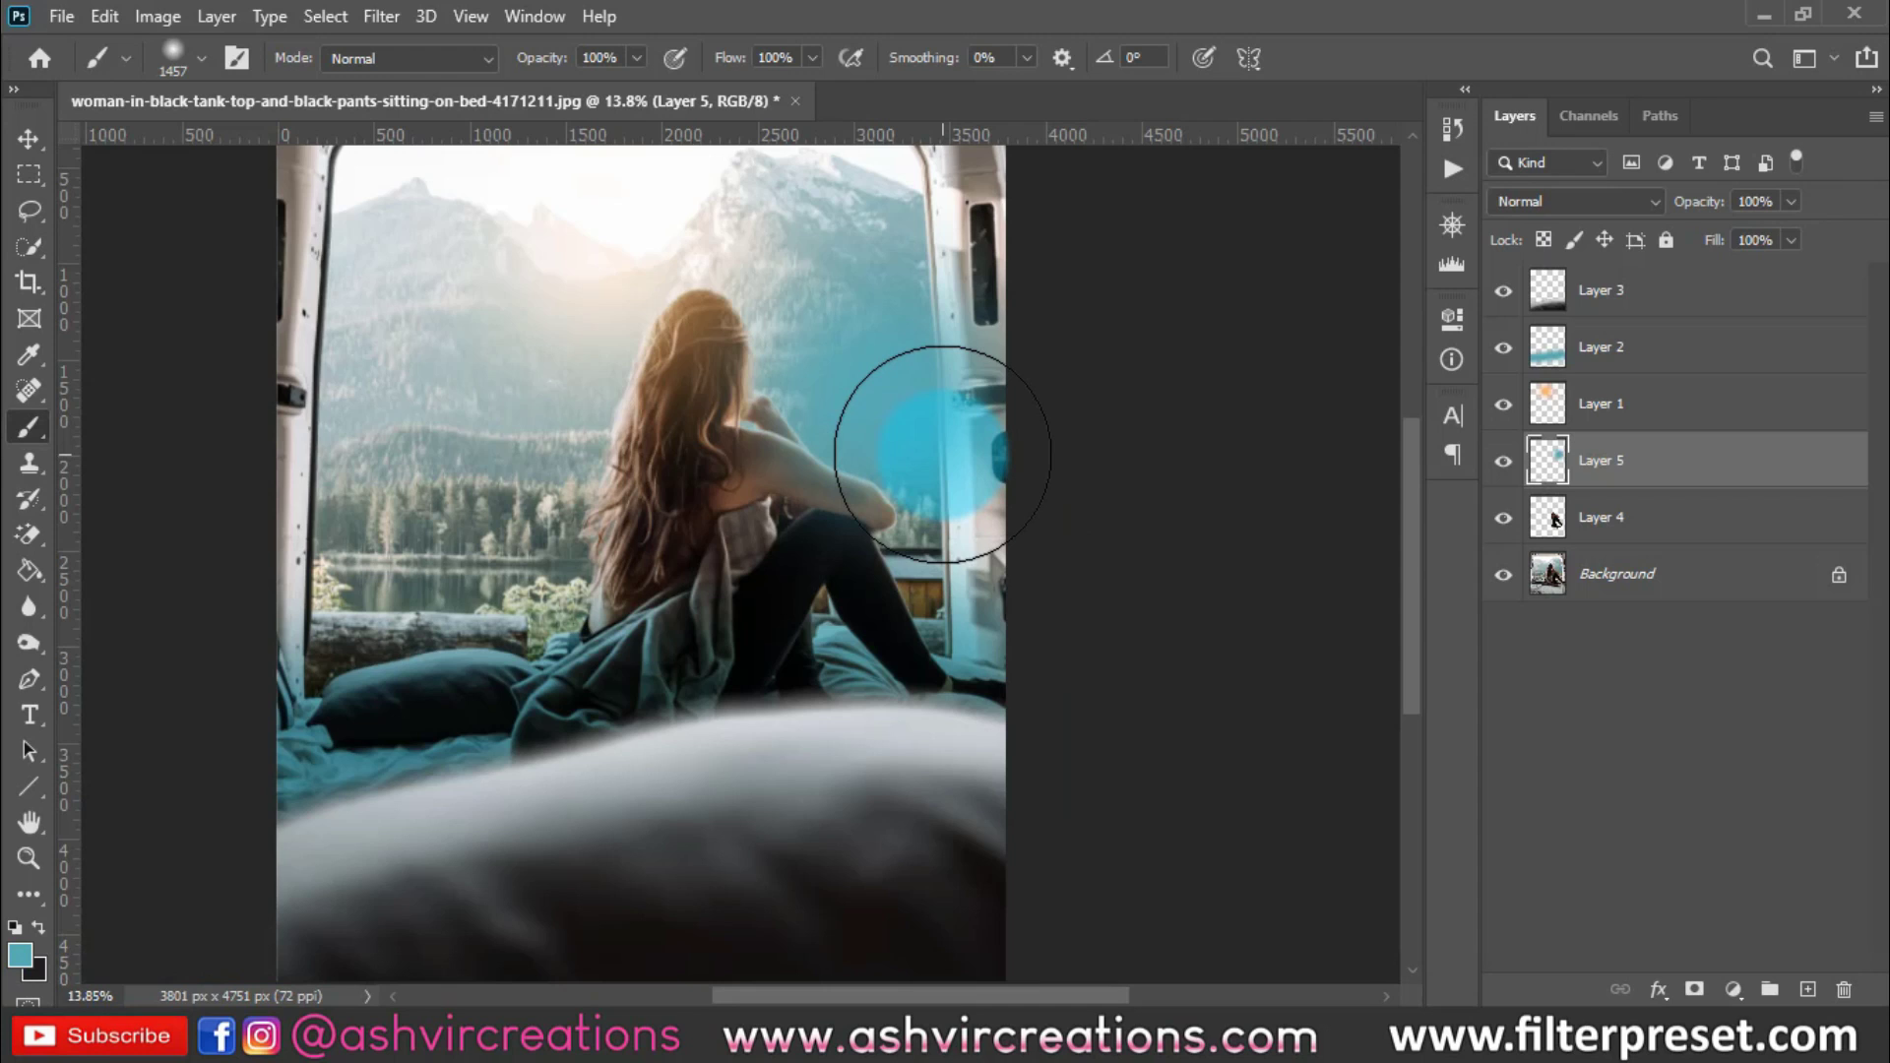
left_click(538, 332)
left_click(517, 419)
left_click(672, 327)
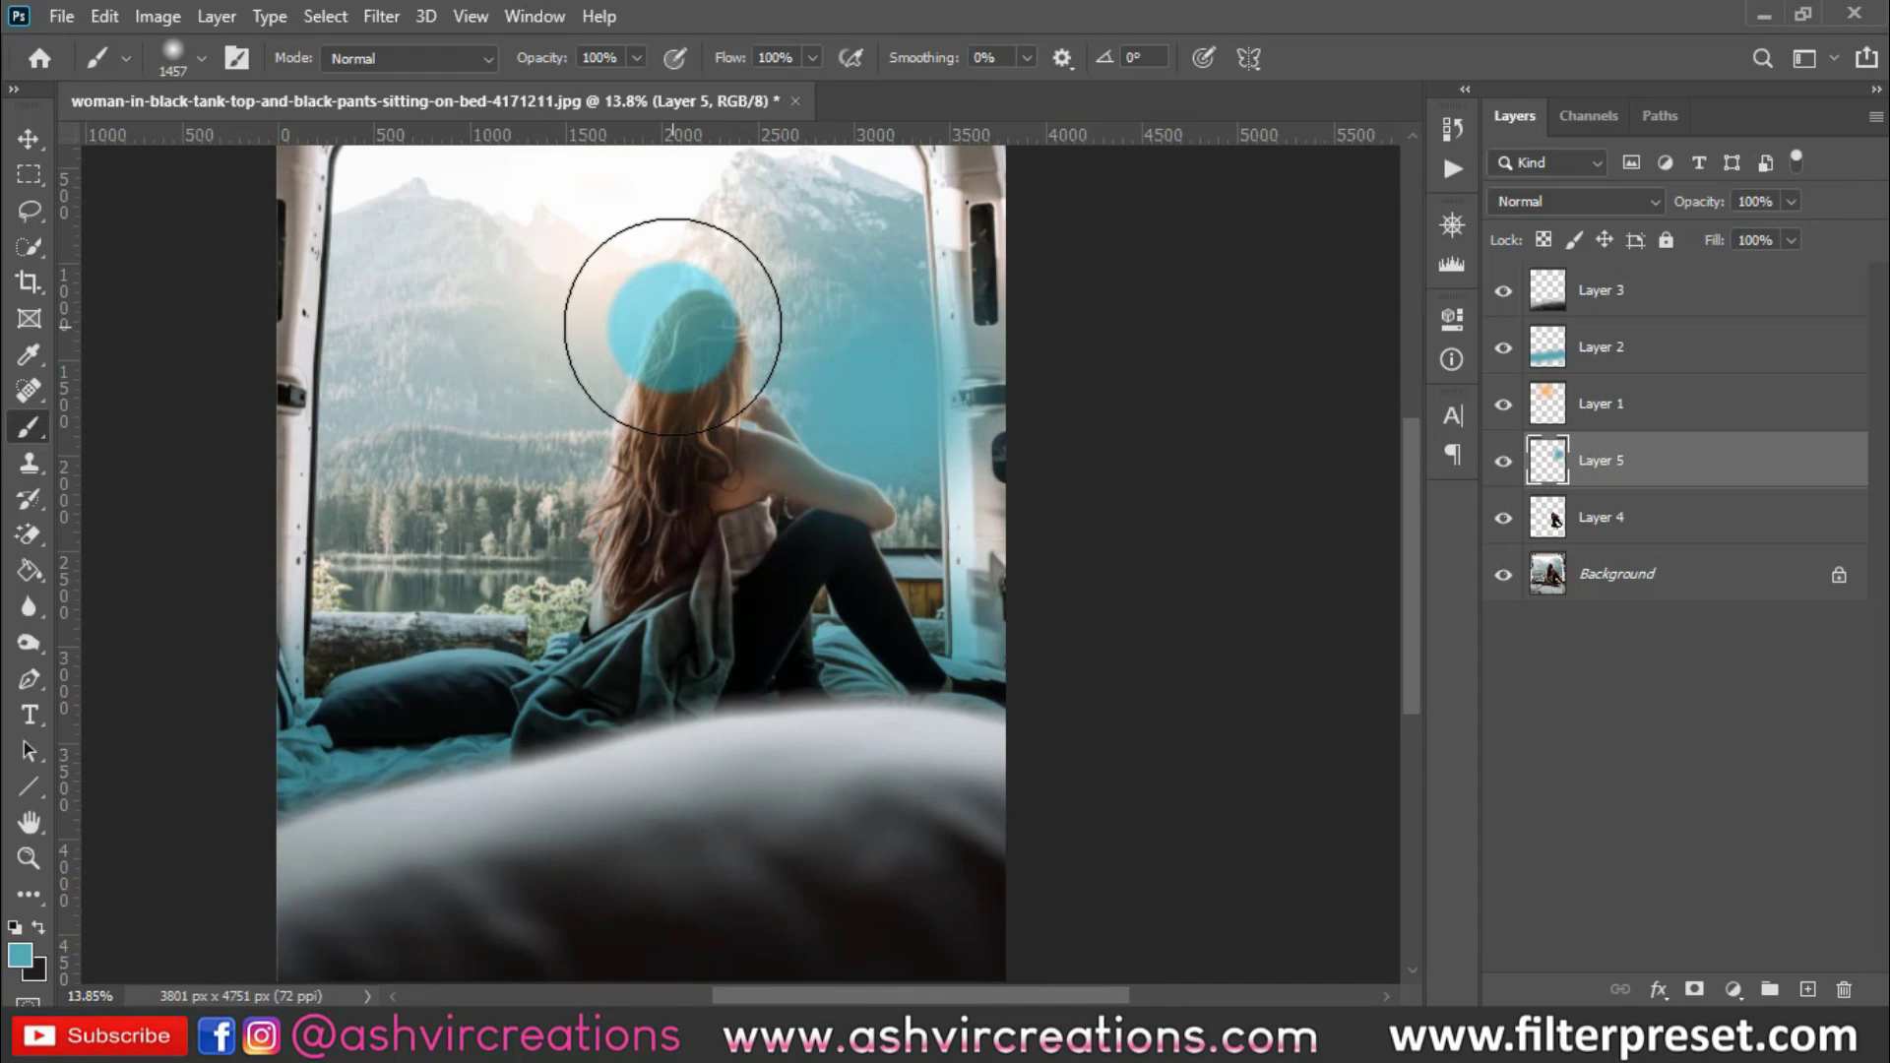
scroll(672, 328, "up", 2)
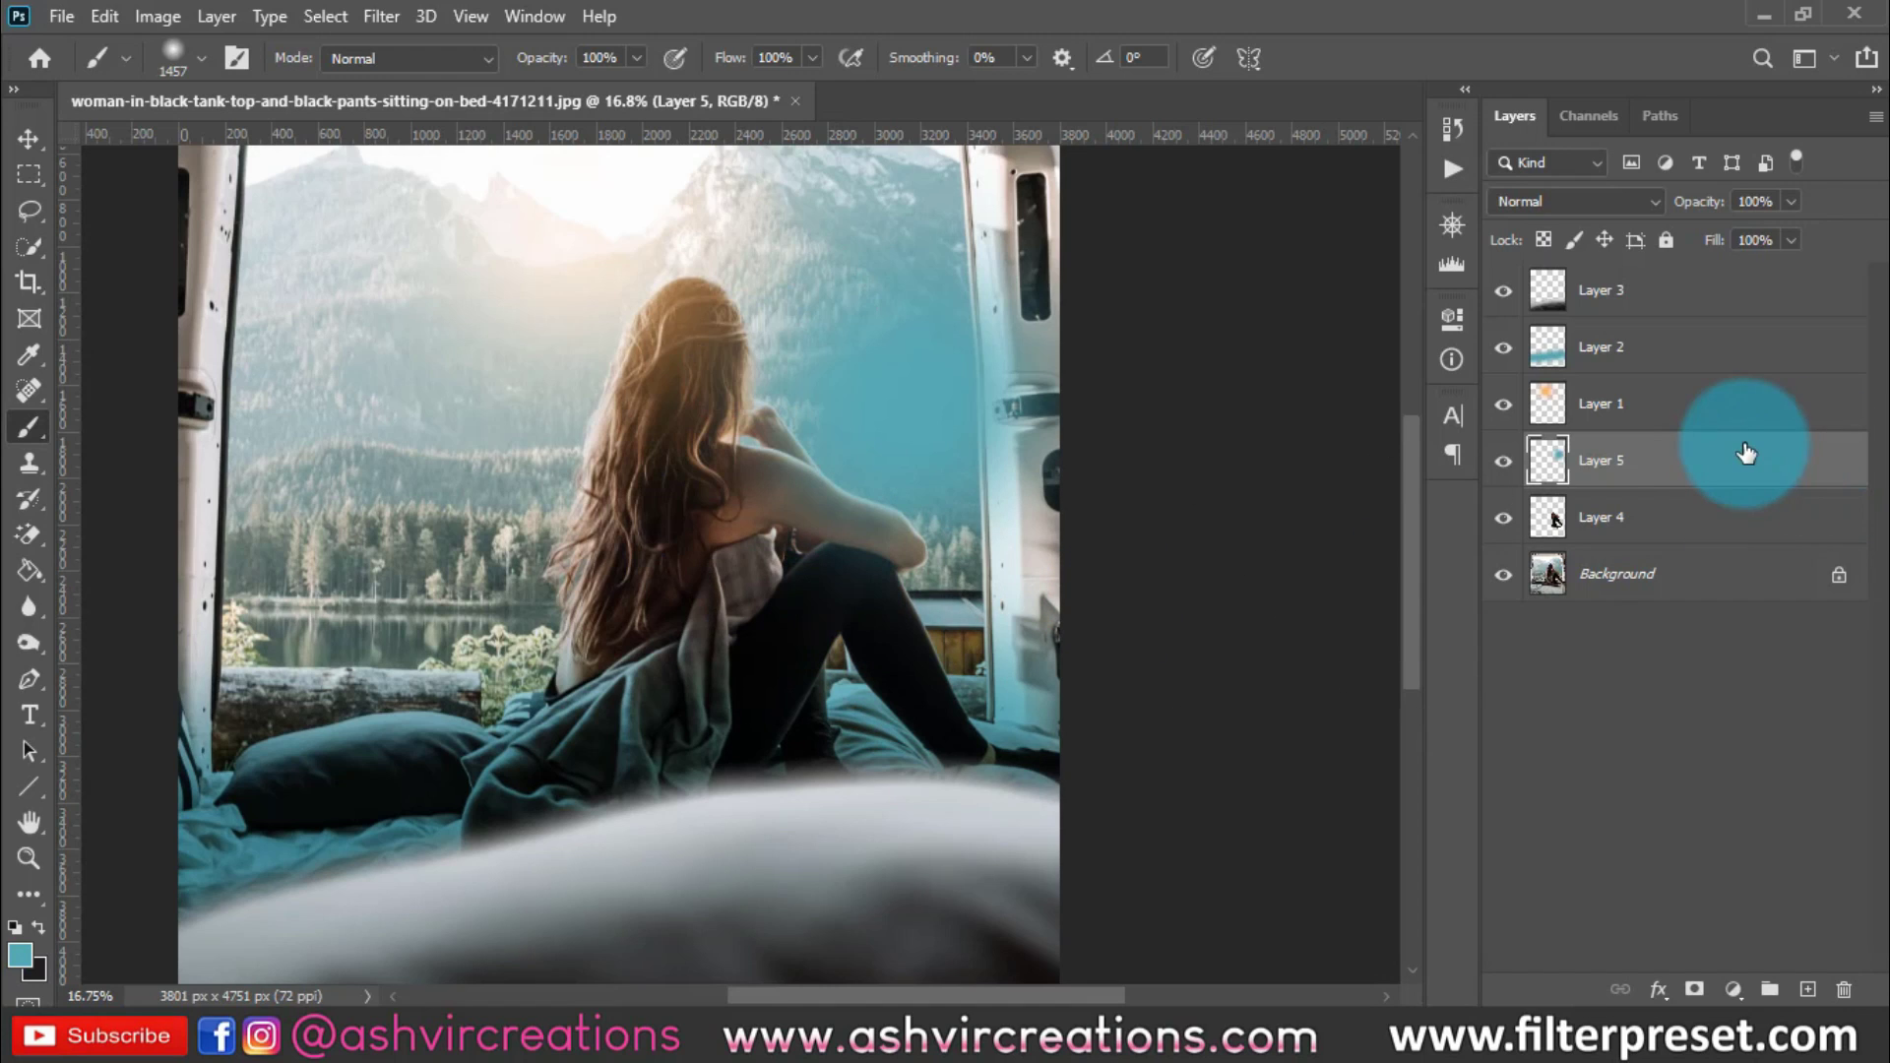
Clip Layer 5 to the body cutout on Layer 4 and set its blend mode to Screen
right_click(1665, 475)
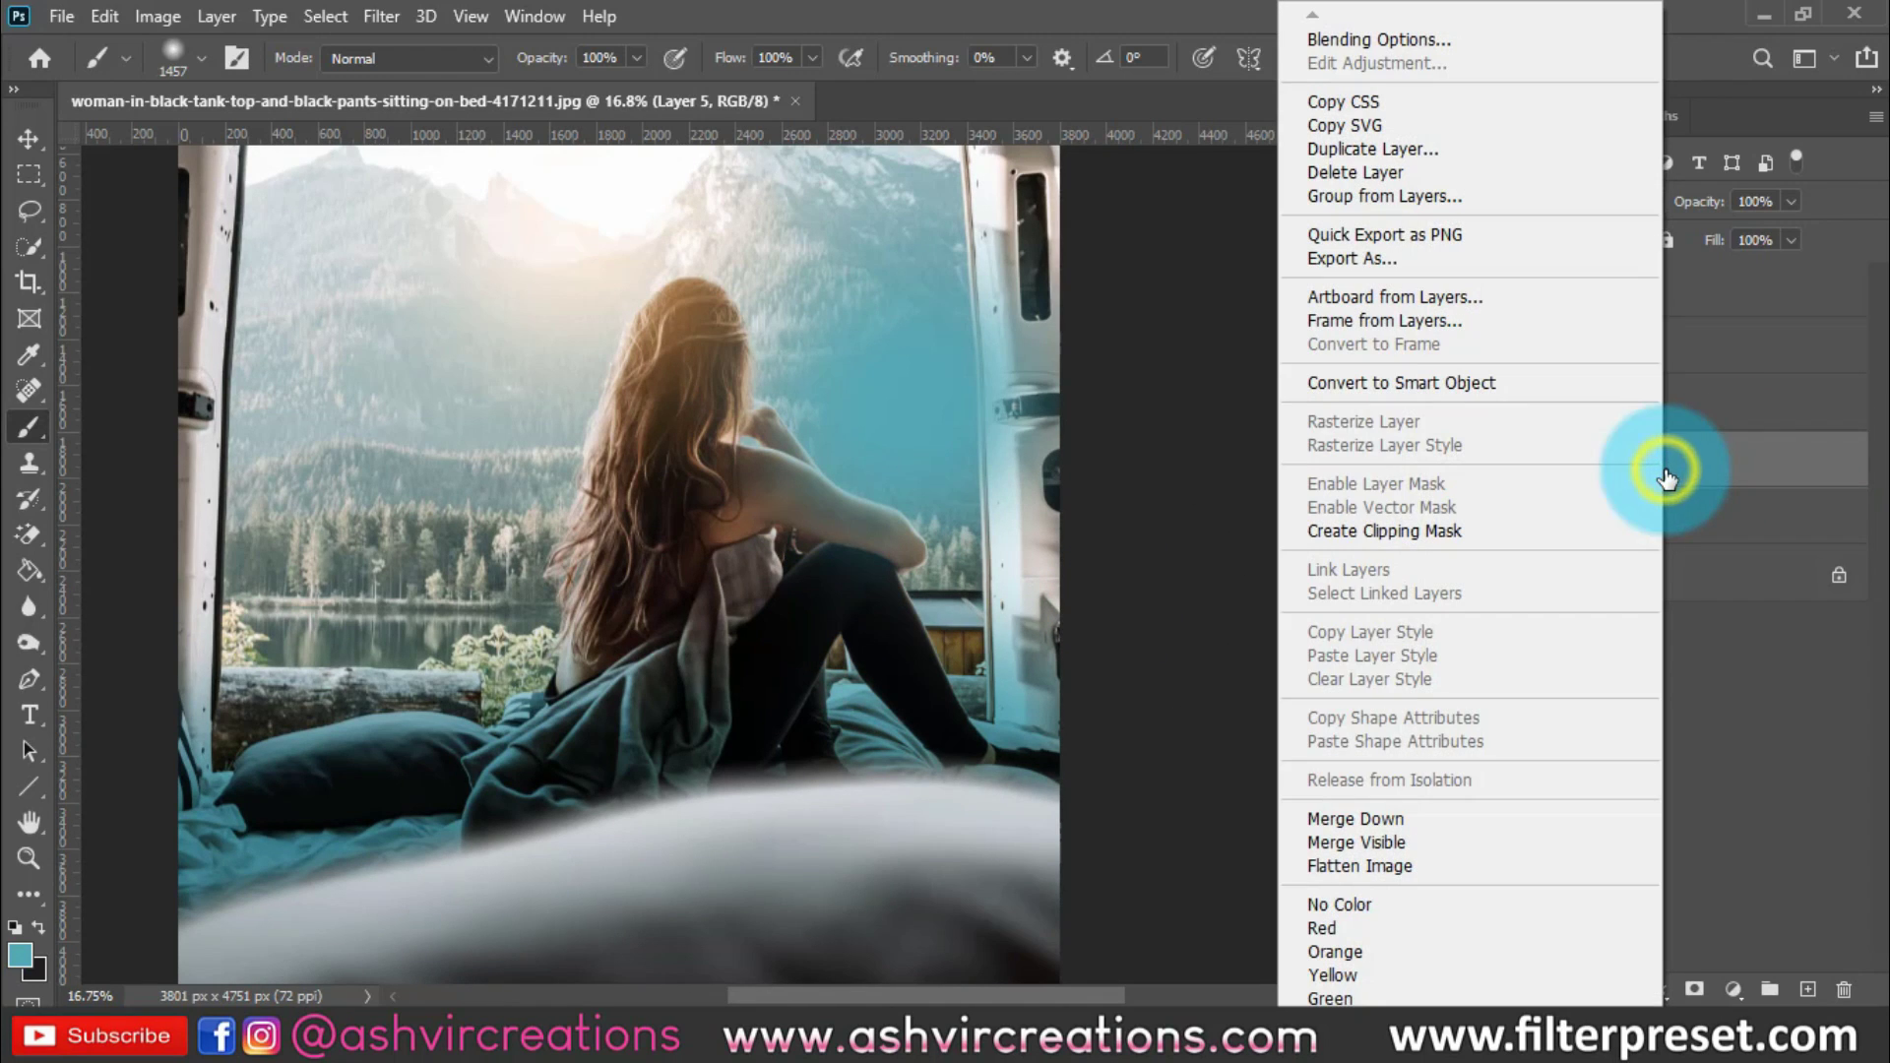
left_click(1404, 532)
scroll(1117, 506, "up", 5)
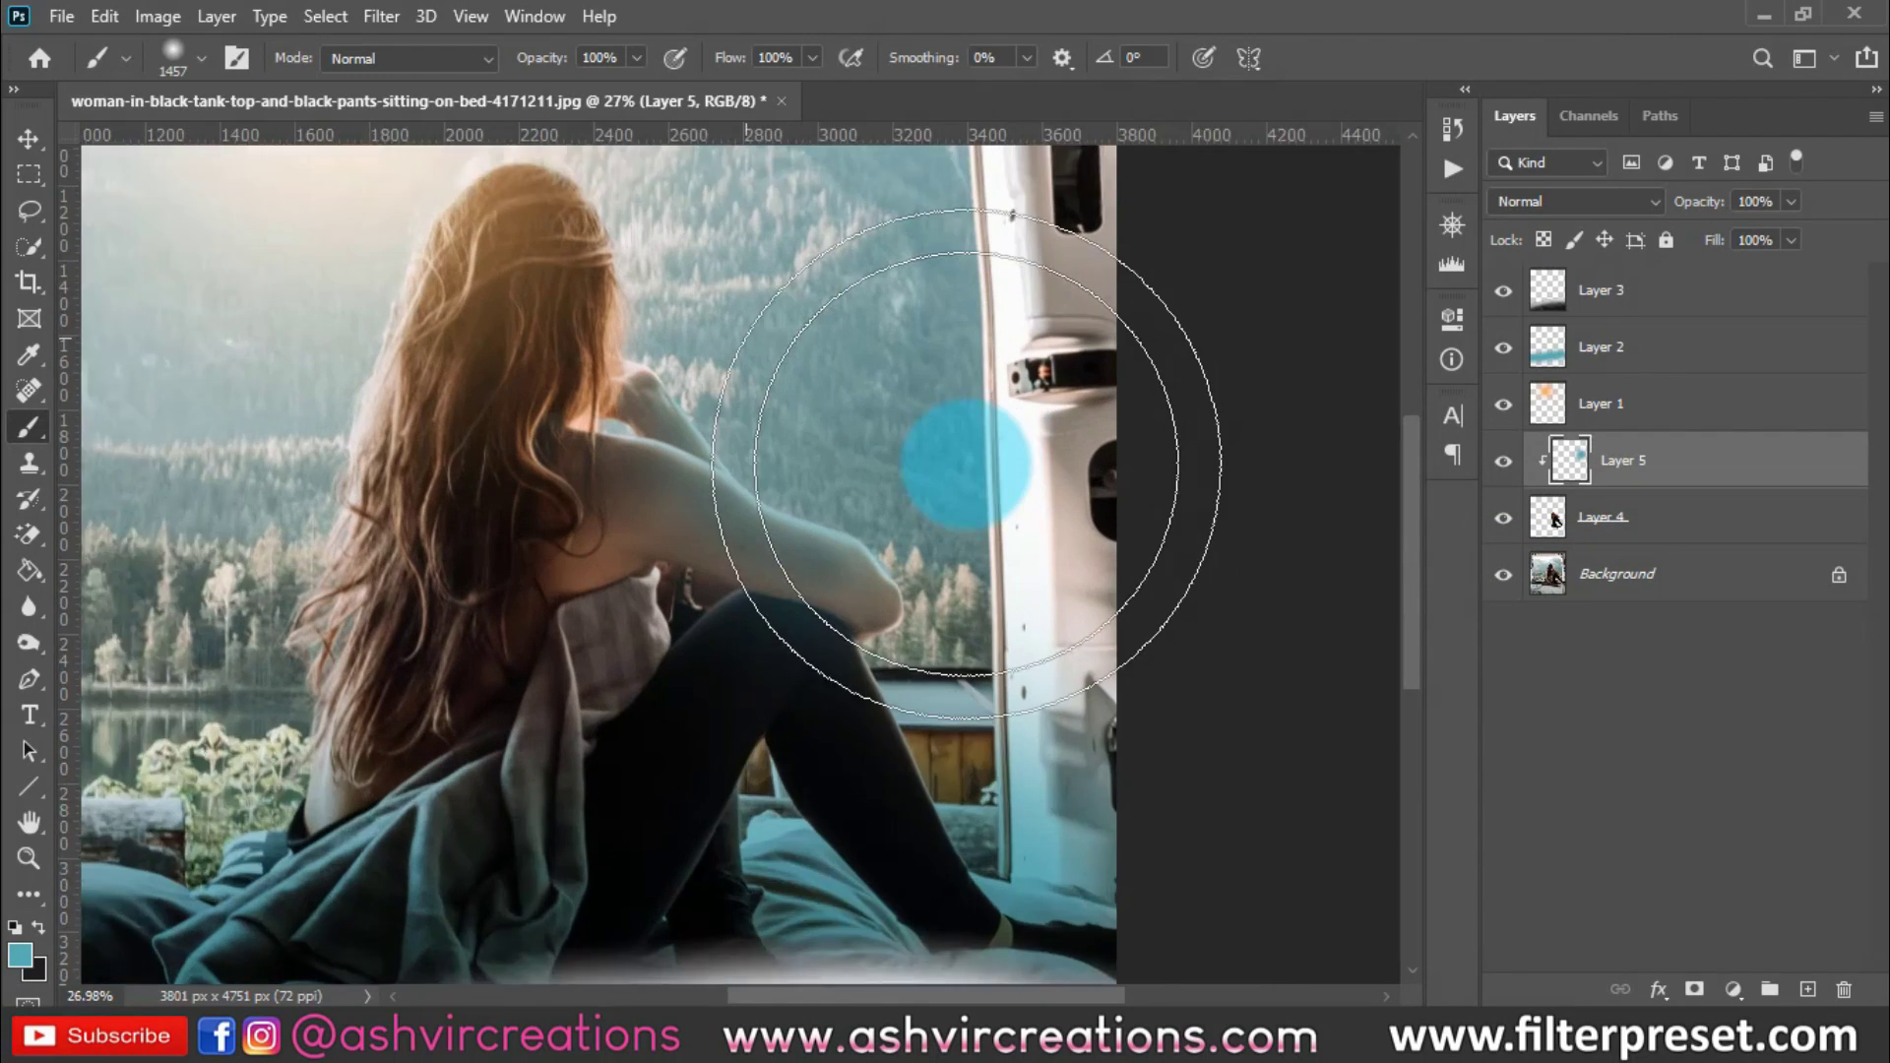
left_click(1619, 197)
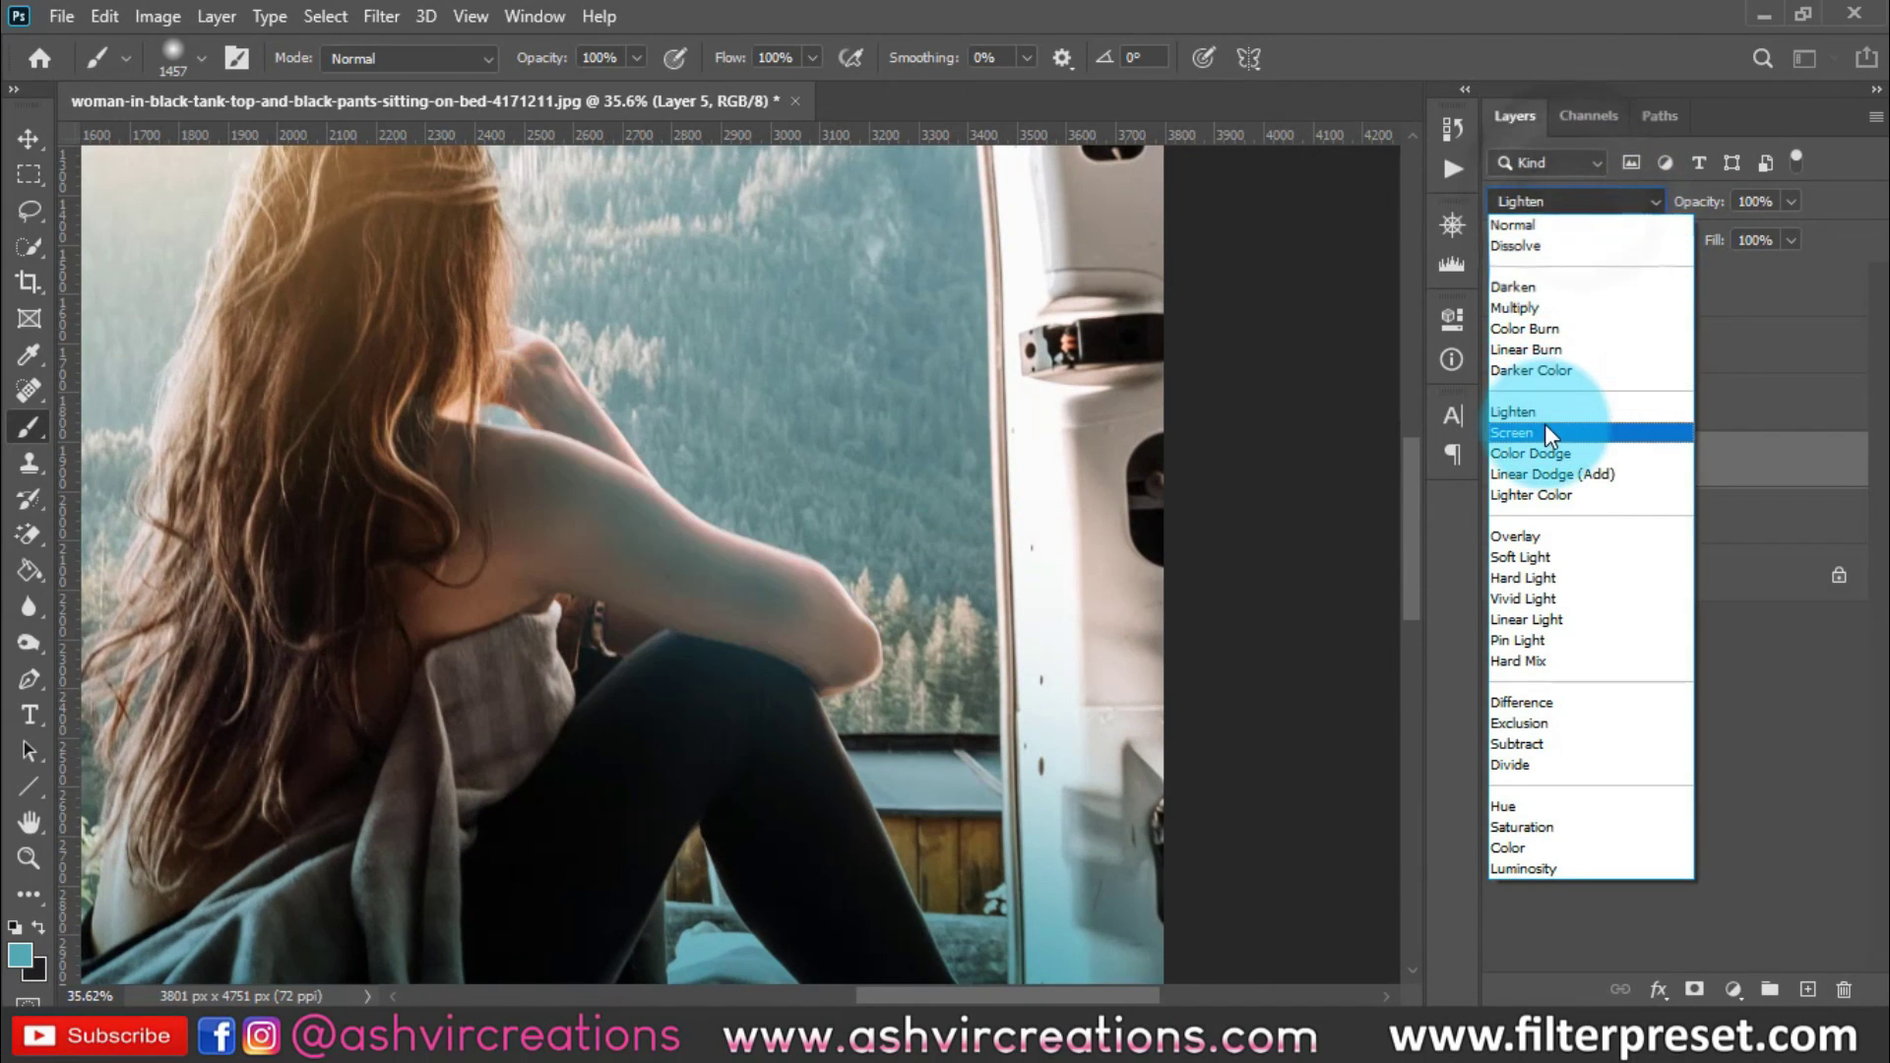
left_click(1545, 426)
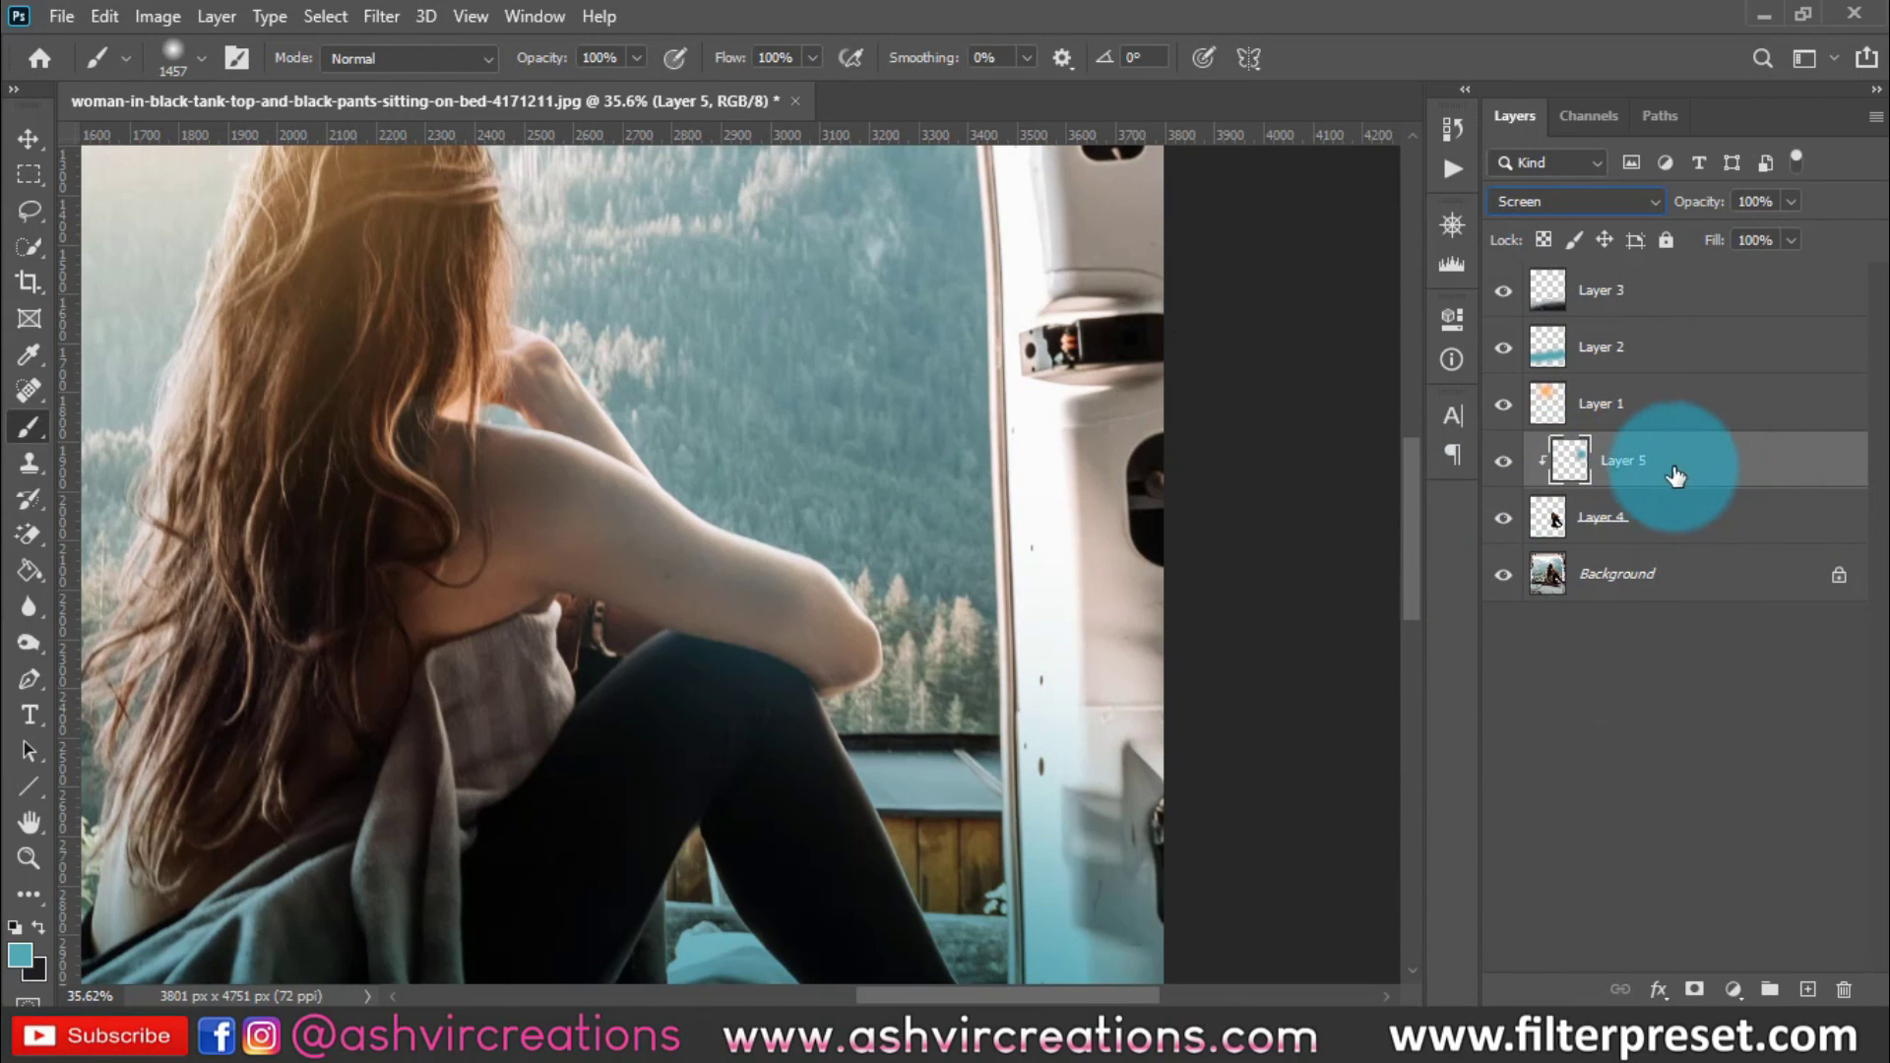
Compare the woman's arm and leggings with Layer 5's teal light hidden and shown
left_click(1512, 463)
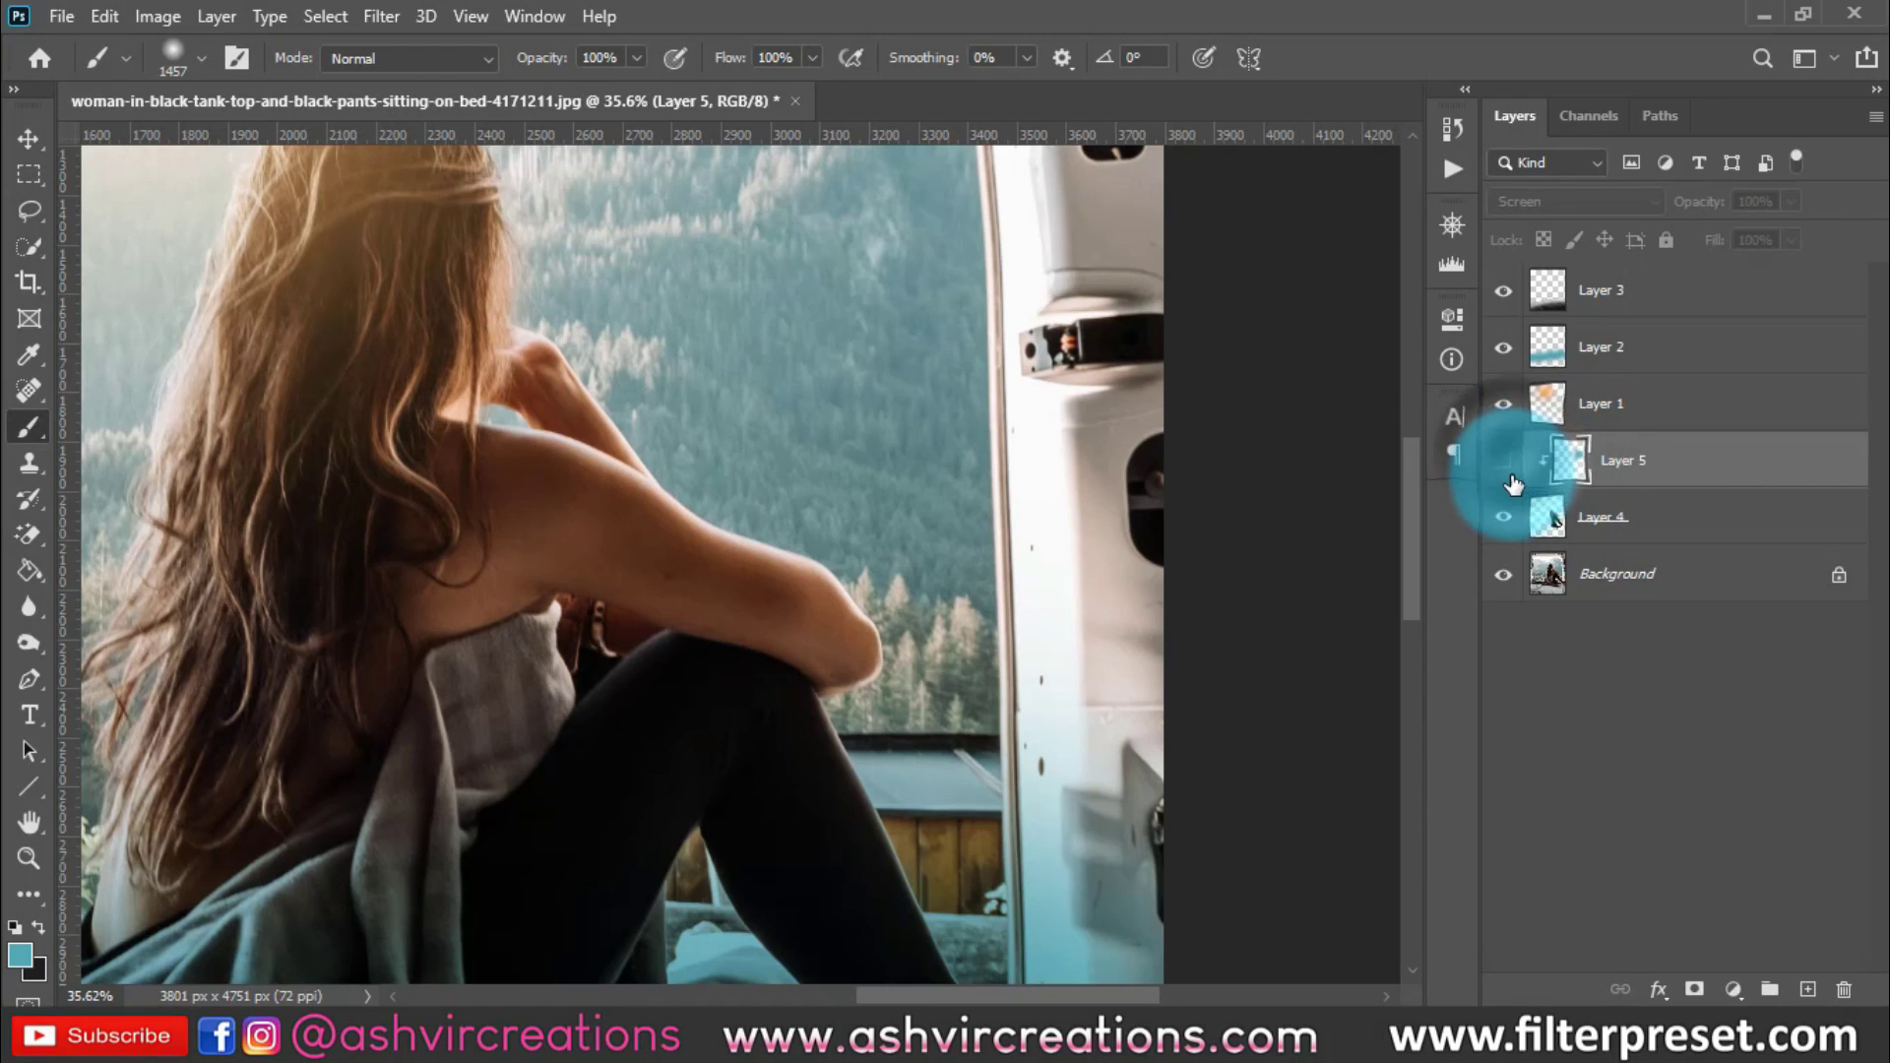
left_click(1500, 467)
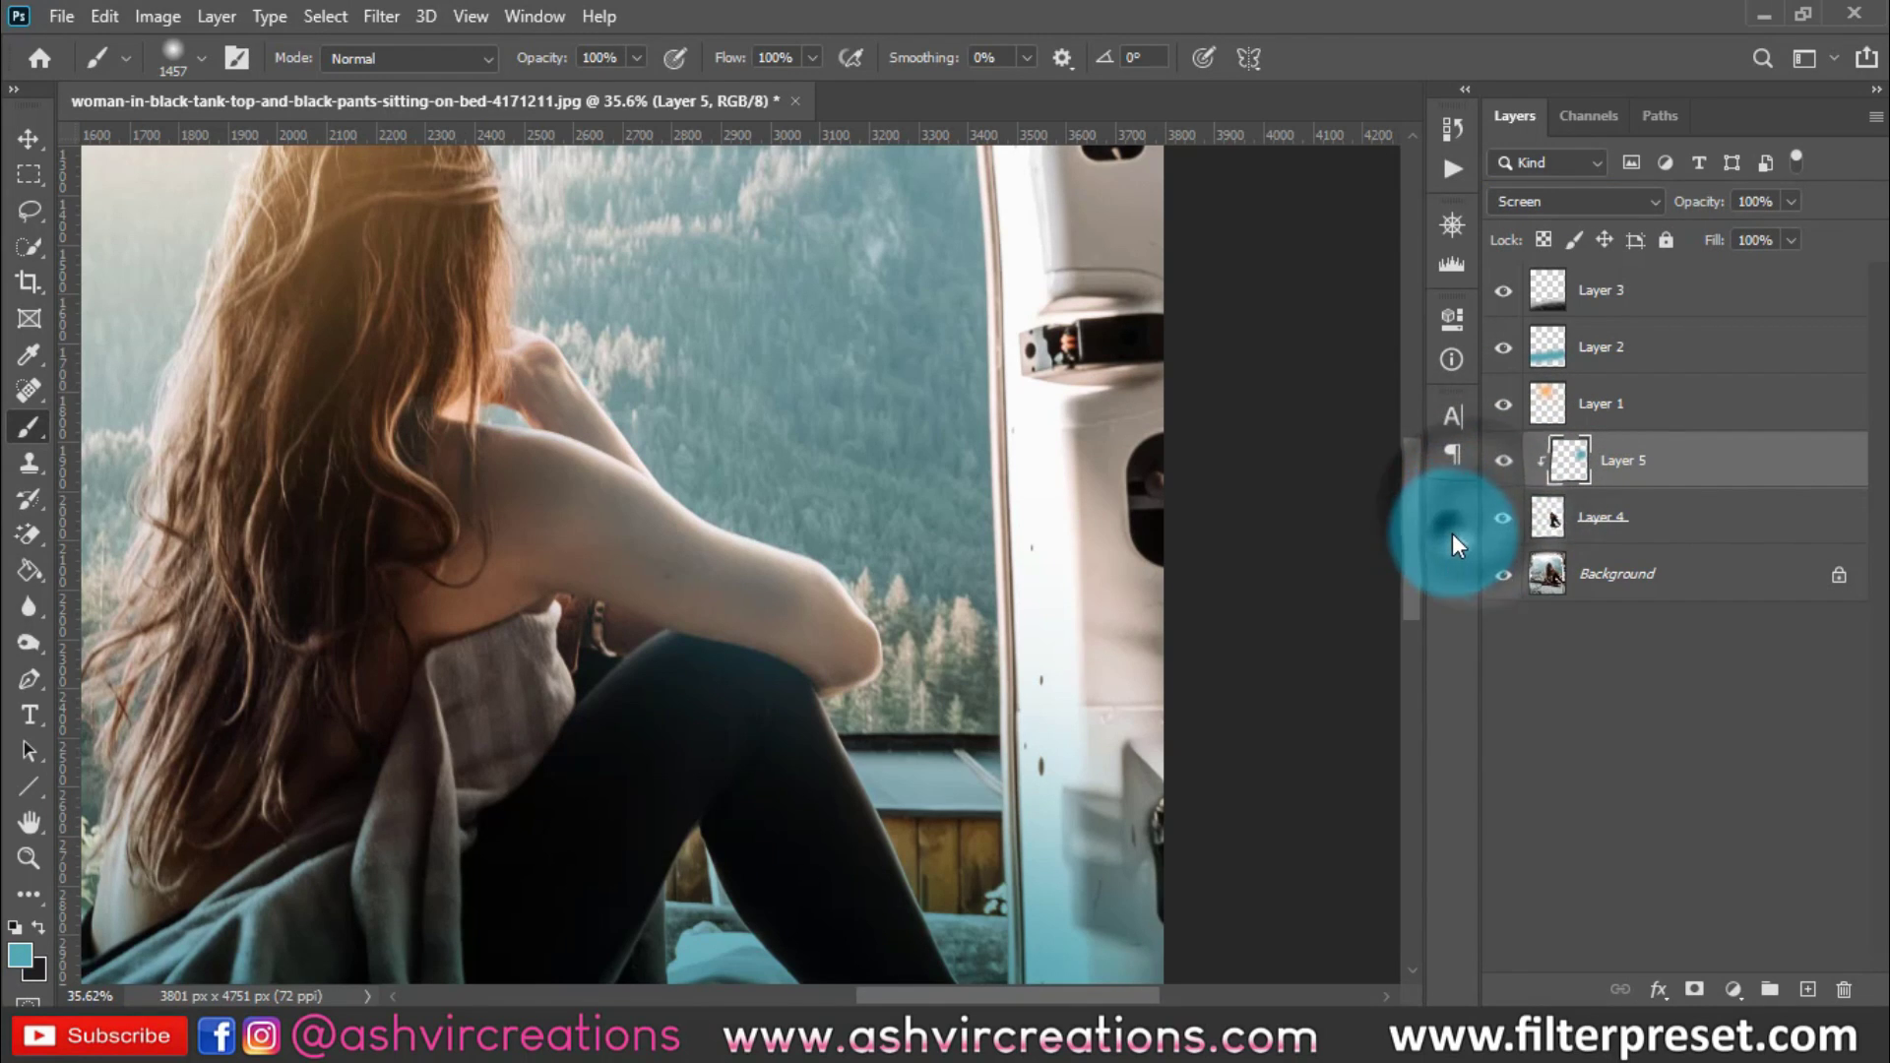
left_click(1503, 462)
left_click(1503, 463)
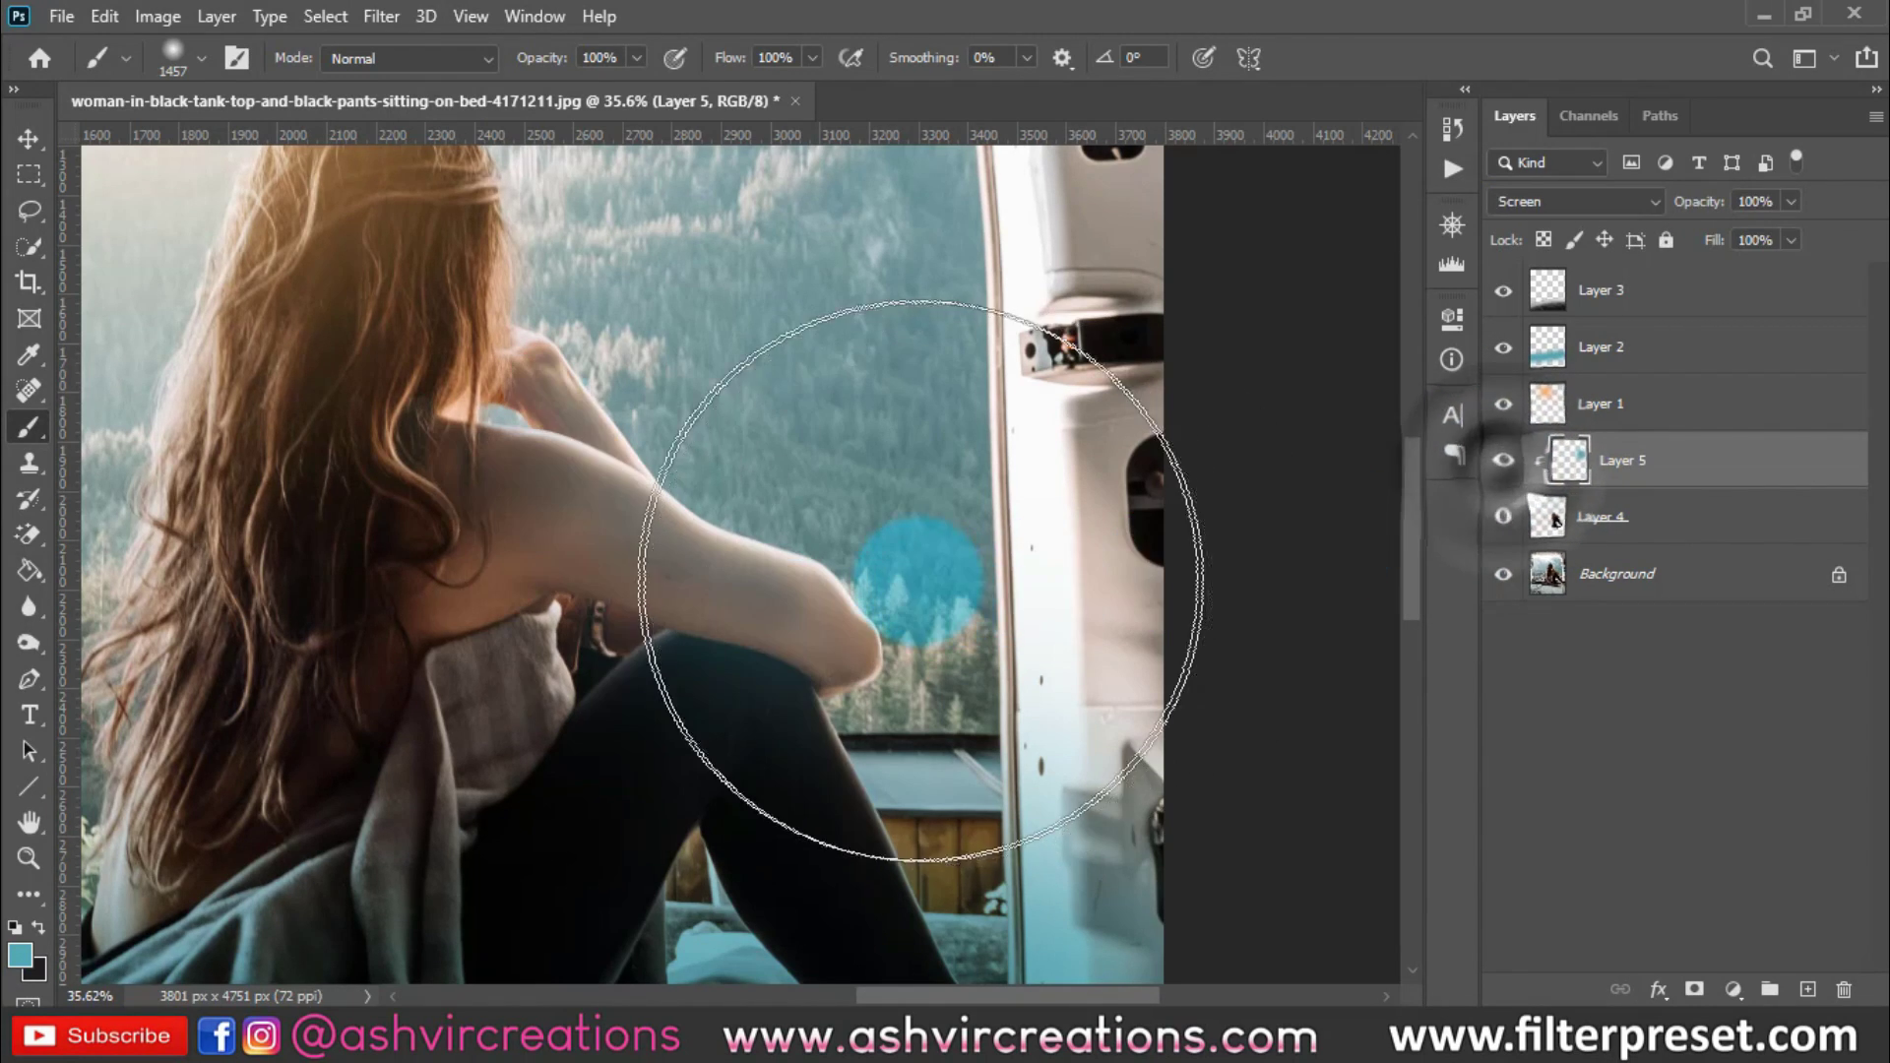
scroll(923, 560, "up", 2)
key("v")
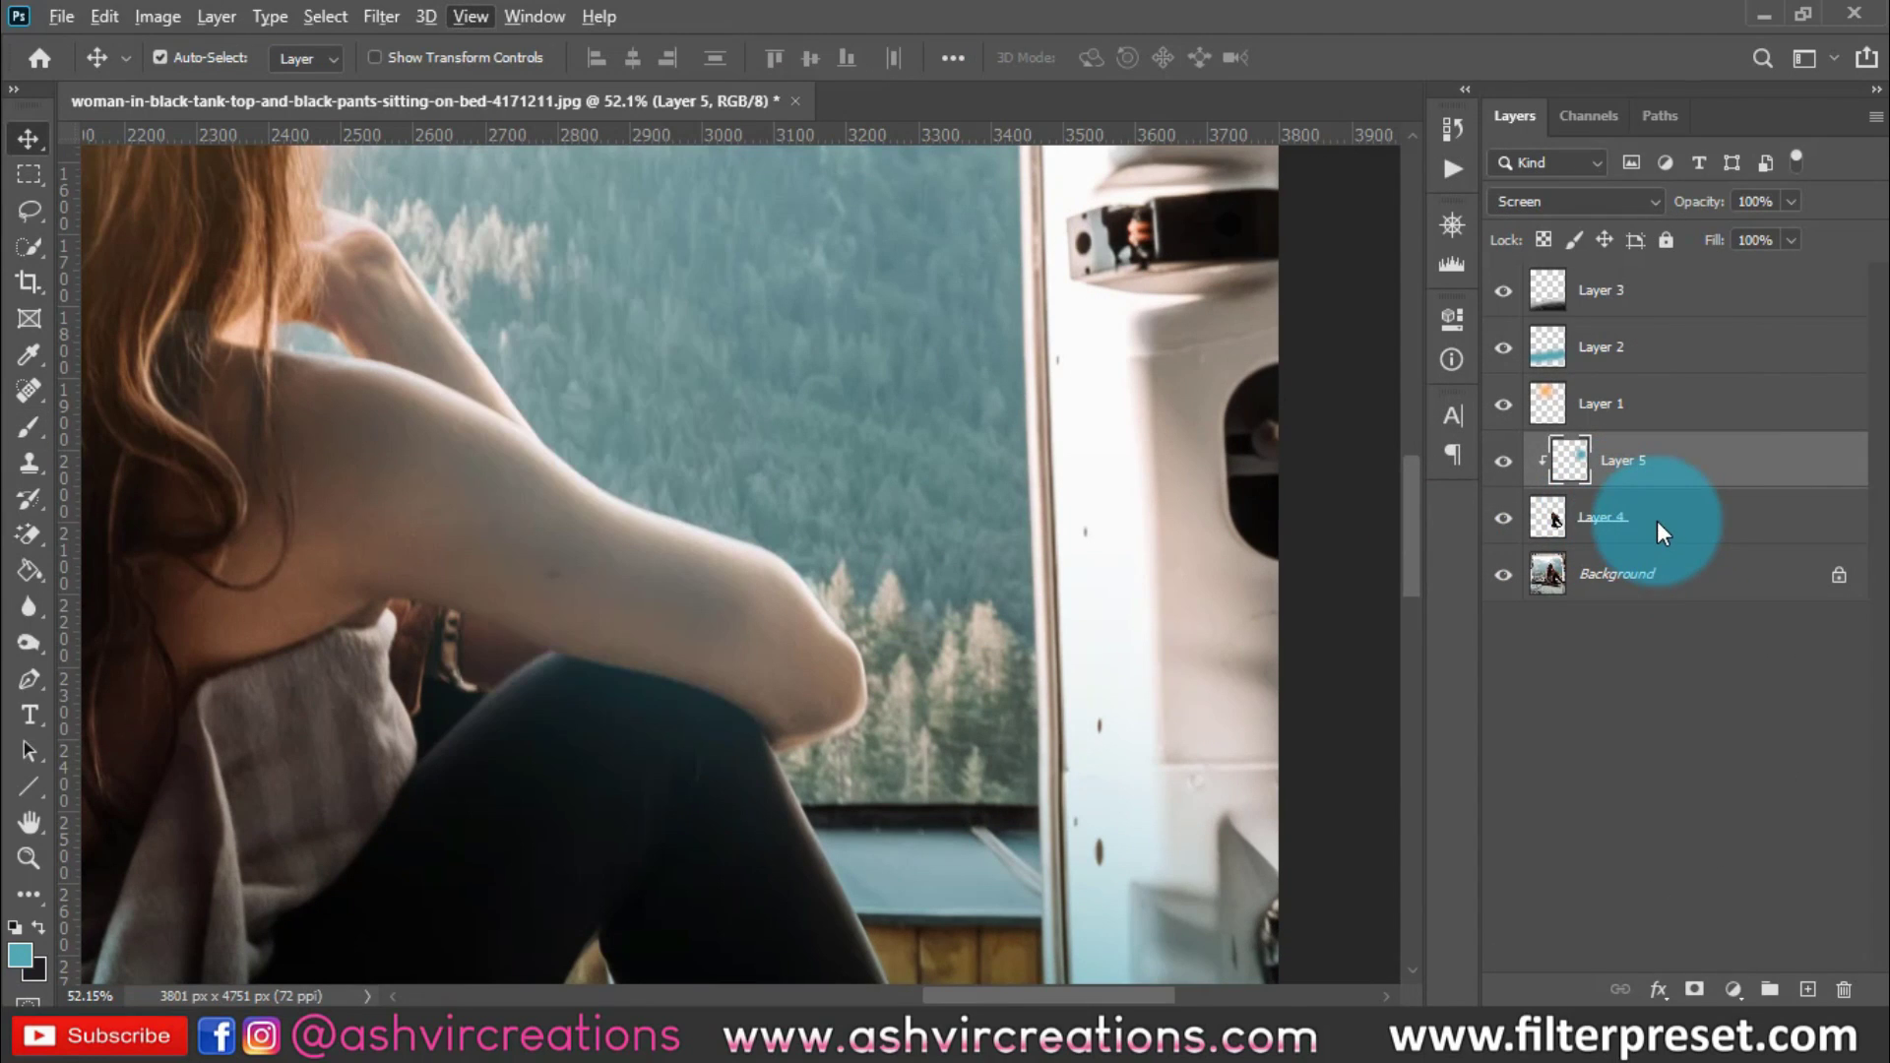
left_click(1599, 514)
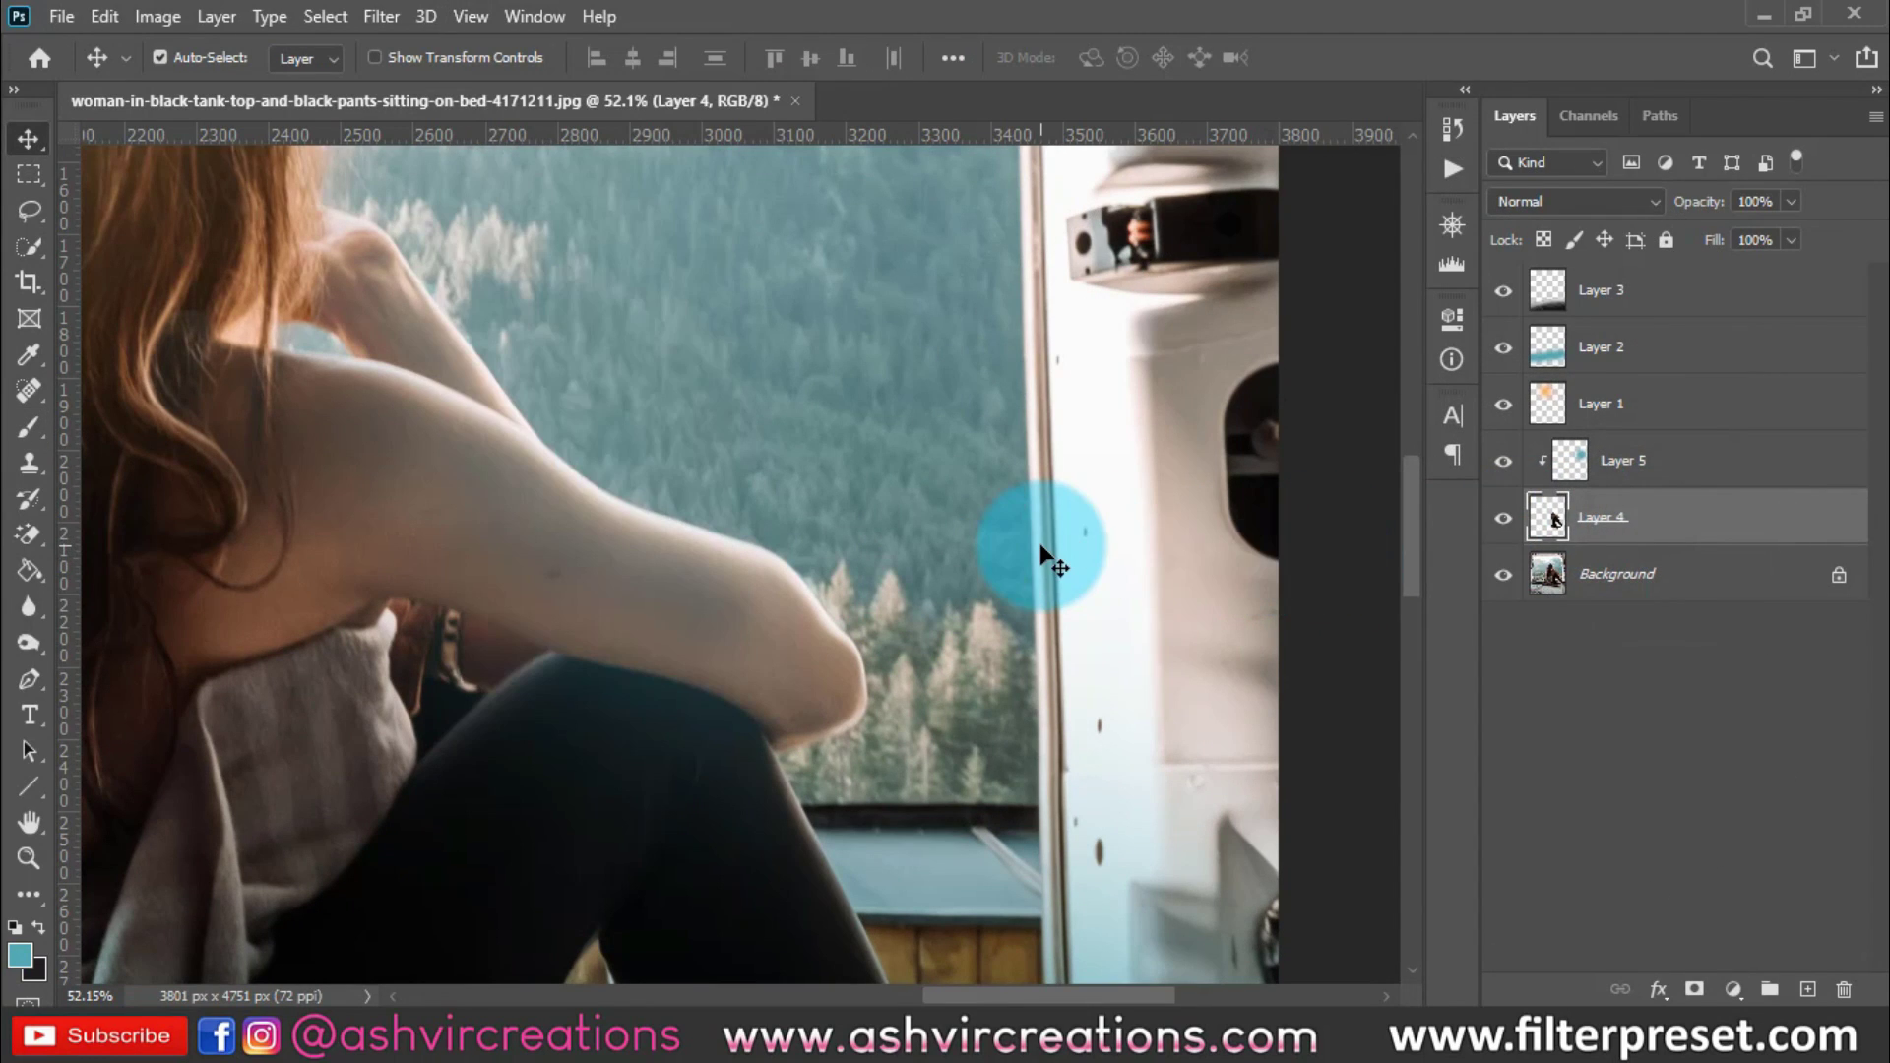
scroll(1024, 497, "down", 2)
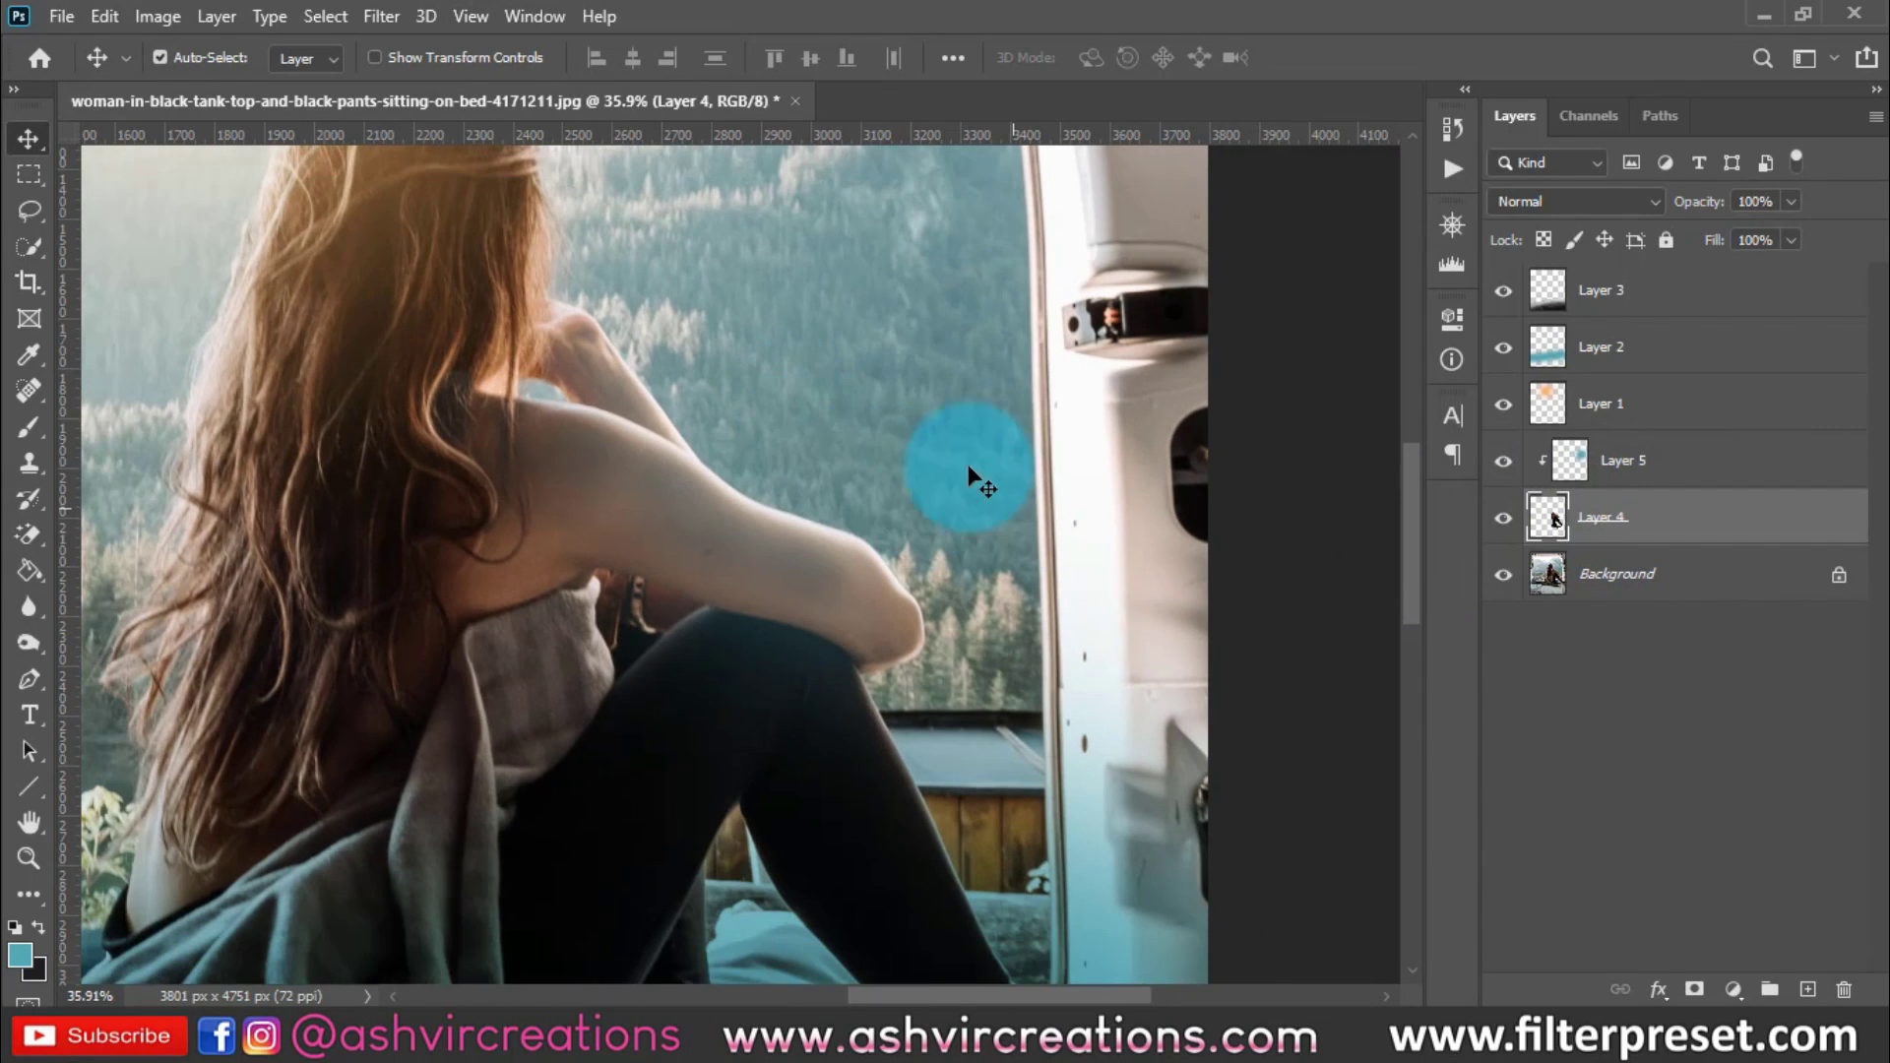
left_click(1506, 462)
left_click(1506, 463)
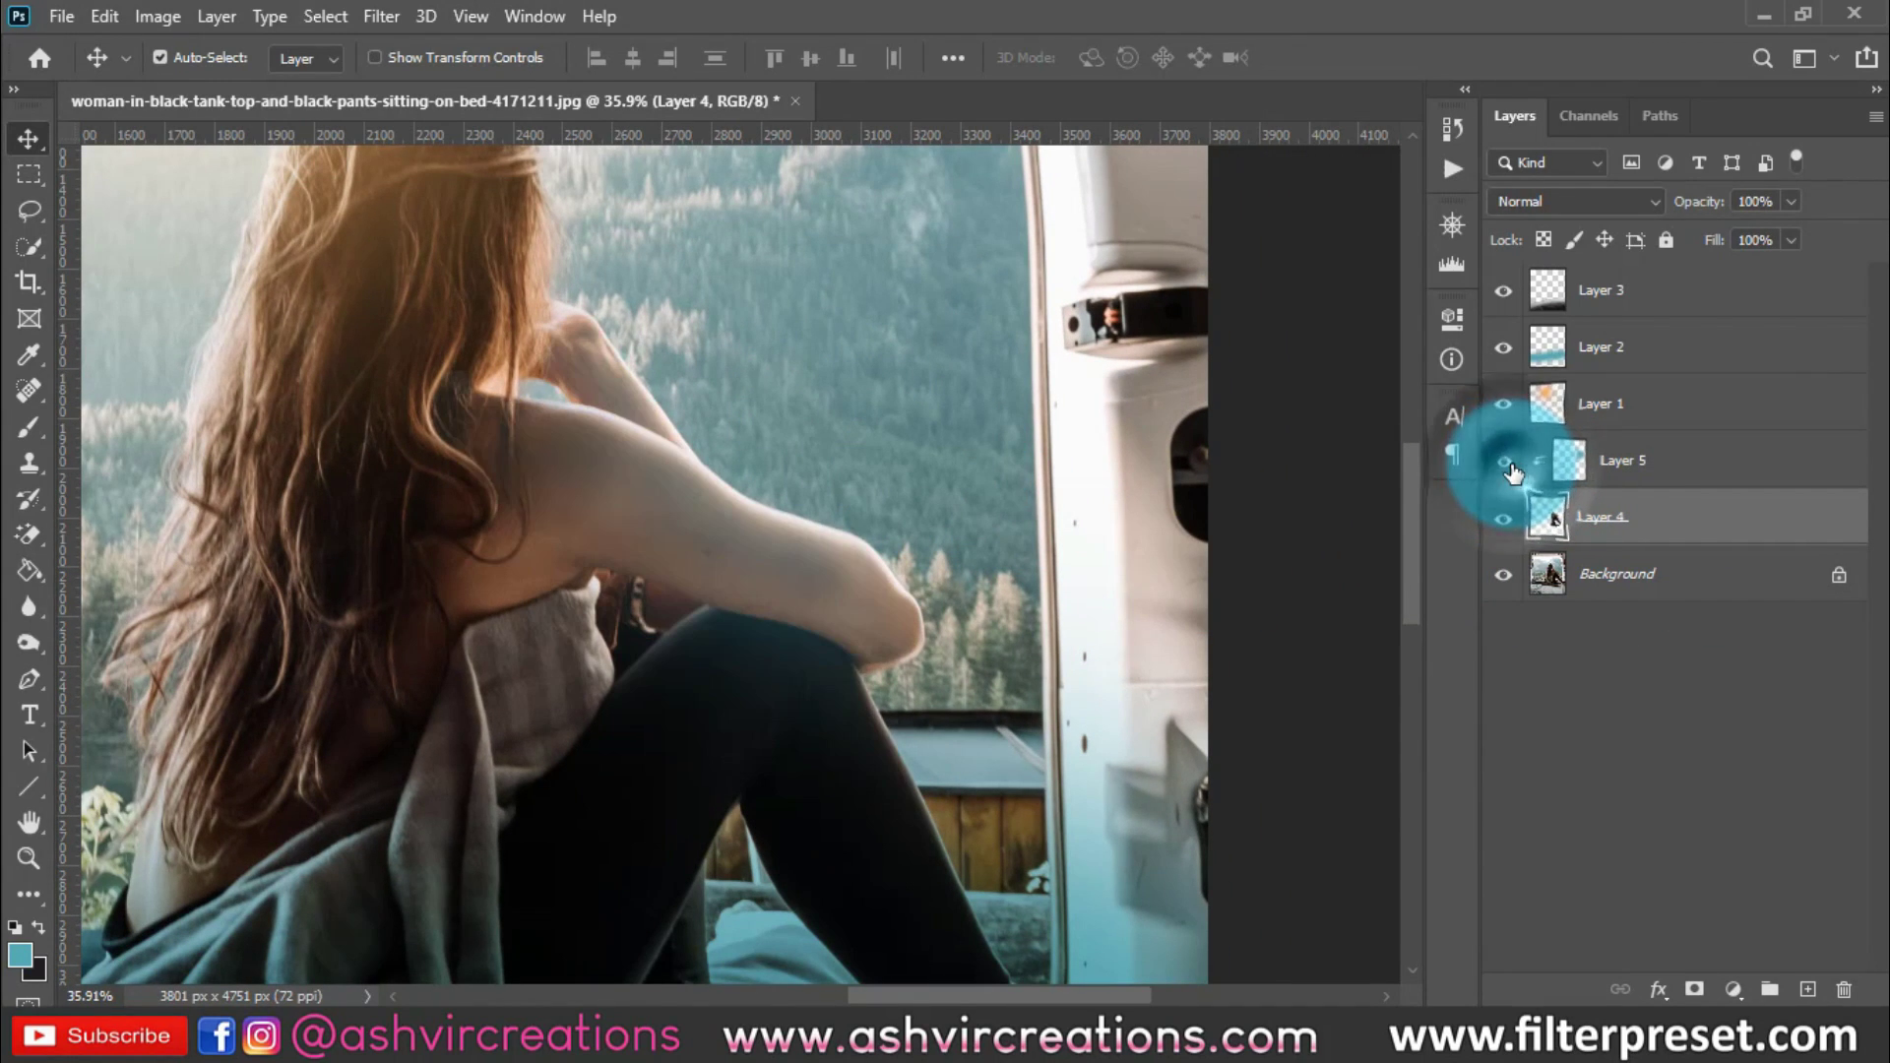
left_click(1506, 462)
left_click(1509, 465)
left_click(1509, 465)
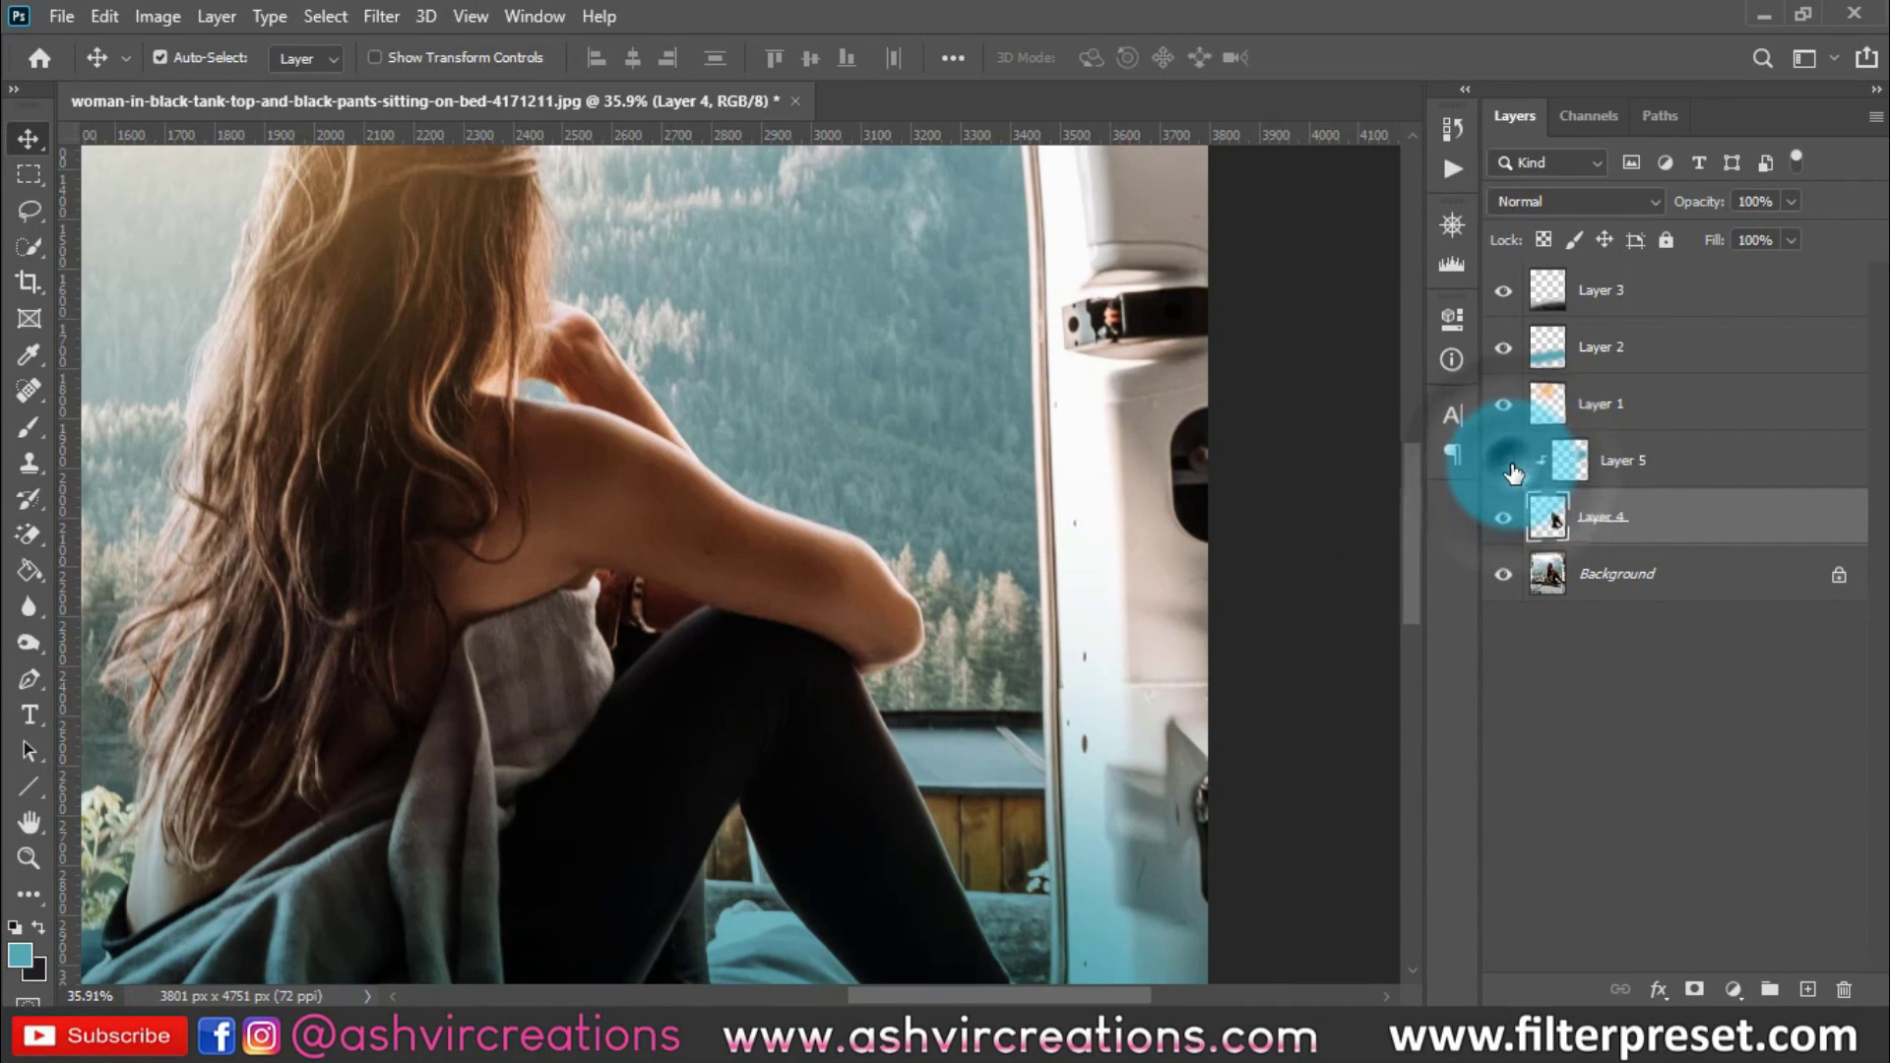
left_click(1509, 465)
scroll(931, 559, "up", 2)
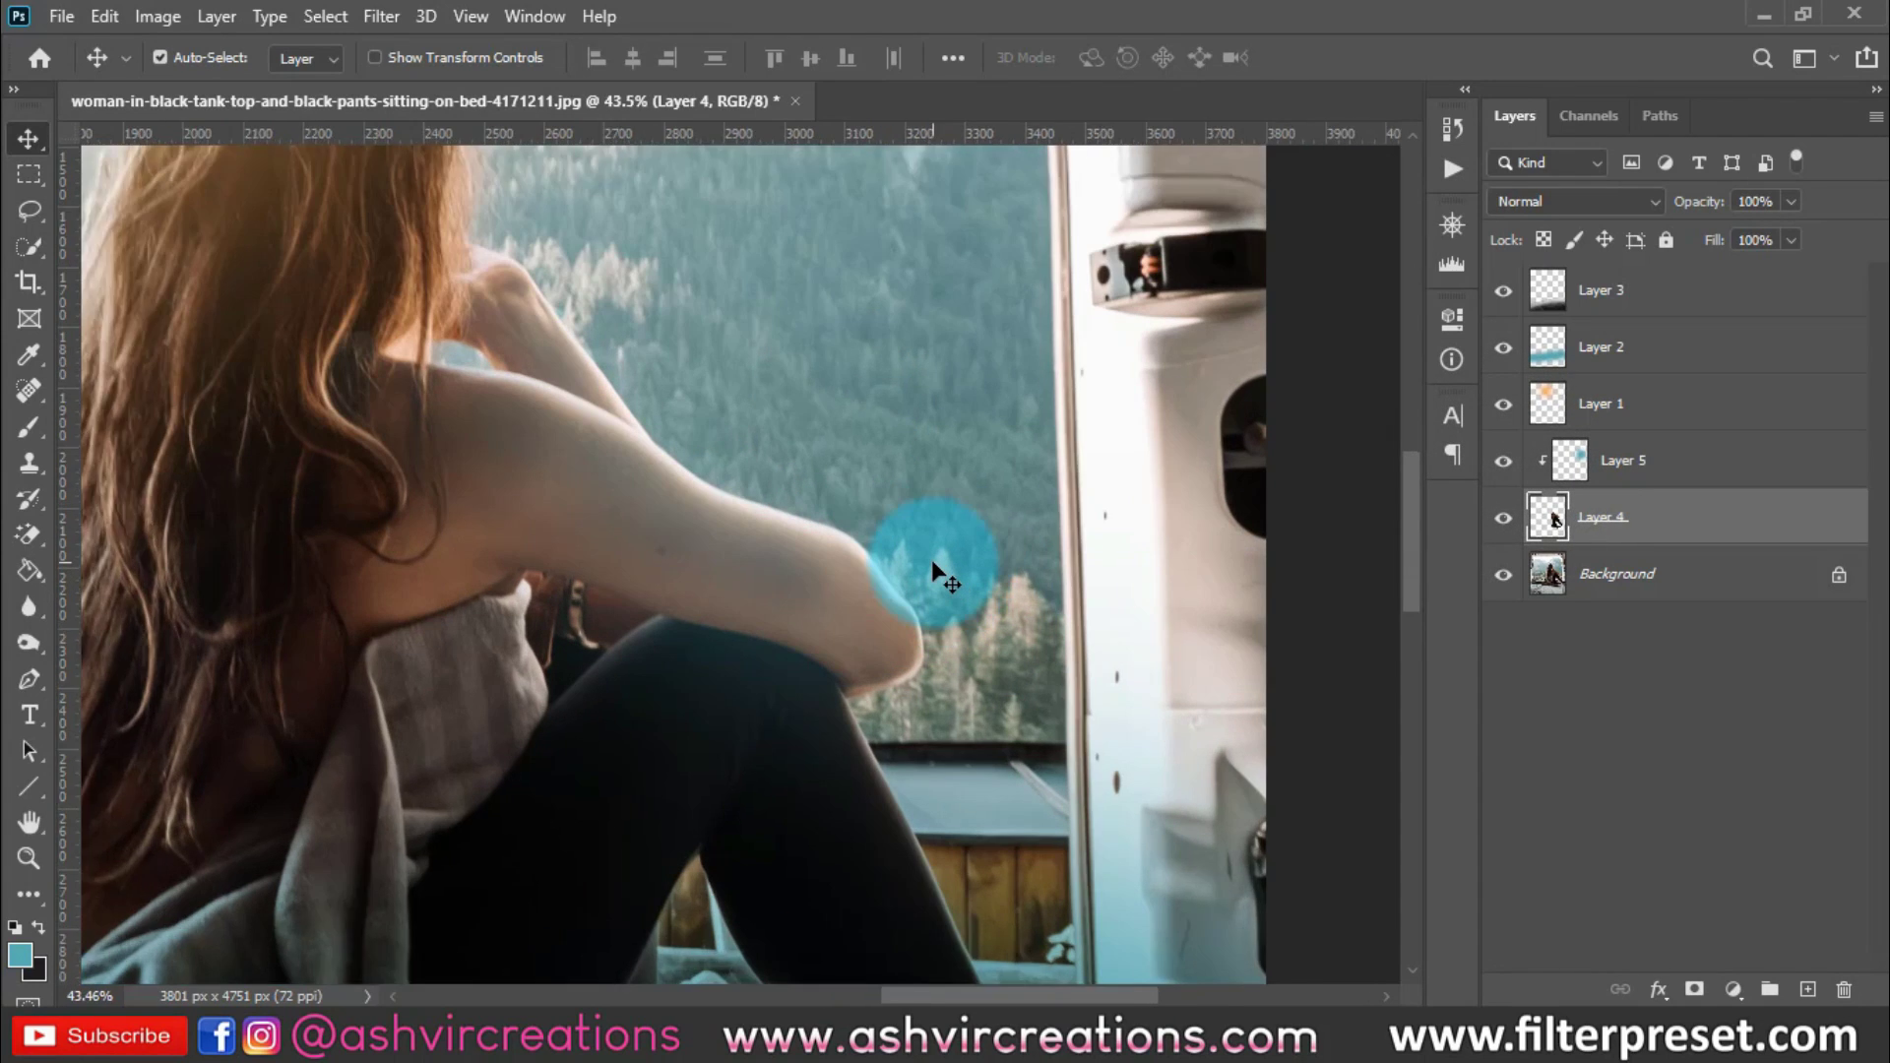
Release Layer 5's clipping mask and compare the photo with the unclipped teal spot hidden and shown
left_click(1657, 455)
right_click(1657, 455)
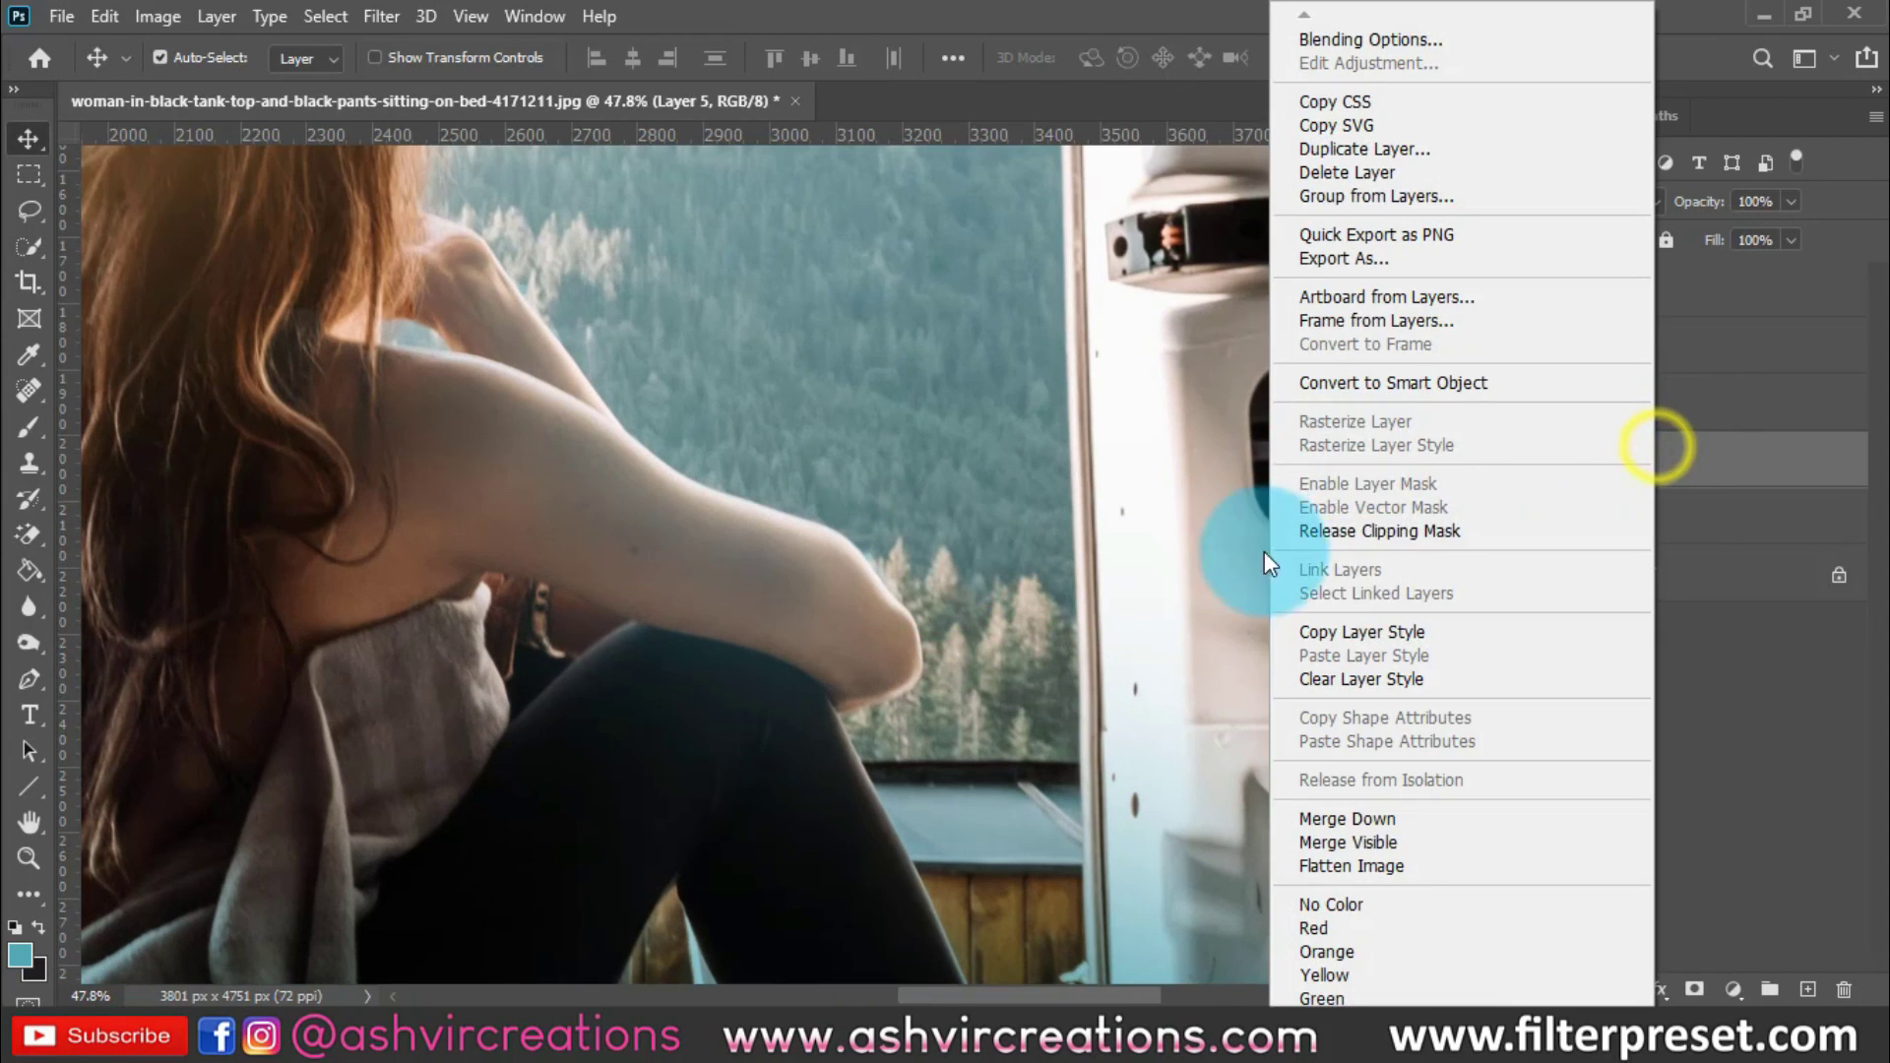
left_click(1789, 516)
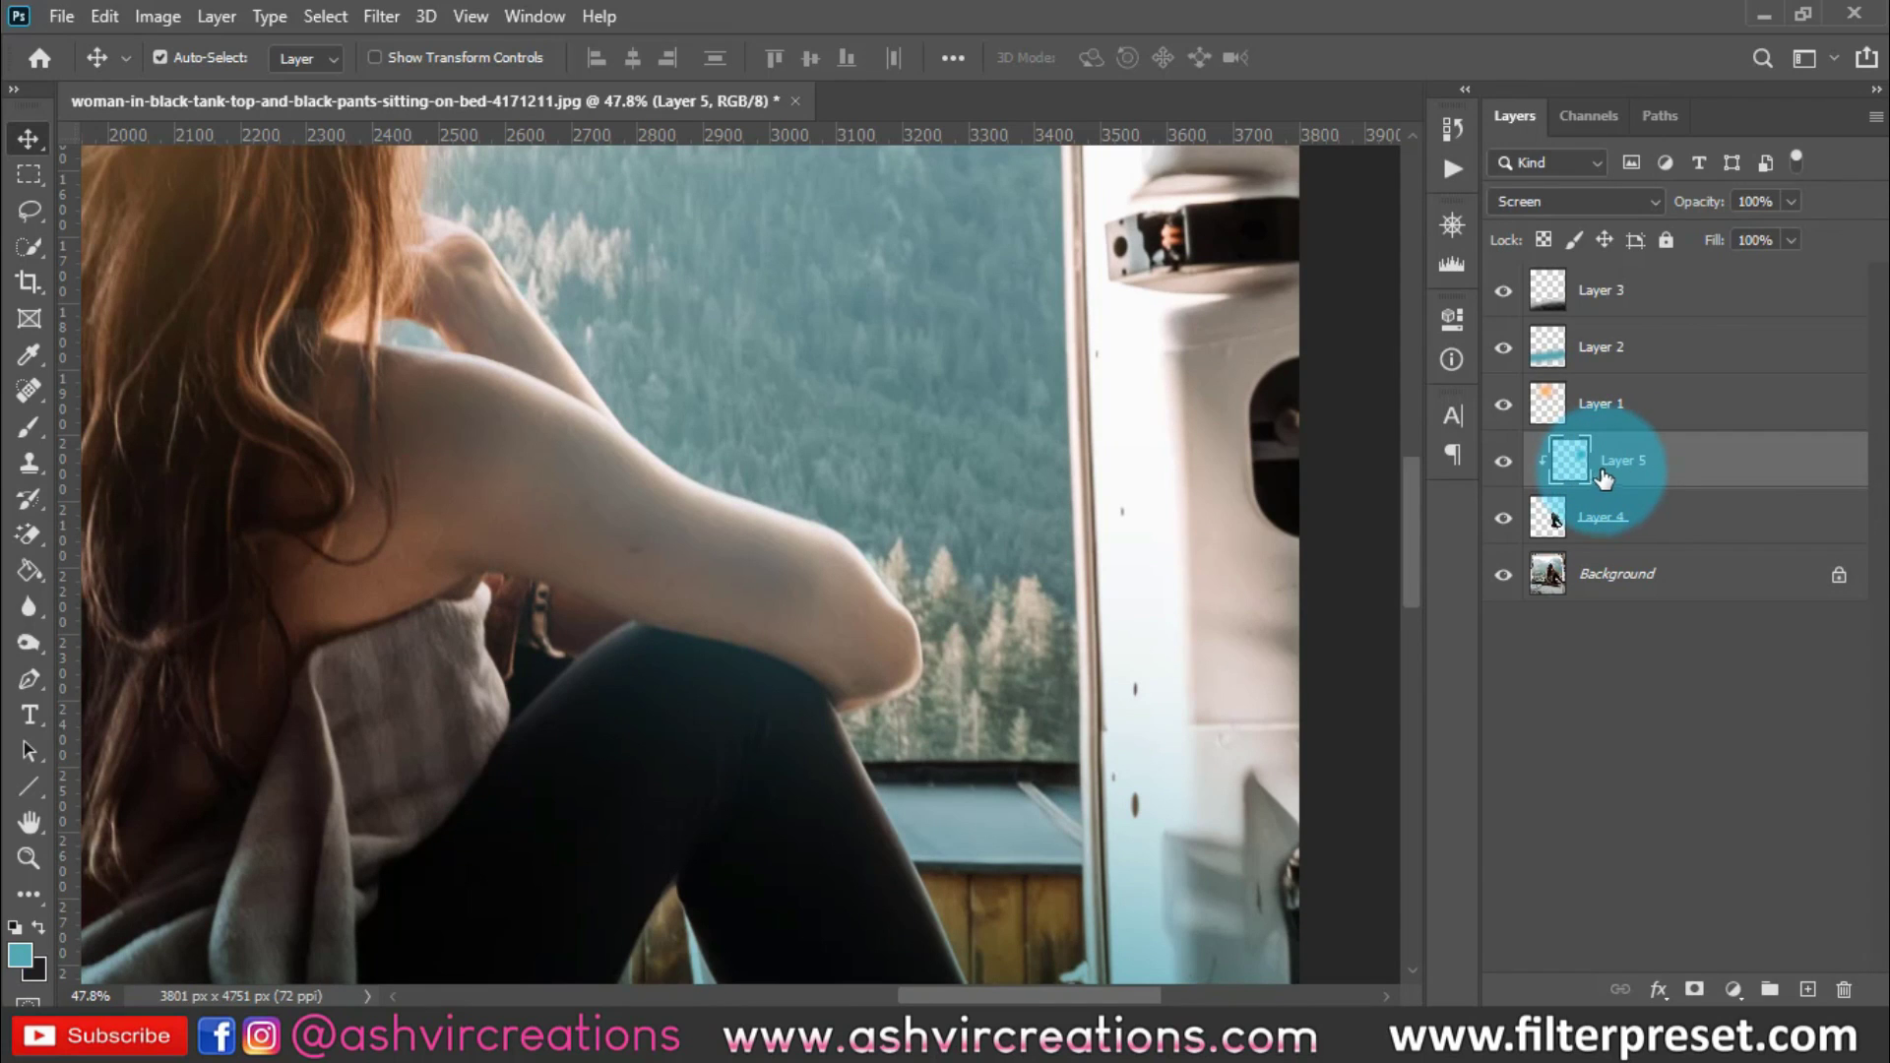
right_click(1637, 463)
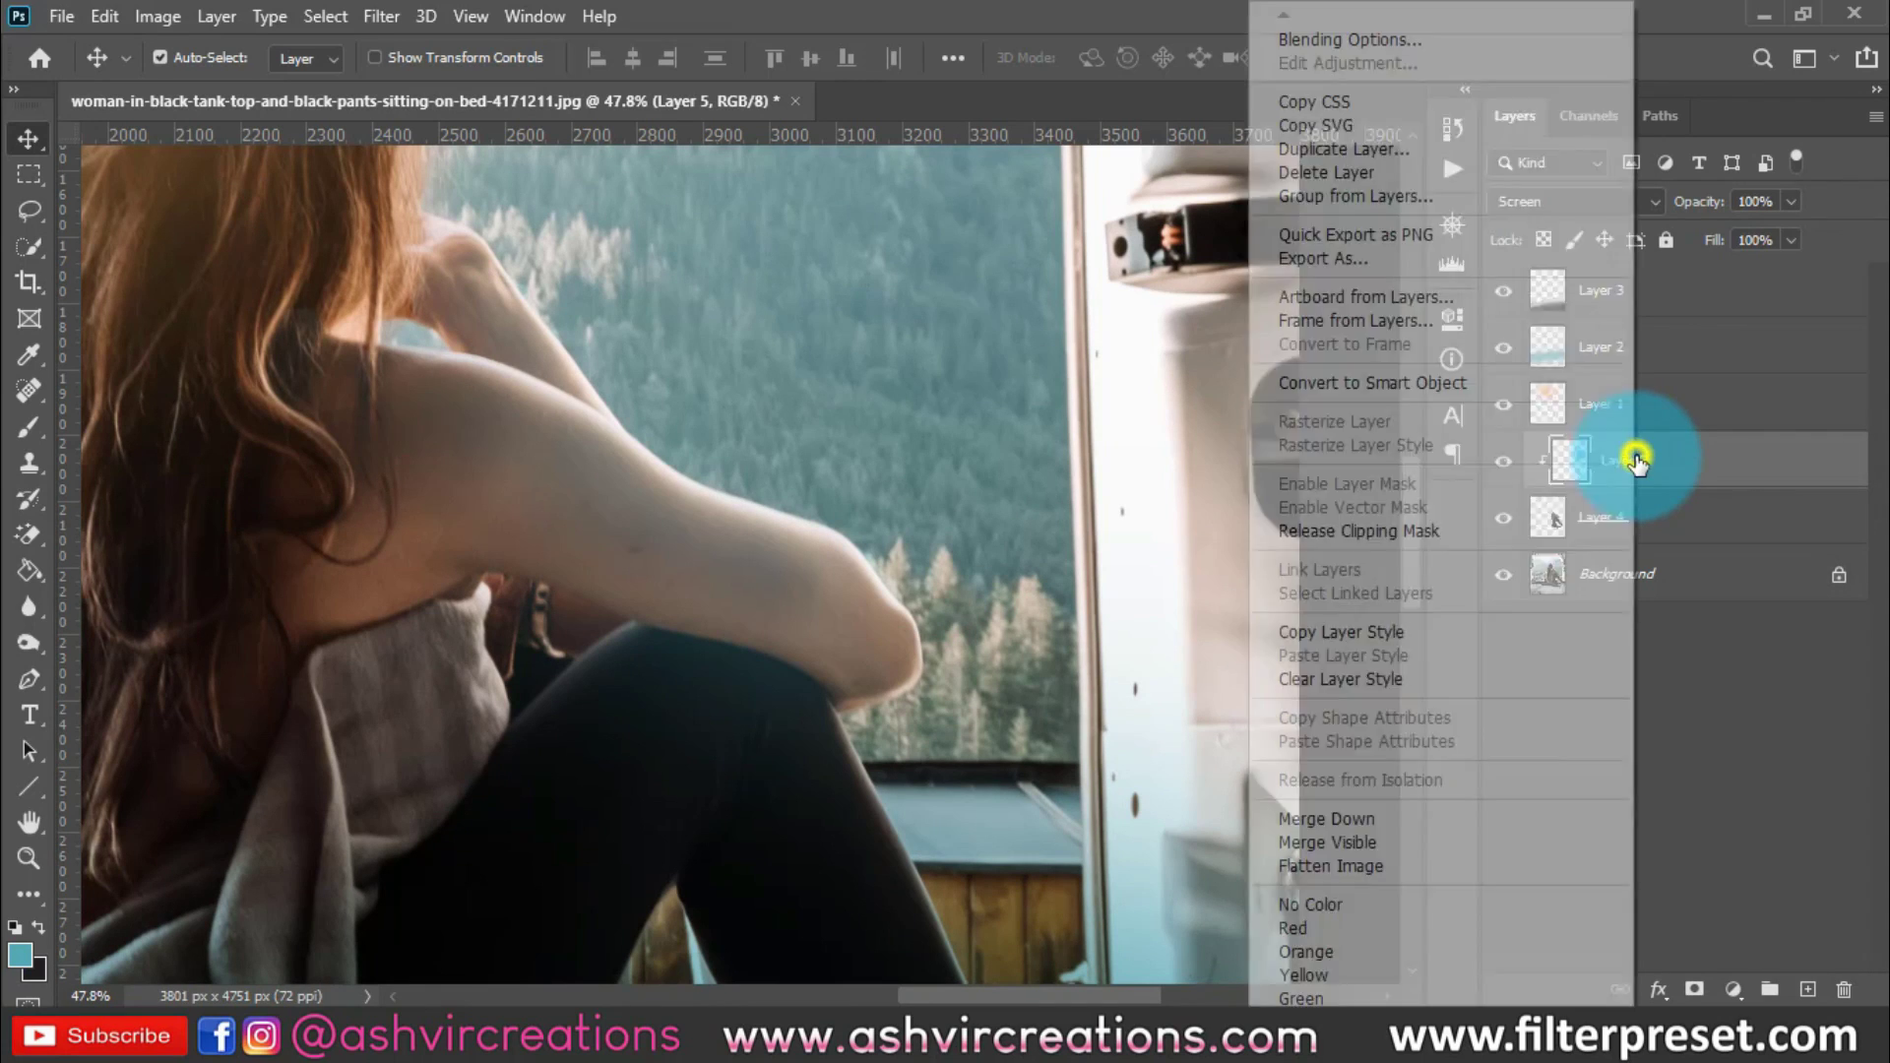
left_click(1324, 529)
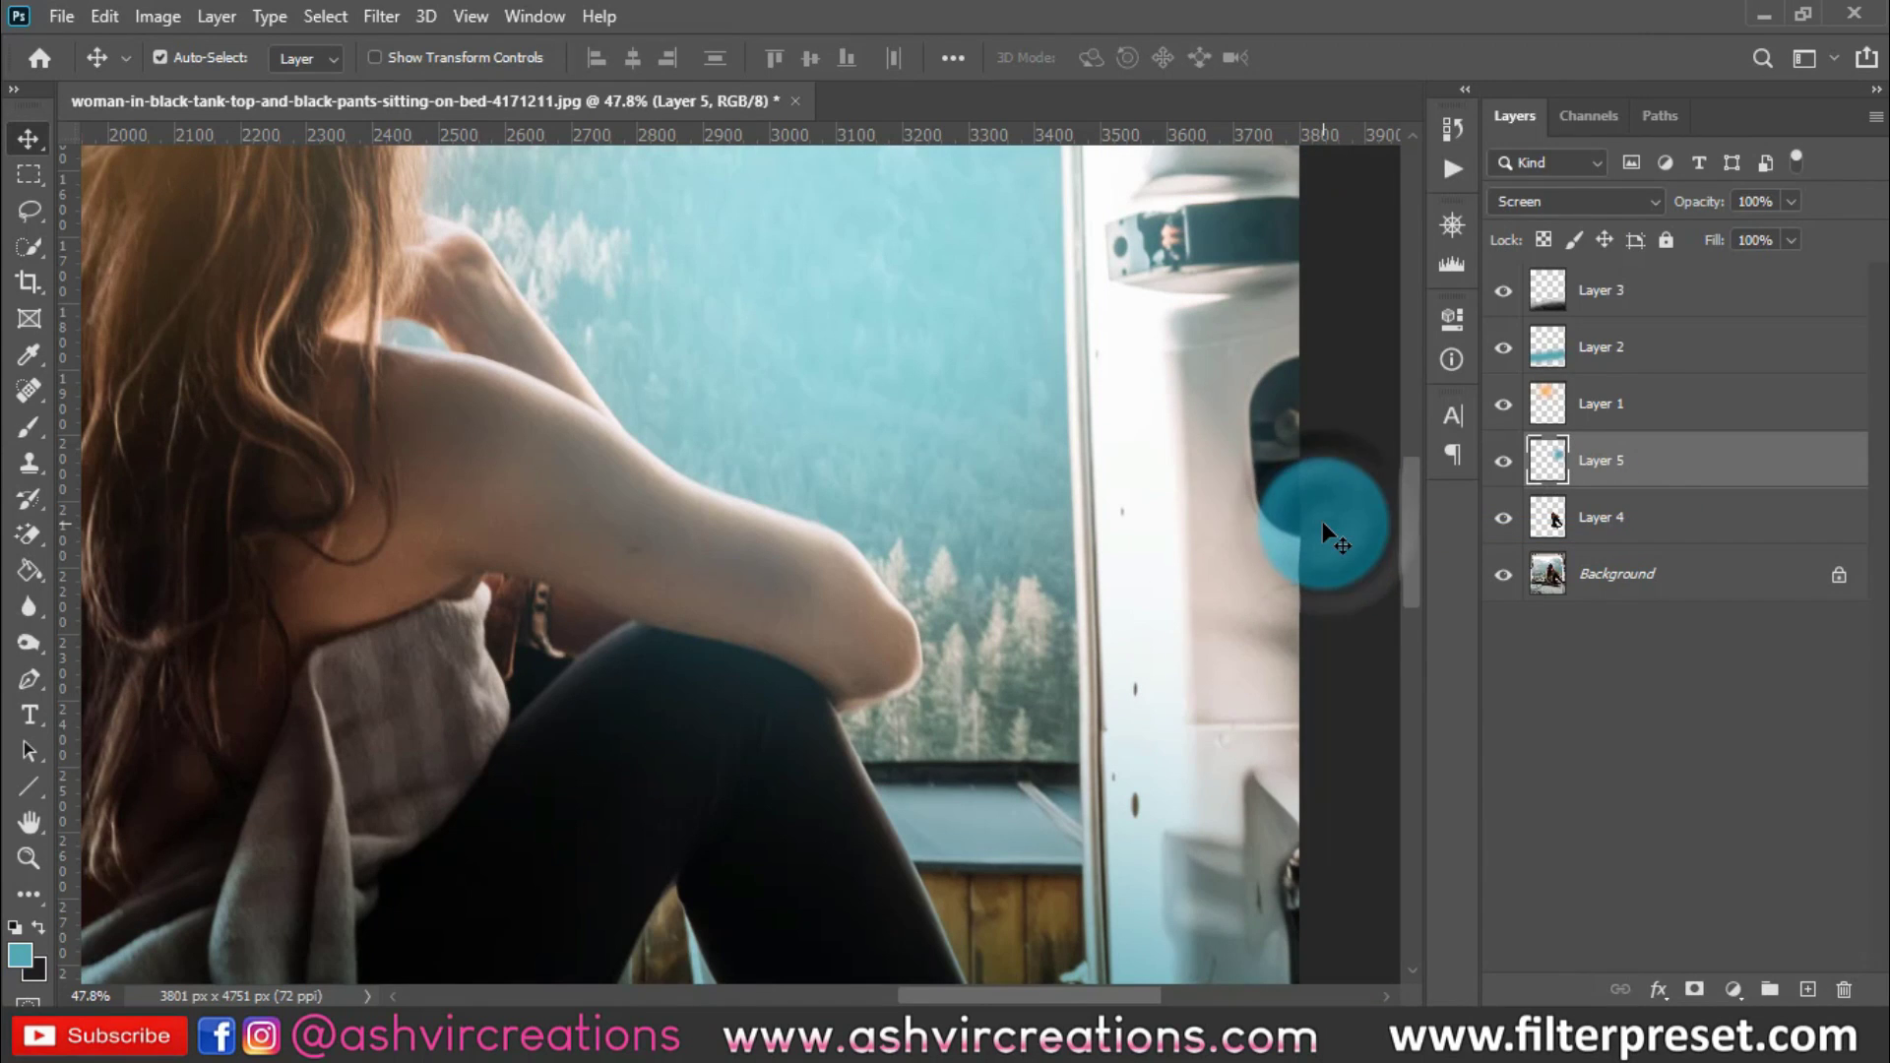
scroll(996, 487, "down", 4)
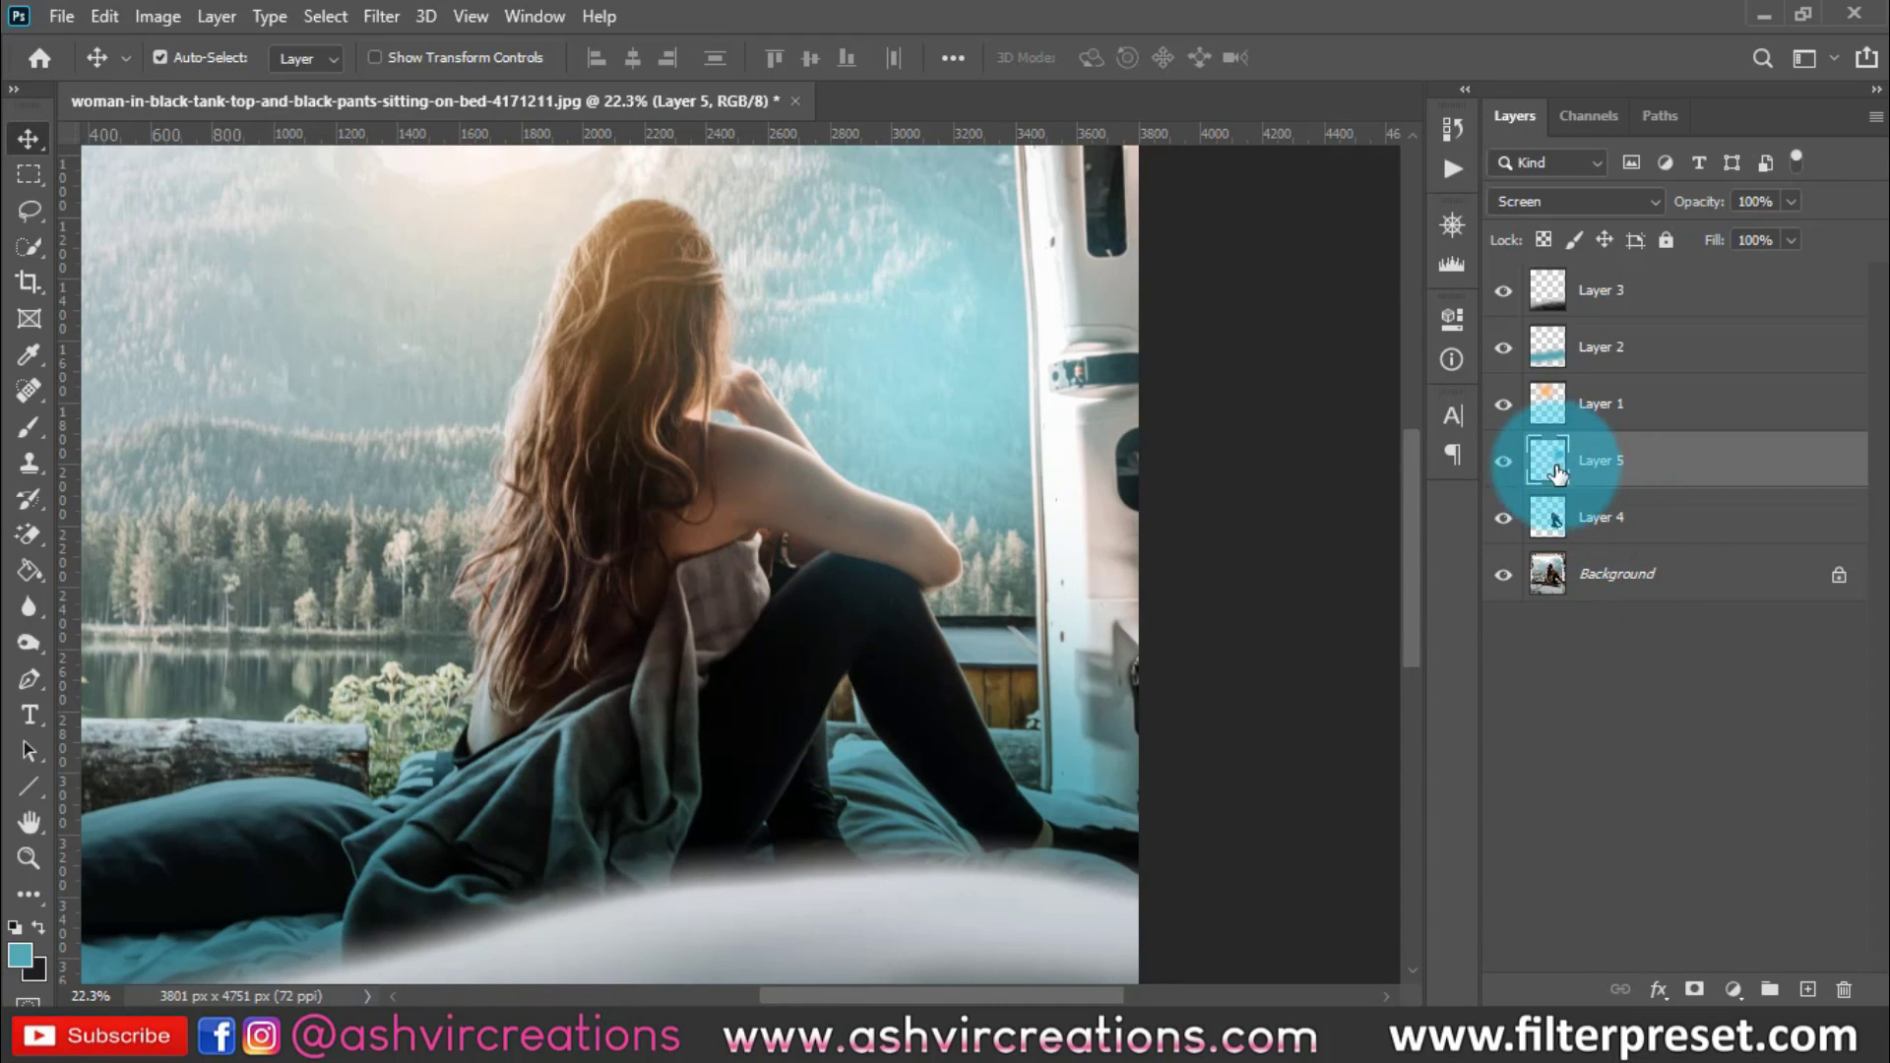
left_click(1504, 461)
left_click(1504, 462)
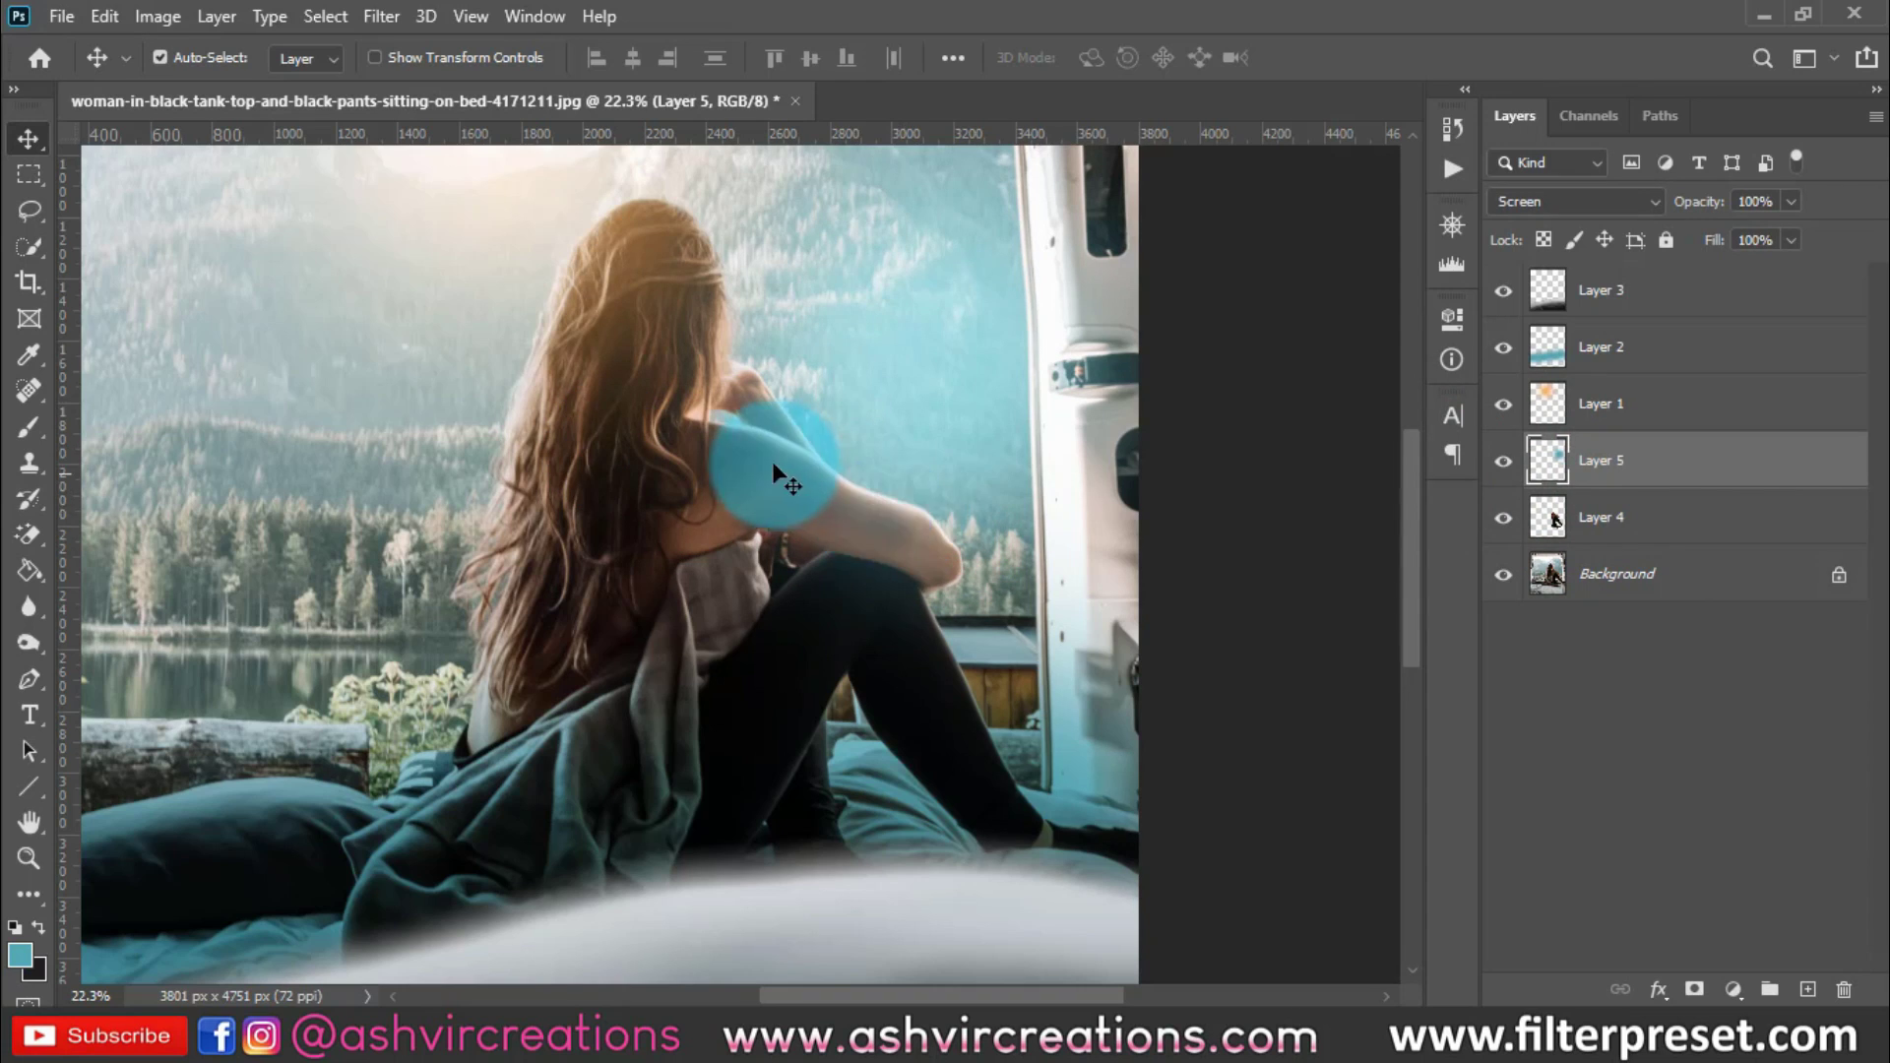
Clip Layer 5 to Layer 4 again
right_click(1745, 476)
left_click(1872, 477)
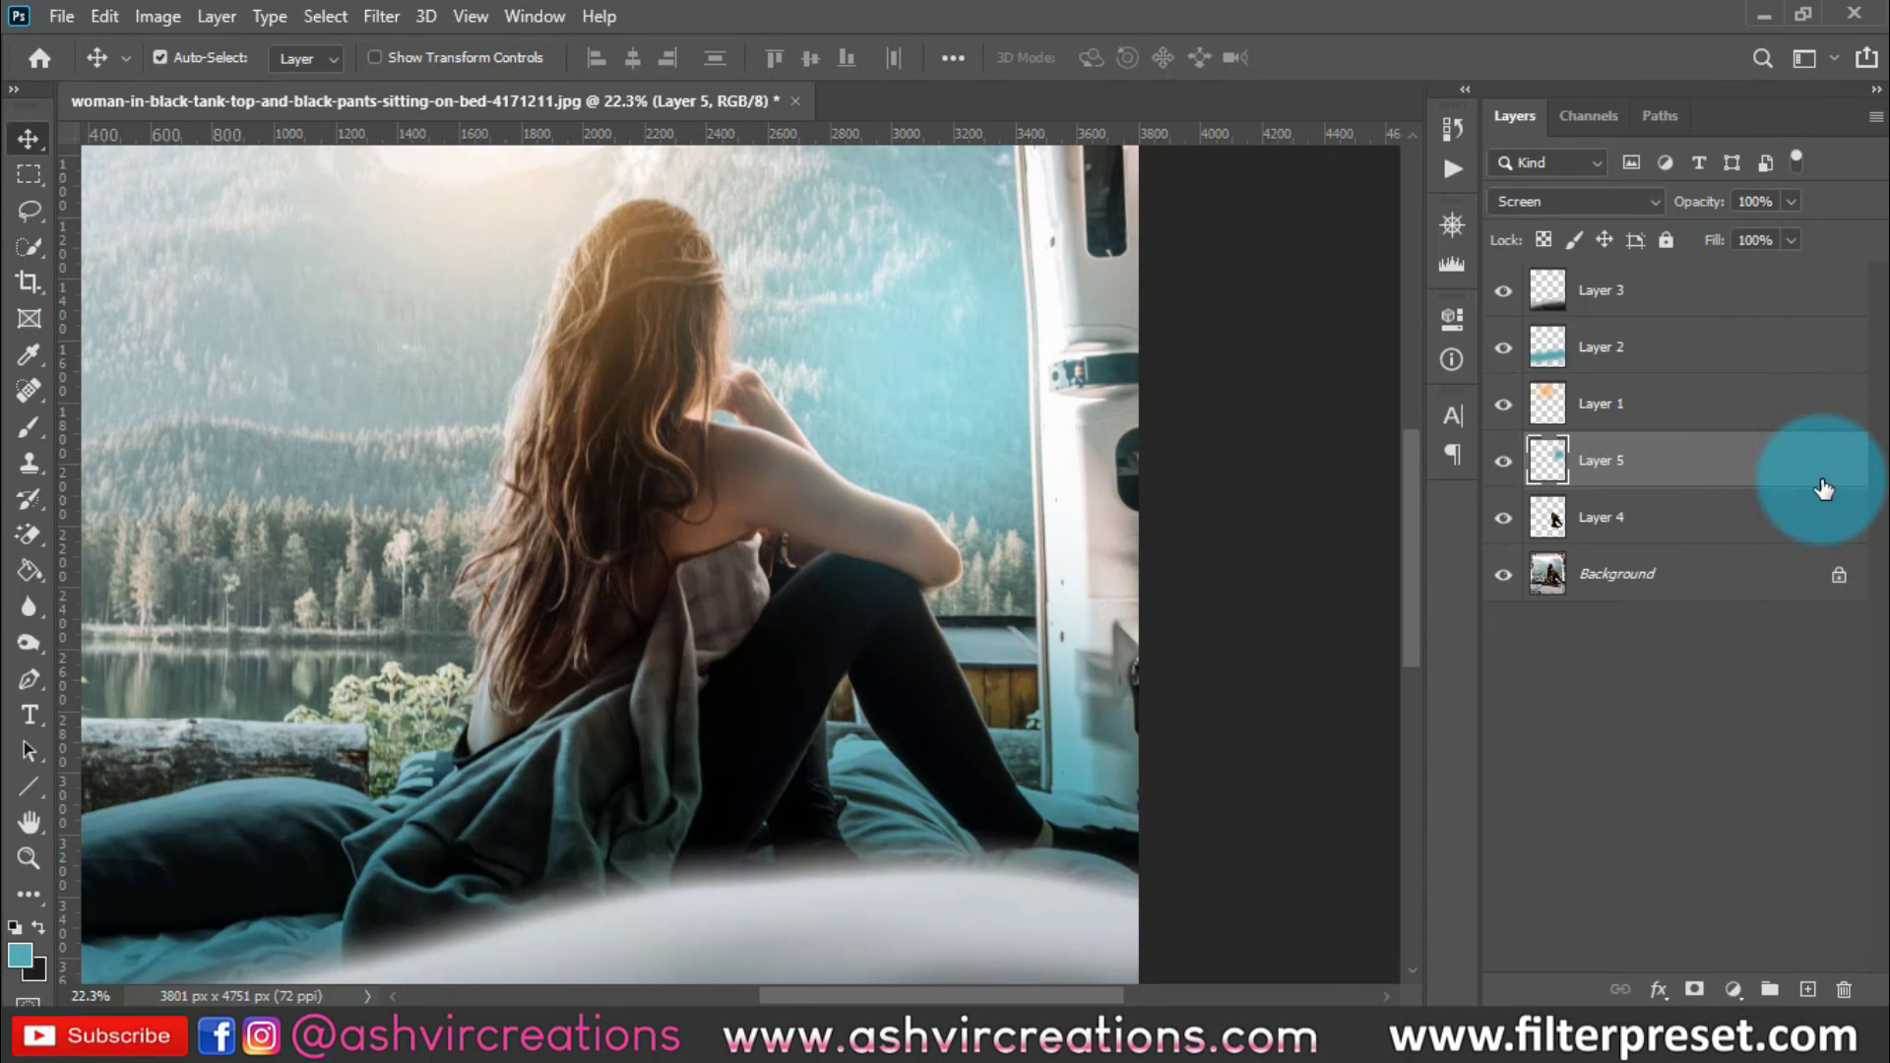
left_click_drag(1823, 489, 1653, 490)
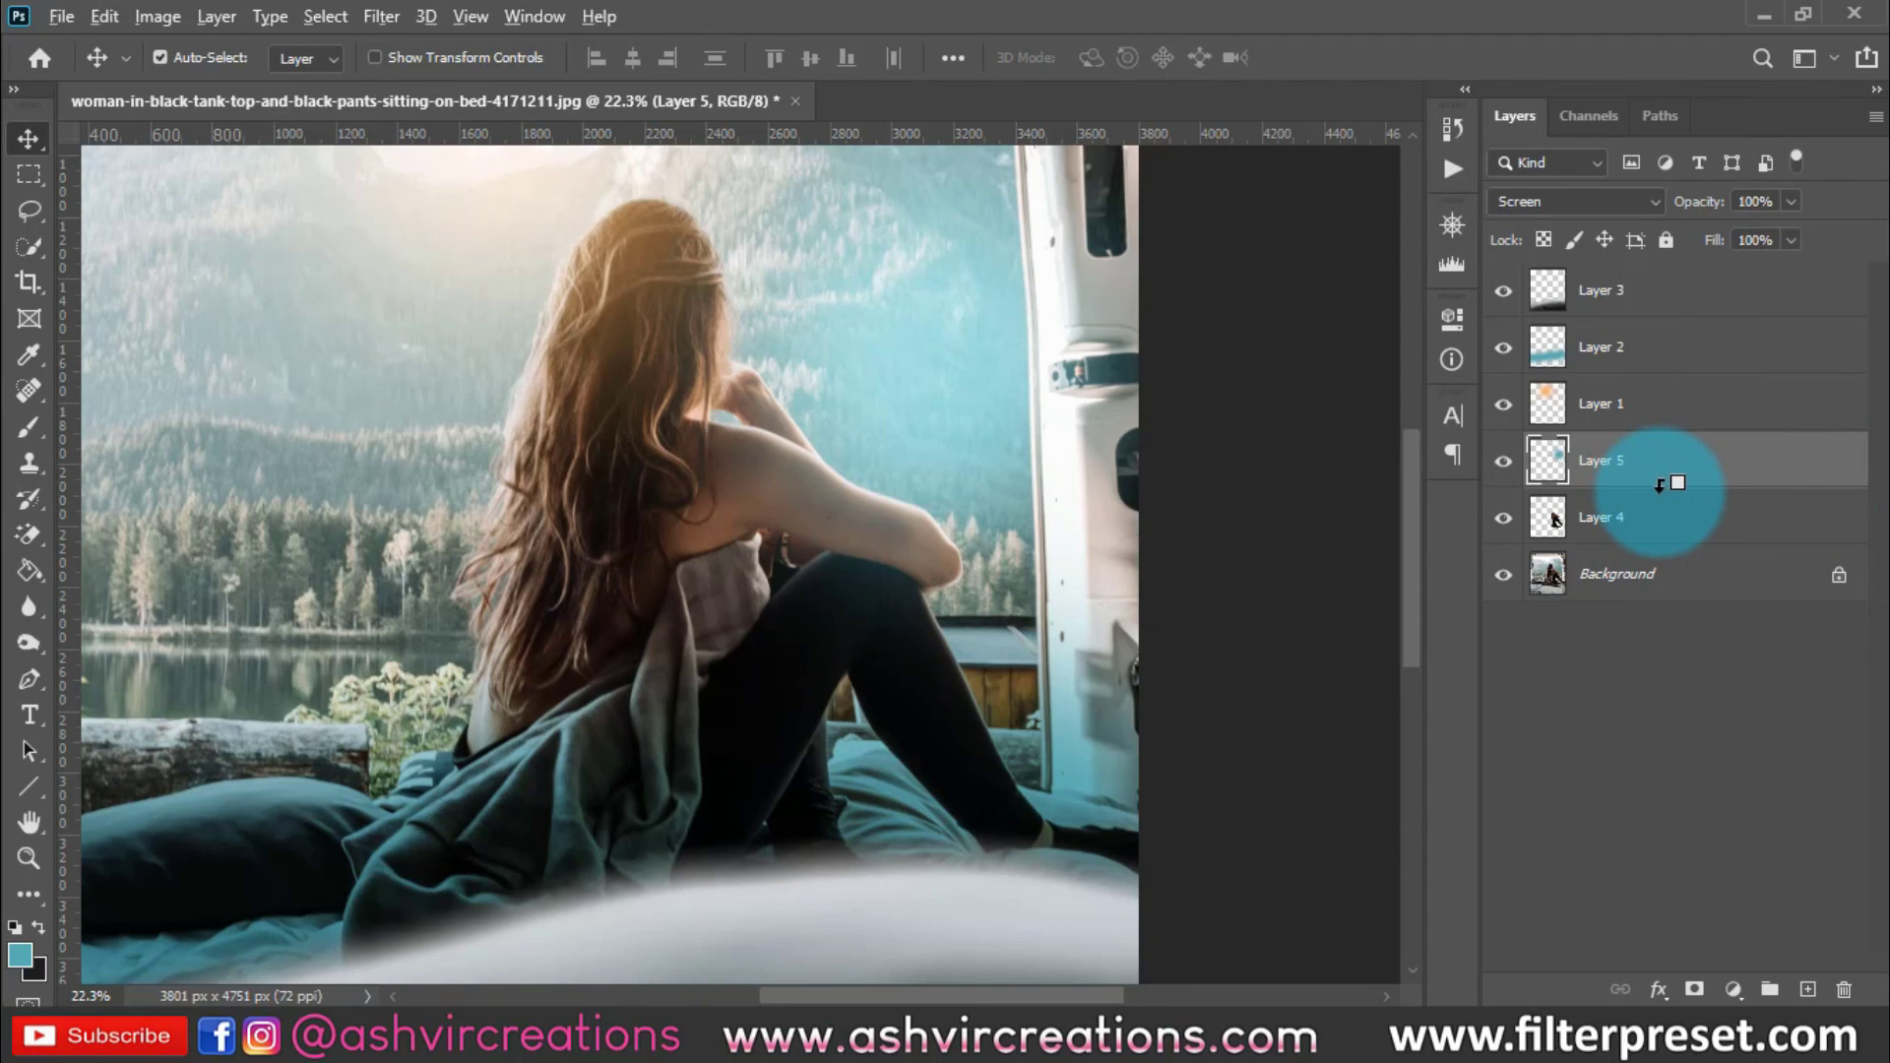
left_click_drag(1685, 477, 1672, 514)
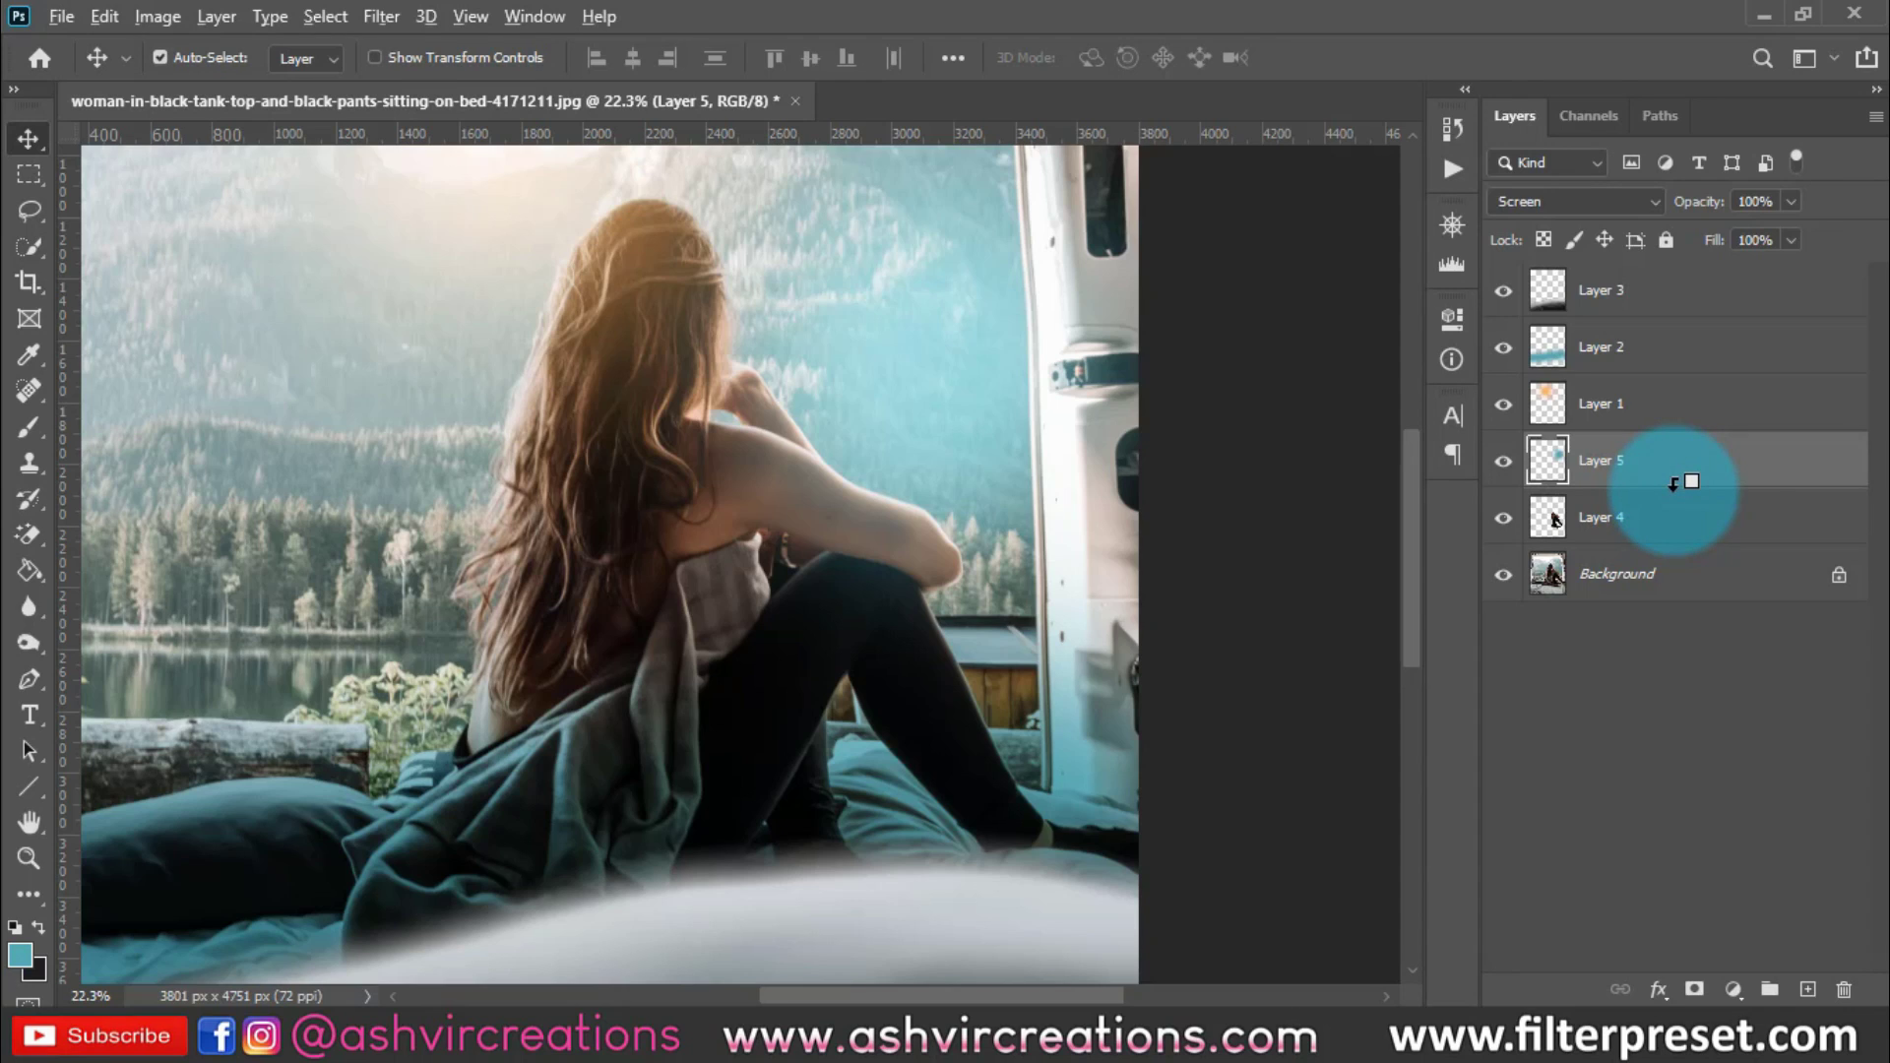
left_click(1673, 484, "alt")
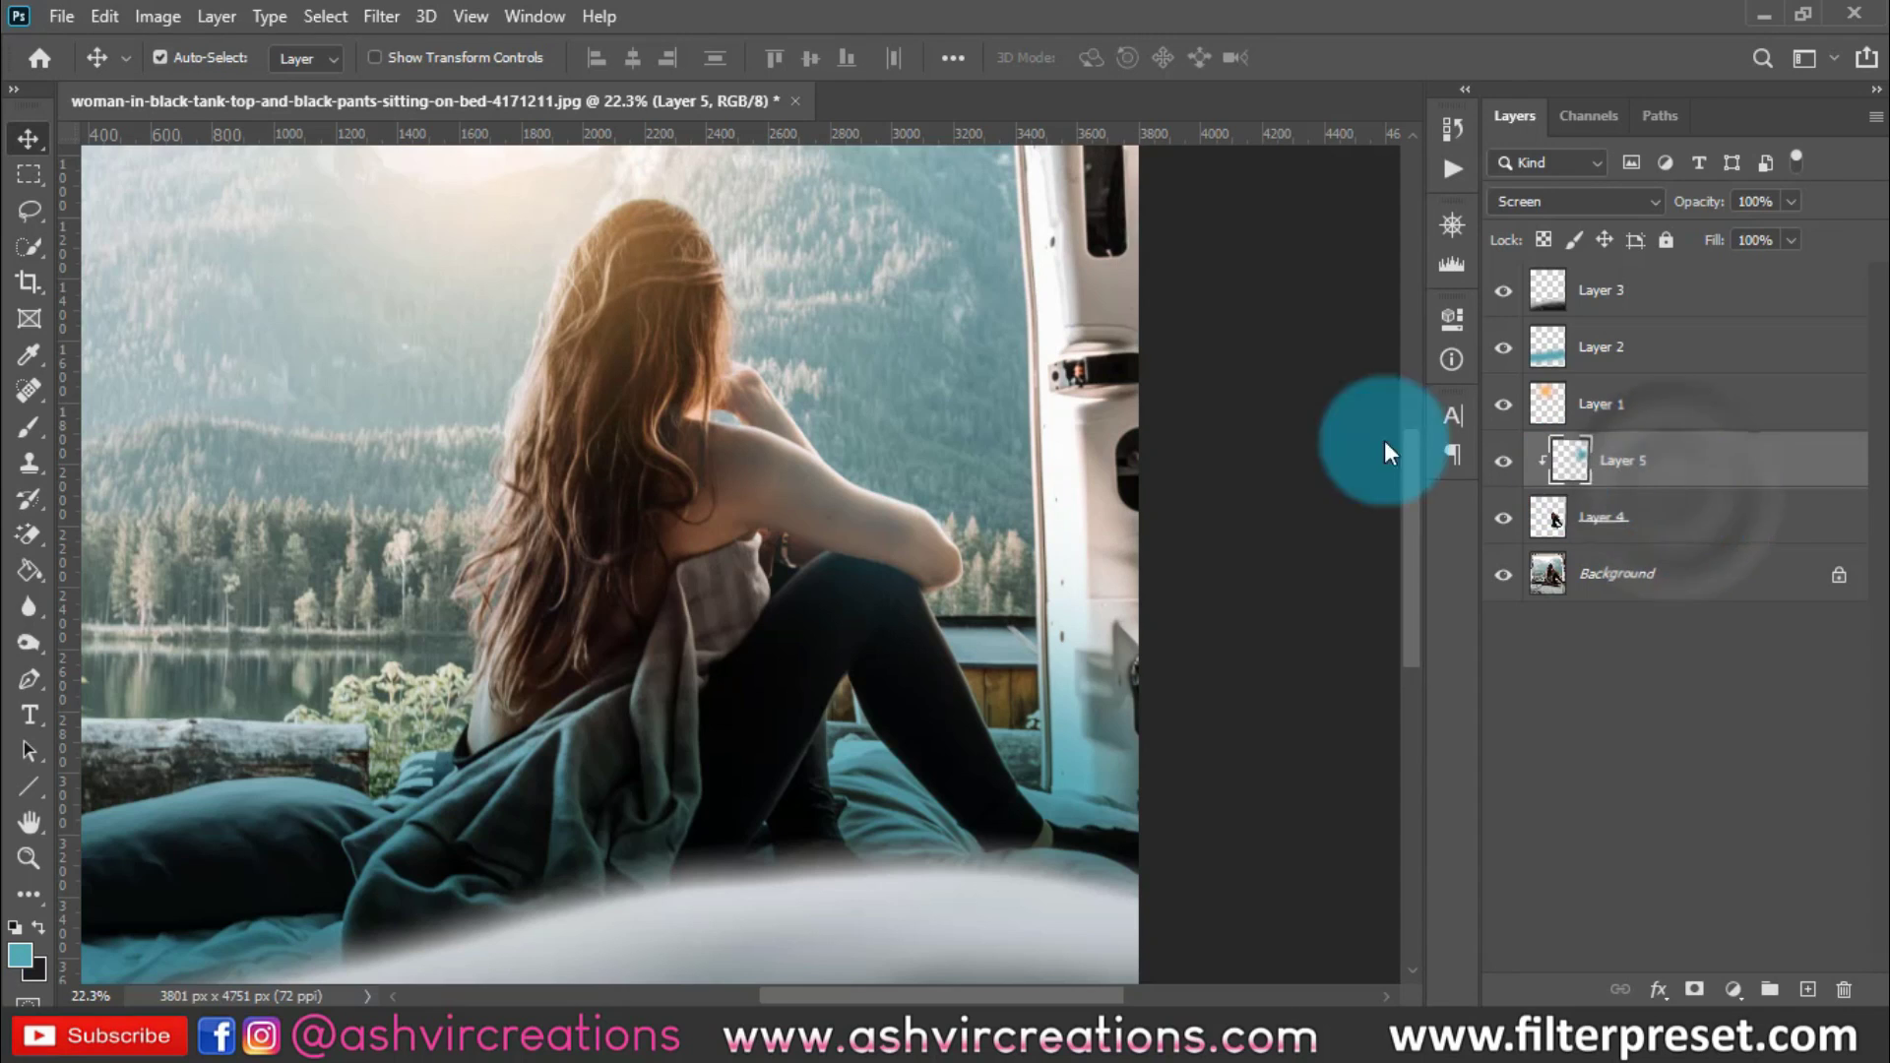
Check the clipped teal light on the woman's arm by toggling Layer 5, and review the whole photo
scroll(1132, 452, "up", 2)
left_click(1503, 460)
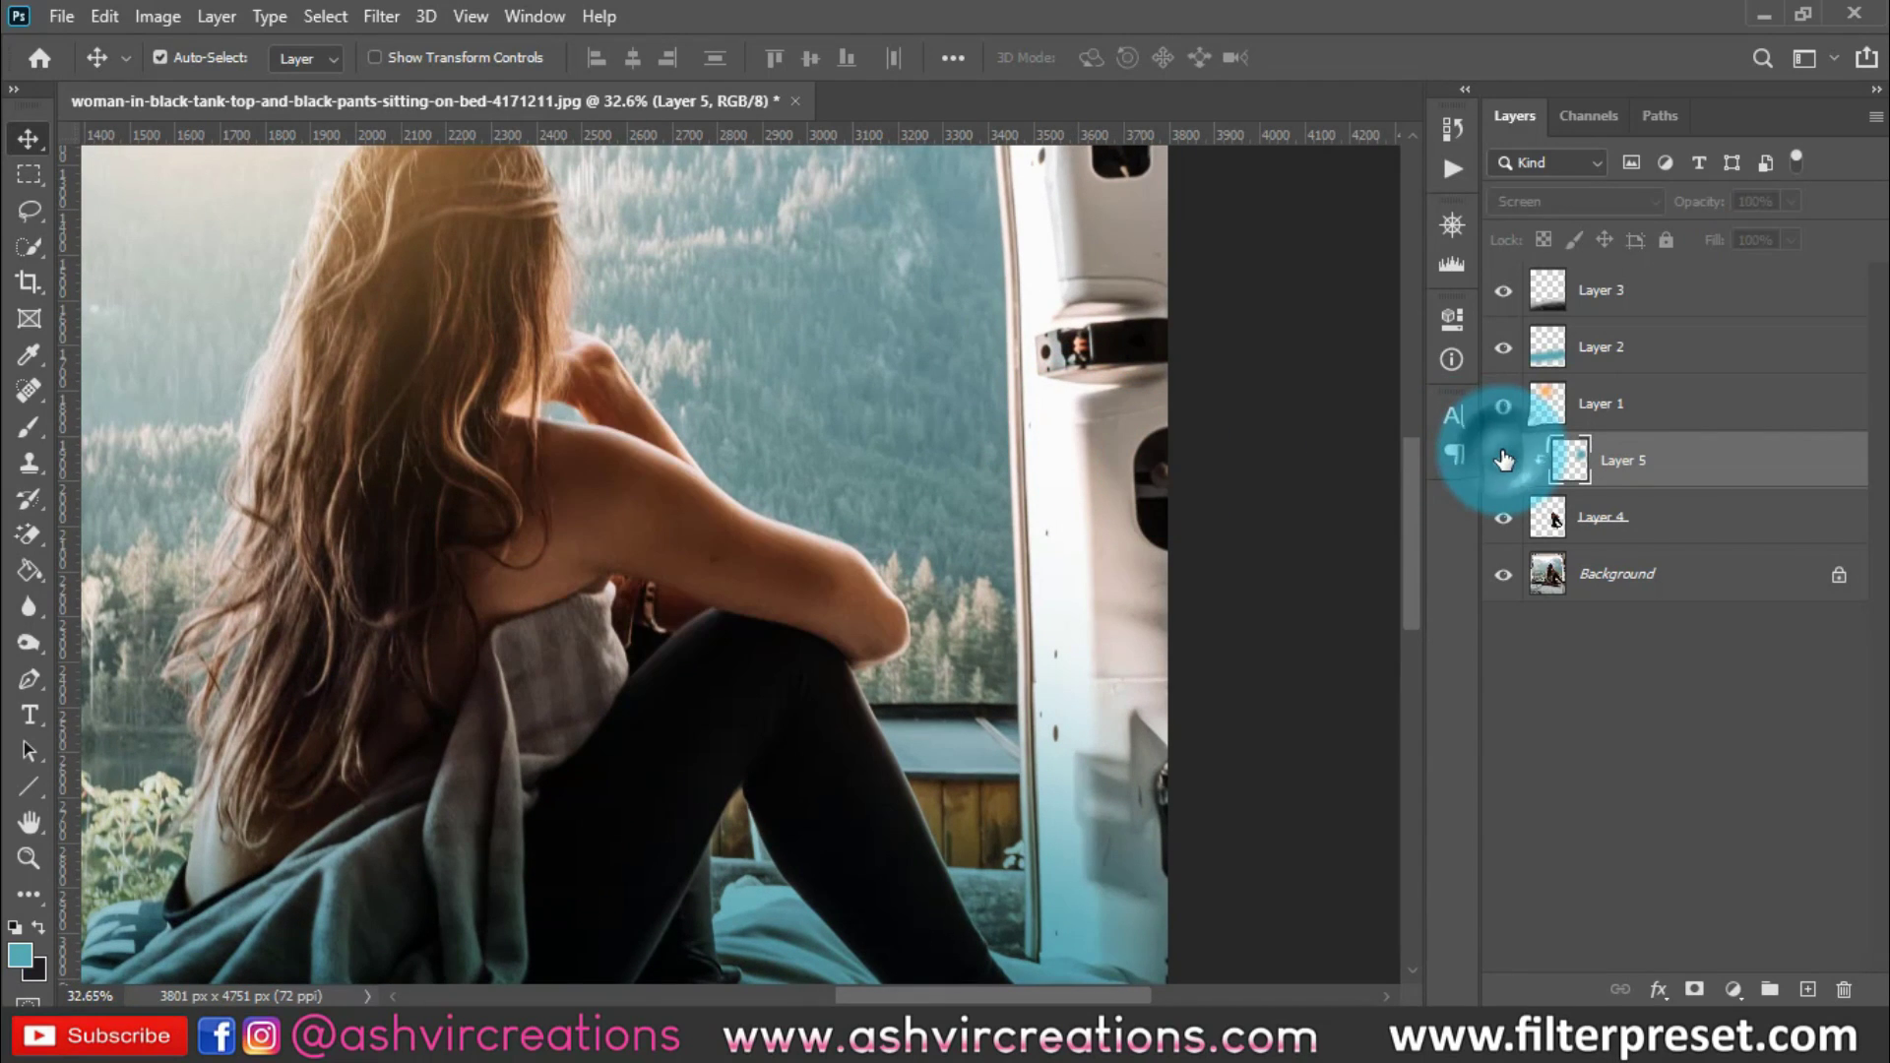
left_click(1503, 459)
left_click(1503, 460)
left_click(1503, 460)
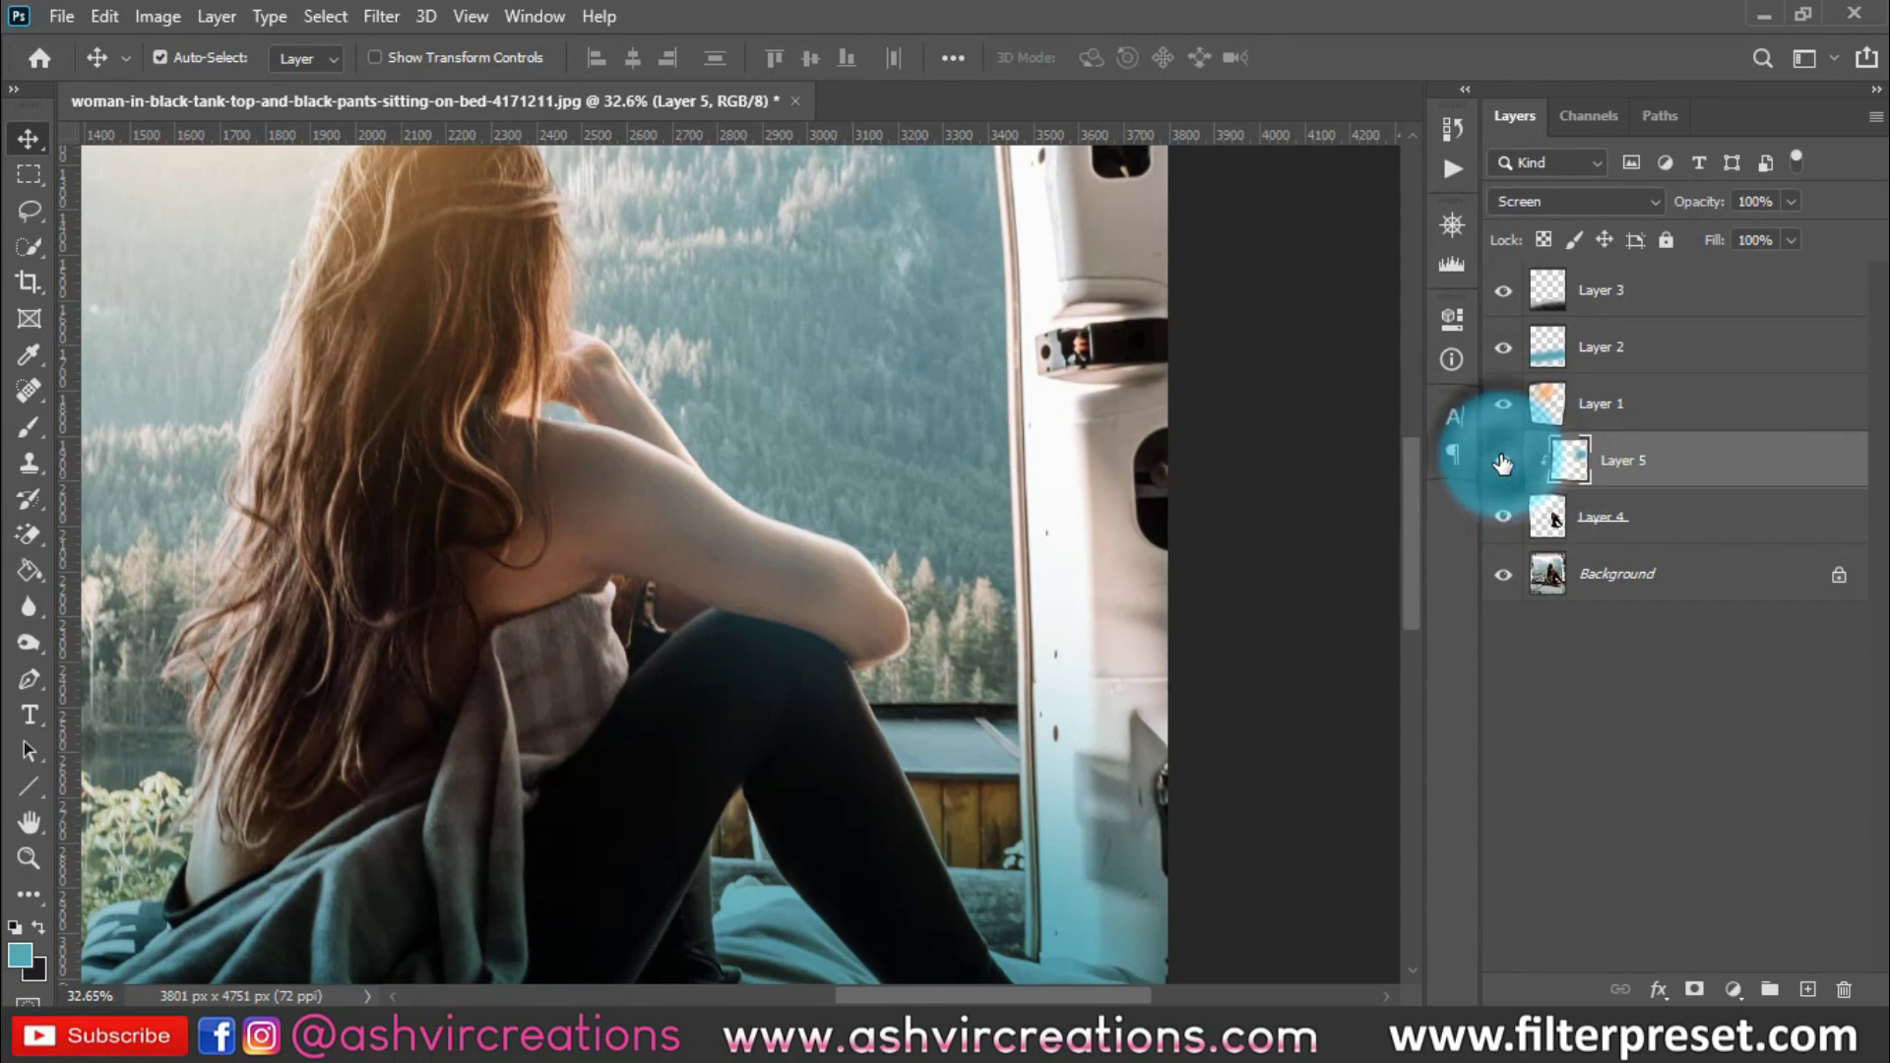
left_click(1503, 461)
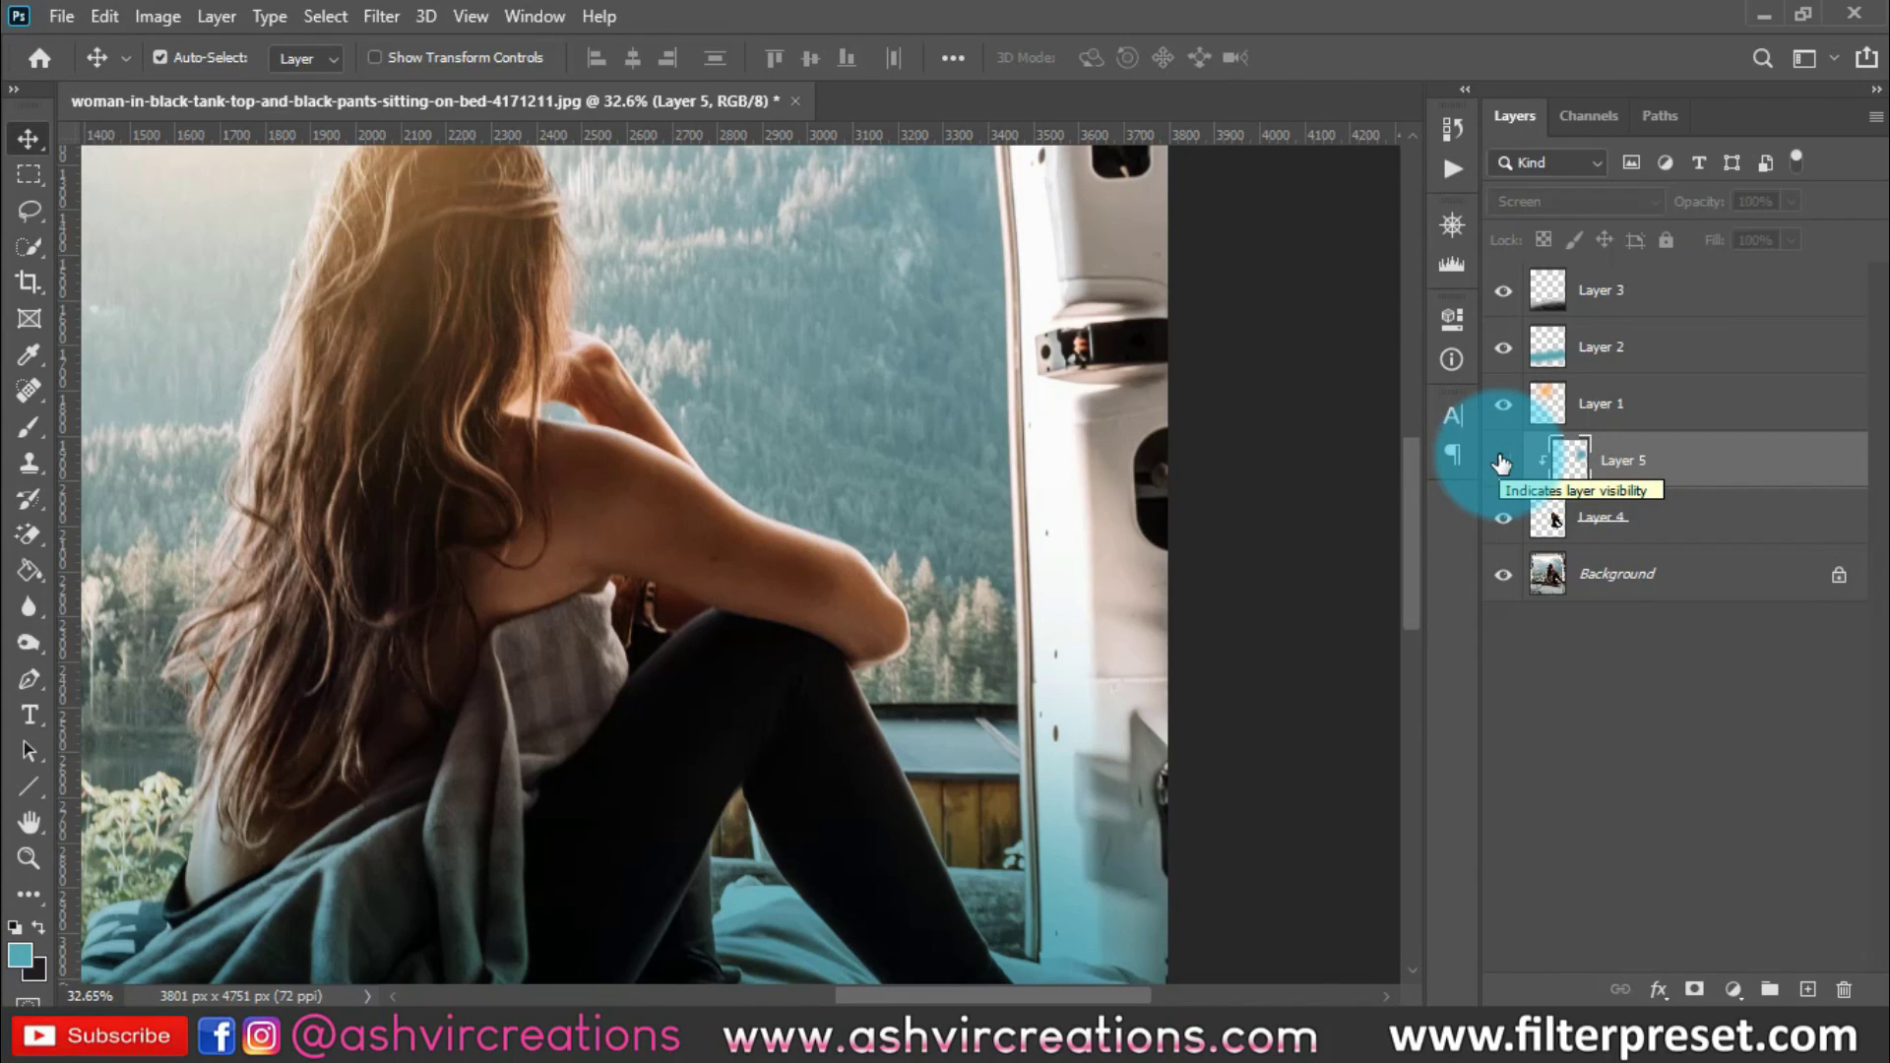
left_click(1503, 460)
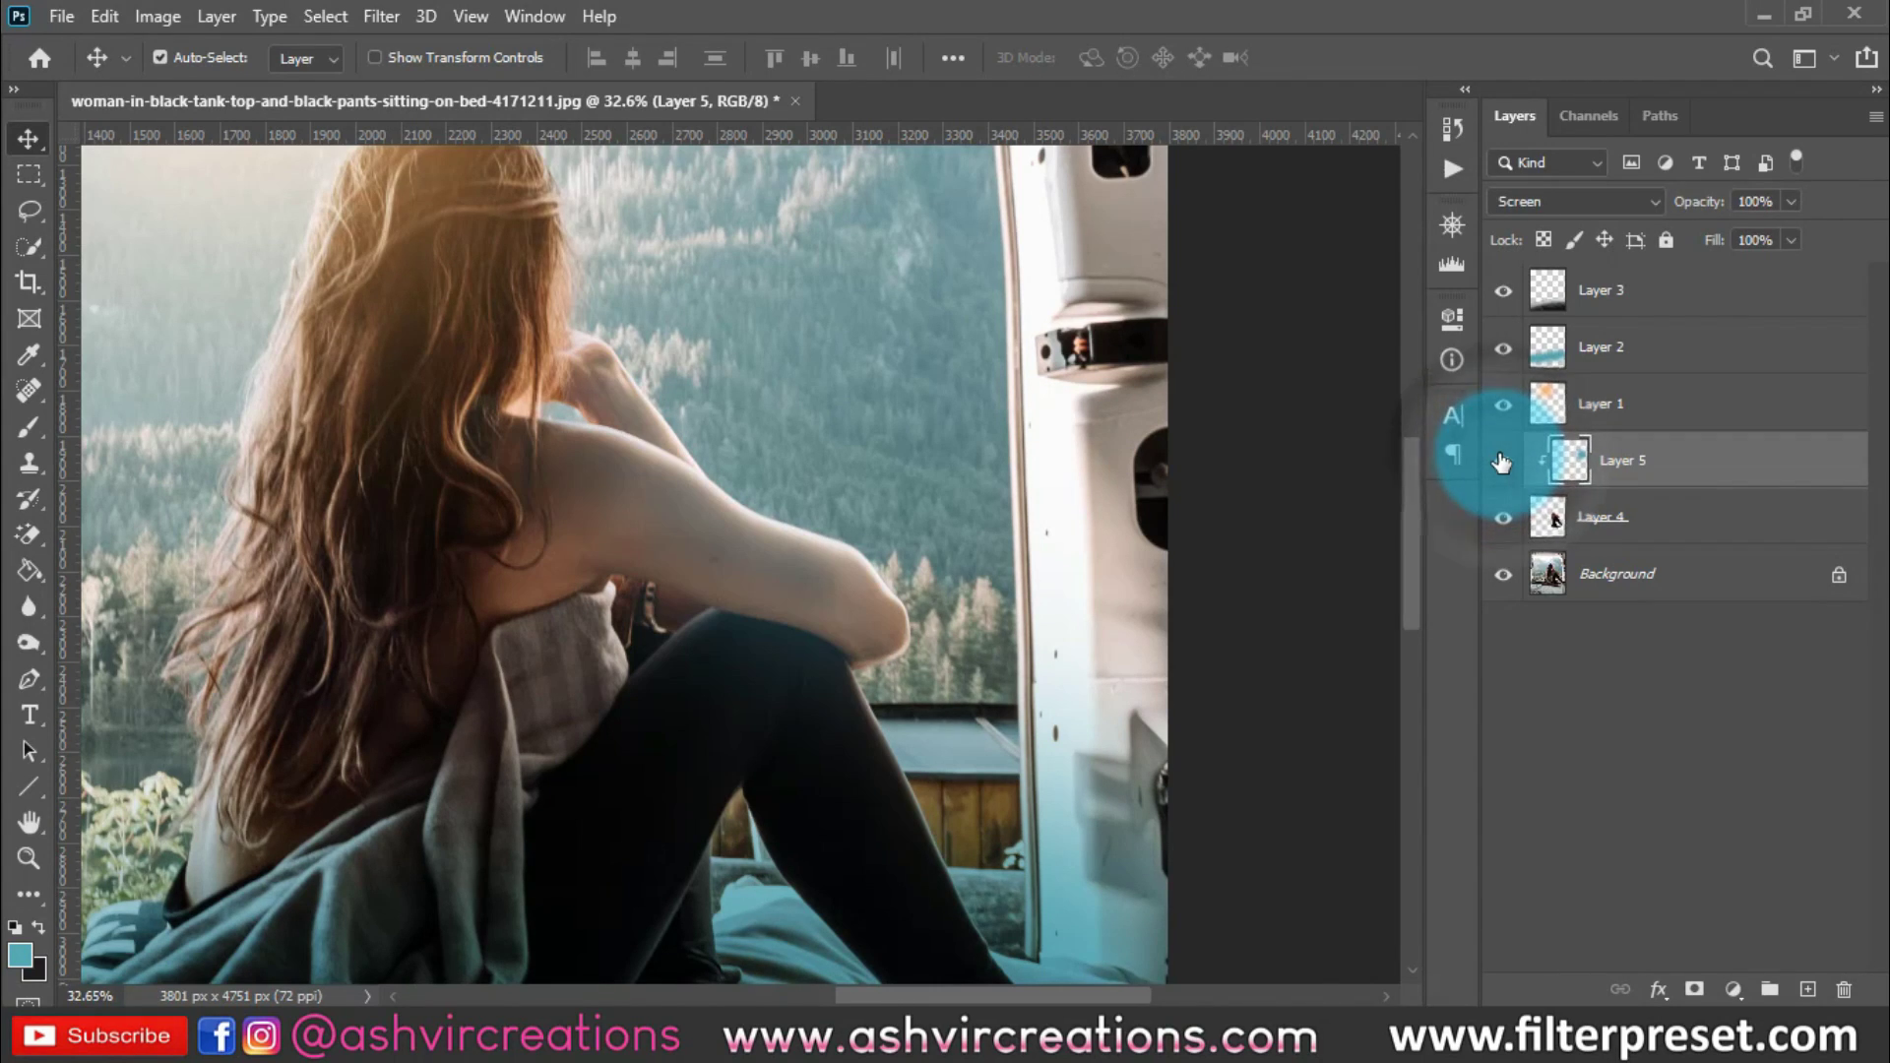
scroll(1133, 370, "down", 2)
scroll(1132, 368, "down", 1)
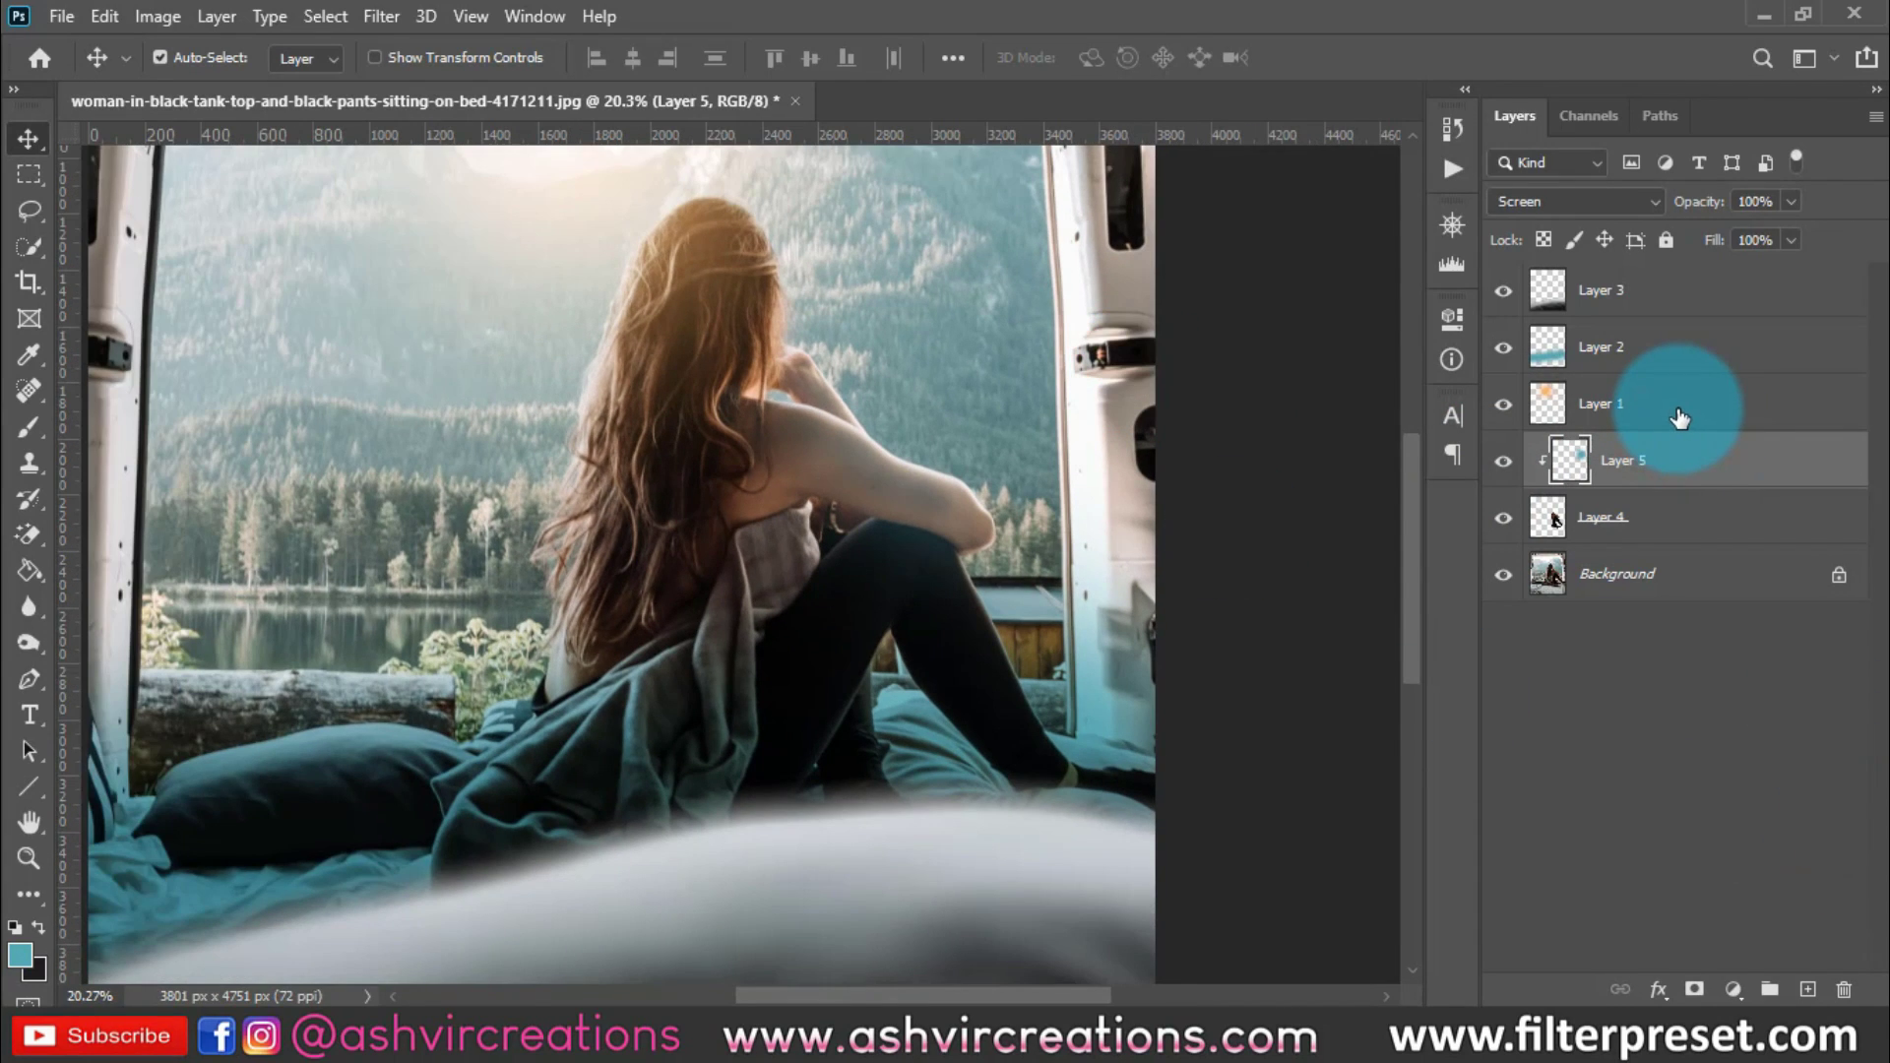
Group Layer 1 and Layer 2 into a new layer group named gregrgf
left_click(1678, 414)
left_click(1654, 346, "shift")
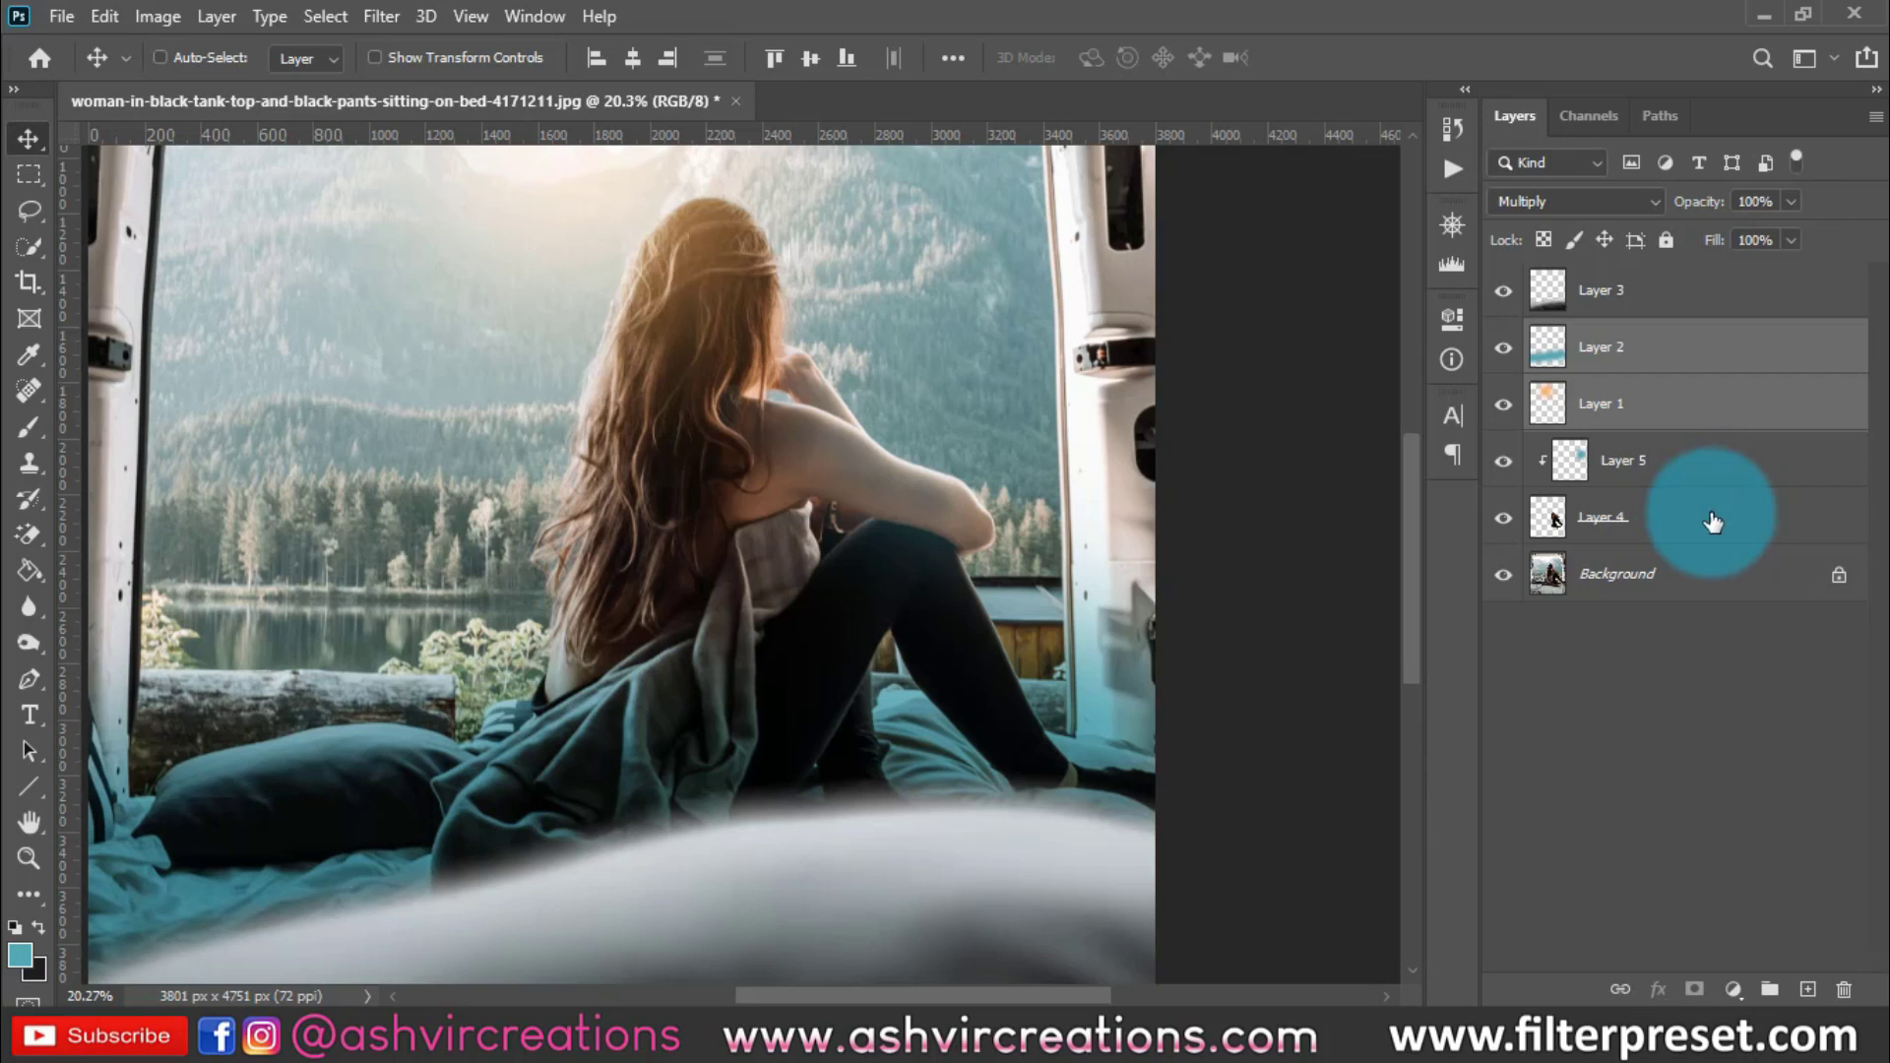
right_click(1614, 353)
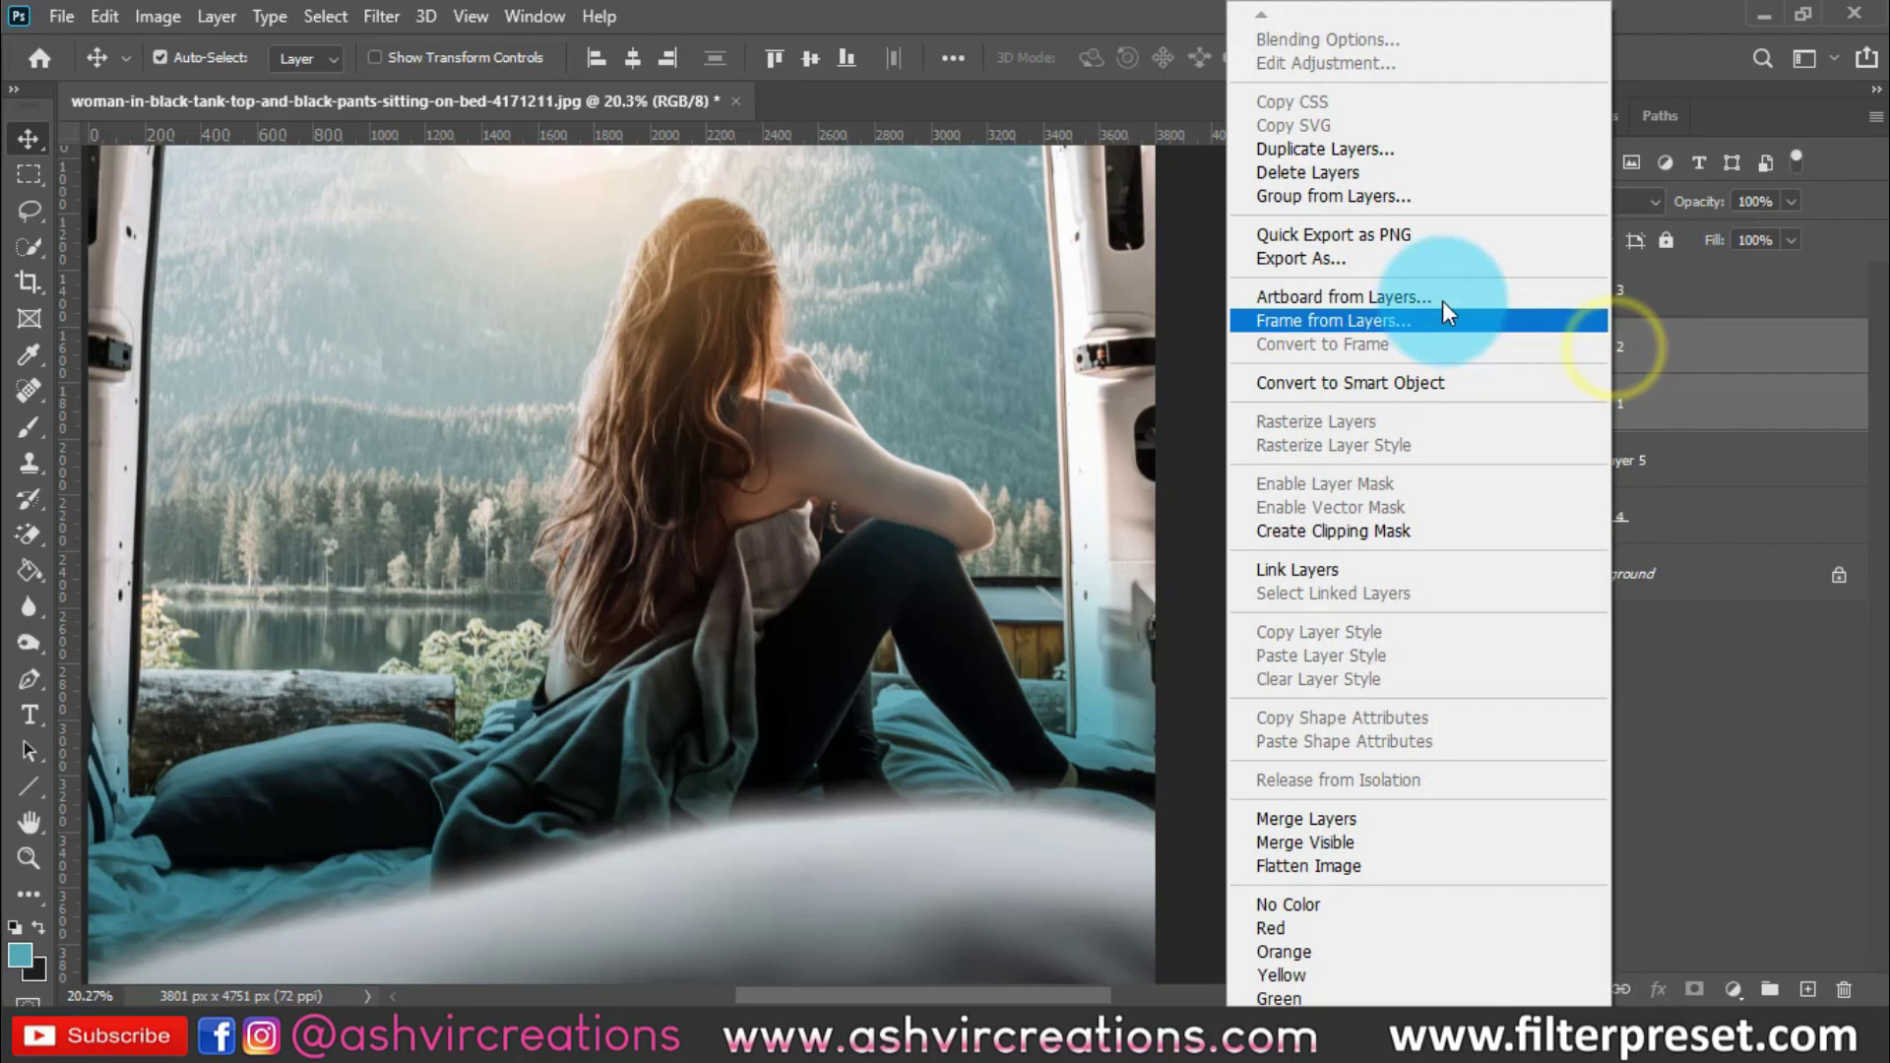
left_click(1332, 196)
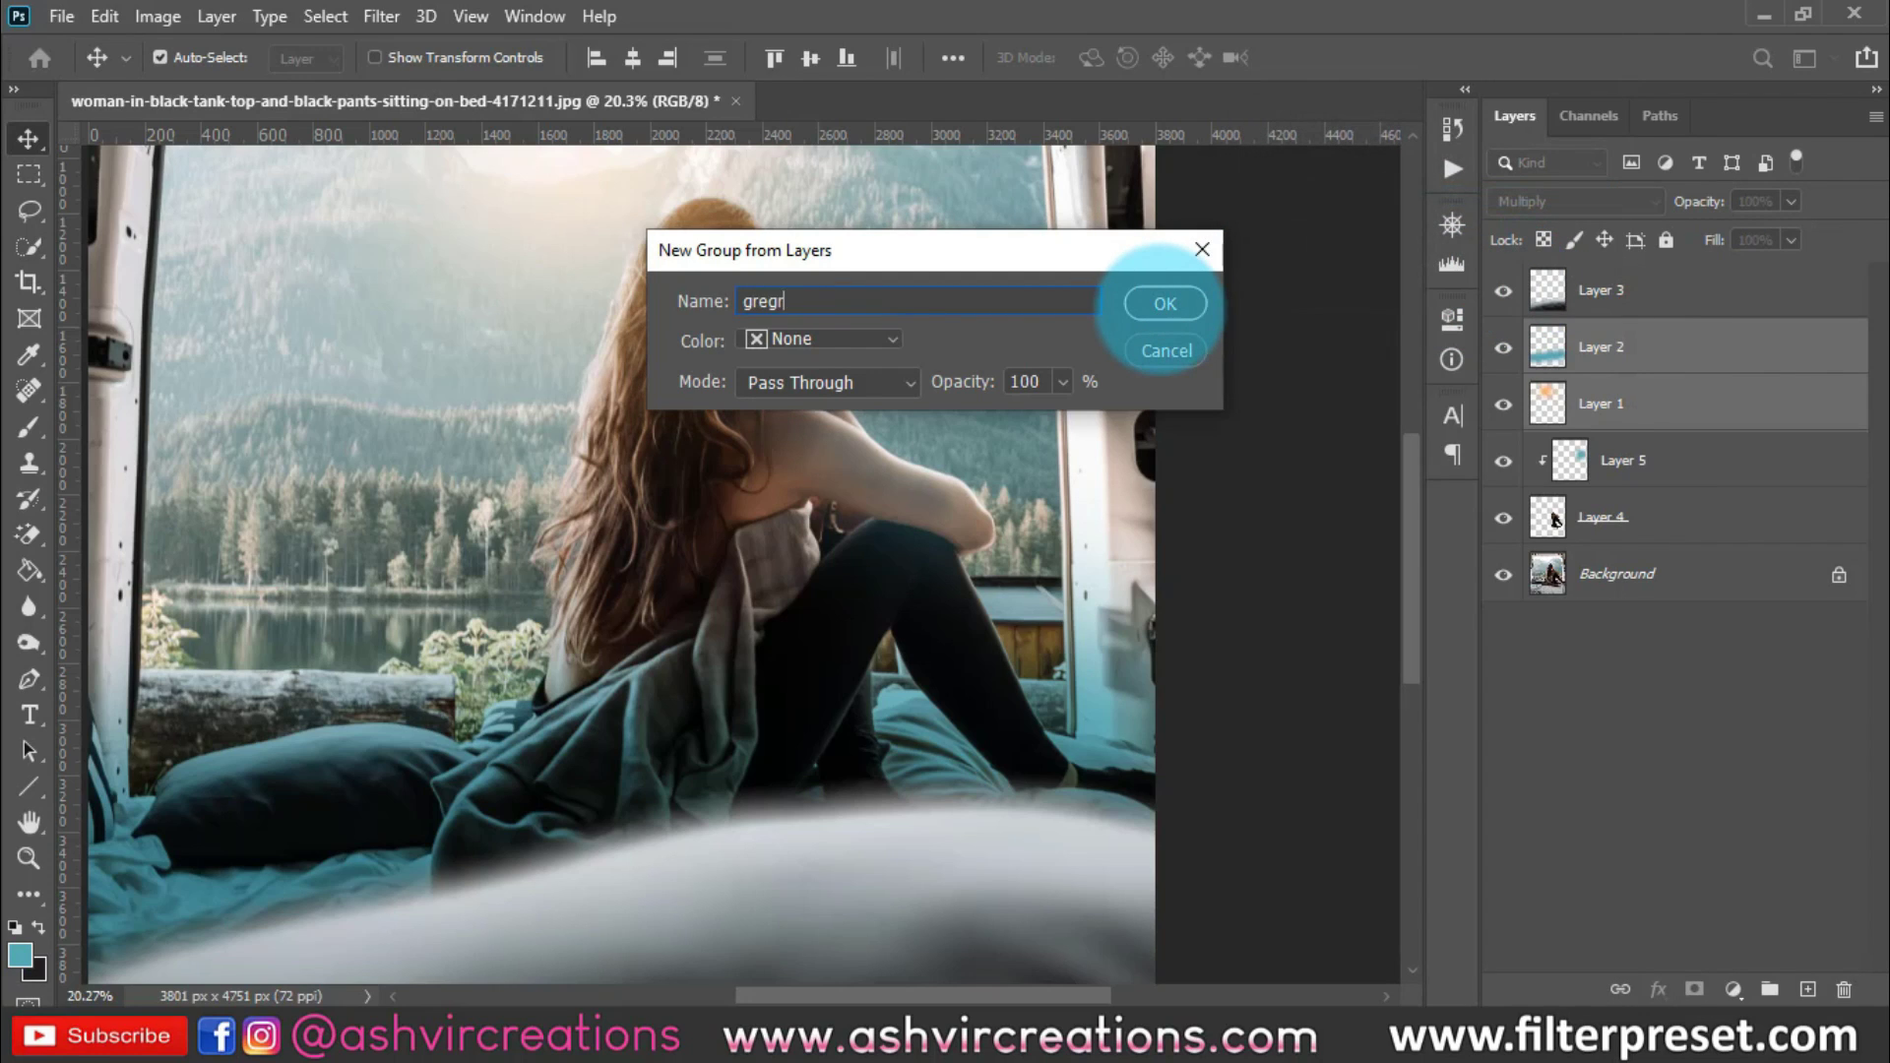
left_click(1165, 304)
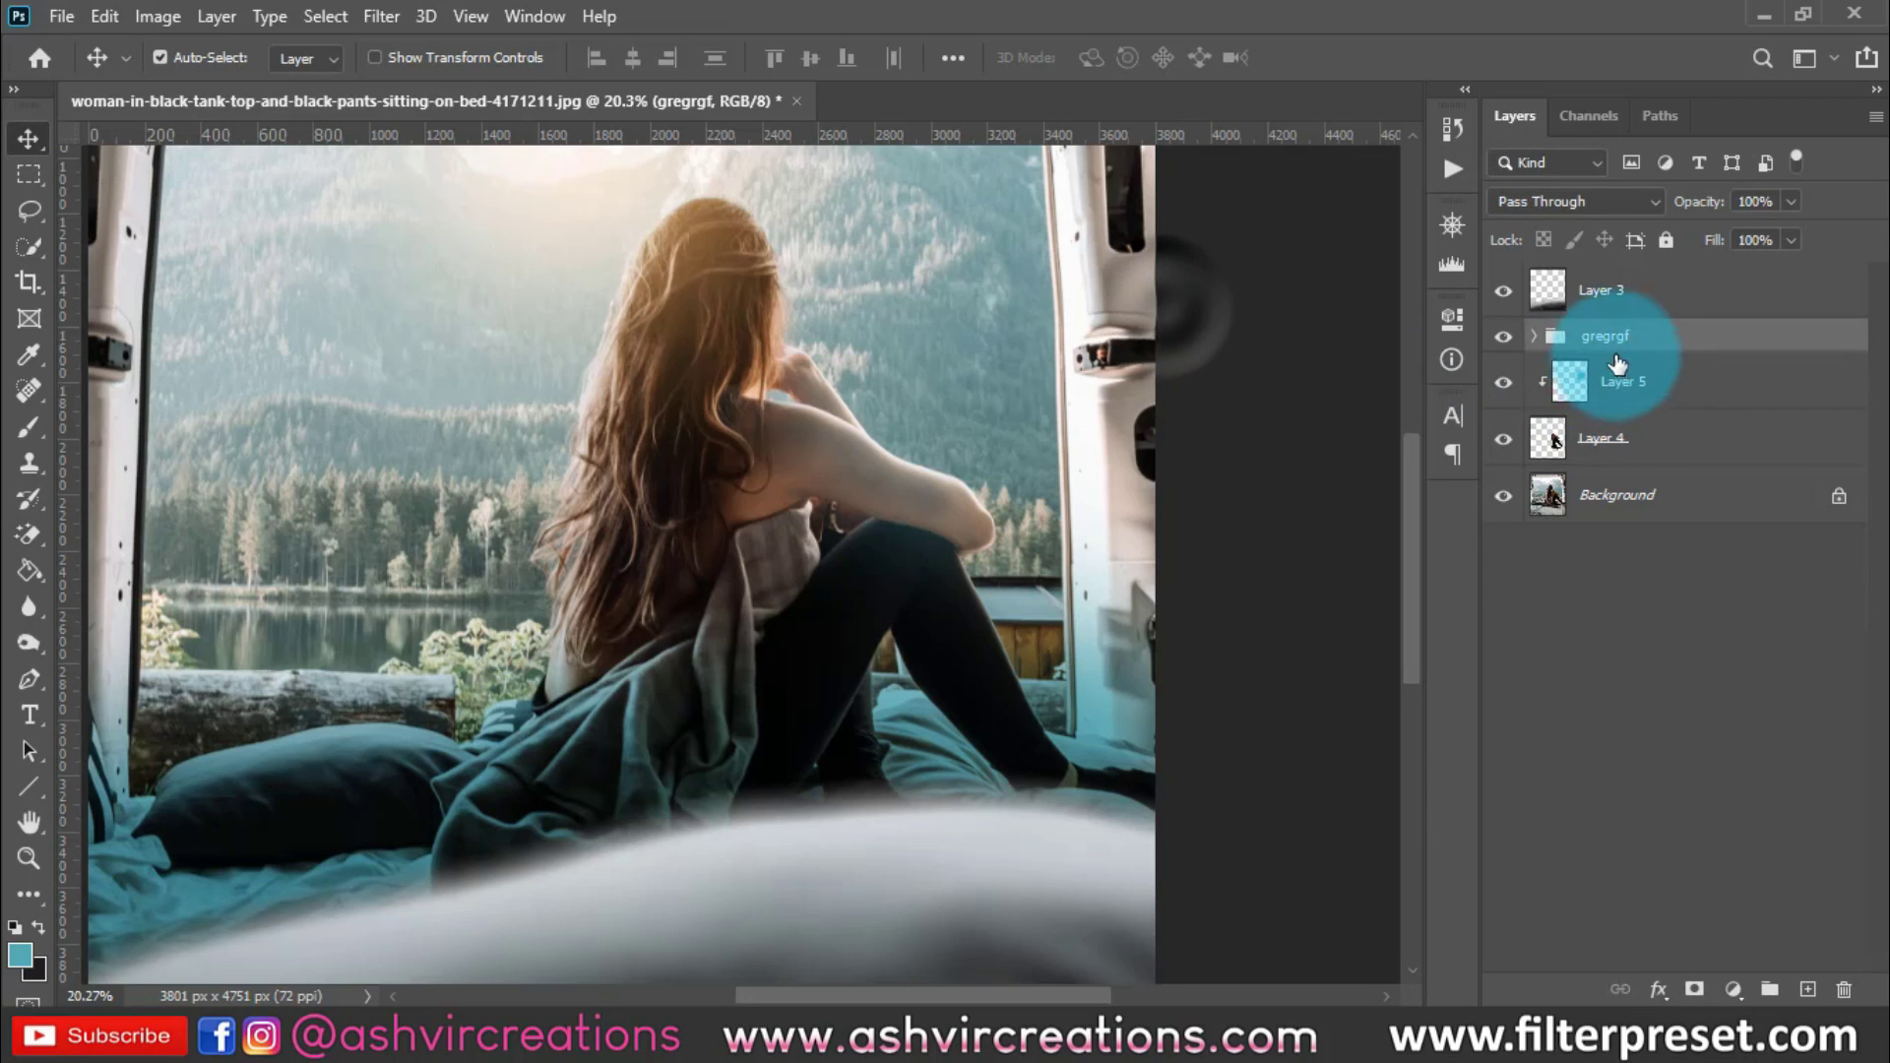
Compare the photo with the gregrgf group's sunlight and teal tint hidden and shown
left_click(1502, 340)
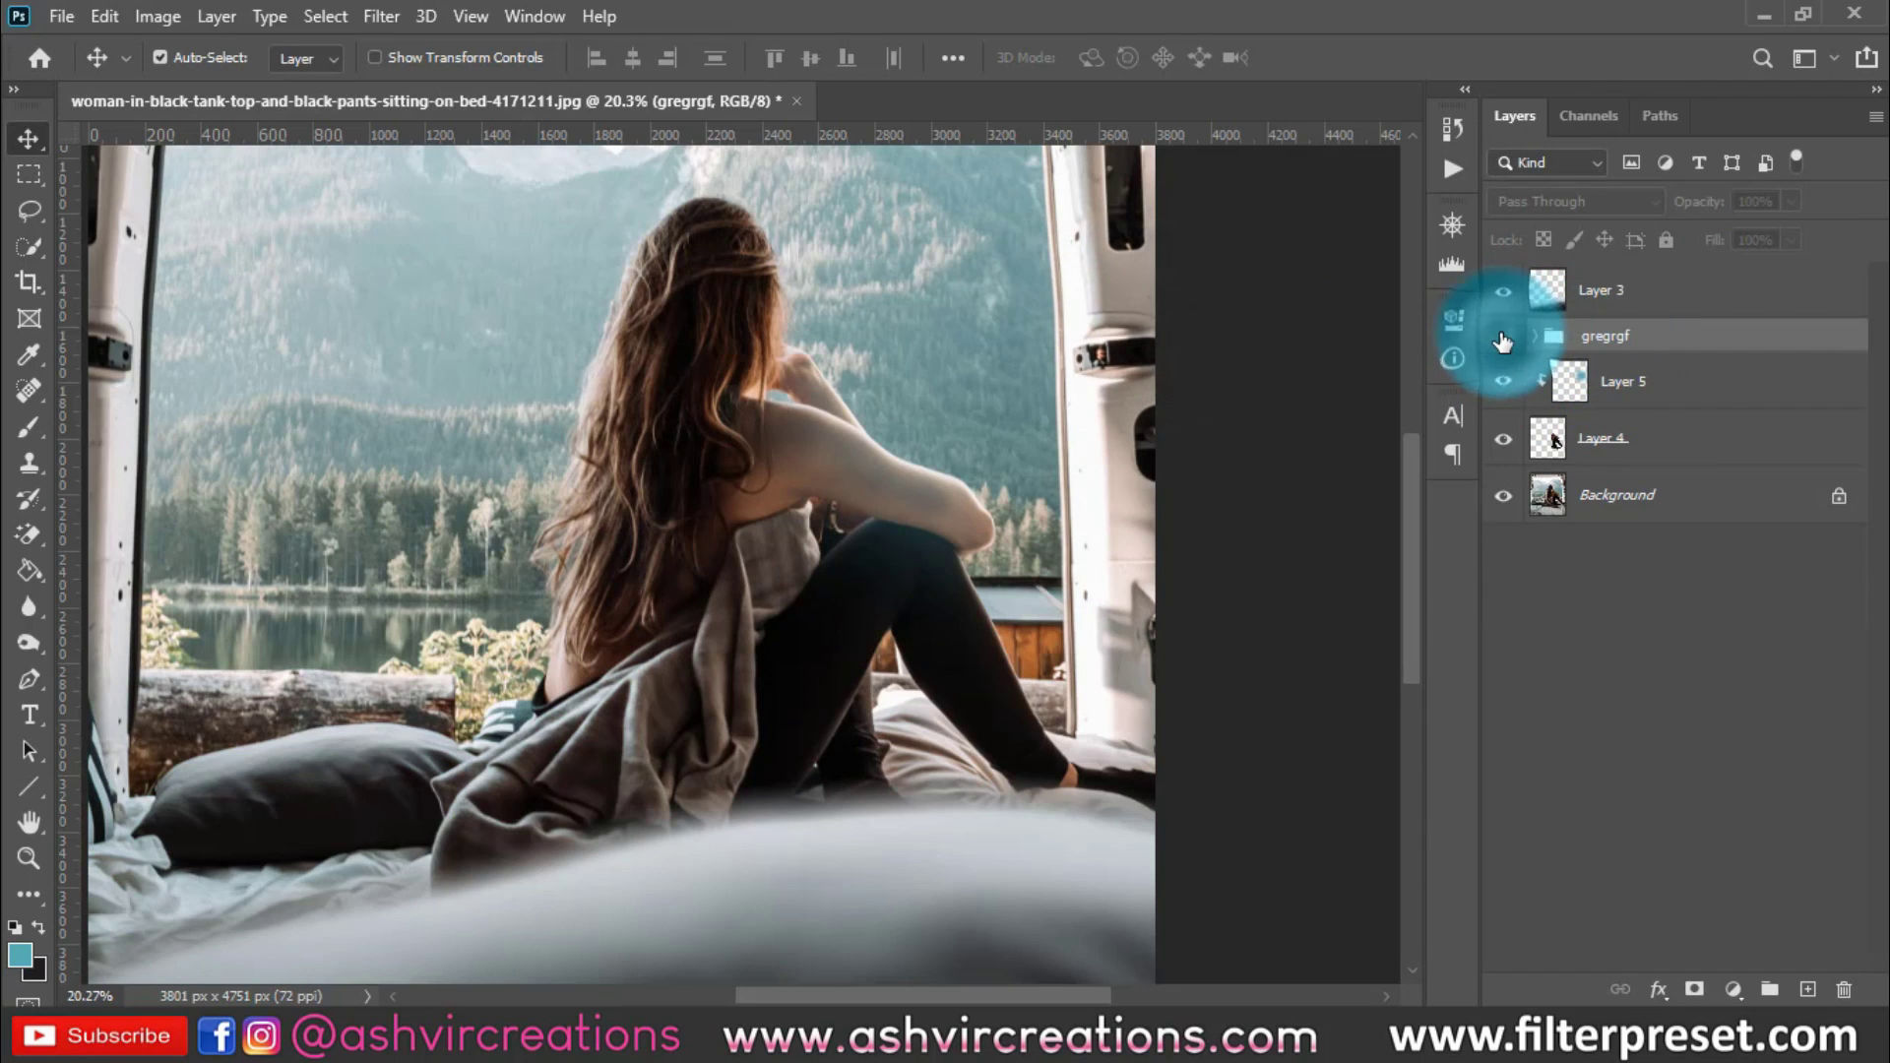
left_click(1503, 336)
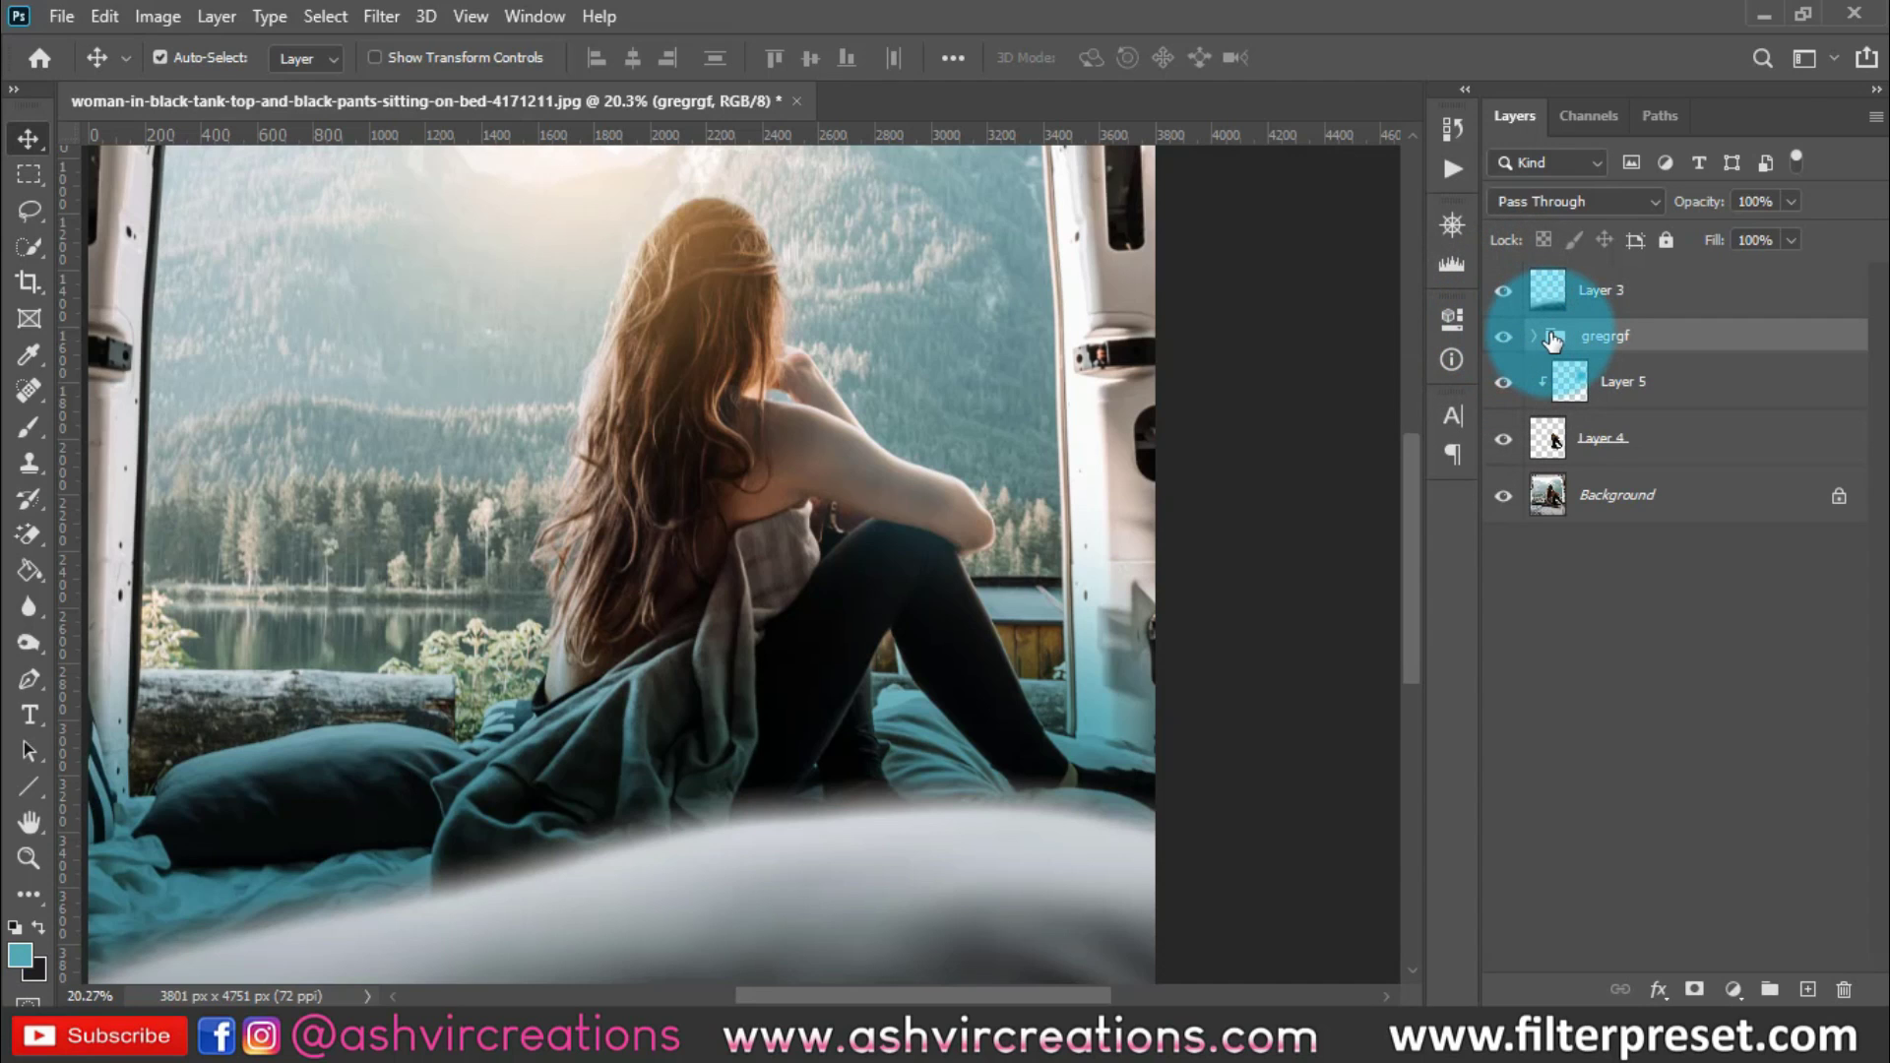
left_click(1503, 336)
left_click(1503, 337)
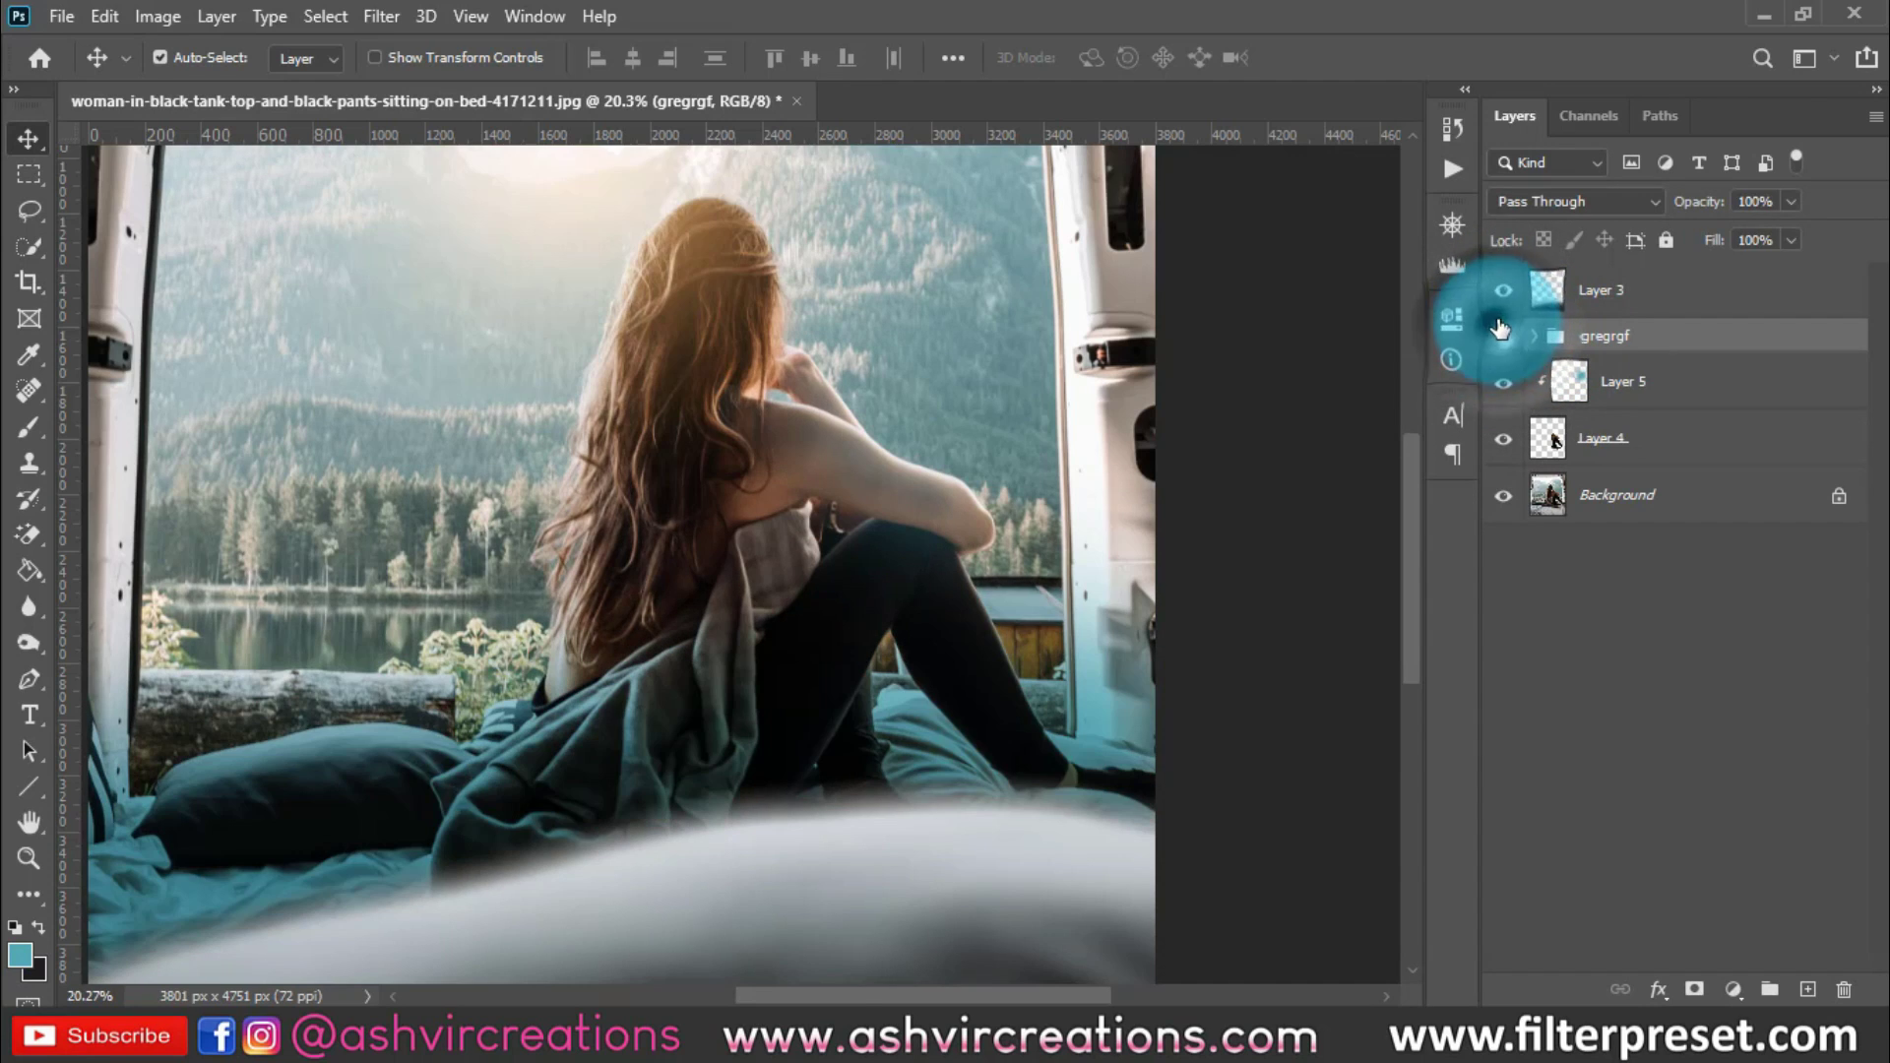
Try clipping Layer 3's pillow to the gregrgf group, and release the clipping mask again
left_click(1614, 300)
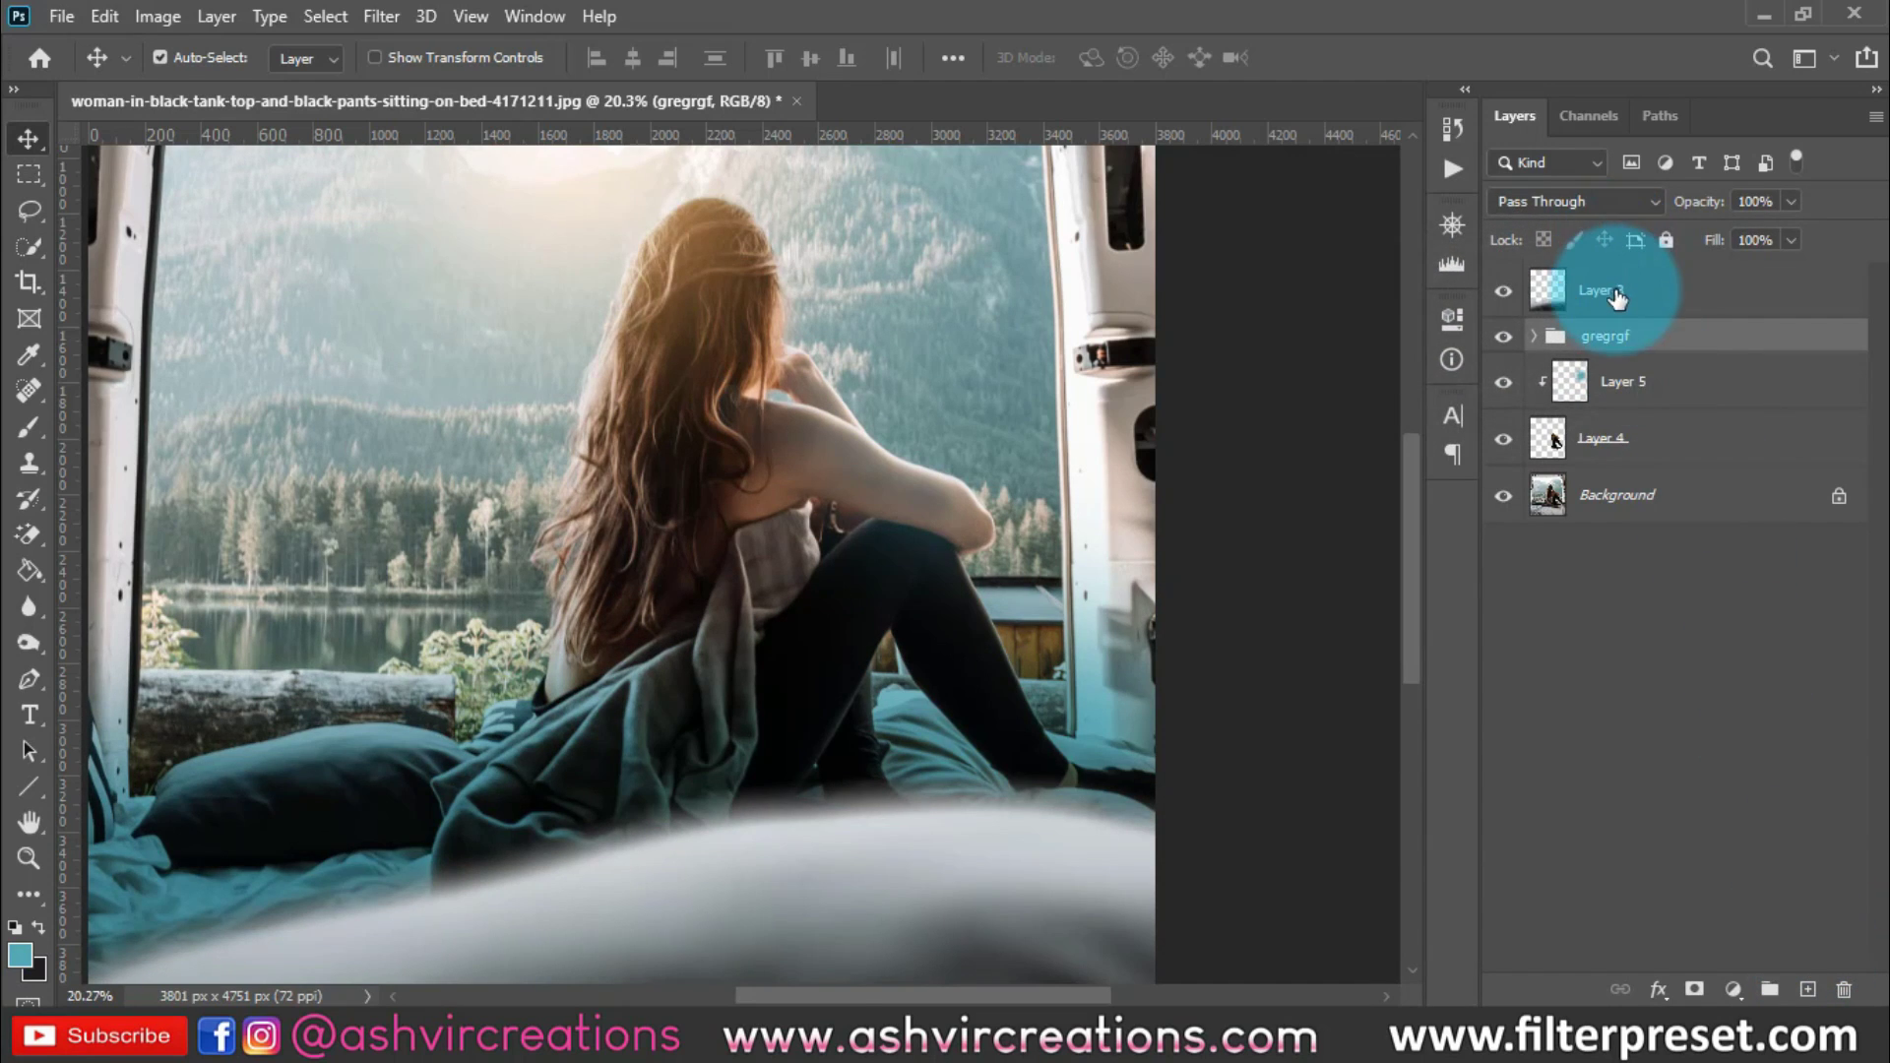
left_click(1506, 288)
left_click(1504, 290)
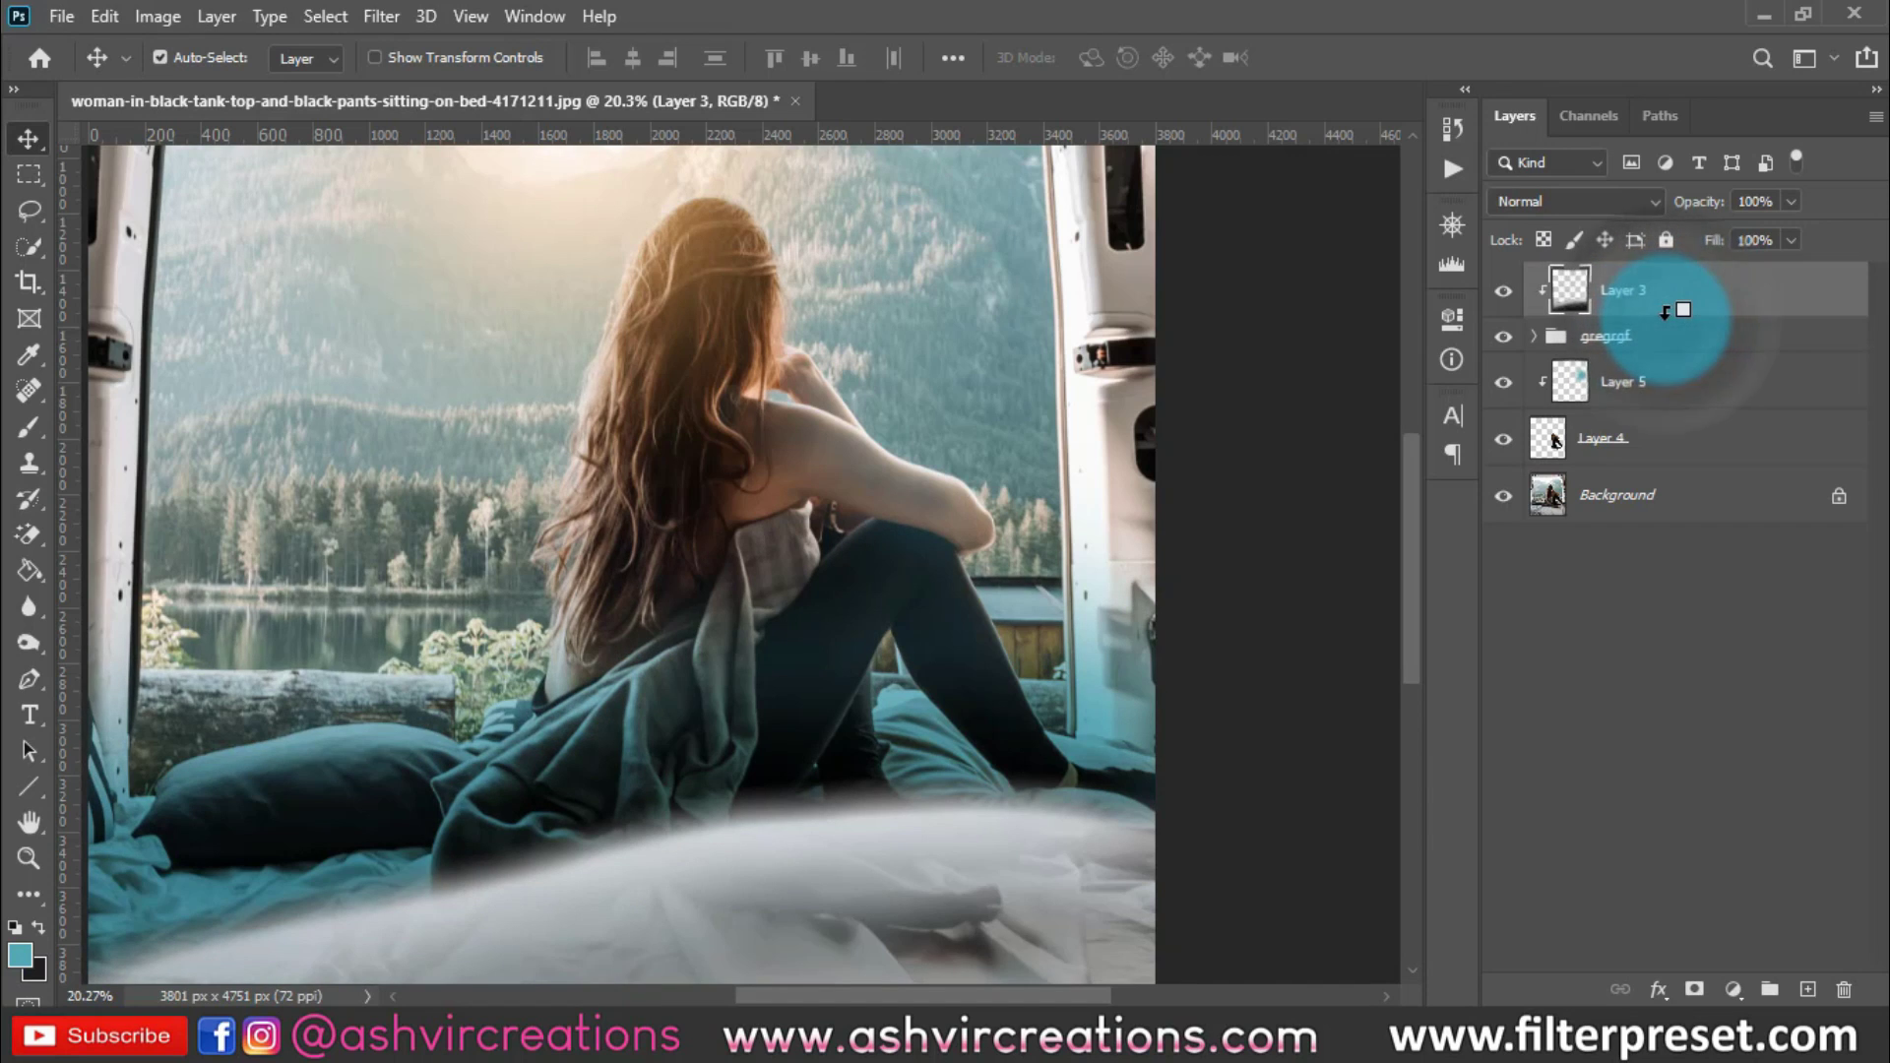
scroll(1147, 610, "down", 3)
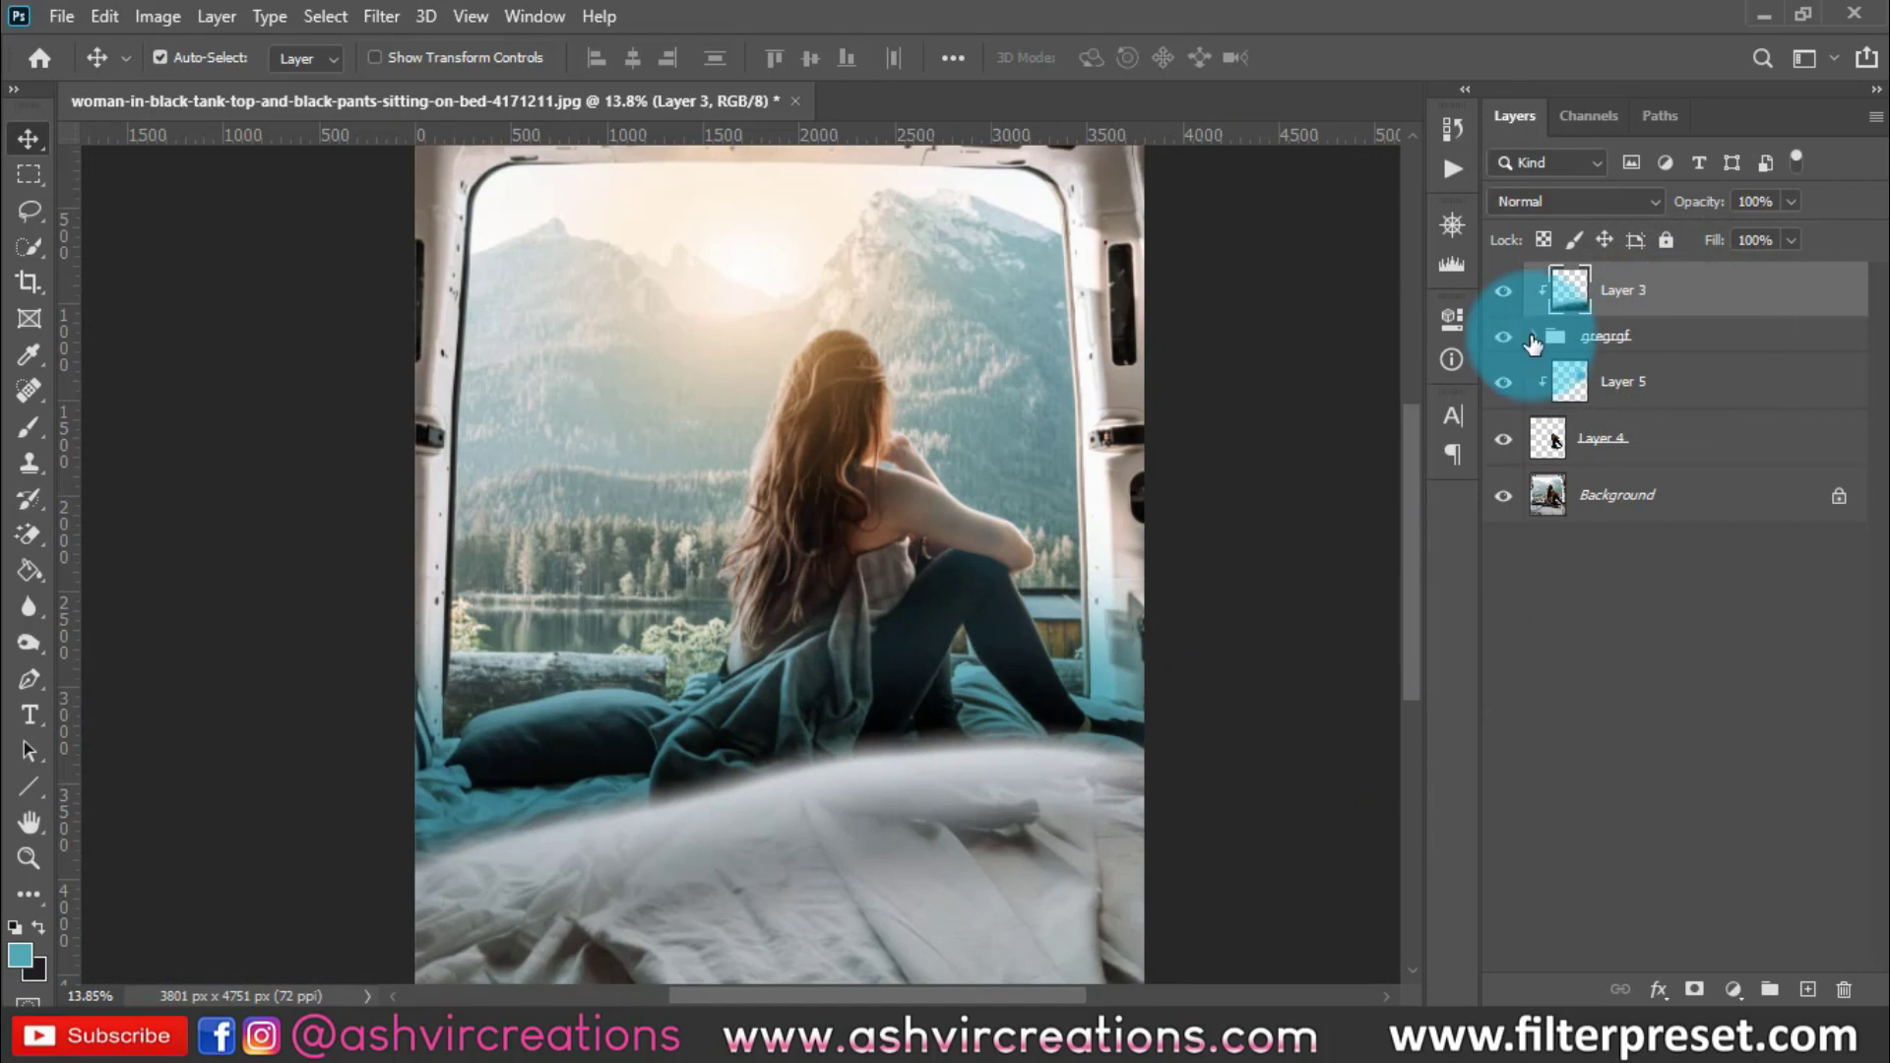
left_click(1625, 313, "alt")
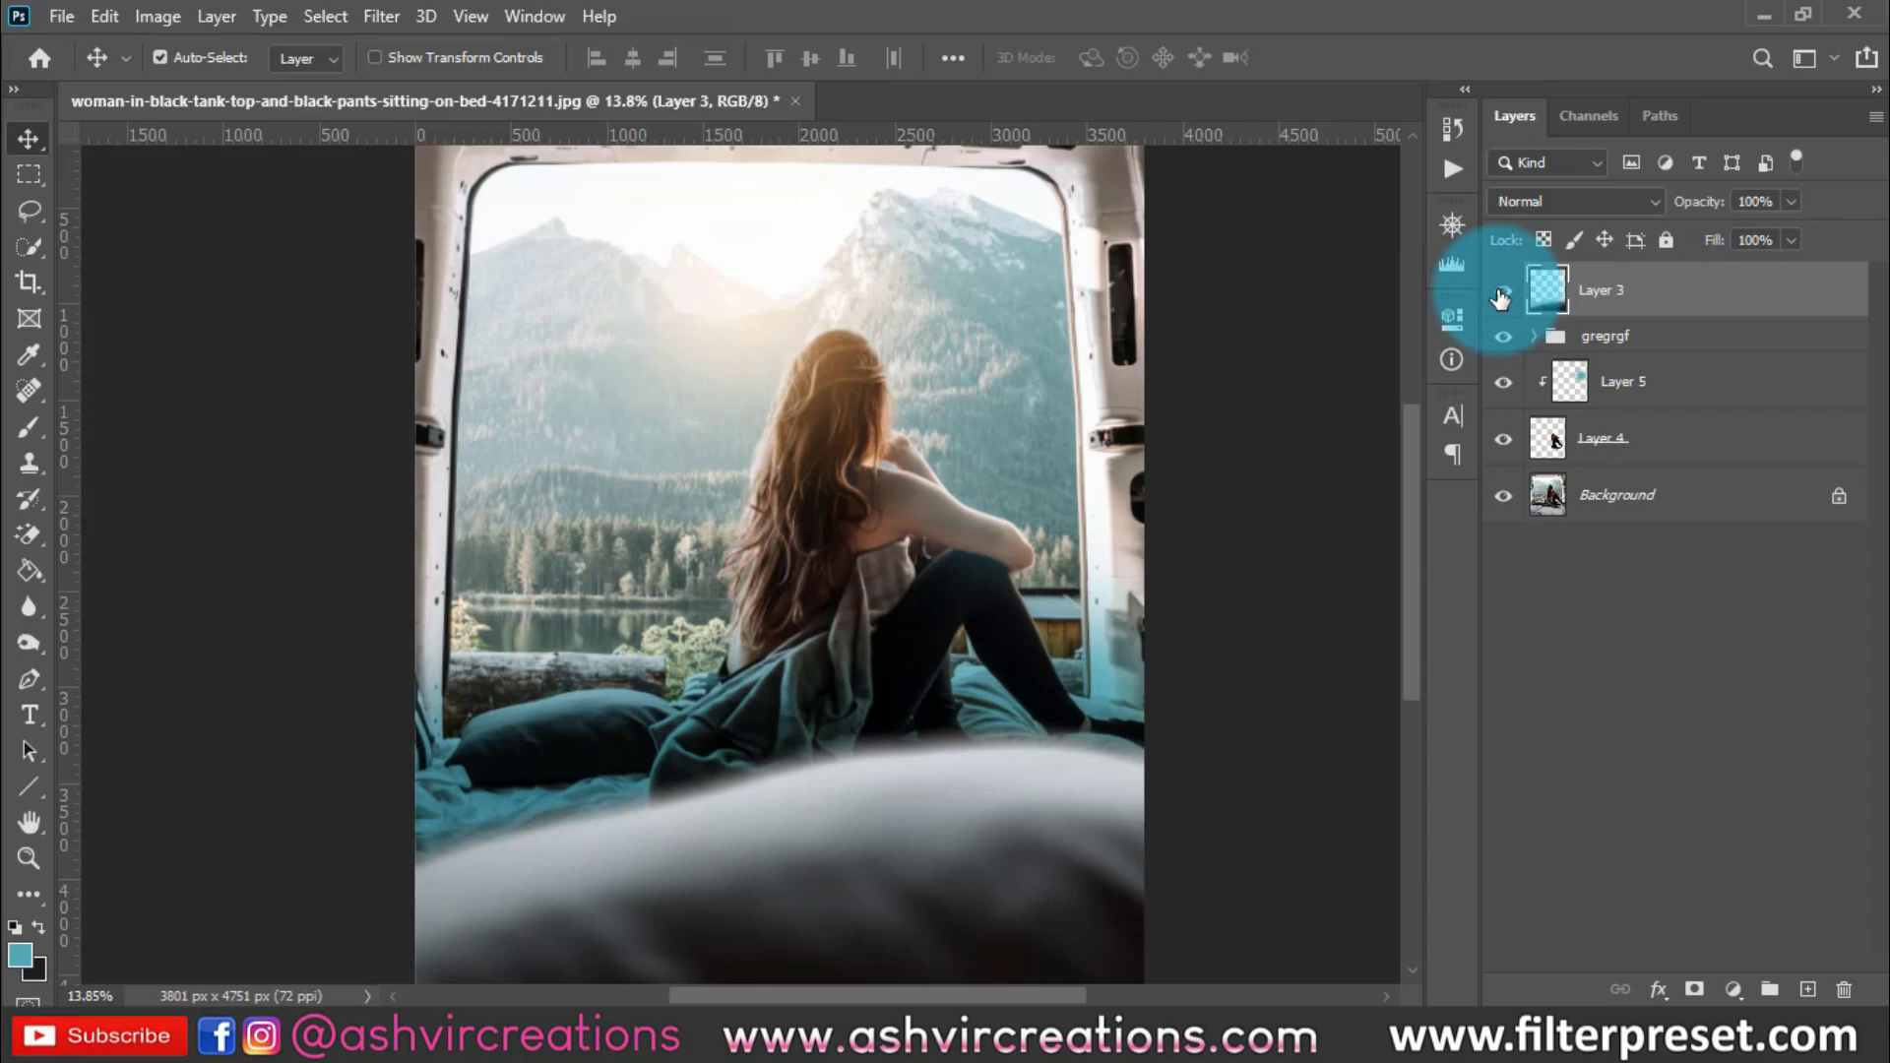
Examine the contents of the gregrgf group and compare the photo with Layer 3's pillow hidden and shown
left_click(1540, 337)
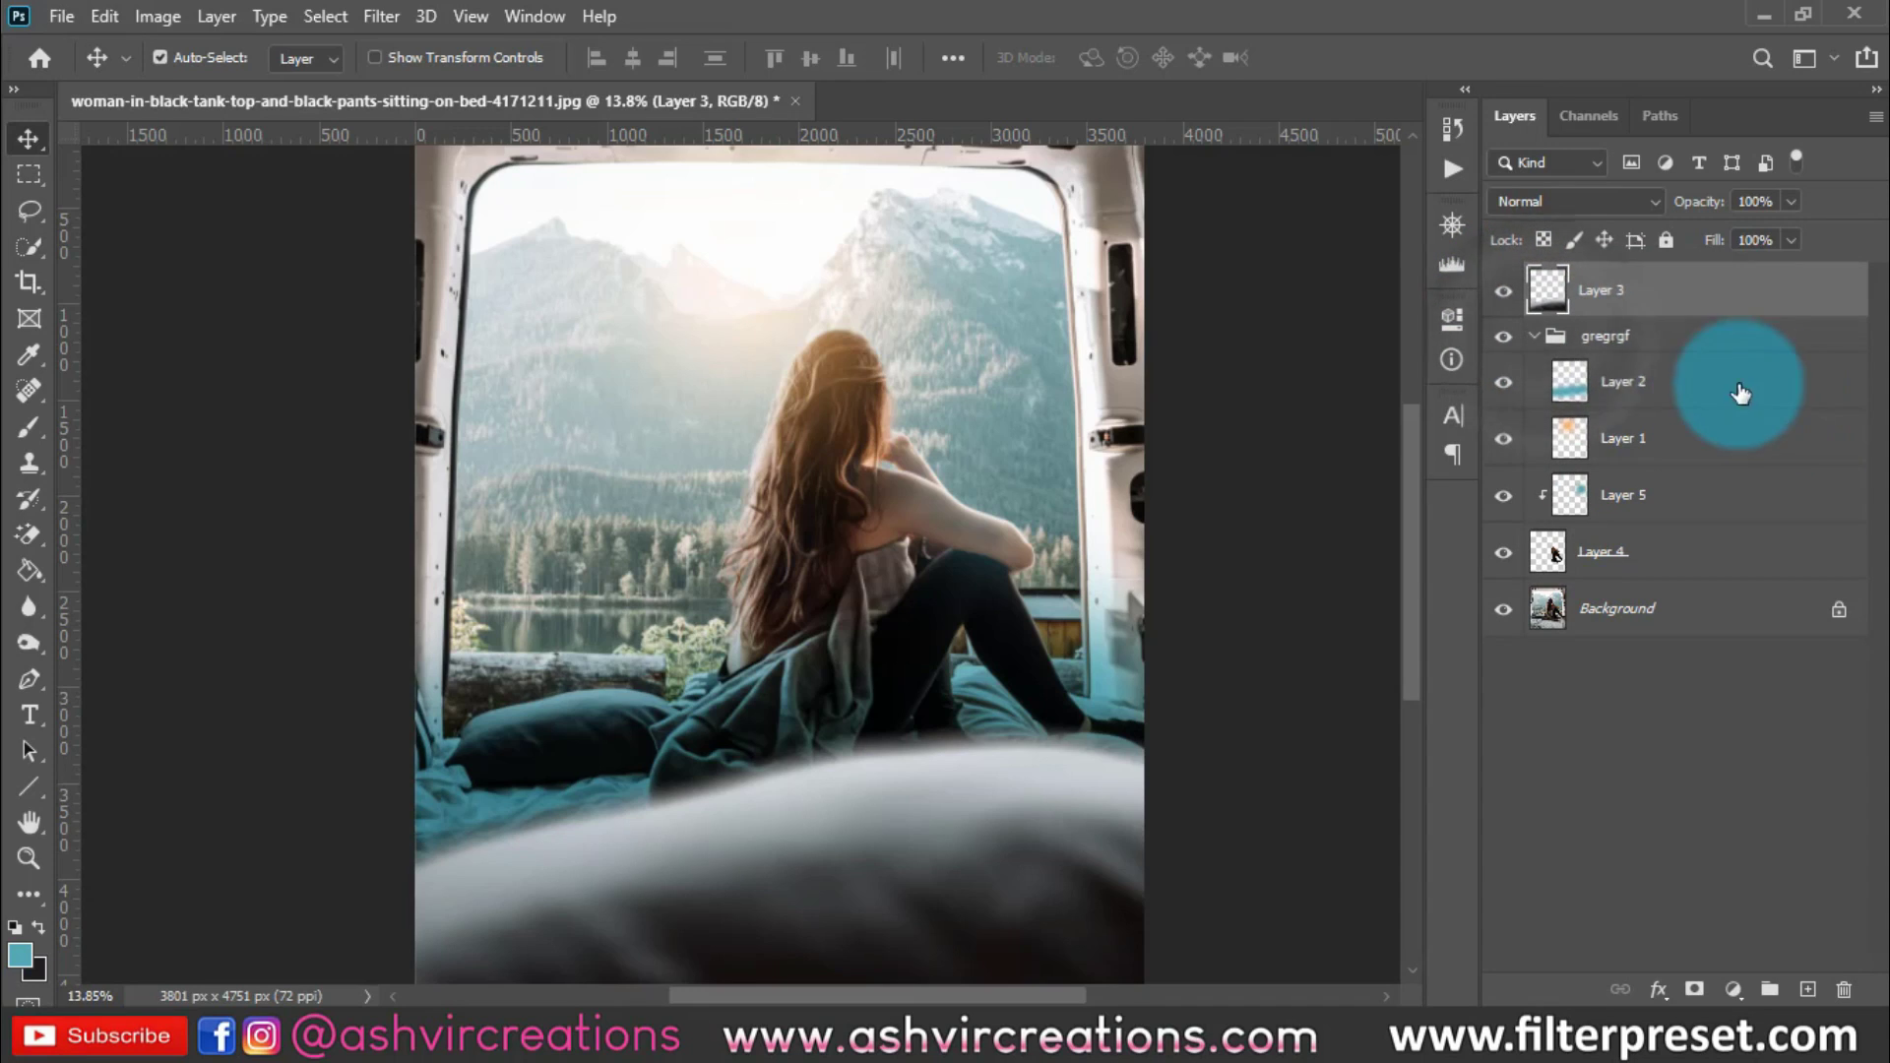
left_click(1533, 339)
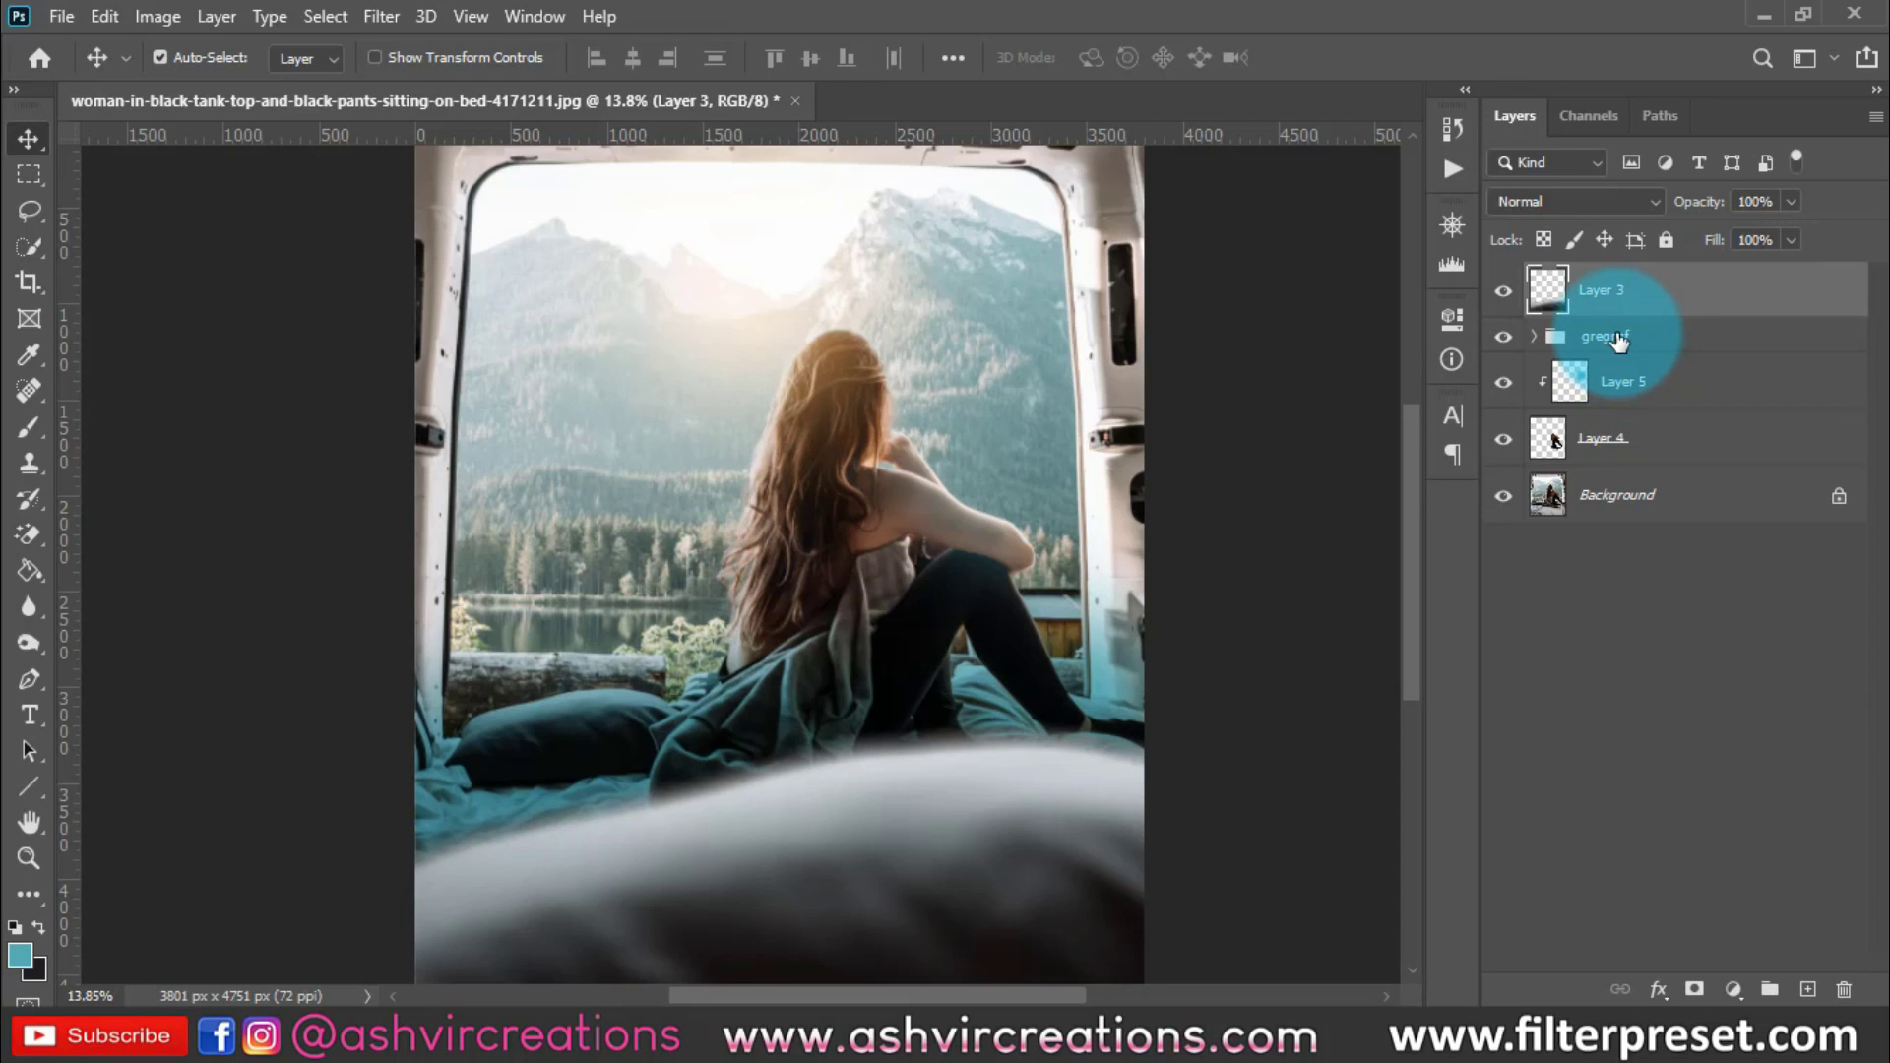
left_click(1499, 298)
left_click(1499, 298)
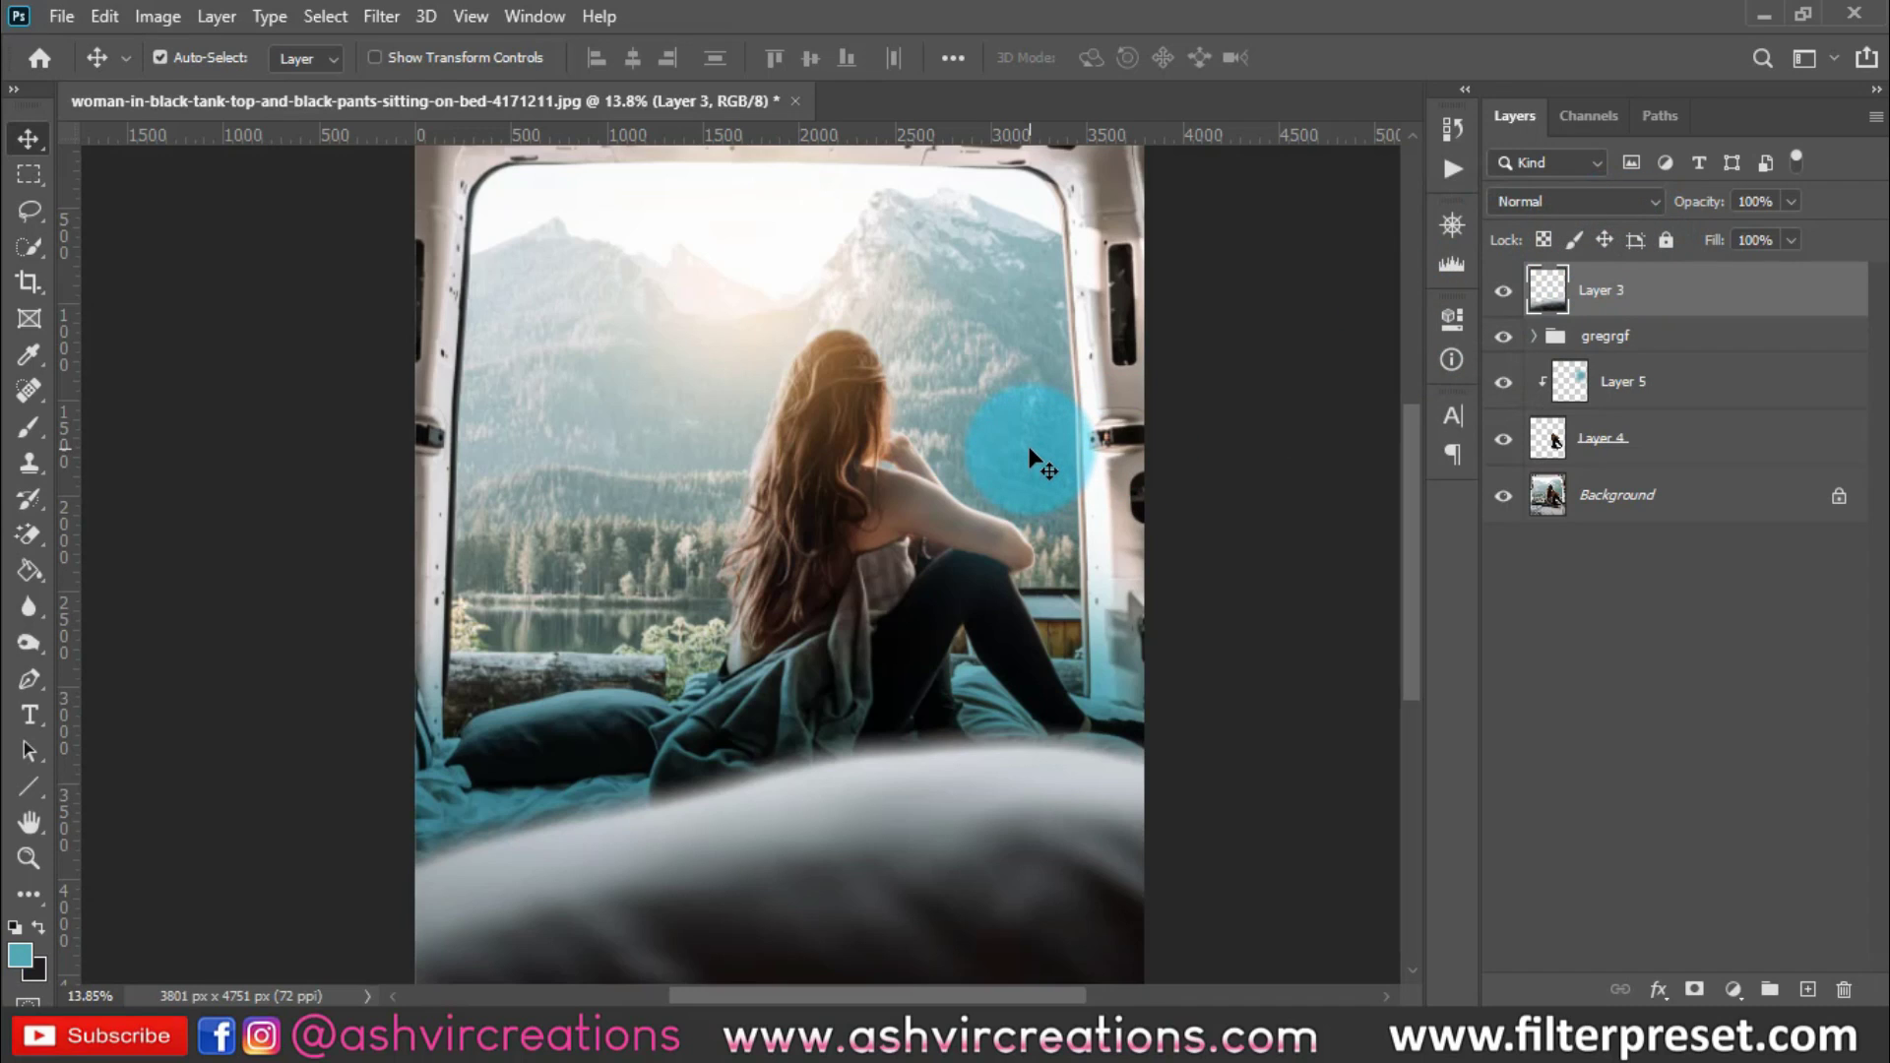
left_click(1535, 336)
left_click(1533, 336)
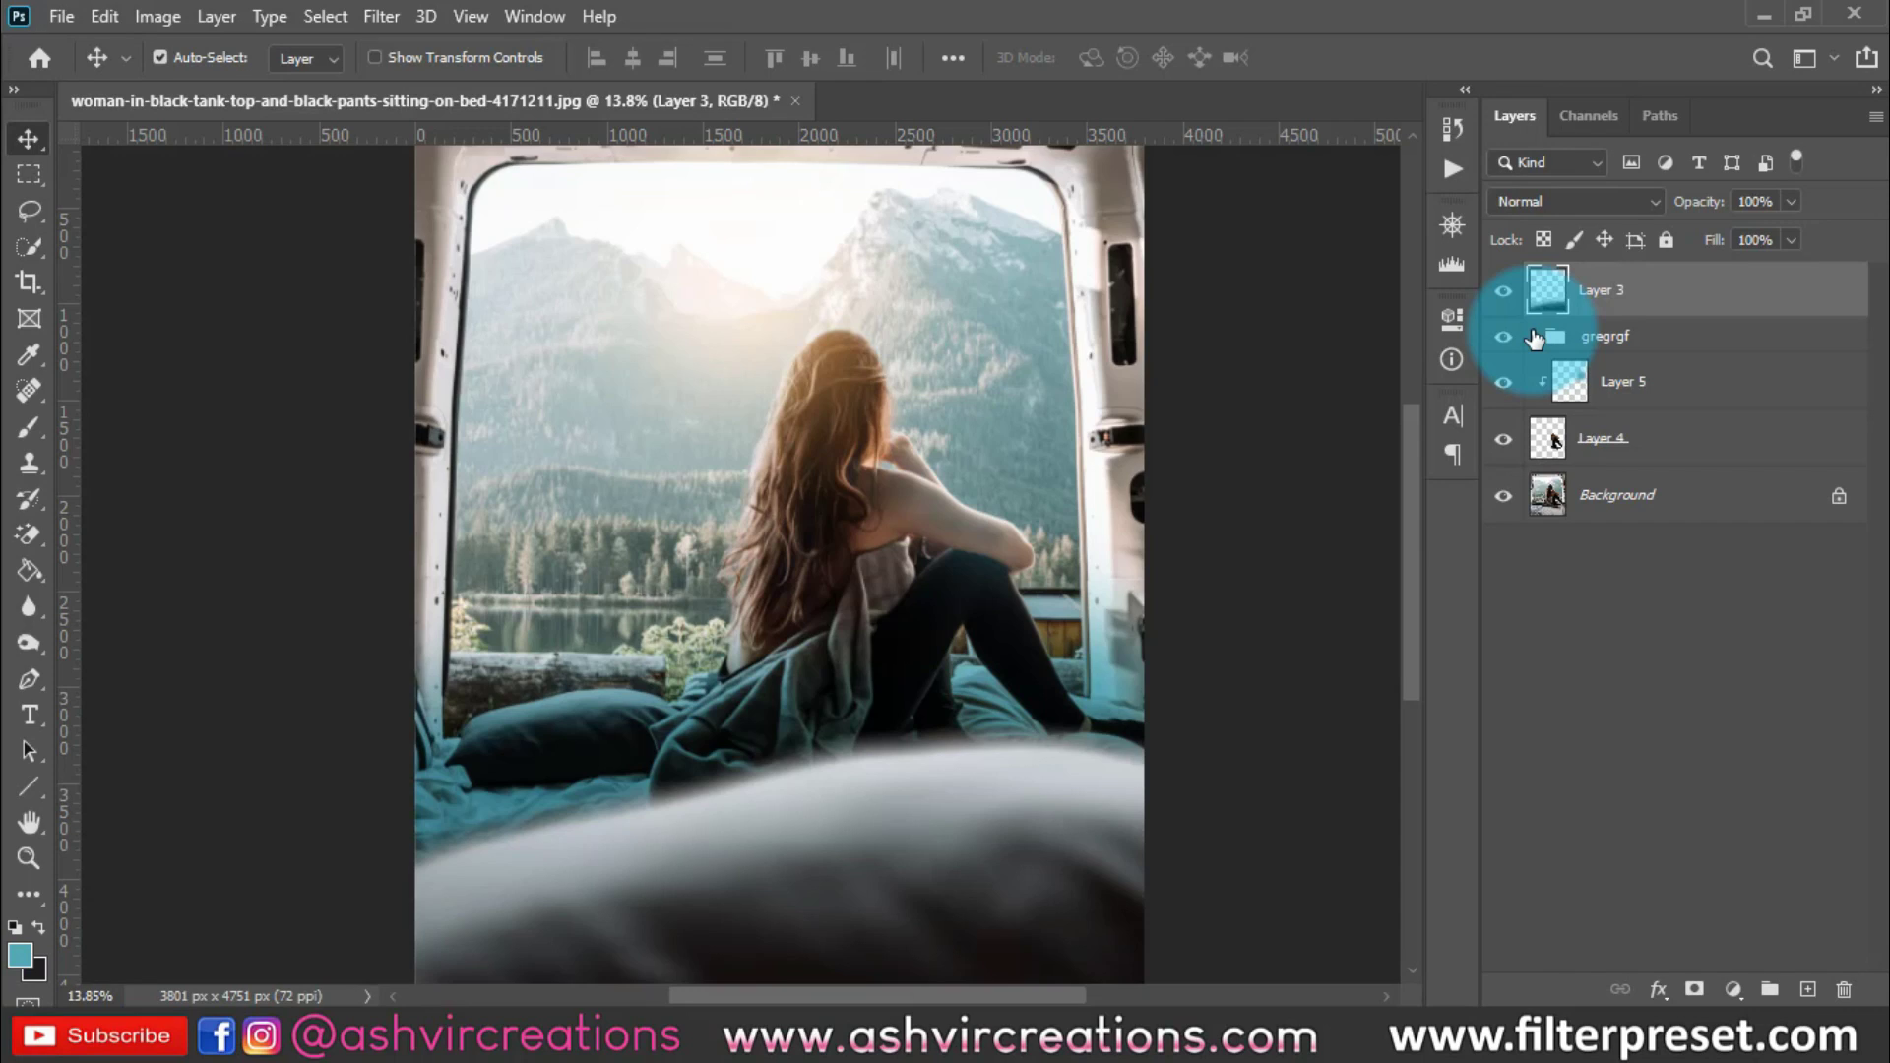
scroll(1289, 410, "down", 4)
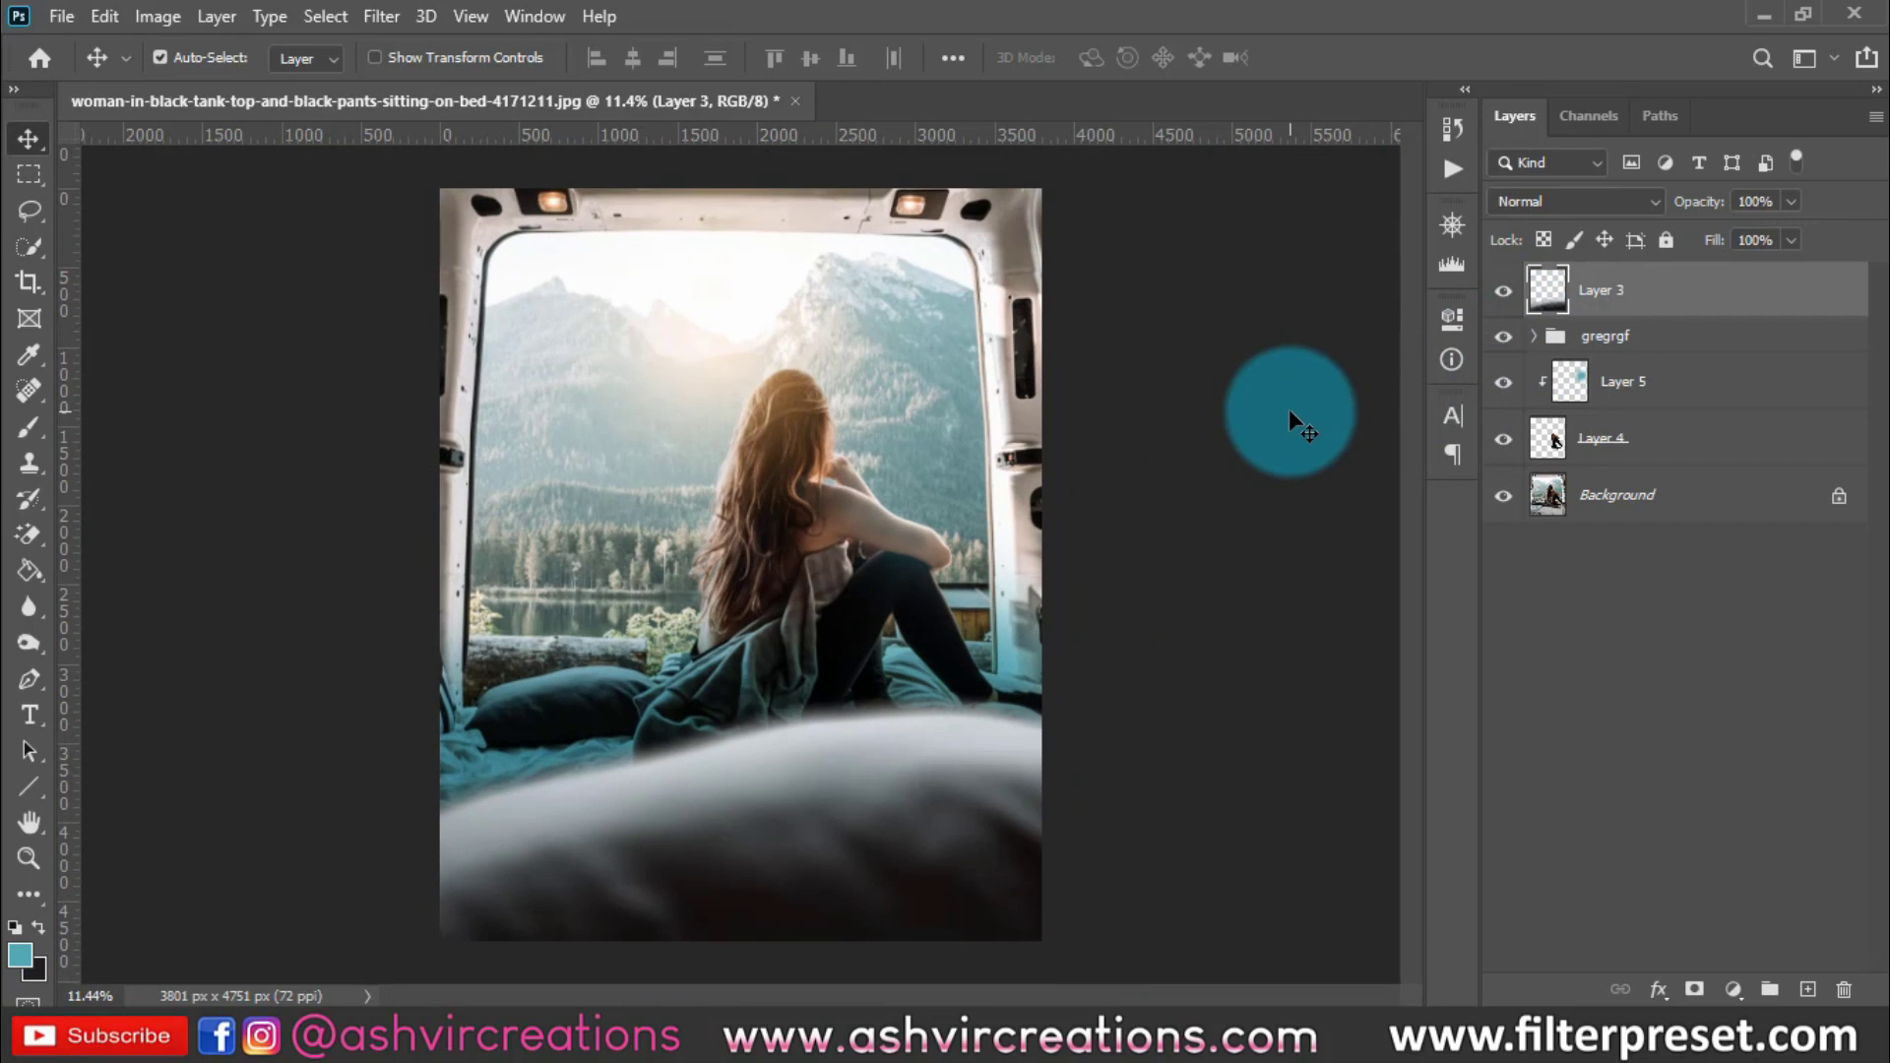
scroll(1142, 443, "up", 3)
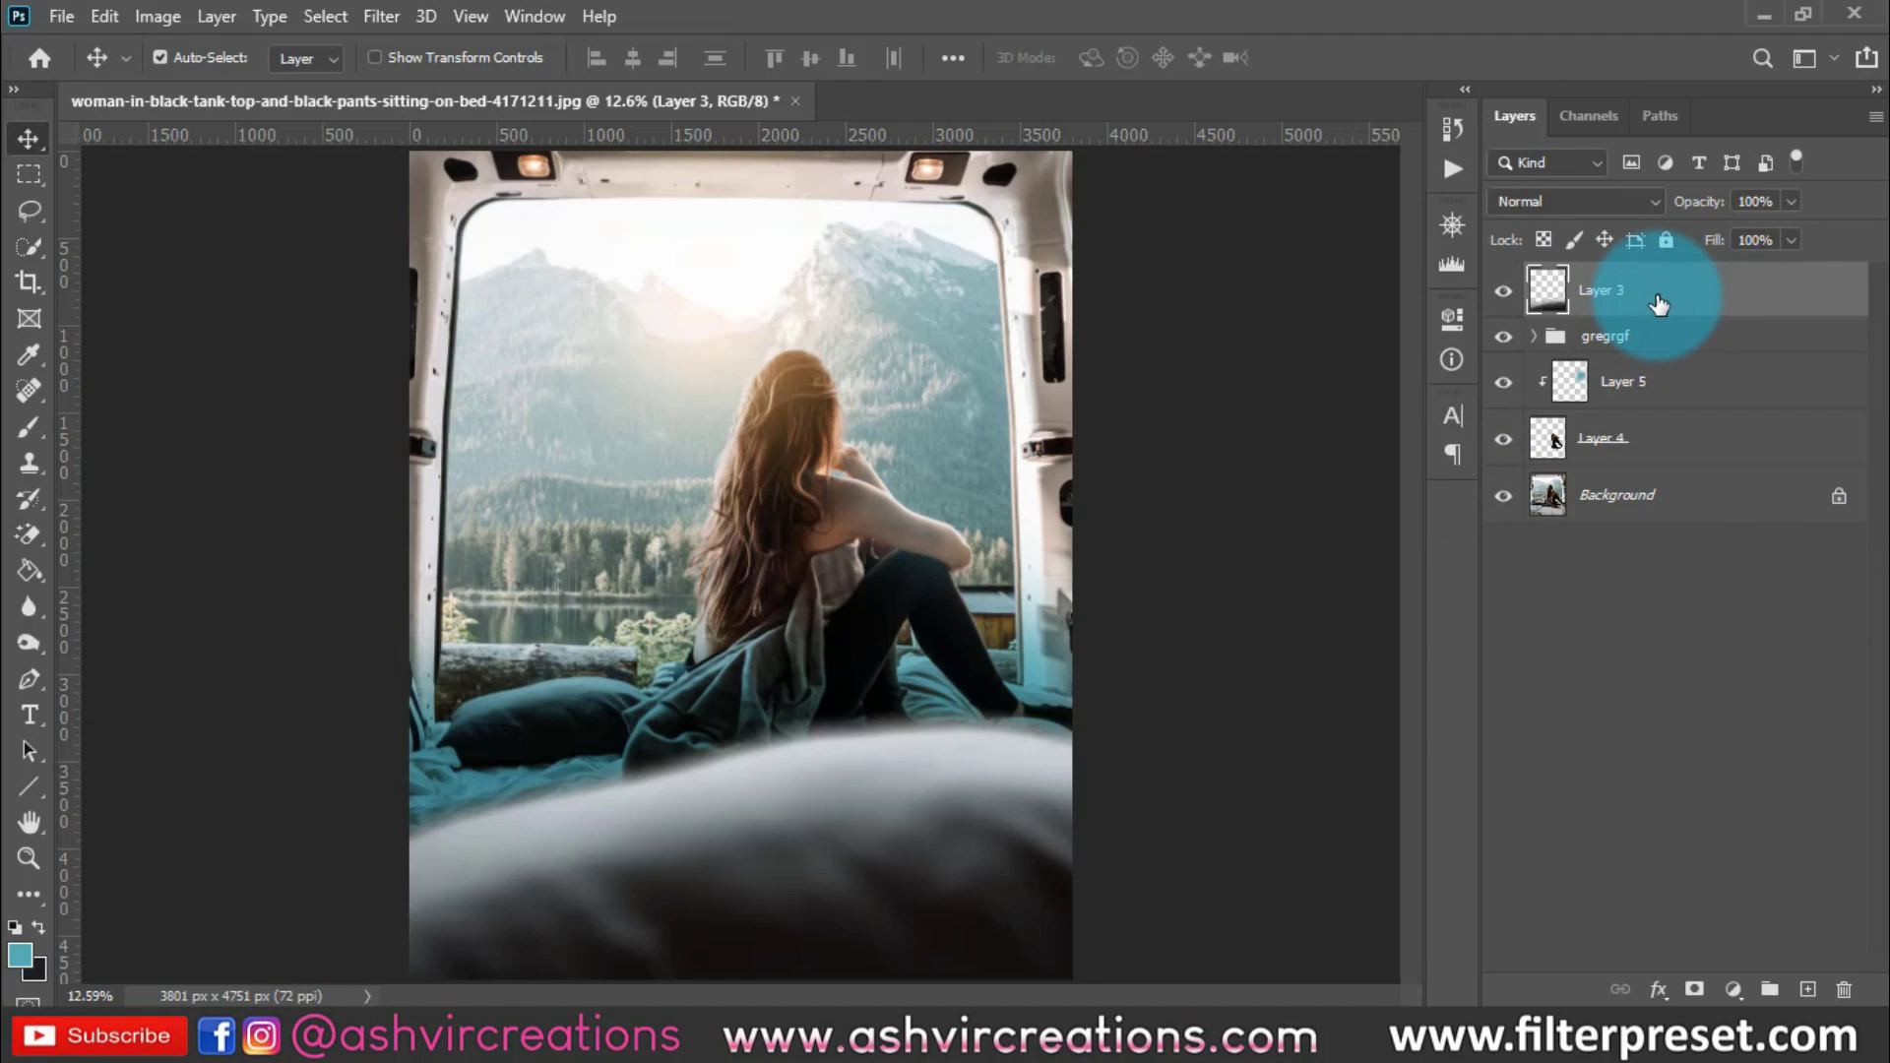
Try the photo without the foreground pillow by deleting Layer 3, and undo the deletion
key("Delete")
key("b")
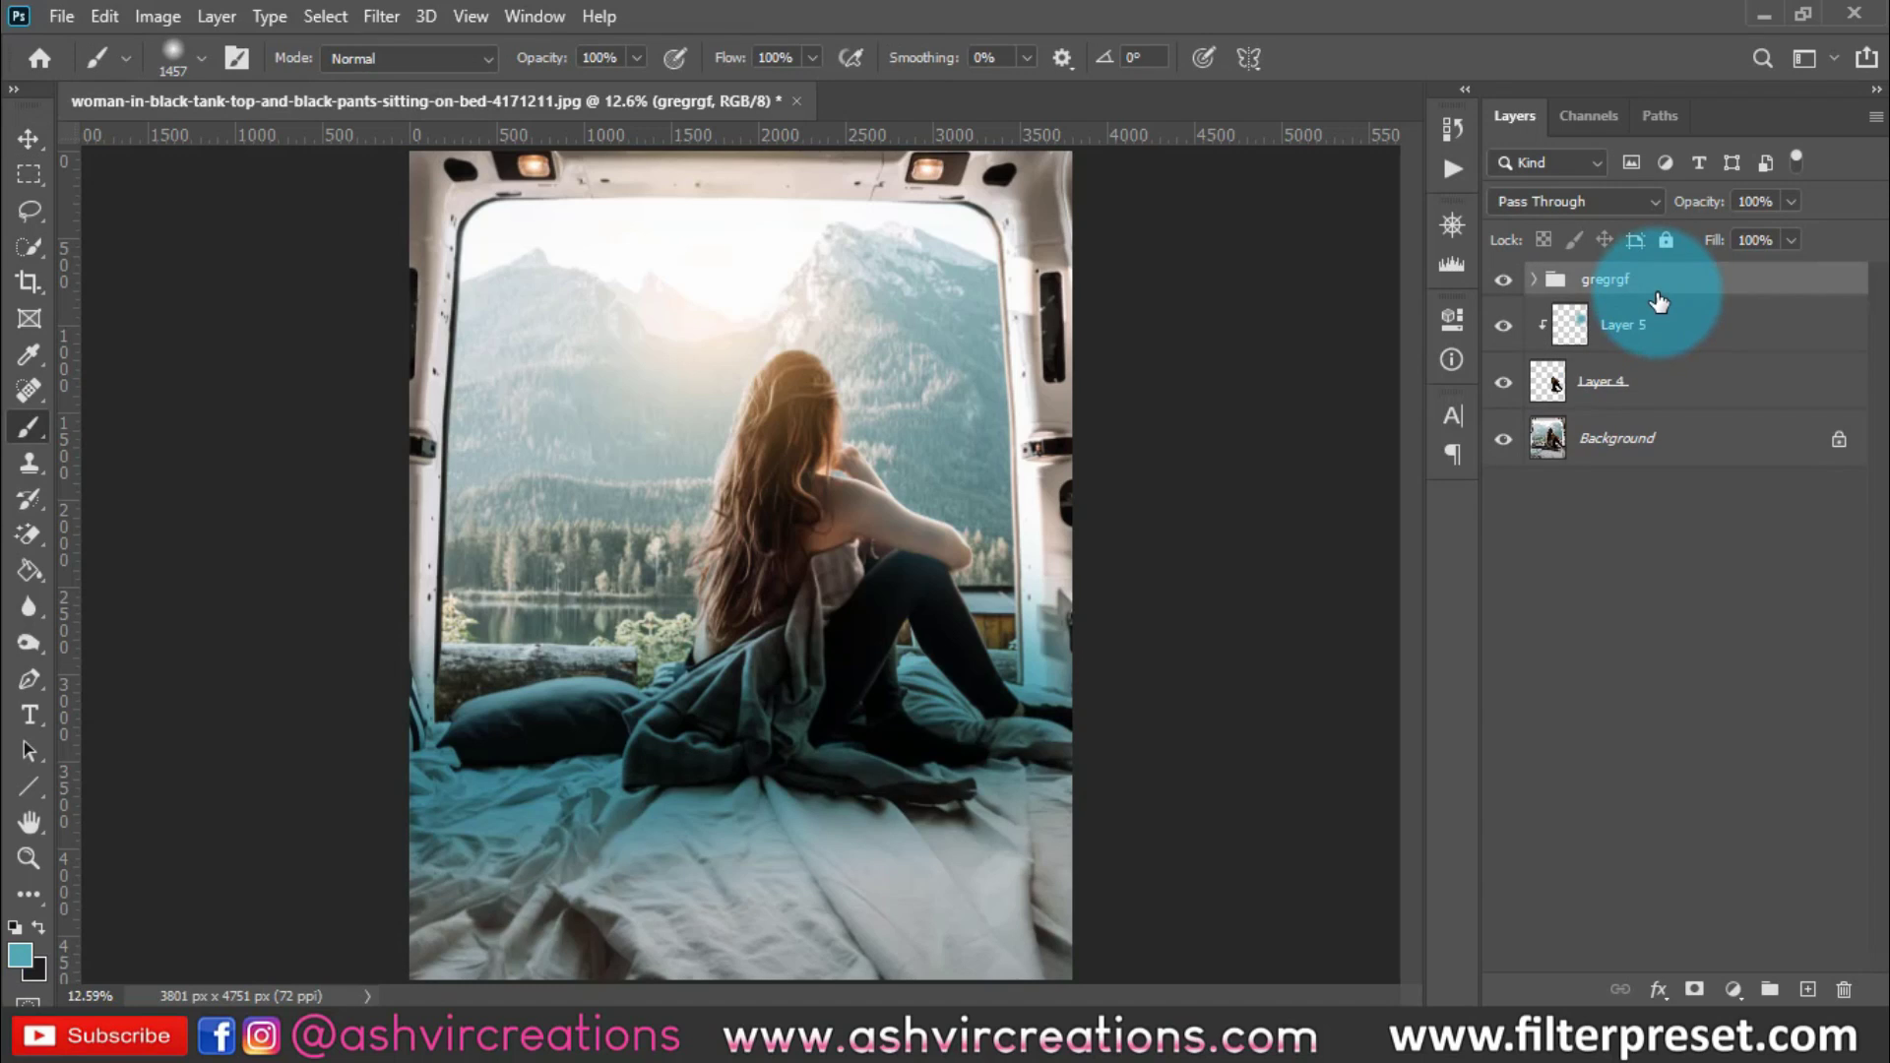
key("ctrl+z")
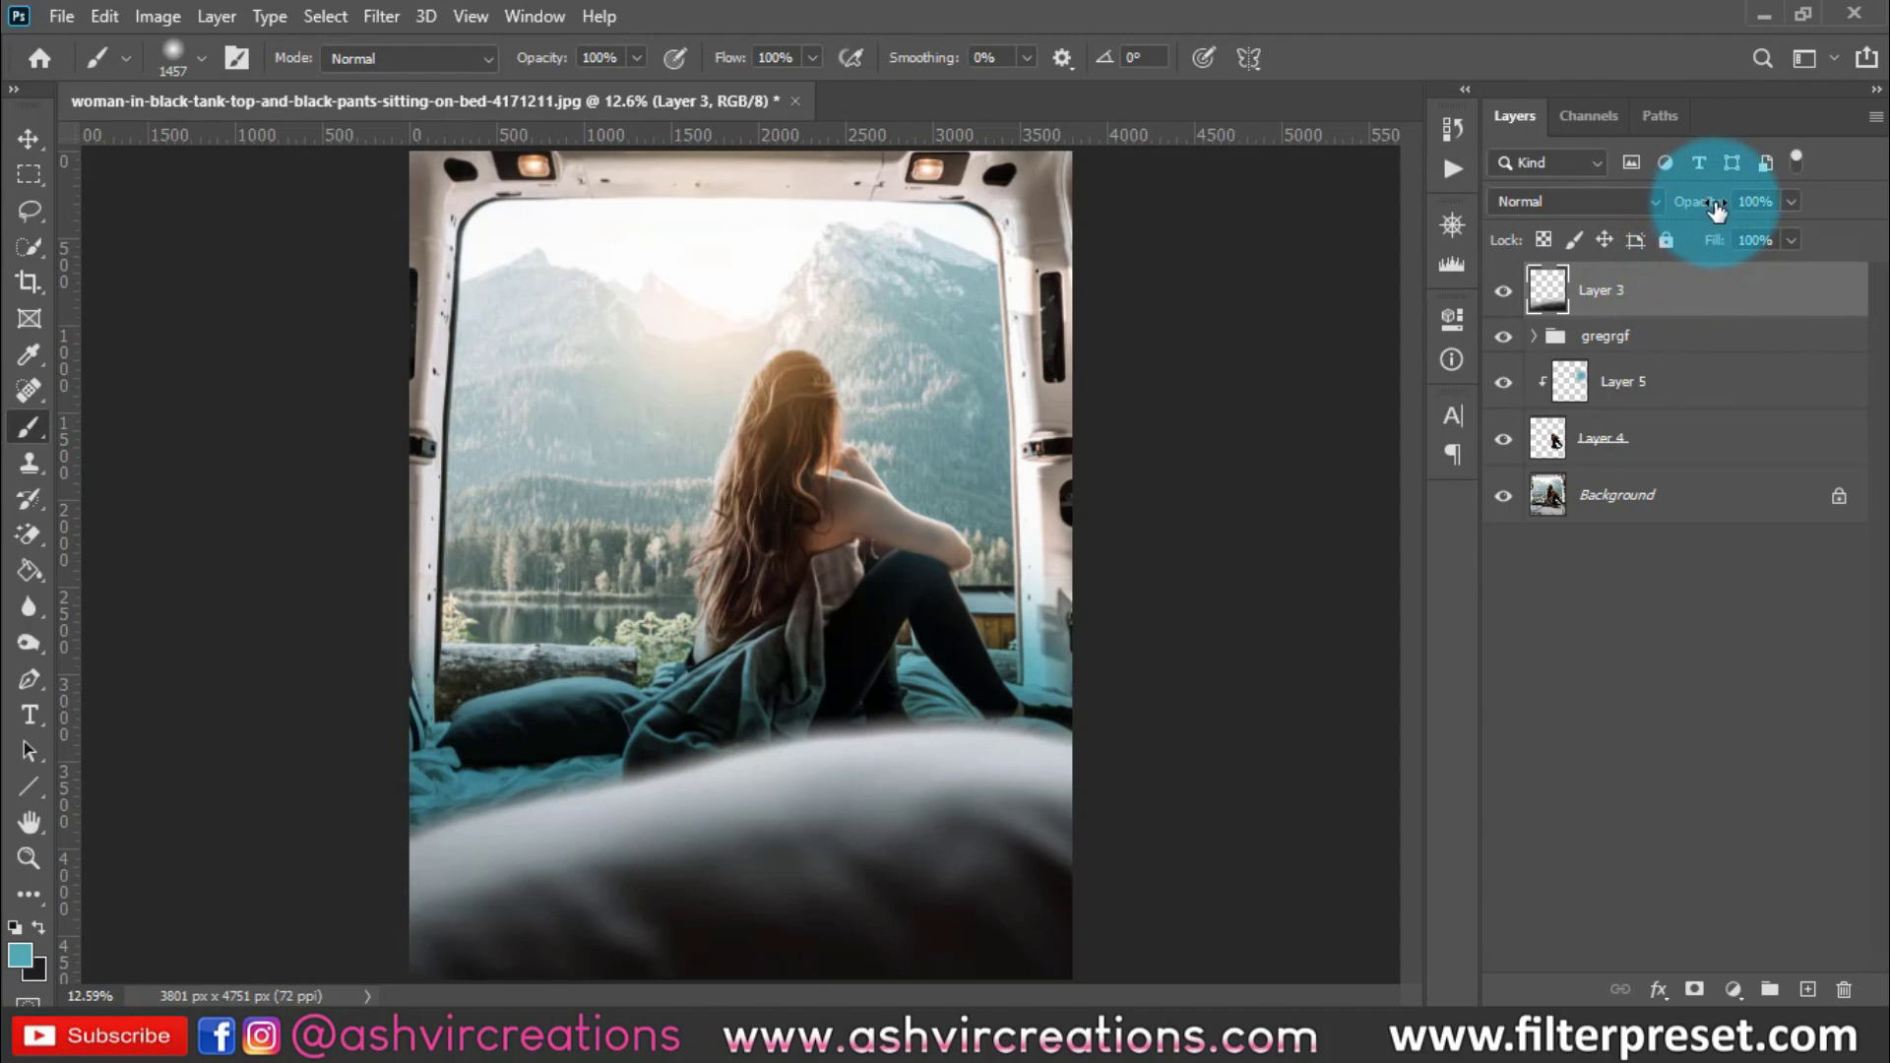
Try different opacity and fill levels and the Screen blend mode on Layer 3, restoring full opacity, full fill and Normal mode
left_click_drag(1714, 209, 1884, 218)
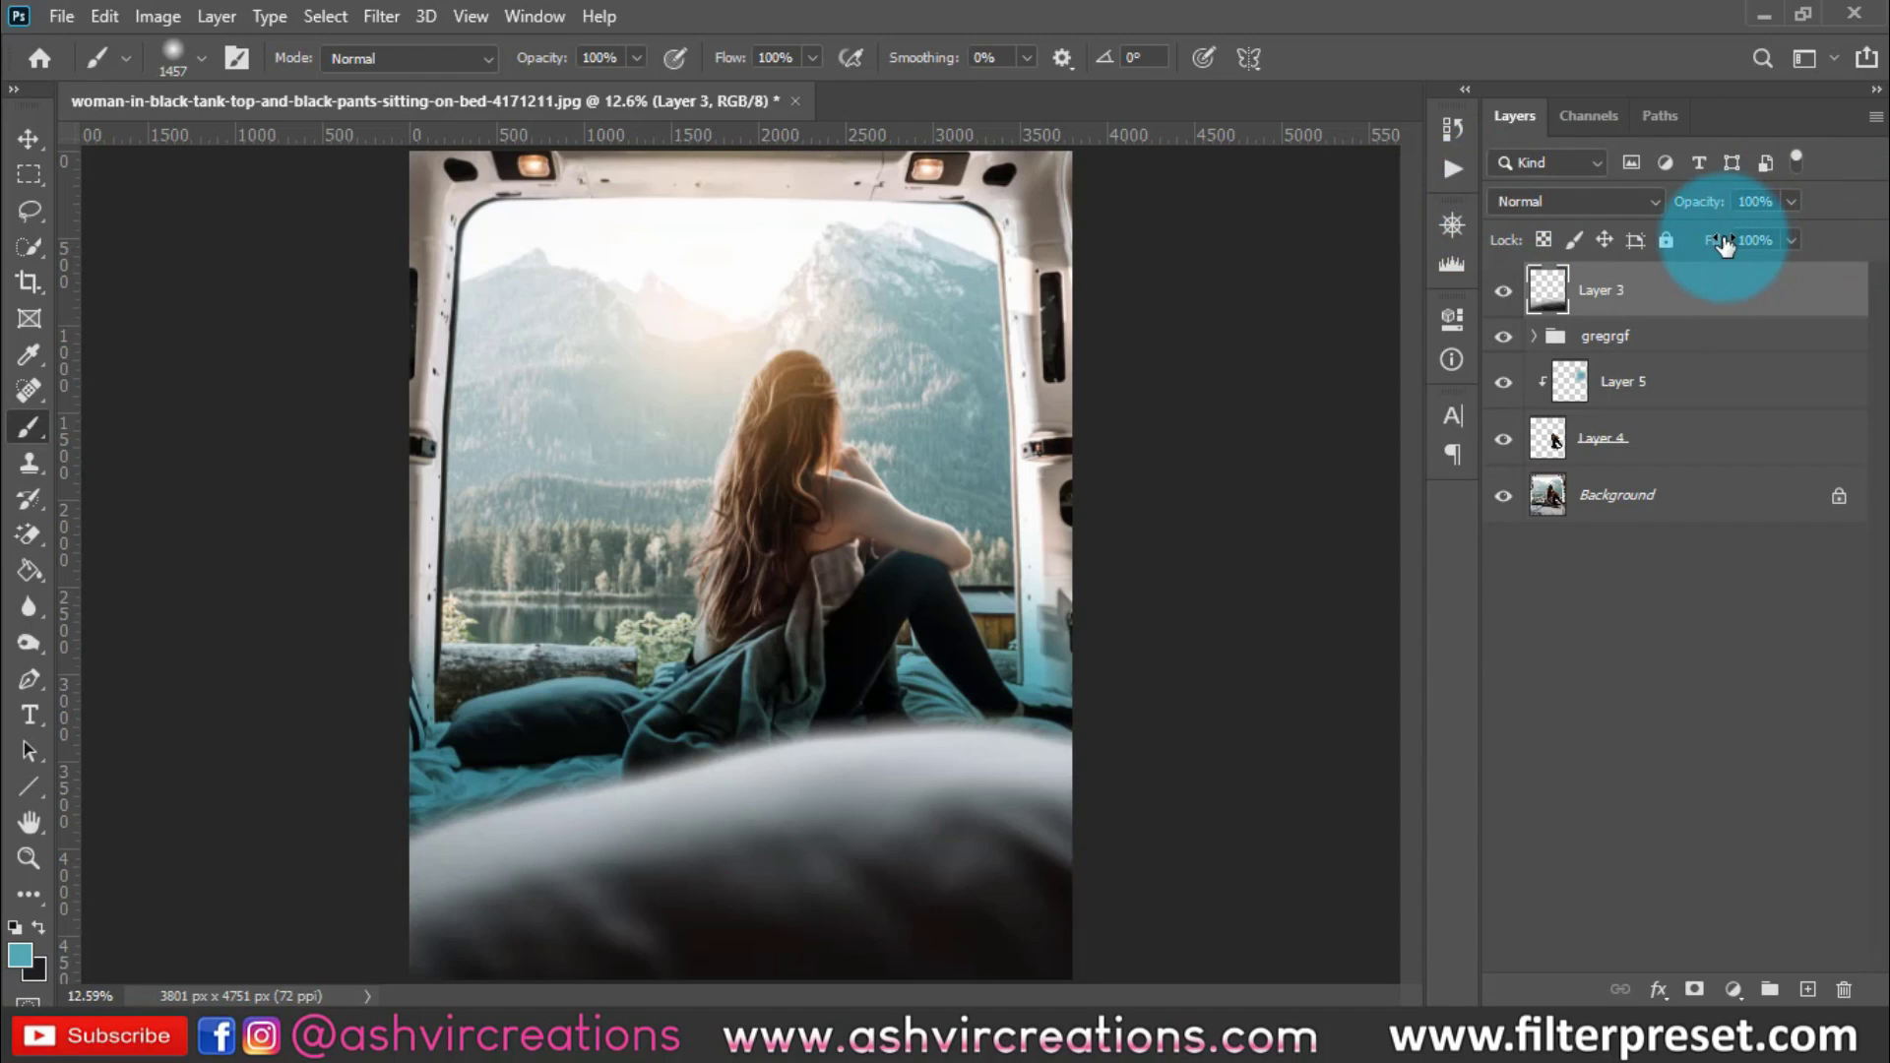
left_click_drag(1723, 242, 1860, 234)
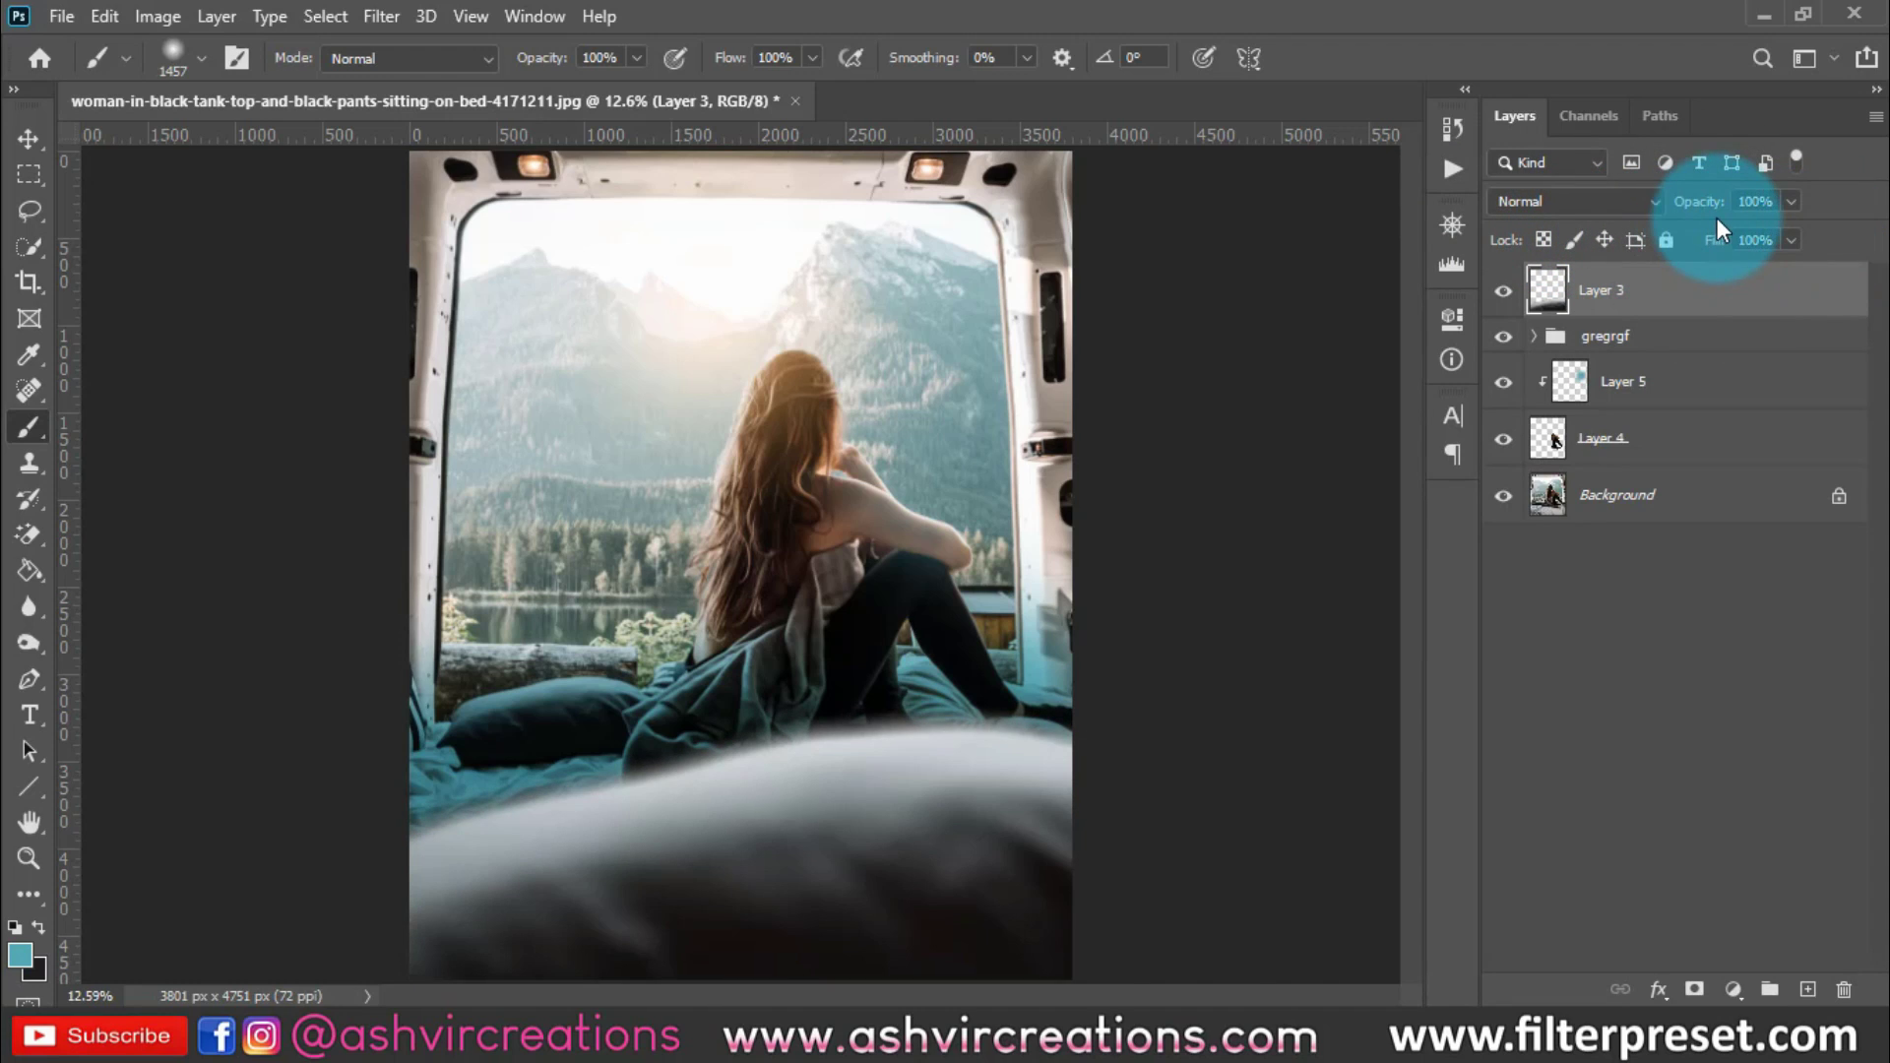
left_click(1537, 203)
left_click(1549, 432)
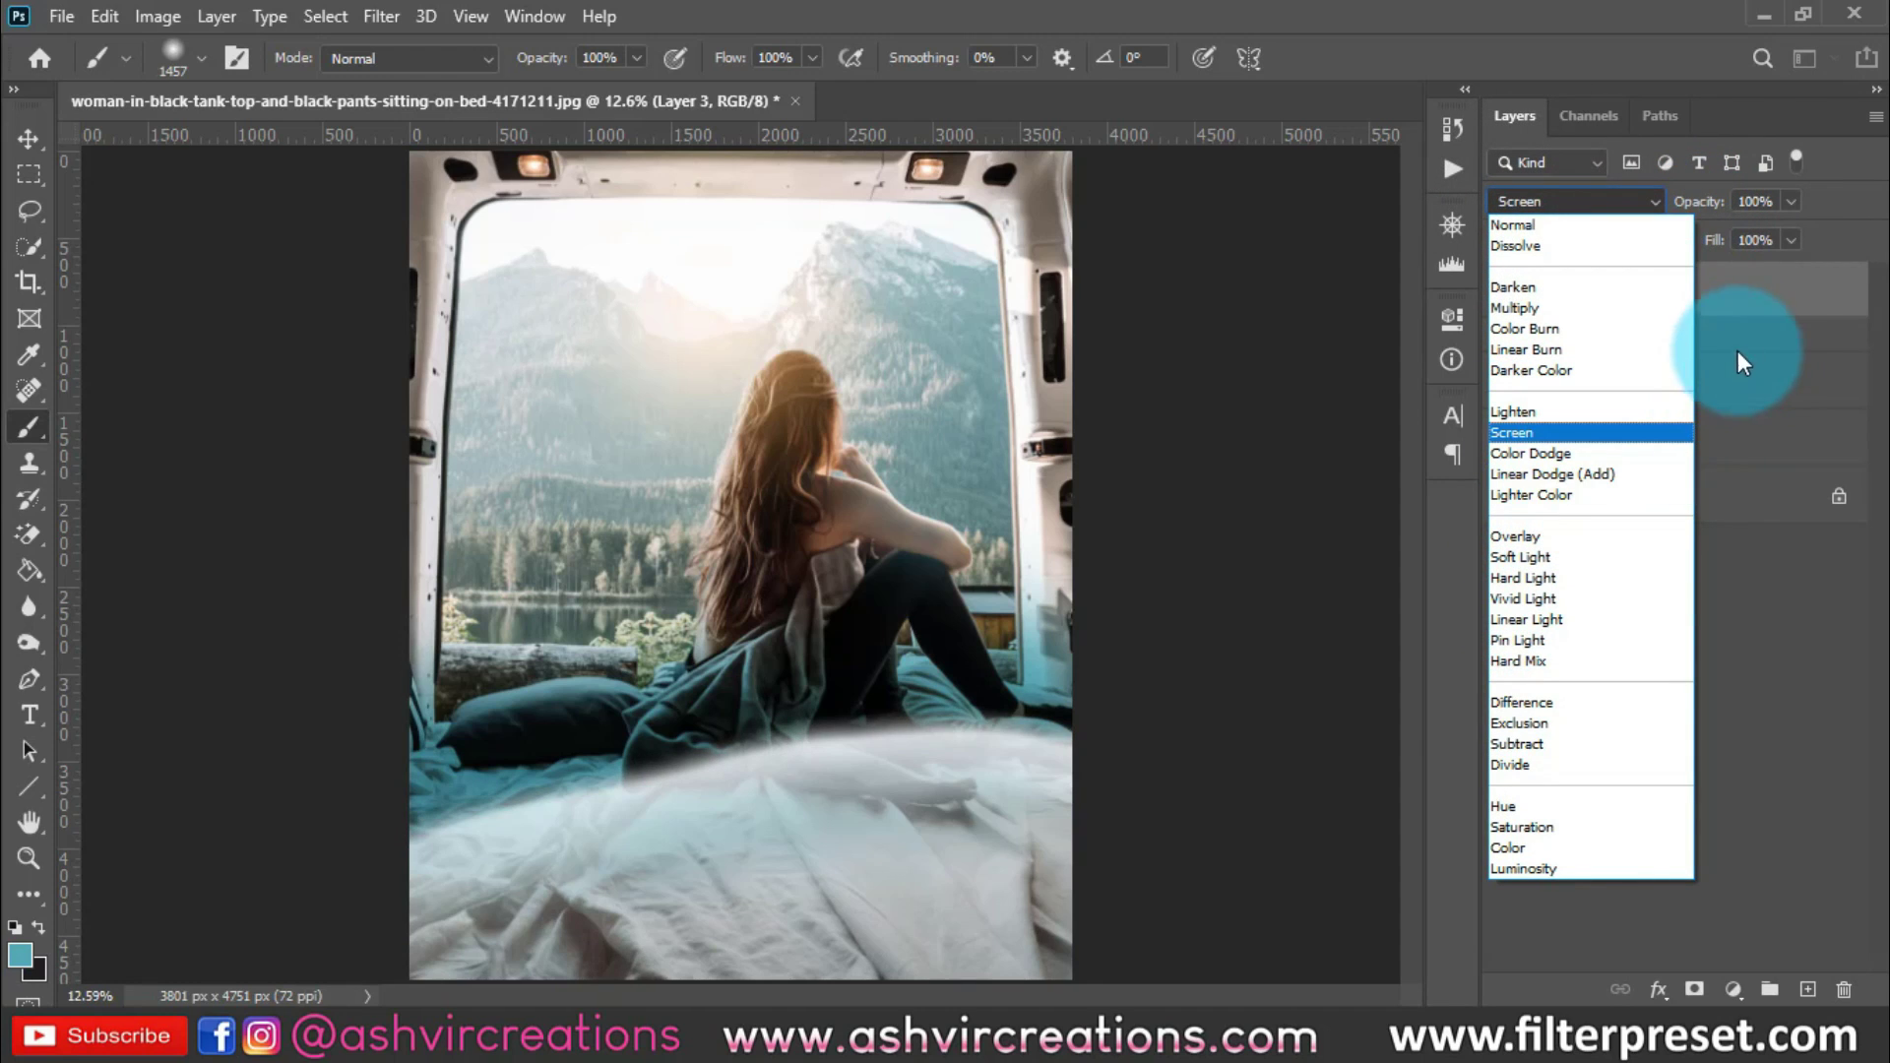
key("ctrl+z")
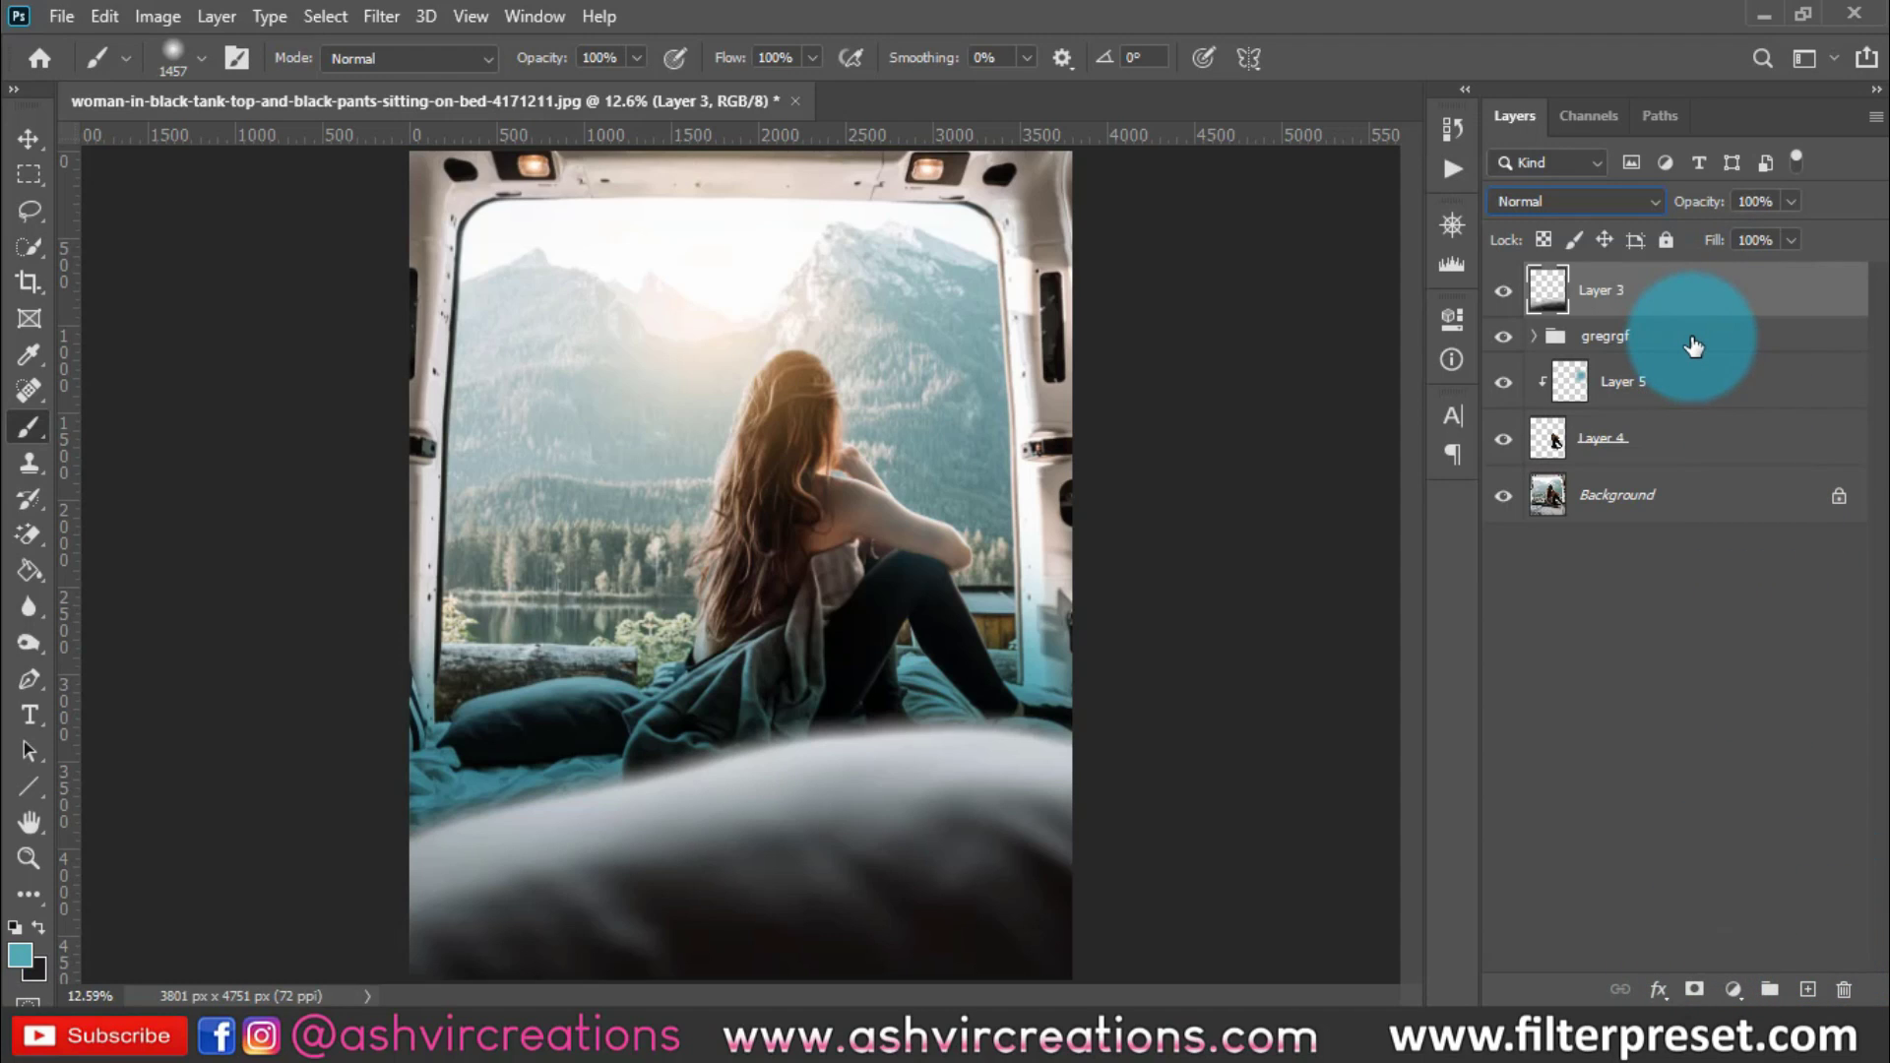
Reposition Layer 3's blurred pillow slightly up and to the left in the photo's foreground
left_click(40, 142)
scroll(746, 480, "down", 1)
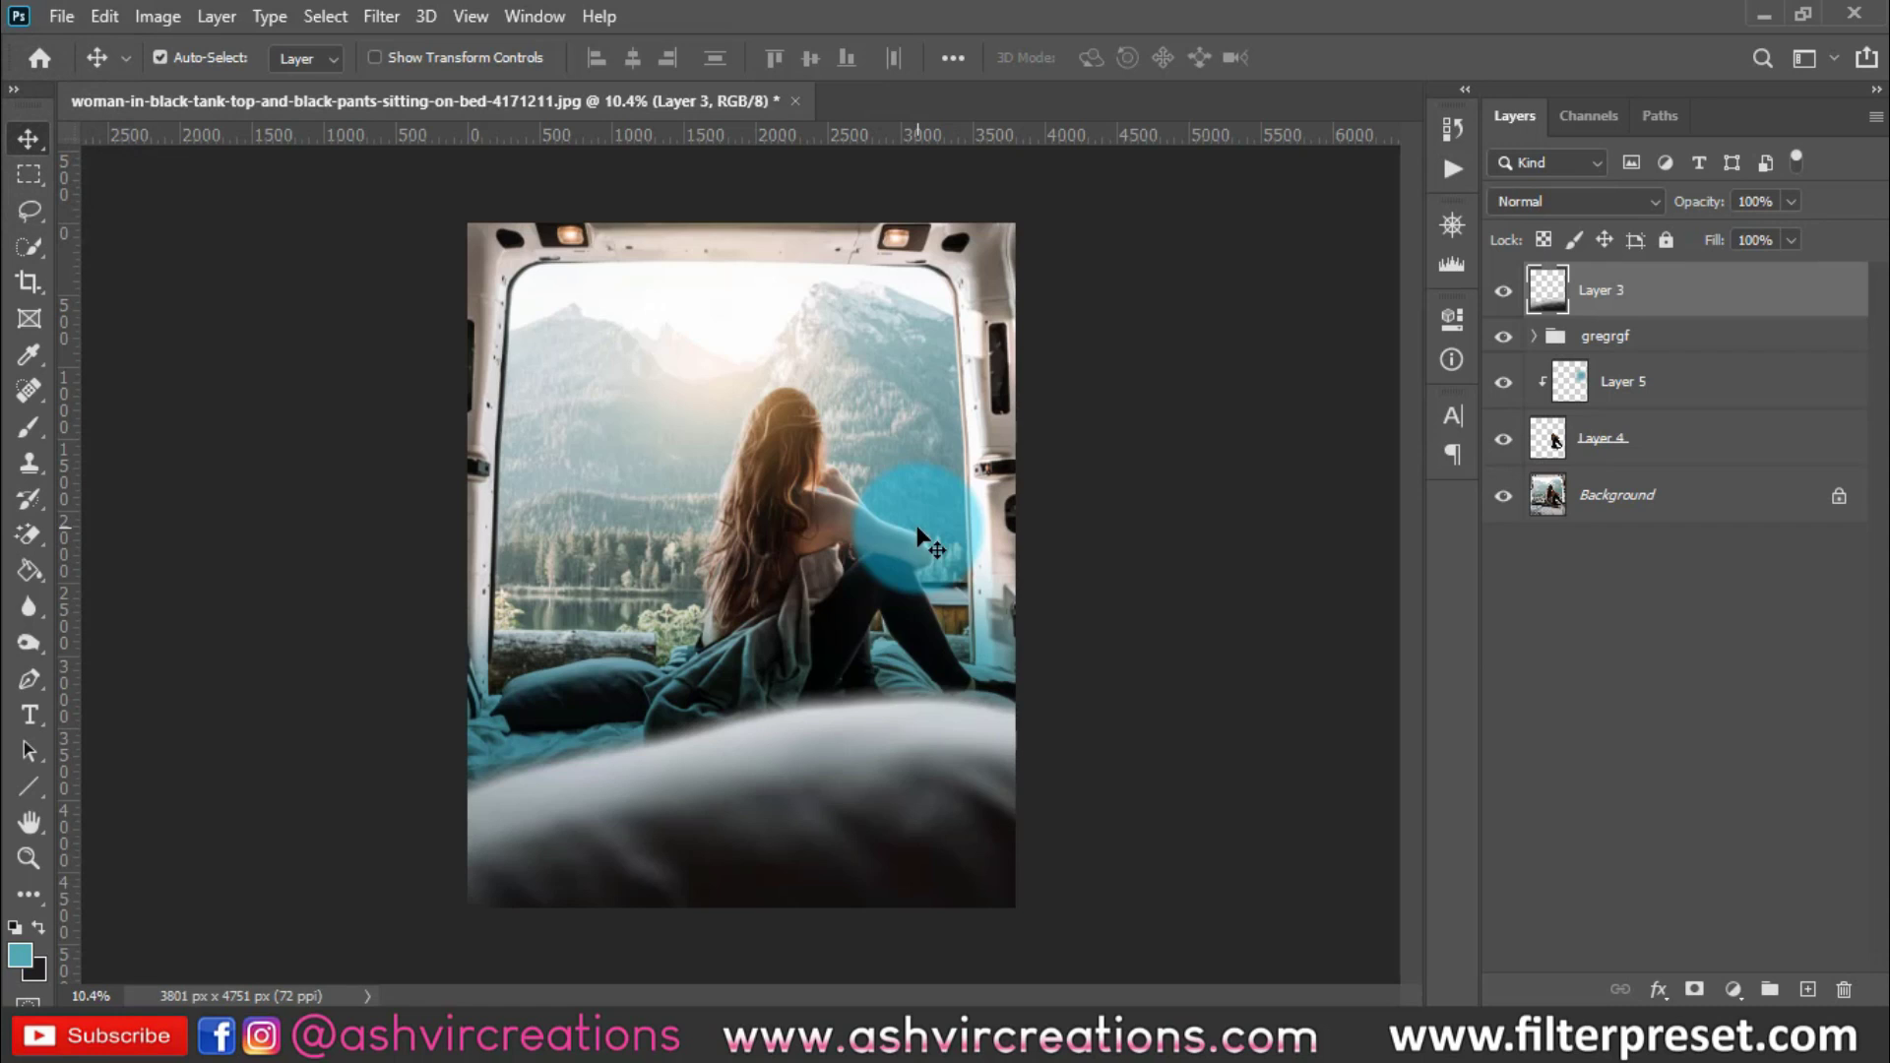
scroll(788, 886, "up", 2)
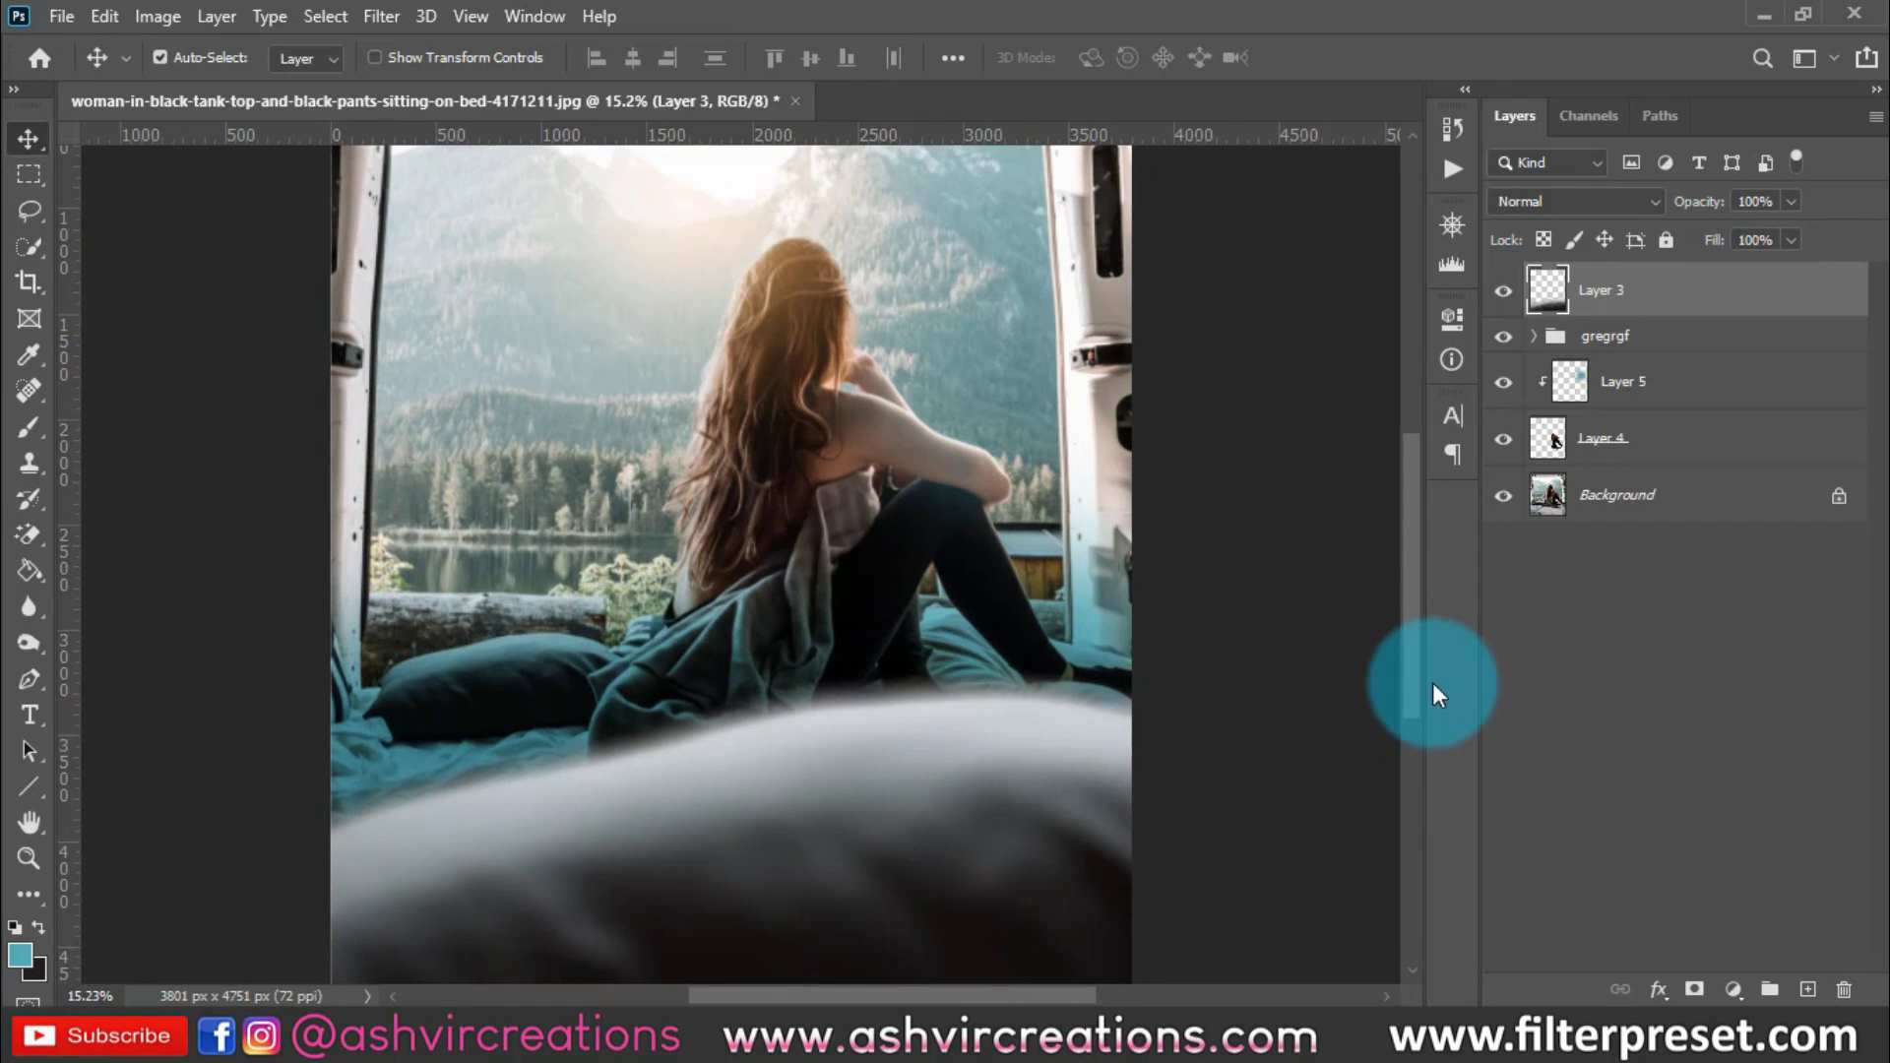
left_click_drag(1404, 663, 1415, 723)
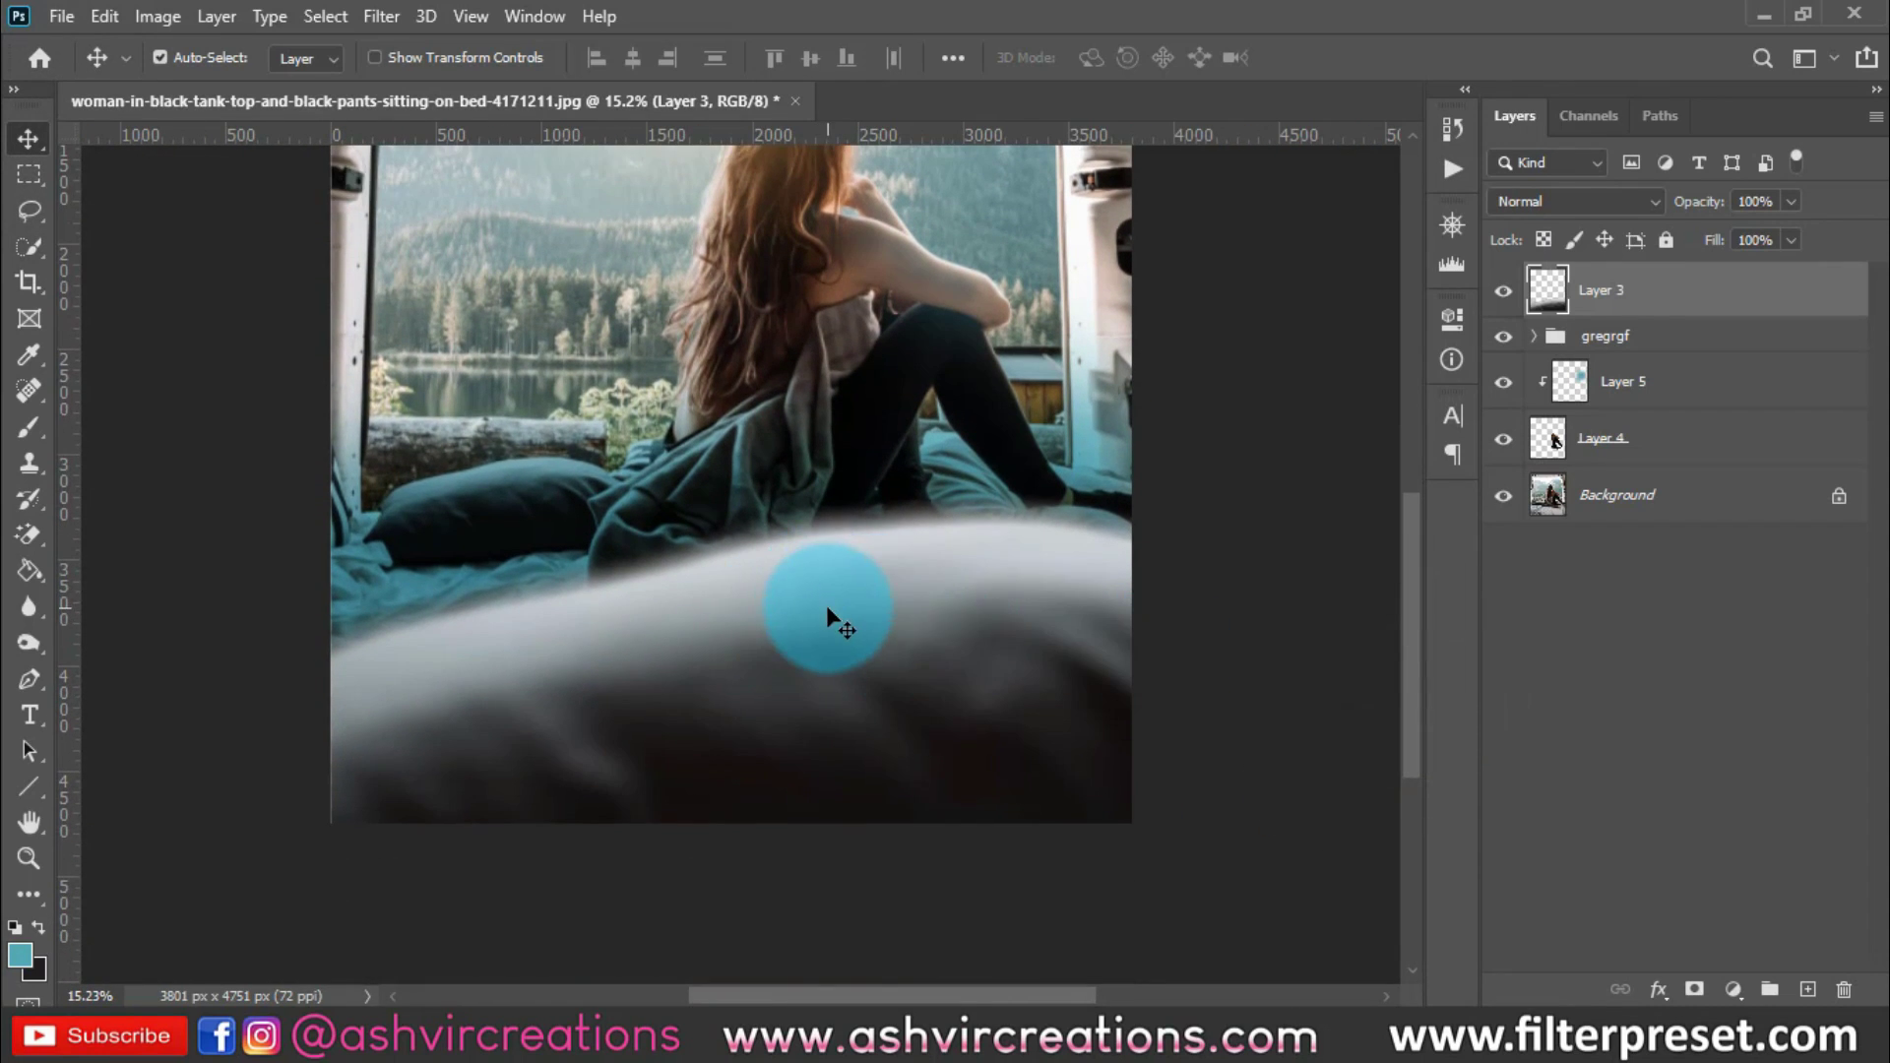
right_click(832, 610)
left_click(849, 616)
left_click_drag(848, 616, 760, 609)
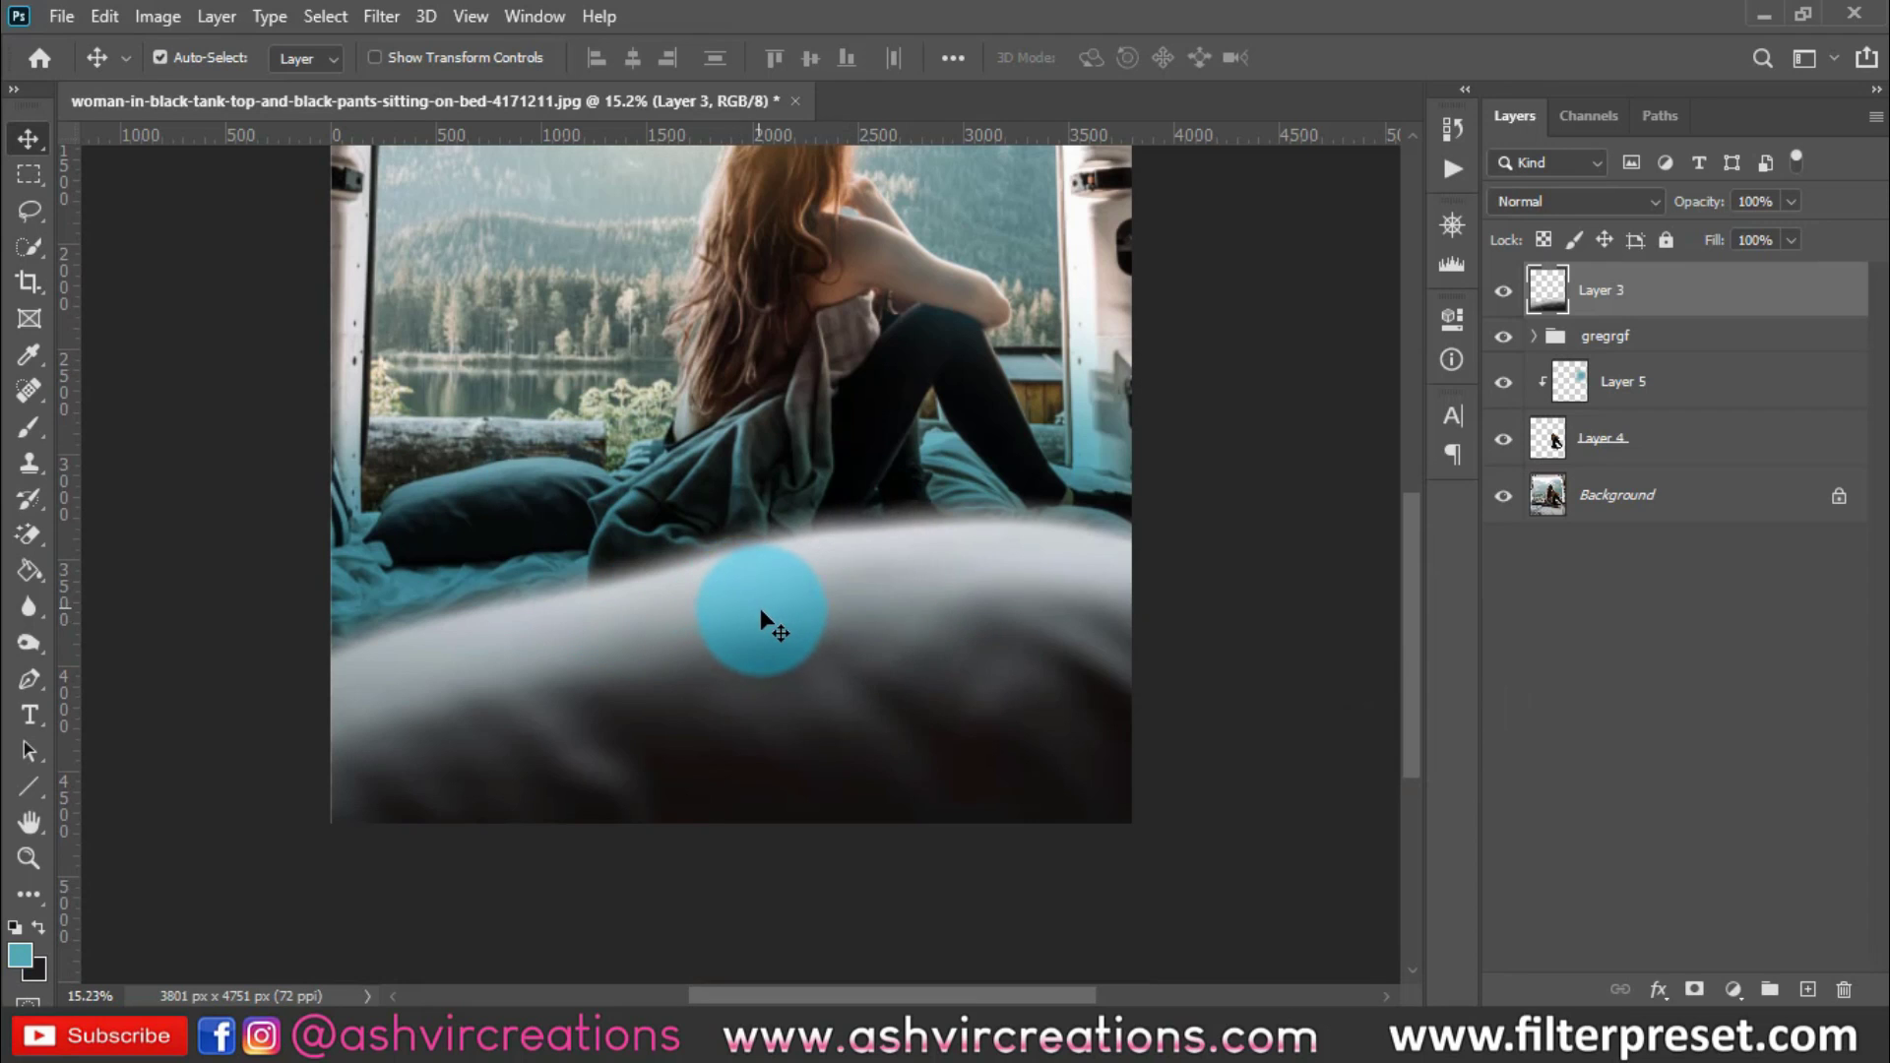
scroll(763, 610, "up", 4)
scroll(916, 643, "down", 3)
left_click_drag(931, 674, 850, 600)
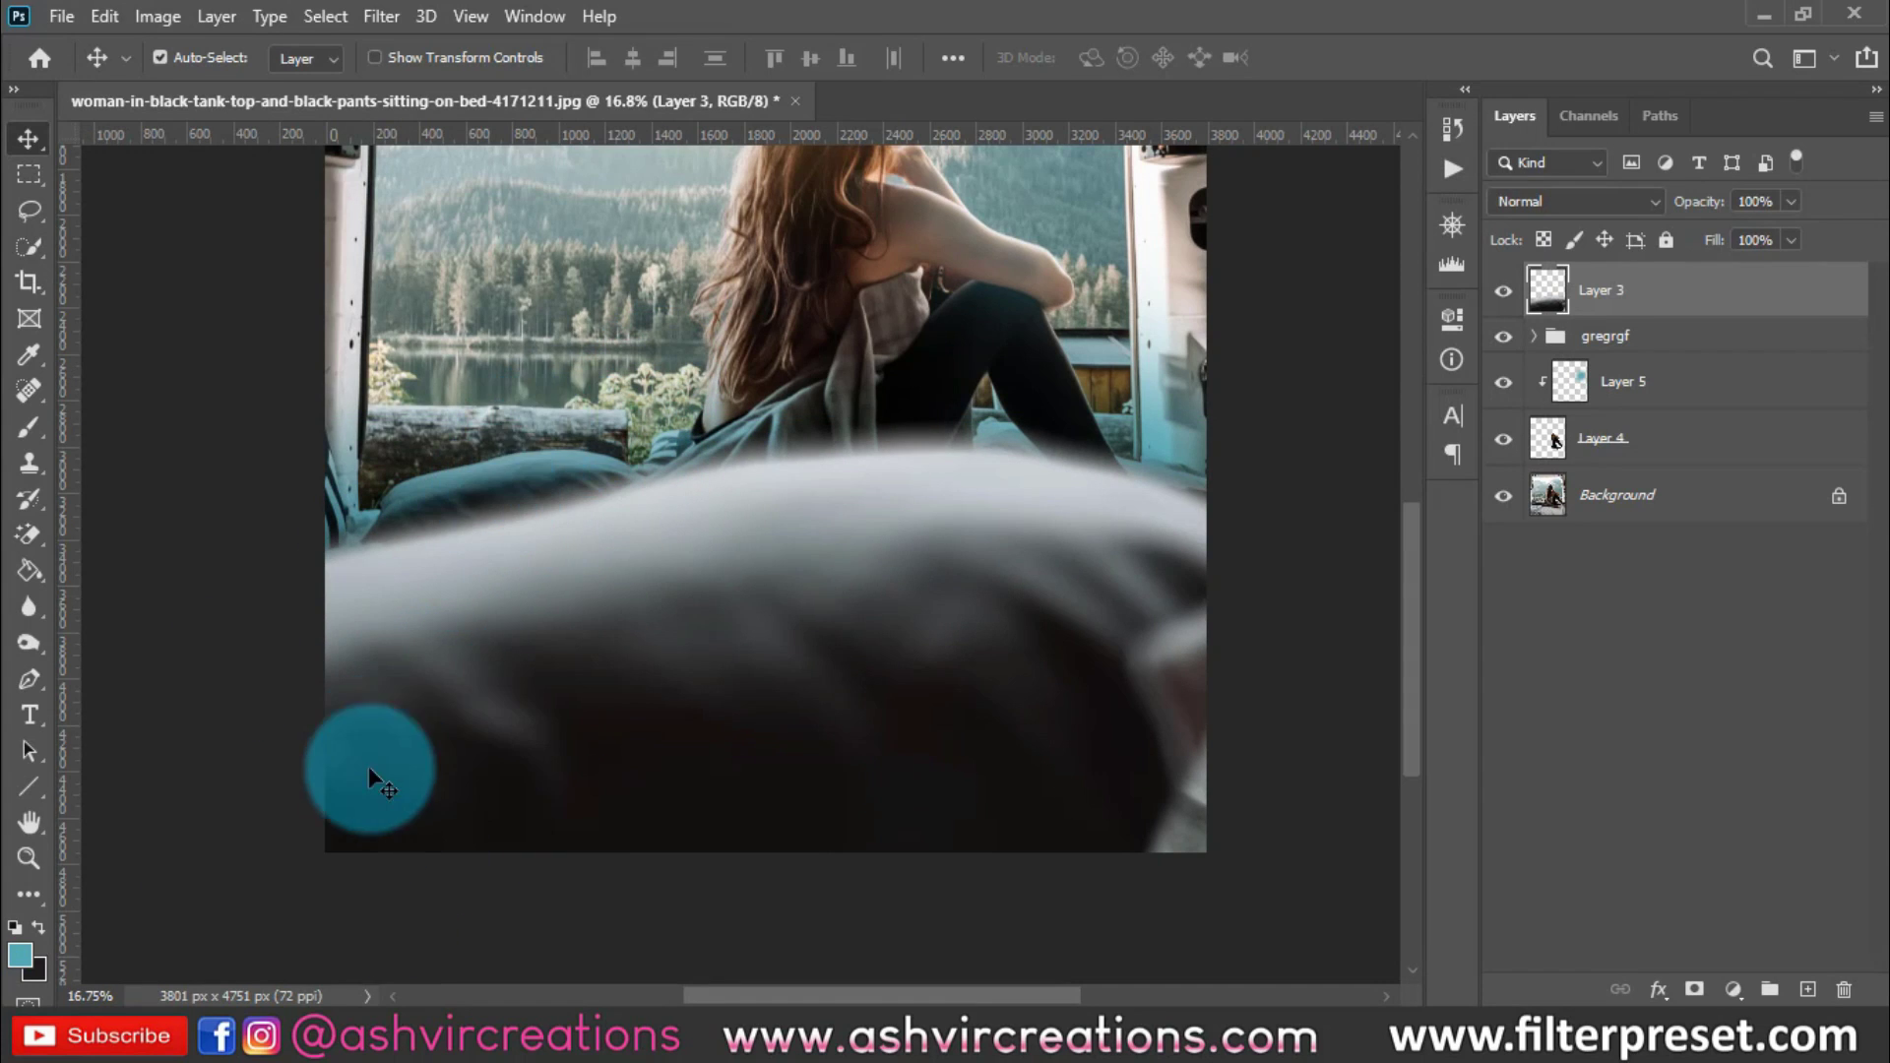
scroll(474, 663, "down", 3)
left_click_drag(368, 766, 787, 809)
scroll(713, 800, "up", 2)
scroll(783, 805, "down", 1)
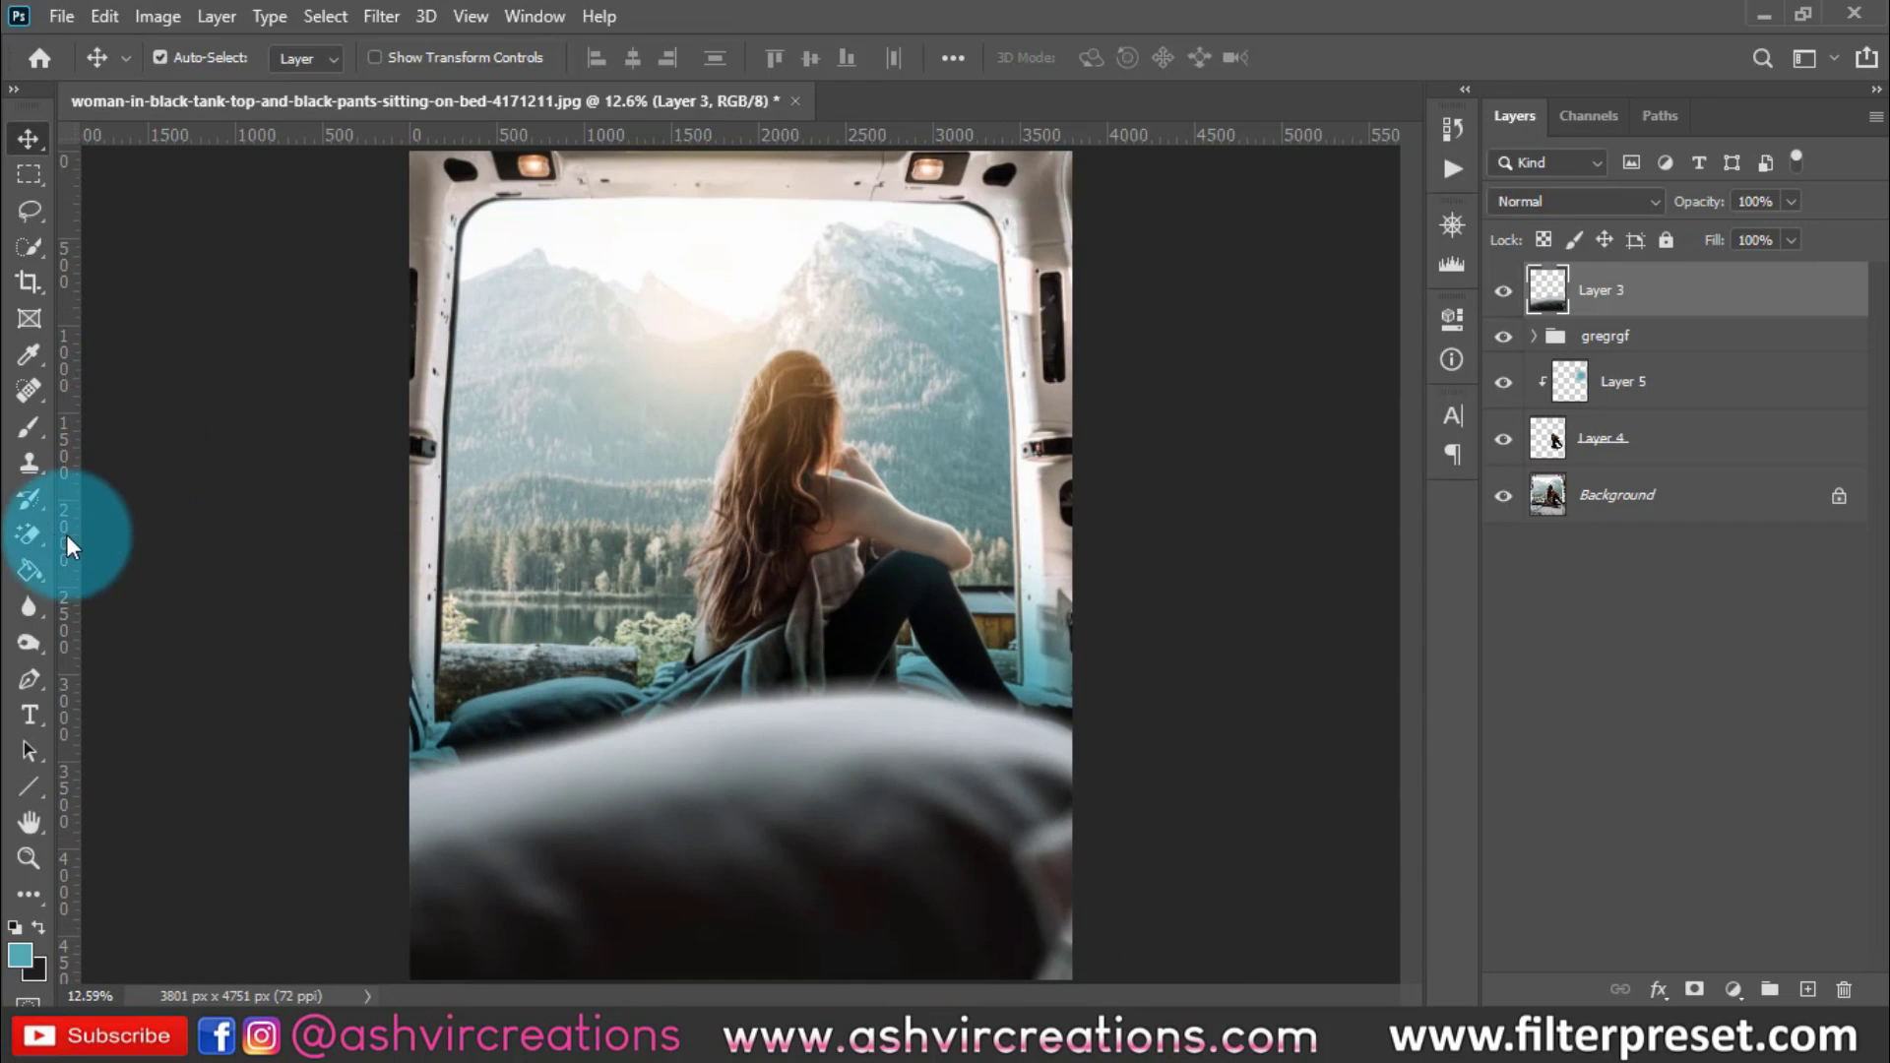
Set up the Eraser tool with a soft round tip of 306 px
left_click(32, 535)
left_click(146, 535)
right_click(482, 626)
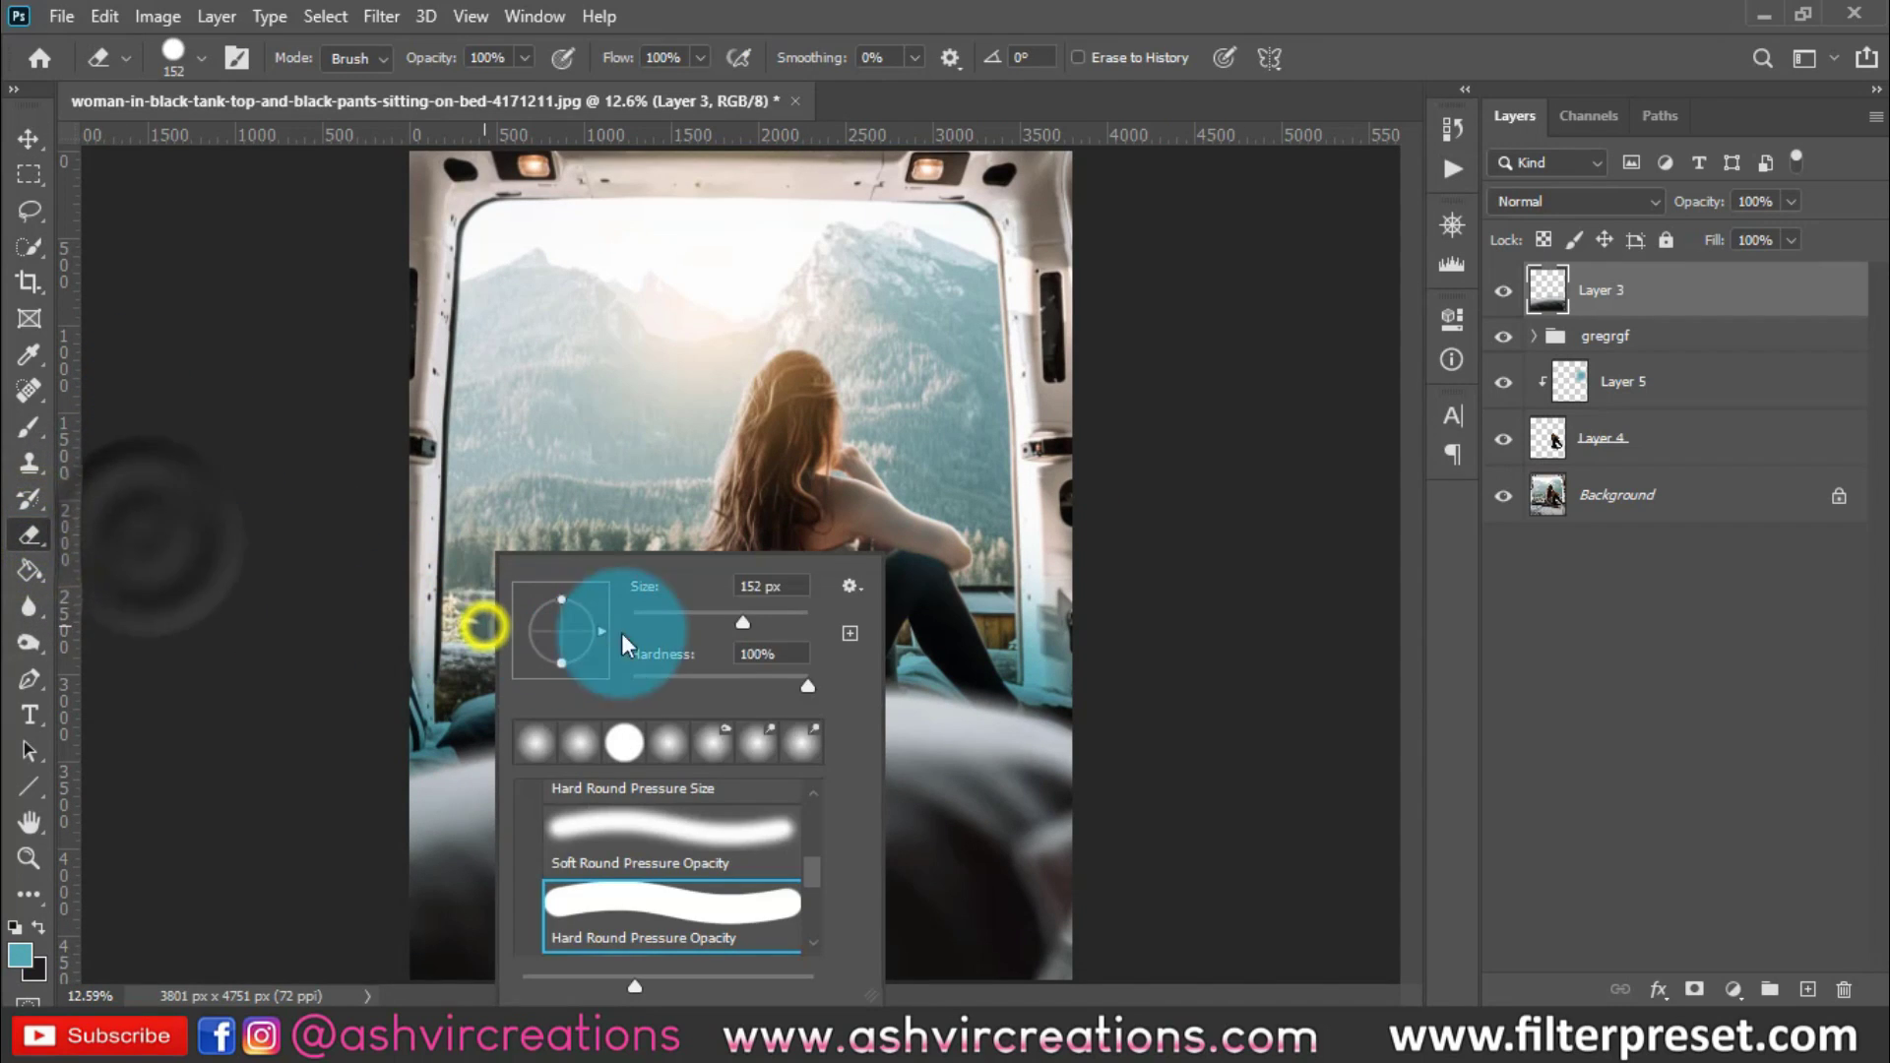
left_click(774, 618)
double_click(703, 848)
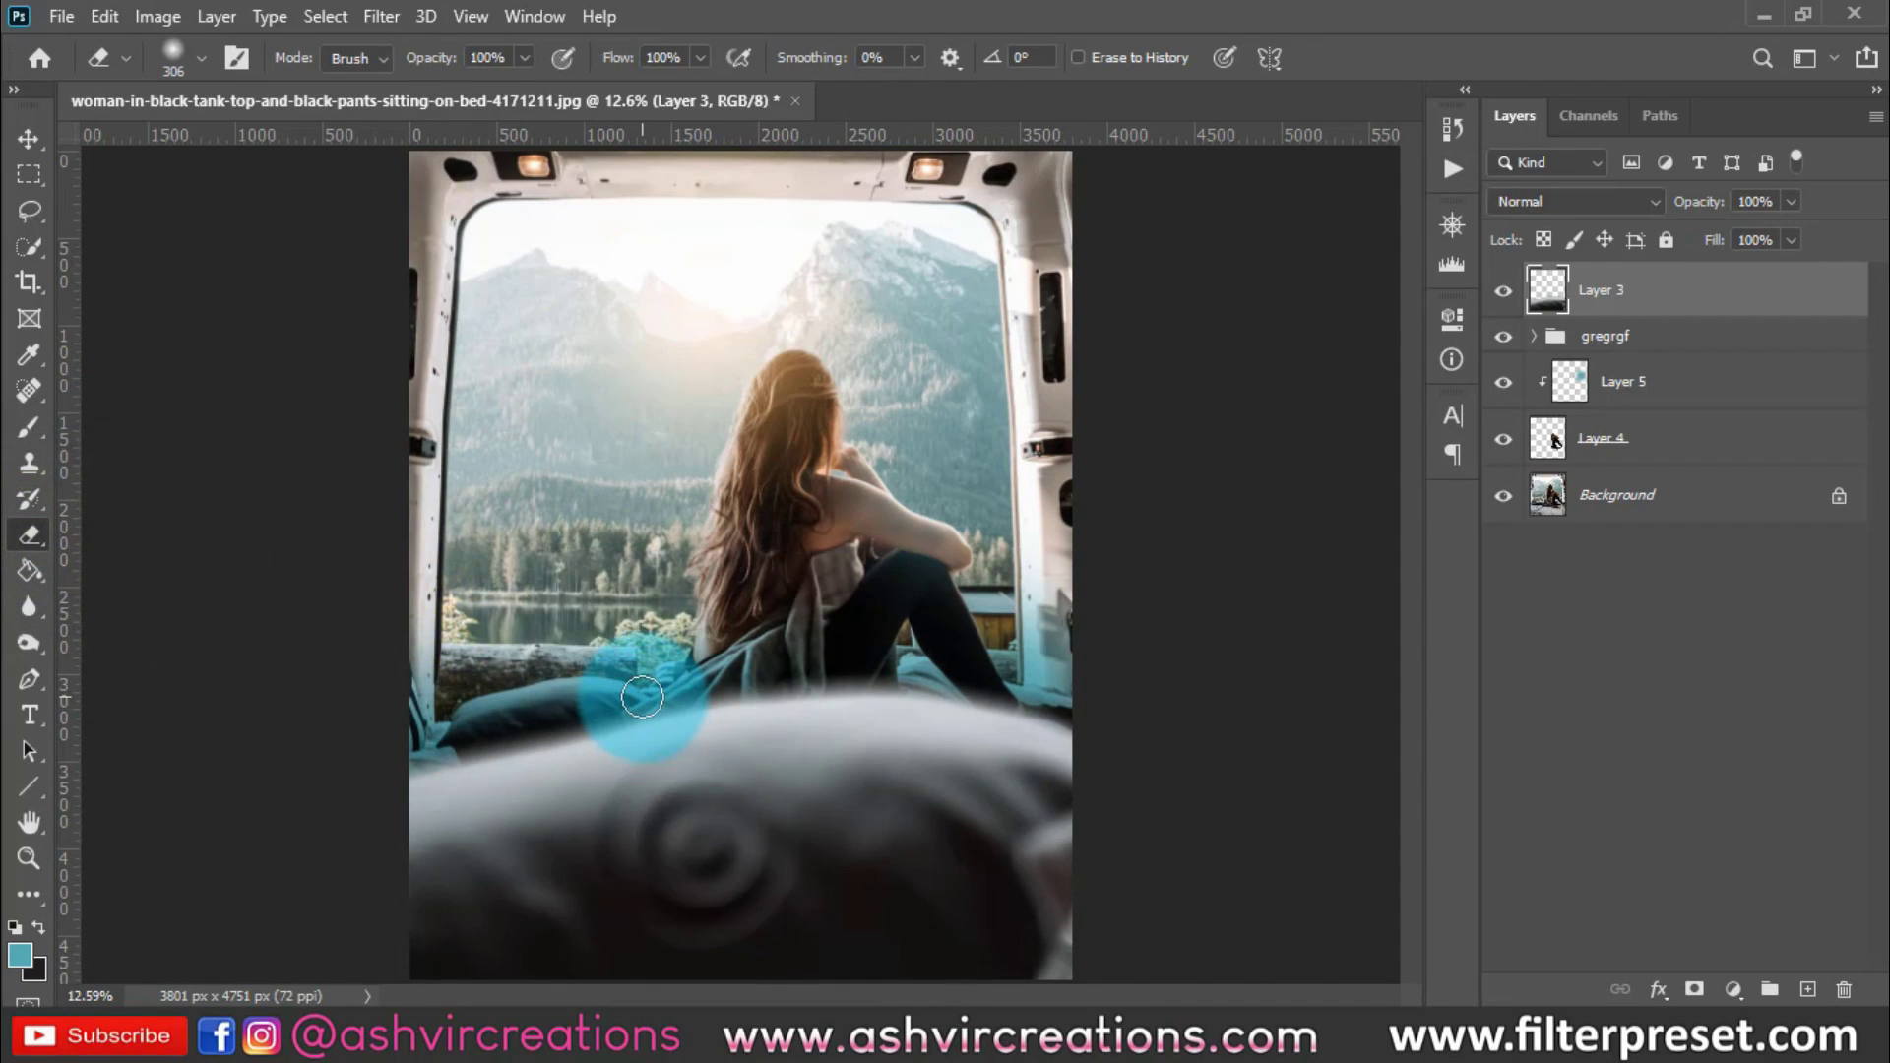
Enlarge the eraser to 1400 px and erase the left part of Layer 3's blurred pillow to uncover the bed
scroll(640, 696, "down", 4)
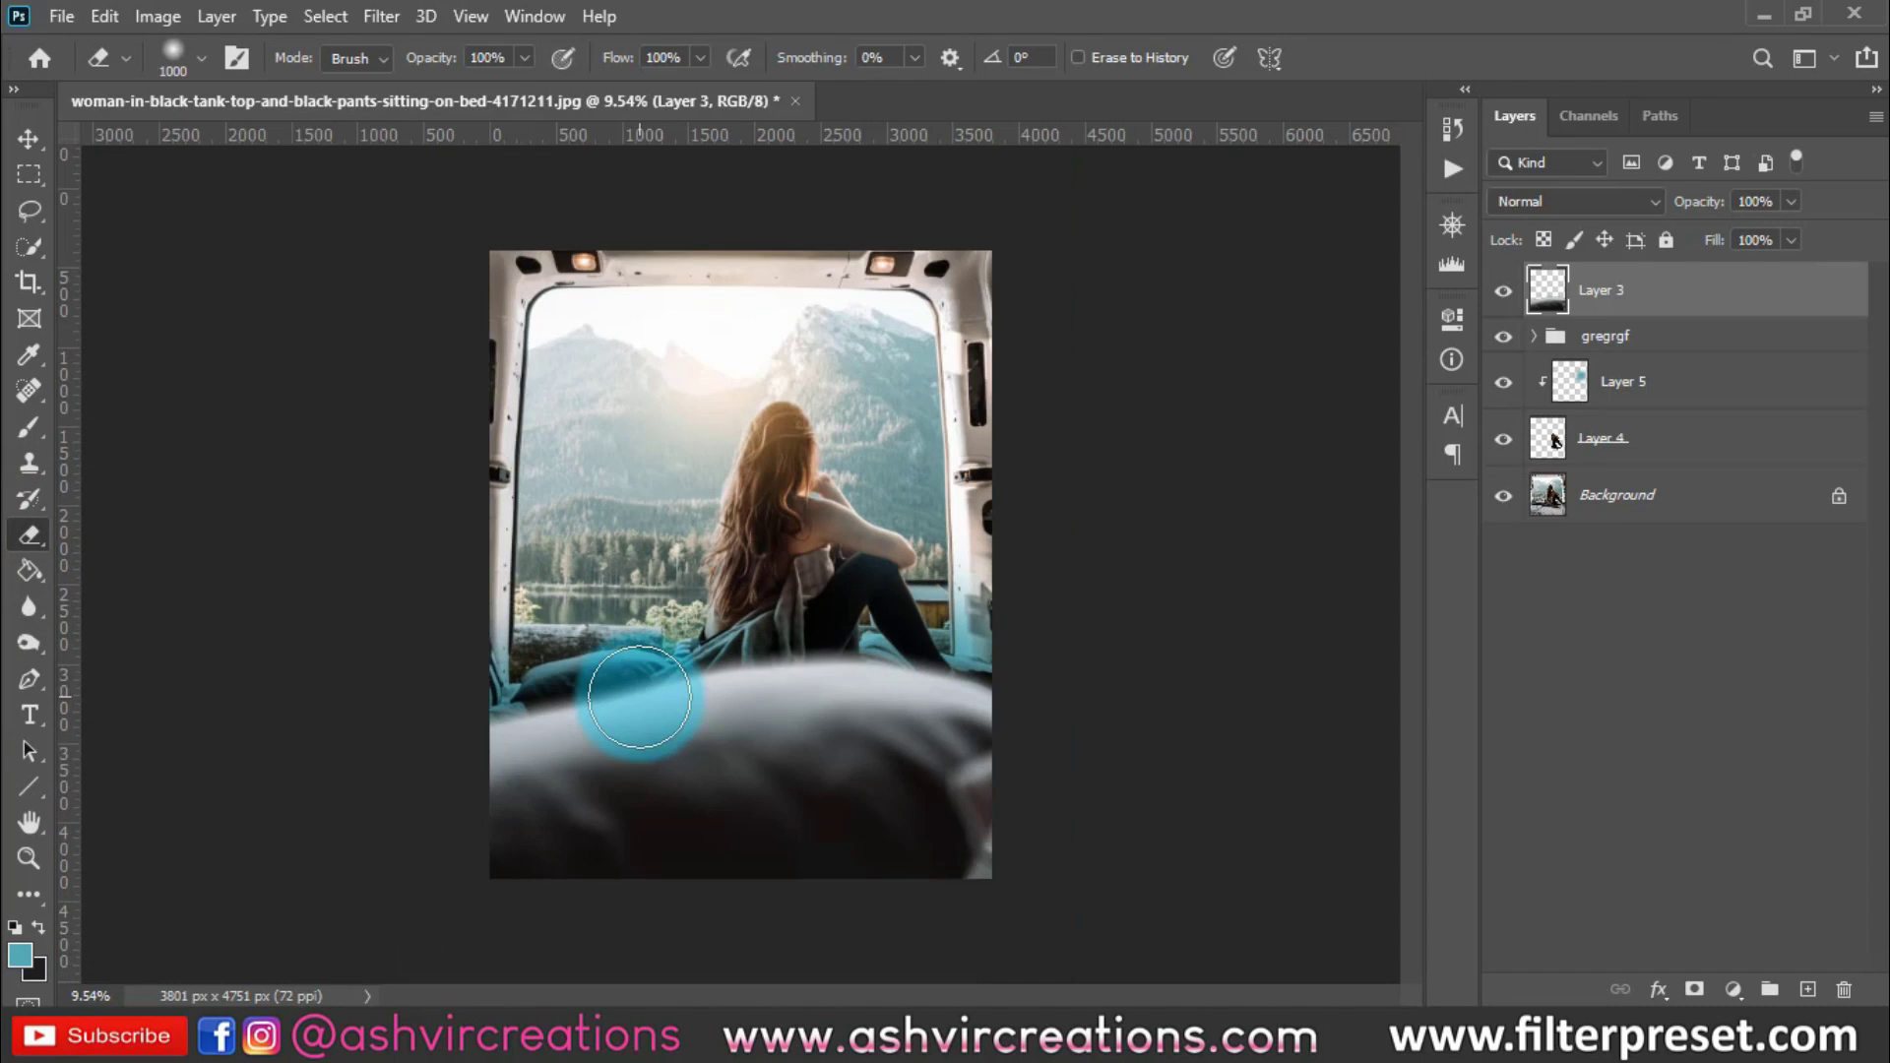
key("]")
key("]")
key("]")
key("]")
key("]")
key("]")
key("]")
key("]")
mouse_move(515, 937)
left_mouse_down()
mouse_move(589, 698)
mouse_move(511, 843)
mouse_move(550, 608)
mouse_move(512, 812)
mouse_move(625, 585)
mouse_move(646, 656)
mouse_move(574, 854)
mouse_move(509, 746)
left_mouse_up()
key("ctrl+0")
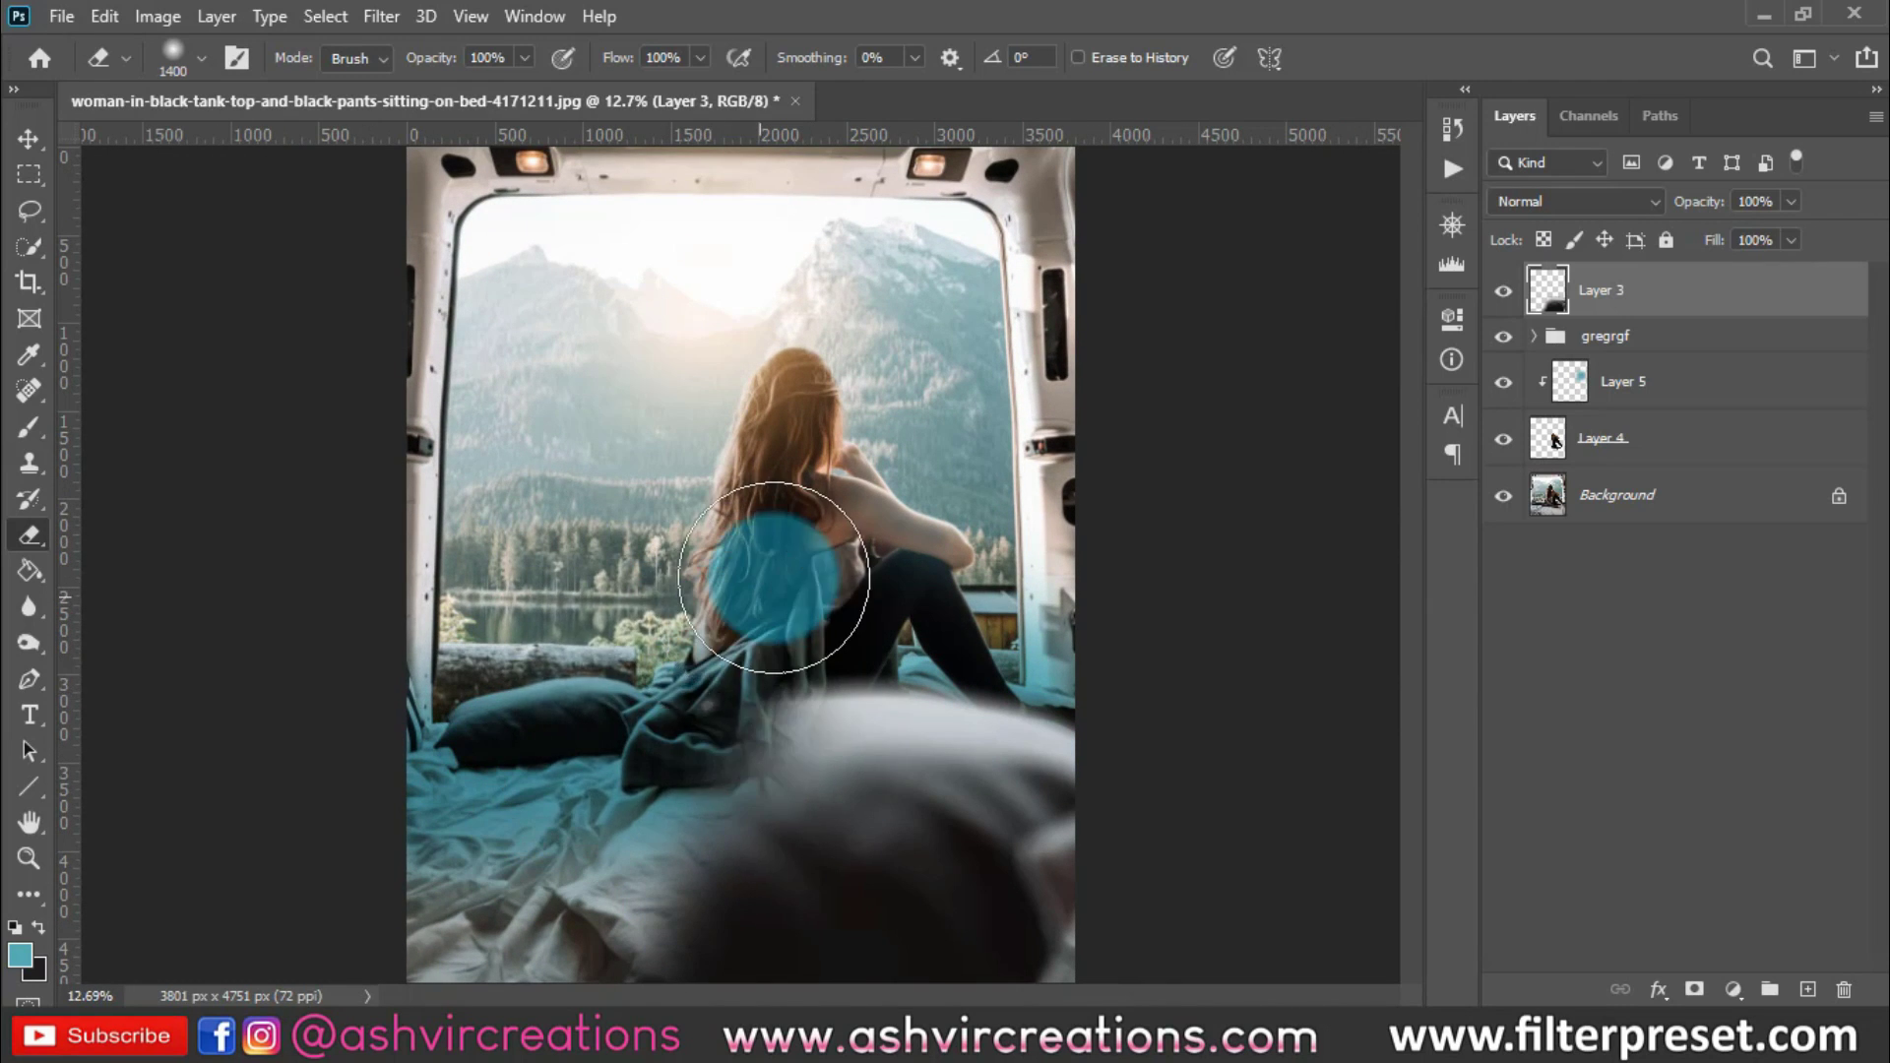
scroll(675, 630, "down", 6)
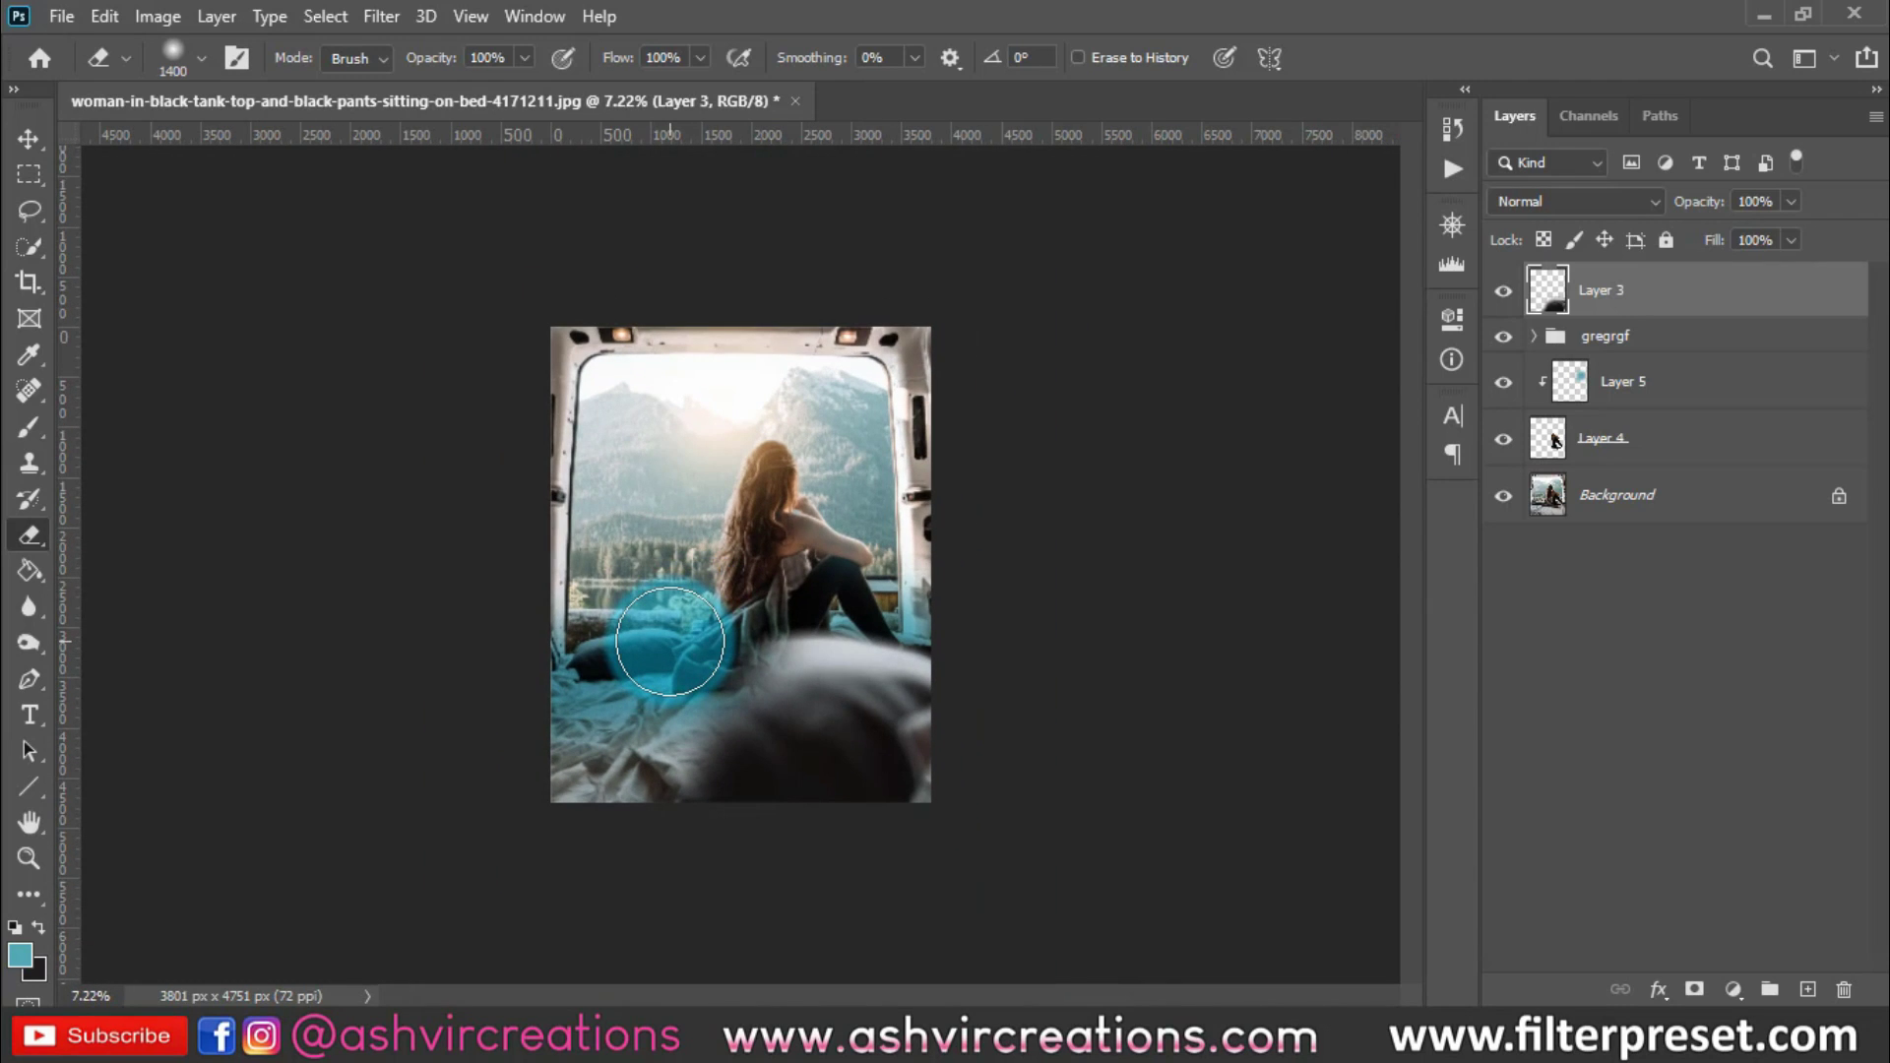
scroll(748, 561, "up", 2)
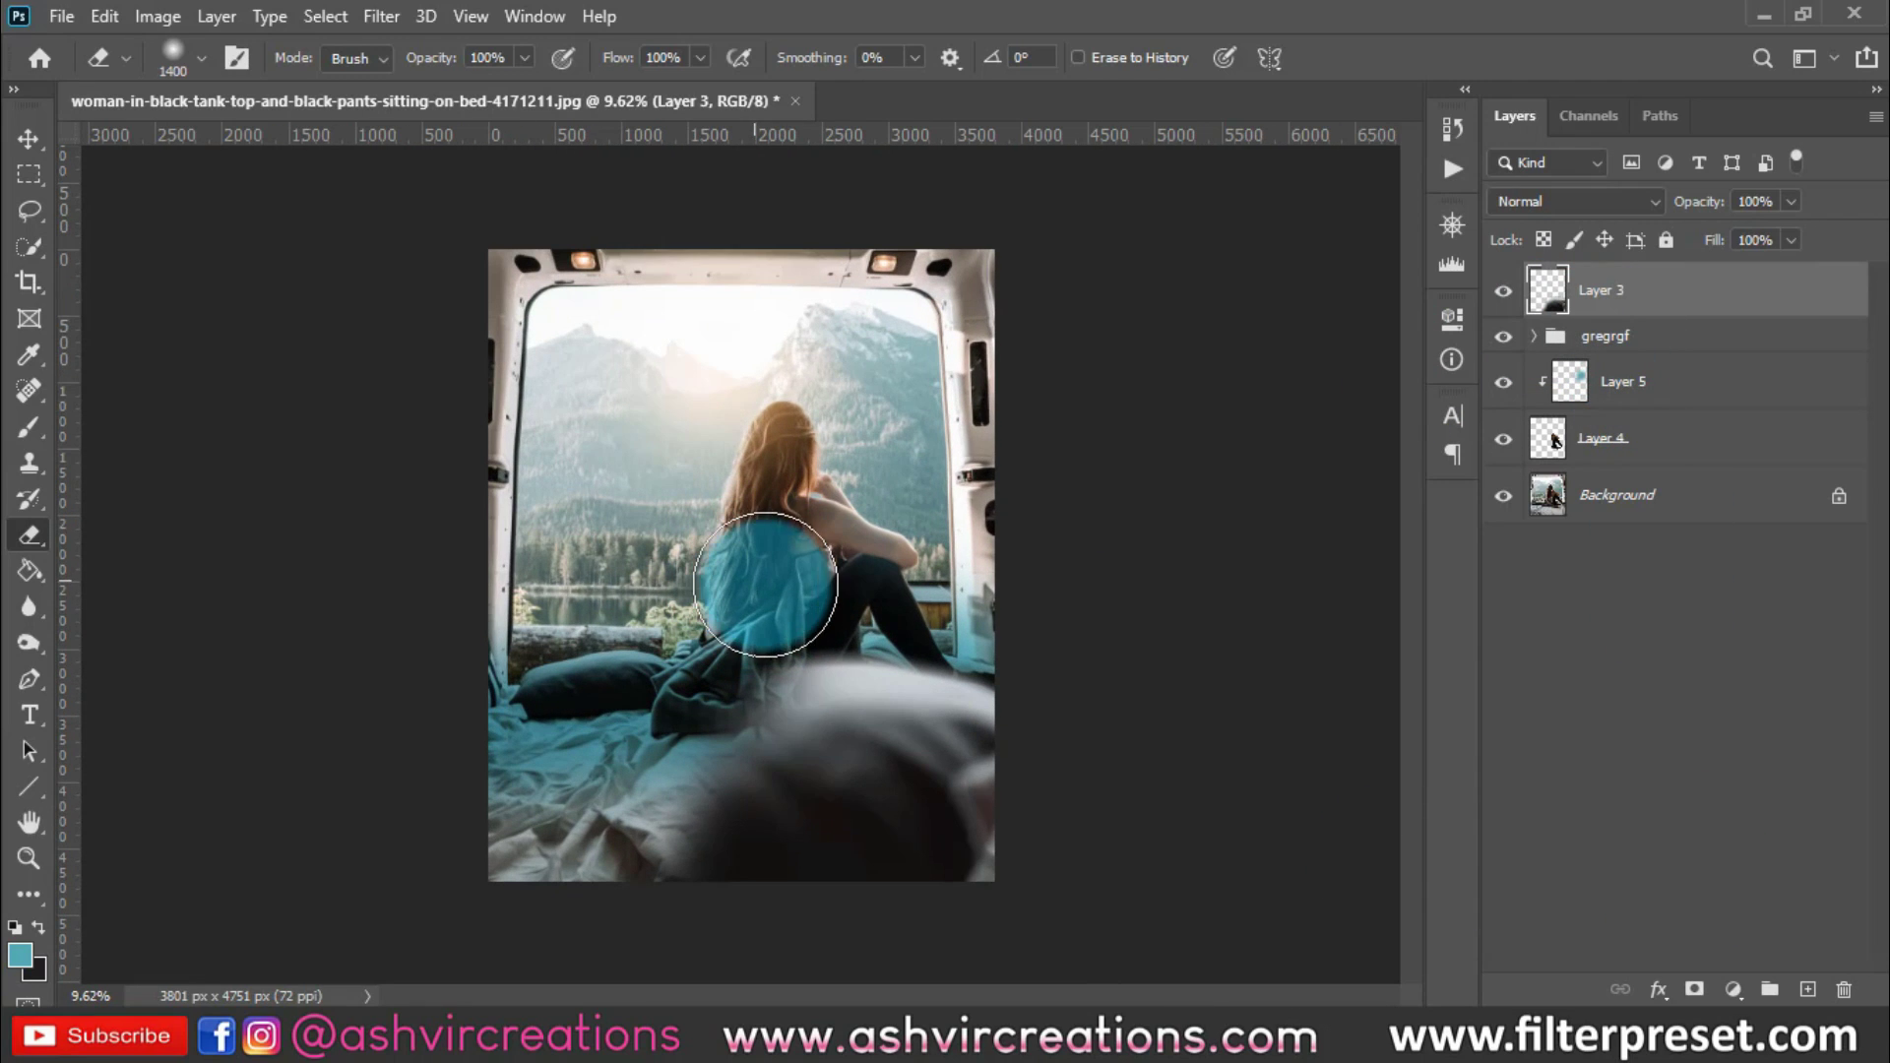
Create a new layer above Layer 3 and paint a soft teal dab over the woman's hair with the 1457 px brush
left_click(1807, 990)
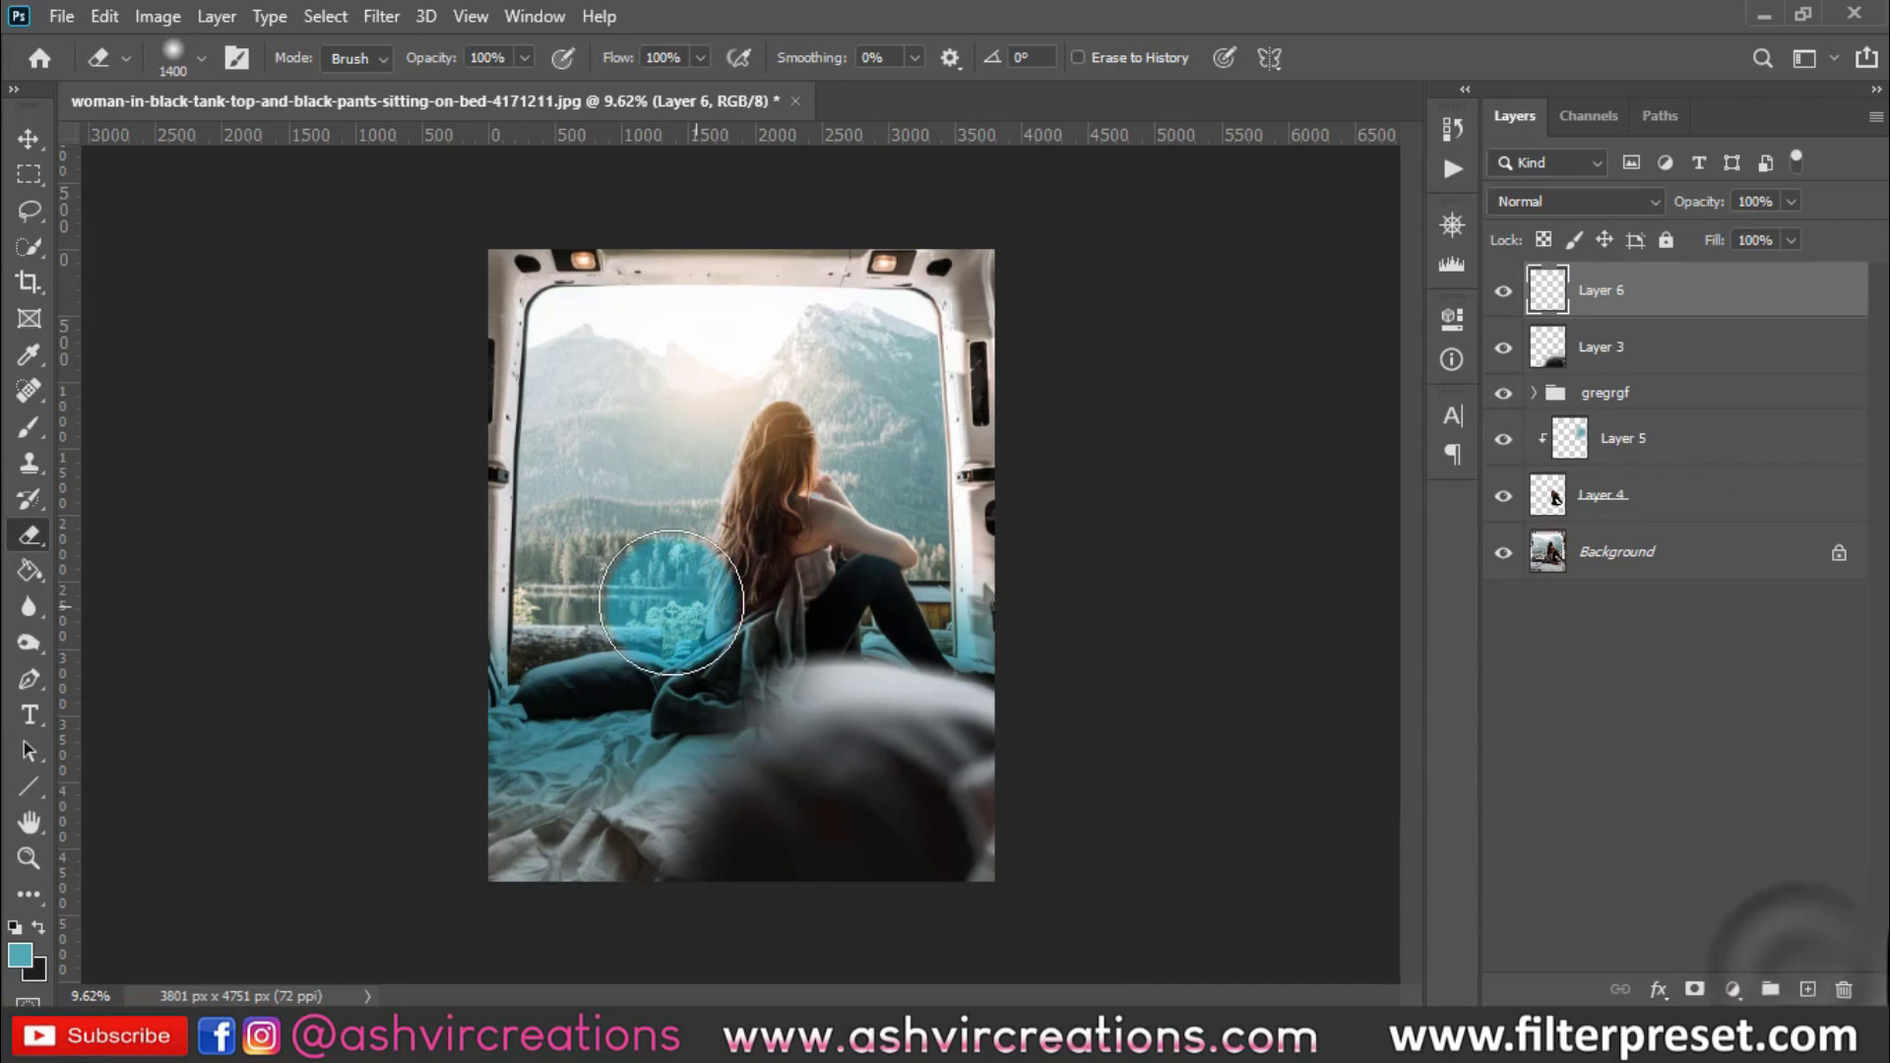
left_click(29, 427)
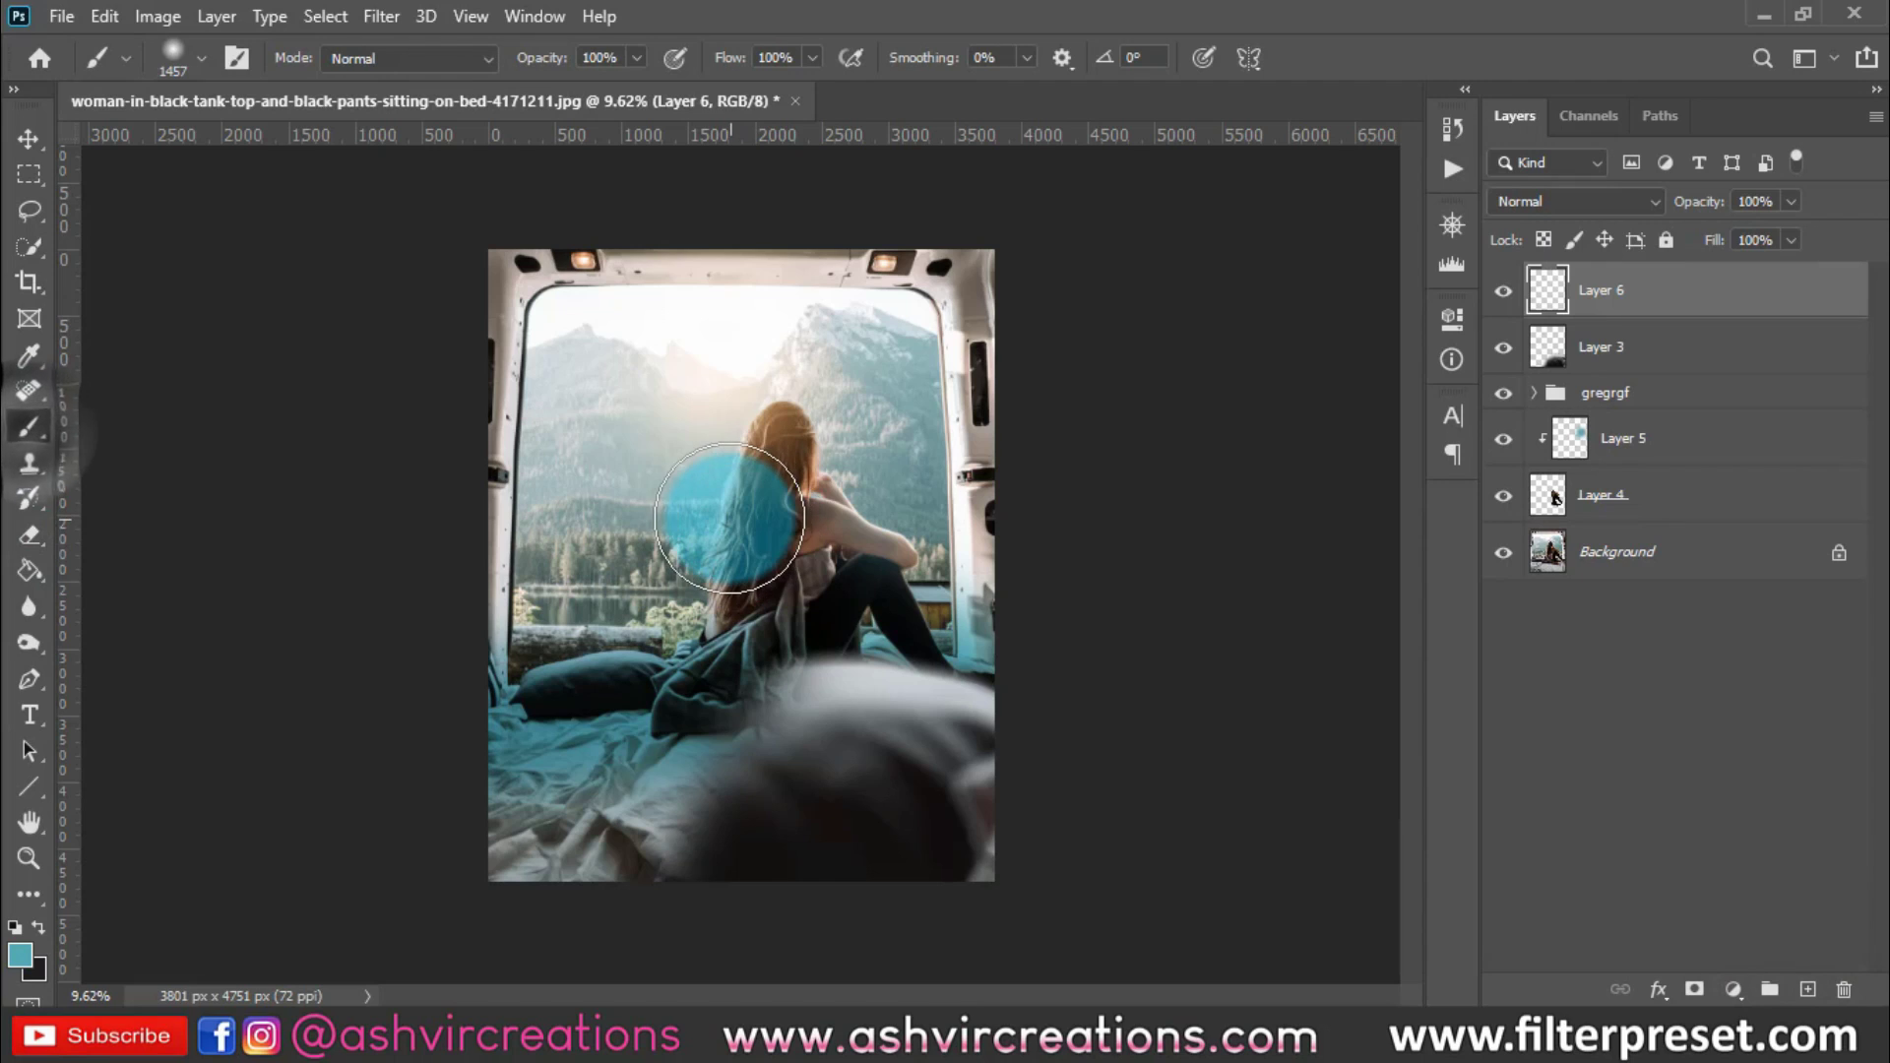
left_click(729, 517)
Shift the dab's hue to -180 with Hue/Saturation and set Layer 6's blend mode to Screen
key("v")
key("ctrl+u")
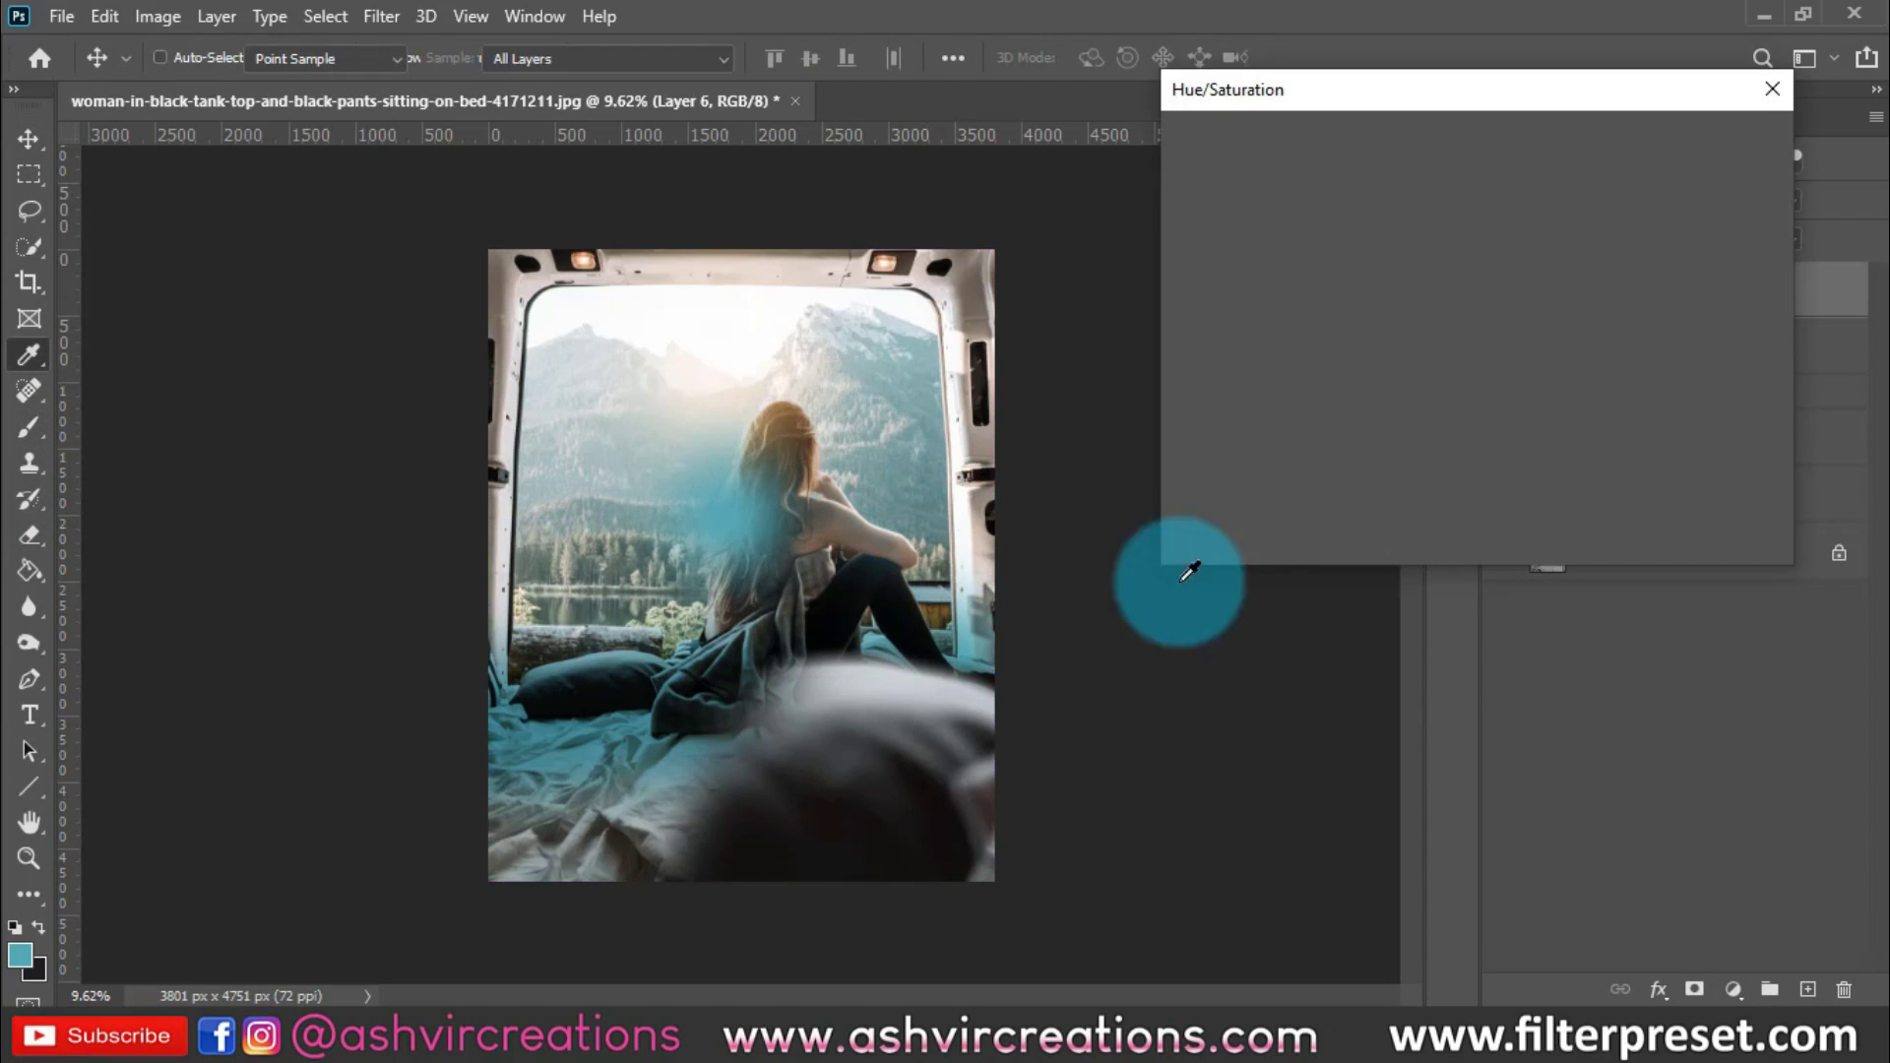
left_click_drag(1411, 281, 1260, 288)
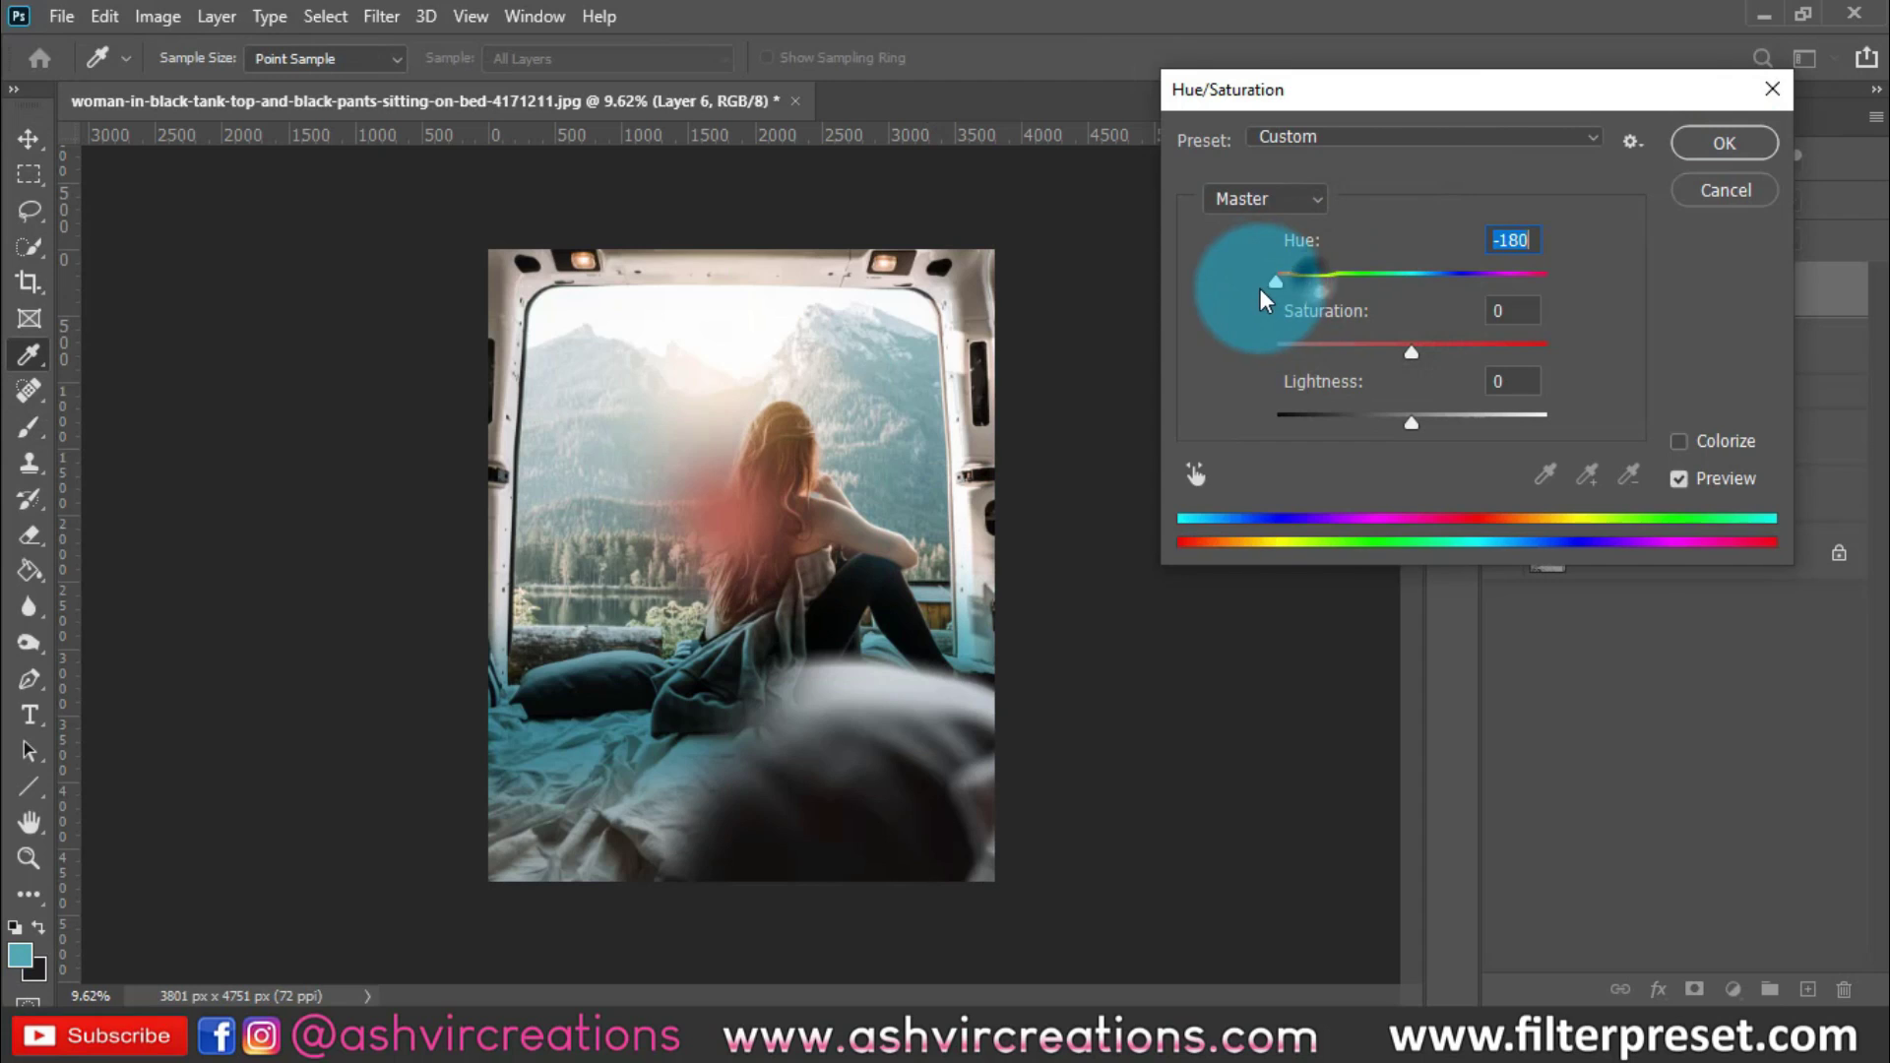
left_click(1717, 143)
left_click(1581, 202)
left_click(1553, 428)
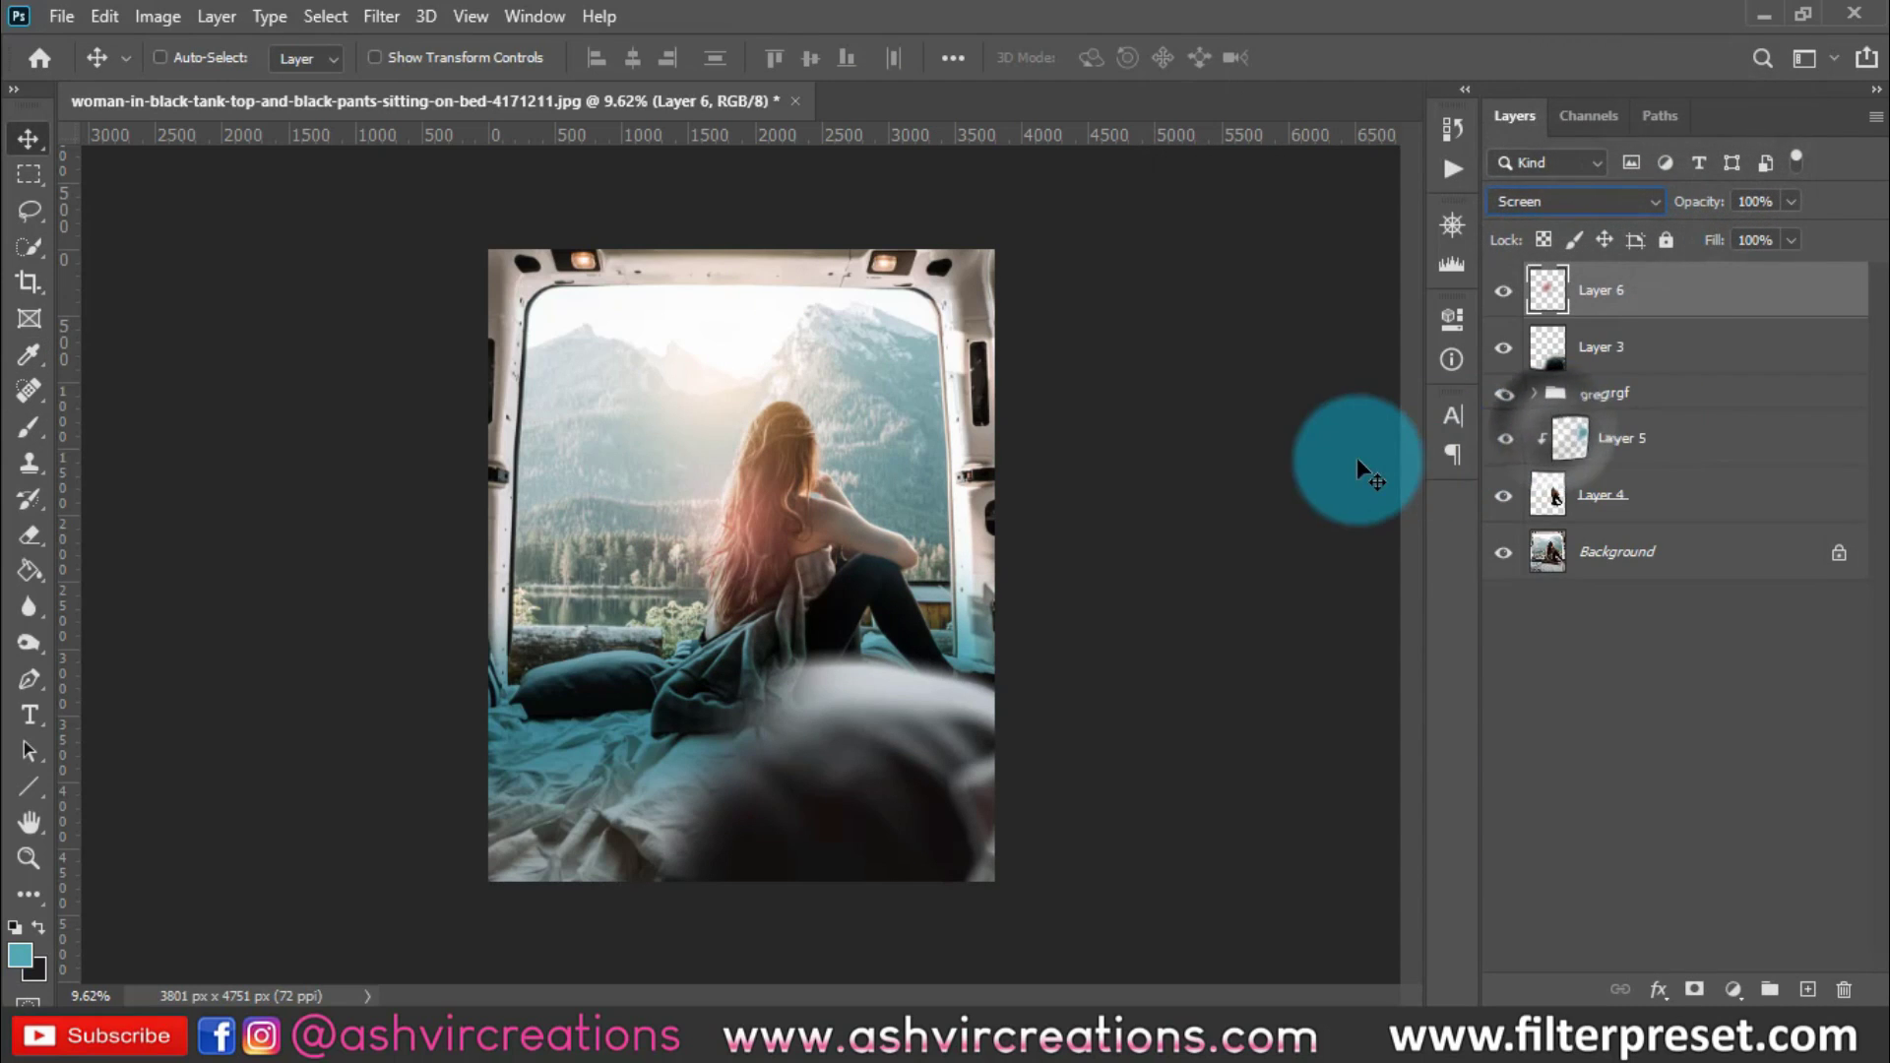
Reposition Layer 6's reddish glow with Free Transform slightly to the left, beside the woman's hair
key("ctrl")
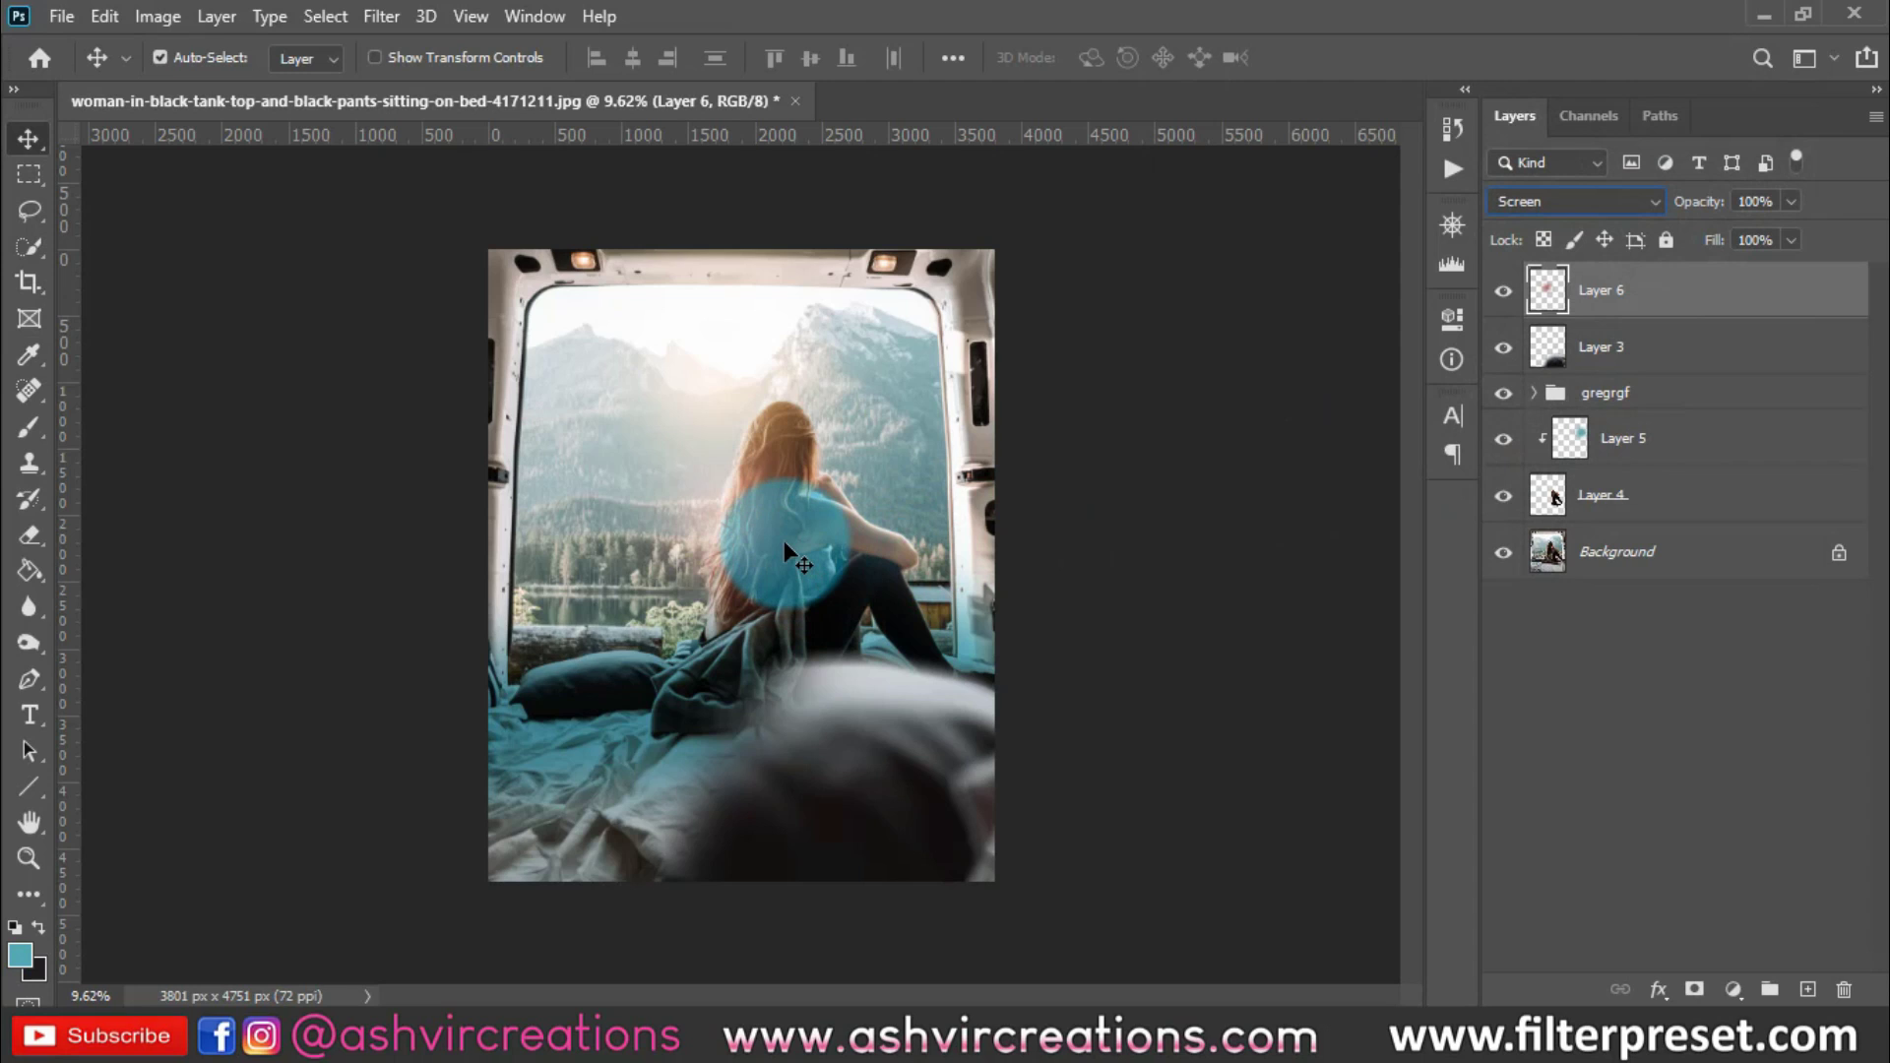
key("ctrl+t")
mouse_move(822, 565)
left_mouse_down()
mouse_move(721, 404)
mouse_move(904, 434)
mouse_move(893, 480)
mouse_move(763, 548)
mouse_move(781, 563)
left_mouse_up()
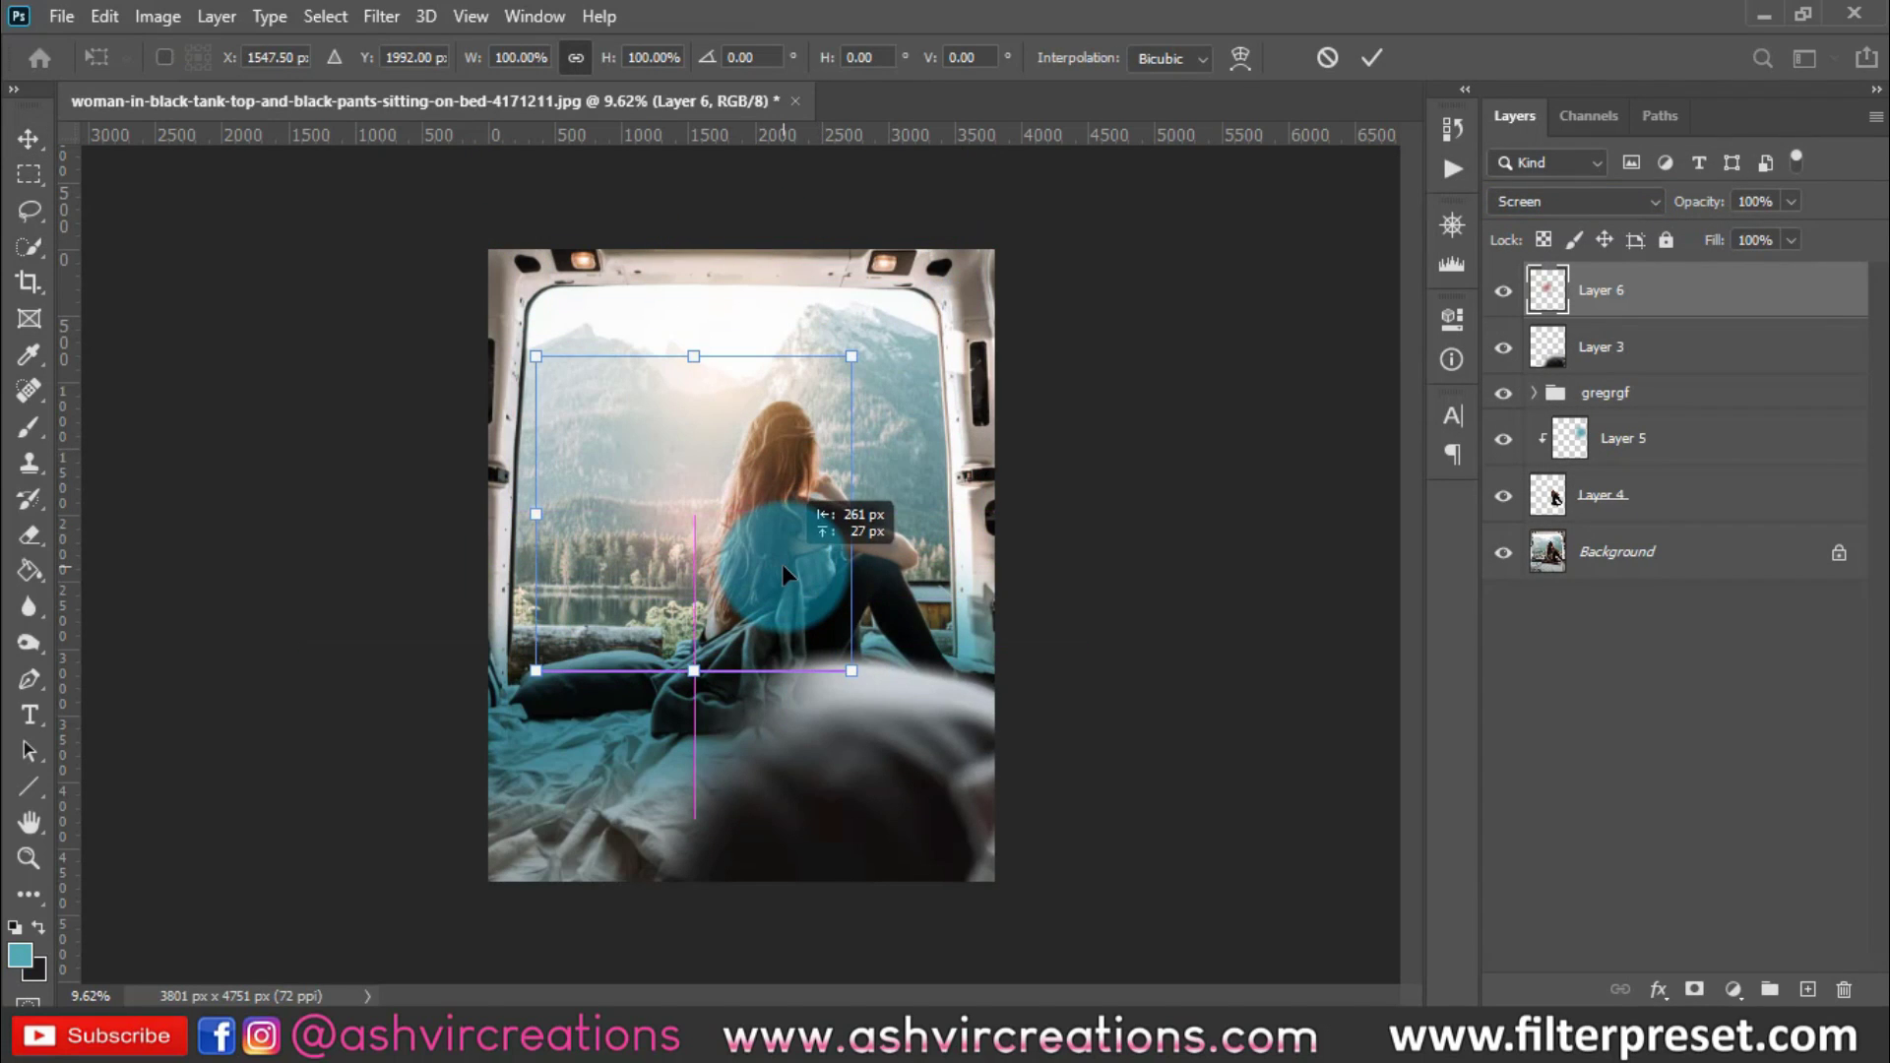
scroll(782, 563, "up", 5)
key("Return")
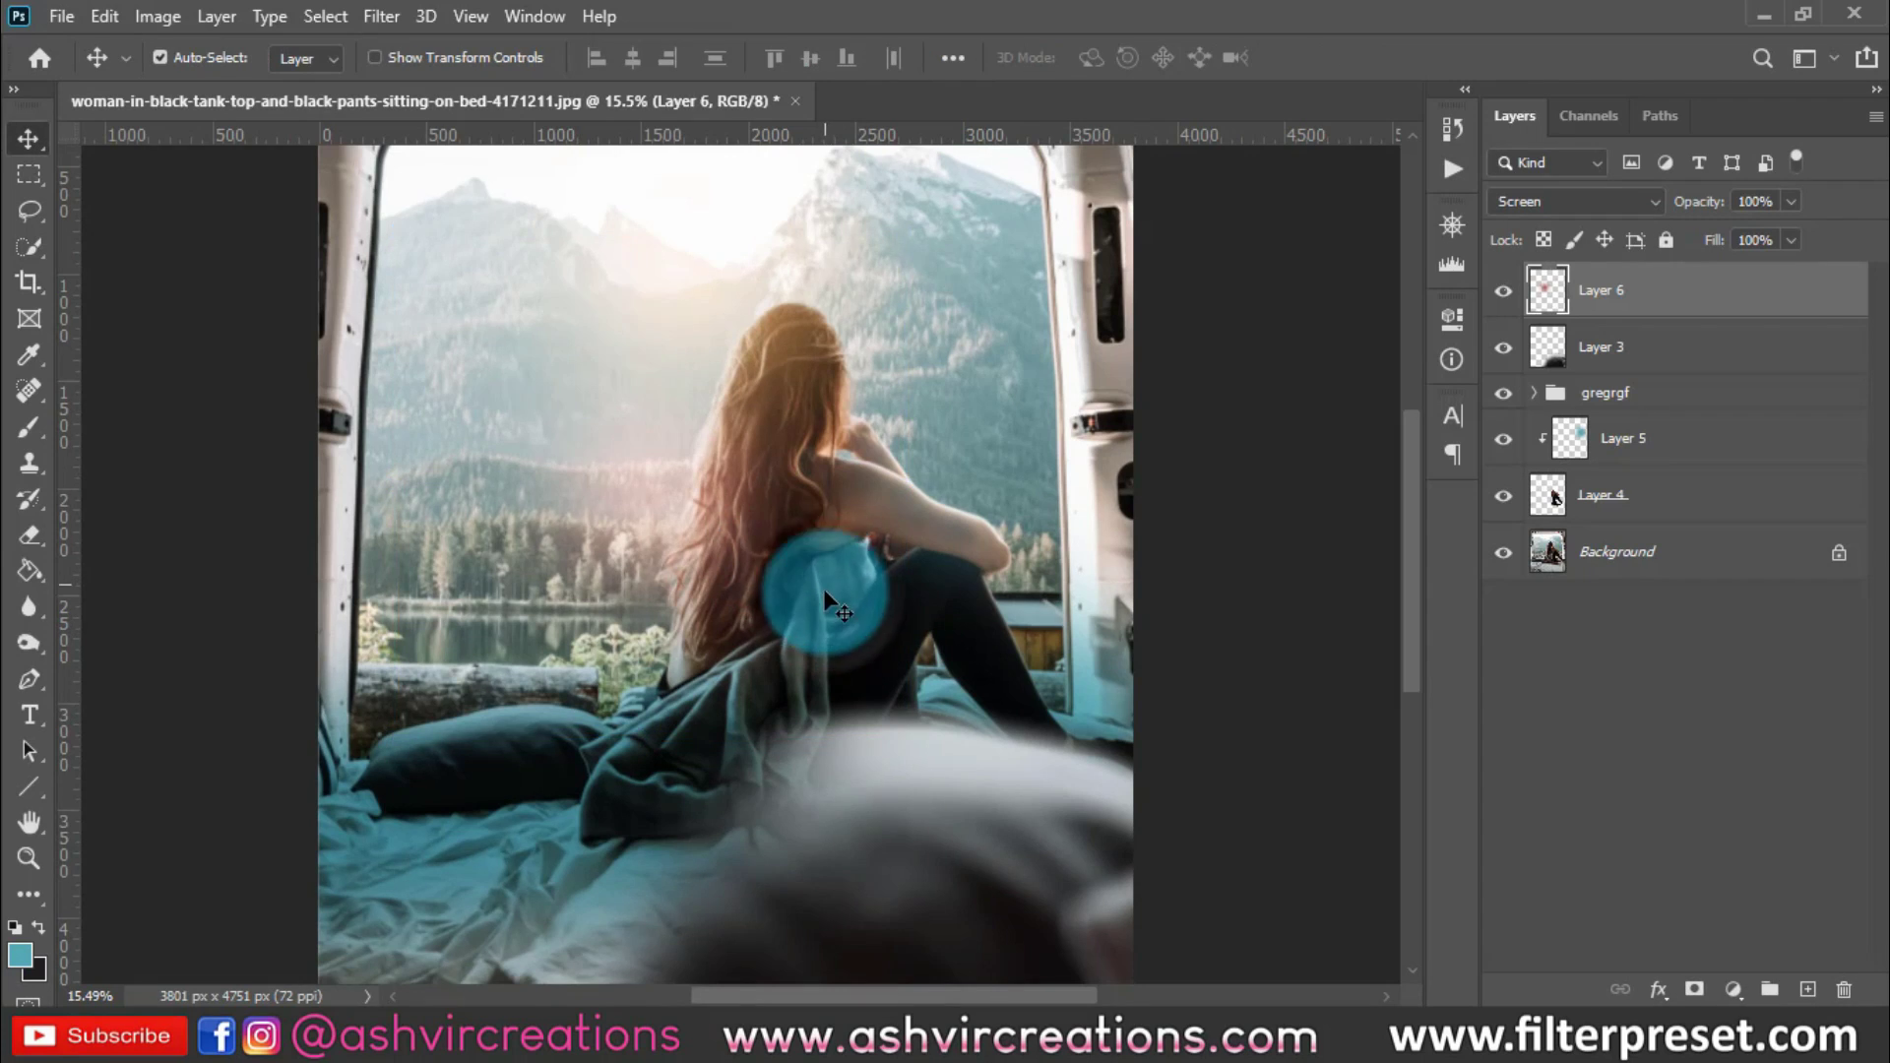
scroll(822, 589, "down", 3)
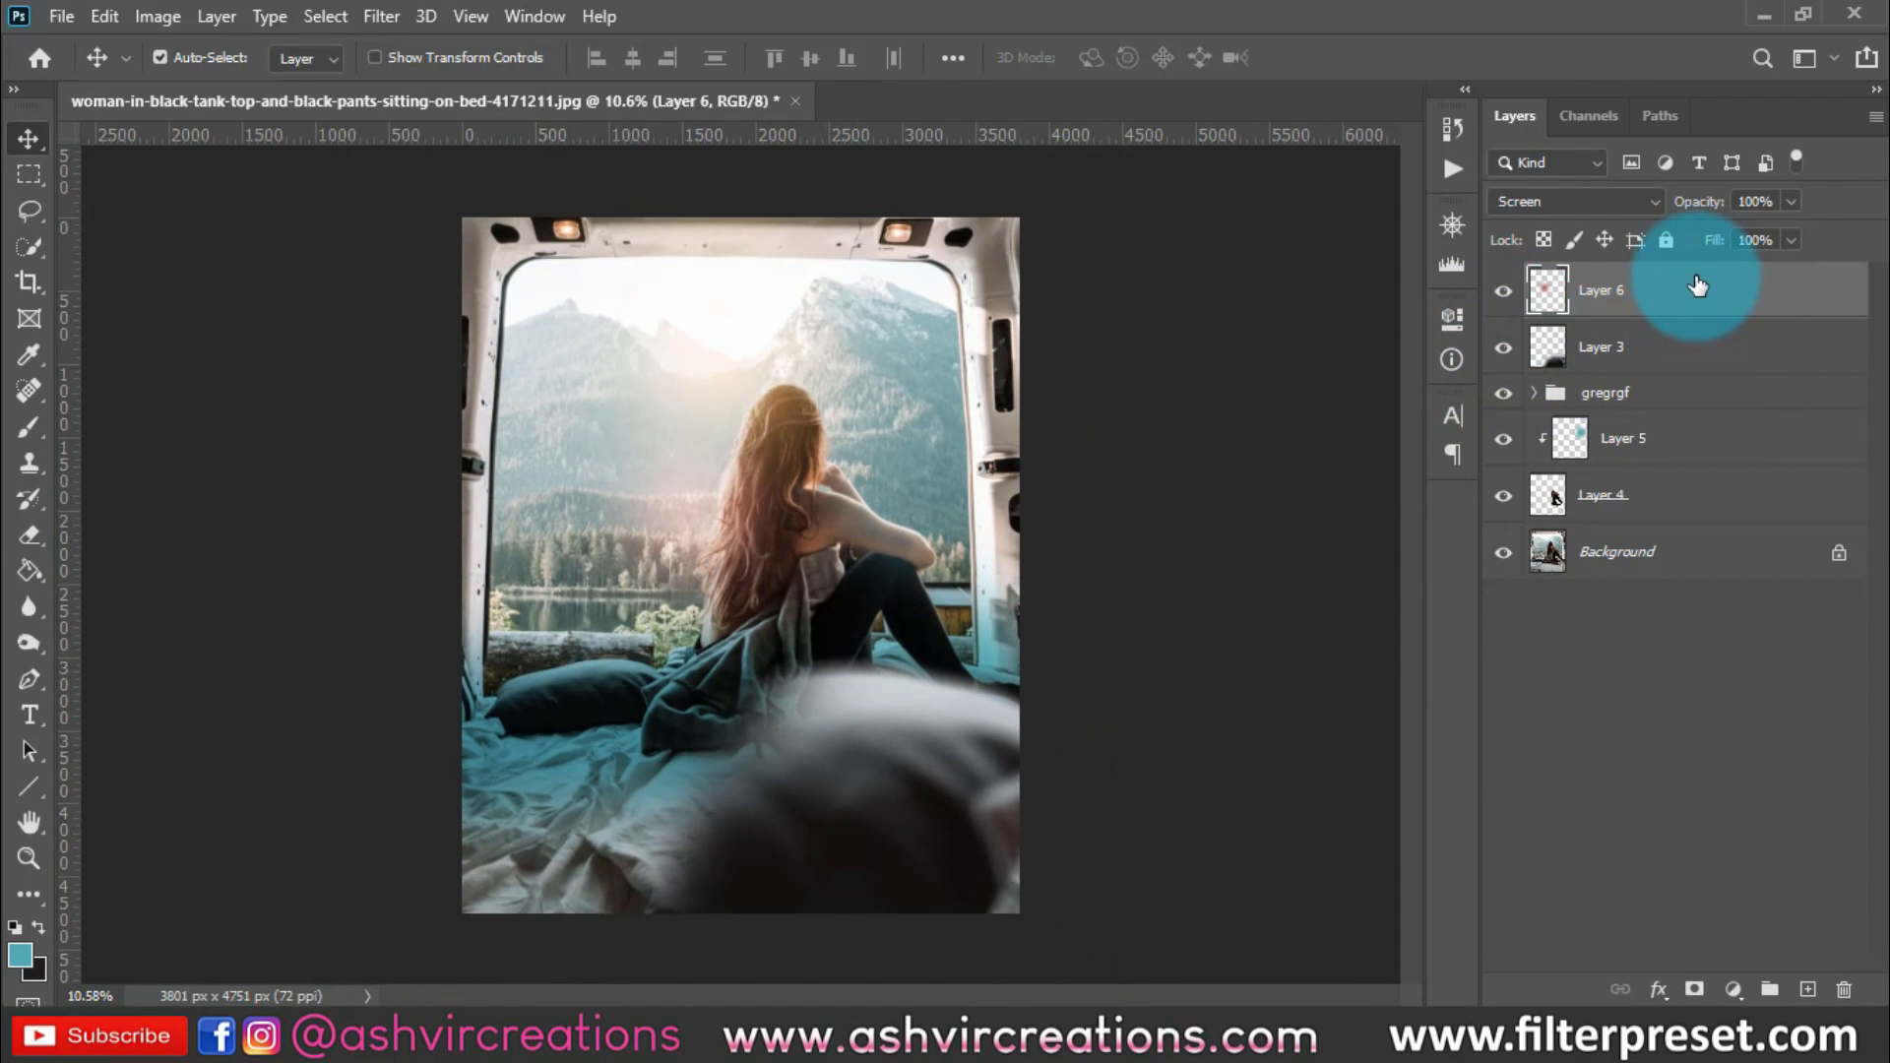
Add a new layer with teal brushed over the van's upper right corner, set it to Multiply, and compare it hidden and shown
left_click(1807, 986)
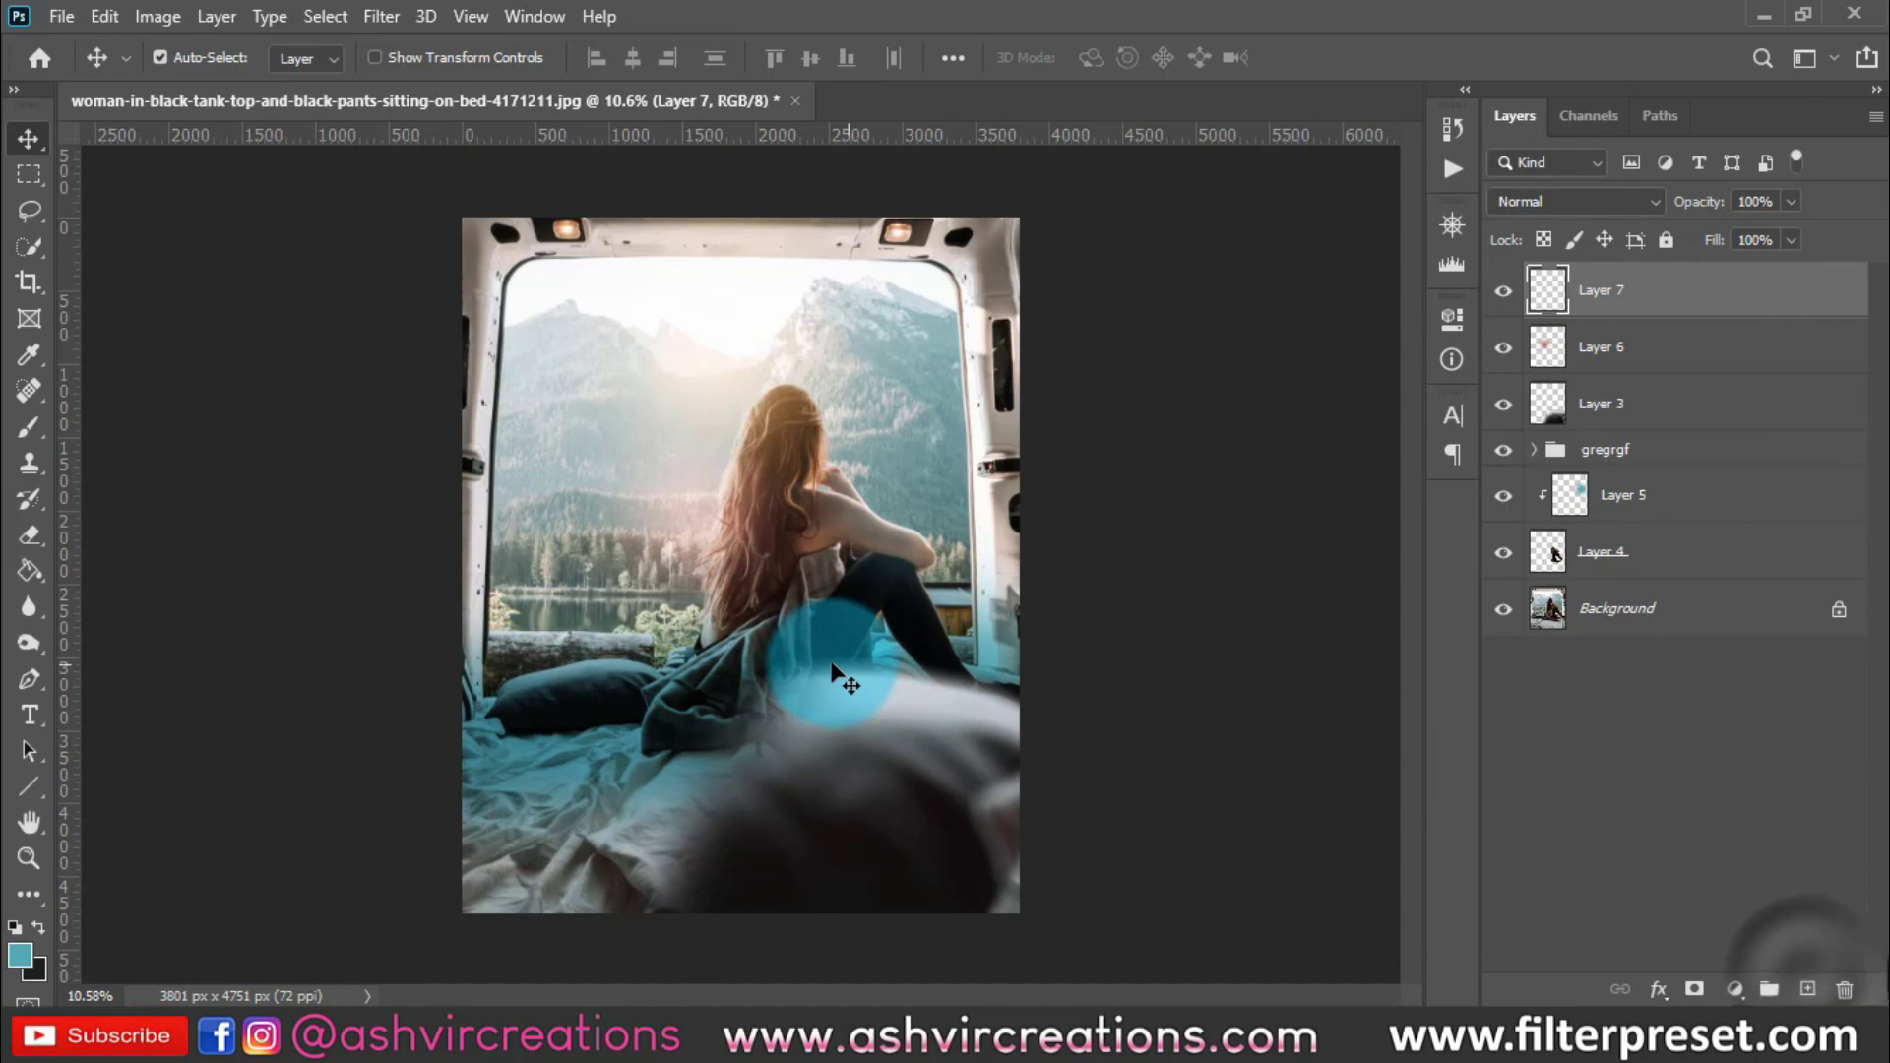
key("b")
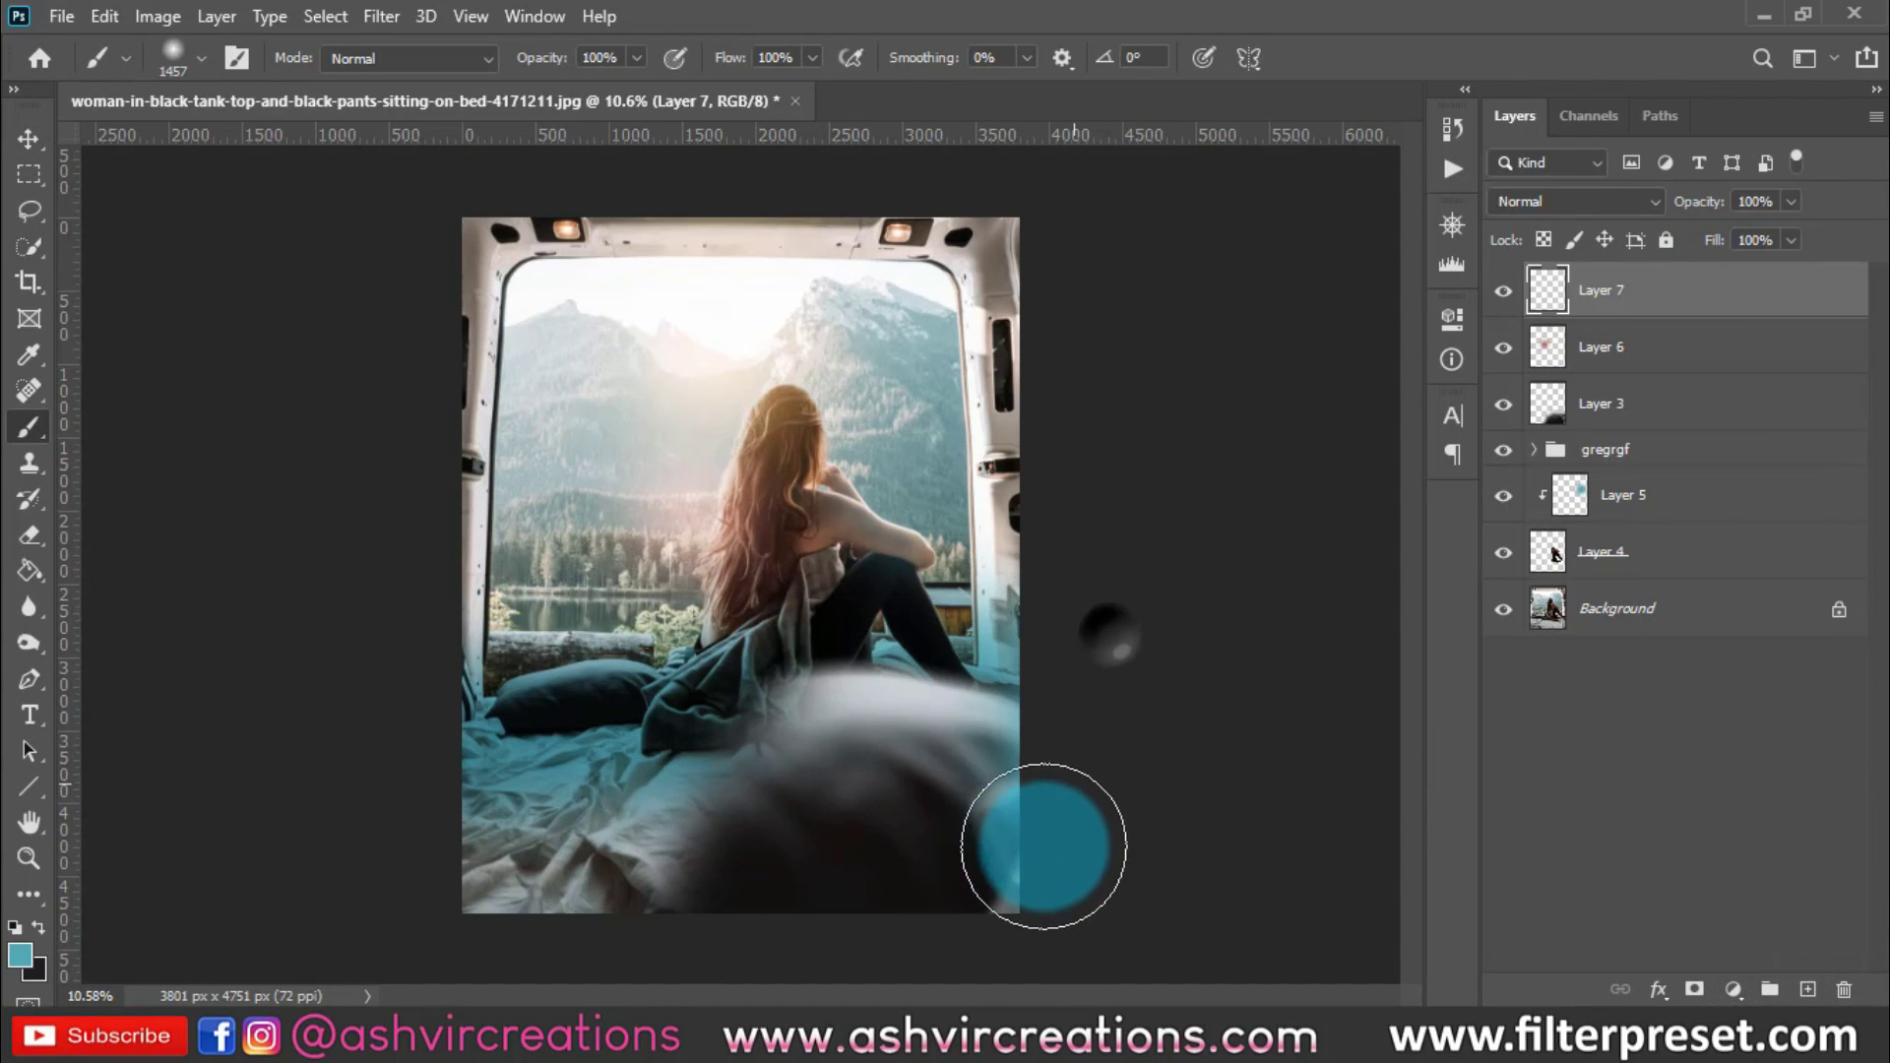
left_click(1585, 202)
left_click(1550, 307)
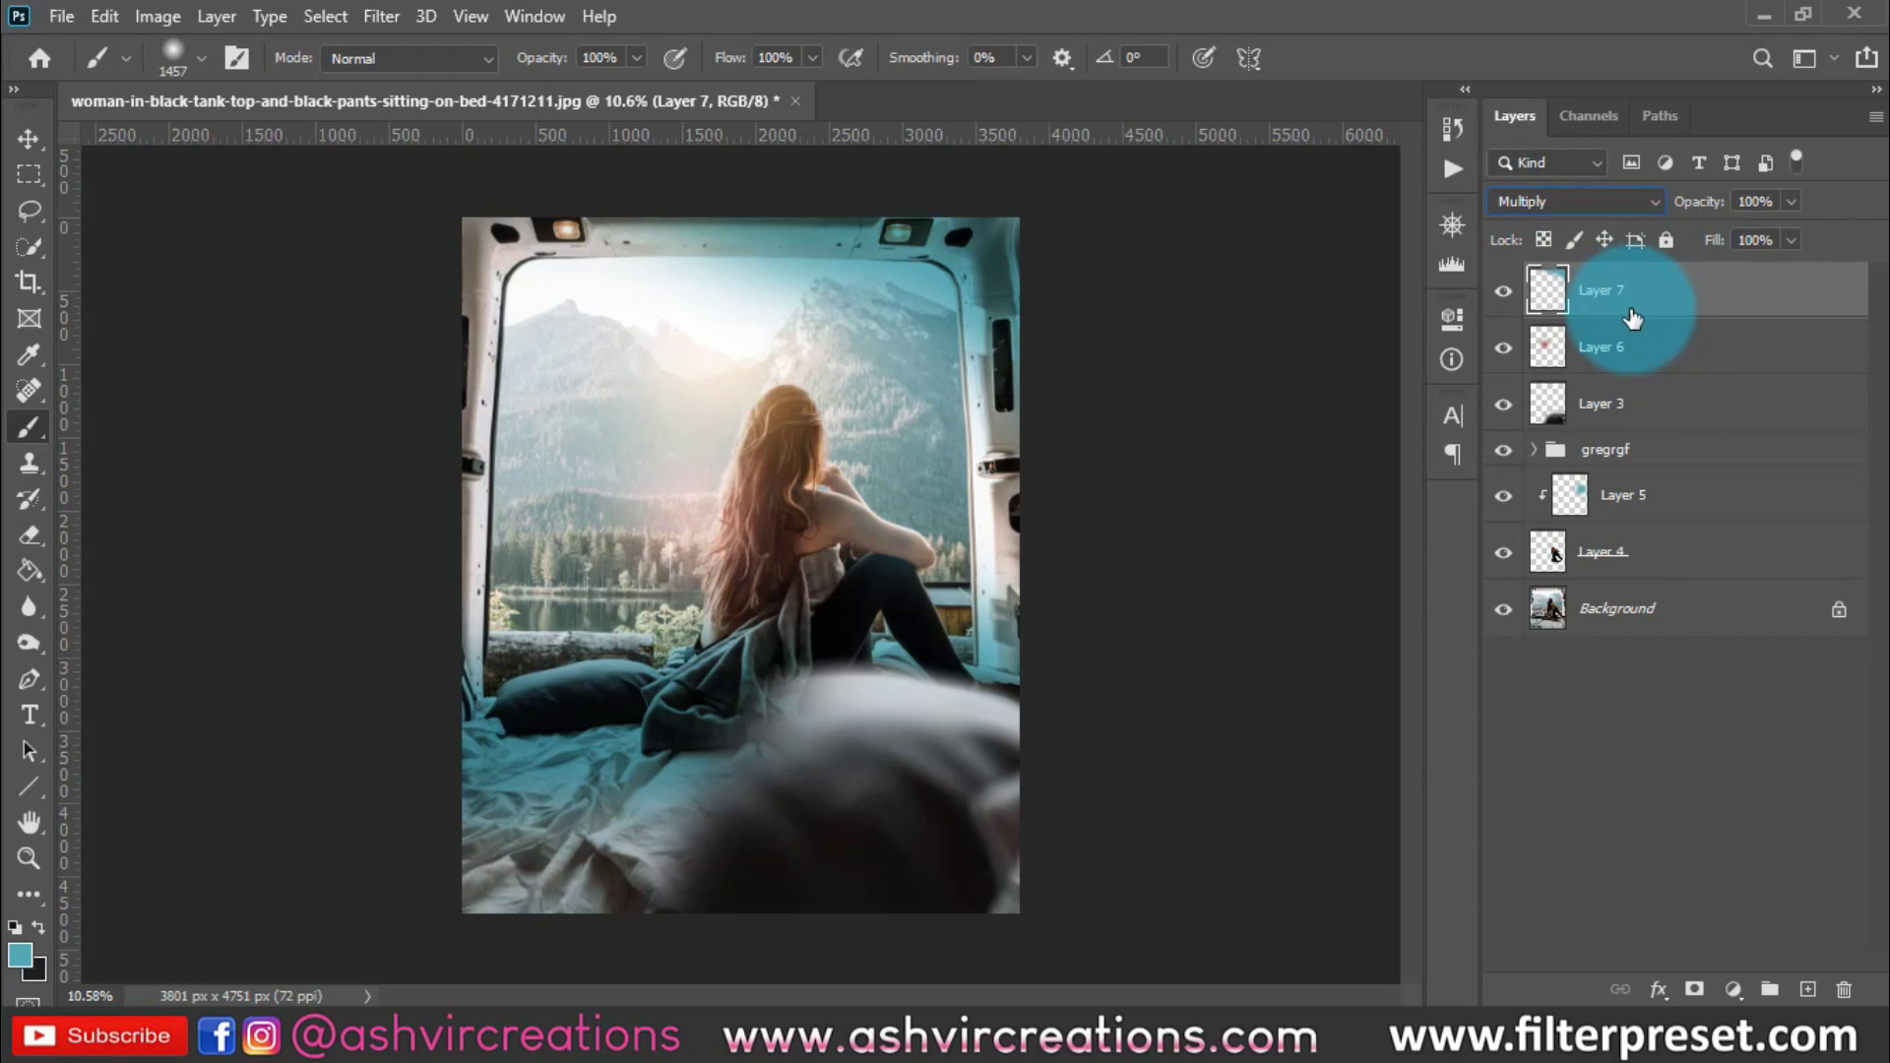
left_click(1504, 292)
left_click(1503, 292)
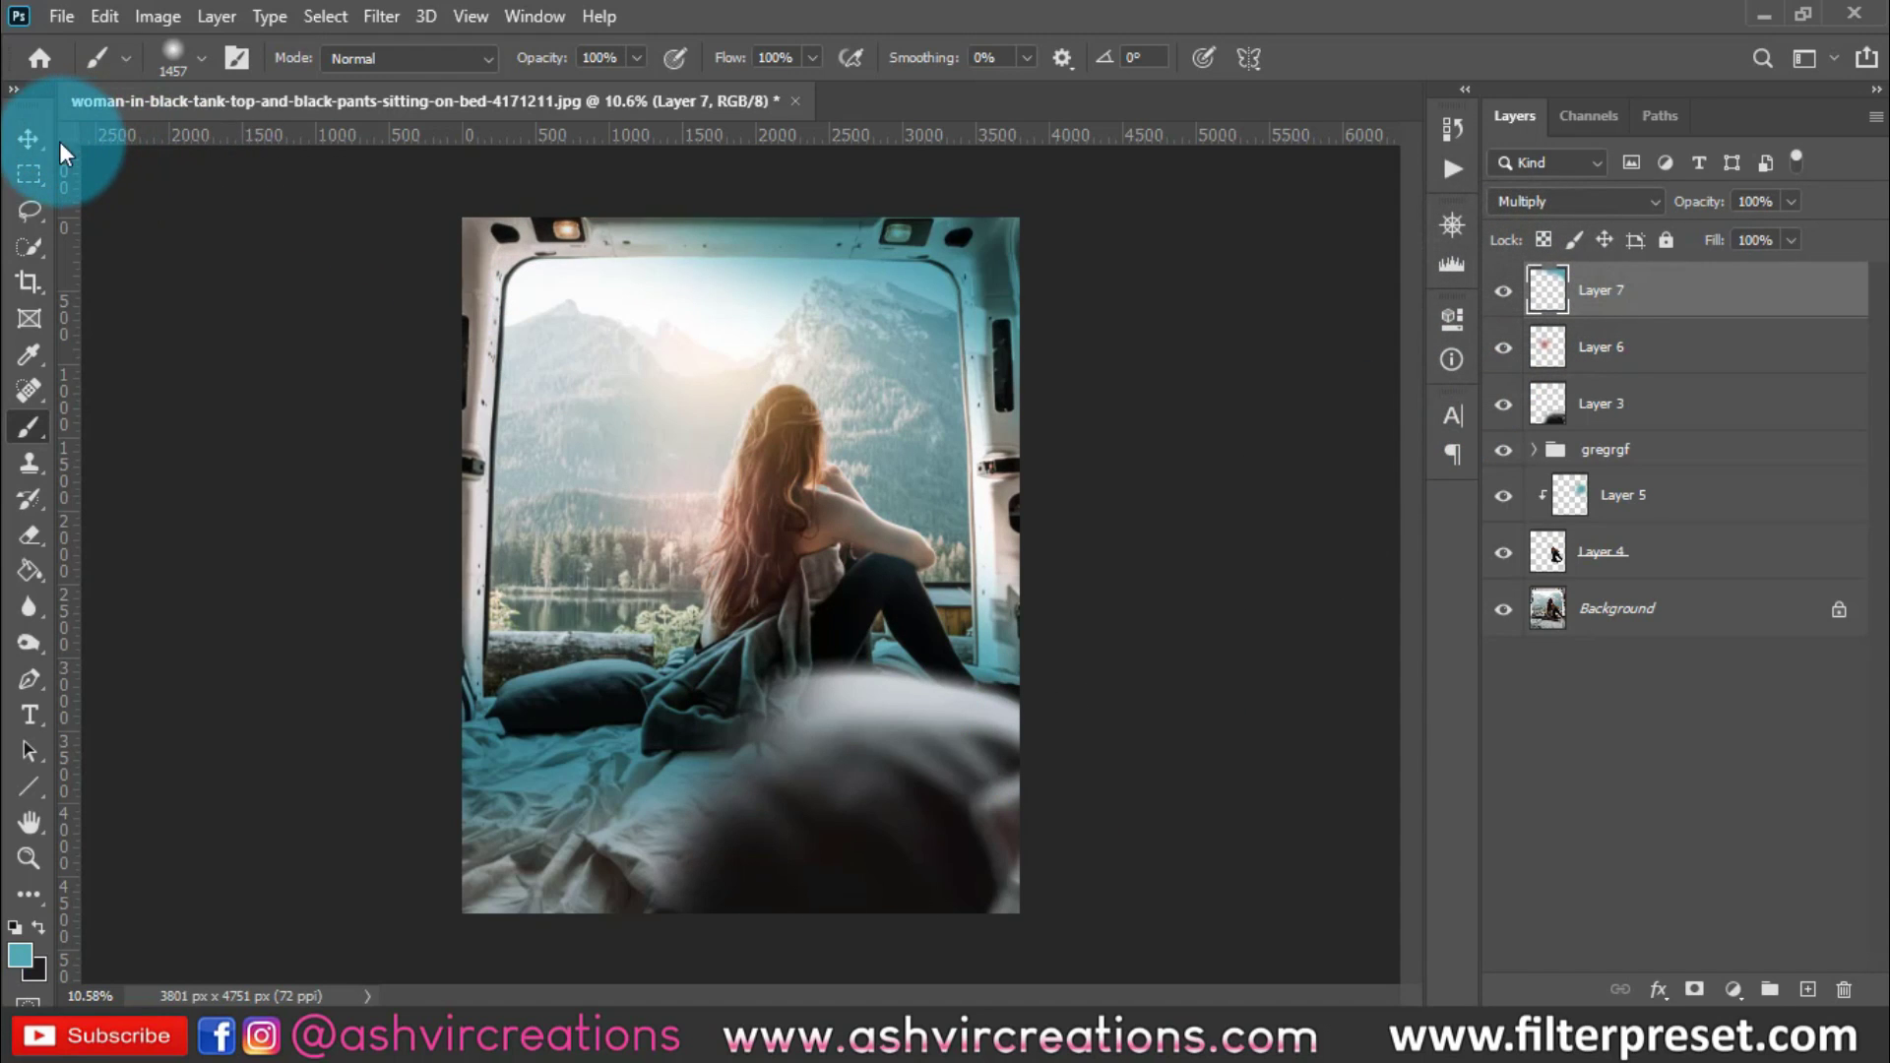
Select Layer 3's blurred pillow in the photo and move it slightly upward
left_click(29, 137)
left_click_drag(652, 672, 883, 827)
scroll(883, 826, "up", 1)
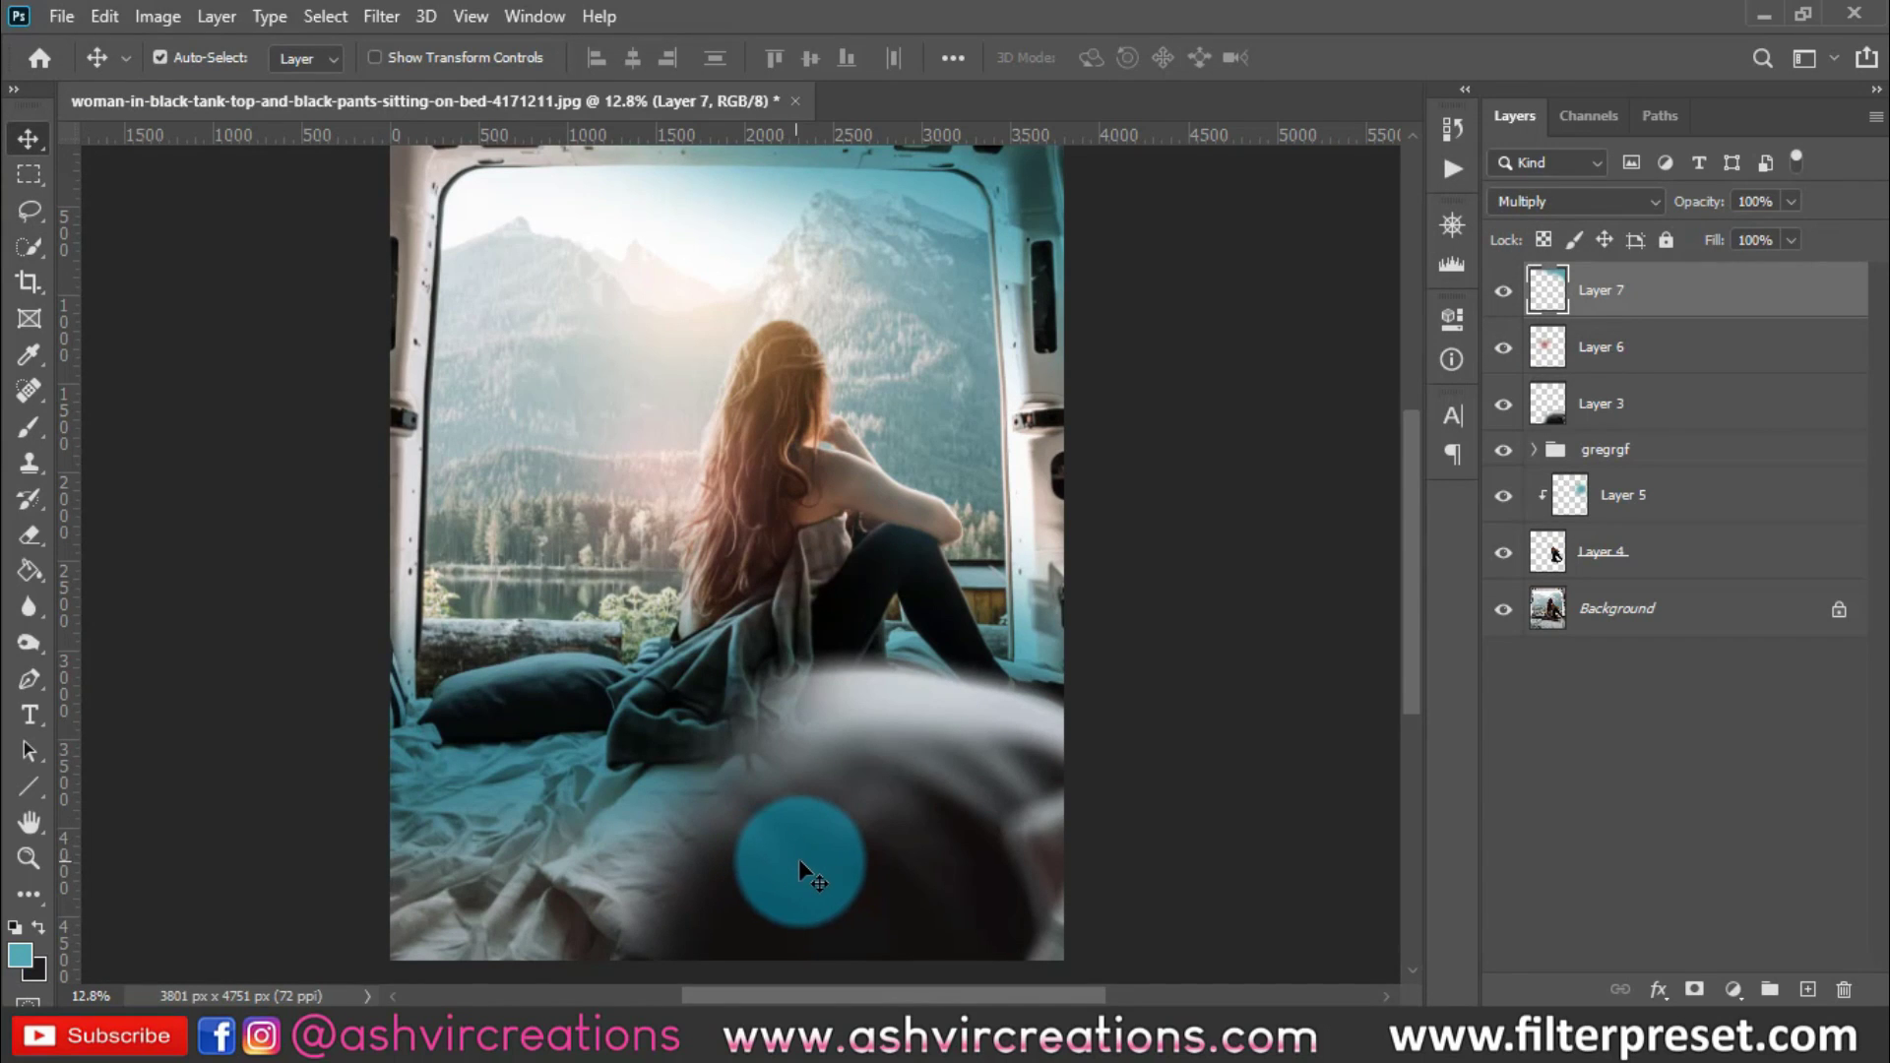
left_click(800, 859)
scroll(786, 771, "down", 1)
scroll(788, 780, "down", 1)
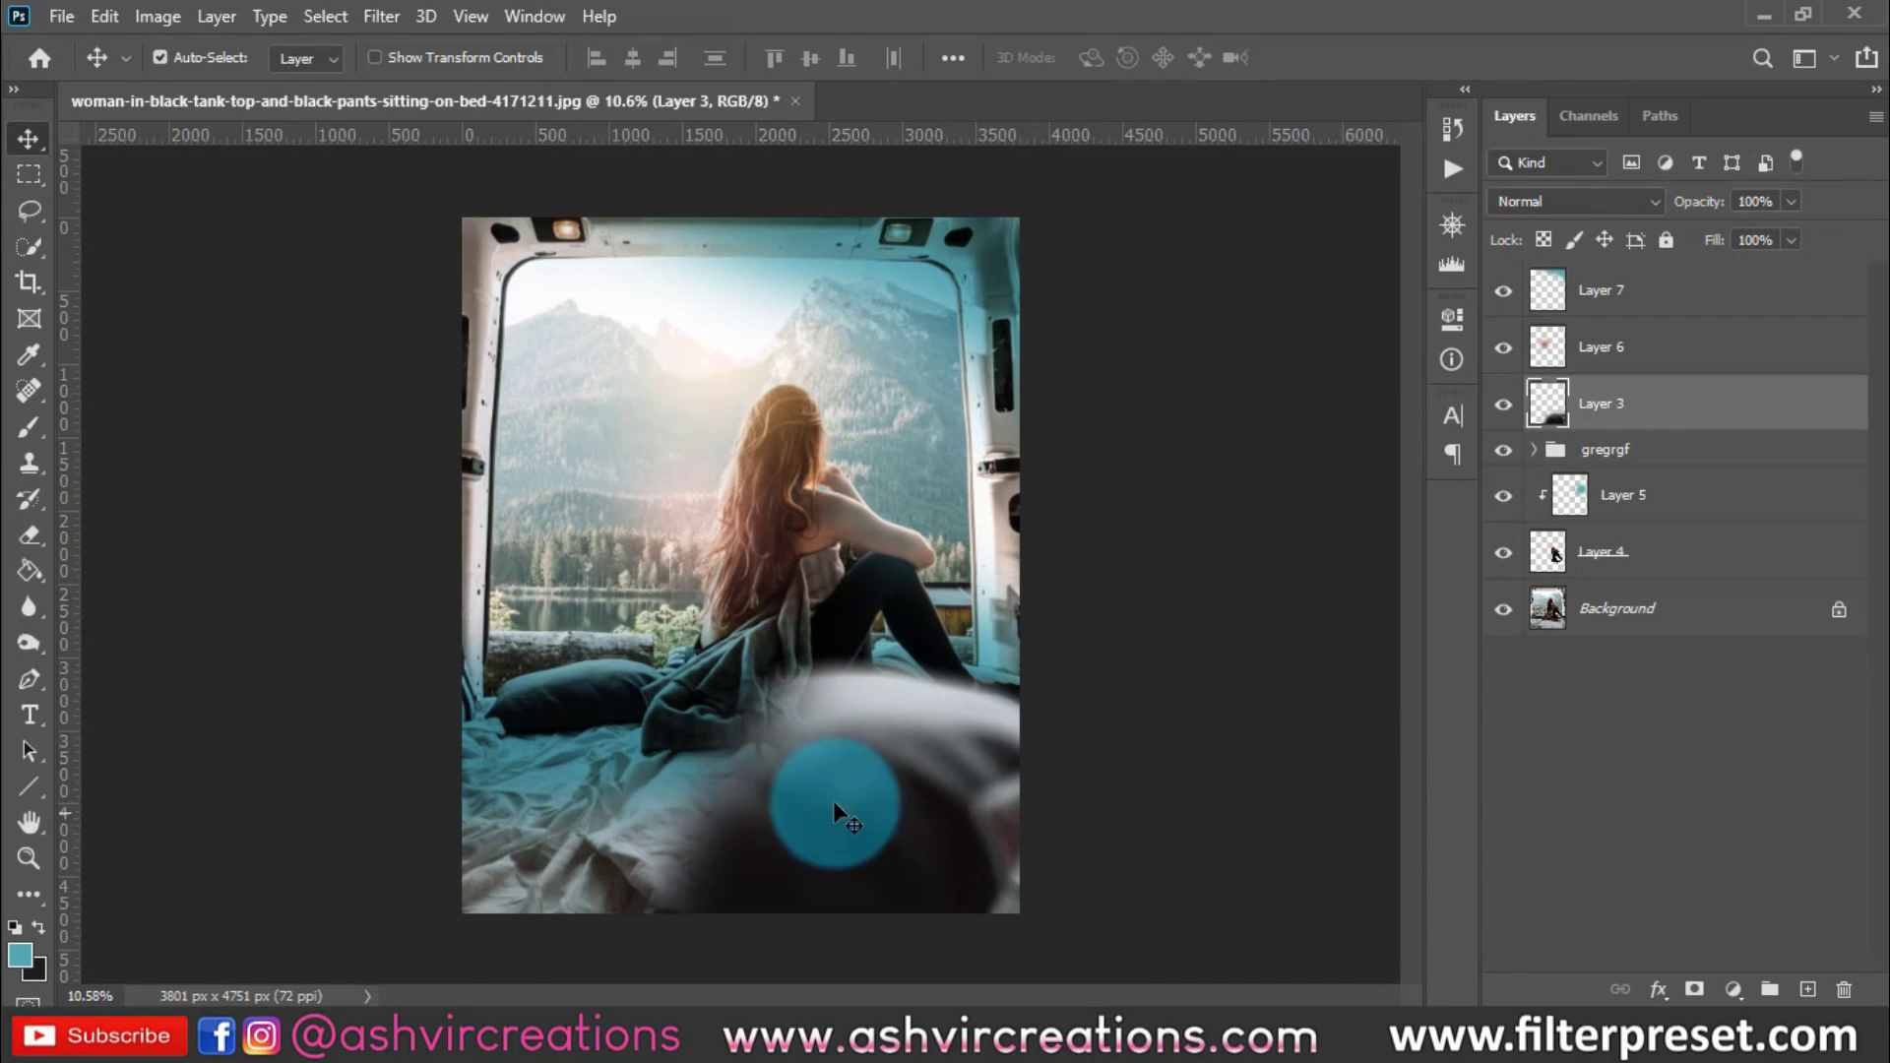
left_click_drag(737, 758, 829, 775)
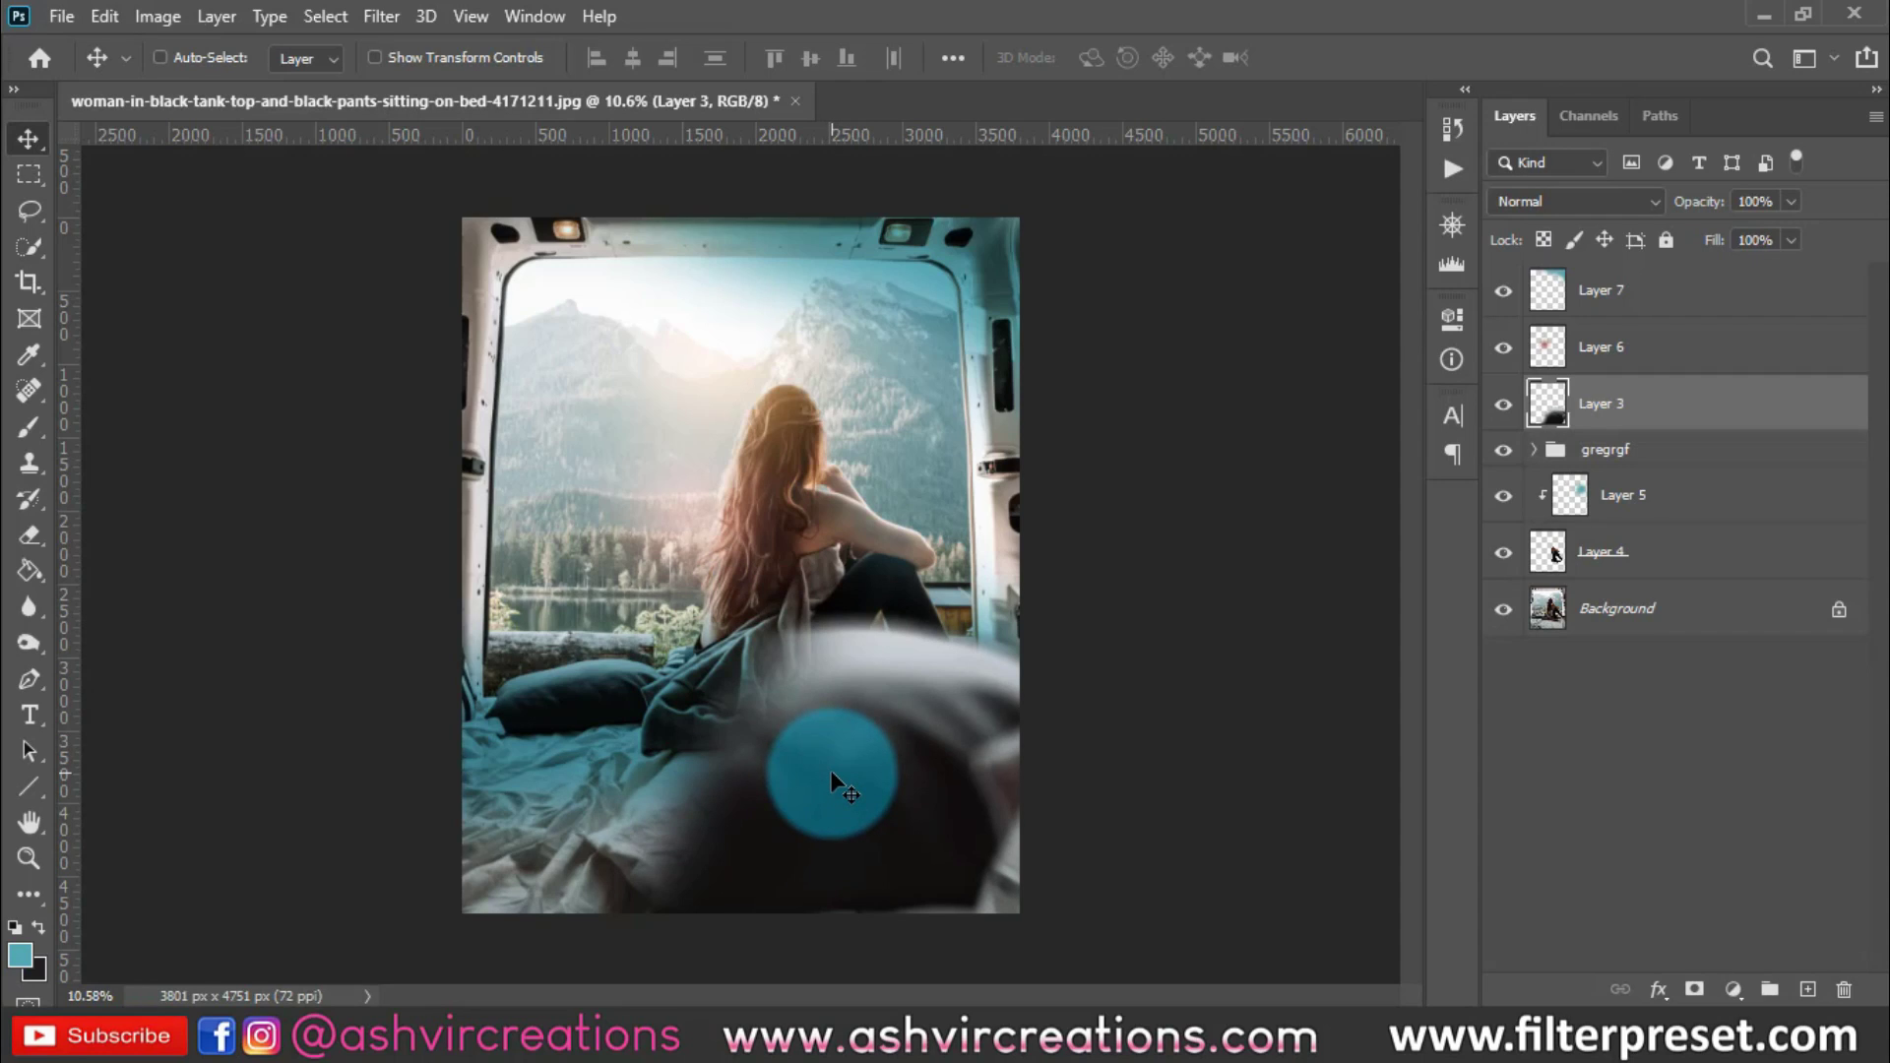
Undo the pillow move, the two new colour layers and the erasing on Layer 3's pillow
key("ctrl+alt+z")
key("ctrl+alt+z")
key("ctrl+alt+z")
key("ctrl+alt+z")
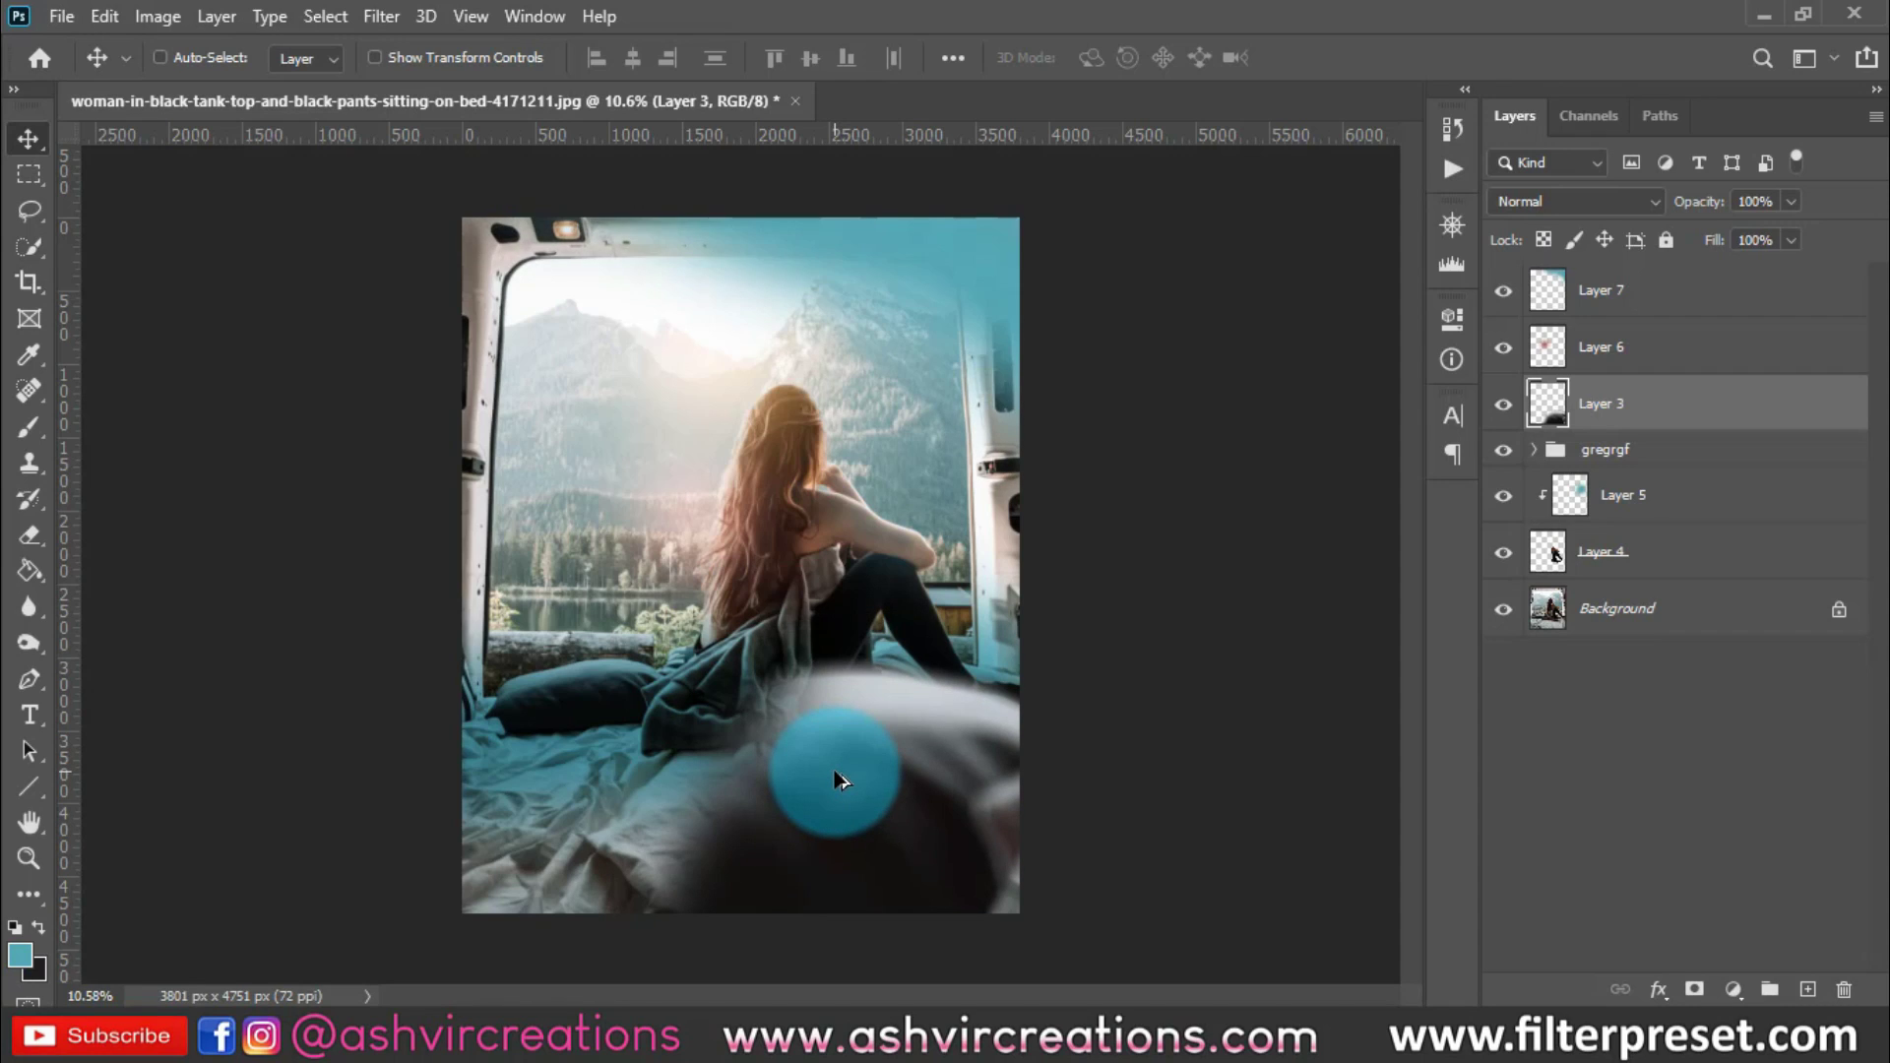
key("ctrl+alt+z")
key("ctrl+alt+z")
key("ctrl+alt+z")
key("ctrl+alt+z")
key("ctrl+alt+z")
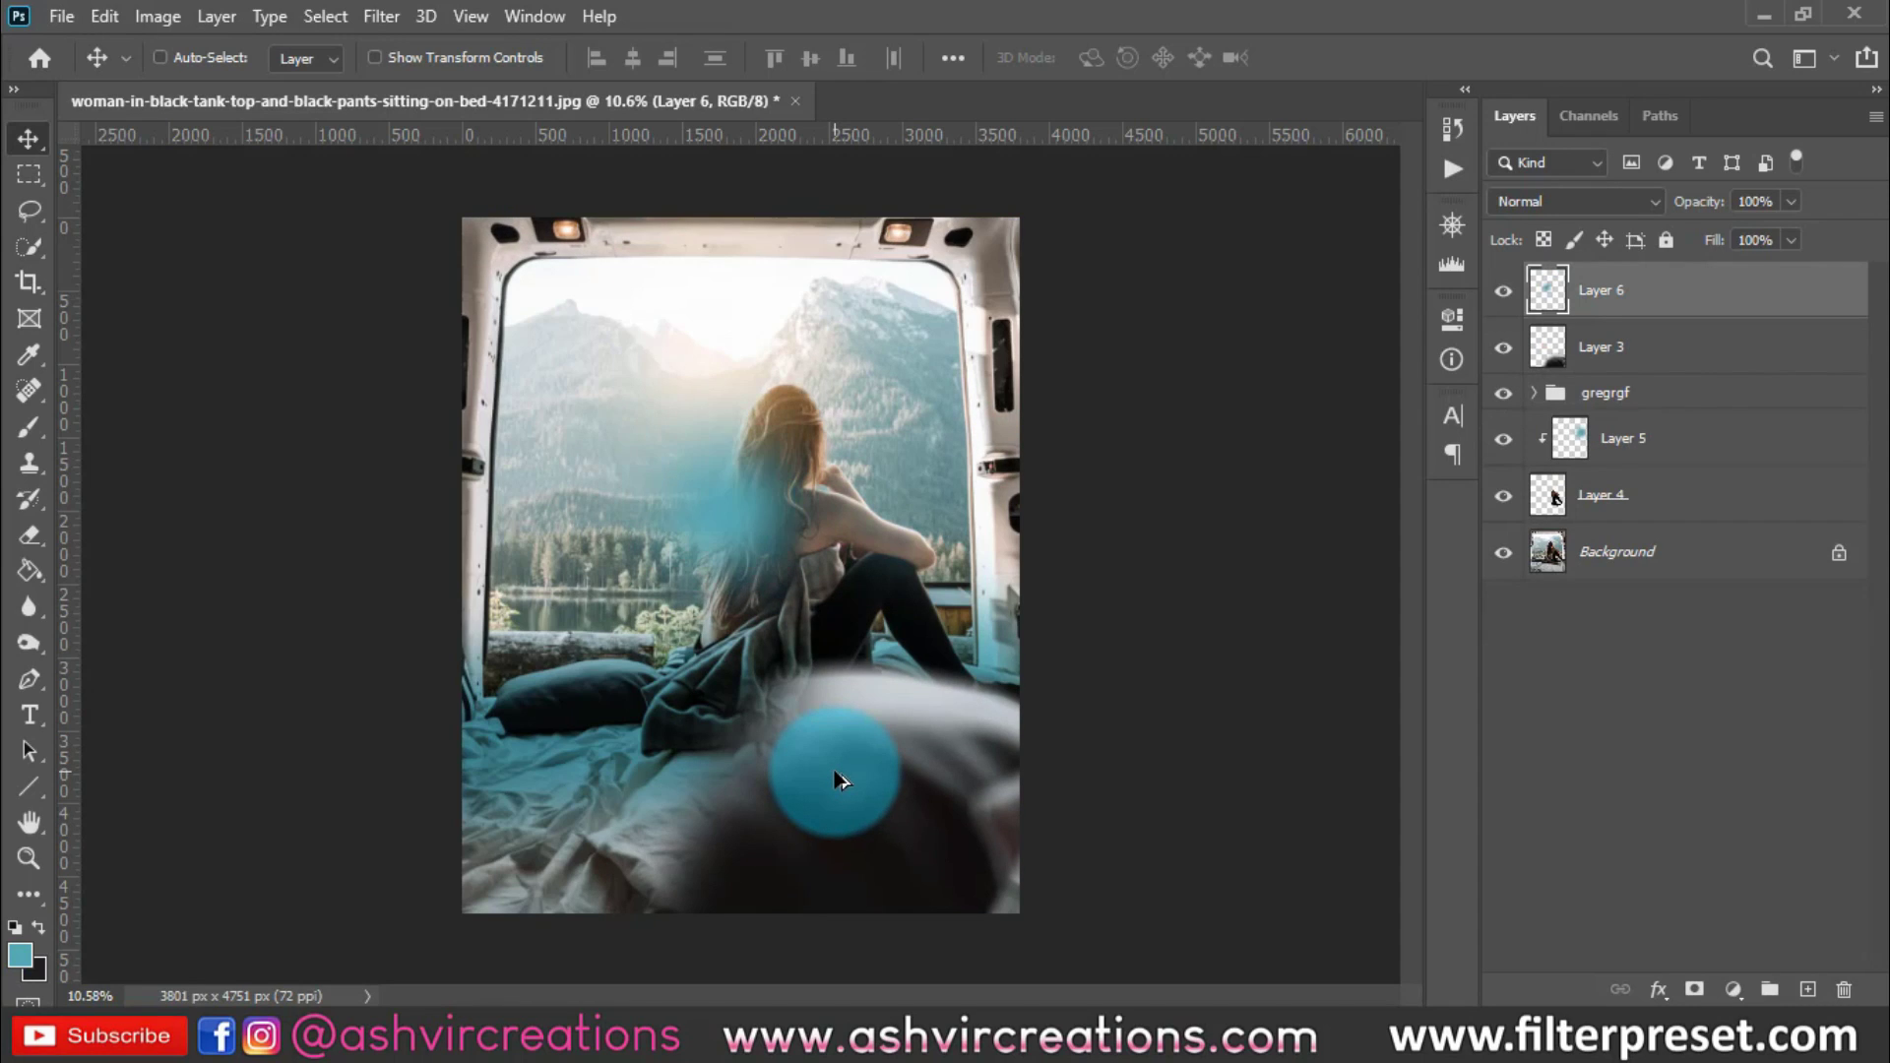
key("ctrl+alt+z")
key("ctrl+alt+z")
key("ctrl+alt+z")
key("ctrl+alt+z")
key("ctrl+alt+z")
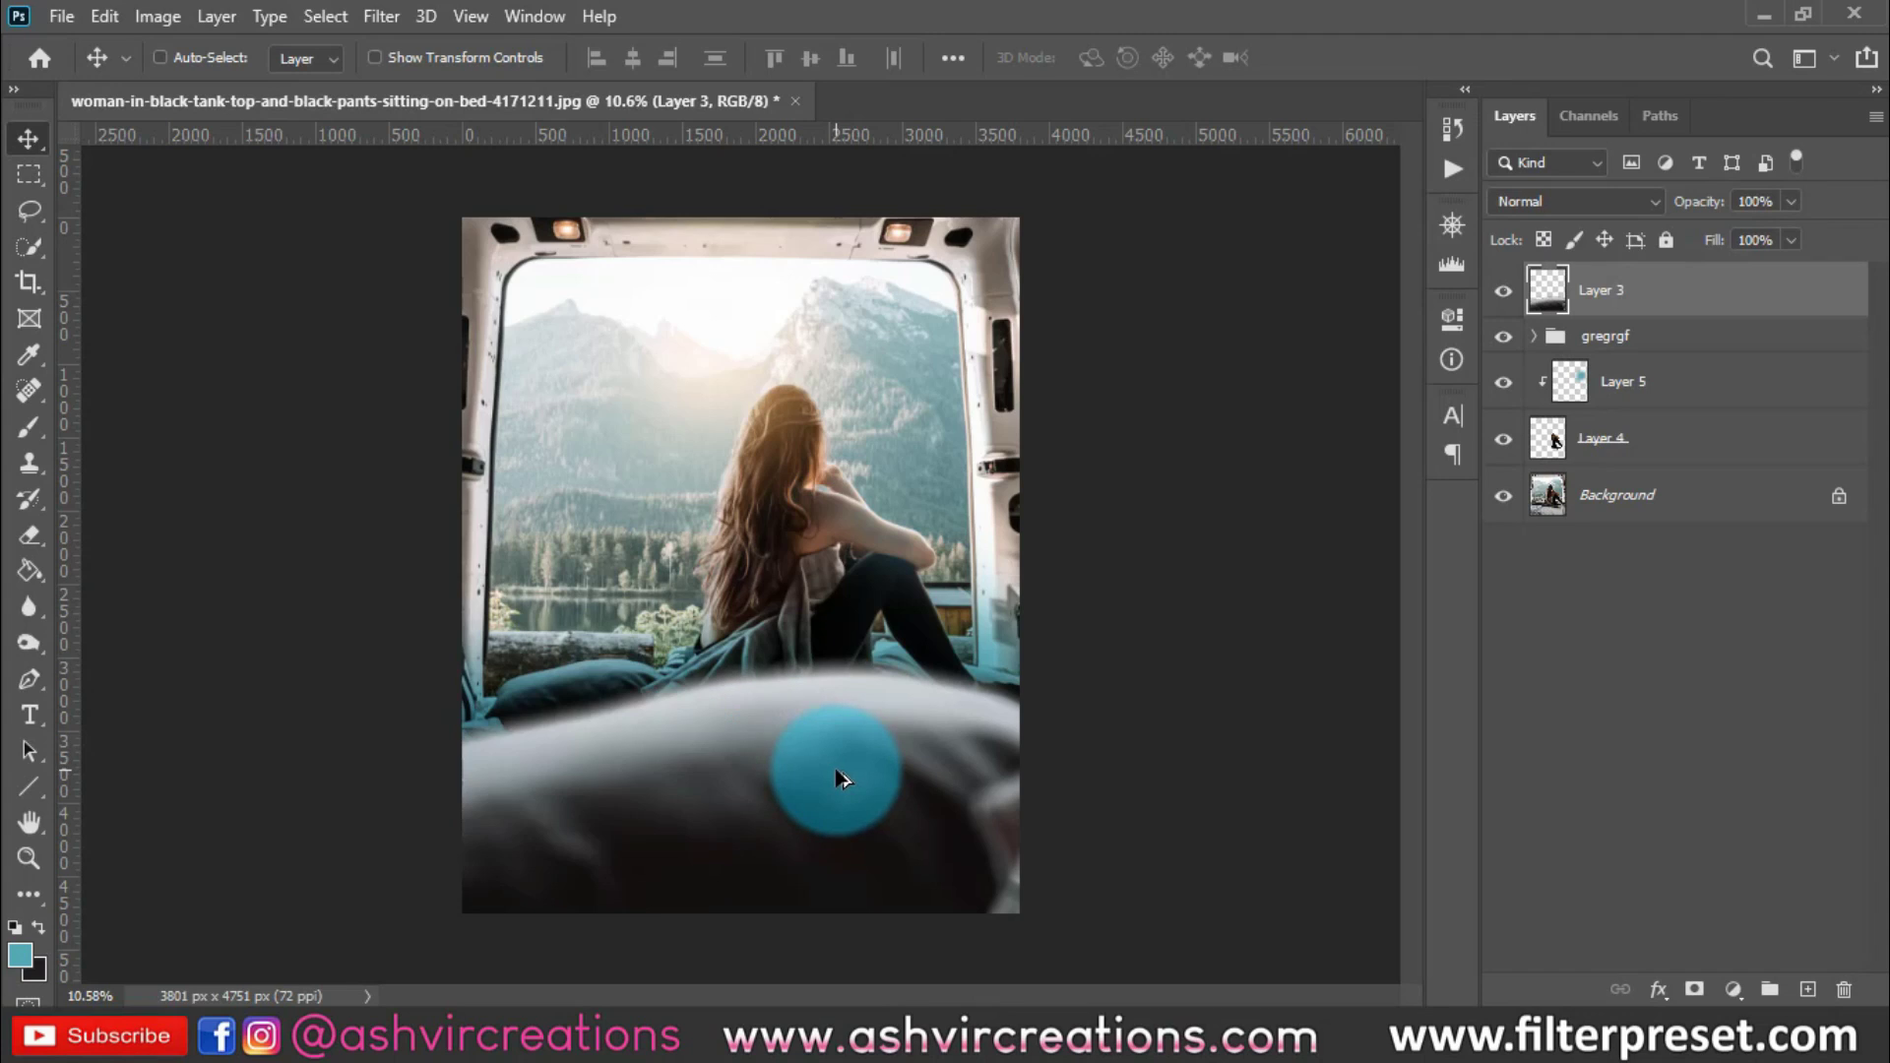
Redo the undone edits up to the upward move of Layer 3's pillow
key("ctrl+shift+z")
key("ctrl+shift+z")
key("ctrl+shift+z")
key("ctrl+shift+z")
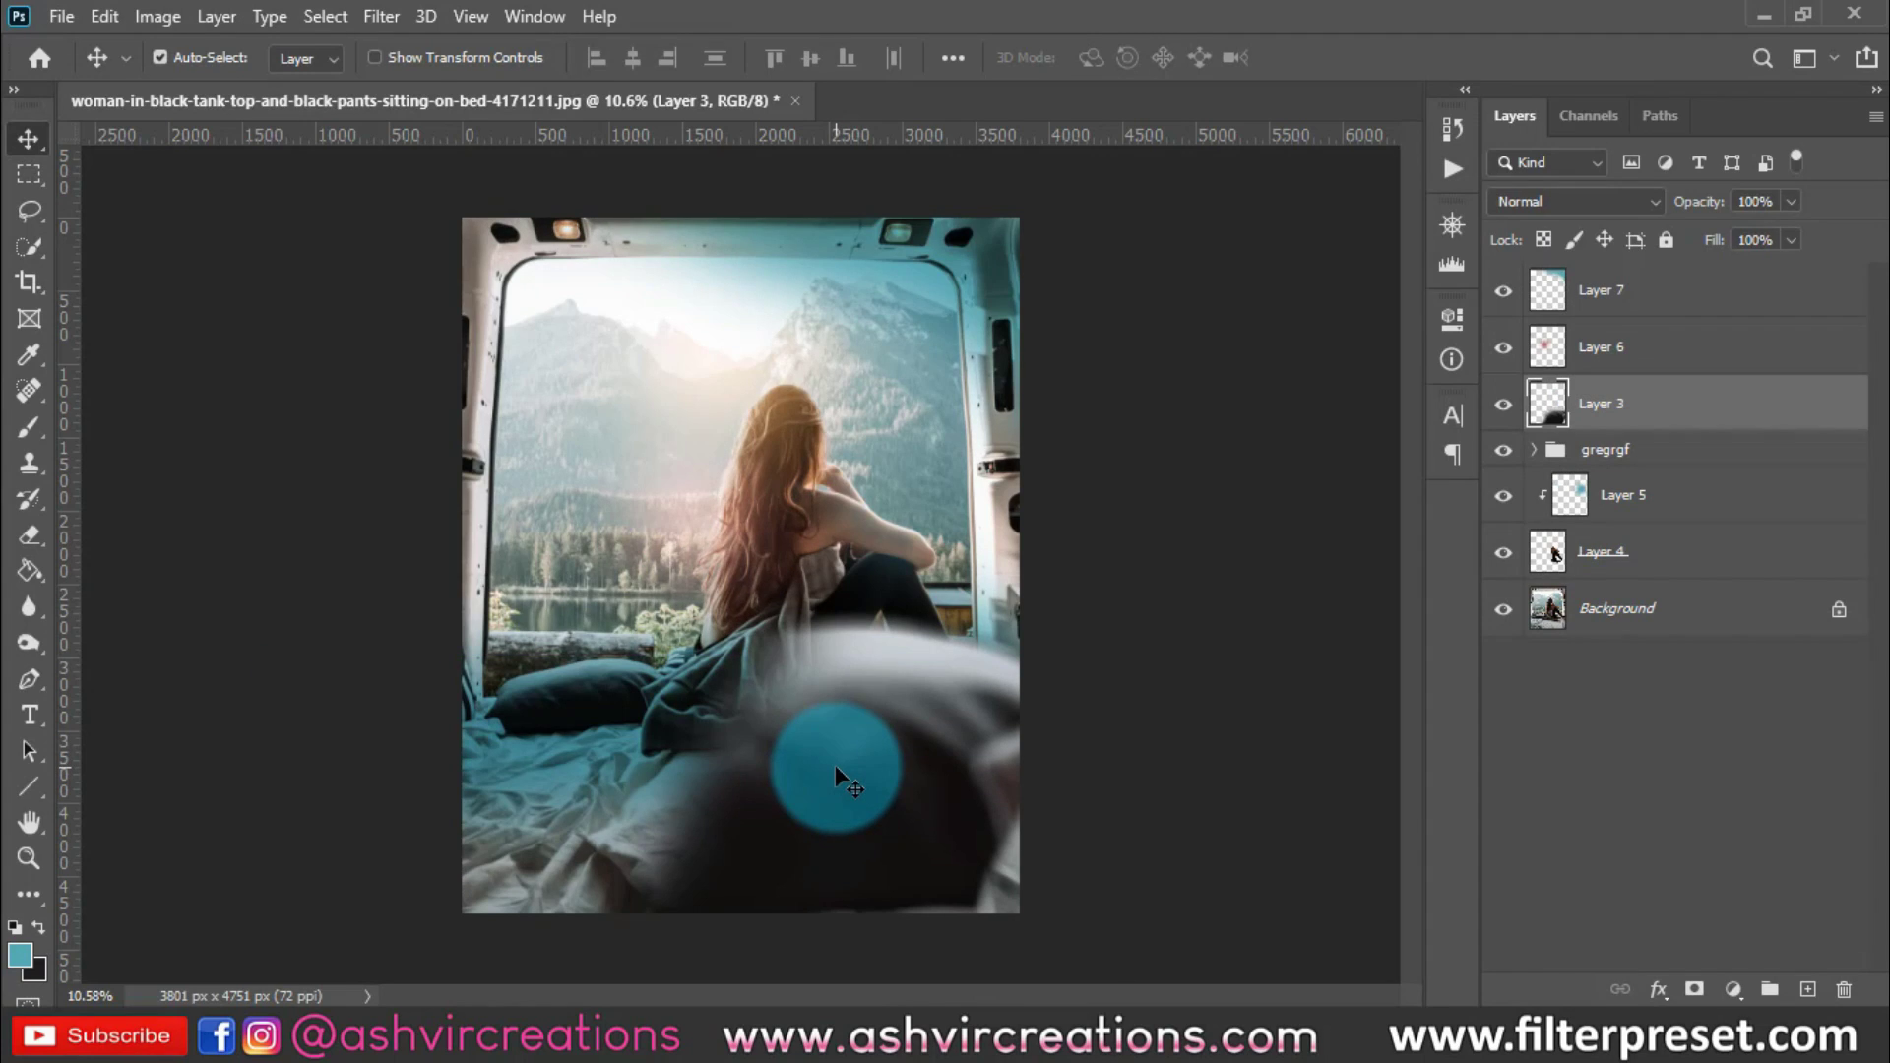
Undo the edits again back to the uncut pillow on Layer 3, without the two colour layers
scroll(849, 762, "up", 1)
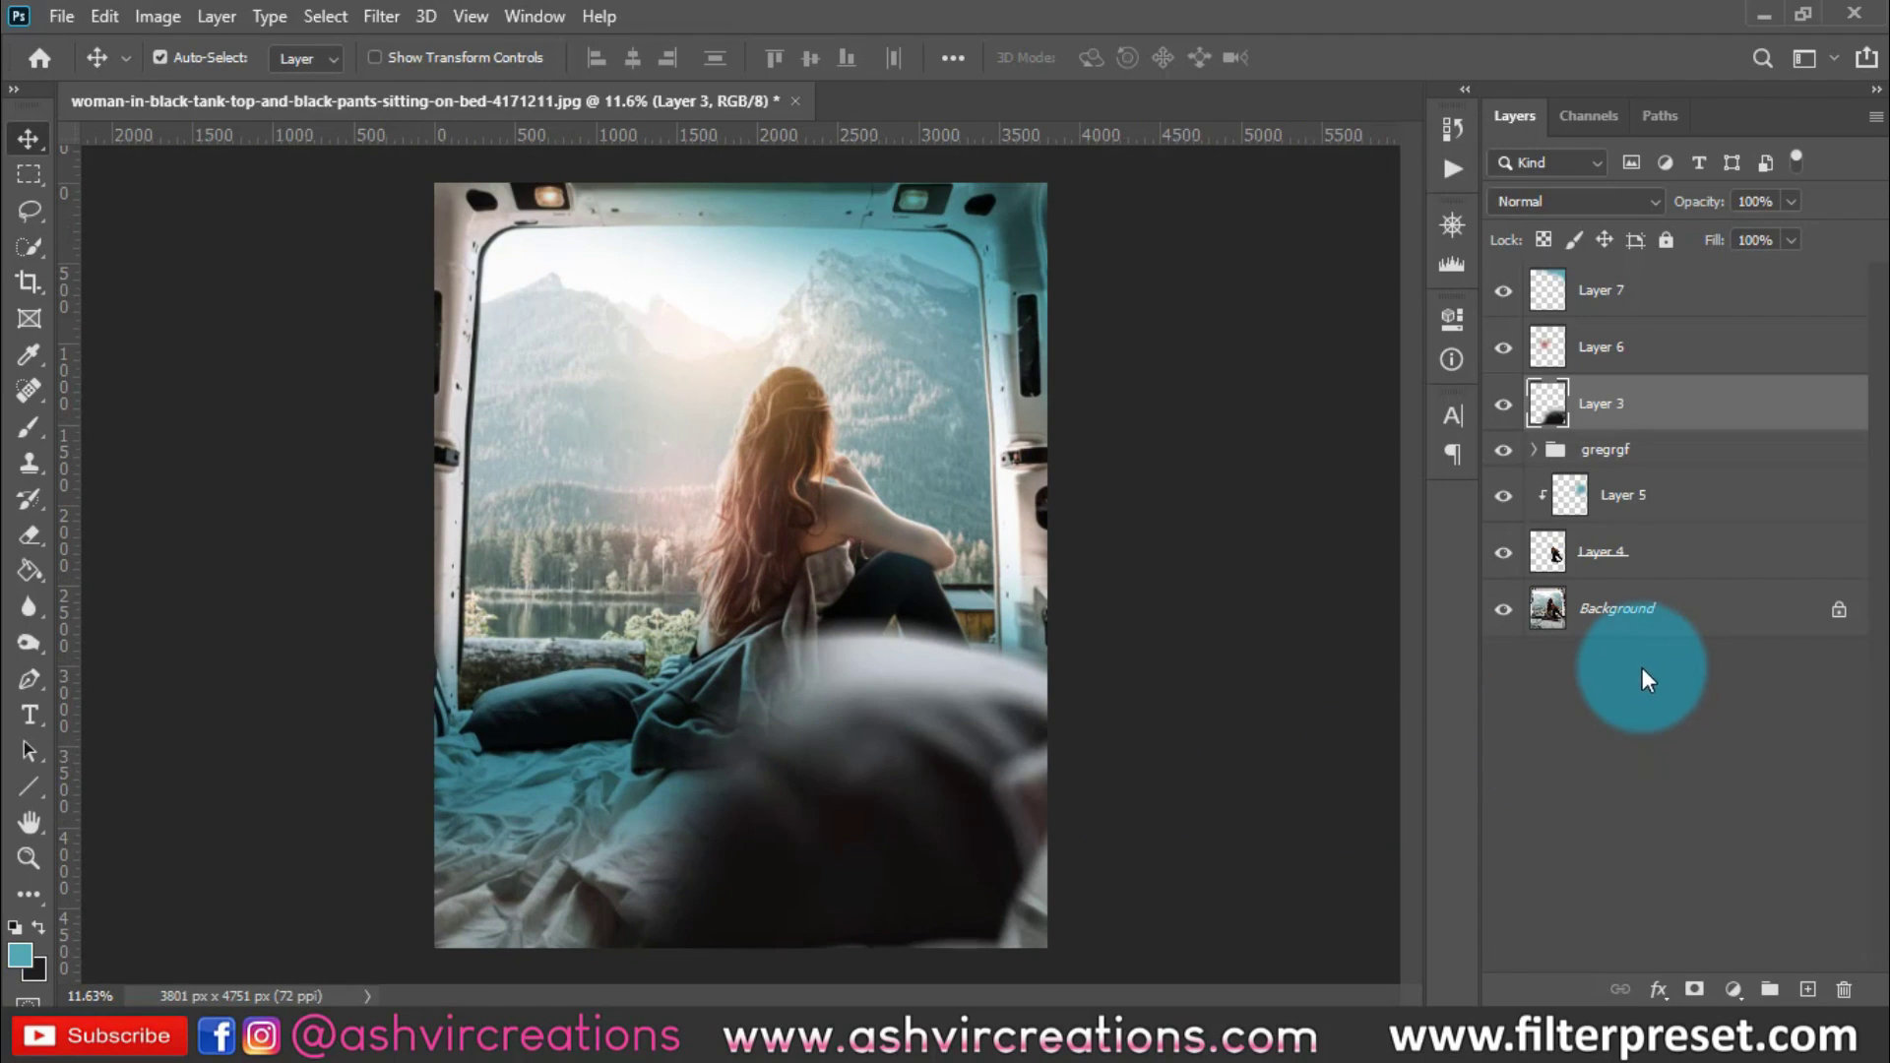
key("ctrl+z")
key("ctrl+z")
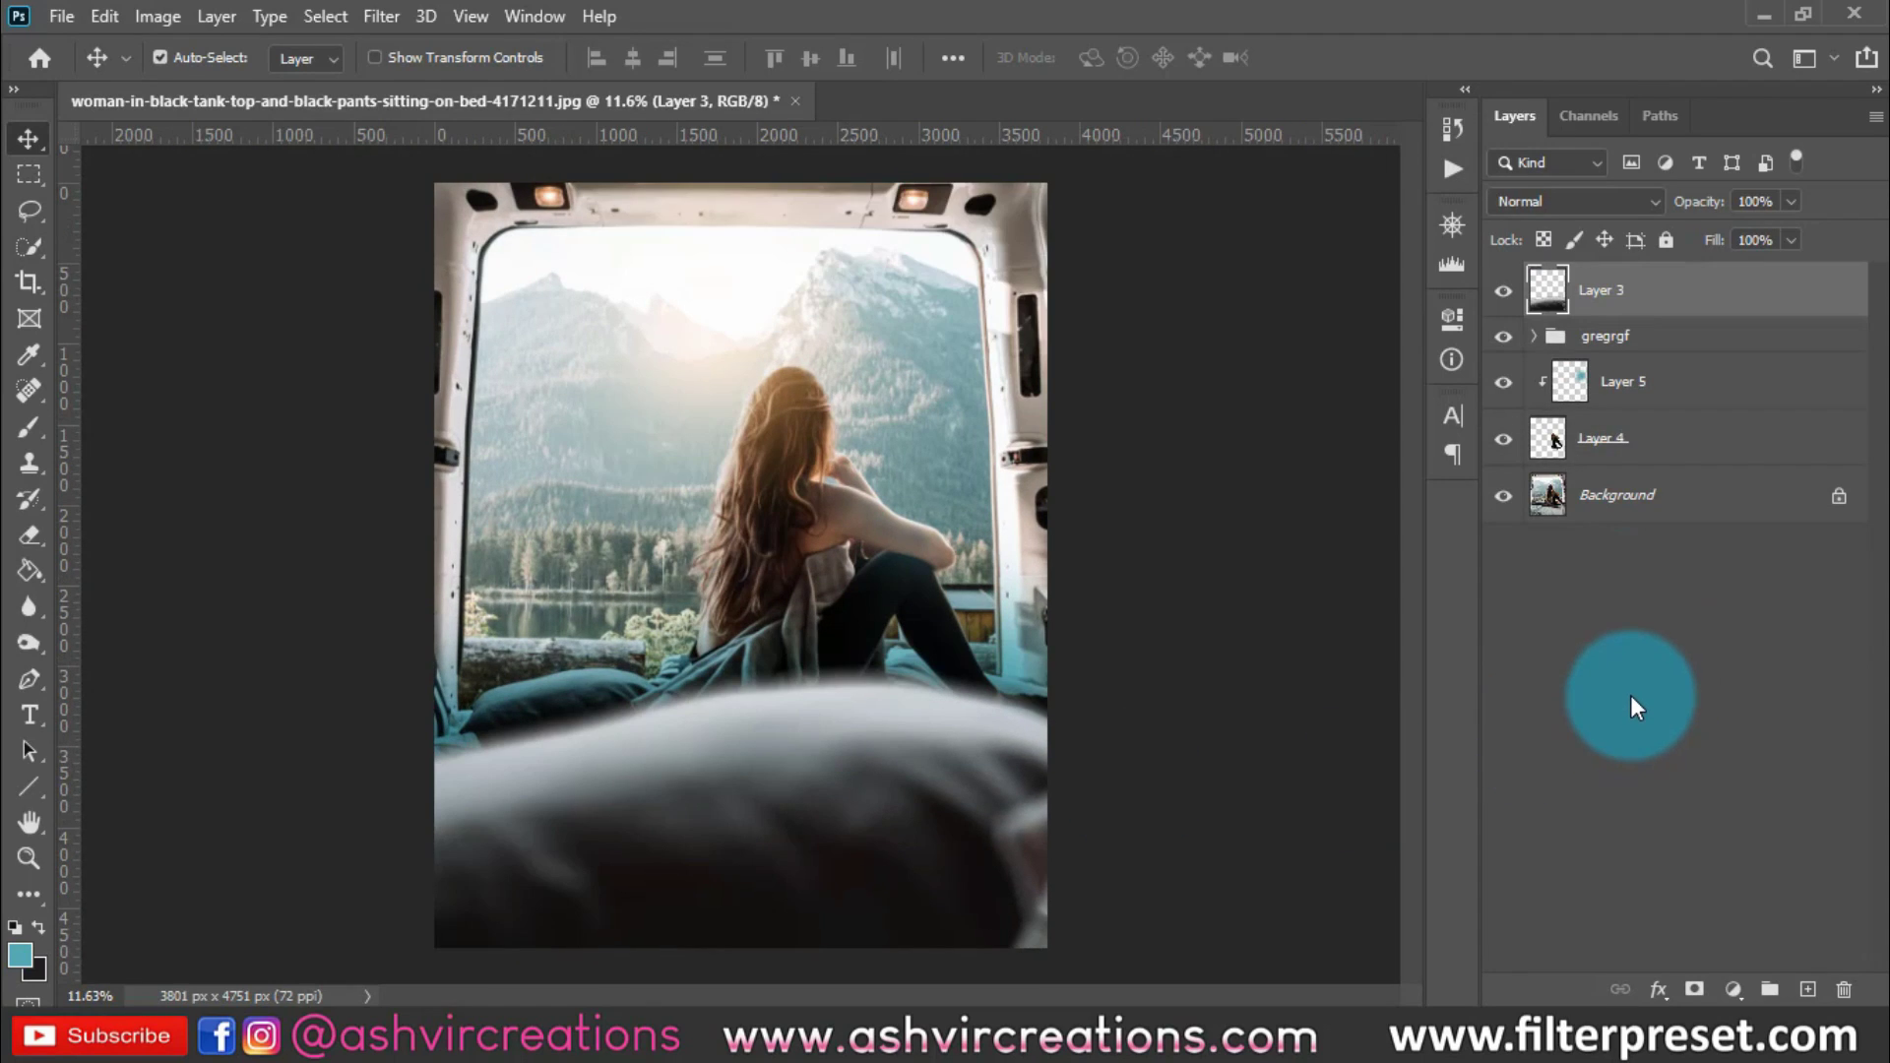
Add a layer mask to Layer 3 and paint black on it with the soft brush to hide the pillow's left part
right_click(701, 807)
left_click(764, 827)
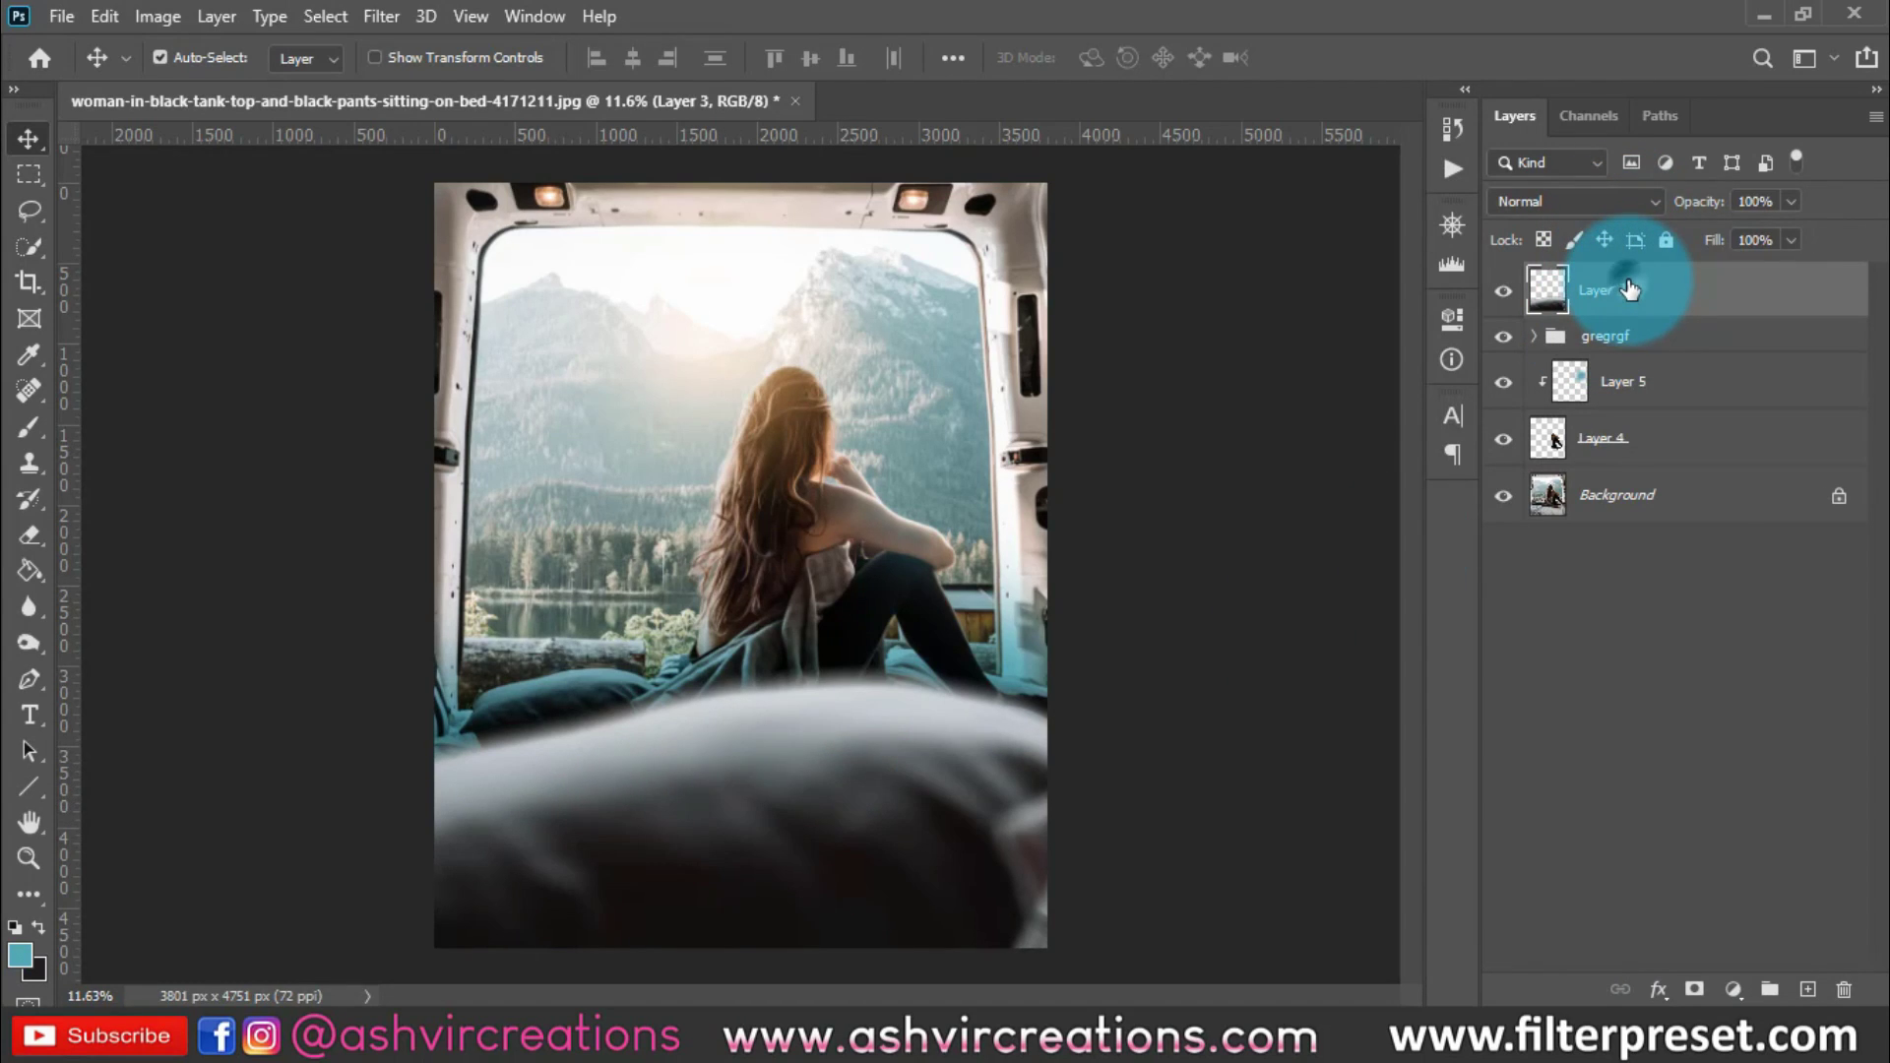
left_click(1695, 991)
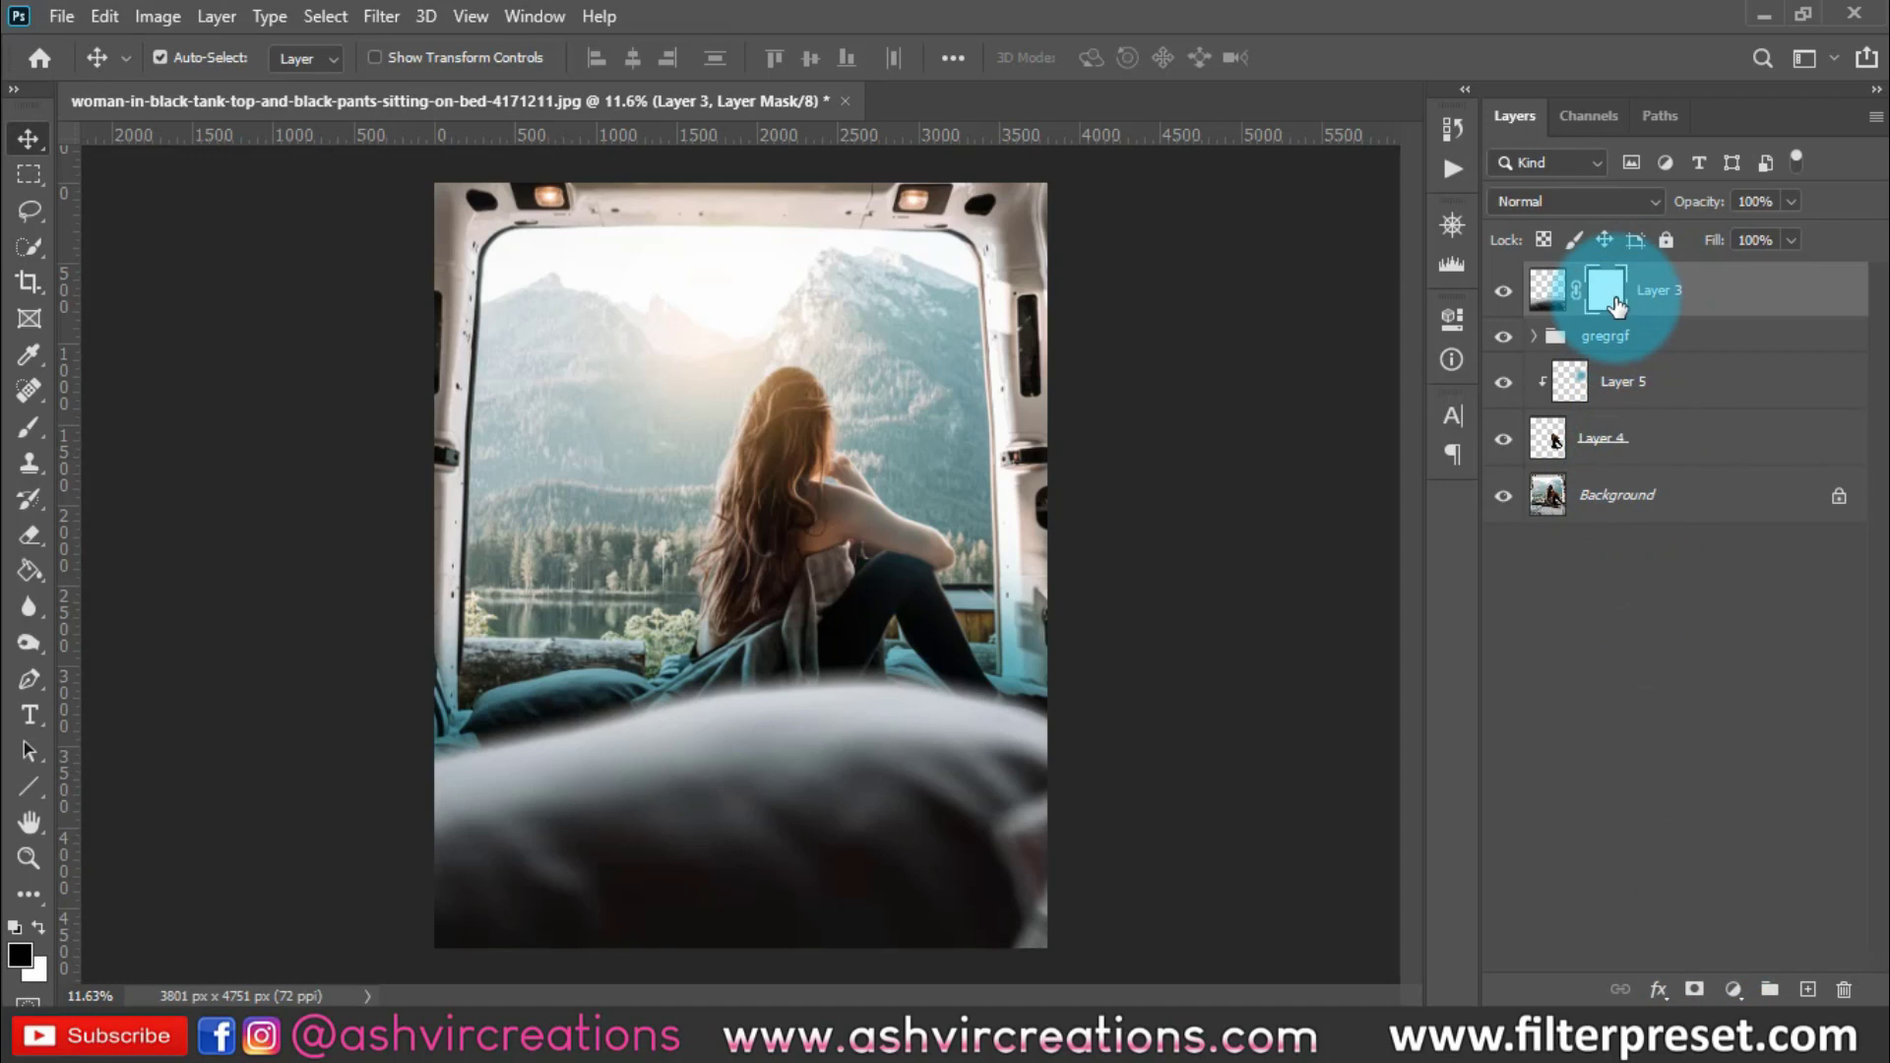
left_click(28, 426)
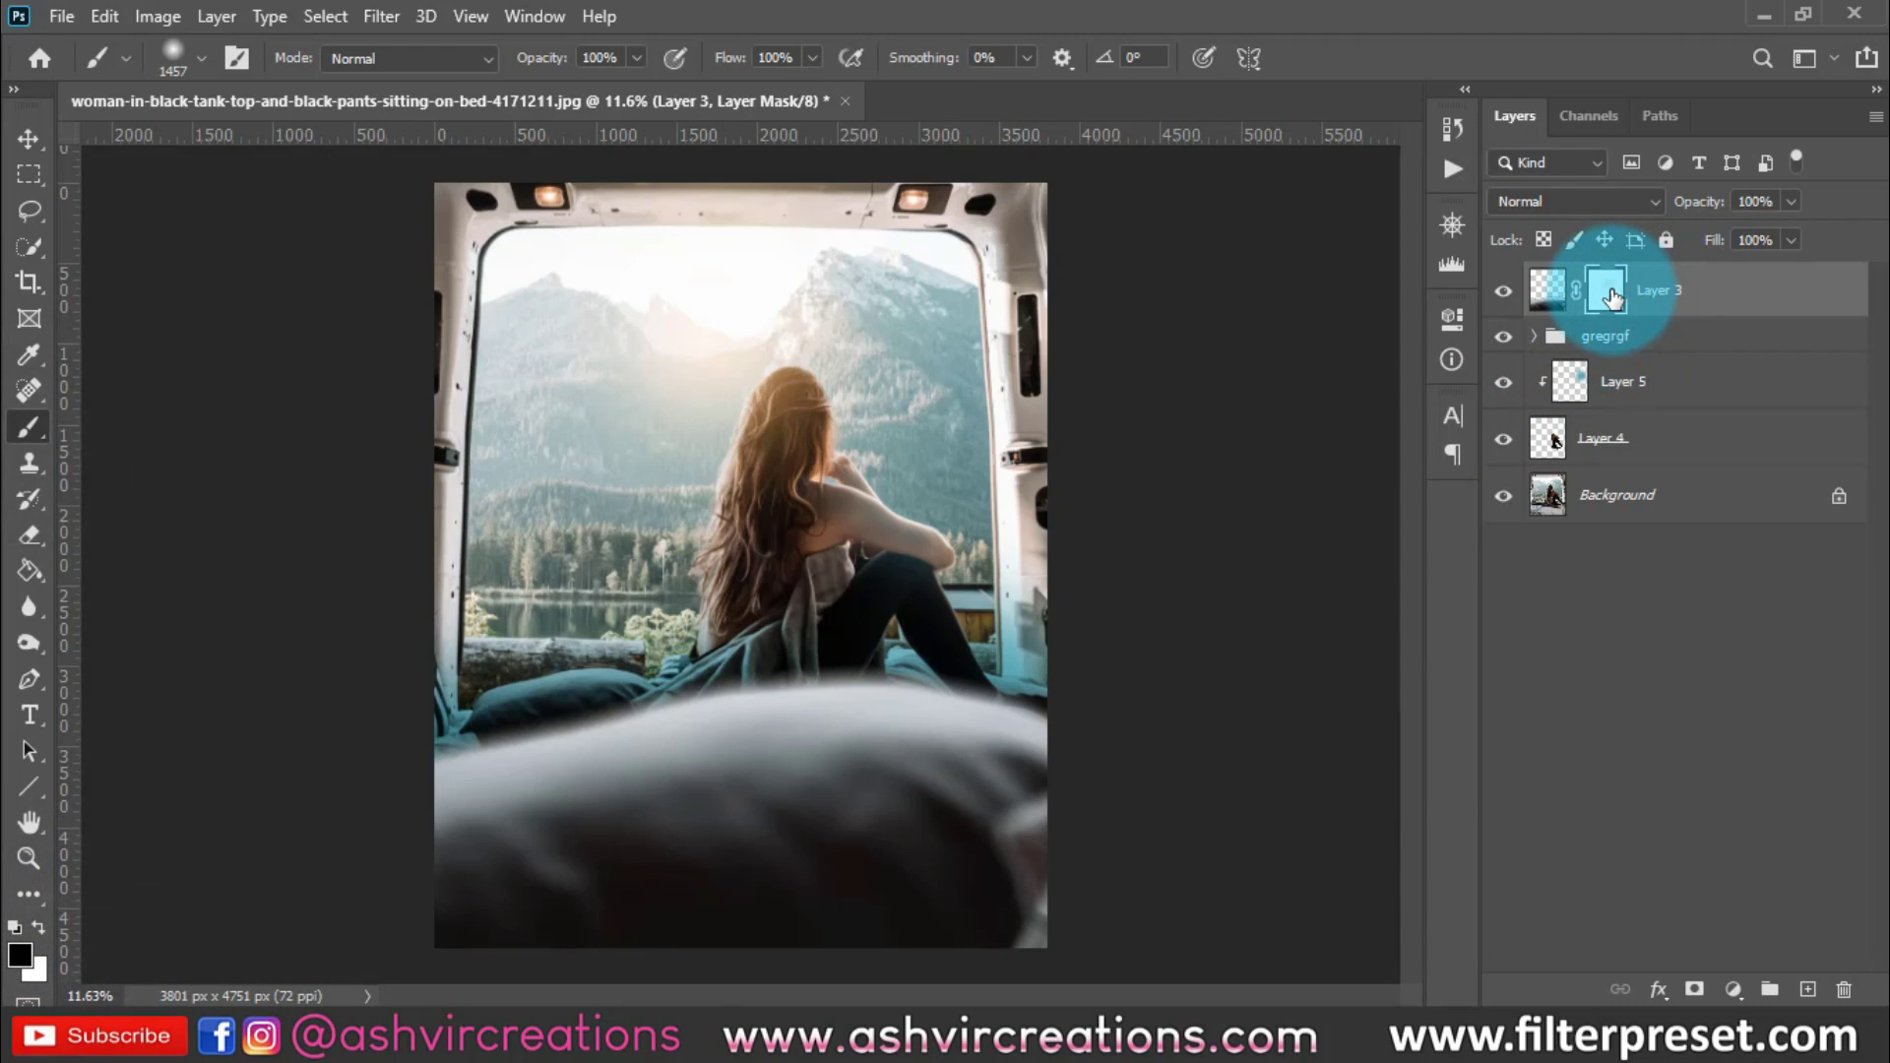
left_click(1547, 288)
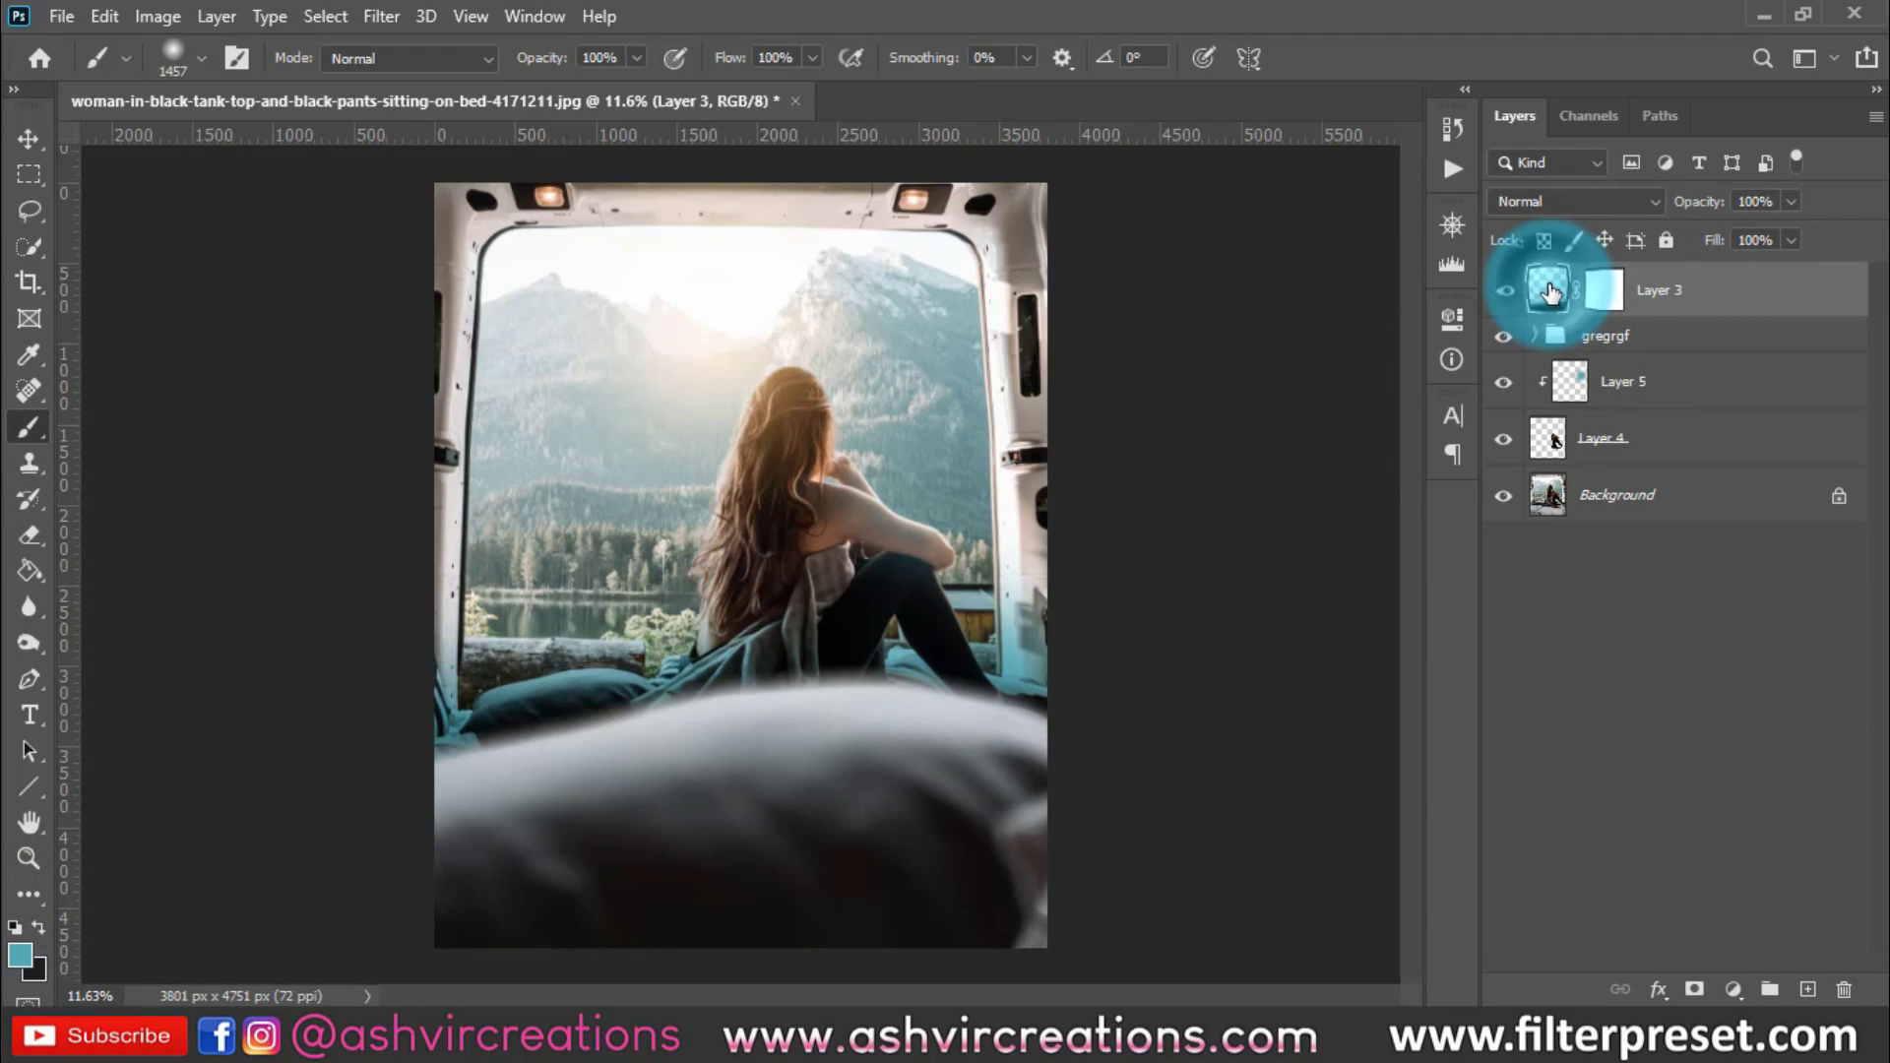
left_click(1612, 291)
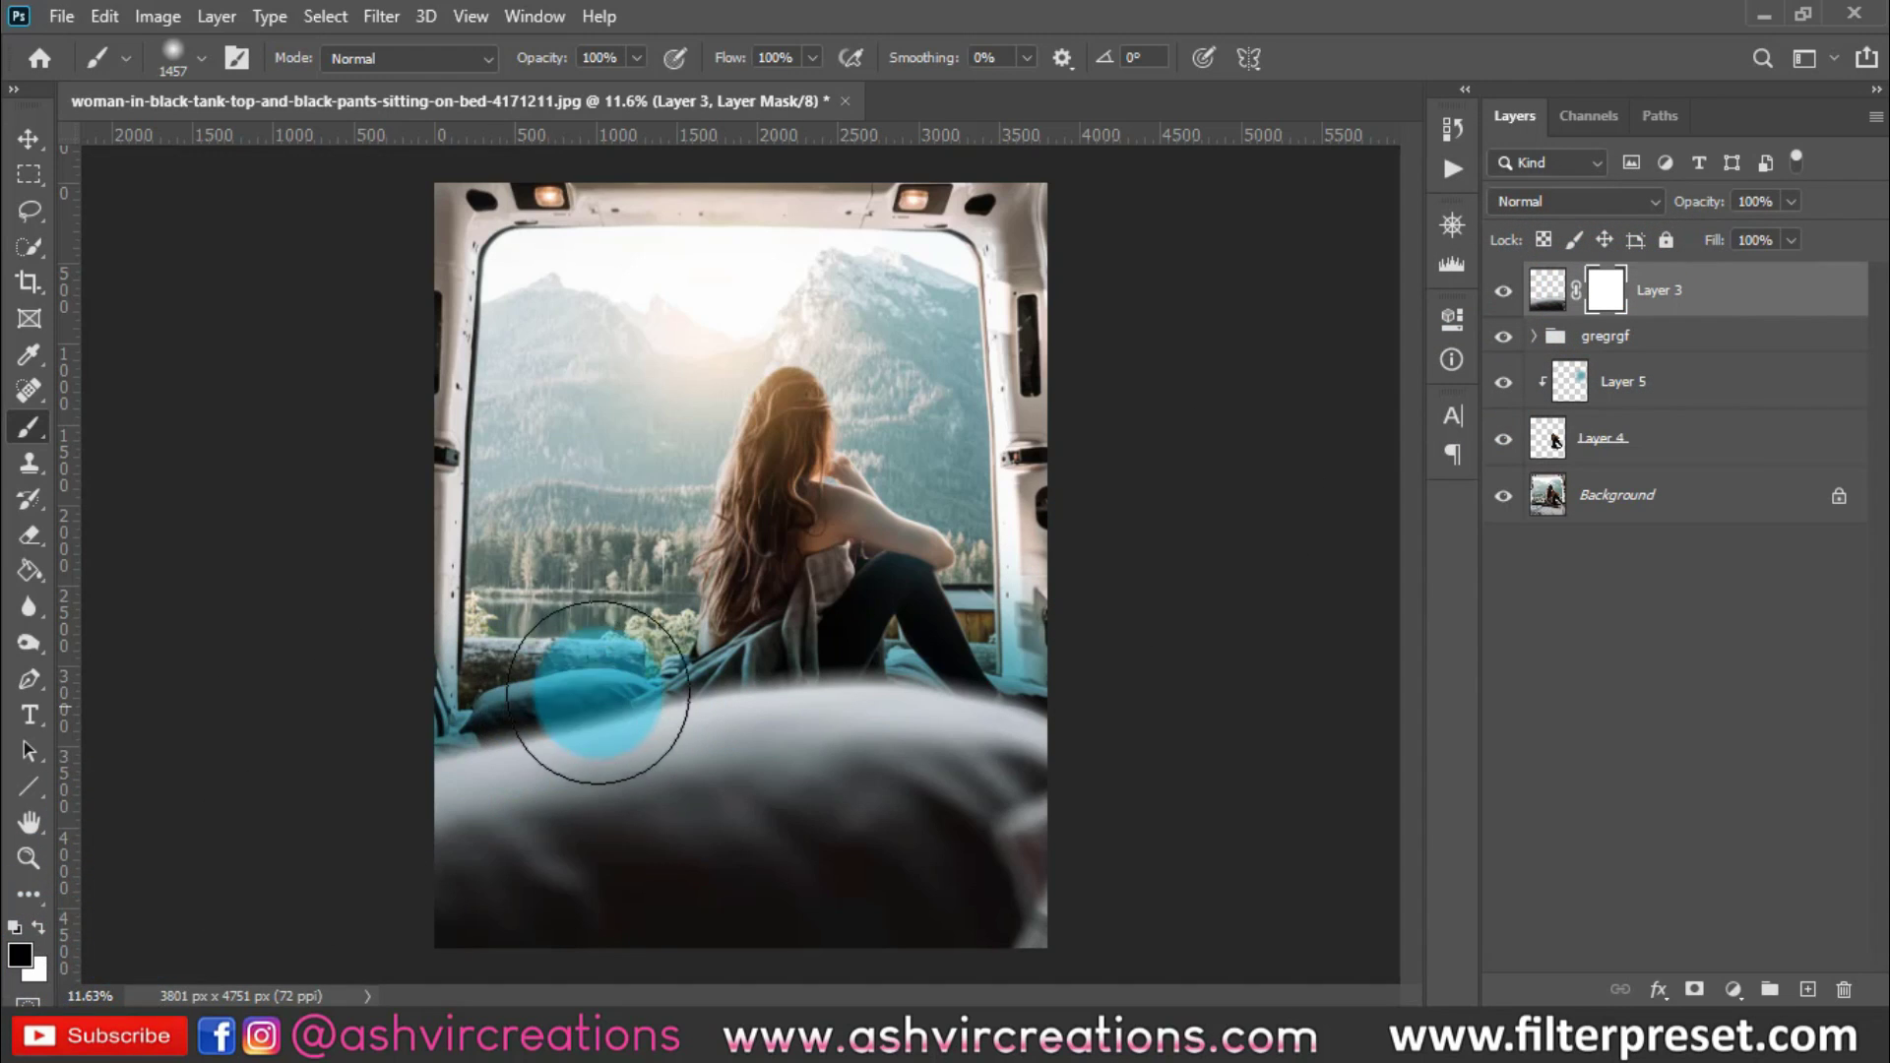
mouse_move(660, 670)
left_mouse_down()
mouse_move(588, 781)
mouse_move(479, 867)
mouse_move(428, 956)
mouse_move(624, 585)
mouse_move(436, 901)
mouse_move(556, 814)
mouse_move(613, 665)
mouse_move(430, 920)
mouse_move(586, 759)
mouse_move(560, 931)
mouse_move(610, 750)
left_mouse_up()
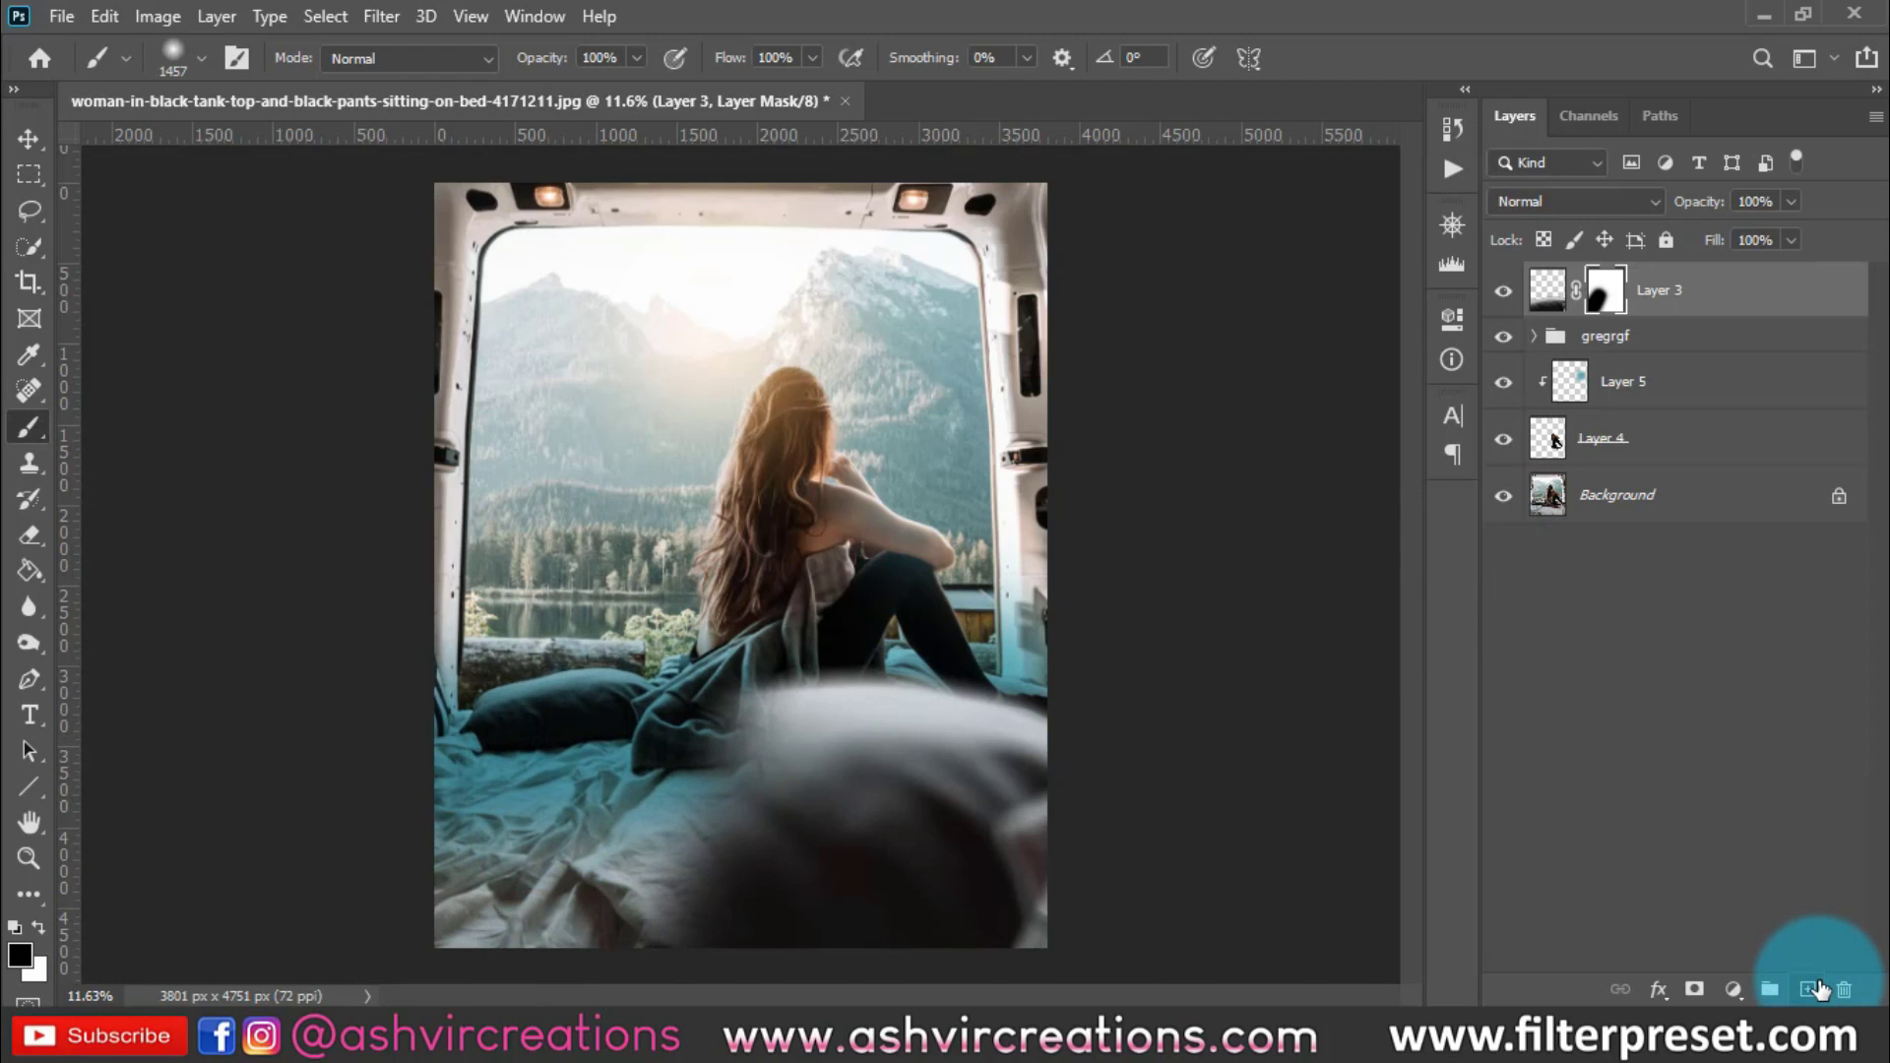
Create a new layer, brush soft teal over the sky and mountains at the upper left, and set its blend mode to Multiply
left_click(1808, 989)
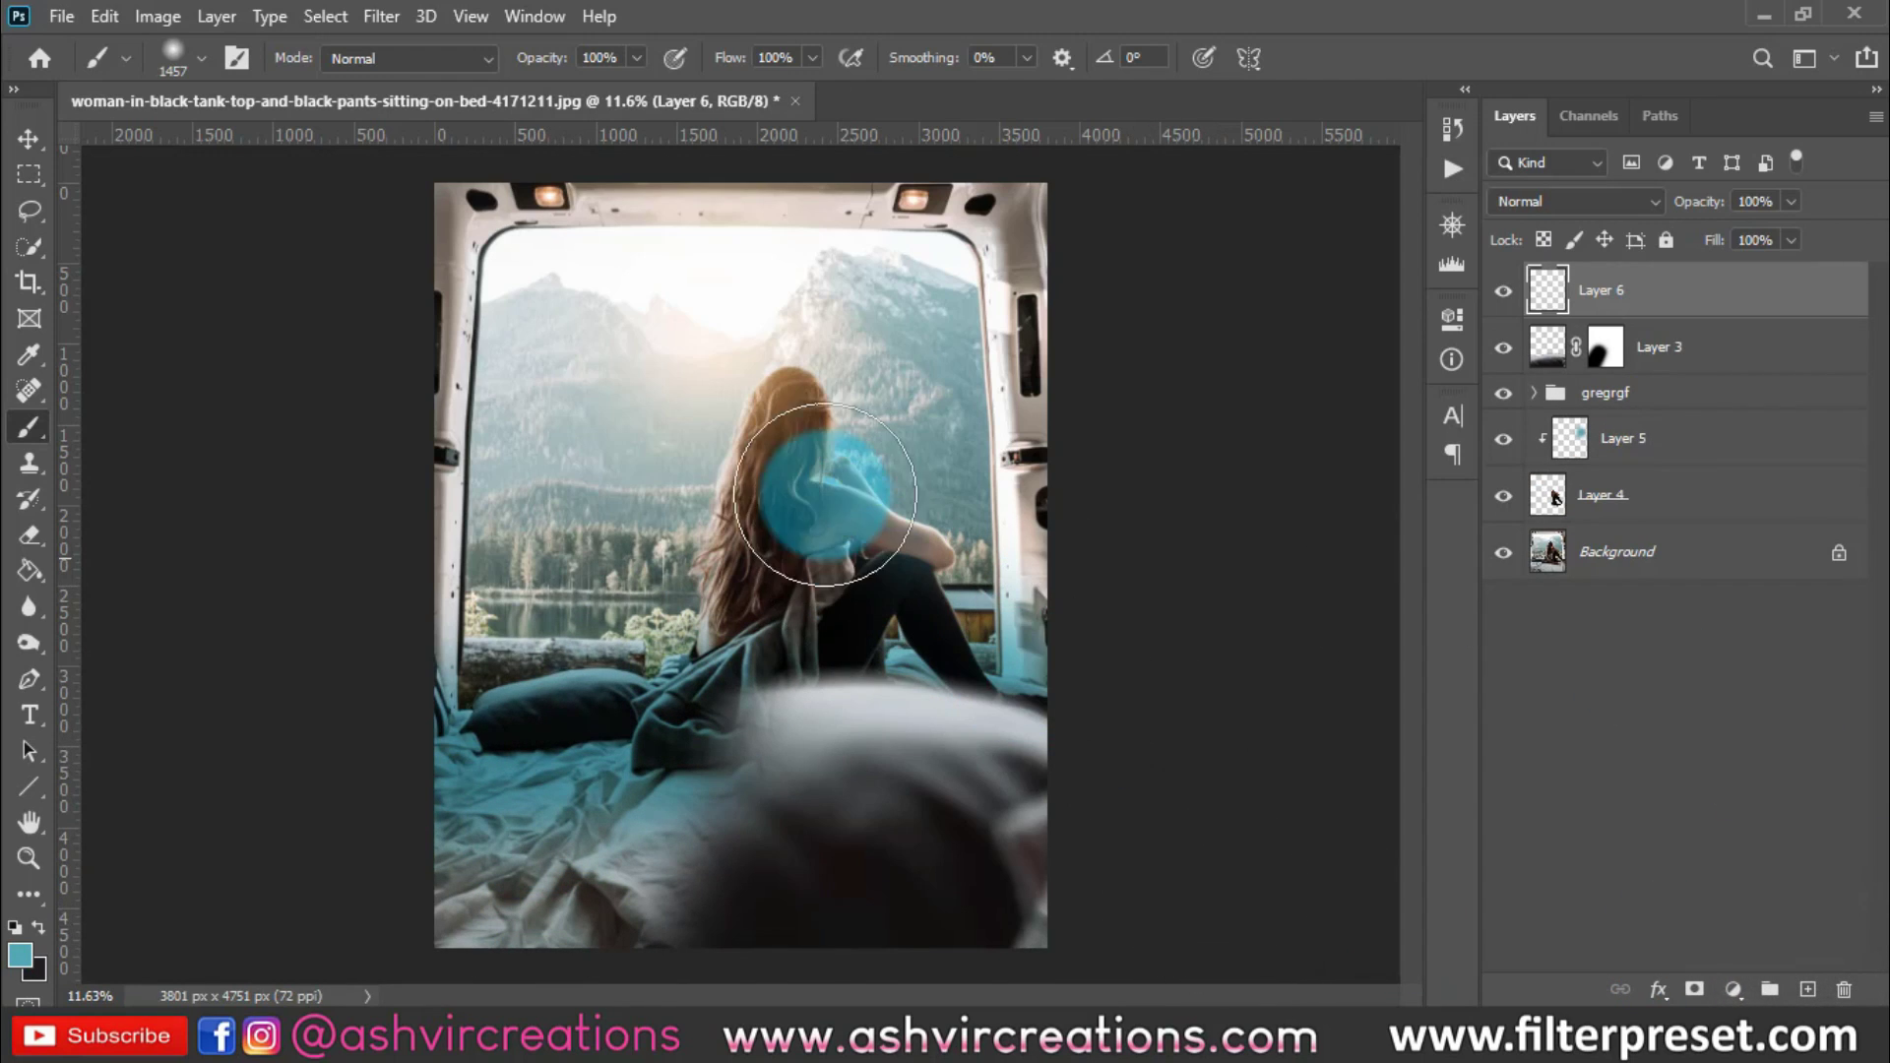
mouse_move(748, 352)
left_mouse_down()
mouse_move(516, 297)
mouse_move(675, 304)
left_mouse_up()
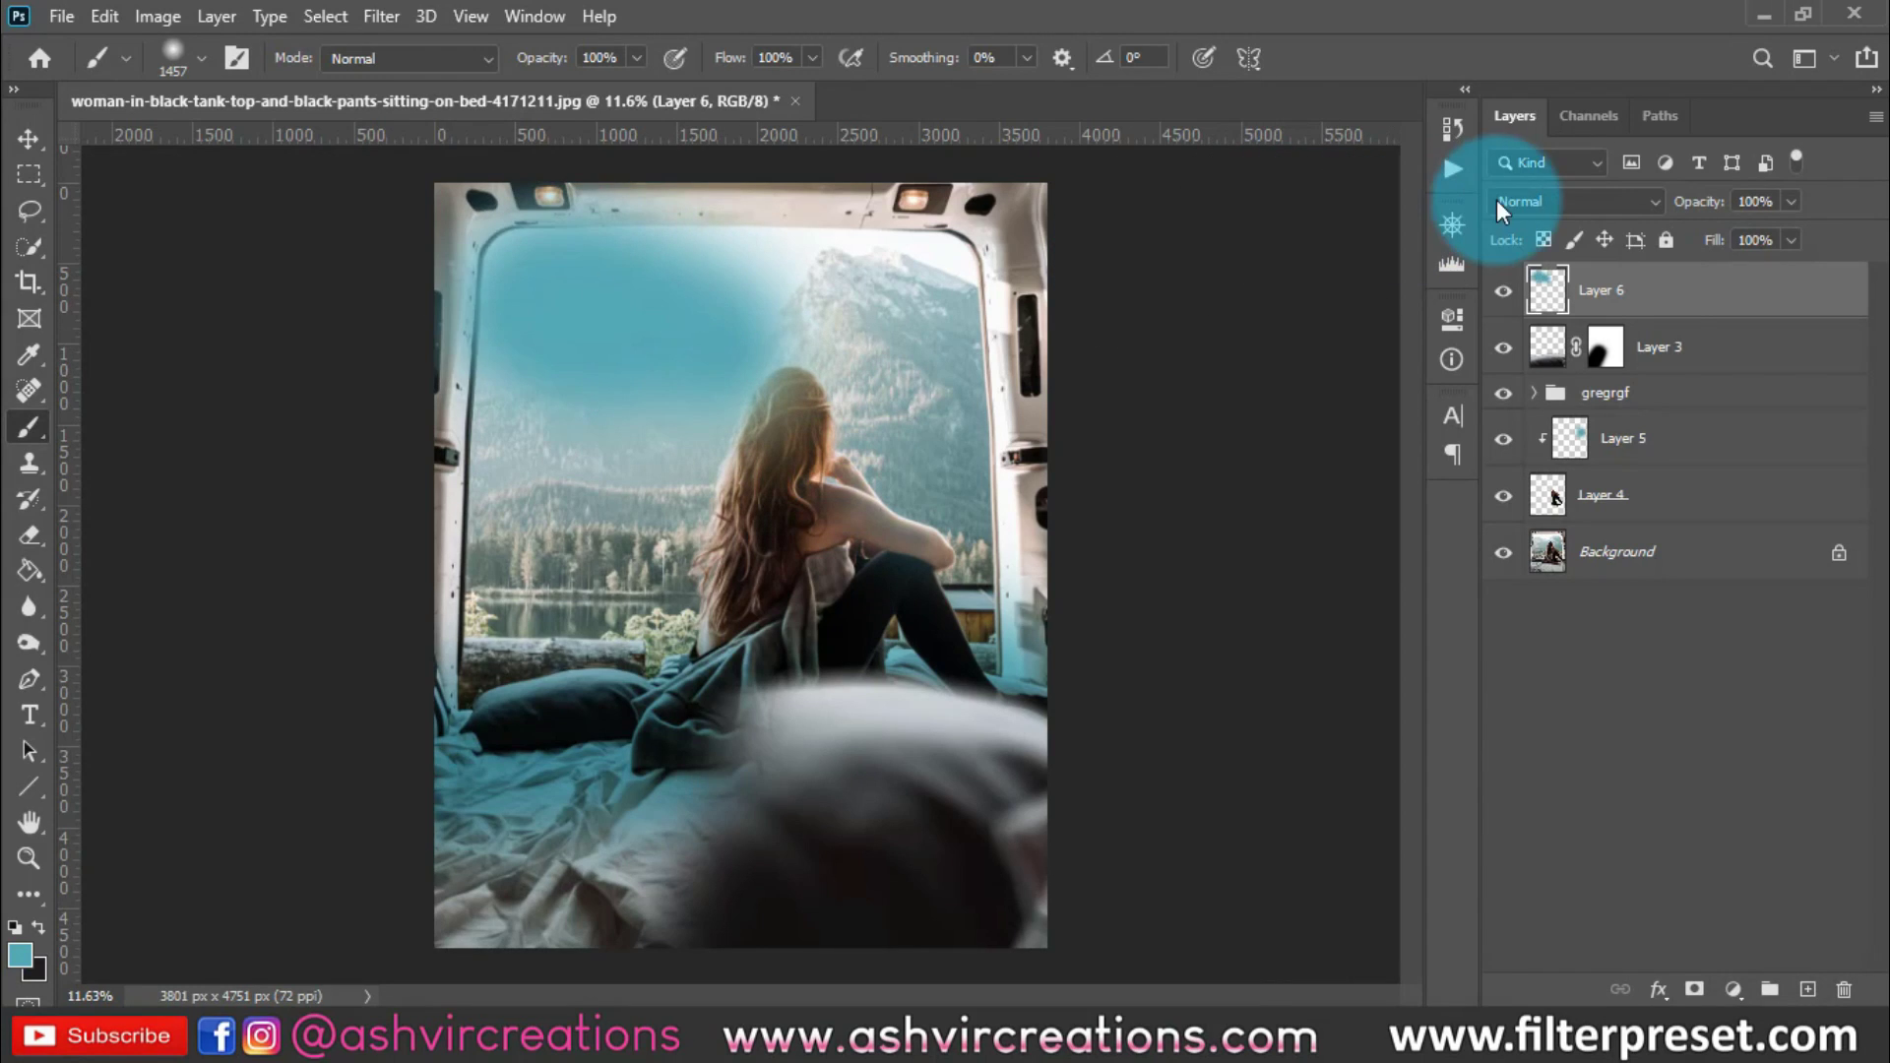
left_click(1521, 201)
left_click(1542, 308)
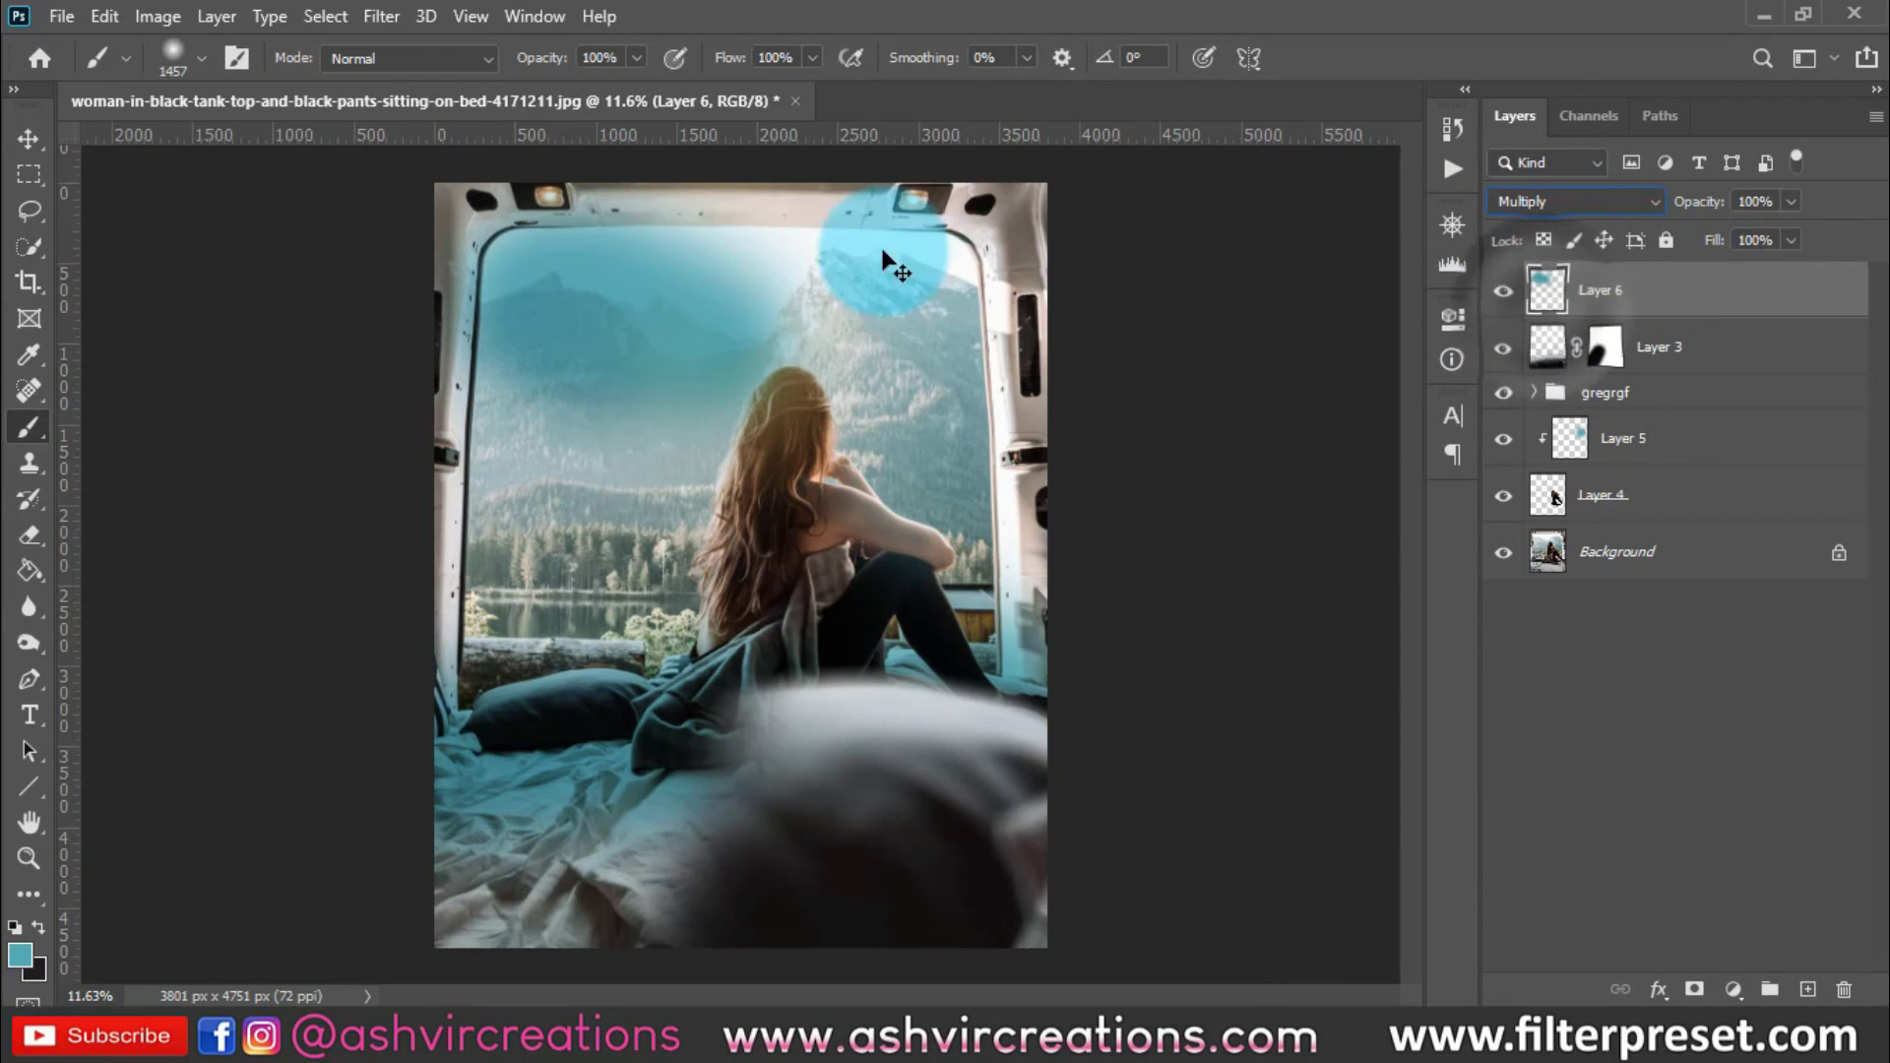
Move Layer 6's teal patch with Free Transform to the photo's upper right corner
key("ctrl+t")
mouse_move(656, 429)
left_mouse_down()
mouse_move(971, 274)
mouse_move(1016, 289)
left_mouse_up()
key("Return")
key("b")
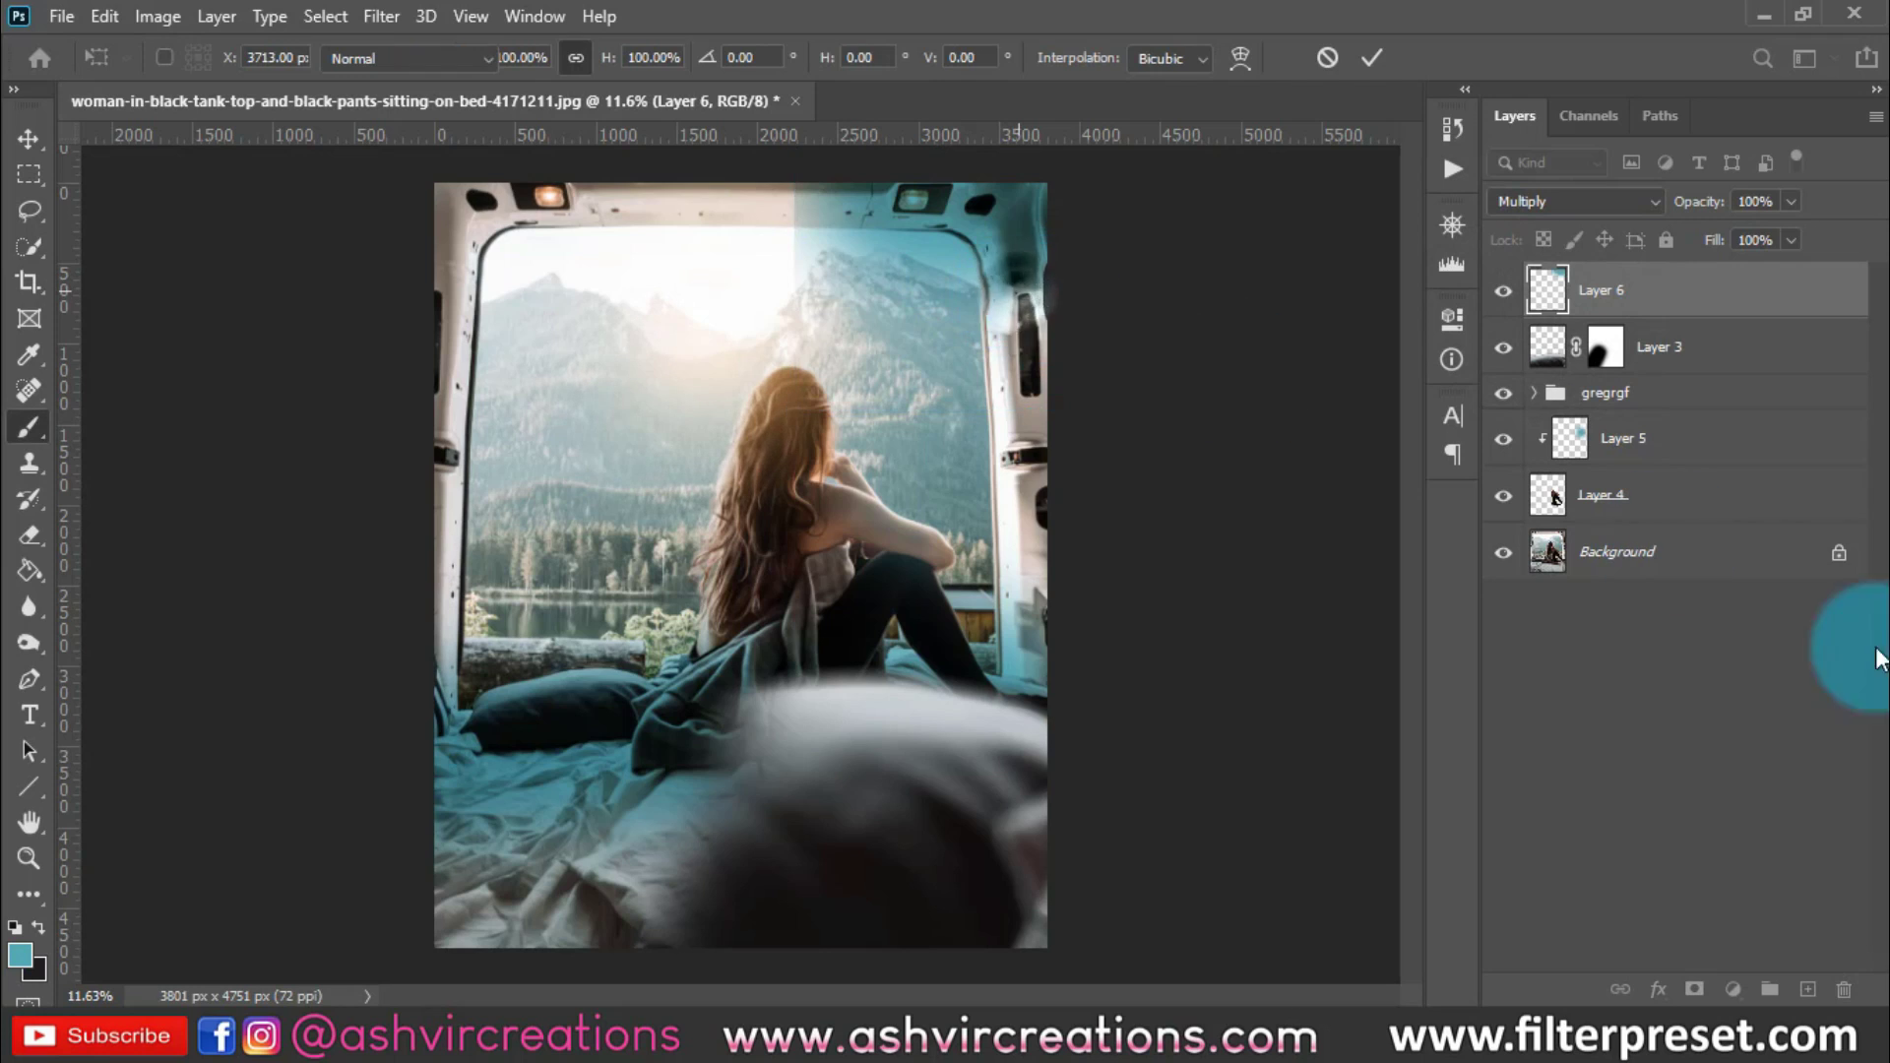
Create a new layer above Layer 6 and set the foreground colour to a magenta purple
left_click(1807, 990)
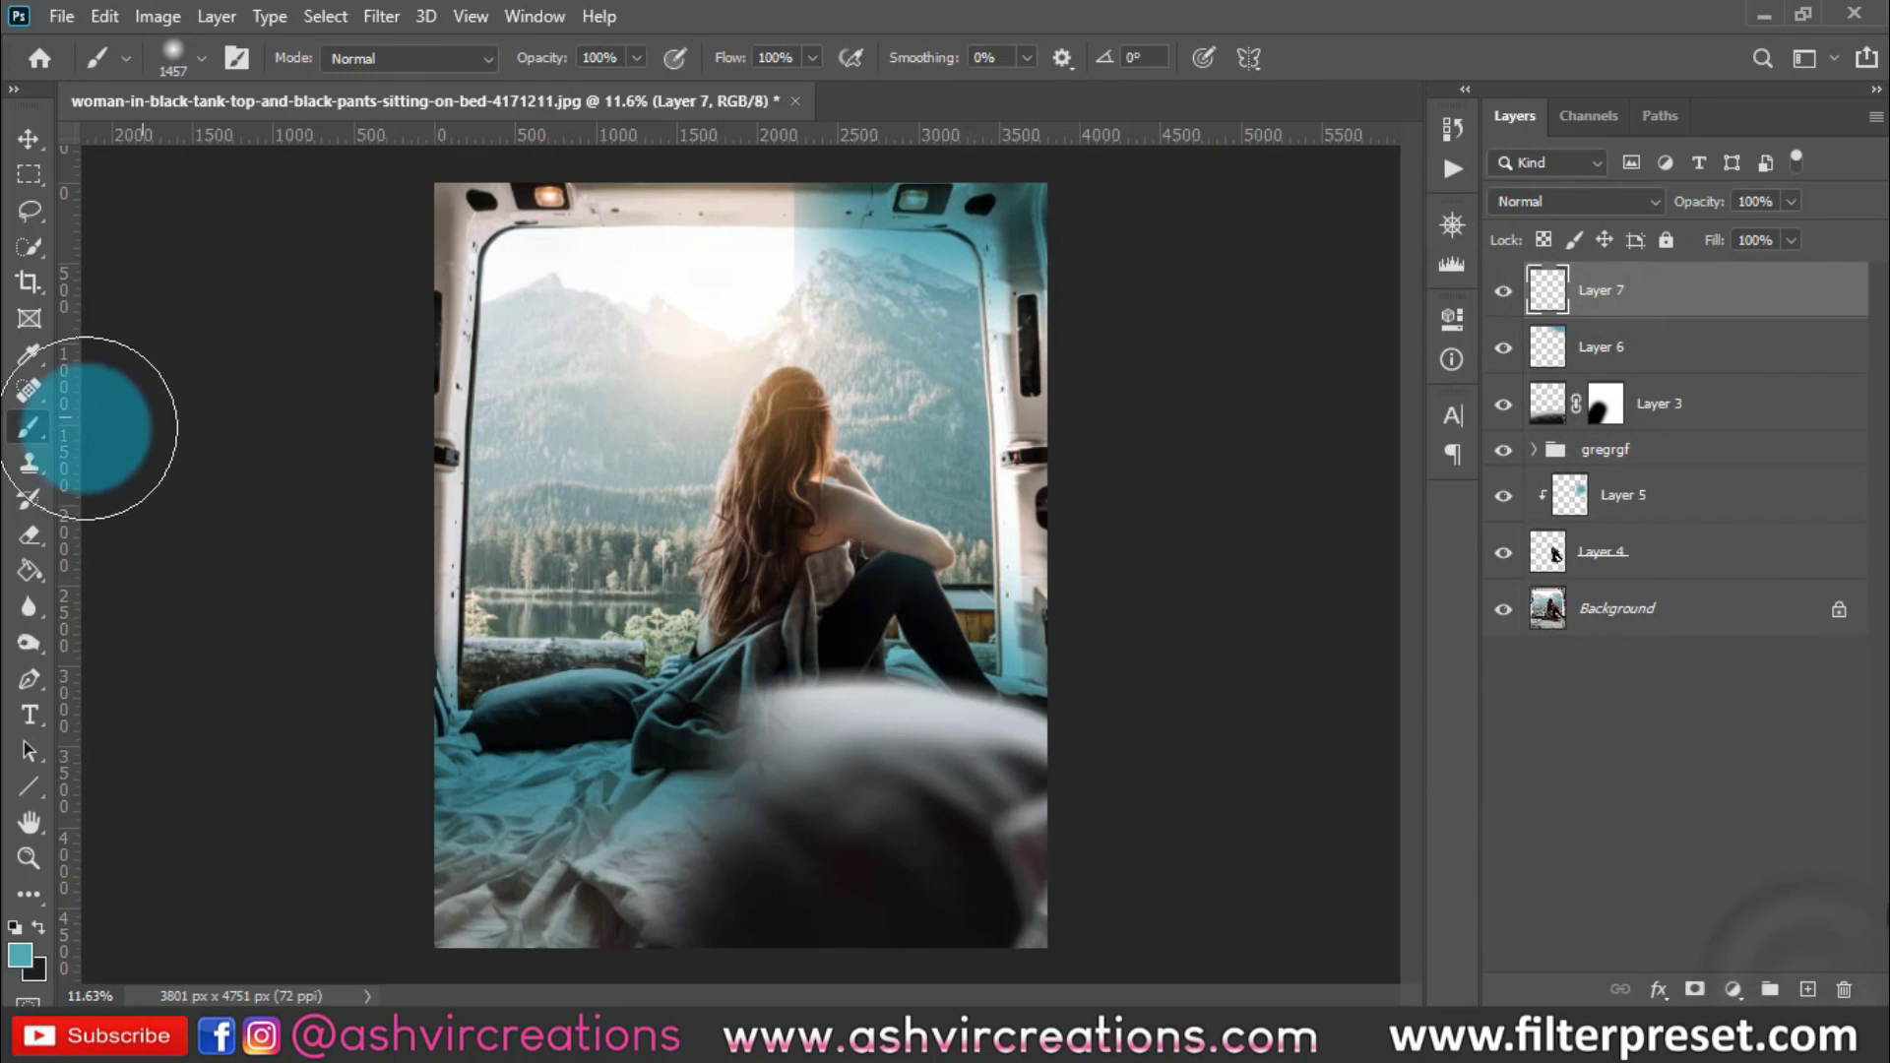
left_click(20, 952)
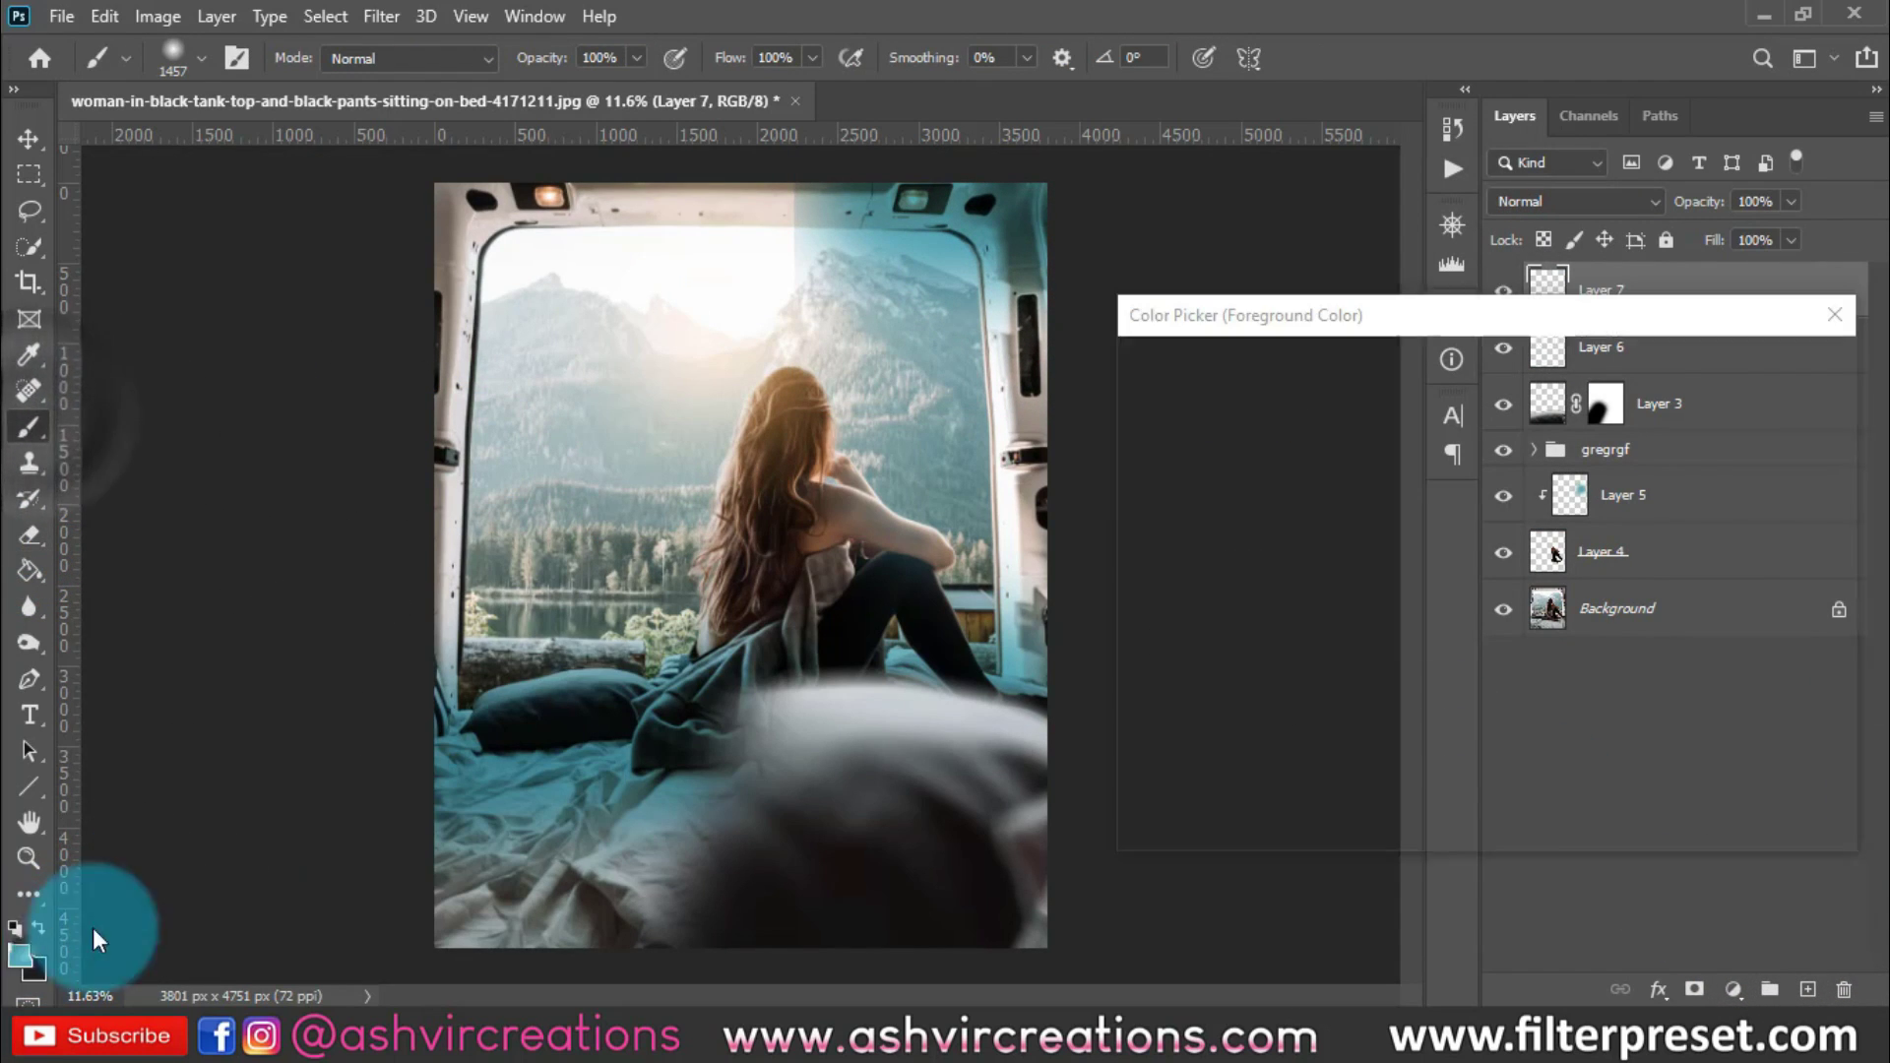
left_click(1516, 434)
left_click(1761, 368)
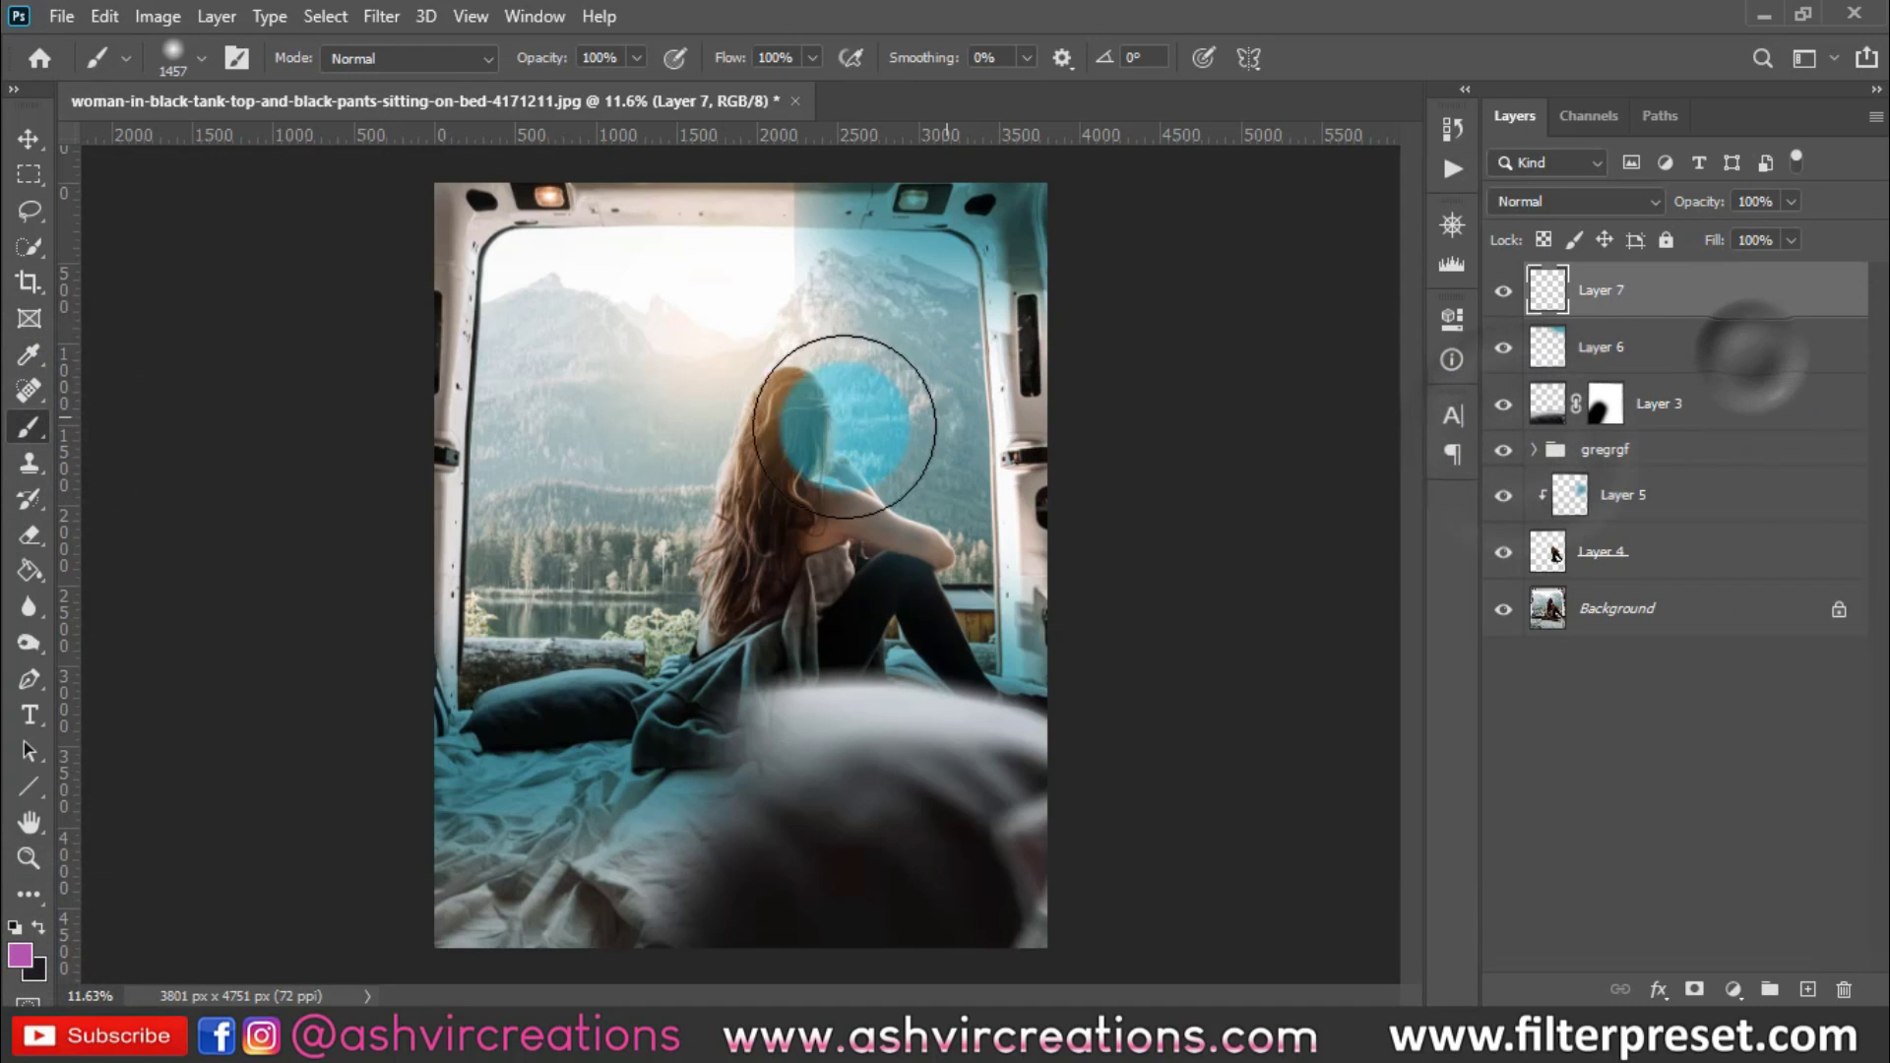
Brush a soft magenta glow on Layer 7 beside the woman's head and set the layer's blend mode to Screen
left_click(713, 423)
left_click(1585, 201)
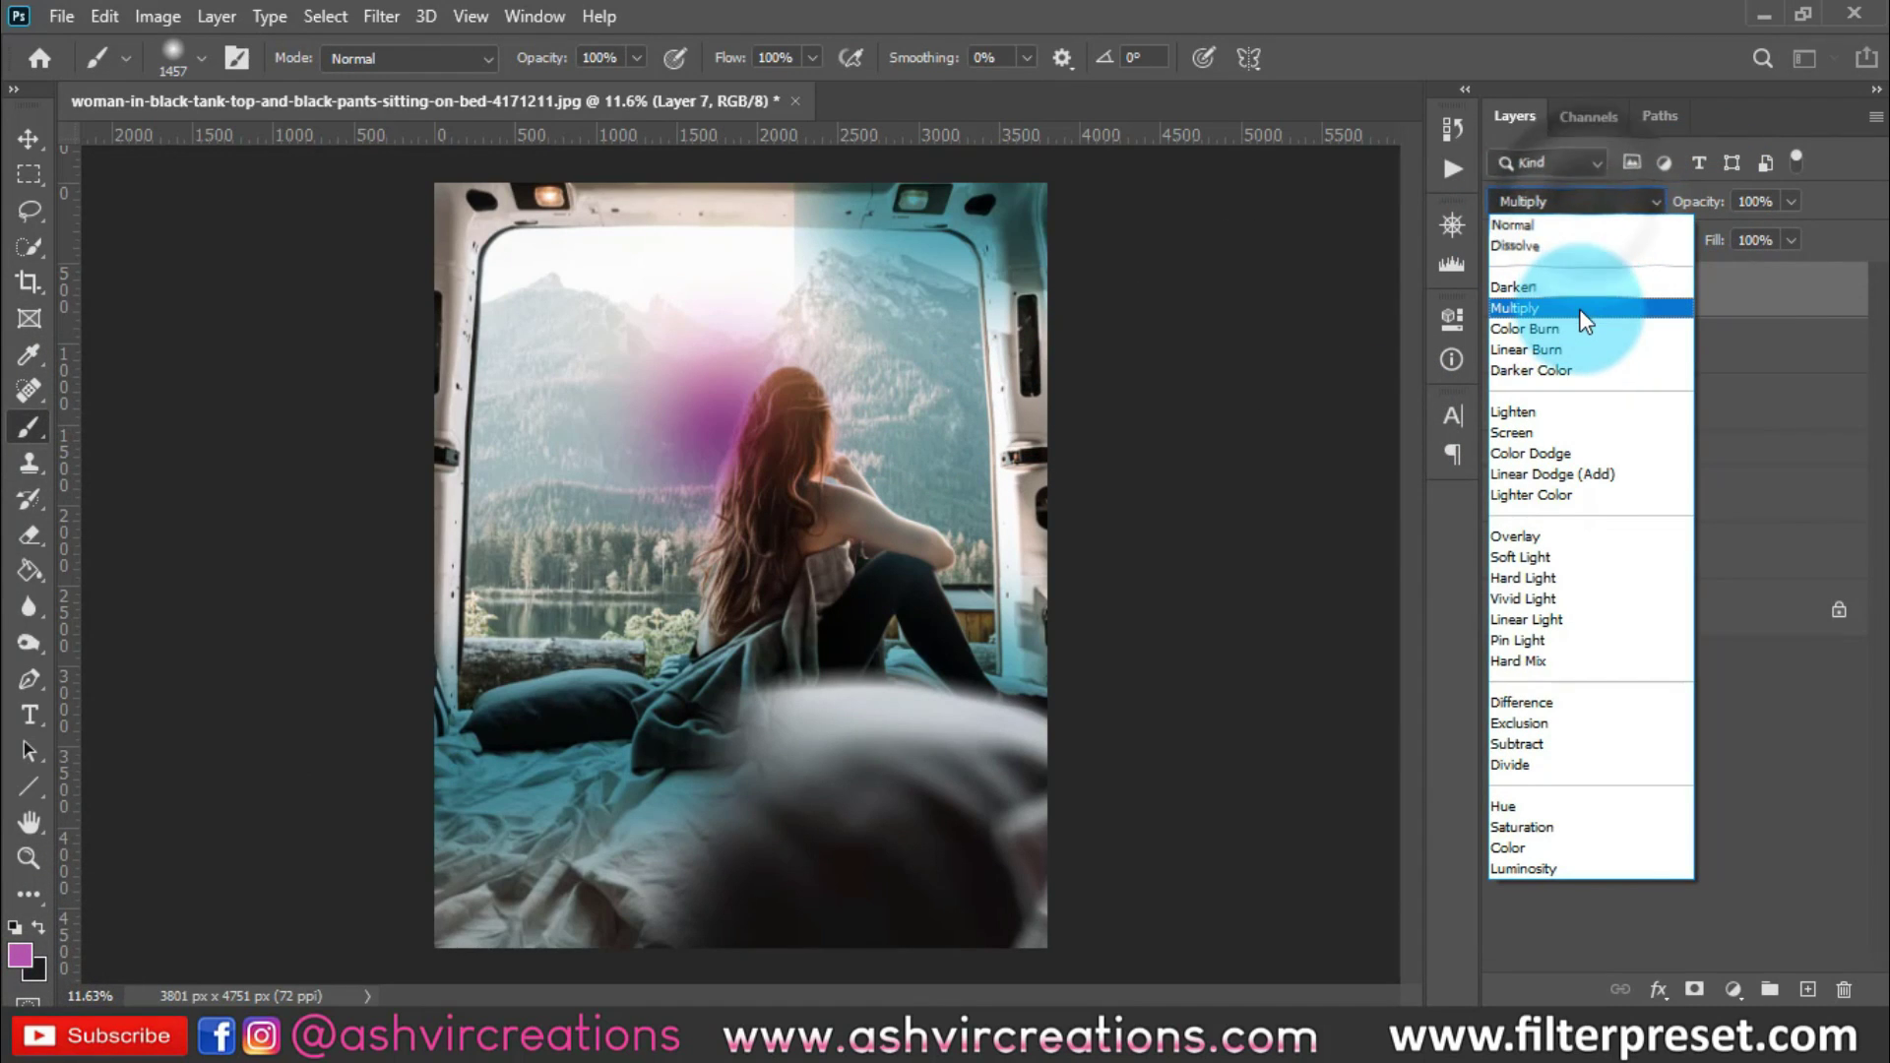
left_click(1557, 431)
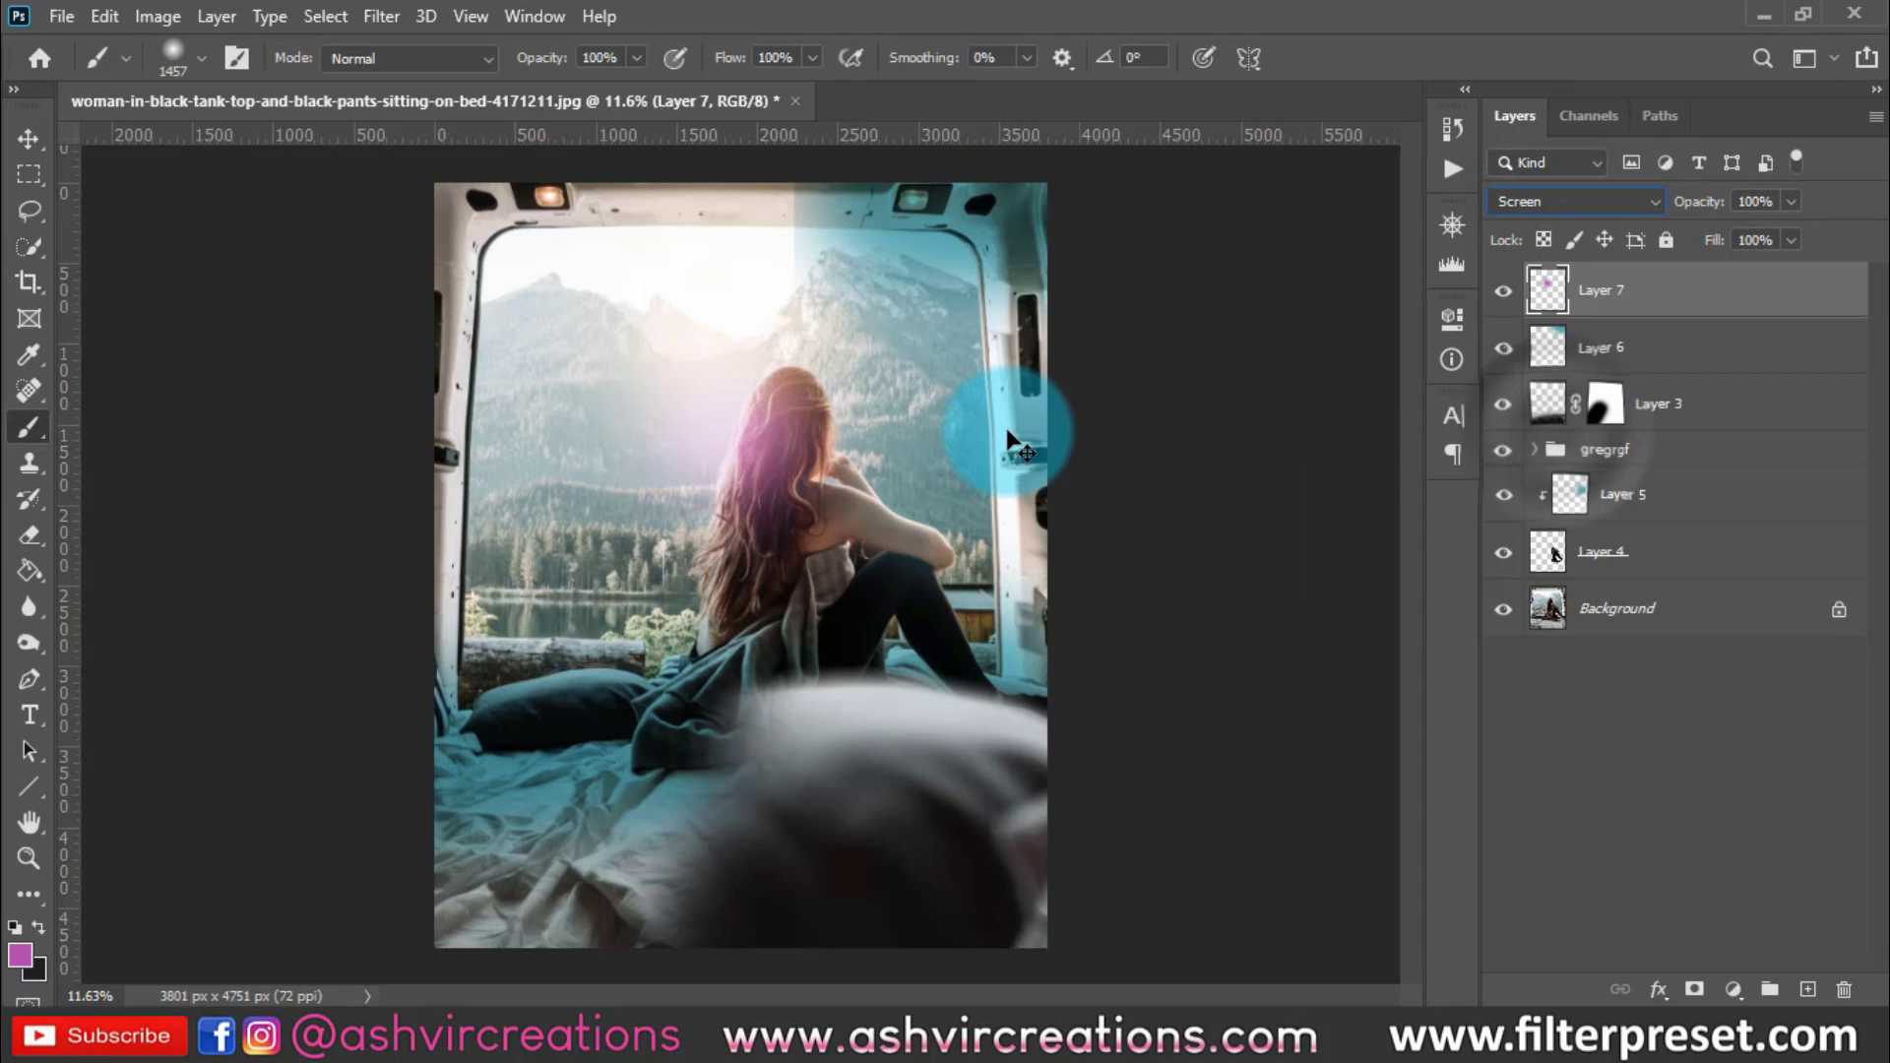
Enlarge Layer 7's magenta glow to about 137% with Free Transform and position it over the woman's hair and the mountains beside it
left_click(28, 138)
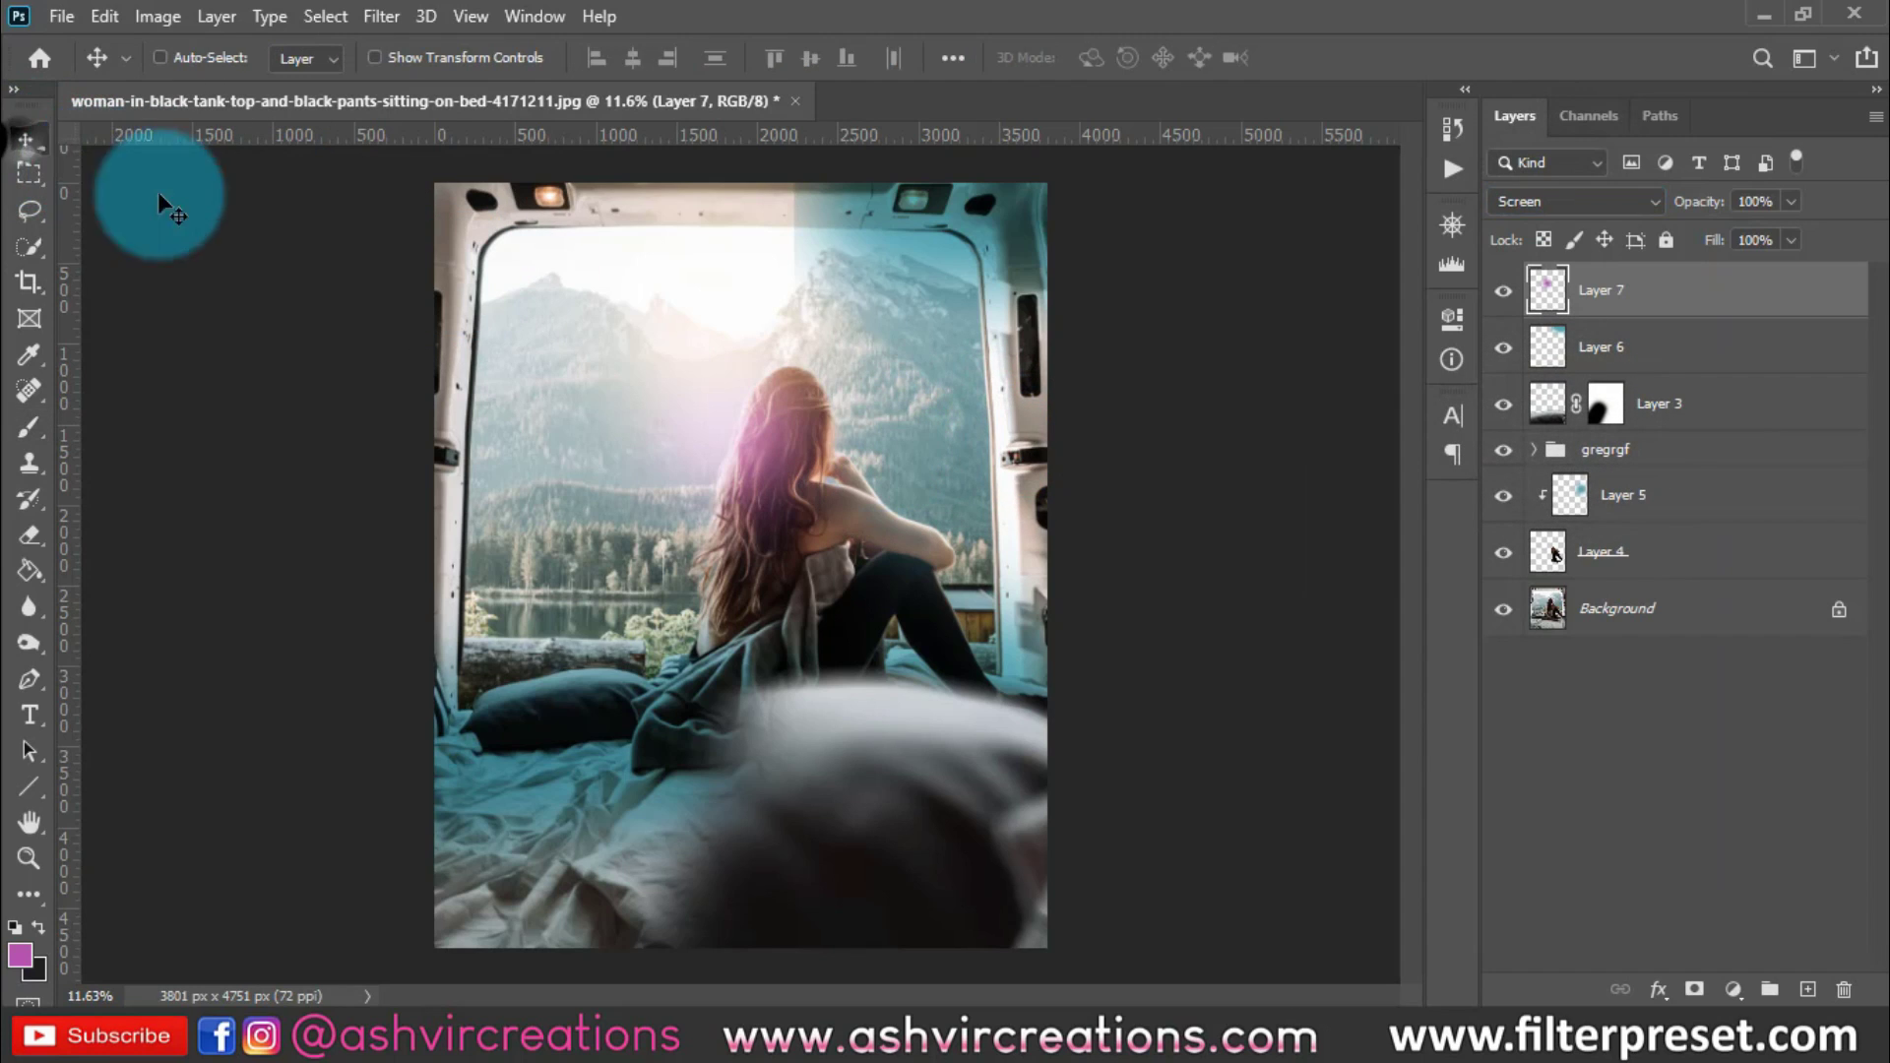
key("ctrl+t")
left_click_drag(801, 471, 792, 416)
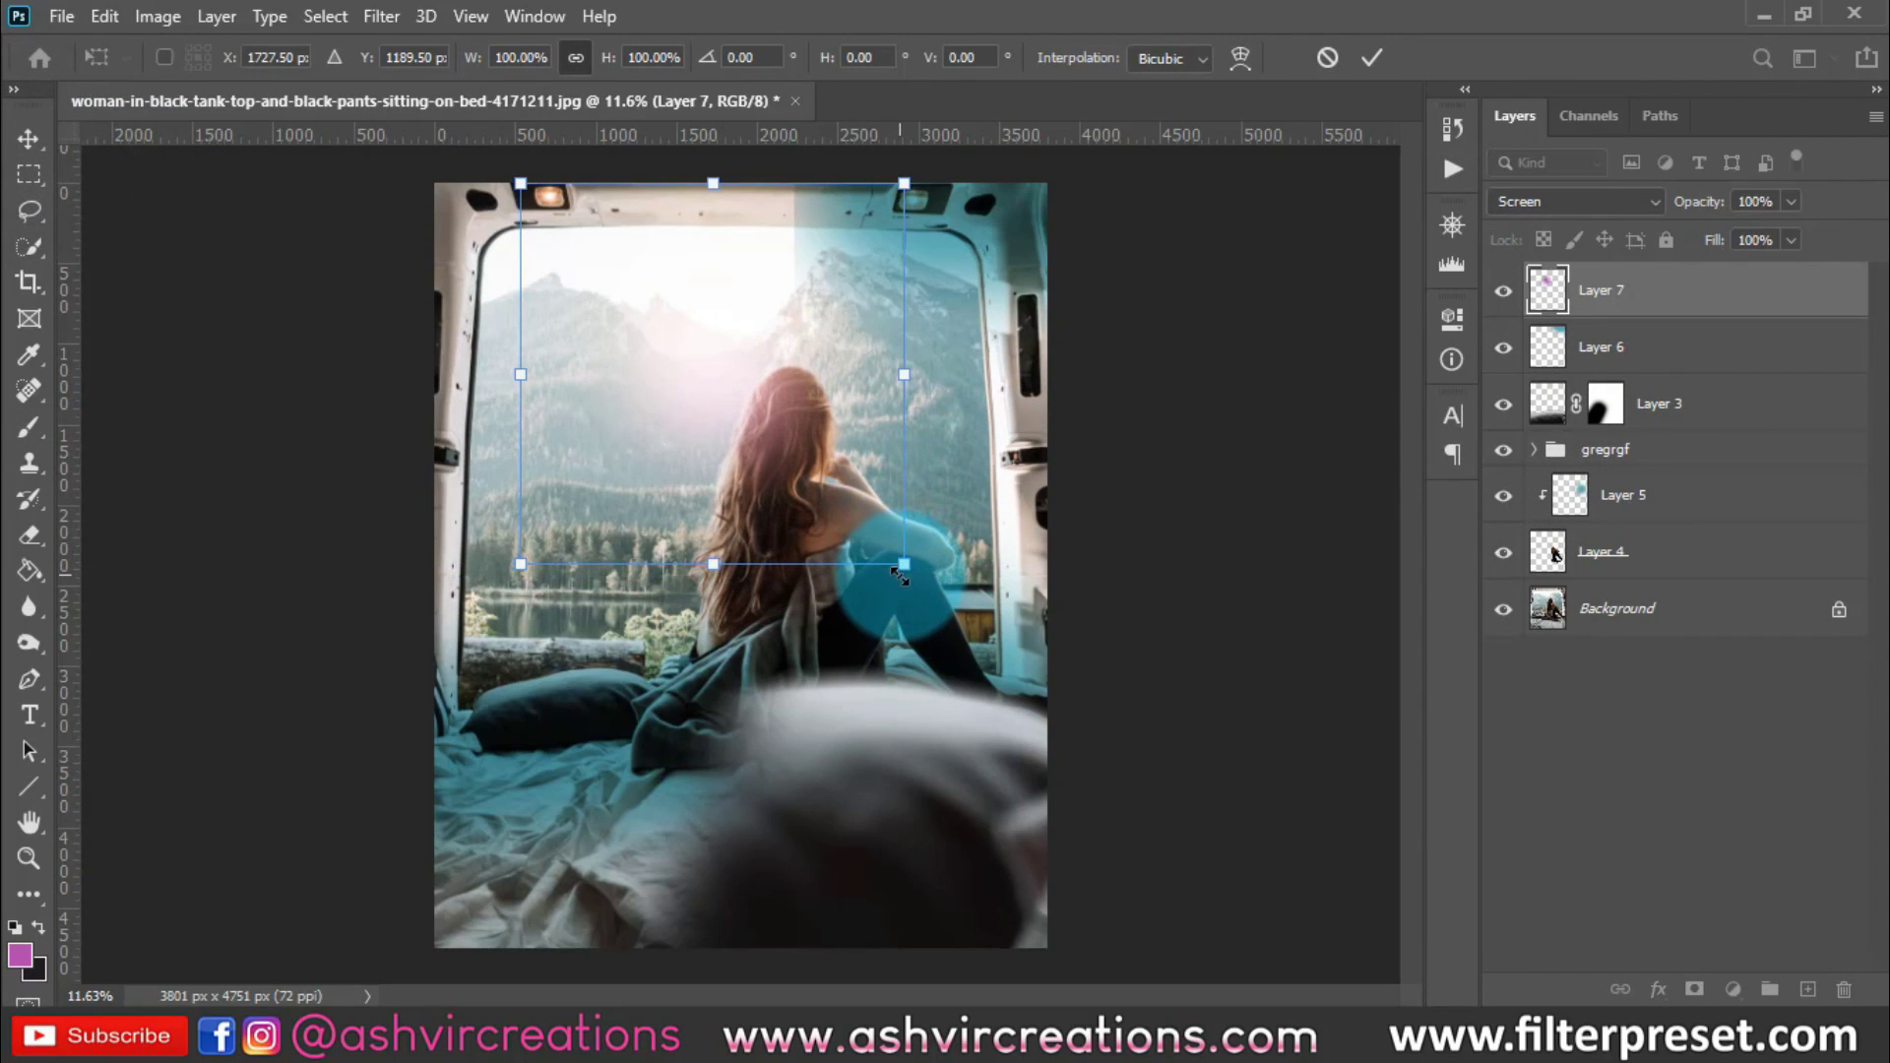
left_click_drag(905, 566, 975, 638)
left_click_drag(788, 415, 783, 449)
key("Return")
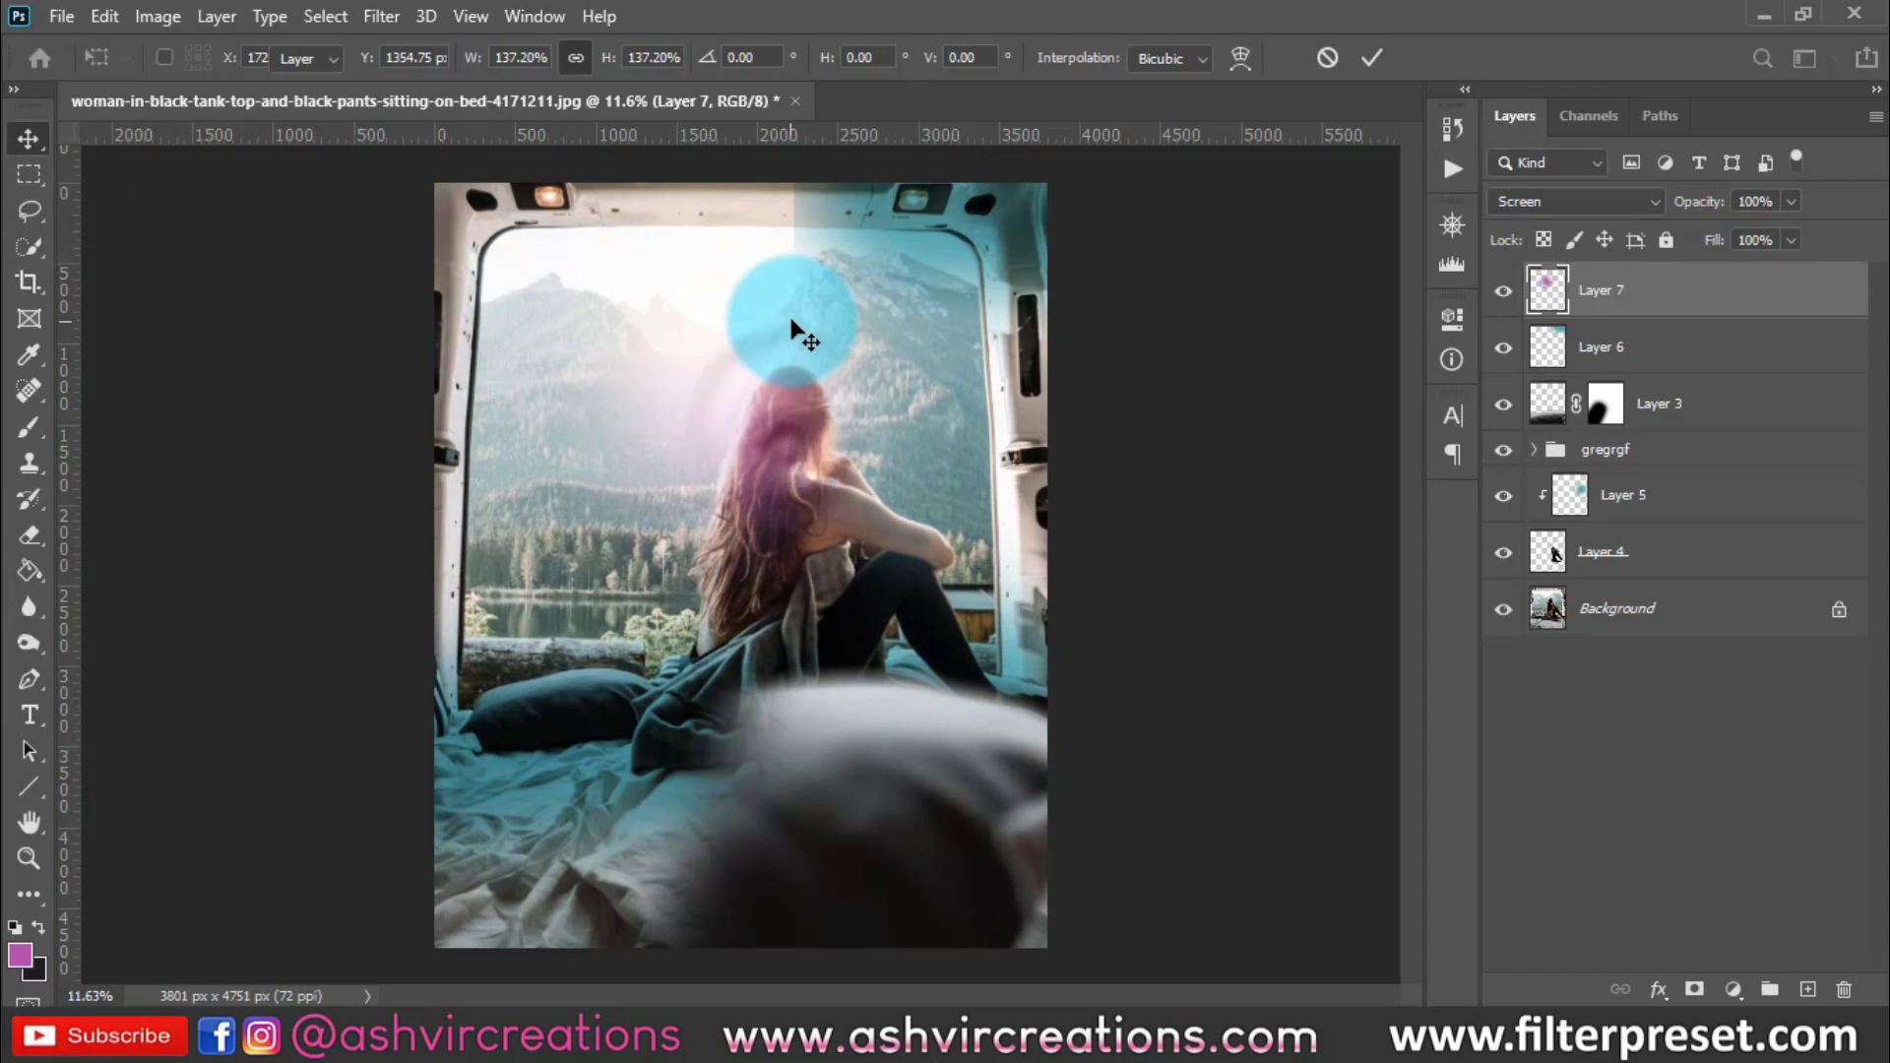
scroll(791, 325, "up", 2)
scroll(791, 324, "down", 1)
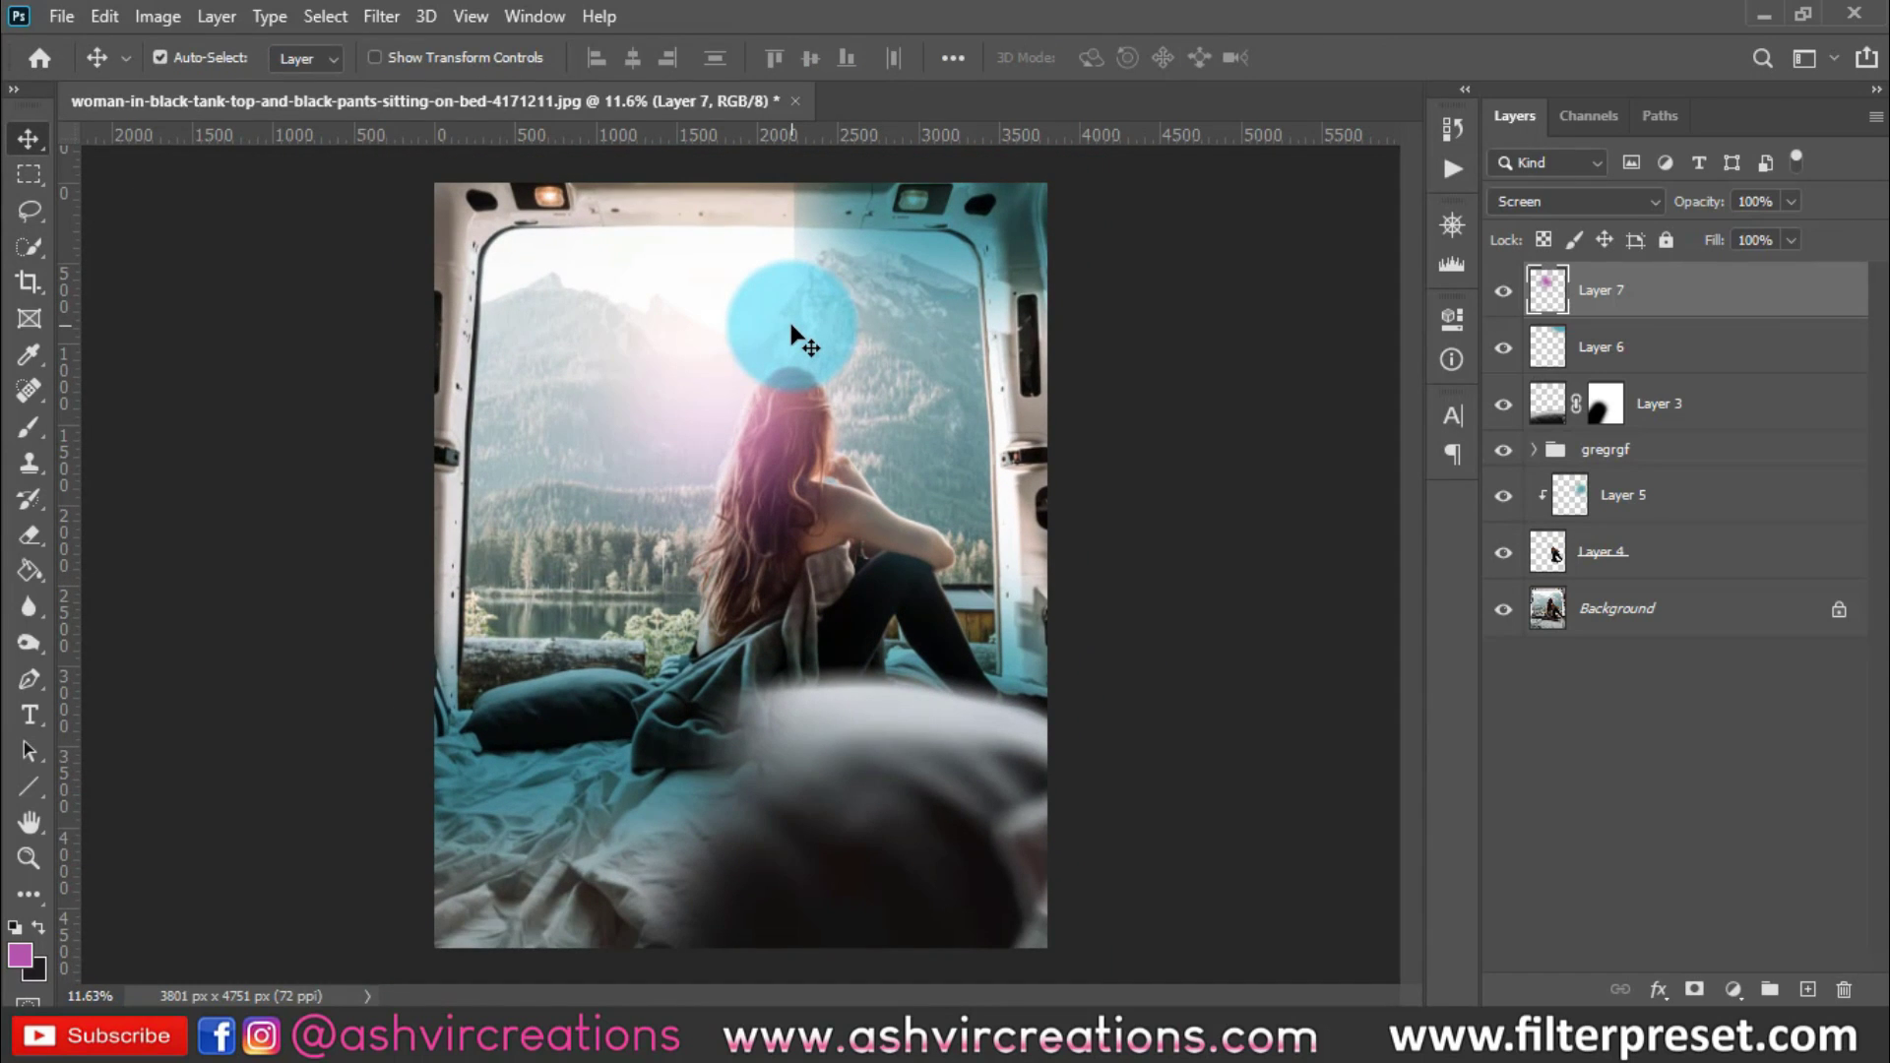
scroll(840, 771, "up", 1)
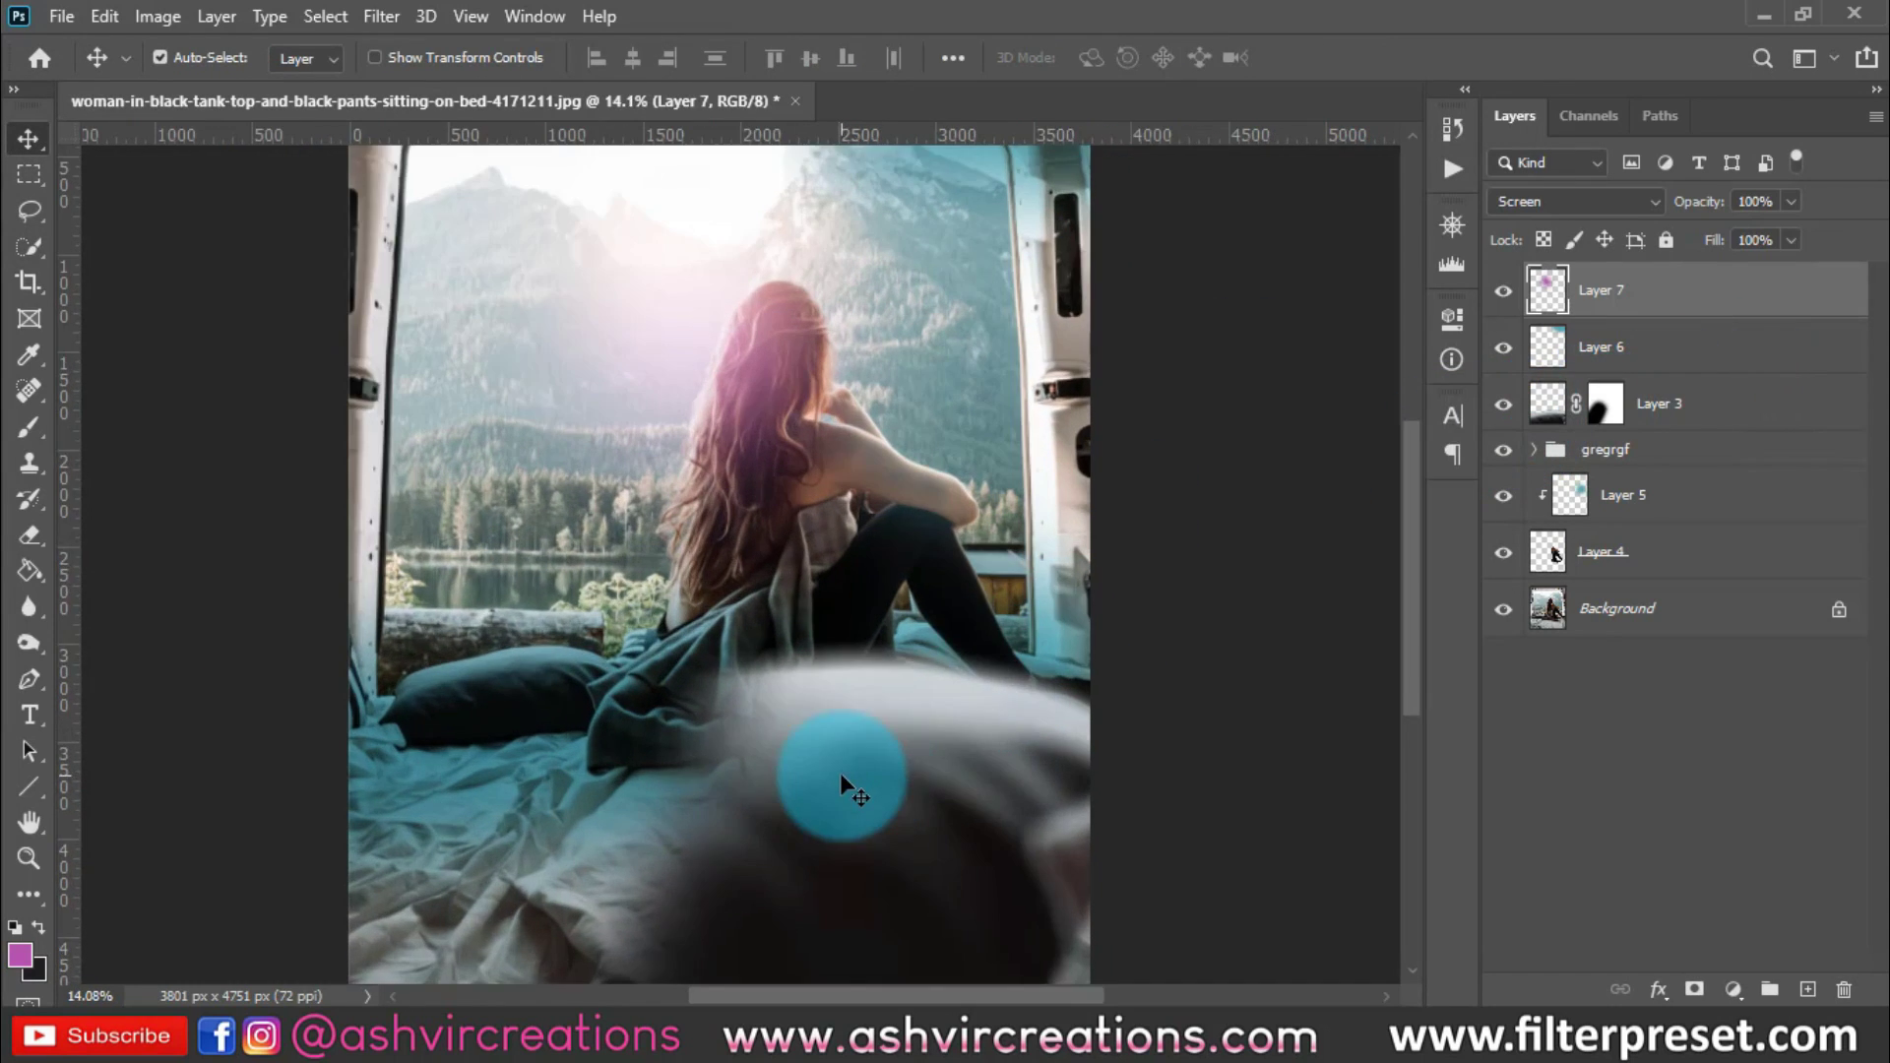
left_click_drag(881, 756, 920, 676)
scroll(920, 679, "down", 2)
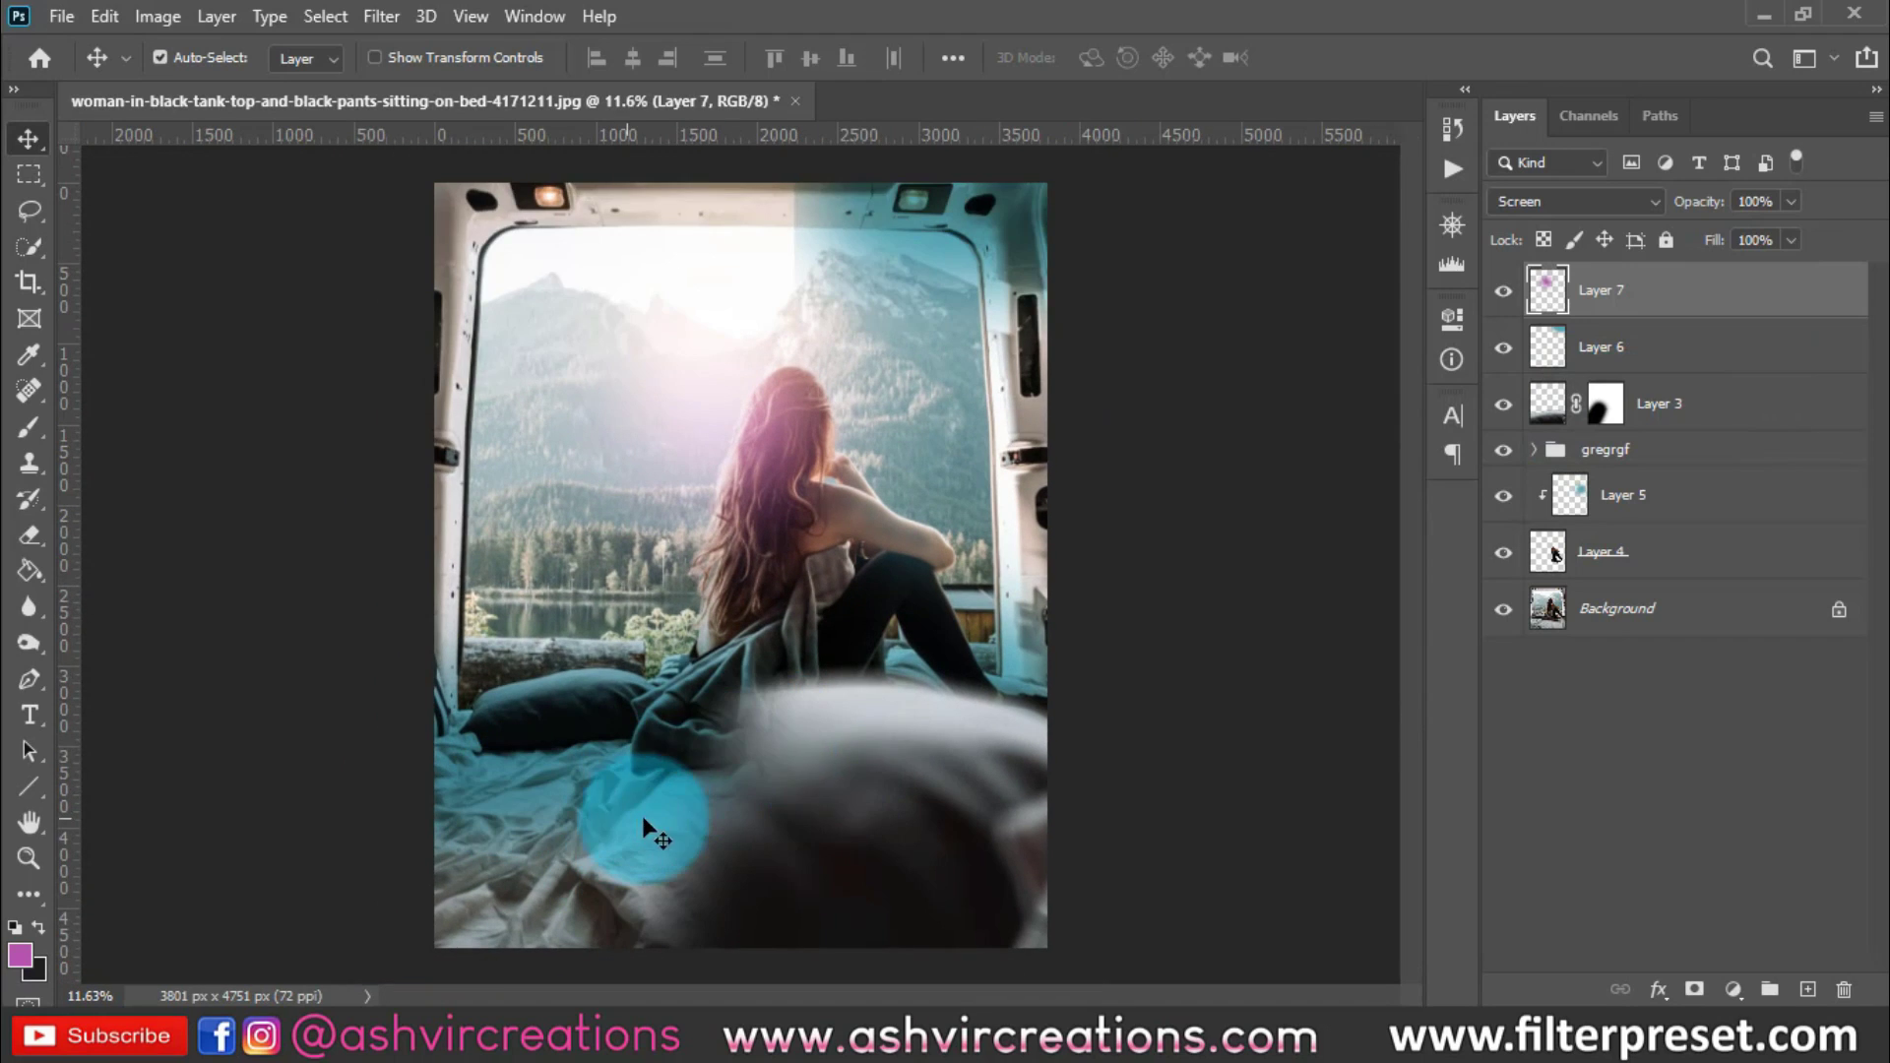
Select Layer 3's layer mask and paint white on it with the soft brush to bring back the whole pillow
left_click_drag(643, 818, 859, 805)
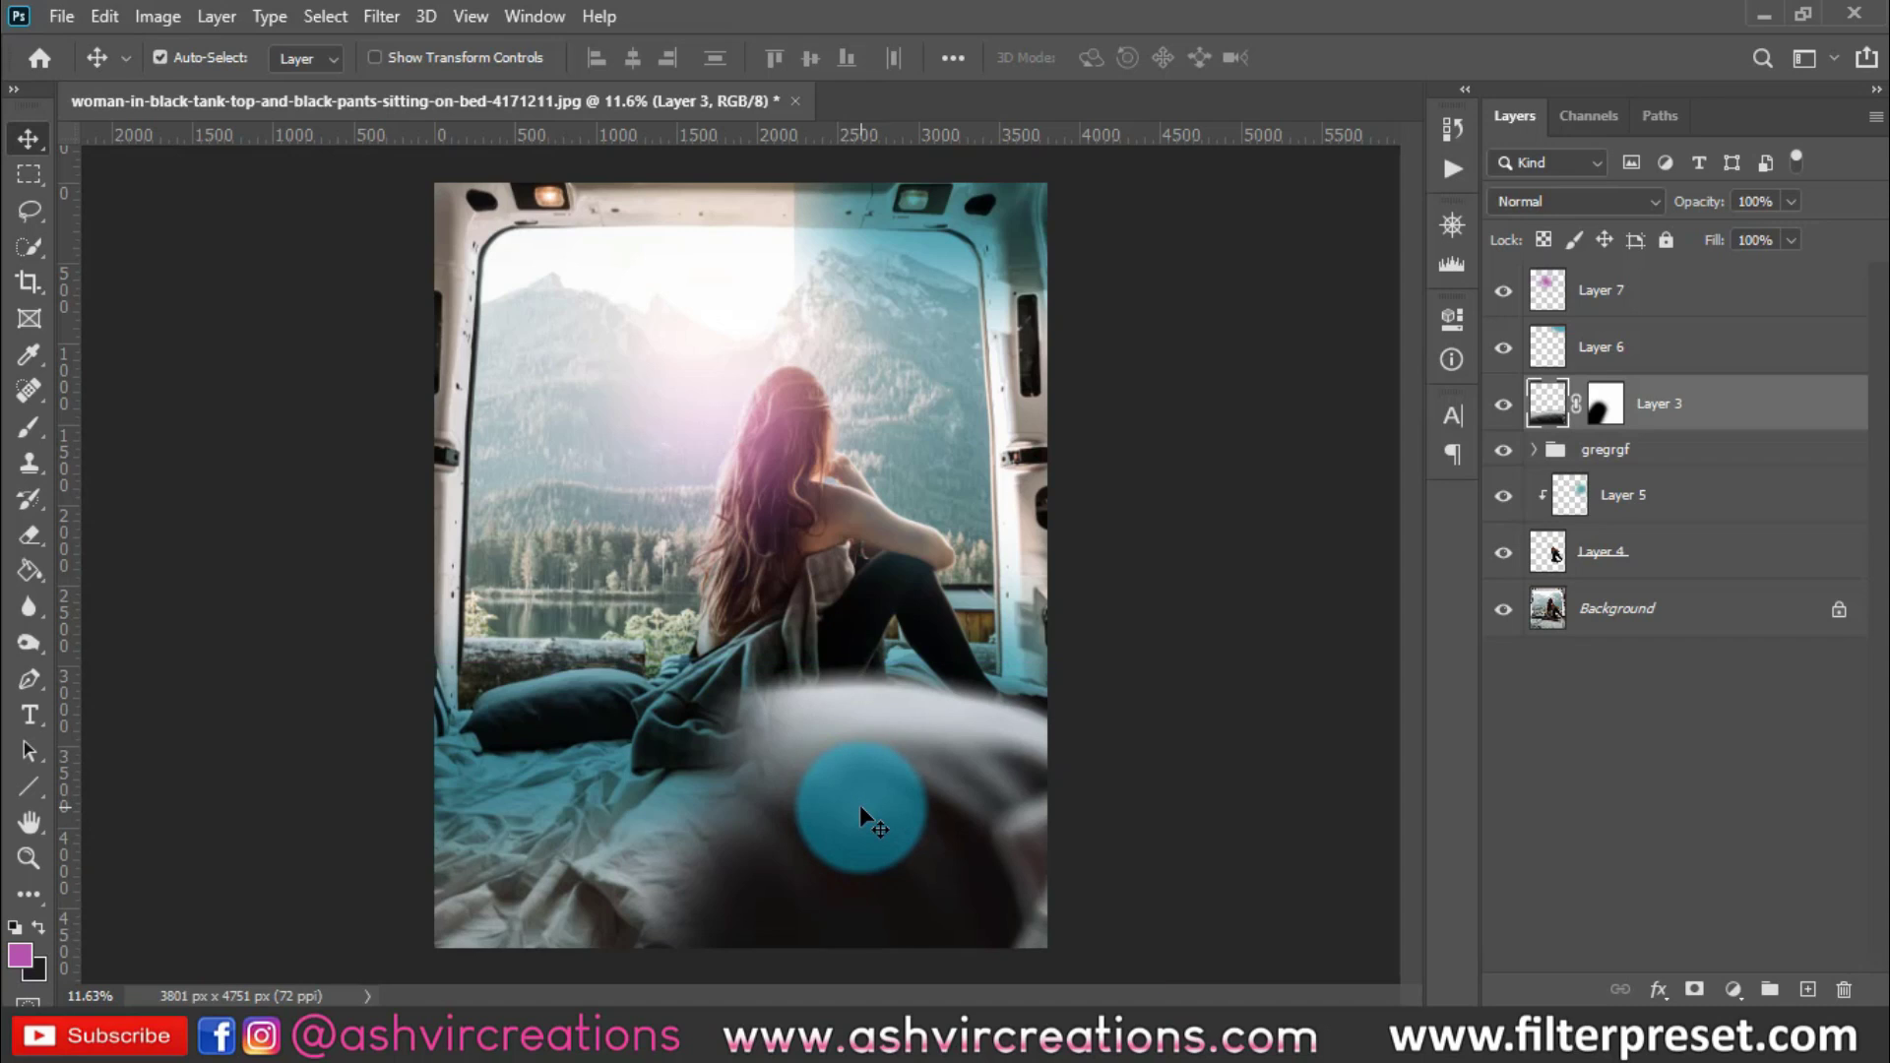
key("ctrl")
scroll(859, 805, "down", 1)
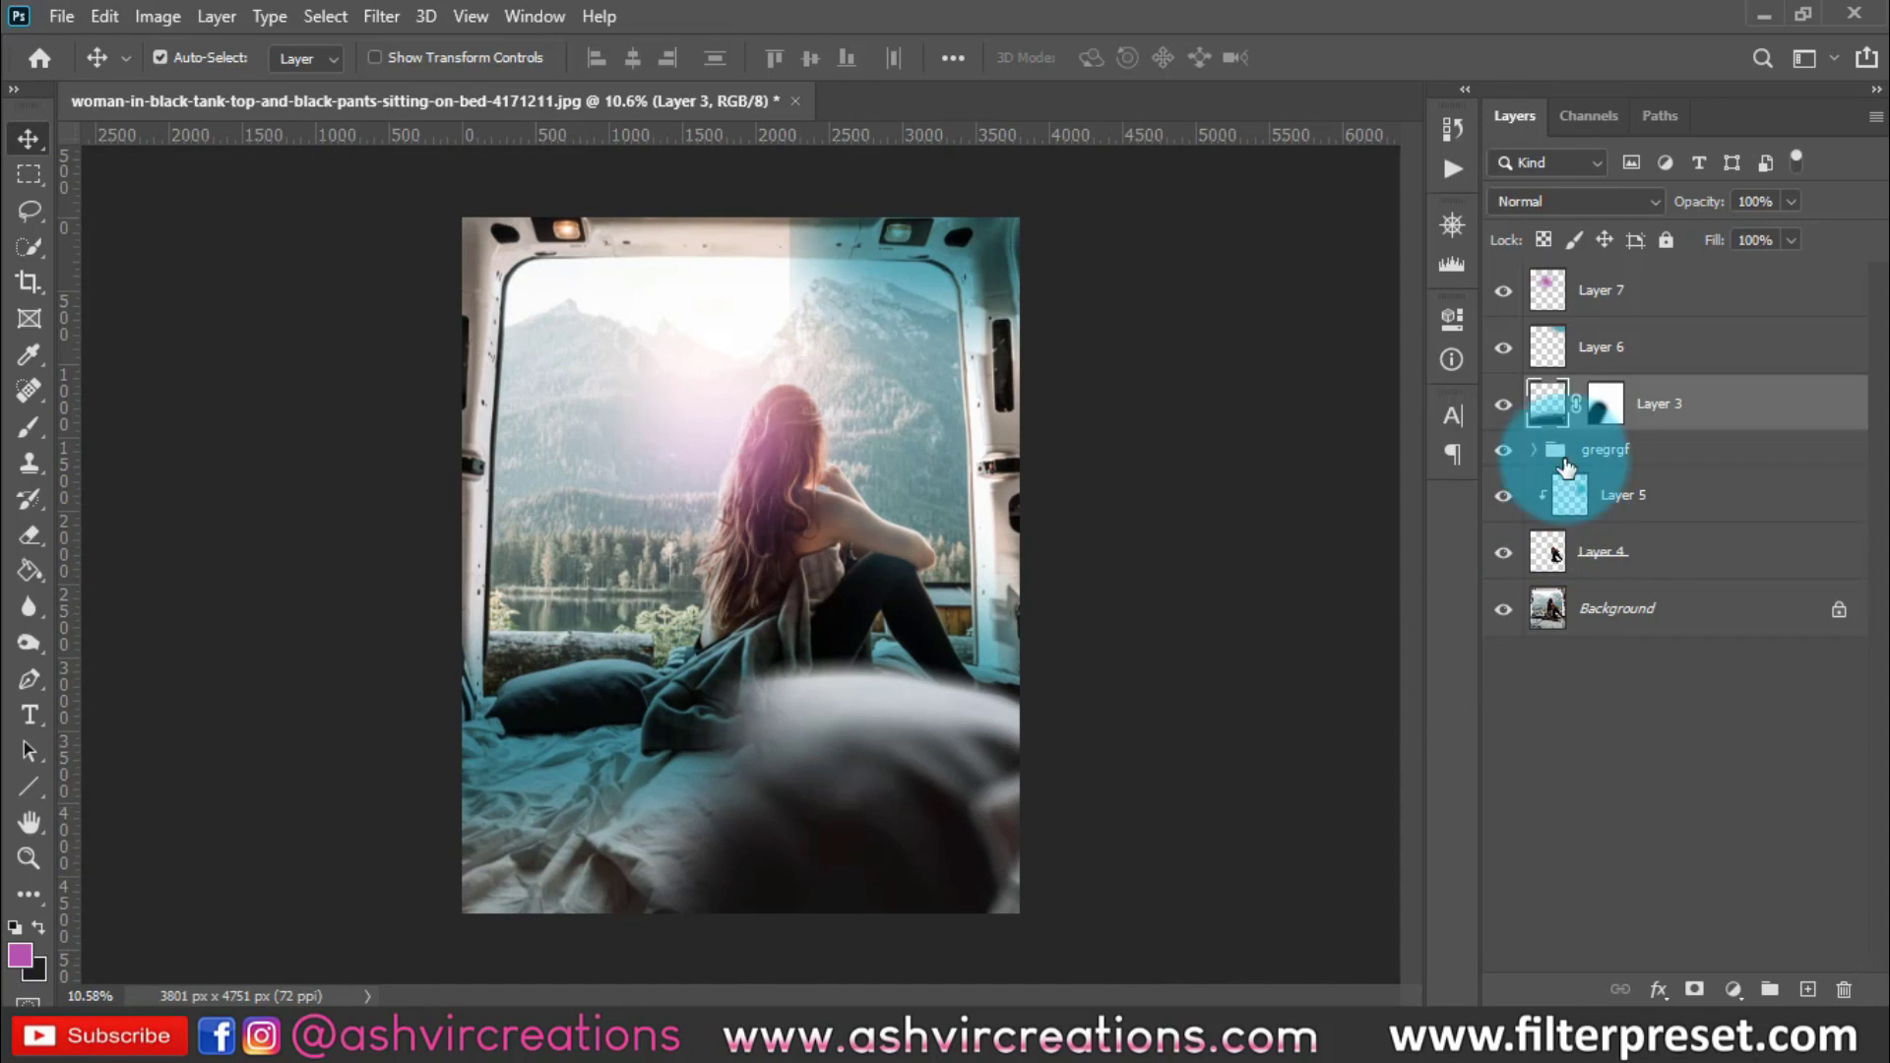
left_click(1610, 401)
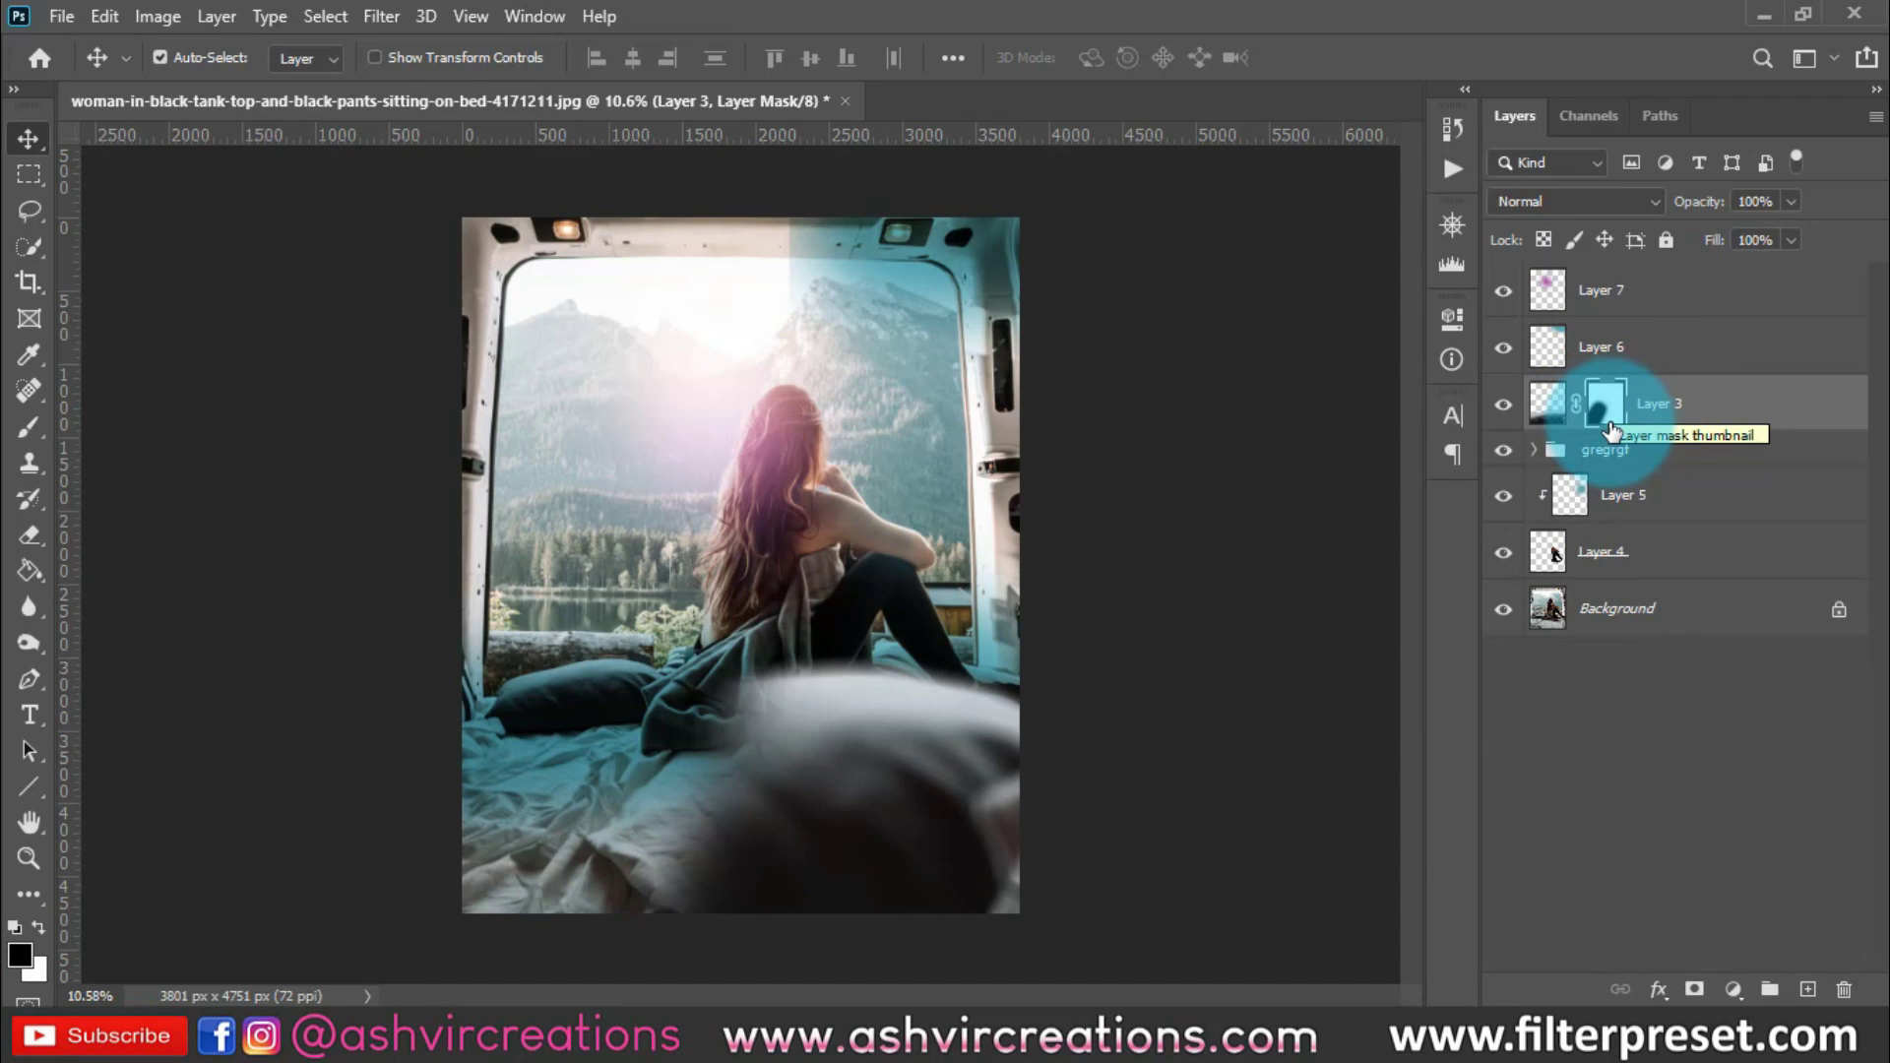
left_click(788, 870)
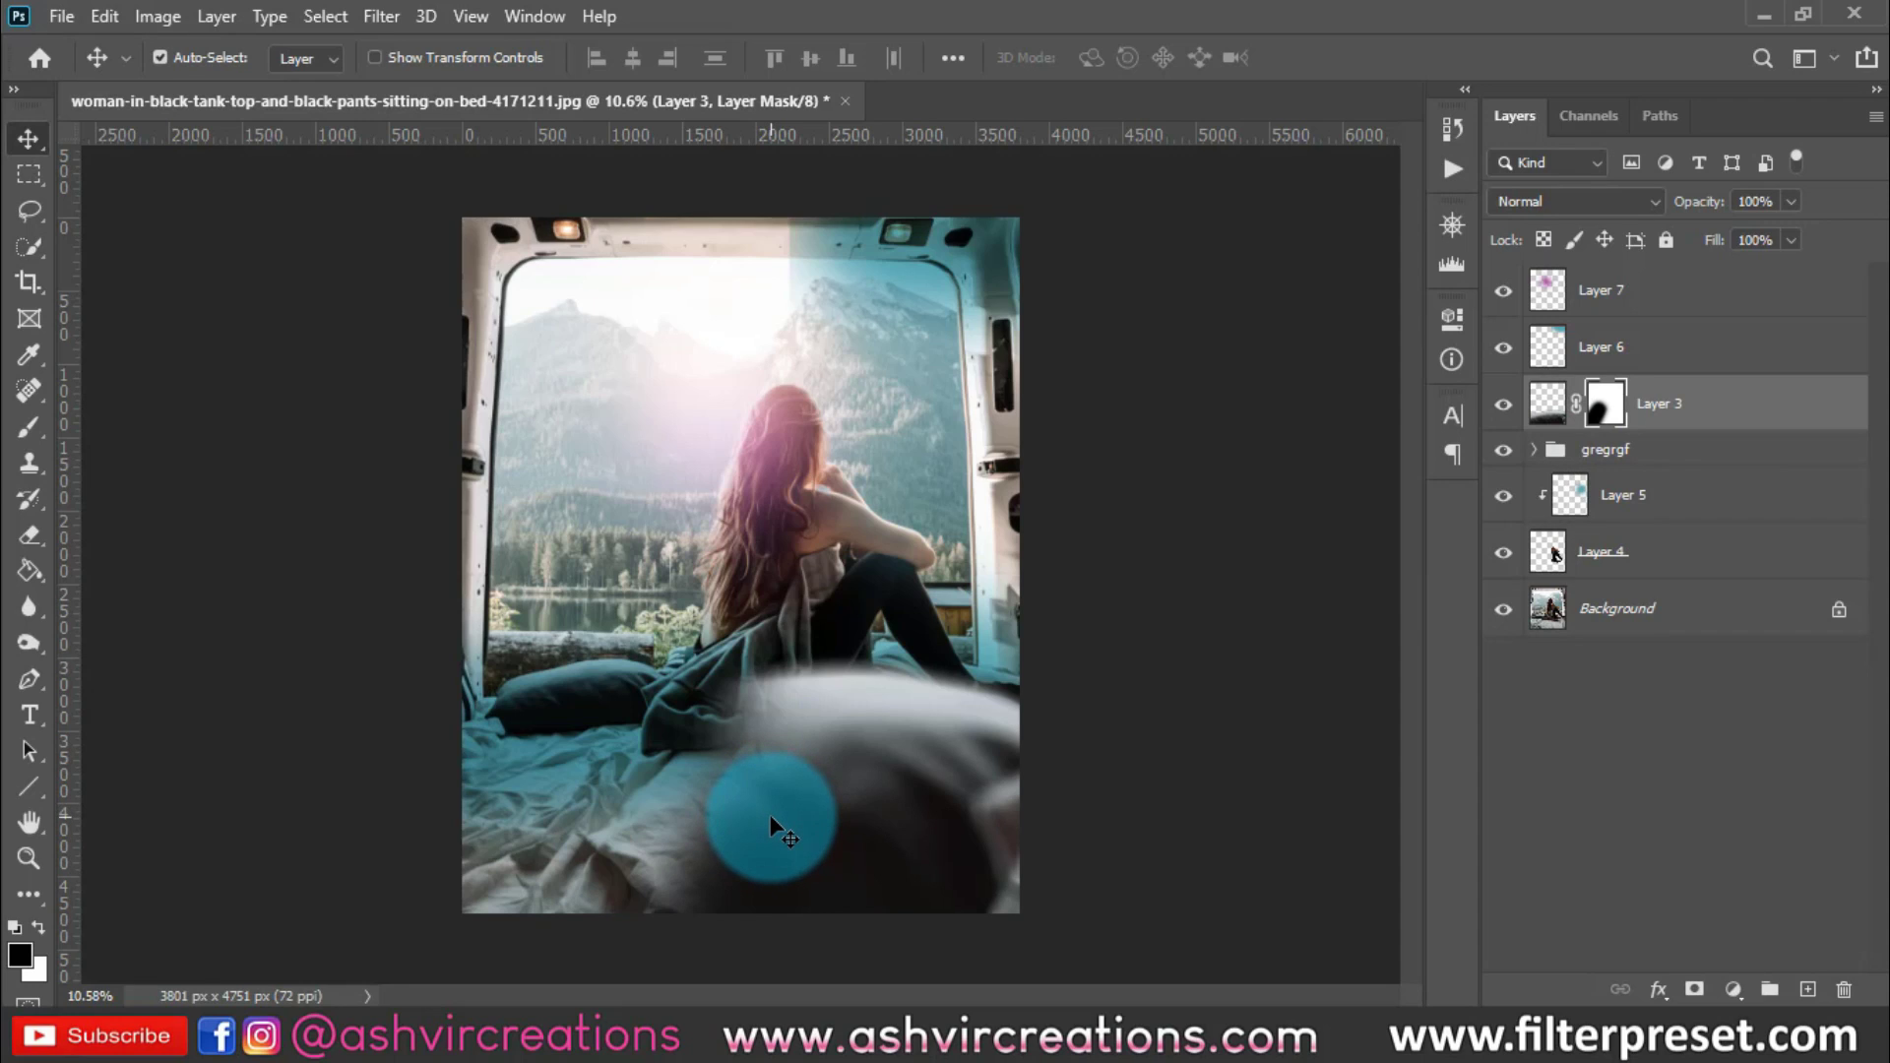
left_click(38, 427)
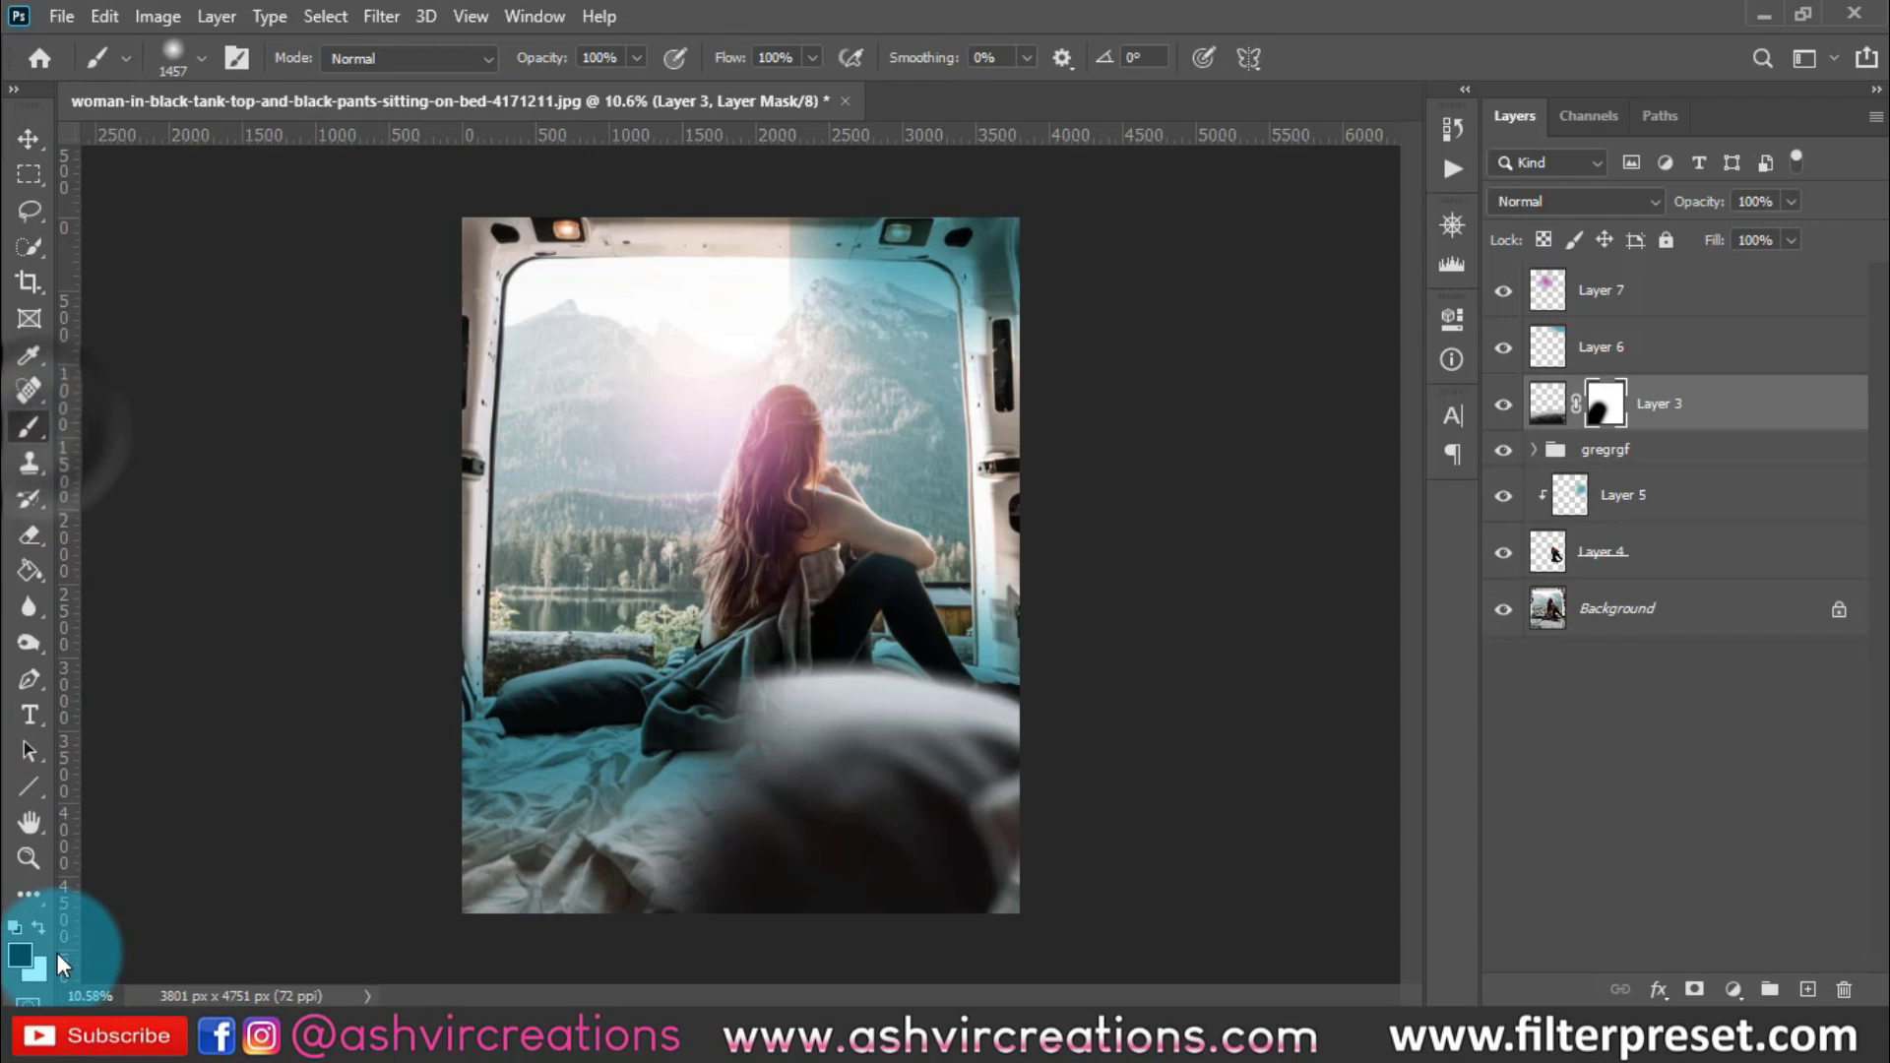
left_click(40, 926)
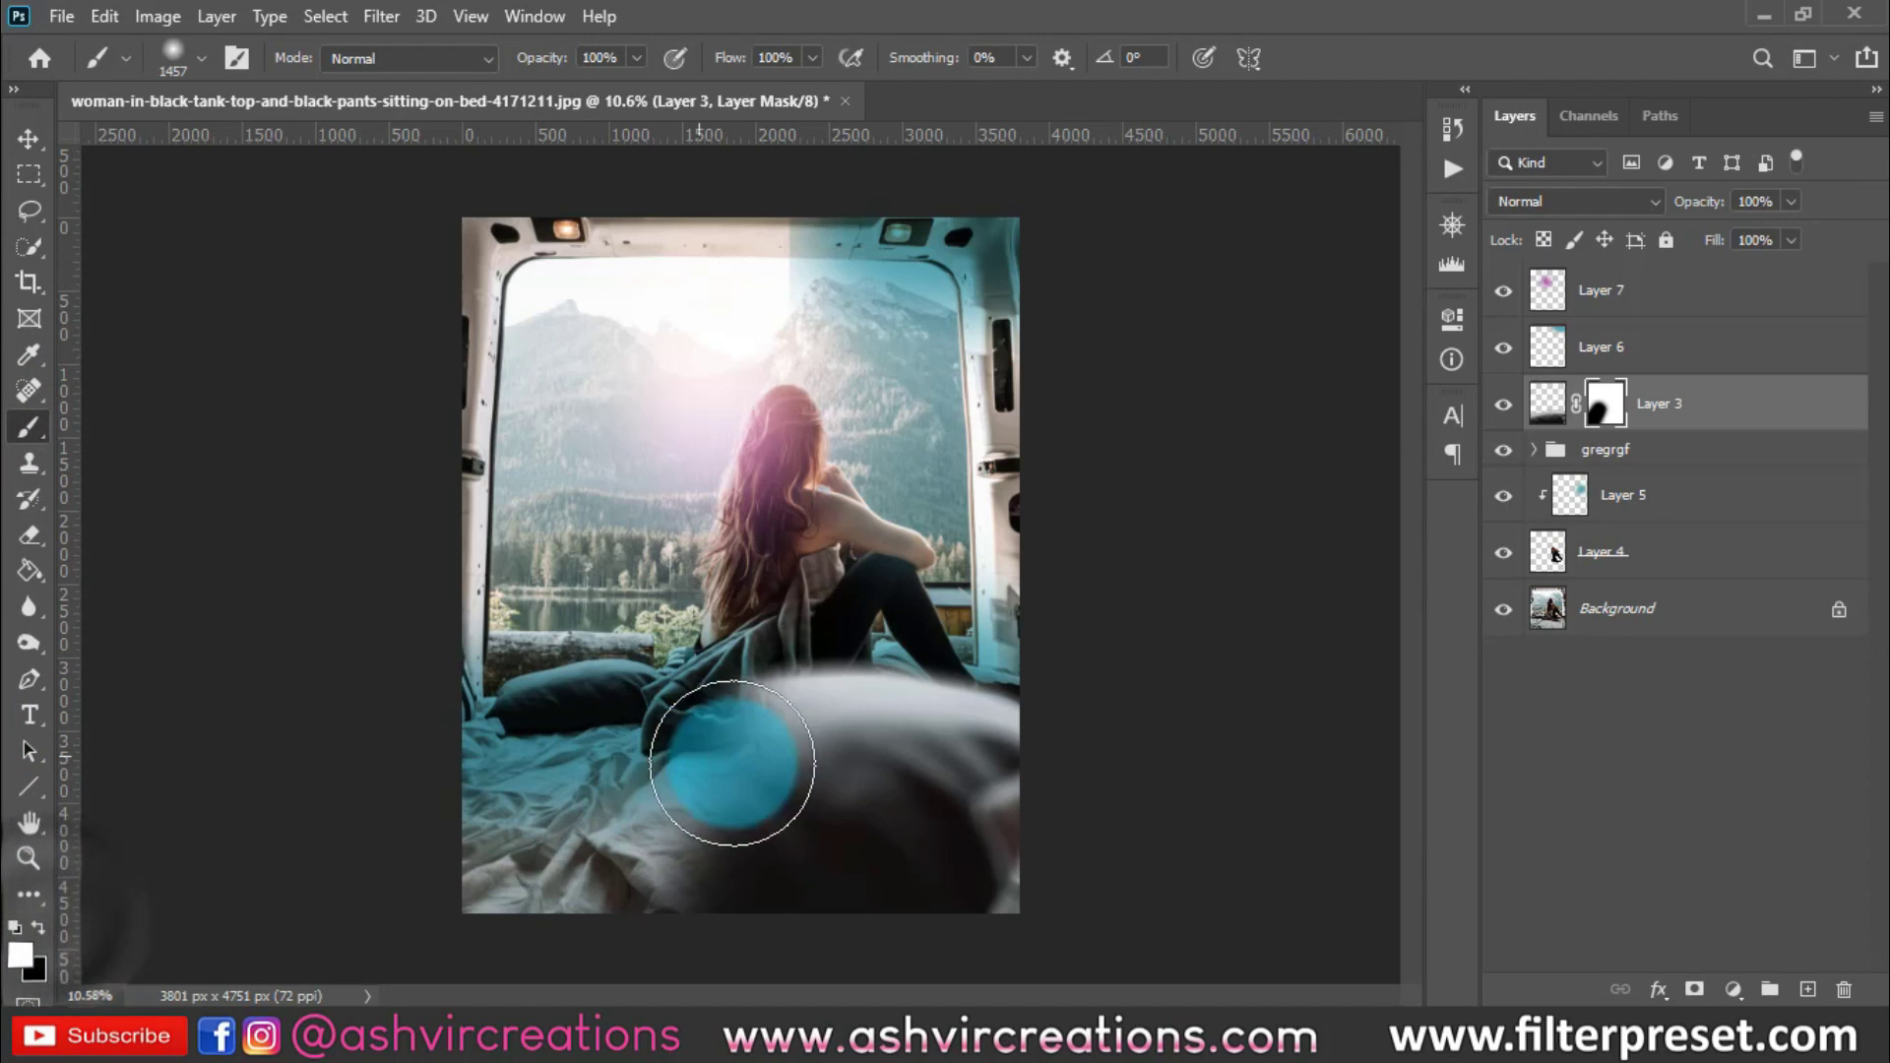
mouse_move(772, 758)
left_mouse_down()
mouse_move(621, 750)
mouse_move(492, 779)
mouse_move(625, 826)
mouse_move(724, 807)
mouse_move(469, 858)
mouse_move(916, 865)
mouse_move(473, 850)
mouse_move(795, 758)
mouse_move(1016, 882)
mouse_move(653, 862)
left_mouse_up()
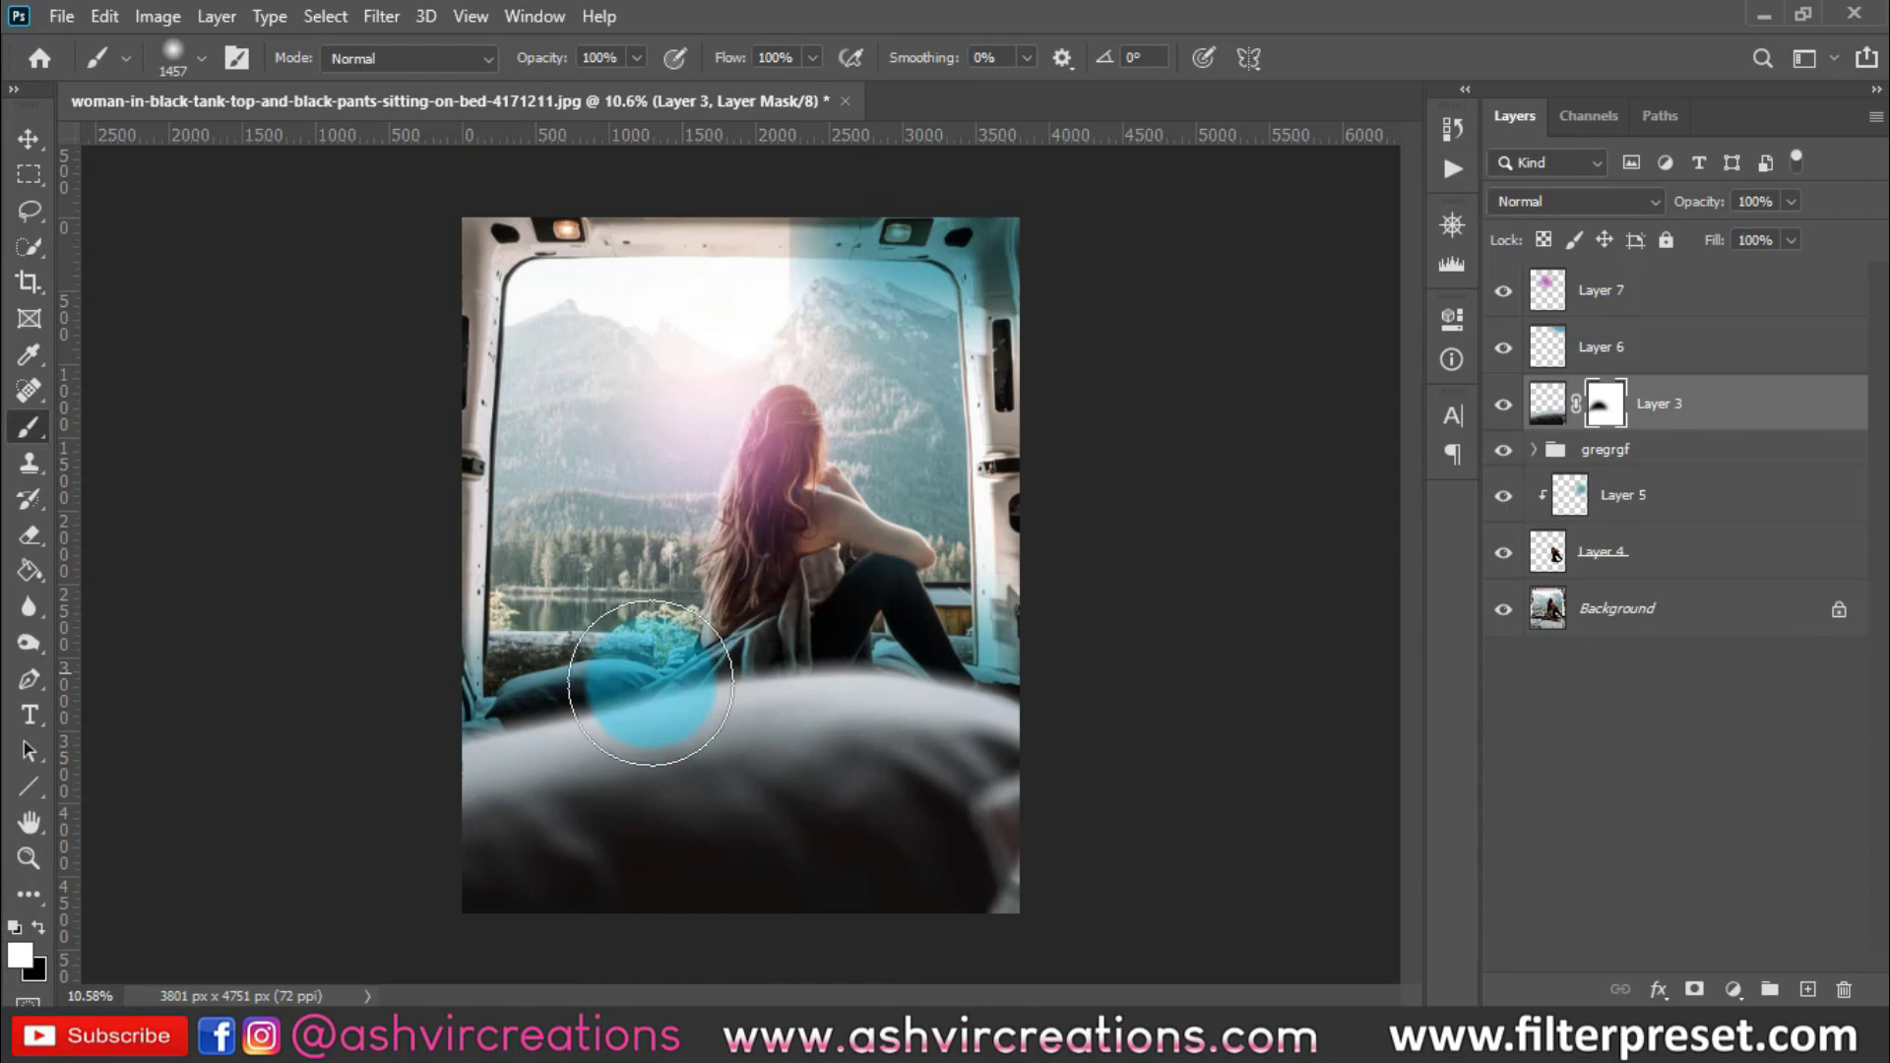
left_click_drag(651, 697, 950, 676)
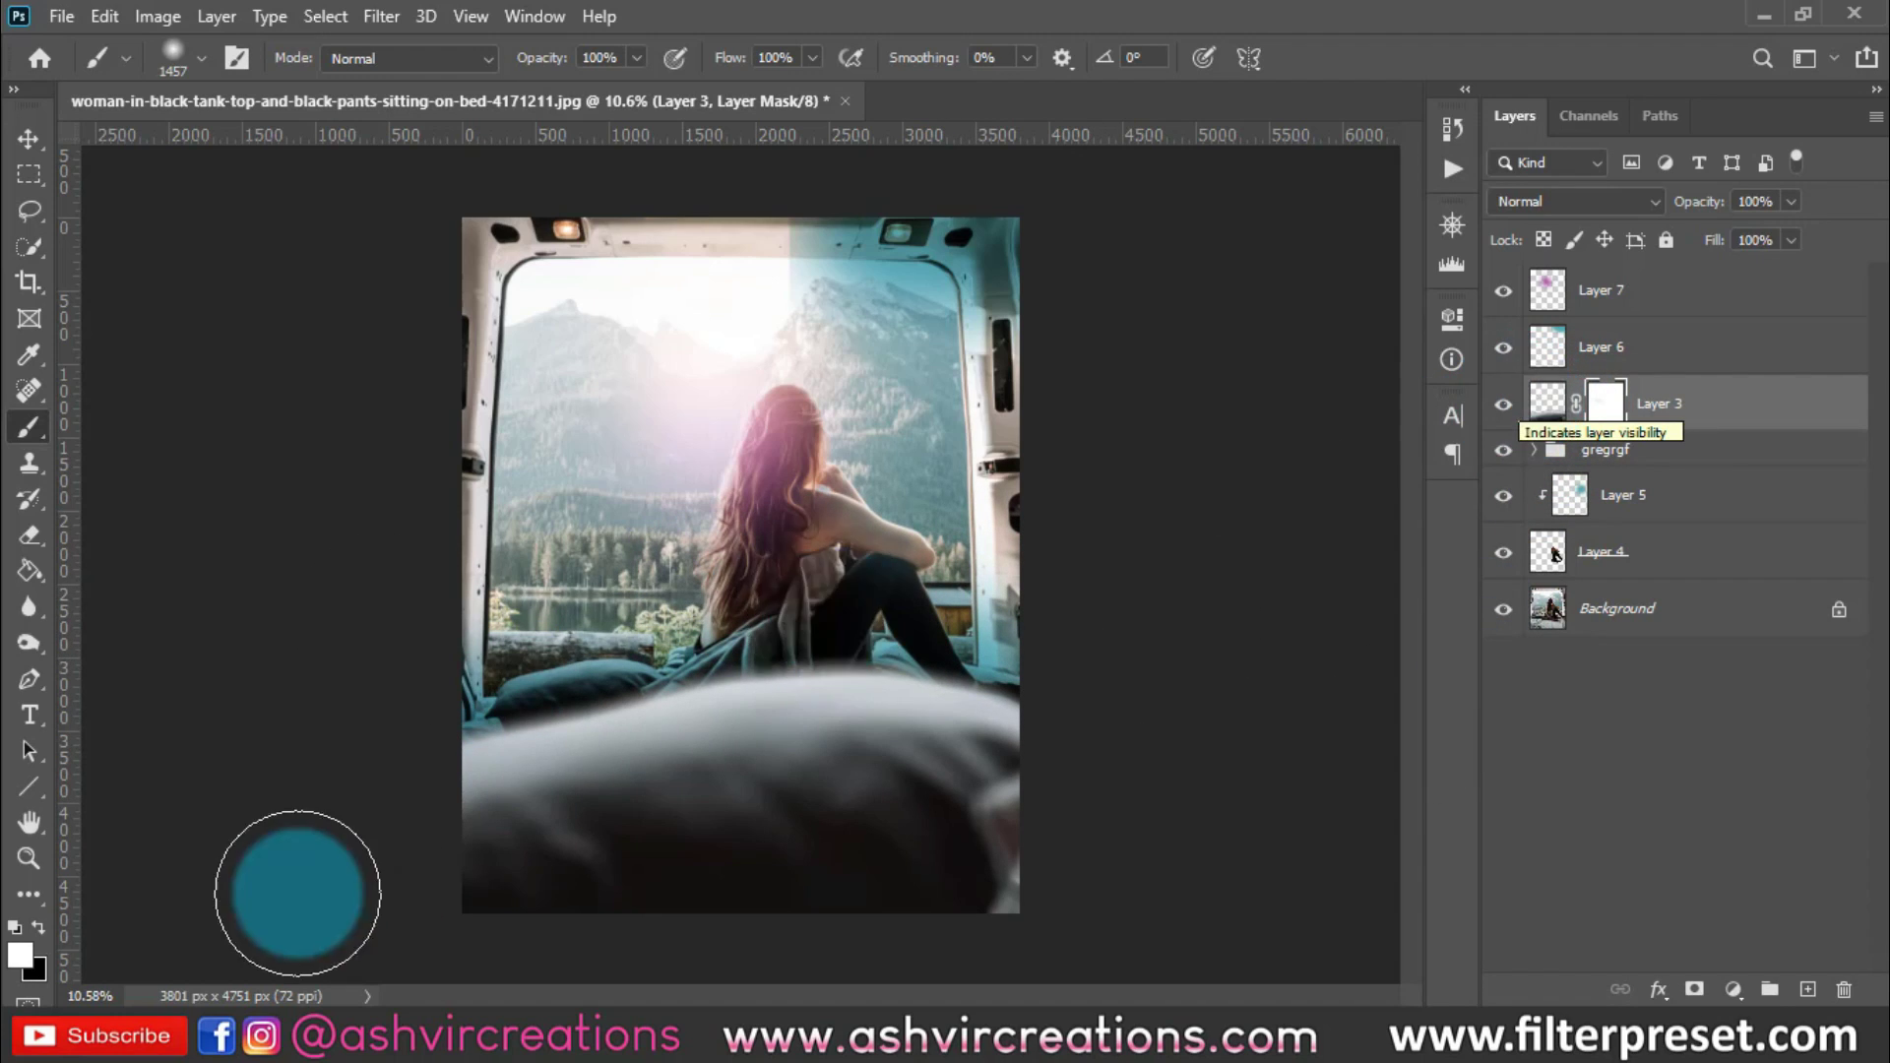
Paint black on Layer 3's mask with the soft brush to hide the pillow's left and middle parts
left_click(40, 927)
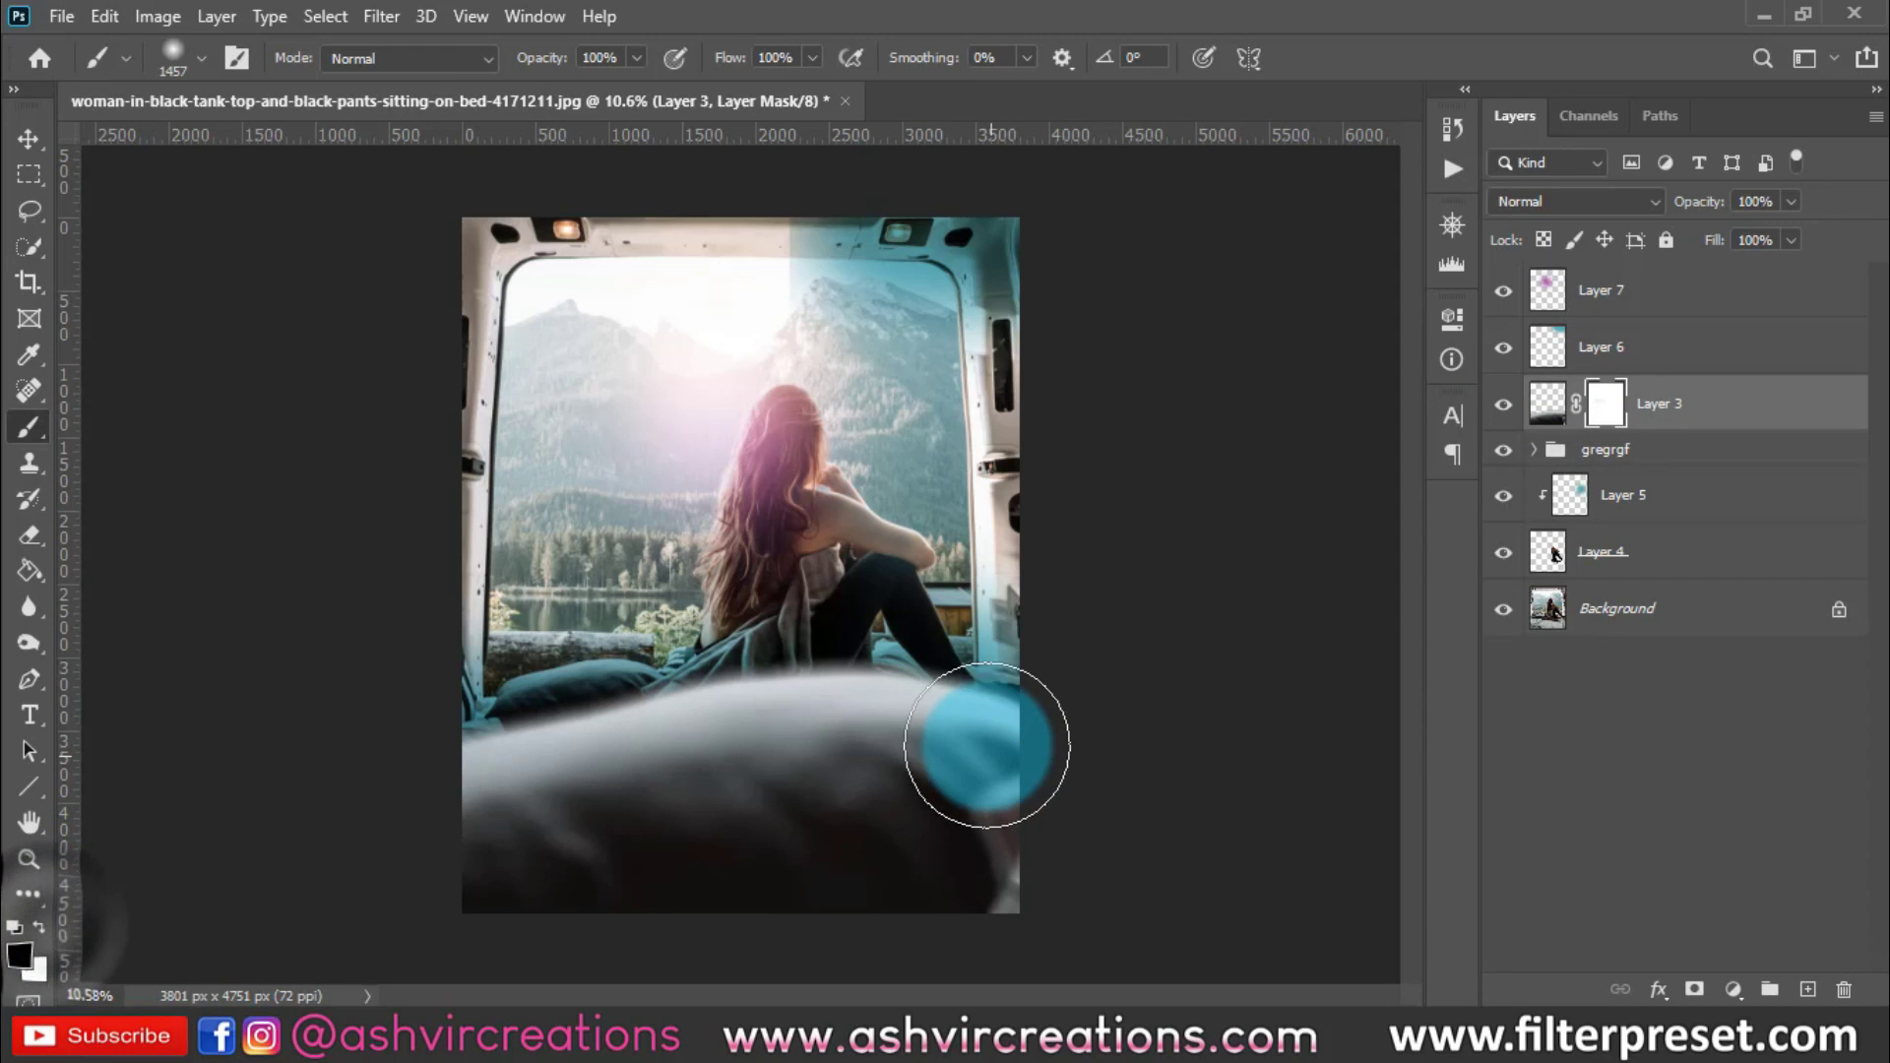
mouse_move(991, 747)
left_mouse_down()
mouse_move(867, 676)
mouse_move(661, 776)
mouse_move(564, 873)
mouse_move(515, 876)
mouse_move(627, 624)
mouse_move(375, 895)
mouse_move(602, 711)
left_mouse_up()
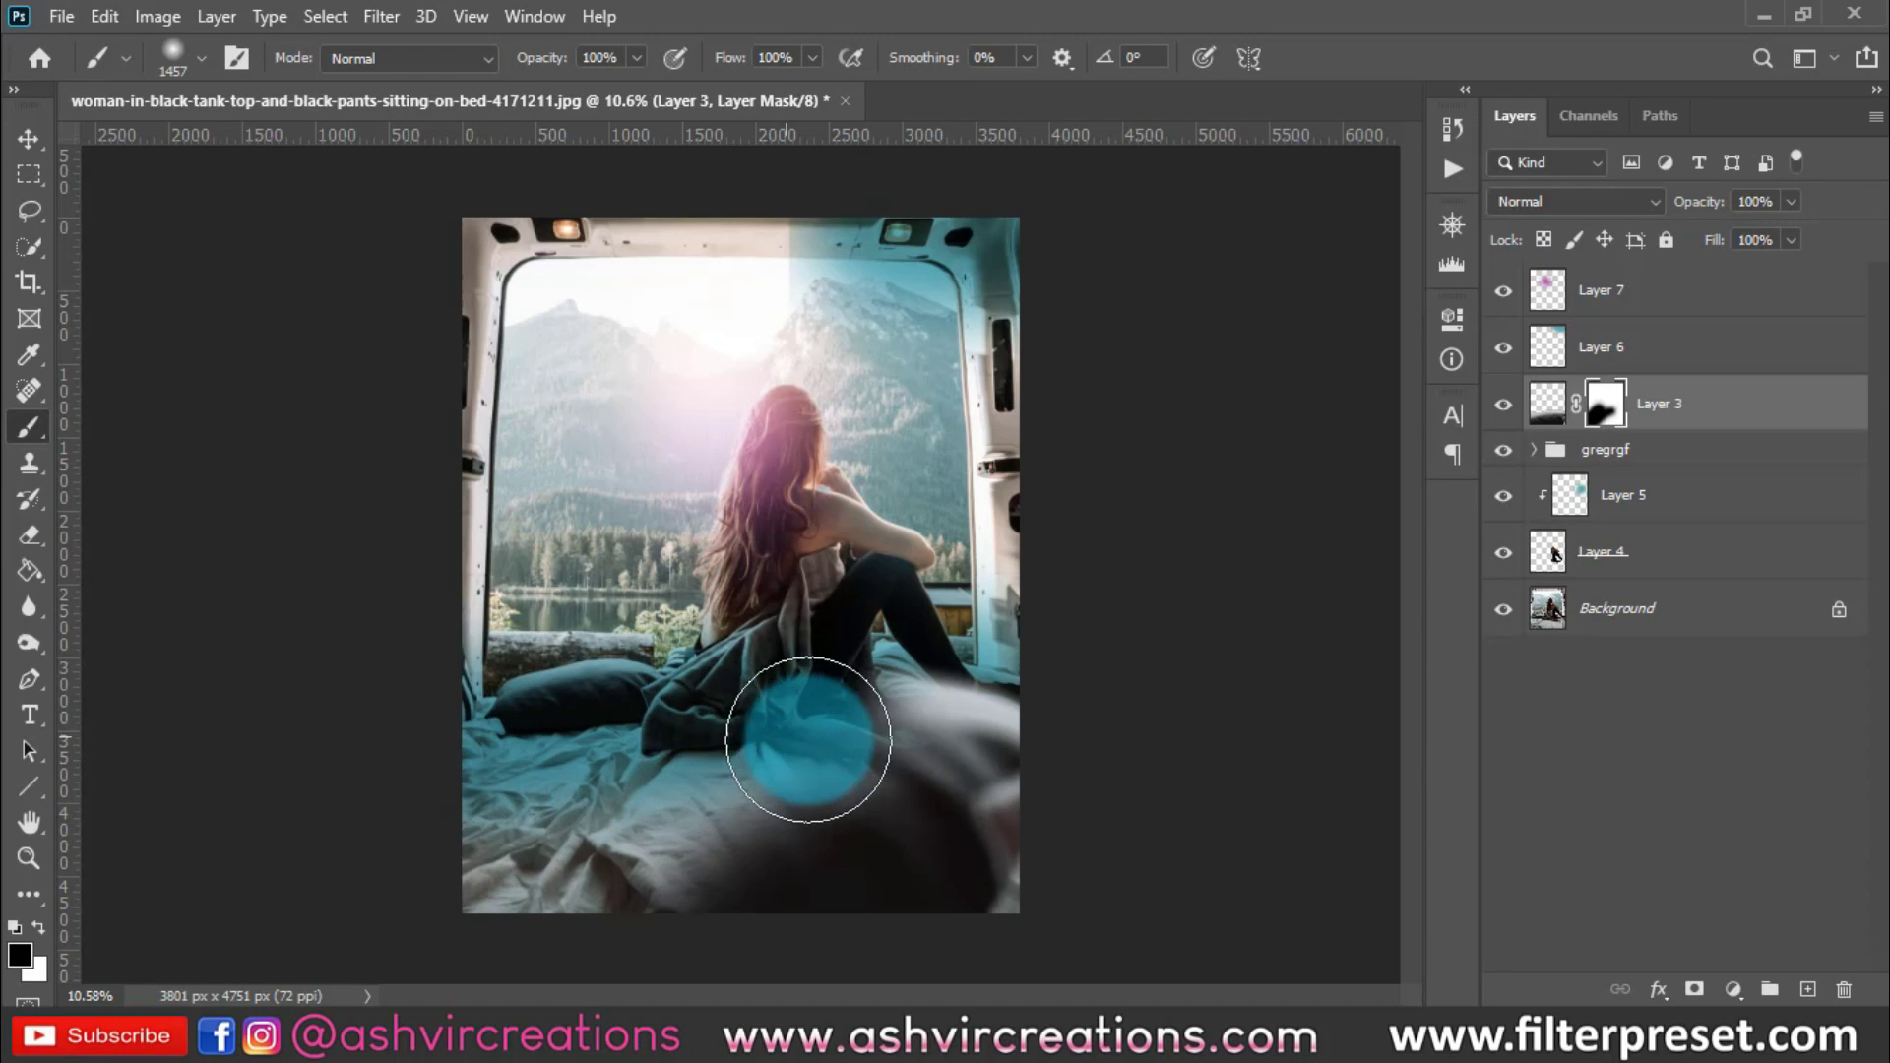
key("v")
scroll(1299, 524, "up", 1)
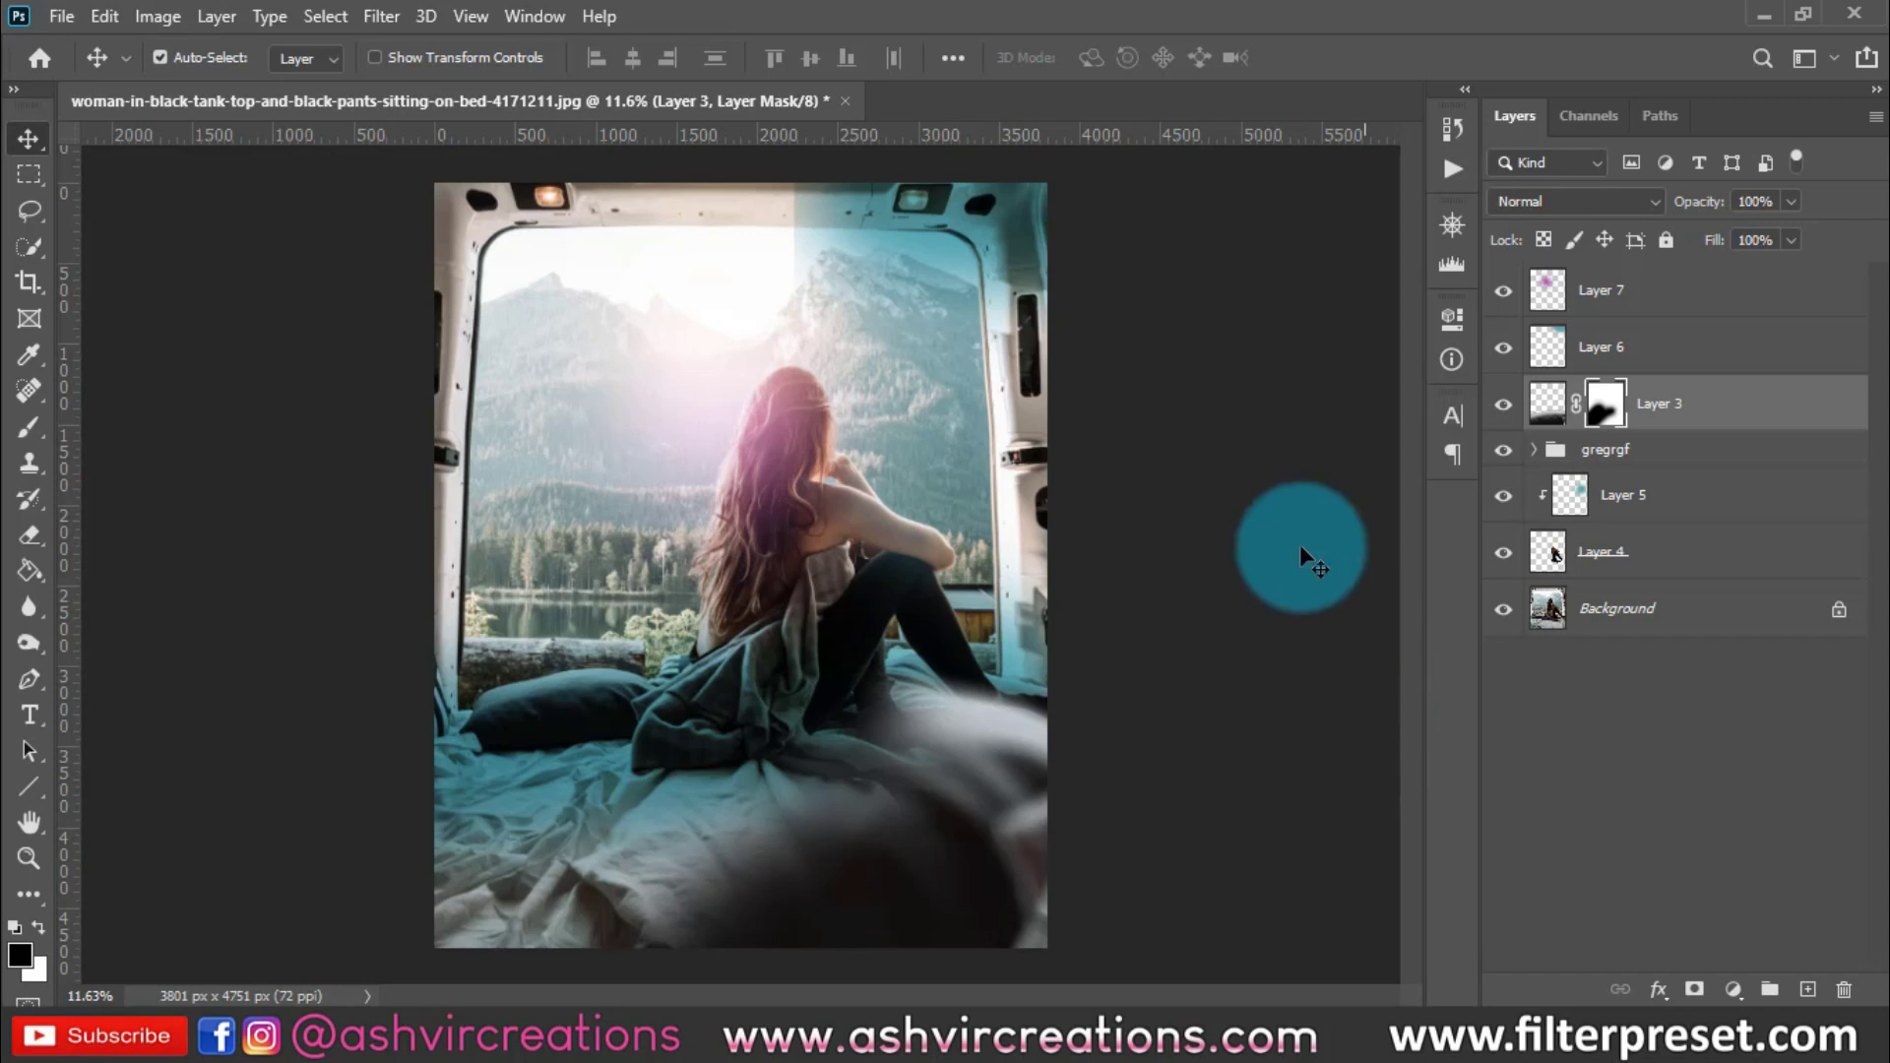
scroll(1138, 585, "down", 1)
scroll(1136, 576, "up", 1)
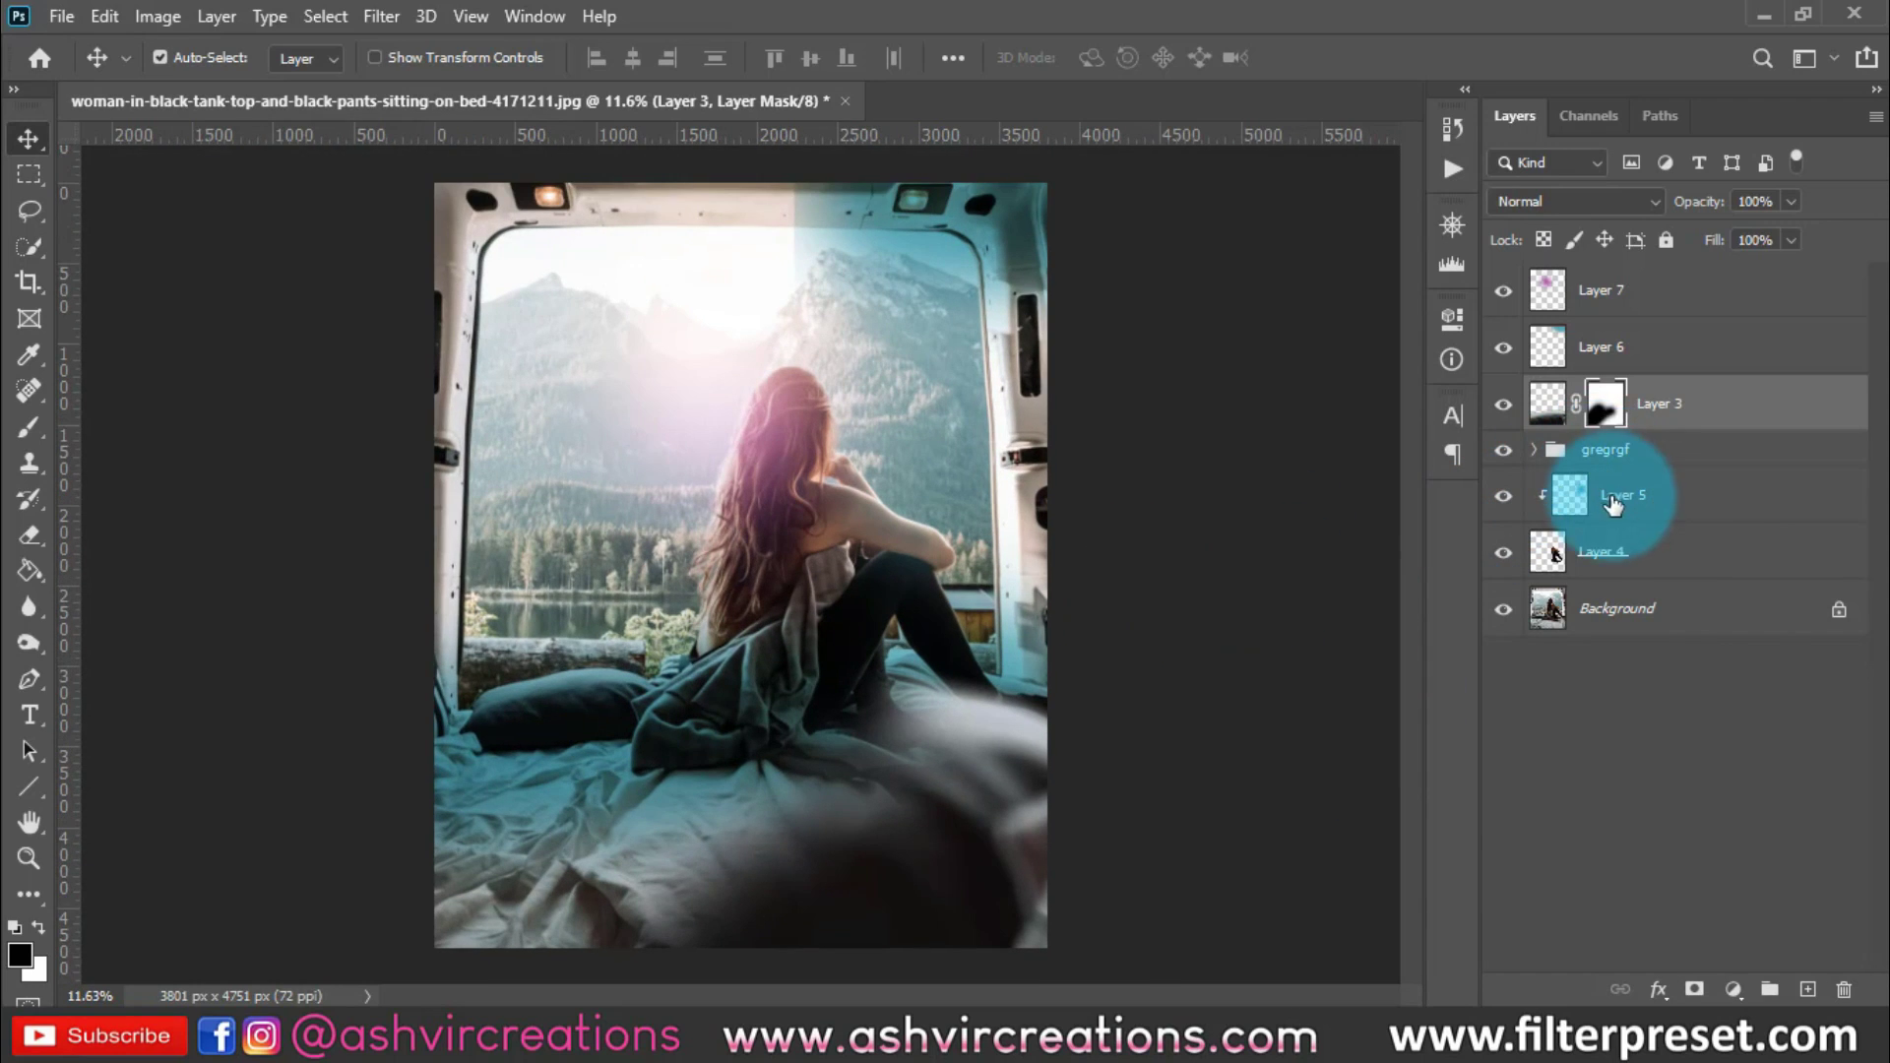
Disable Layer 3's layer mask and enable it again to compare the pillow with and without masking
right_click(1604, 406)
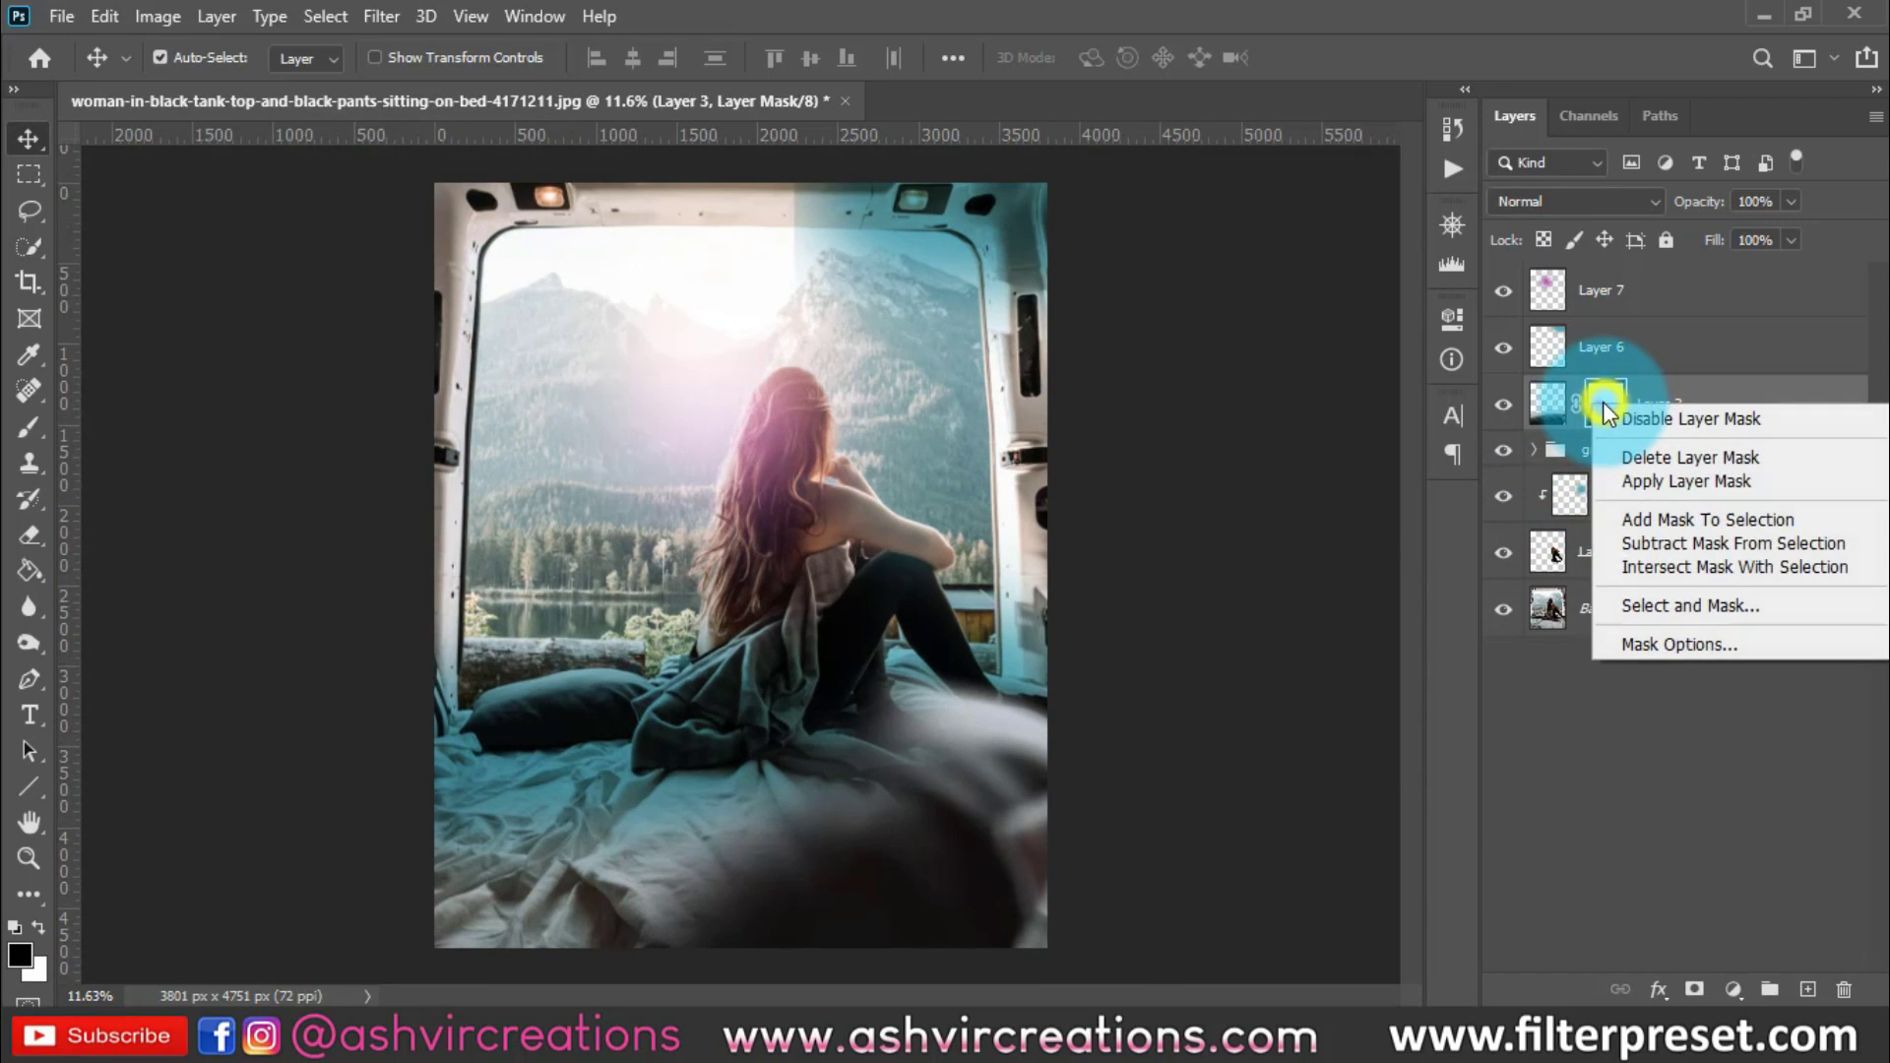
left_click(1657, 430)
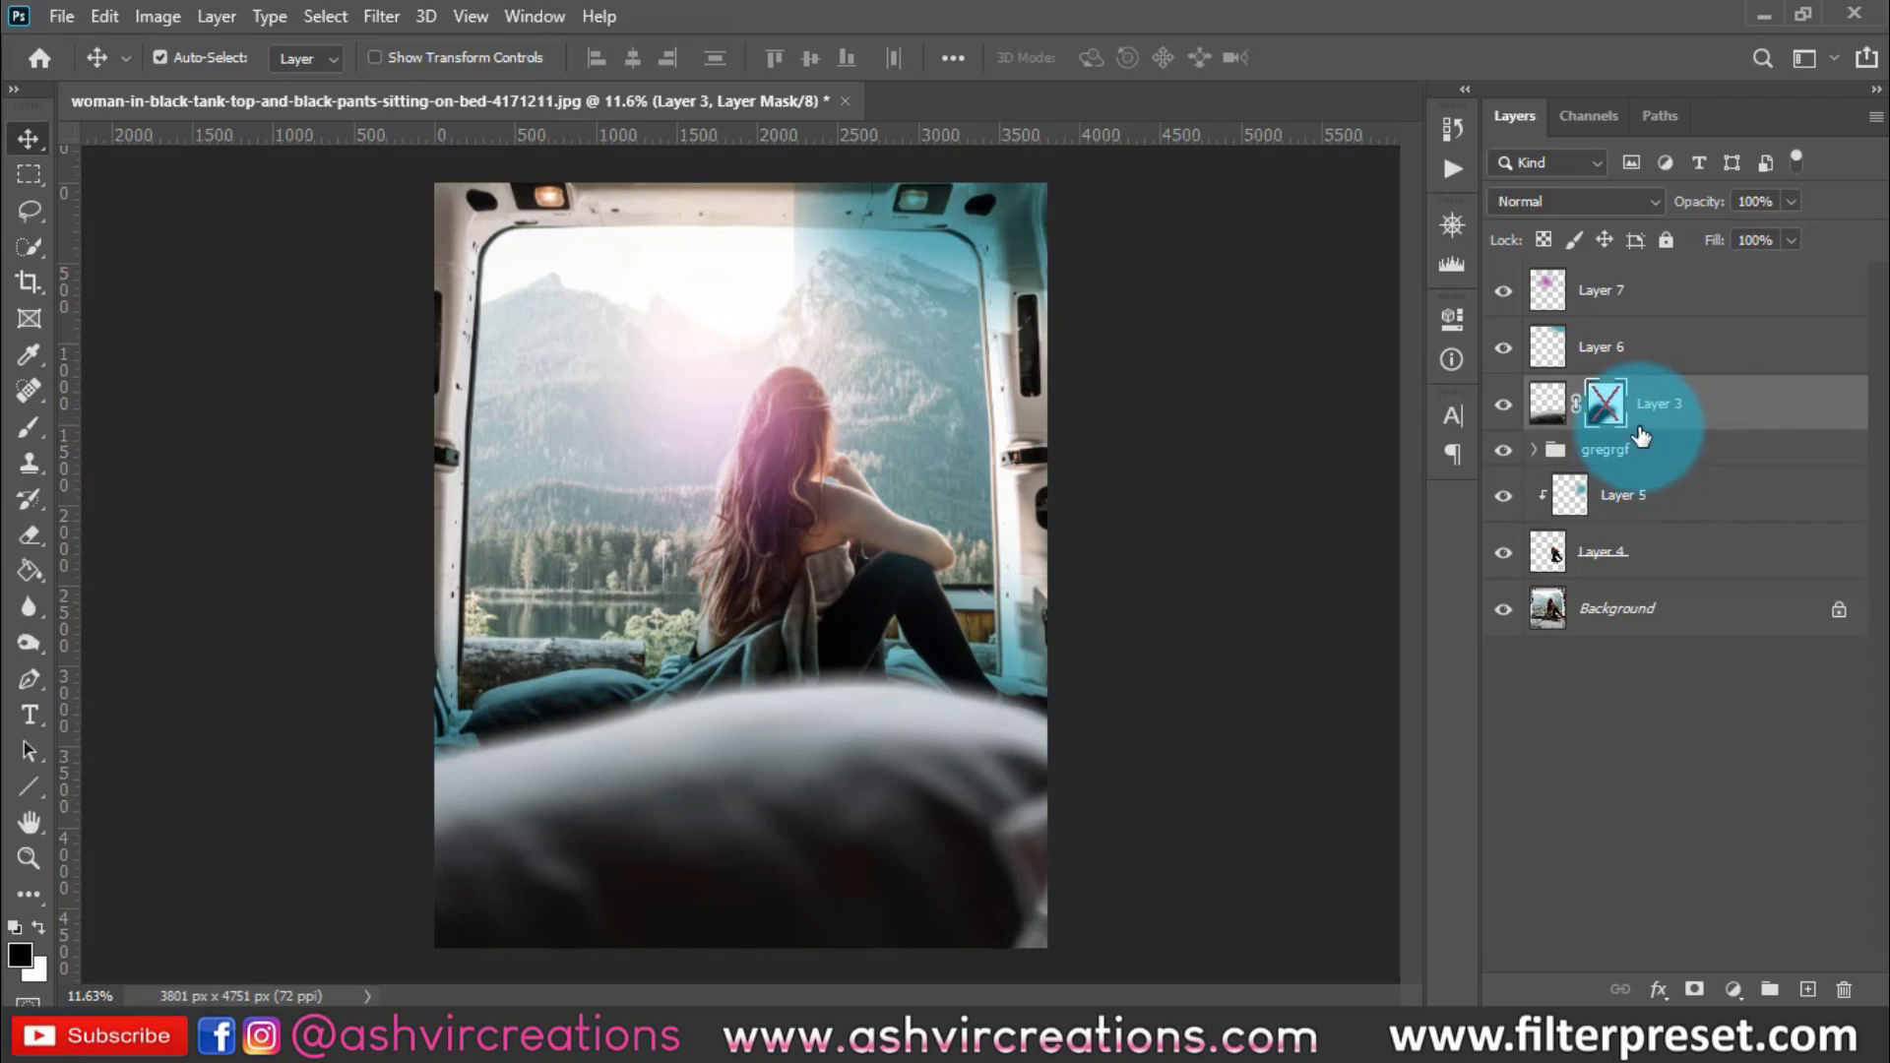
right_click(1595, 399)
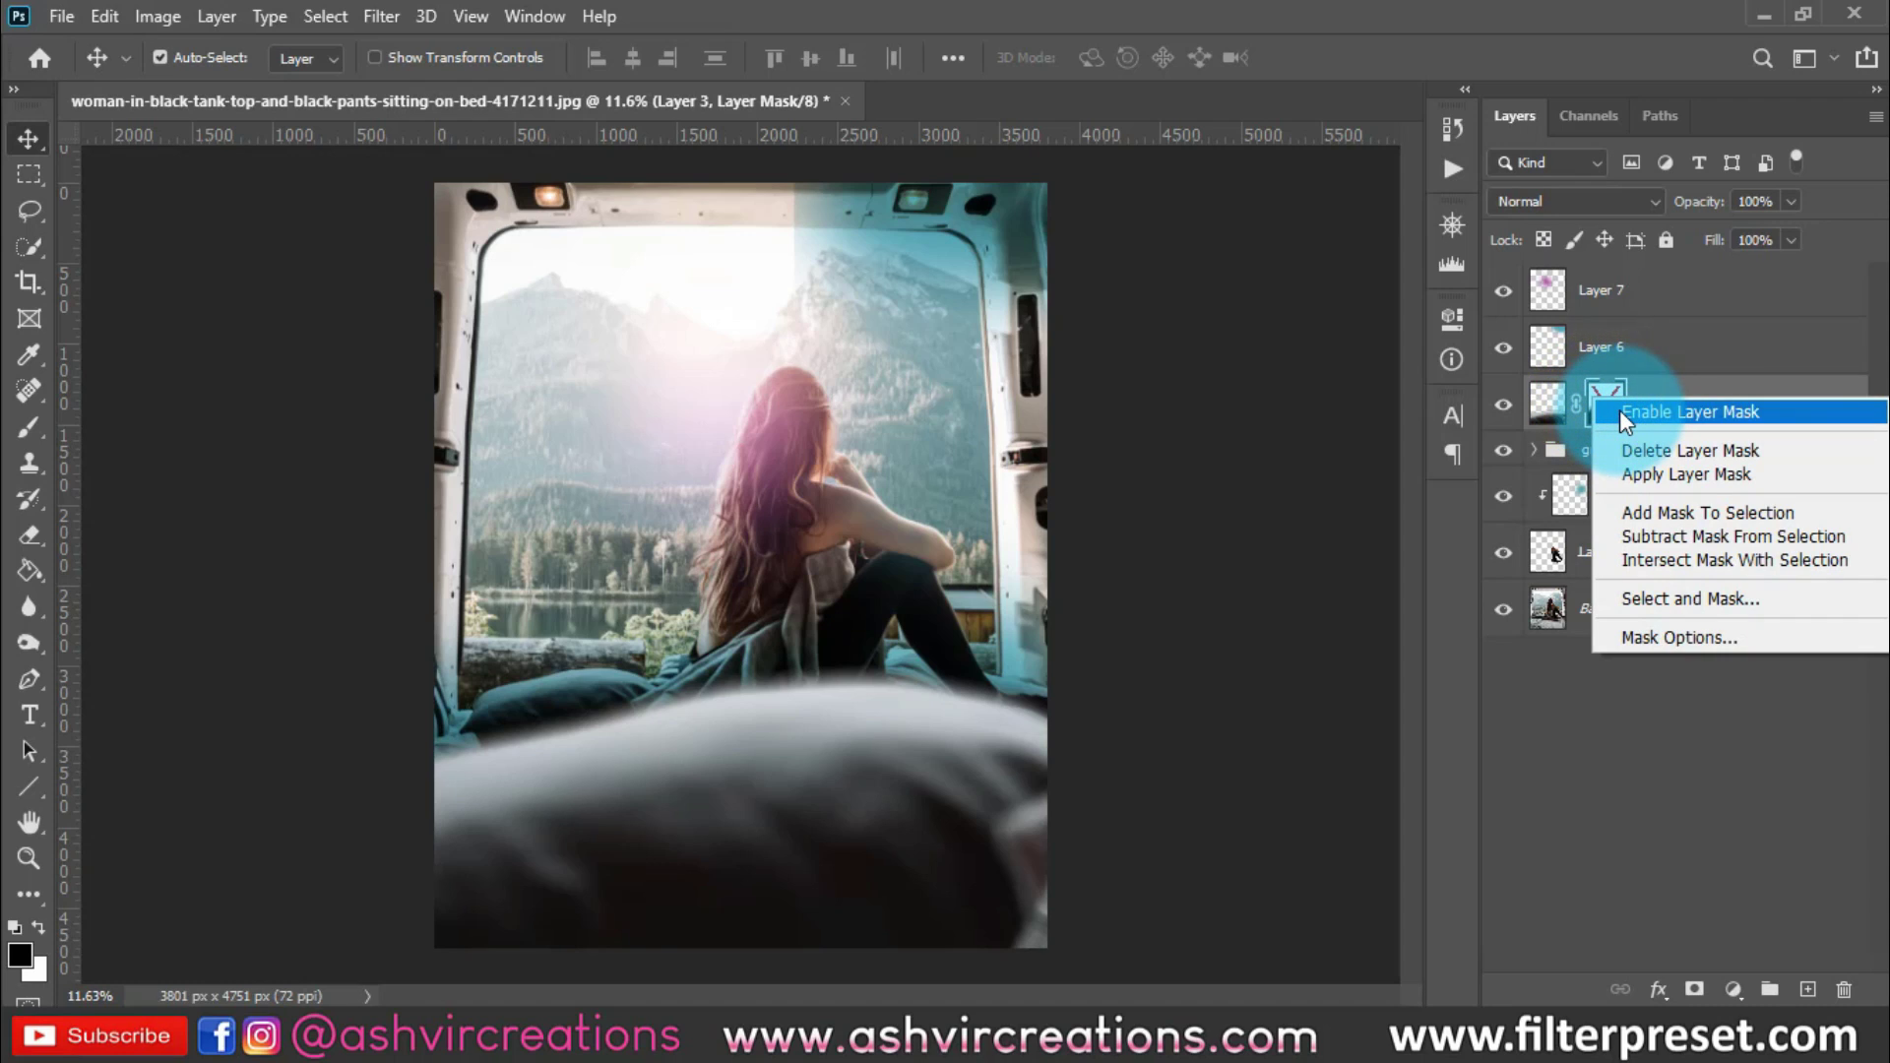
left_click(1620, 411)
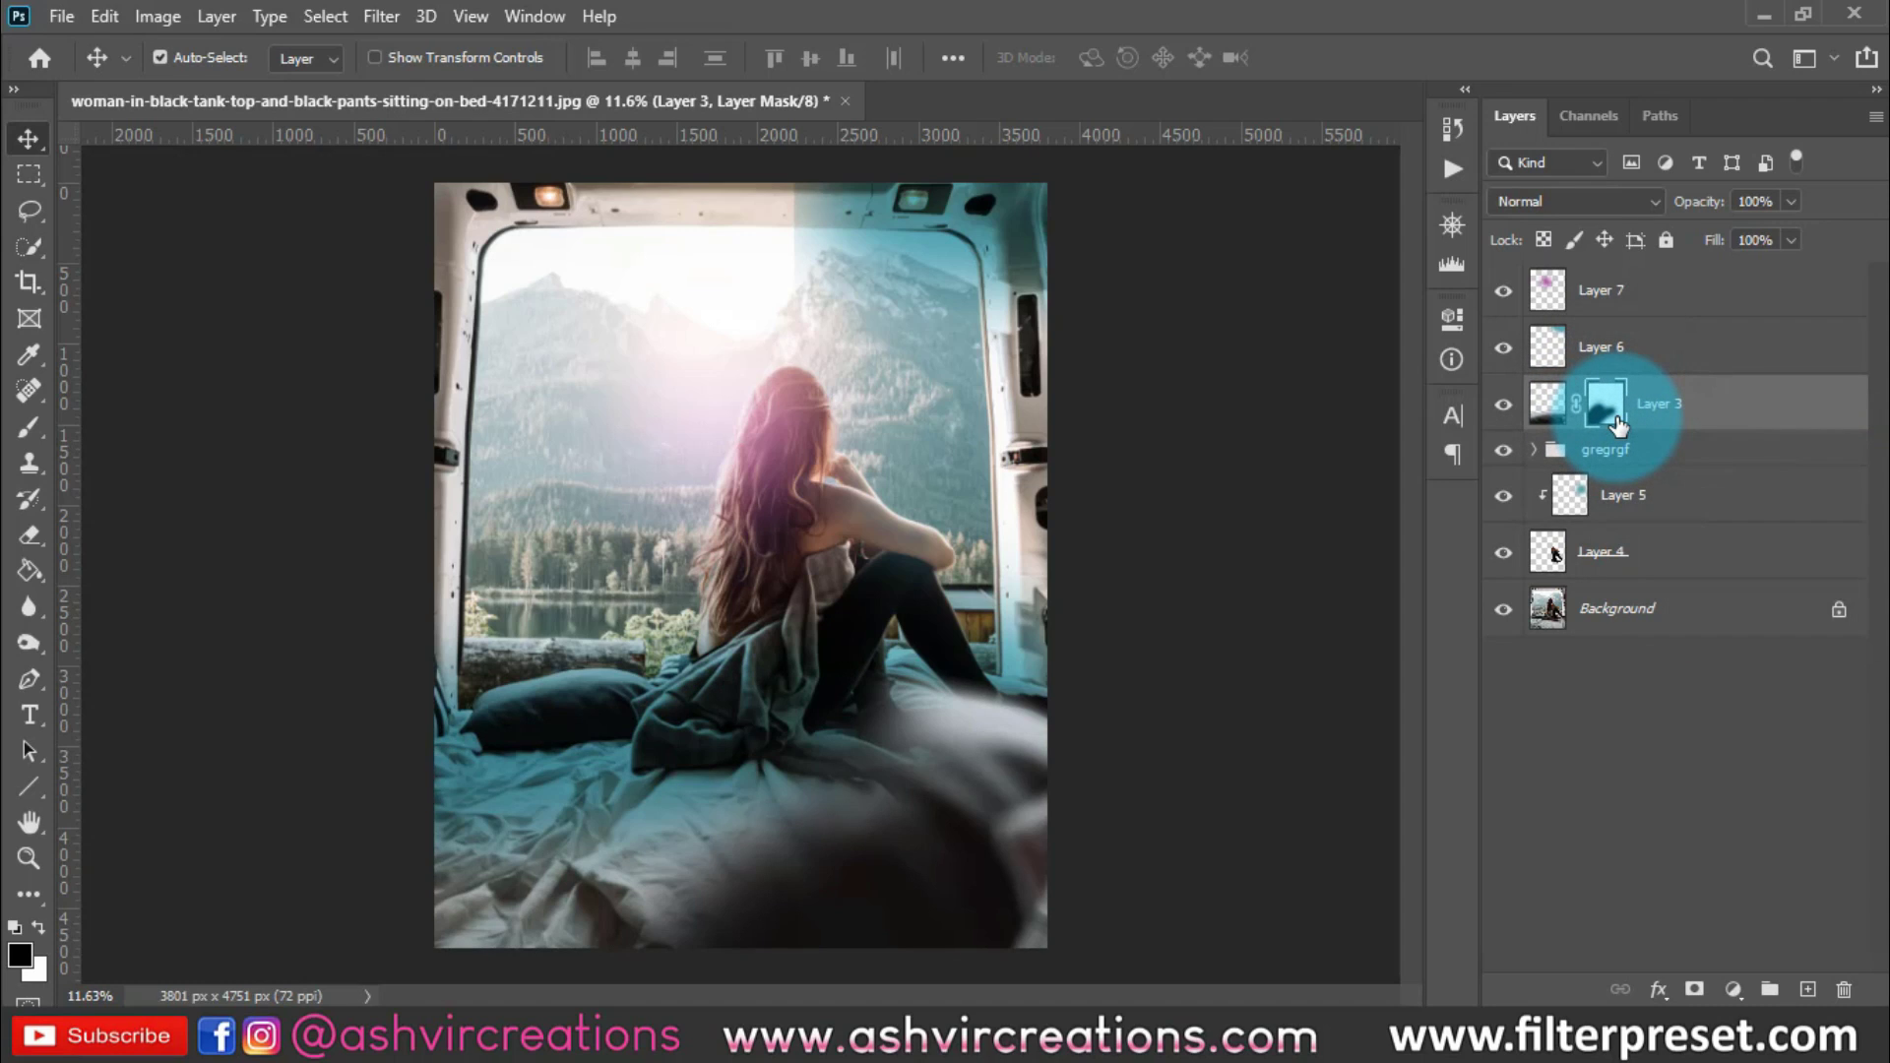
Delete Layer 3's layer mask, check the layer's visibility, and move the unmasked pillow slightly up and to the left
right_click(1619, 418)
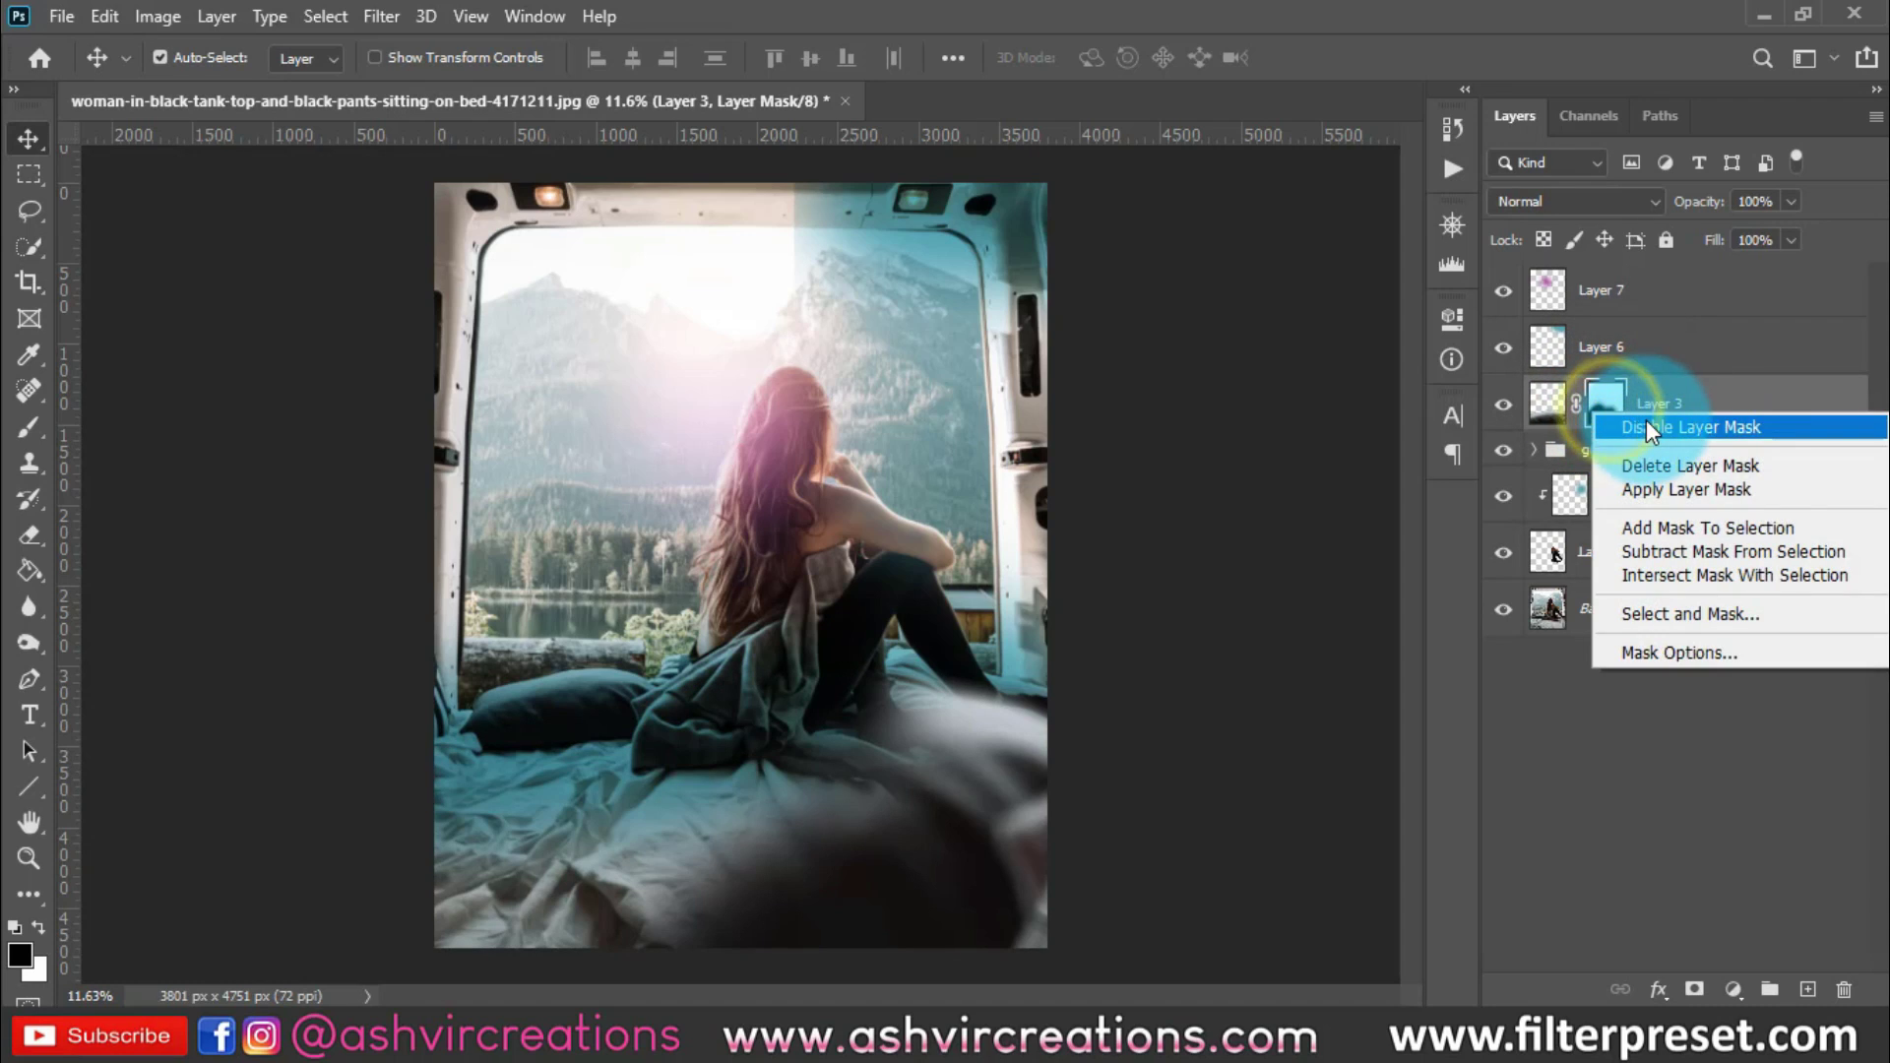
left_click(1695, 467)
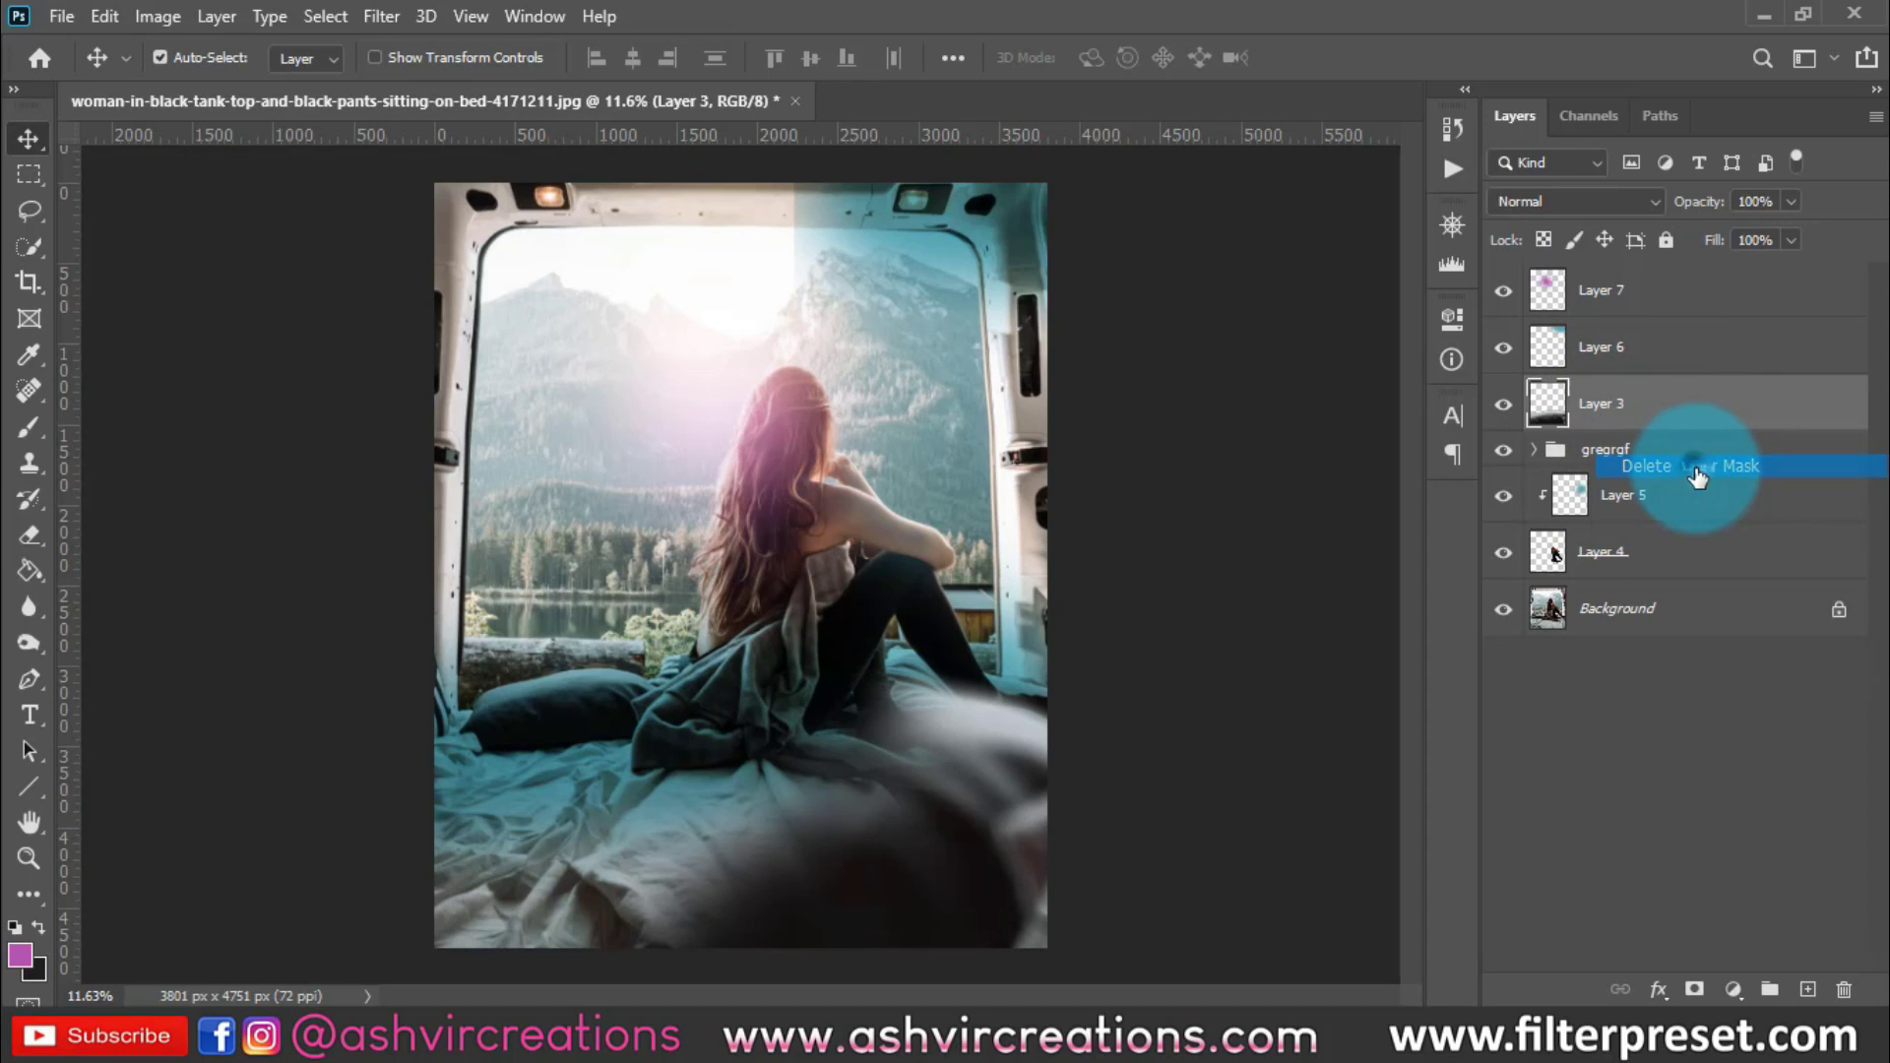
left_click(1500, 407)
left_click(1501, 407)
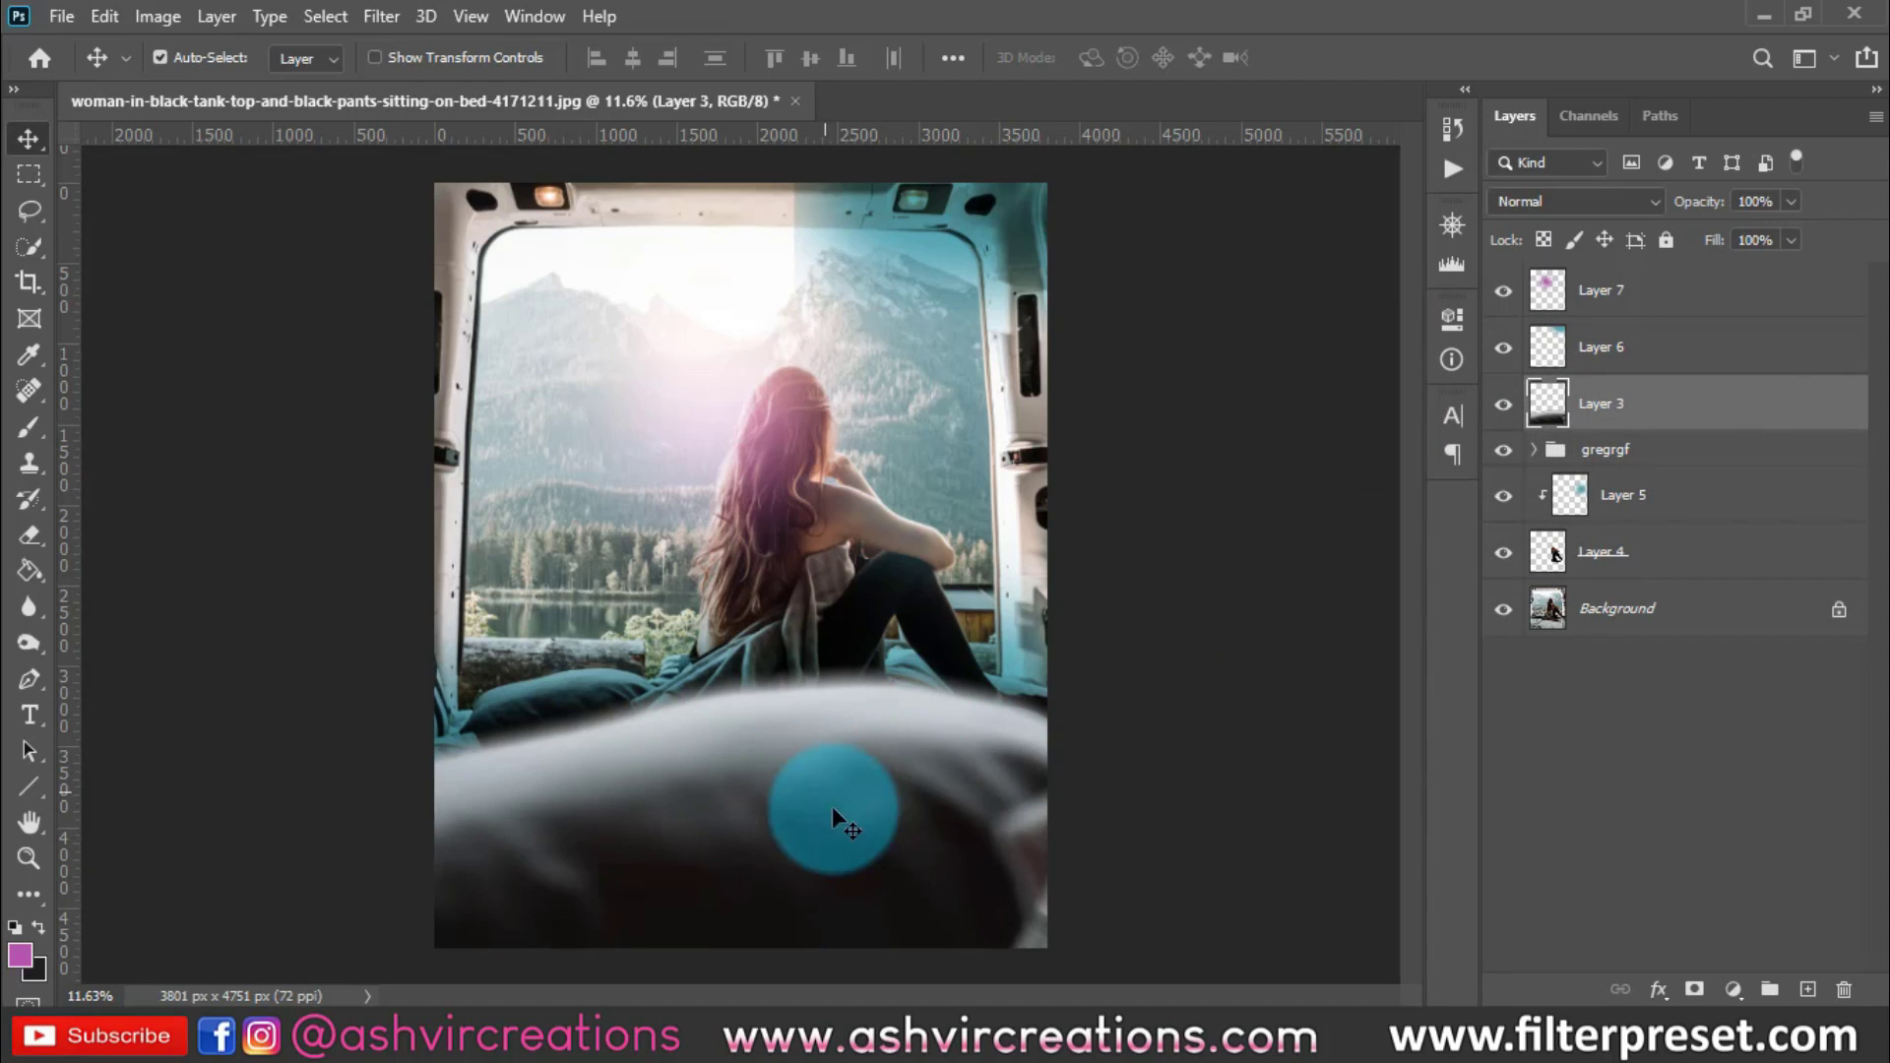
left_click_drag(831, 806, 838, 753)
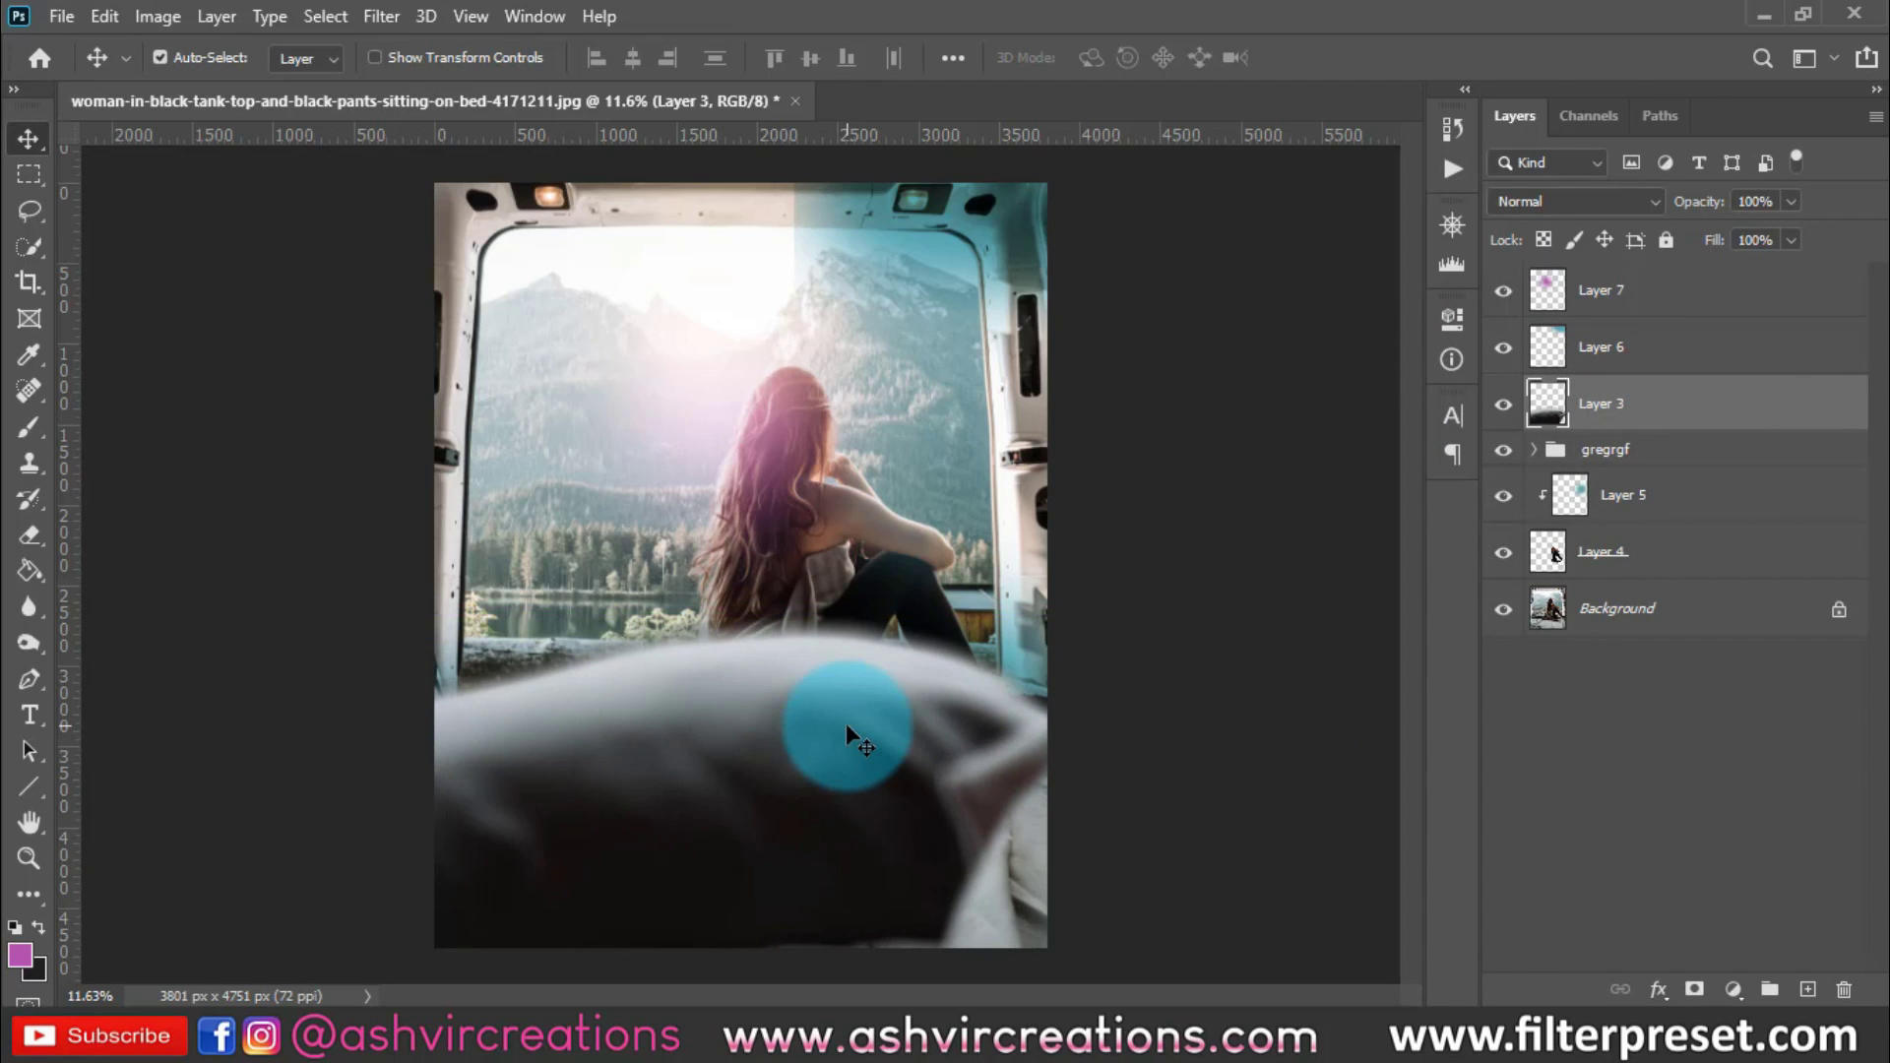